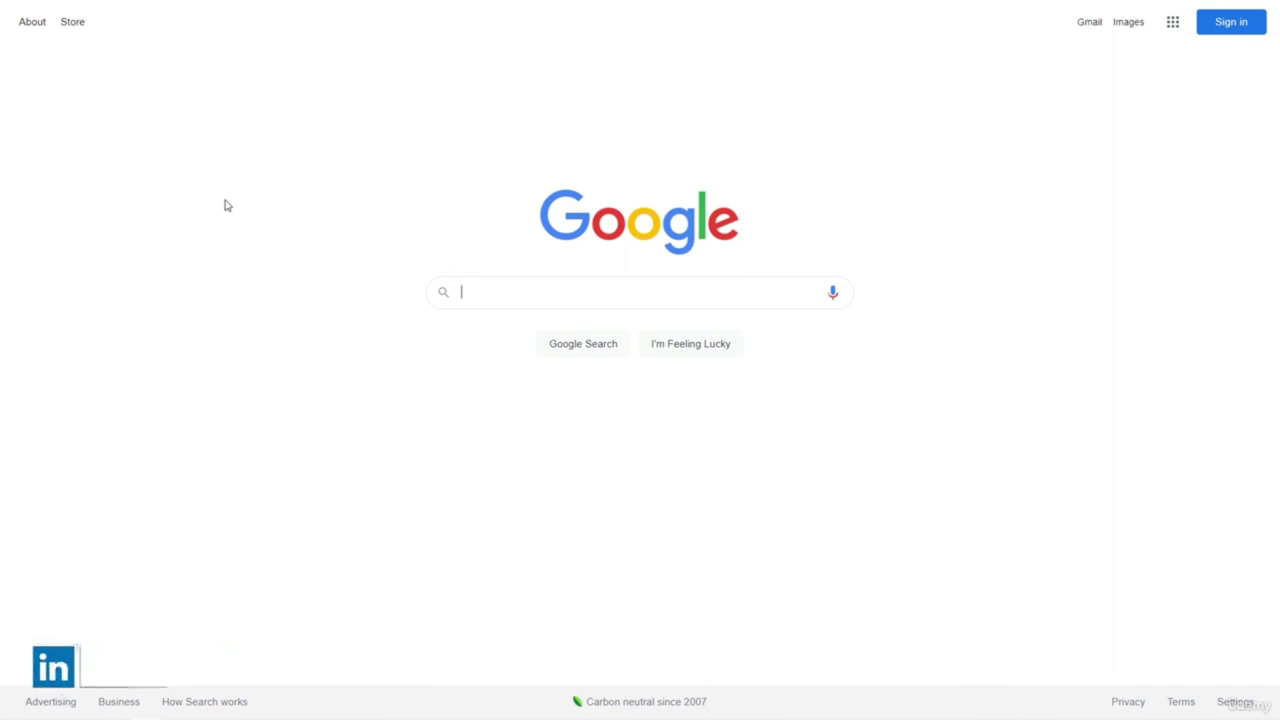
# Search the web for tortoisesvn and open the TortoiseSVN site's Downloads page
pyautogui.write('tortoisesvn')
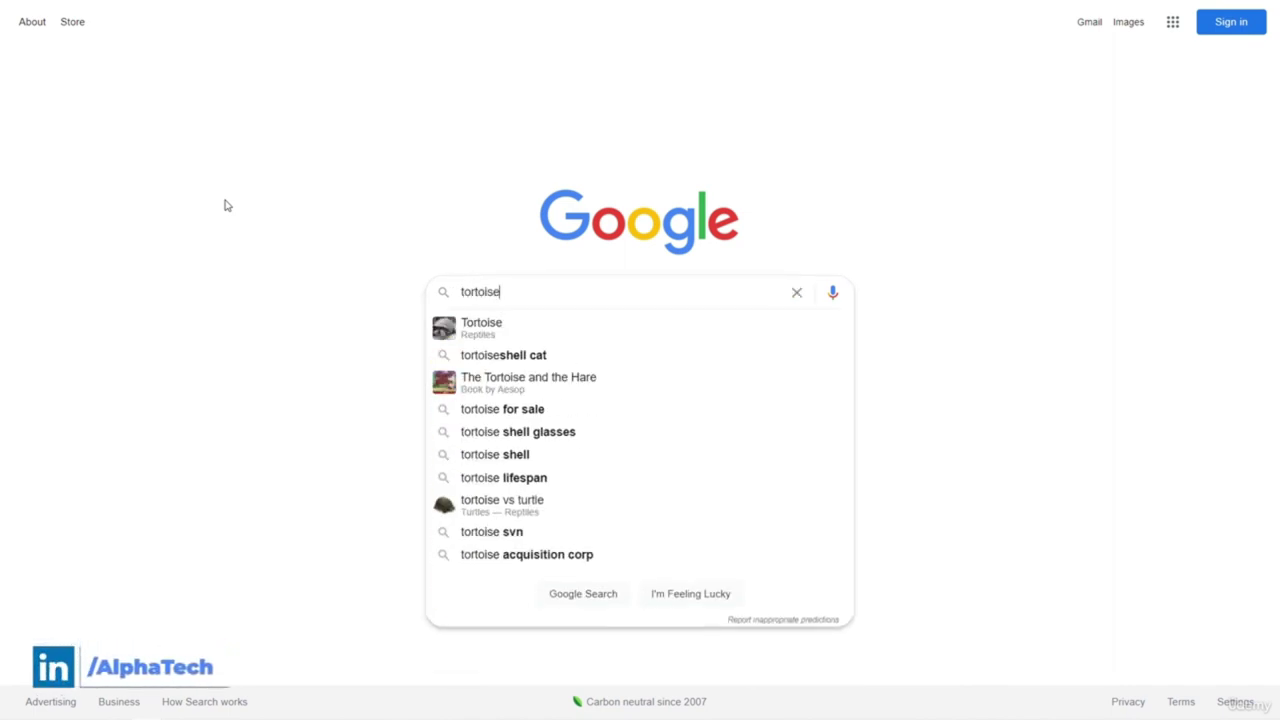
pyautogui.press('Return')
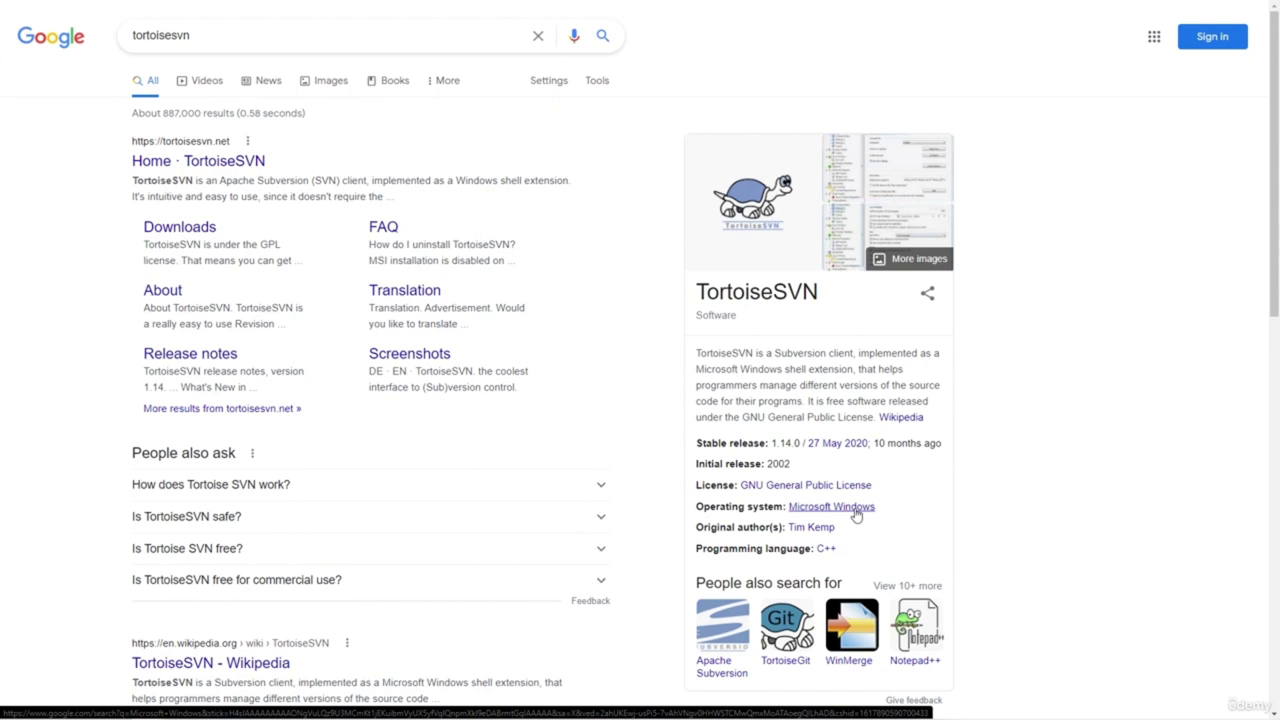
pyautogui.click(200, 229)
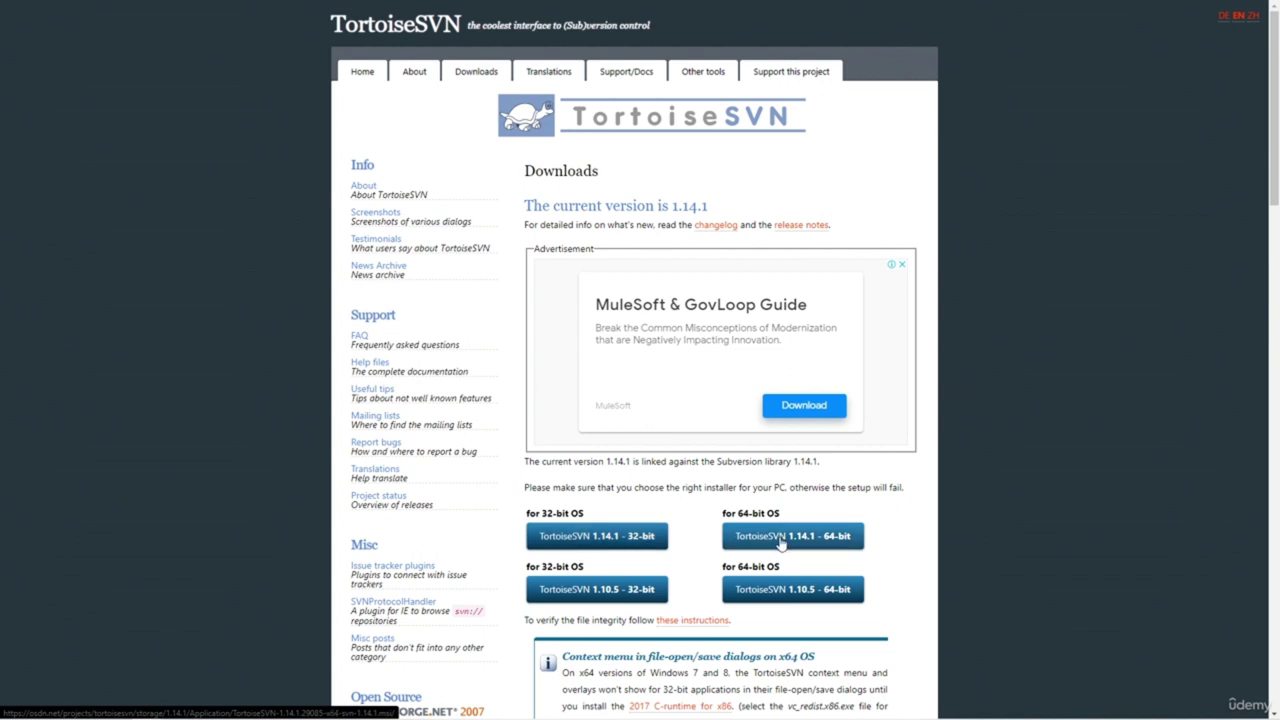
# Start downloading the TortoiseSVN 1.14.1 64-bit installer and set the save location to the CoursesPrograms folder on the desktop
pyautogui.click(745, 528)
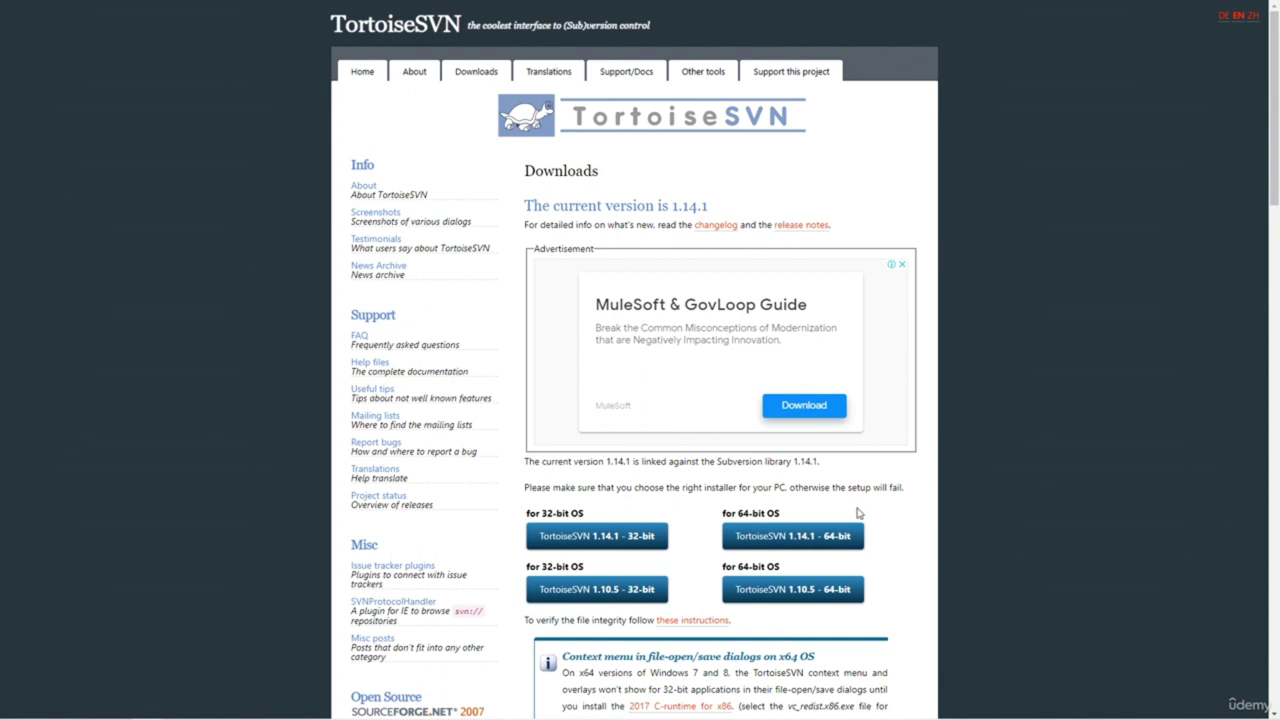
pyautogui.click(833, 540)
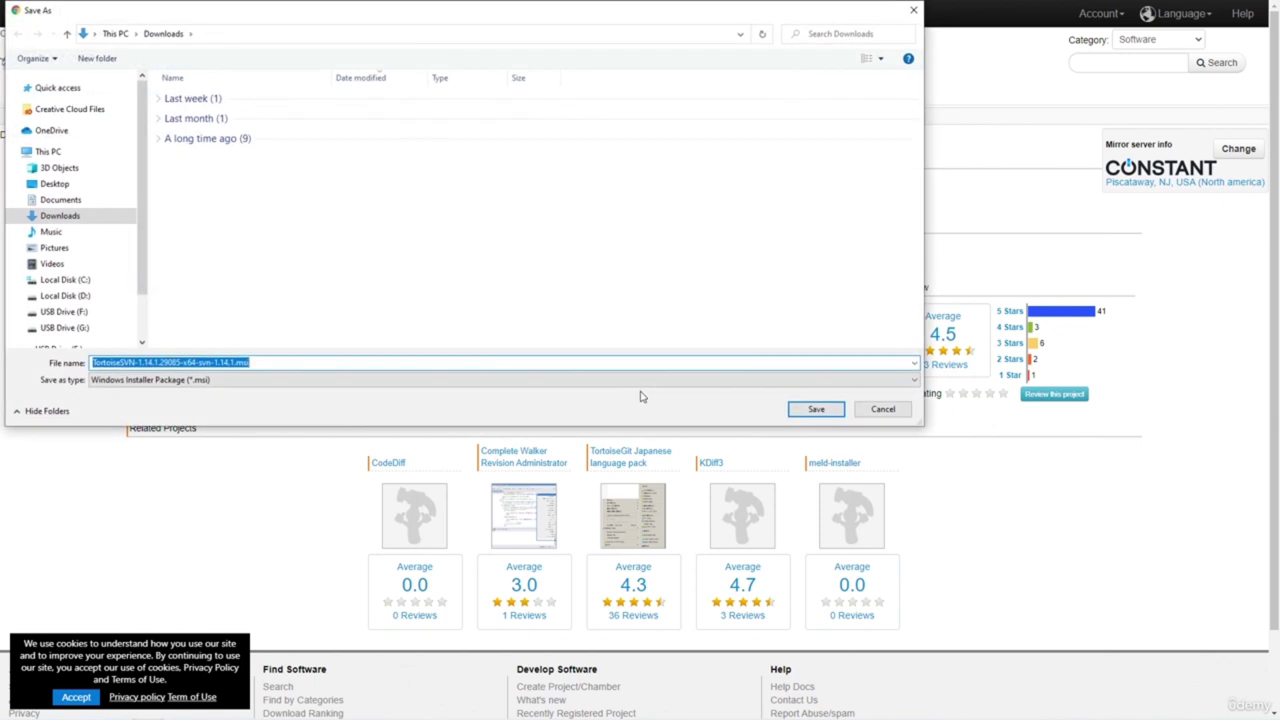
pyautogui.moveTo(148, 286); pyautogui.dragTo(40, 284)
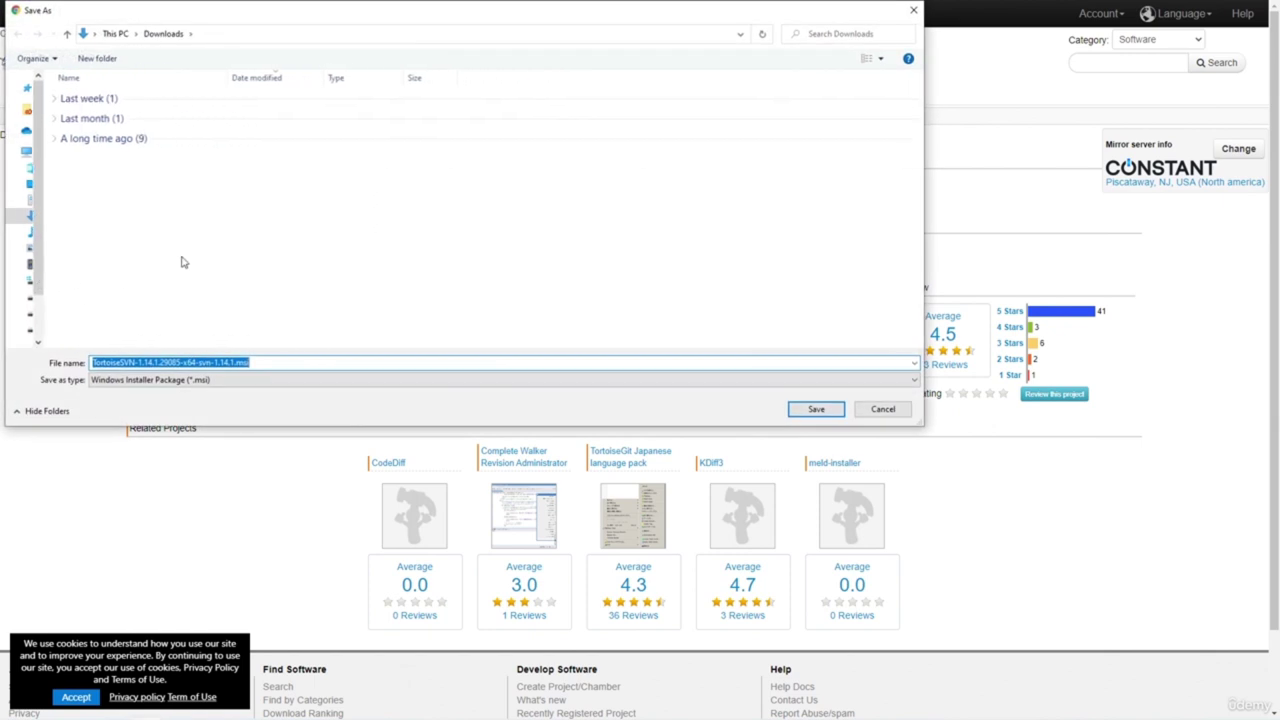
pyautogui.click(224, 36)
pyautogui.write('C:\\Users\\vladi\\Desktop\\CoursesPrograms')
pyautogui.hotkey('ctrl', 'a')
pyautogui.press('Return')
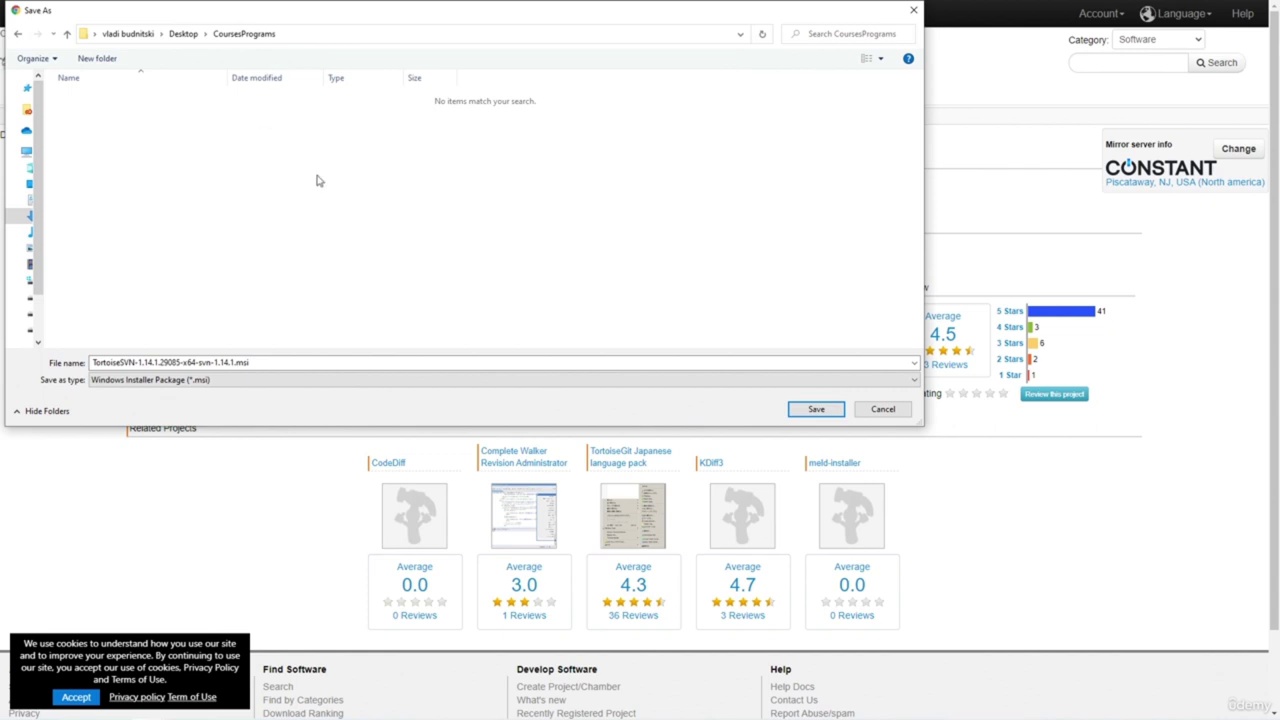
# Create a folder named SVN Installation inside CoursesPrograms and save the TortoiseSVN installer in it
pyautogui.rightClick(324, 210)
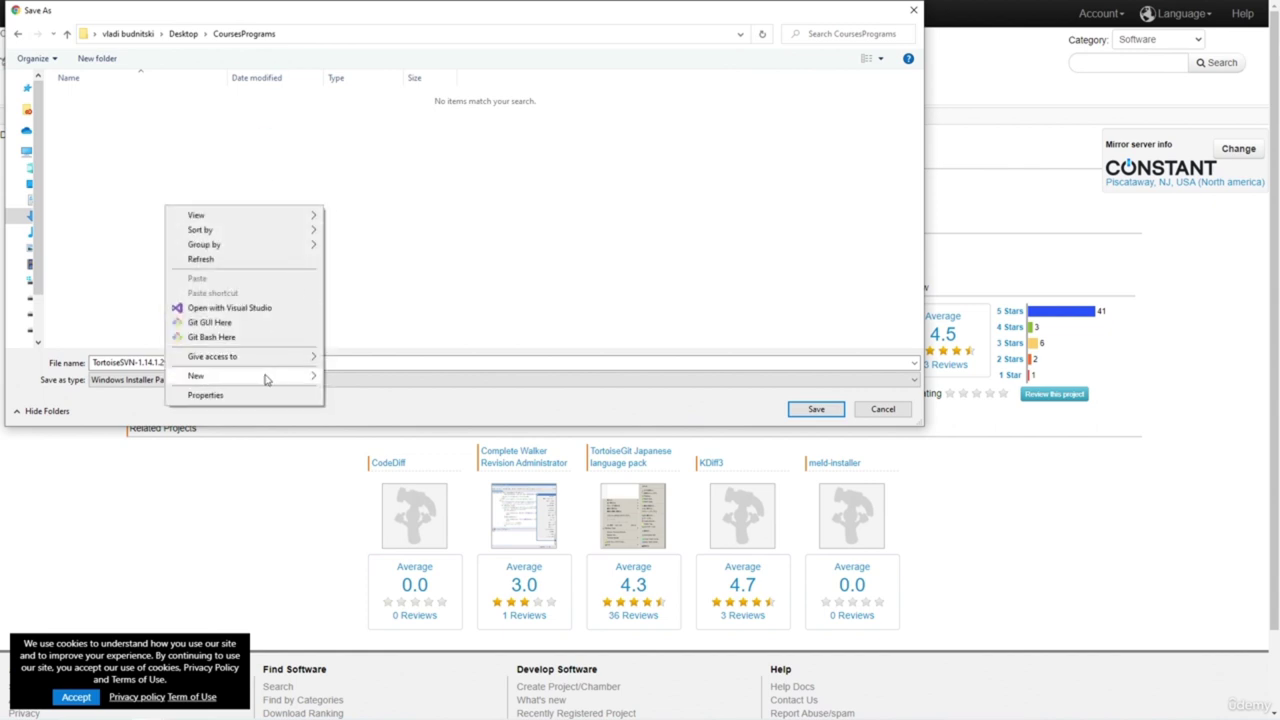
pyautogui.moveTo(268, 376)
pyautogui.click(345, 381)
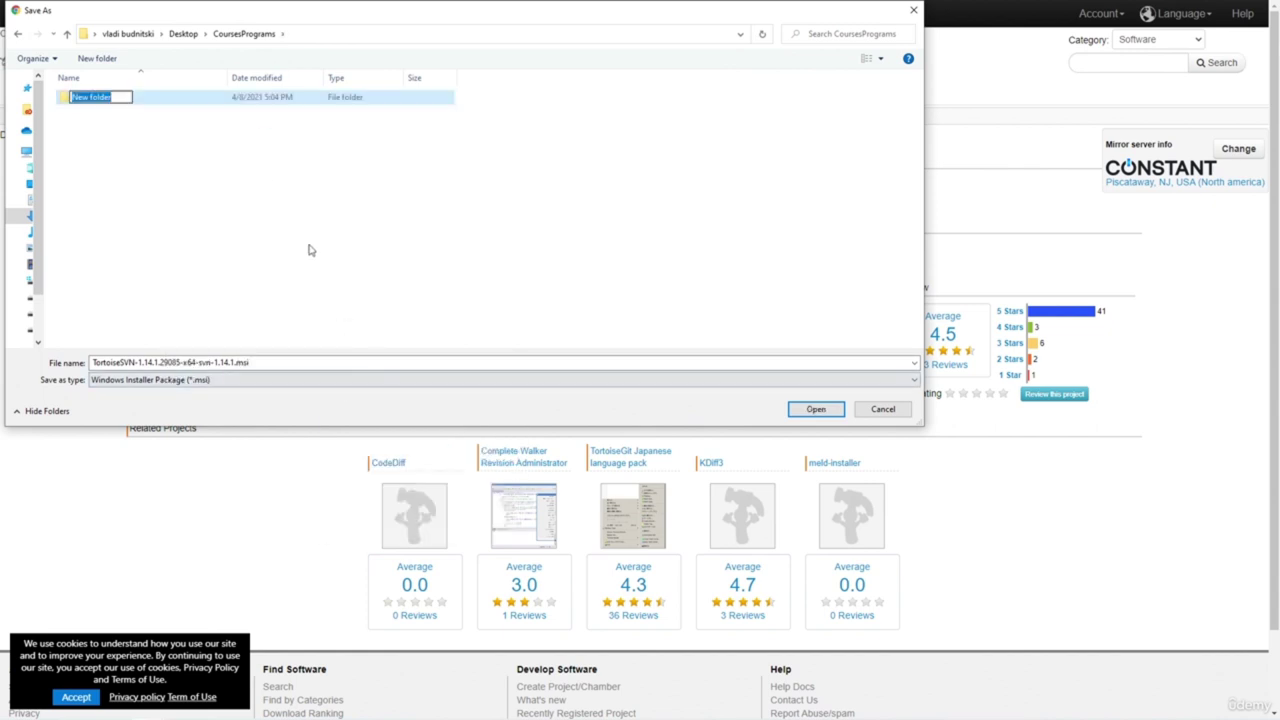
pyautogui.write('SVN Installation')
pyautogui.press('Return')
pyautogui.press('Return')
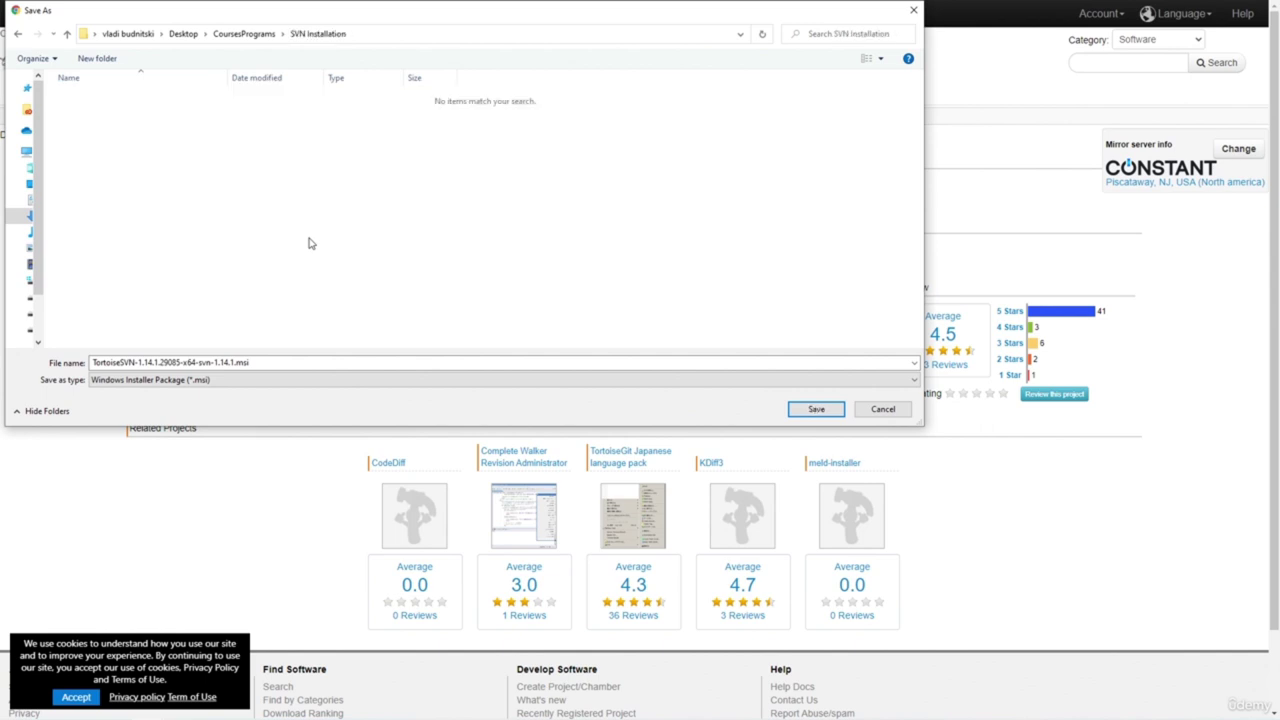
pyautogui.click(816, 409)
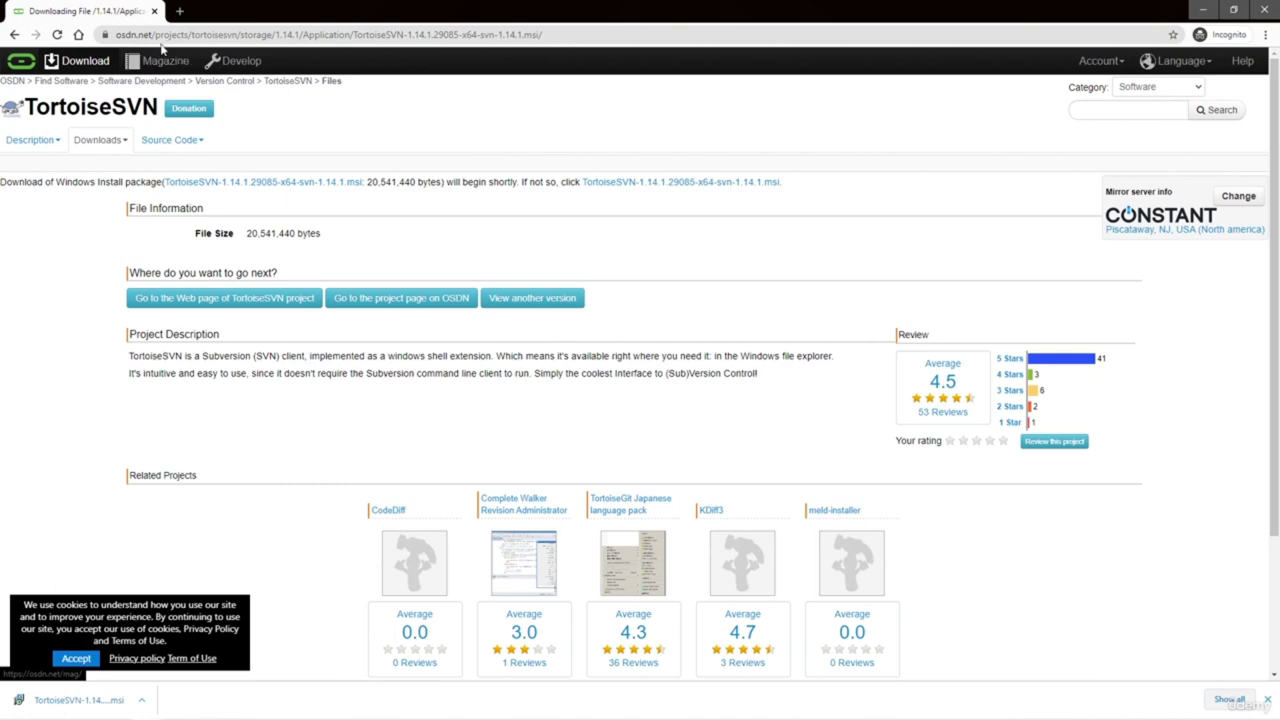
pyautogui.click(14, 35)
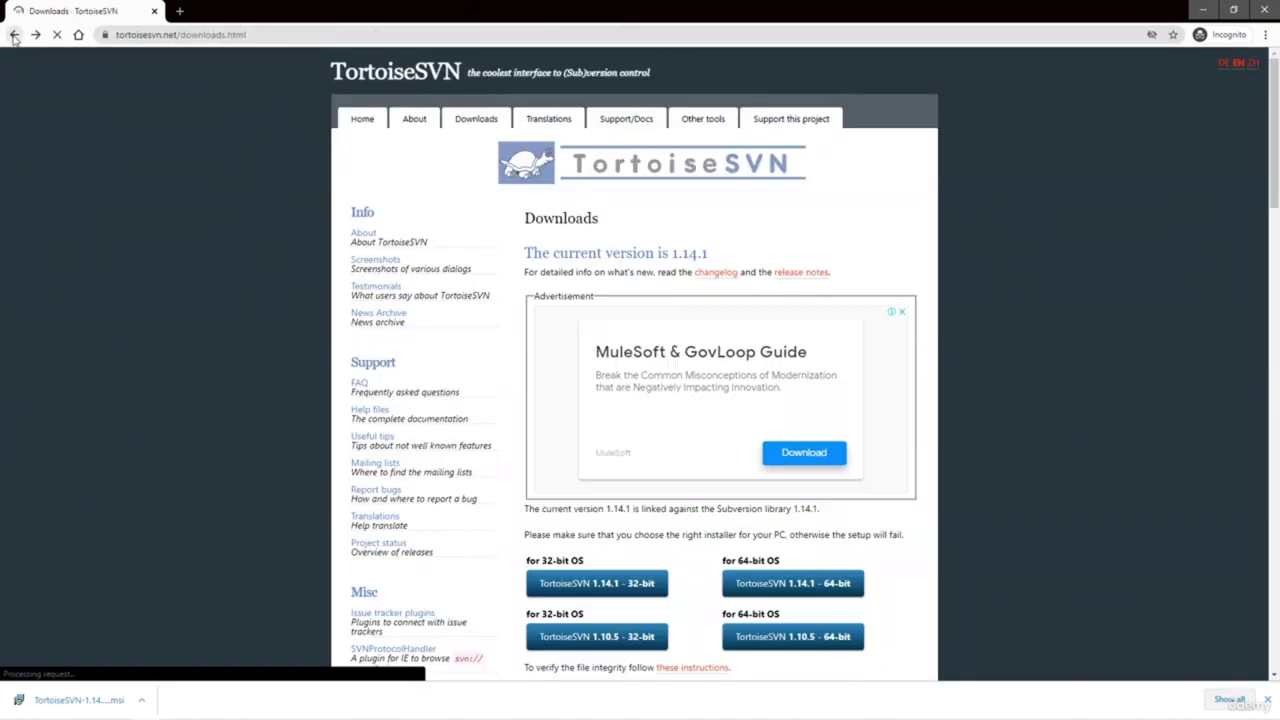
pyautogui.click(14, 35)
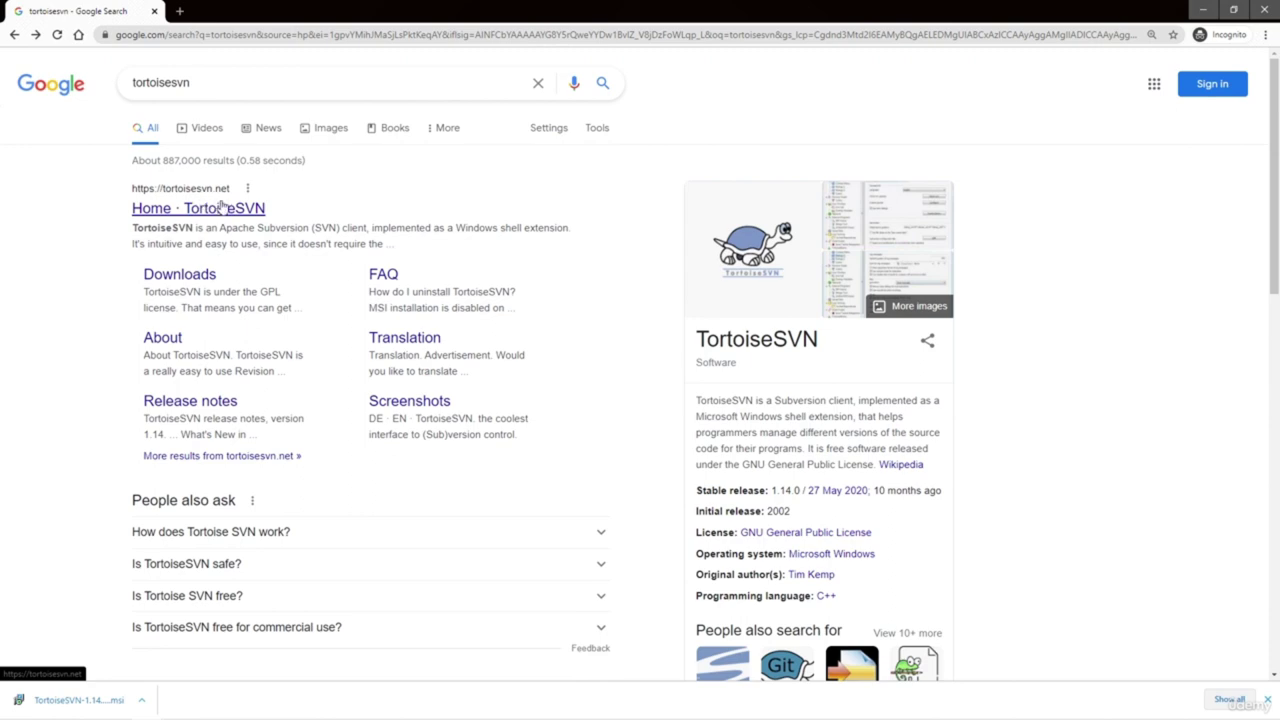
pyautogui.click(35, 35)
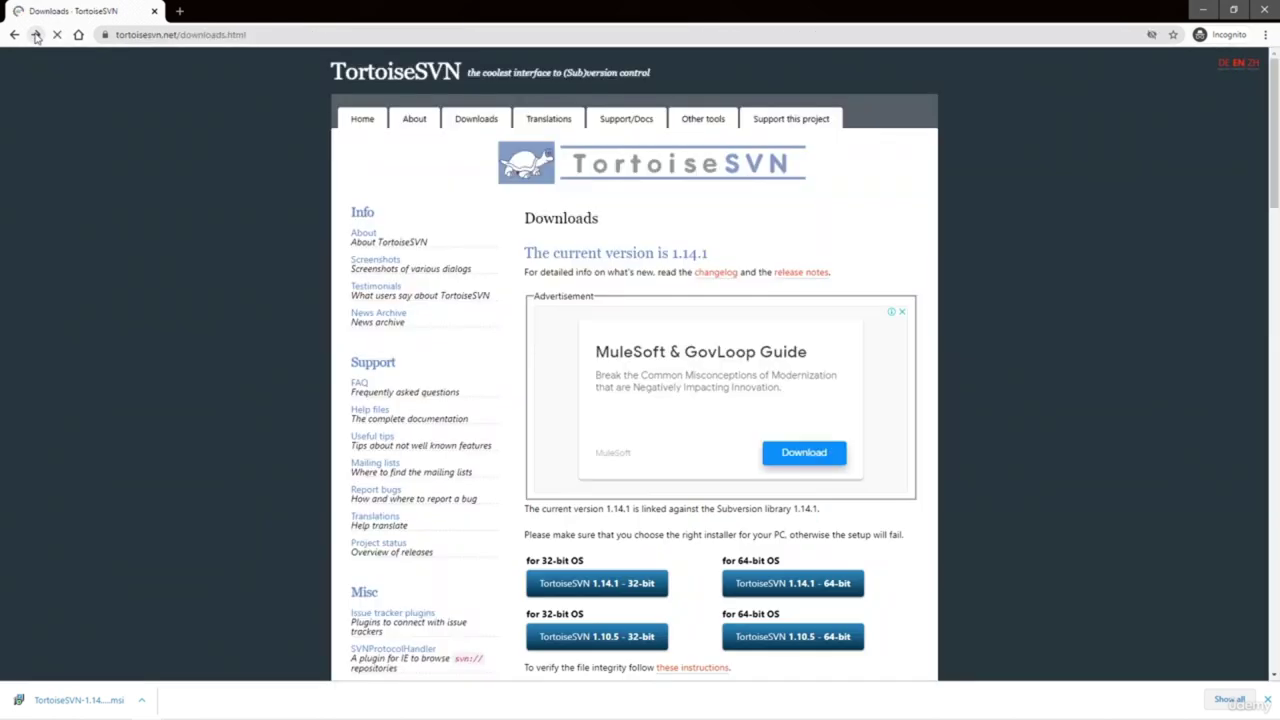
pyautogui.click(35, 35)
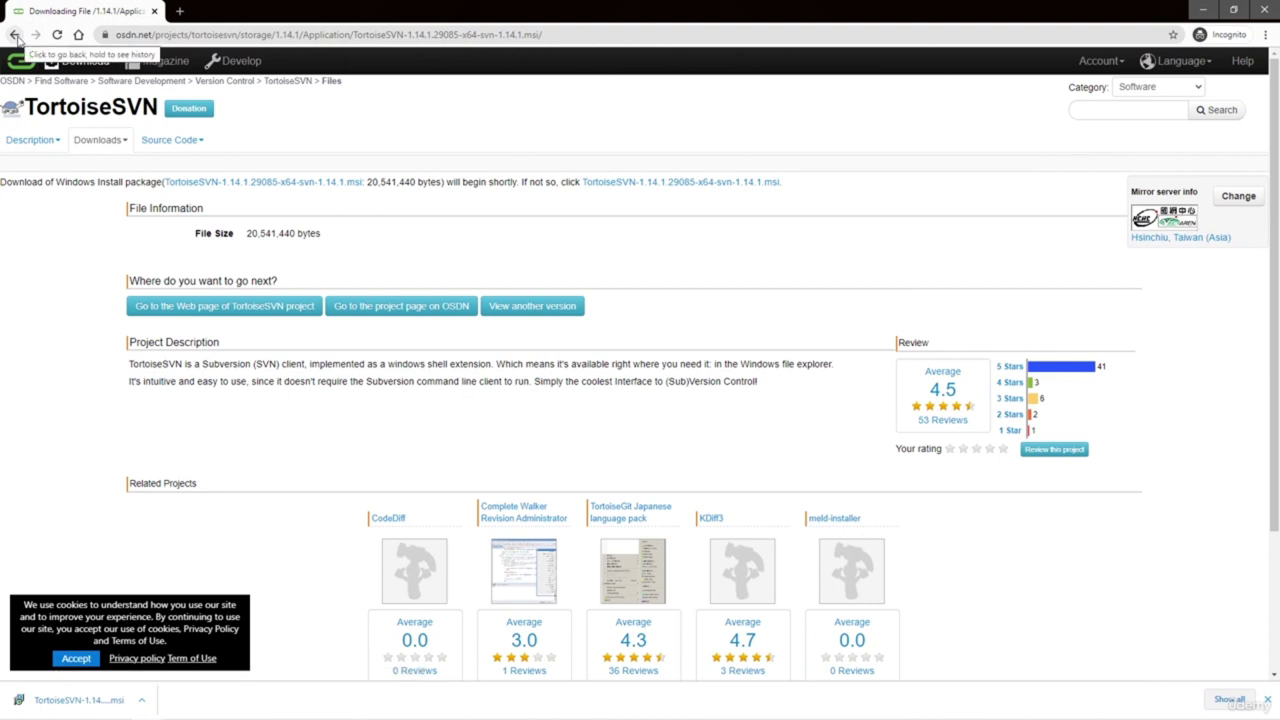
pyautogui.click(15, 35)
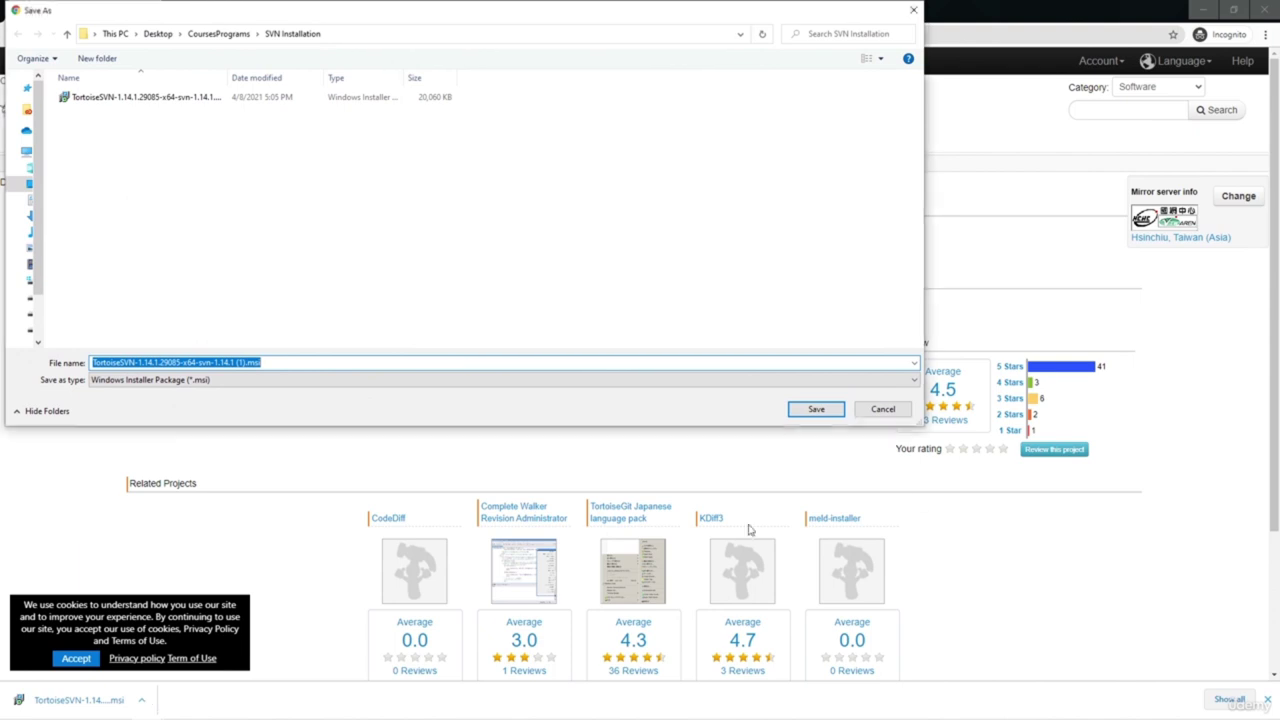
pyautogui.click(884, 410)
# Show the downloaded TortoiseSVN installer in its folder and launch its setup wizard
pyautogui.click(146, 702)
pyautogui.click(195, 651)
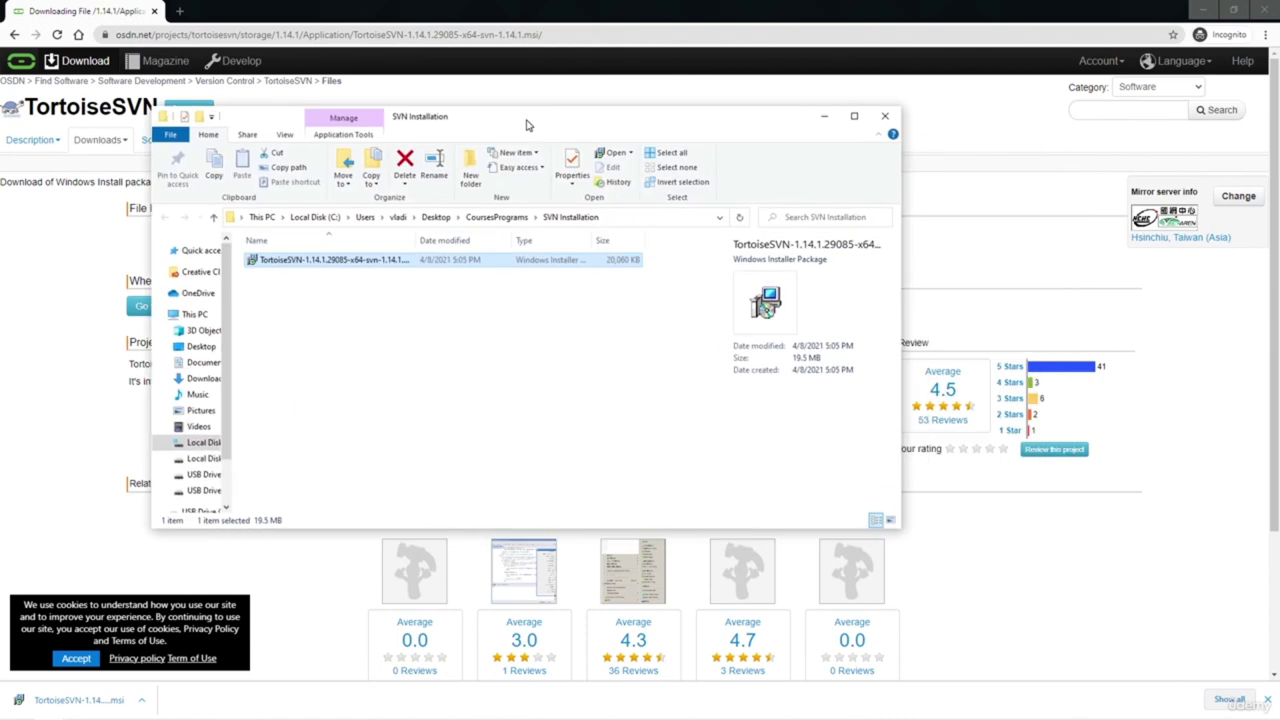
pyautogui.doubleClick(536, 124)
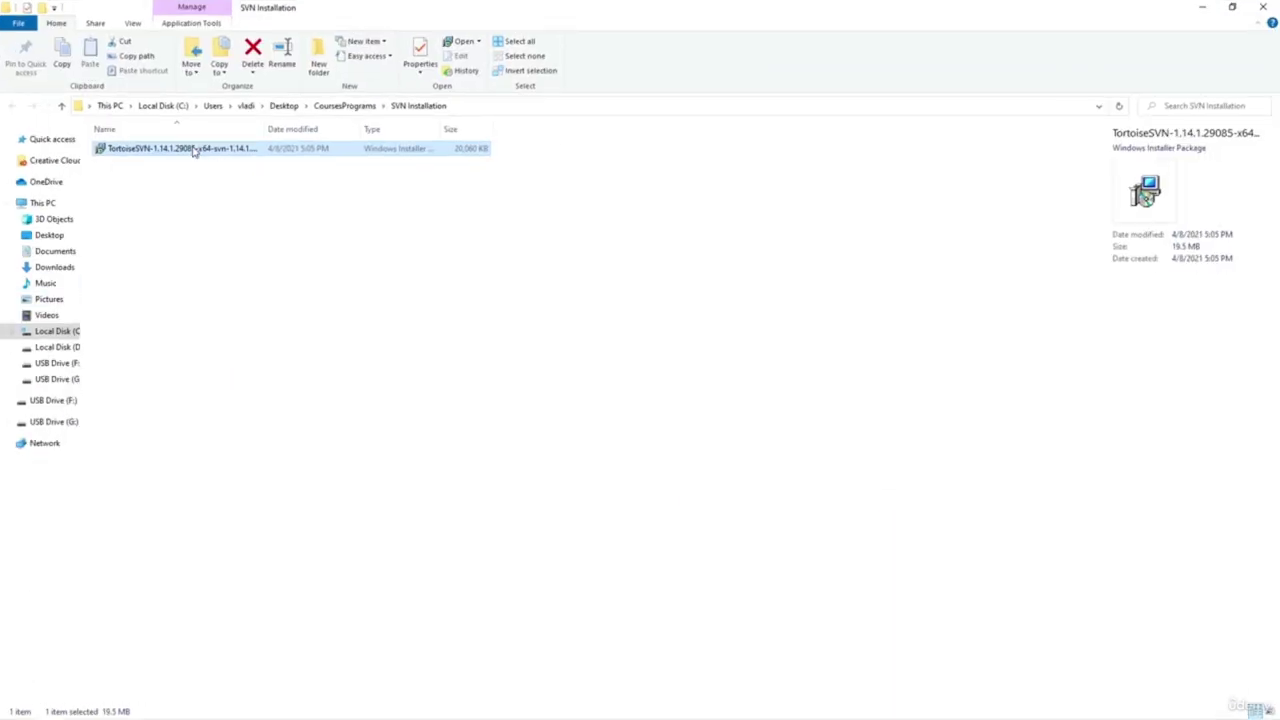
pyautogui.moveTo(266, 133); pyautogui.dragTo(352, 130)
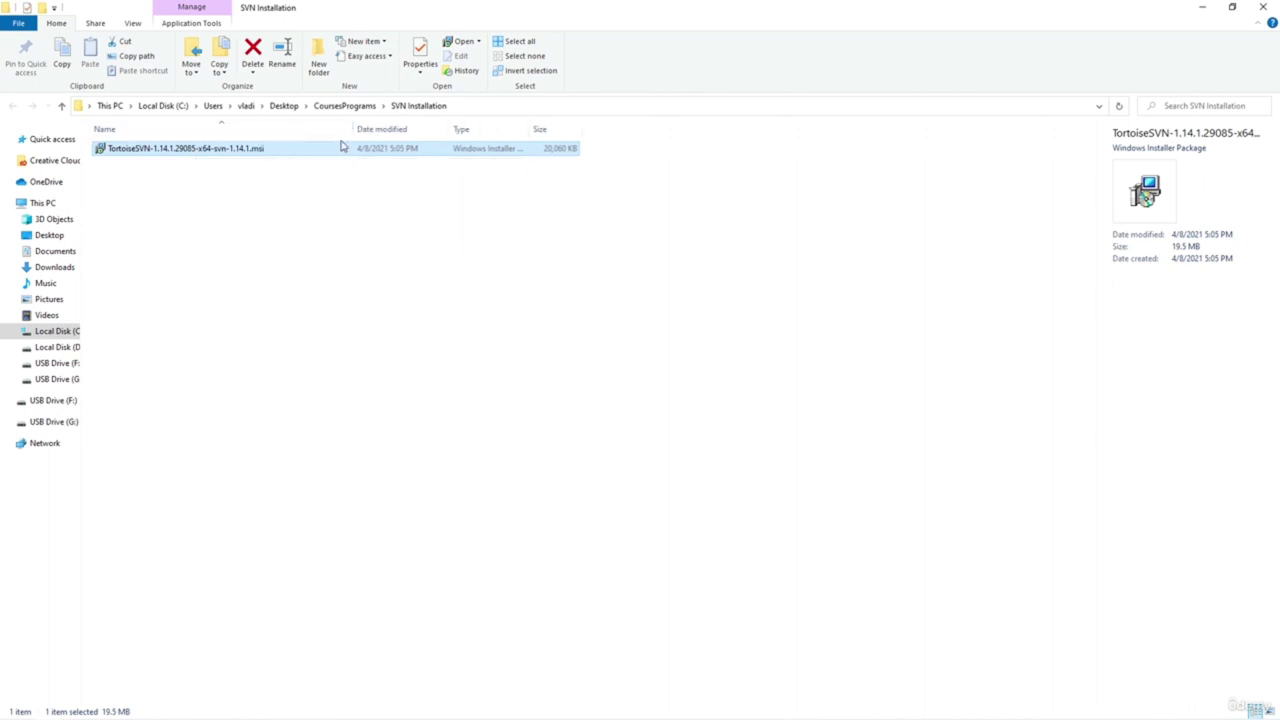
pyautogui.doubleClick(288, 151)
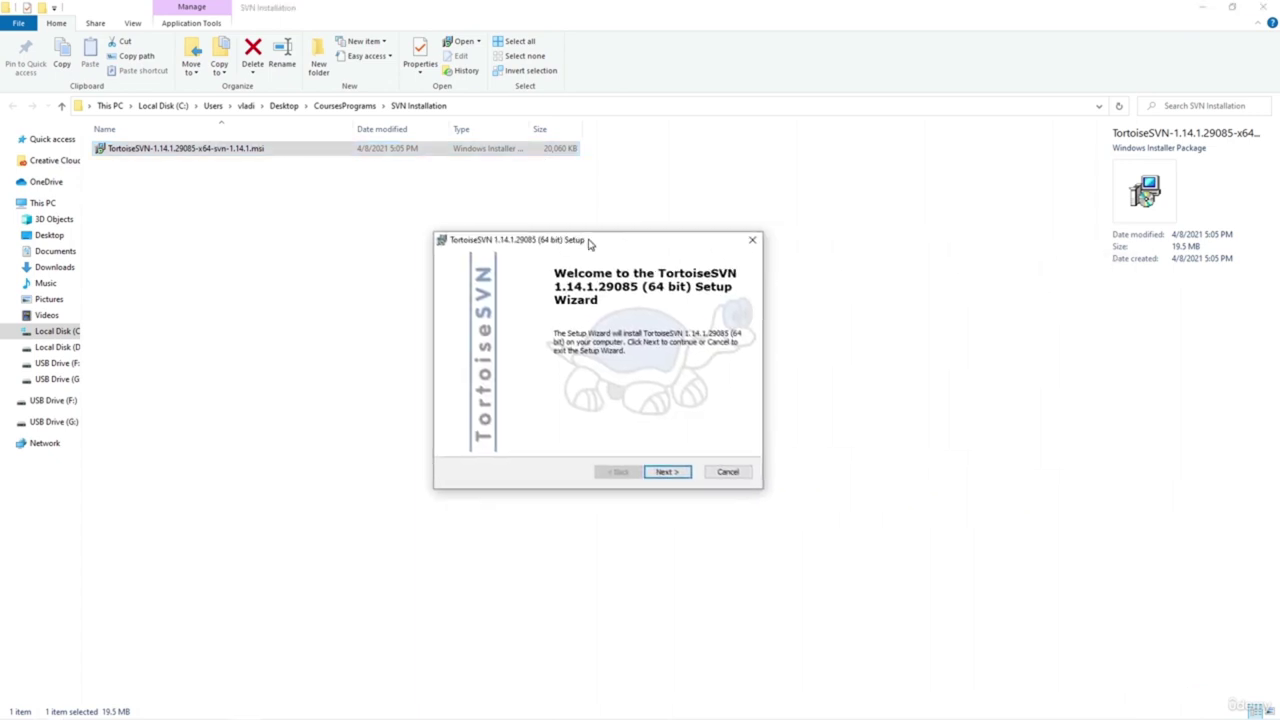
# Go through the welcome page and the end-user license agreement of the TortoiseSVN setup wizard
pyautogui.moveTo(590, 245); pyautogui.dragTo(526, 246)
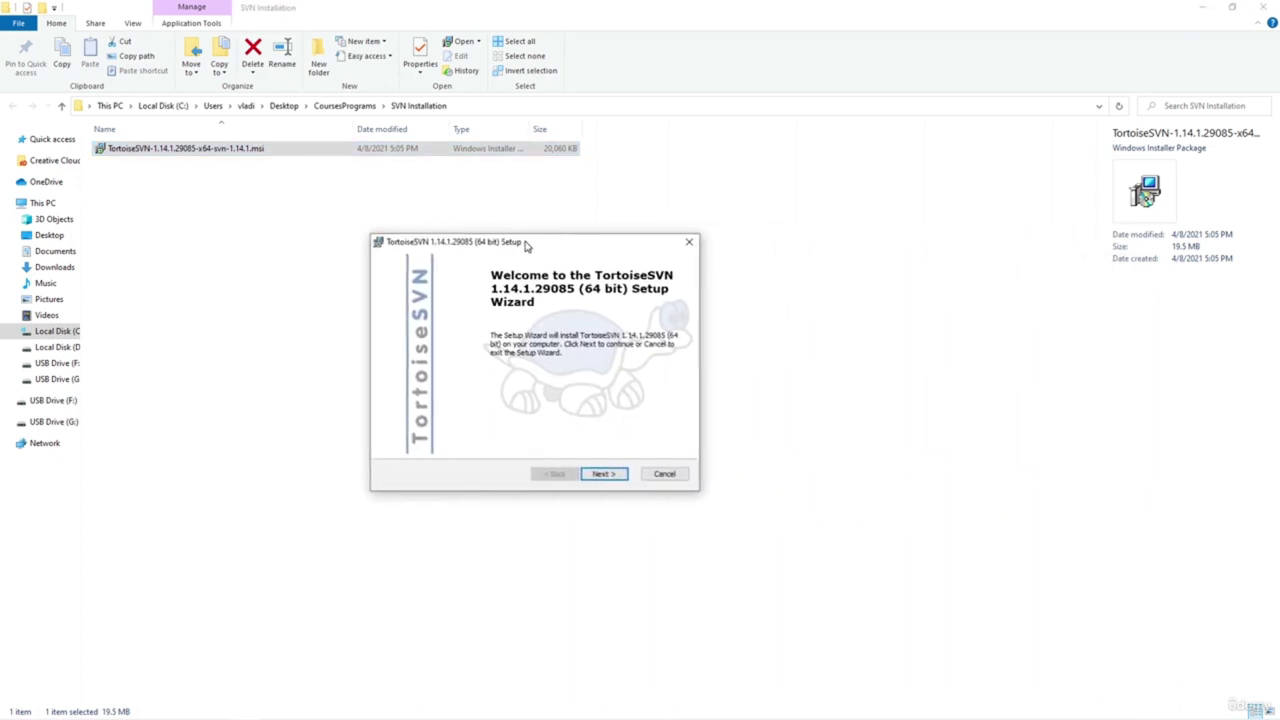
pyautogui.click(612, 477)
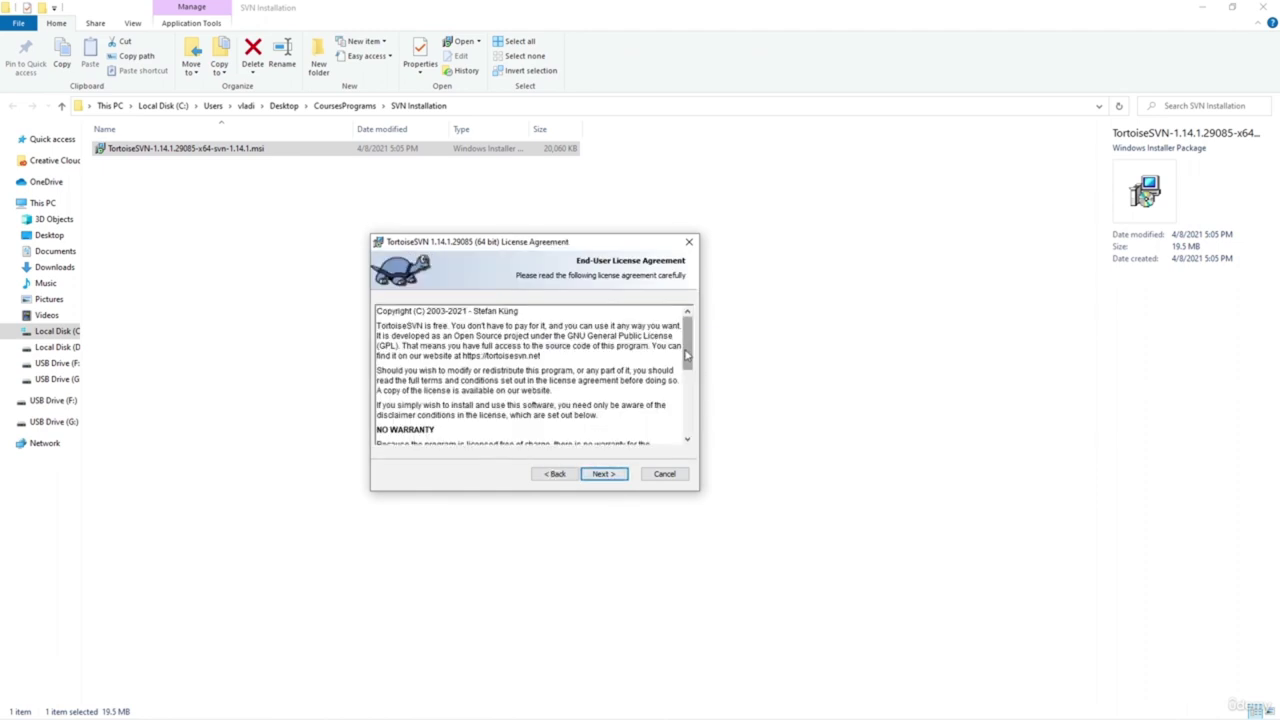
pyautogui.moveTo(686, 354); pyautogui.dragTo(686, 433)
pyautogui.click(606, 475)
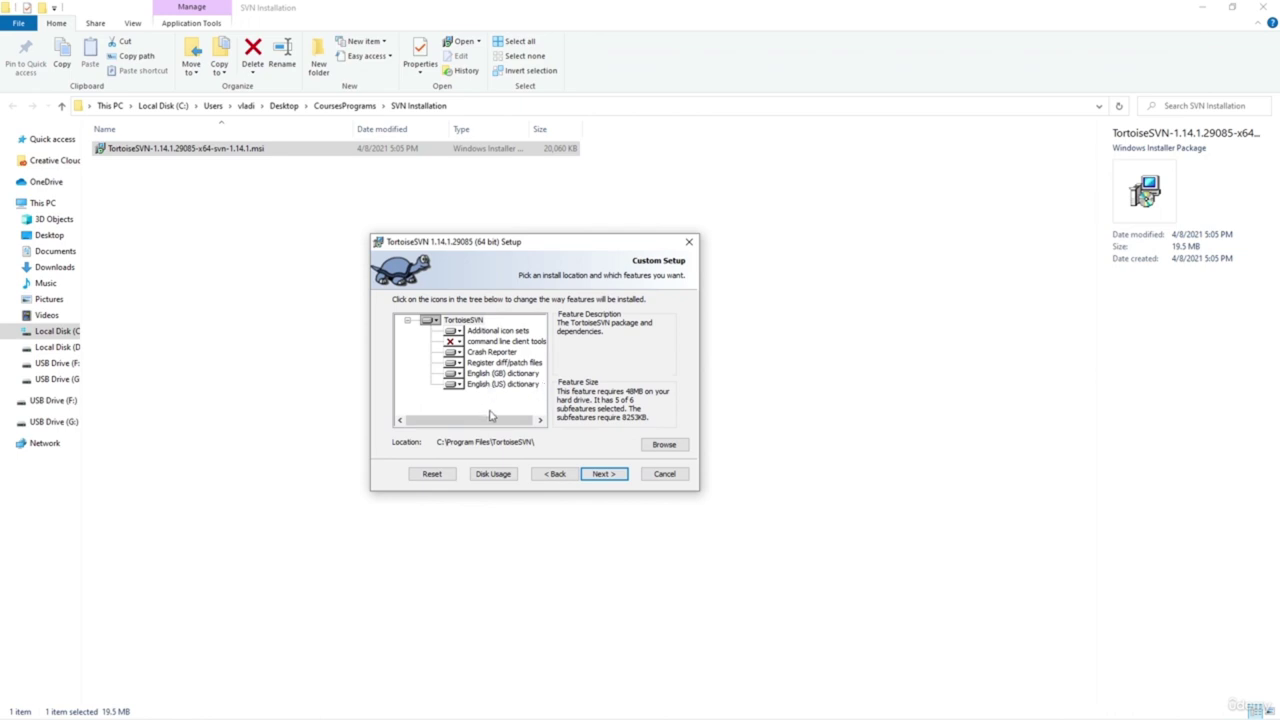
# Include the command line client tools on the local hard drive and complete the TortoiseSVN installation
pyautogui.click(455, 342)
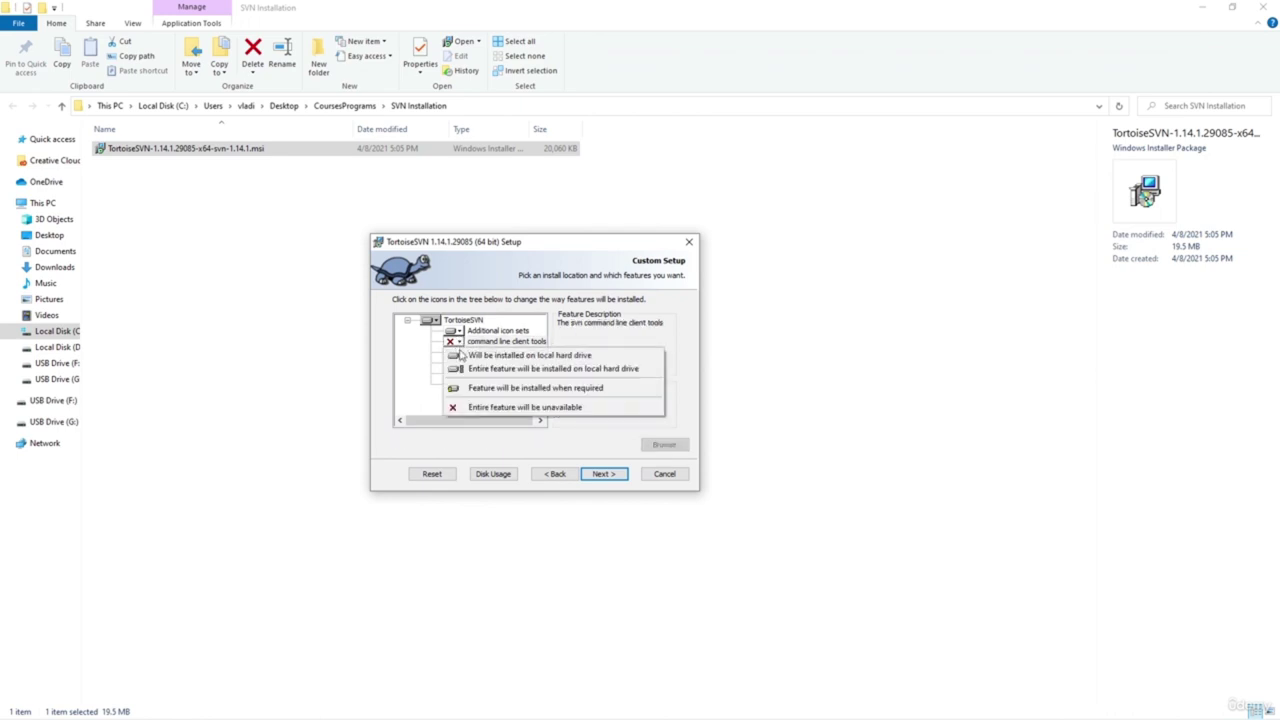
pyautogui.click(465, 356)
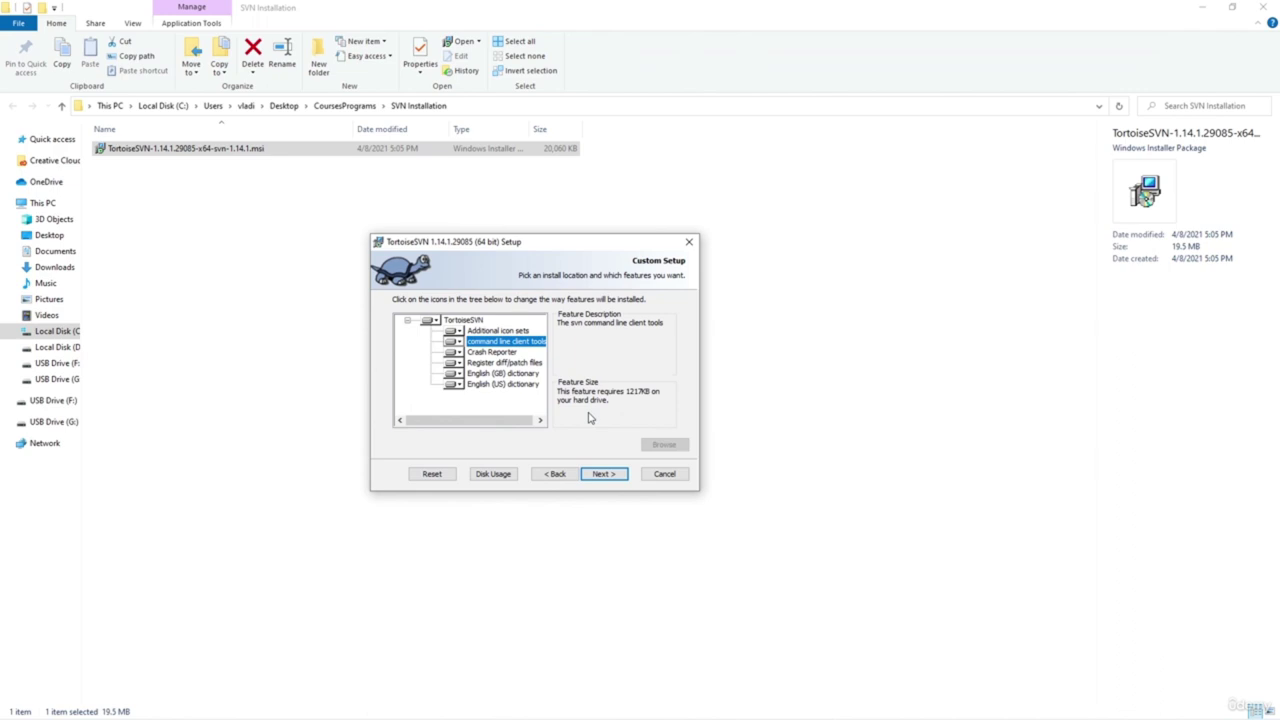
pyautogui.click(603, 476)
pyautogui.click(603, 476)
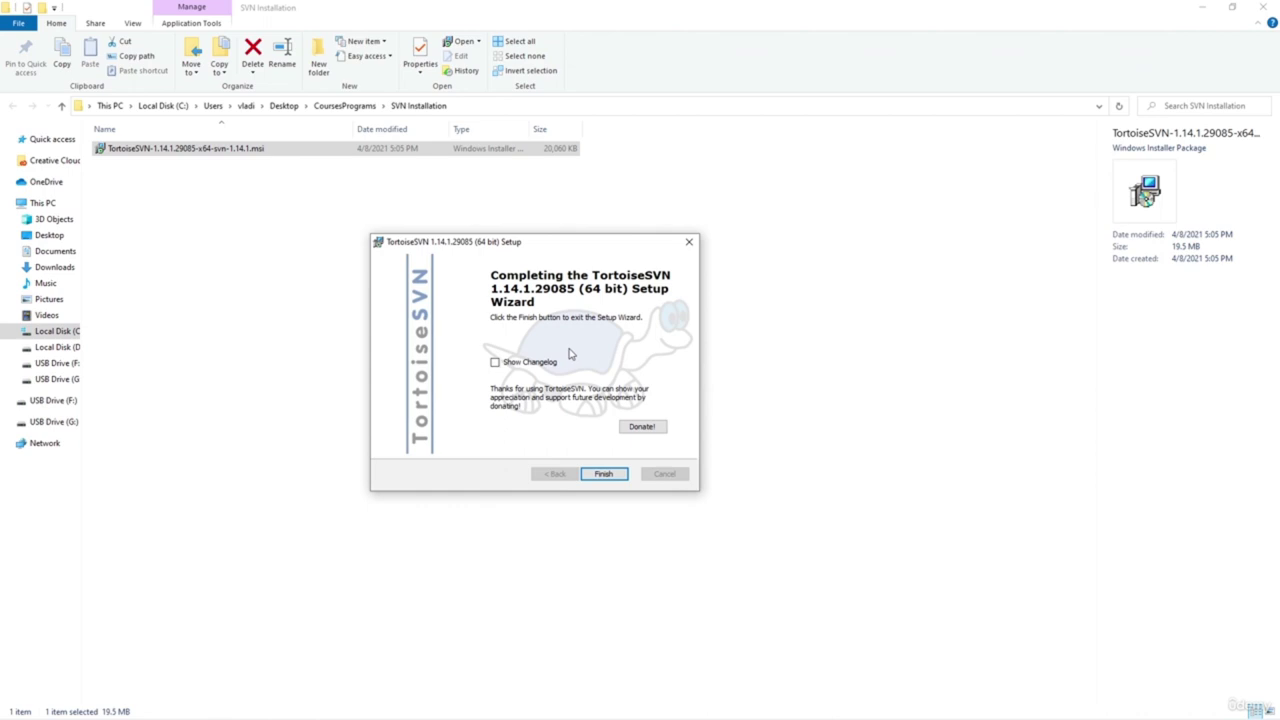
pyautogui.click(604, 474)
# Delete the TortoiseSVN installer package from the SVN Installation folder
pyautogui.click(463, 386)
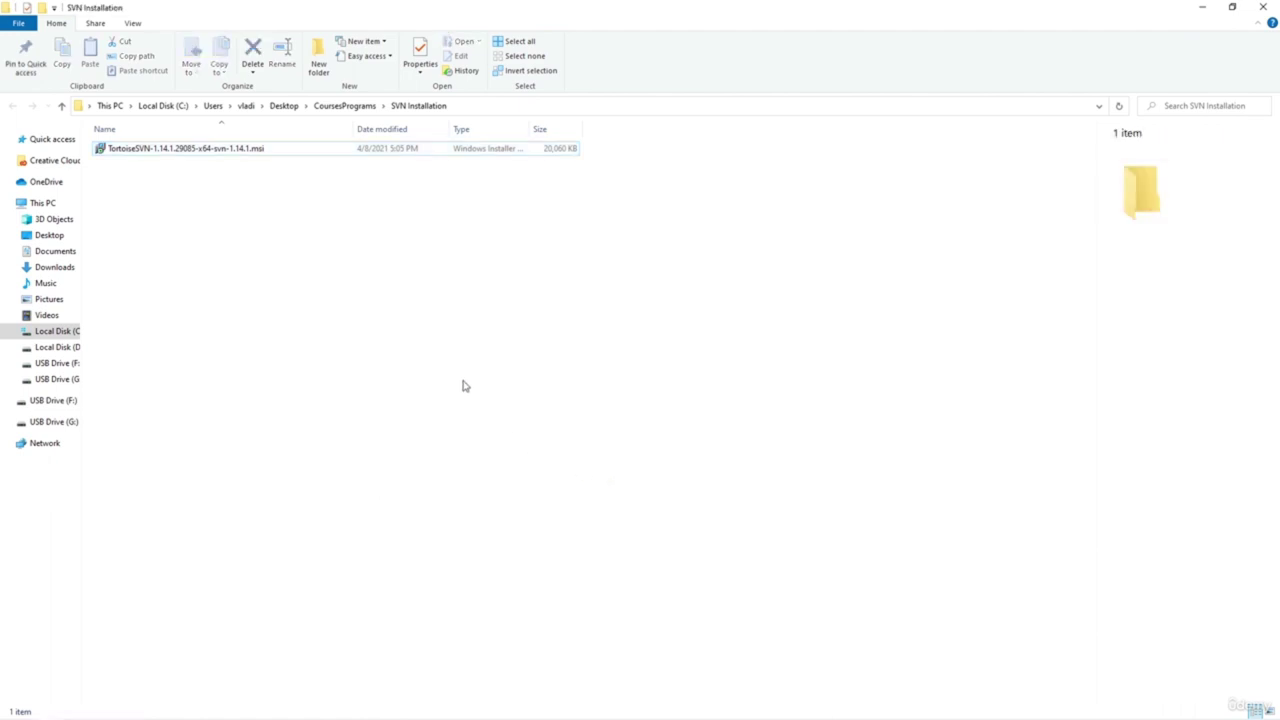
pyautogui.rightClick(462, 380)
pyautogui.click(438, 441)
pyautogui.moveTo(327, 210); pyautogui.dragTo(137, 138)
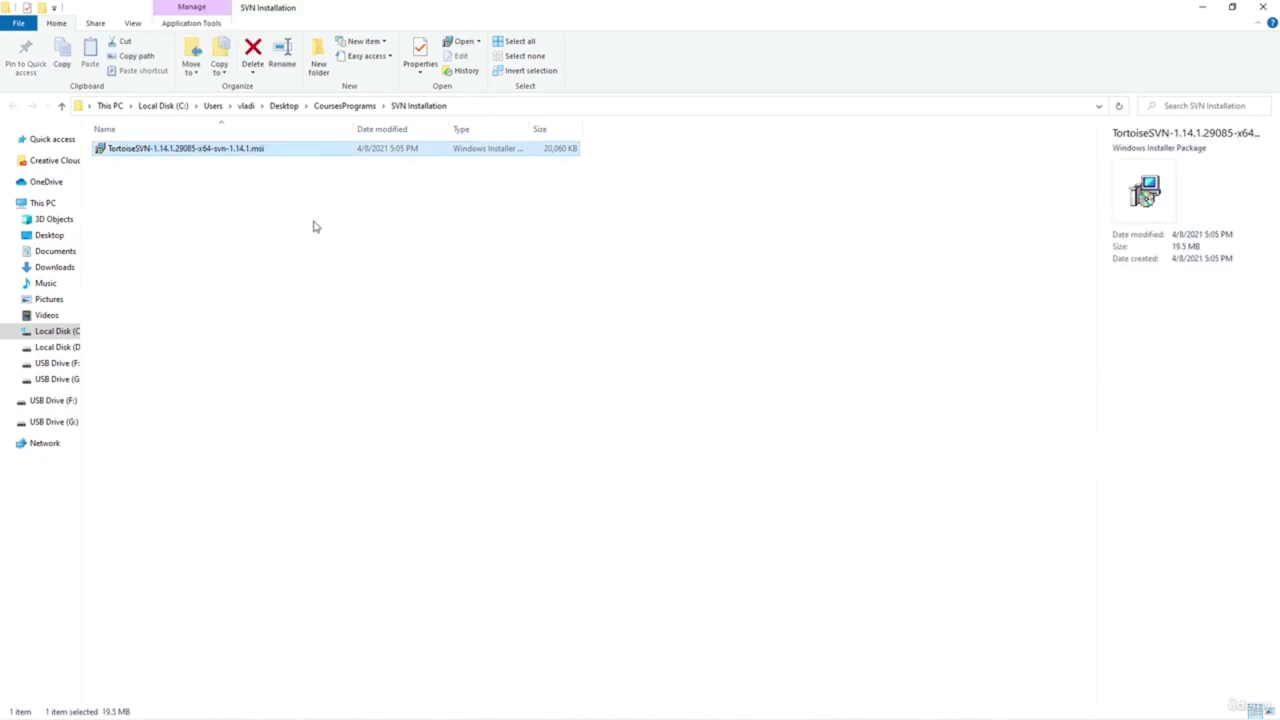
pyautogui.press('Delete')
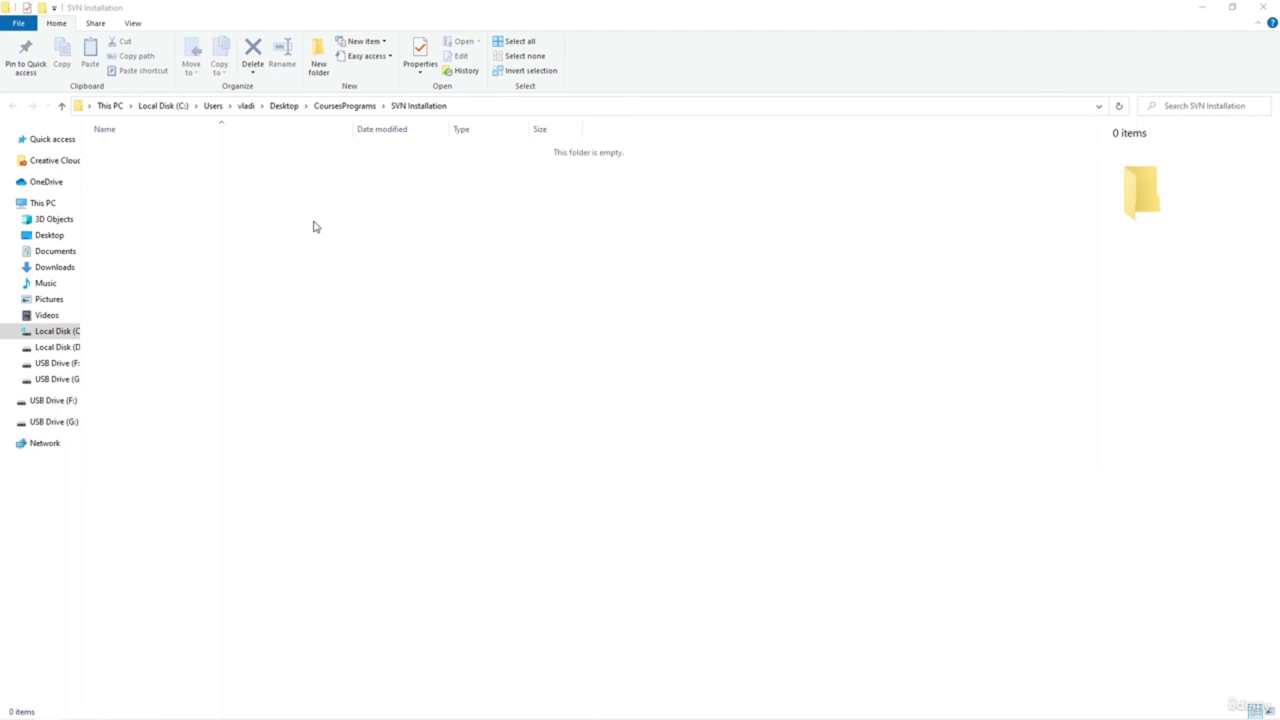
# Create a new folder named ProjectRepository inside the SVN Installation folder
pyautogui.moveTo(80, 196); pyautogui.dragTo(128, 200)
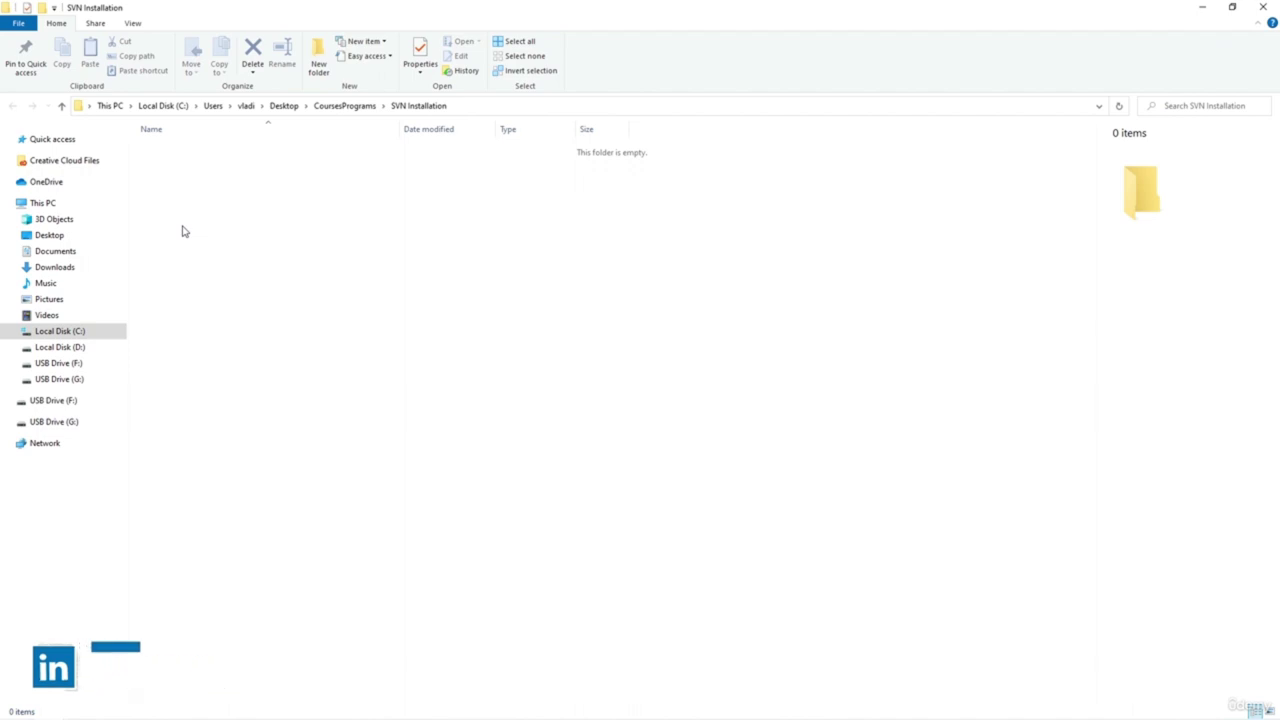
pyautogui.moveTo(128, 262); pyautogui.dragTo(96, 284)
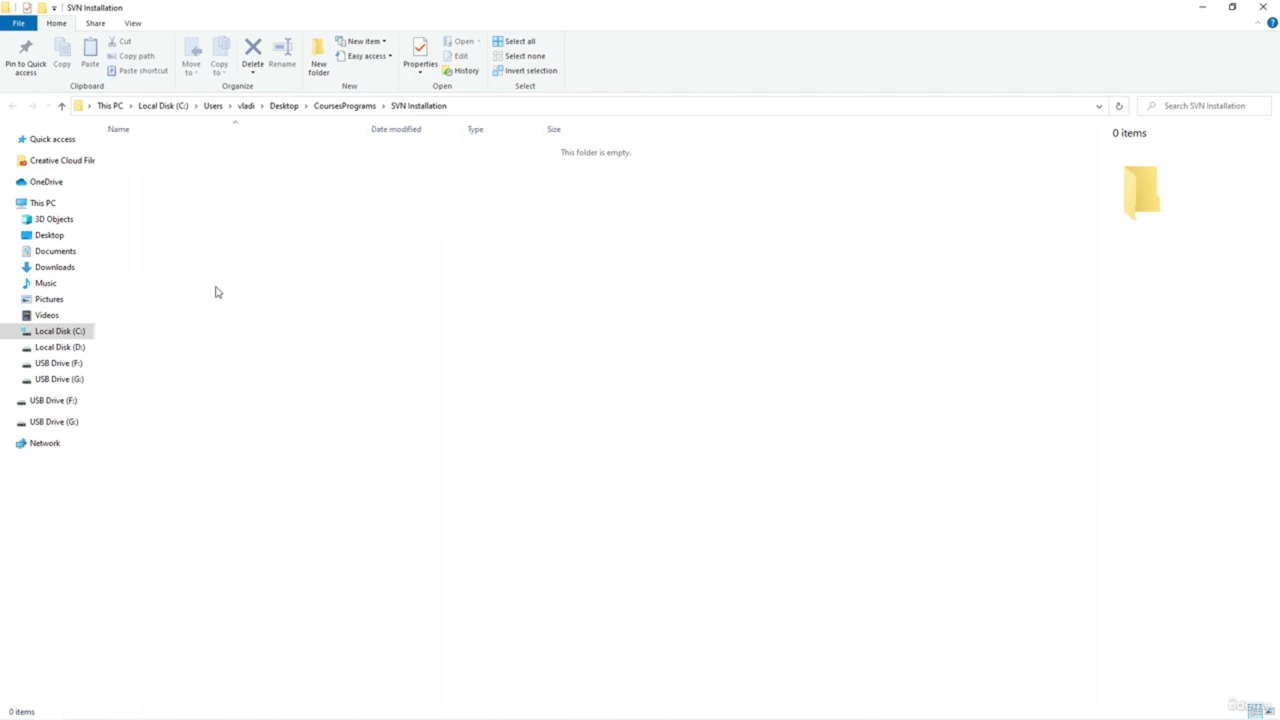
pyautogui.rightClick(283, 298)
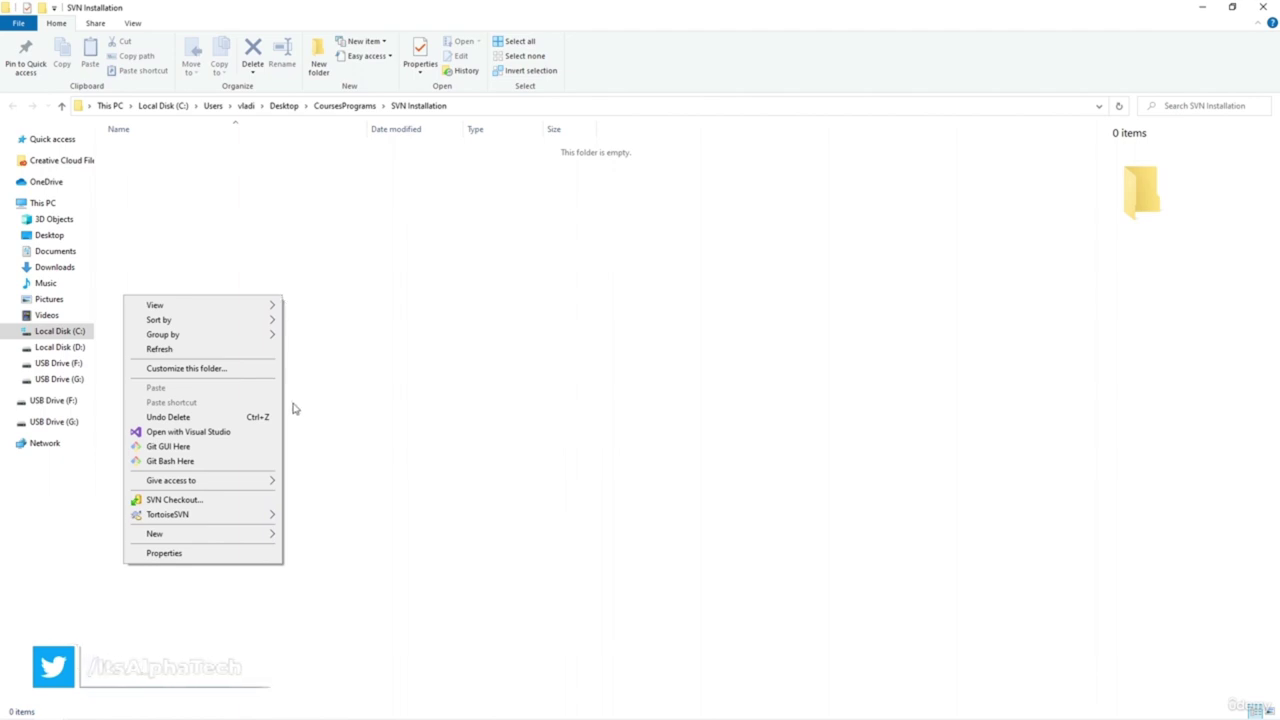
pyautogui.moveTo(271, 534)
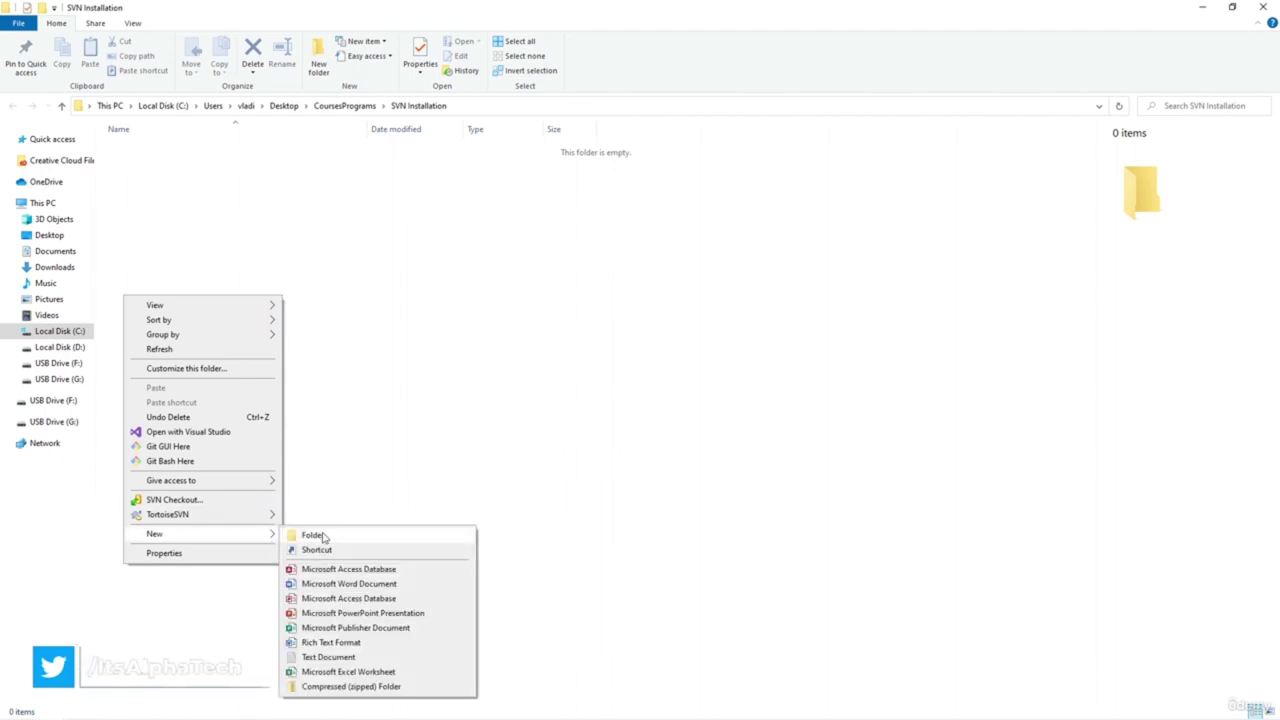
pyautogui.click(312, 535)
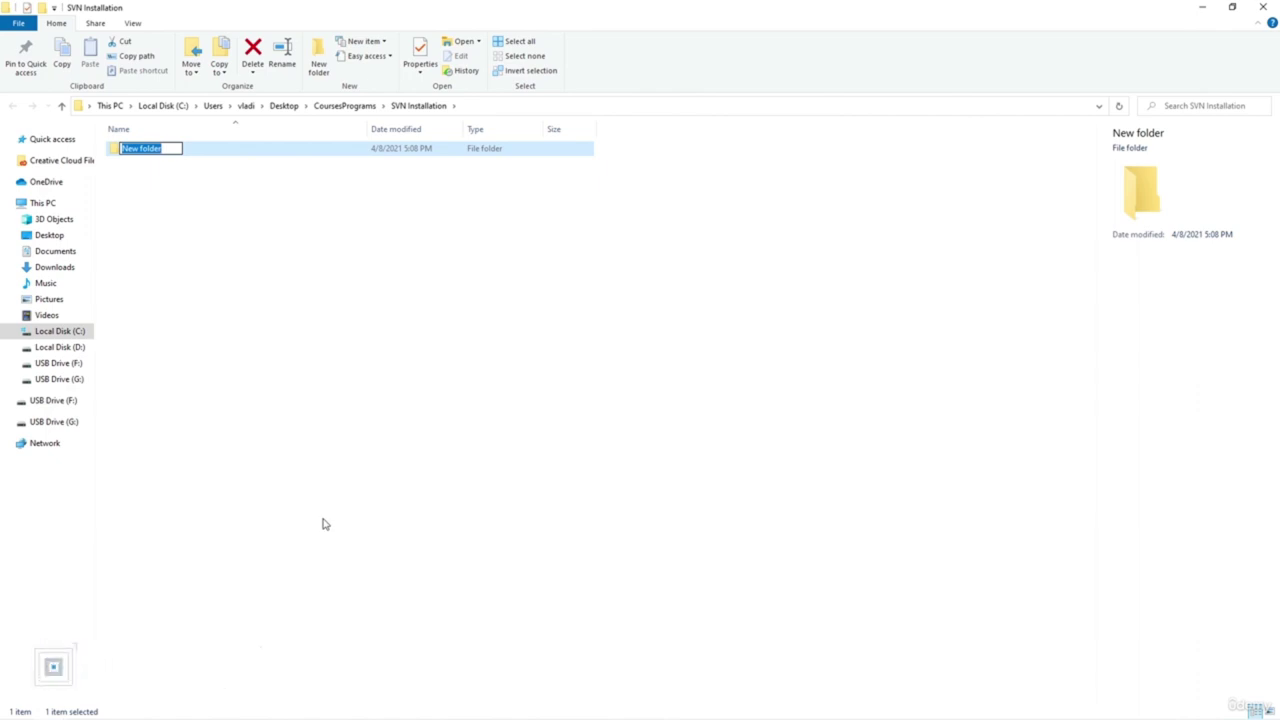
pyautogui.write('ProjectReposit')
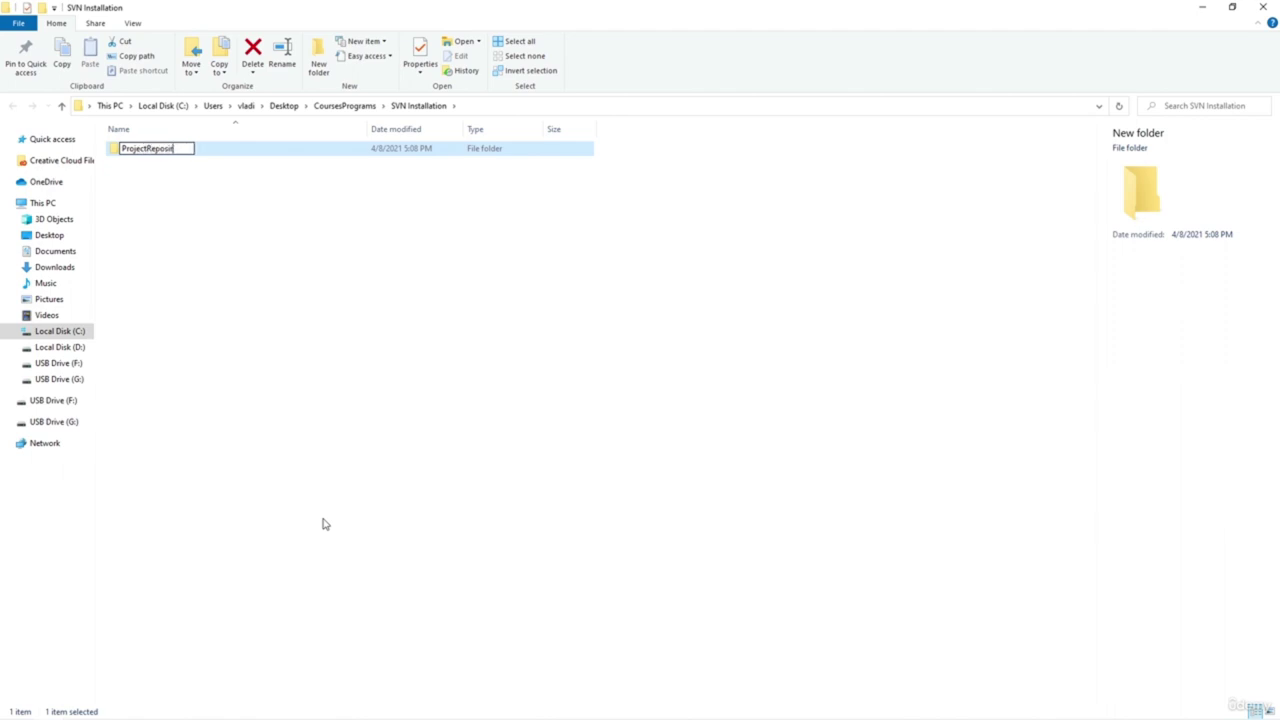
pyautogui.write('ory')
pyautogui.press('Return')
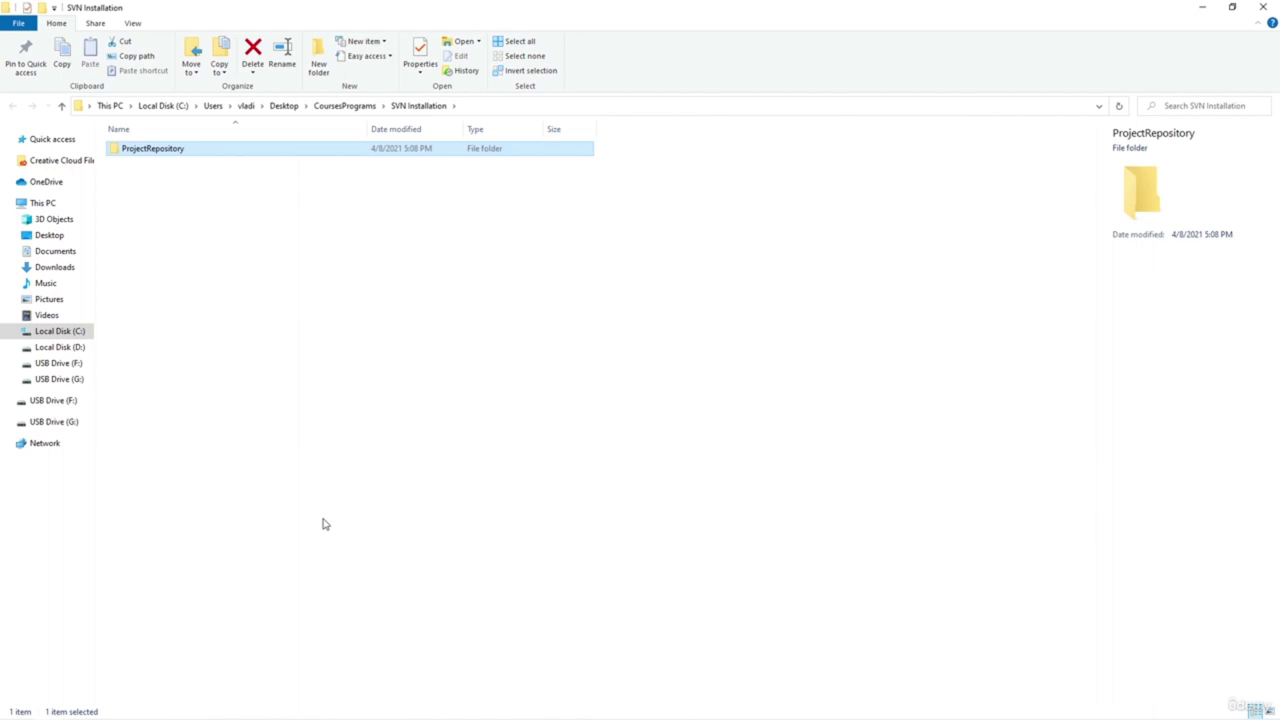
# Create a TortoiseSVN repository in the ProjectRepository folder and accept it without the default folder structure
pyautogui.rightClick(177, 153)
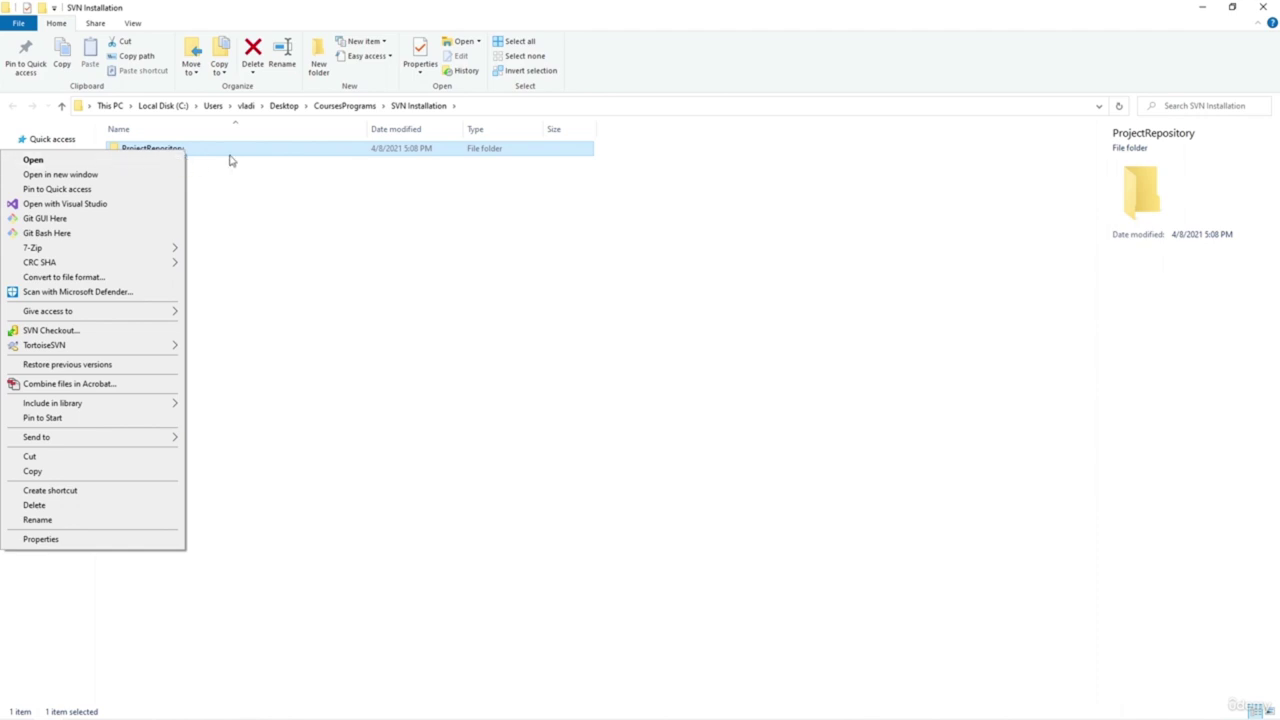
pyautogui.click(234, 172)
pyautogui.rightClick(171, 153)
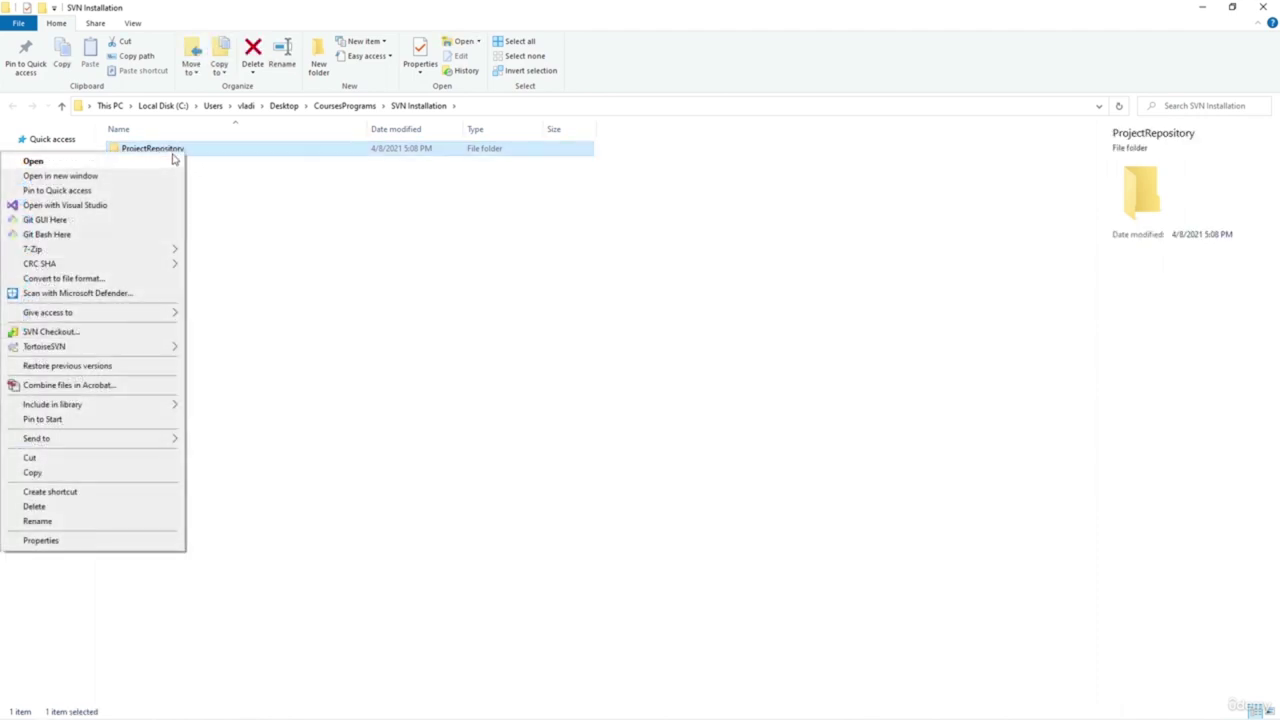
pyautogui.moveTo(118, 351)
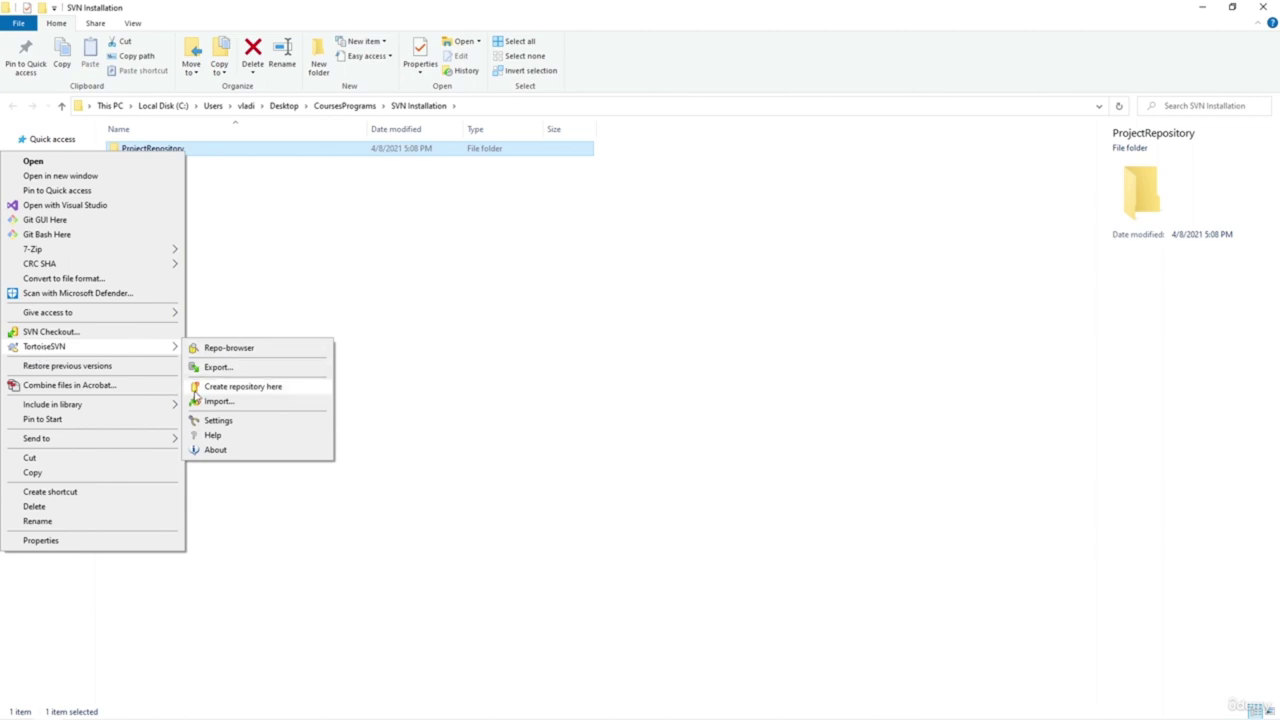
pyautogui.click(261, 394)
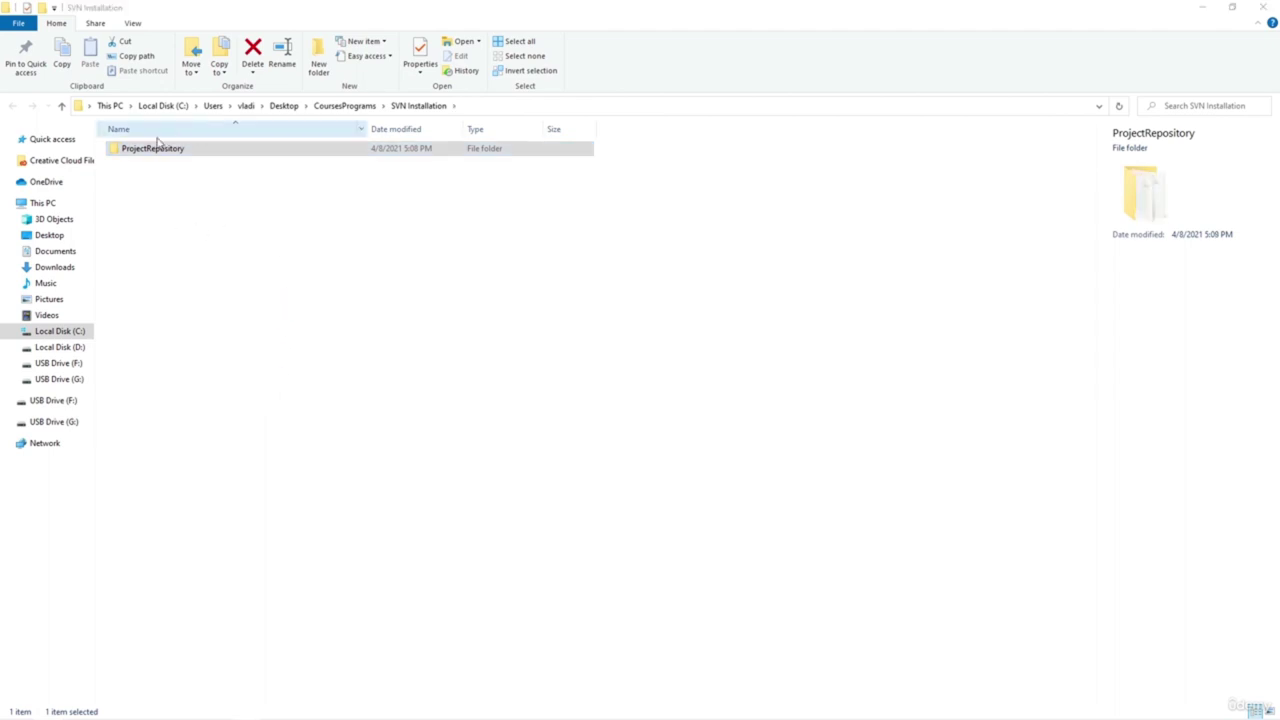
pyautogui.click(183, 153)
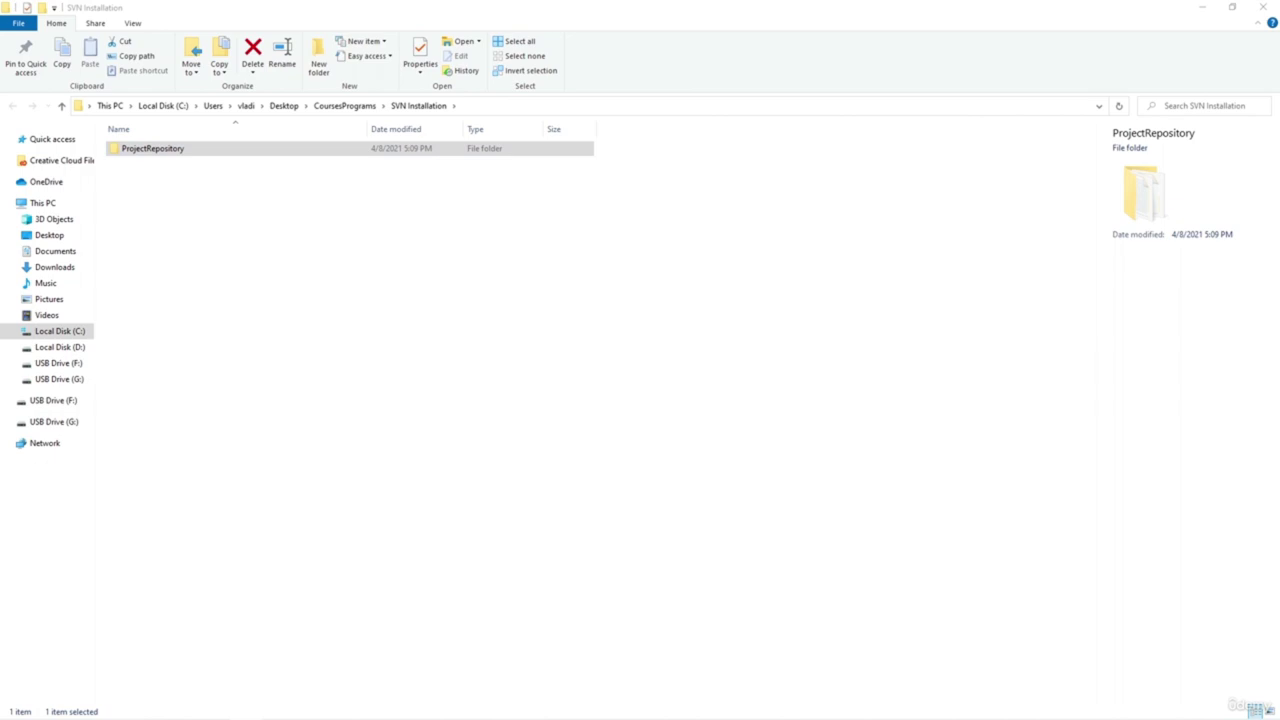
pyautogui.moveTo(506, 272); pyautogui.dragTo(406, 272)
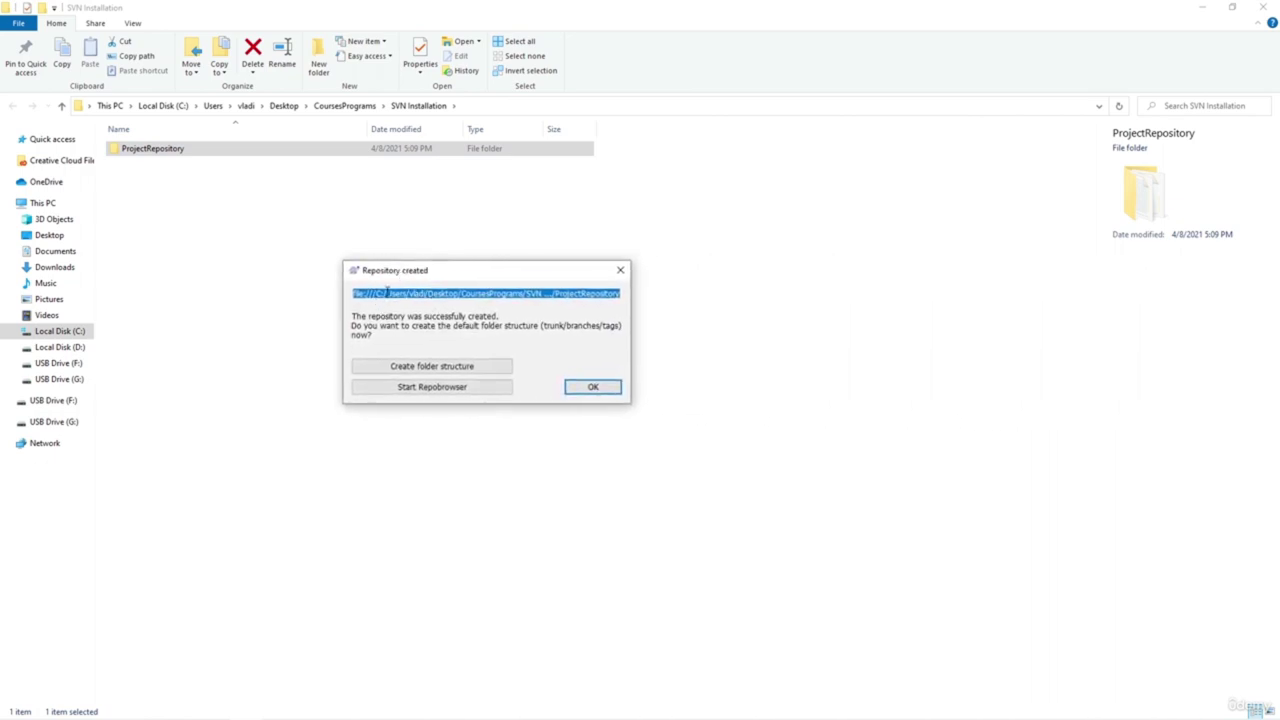
pyautogui.click(486, 297)
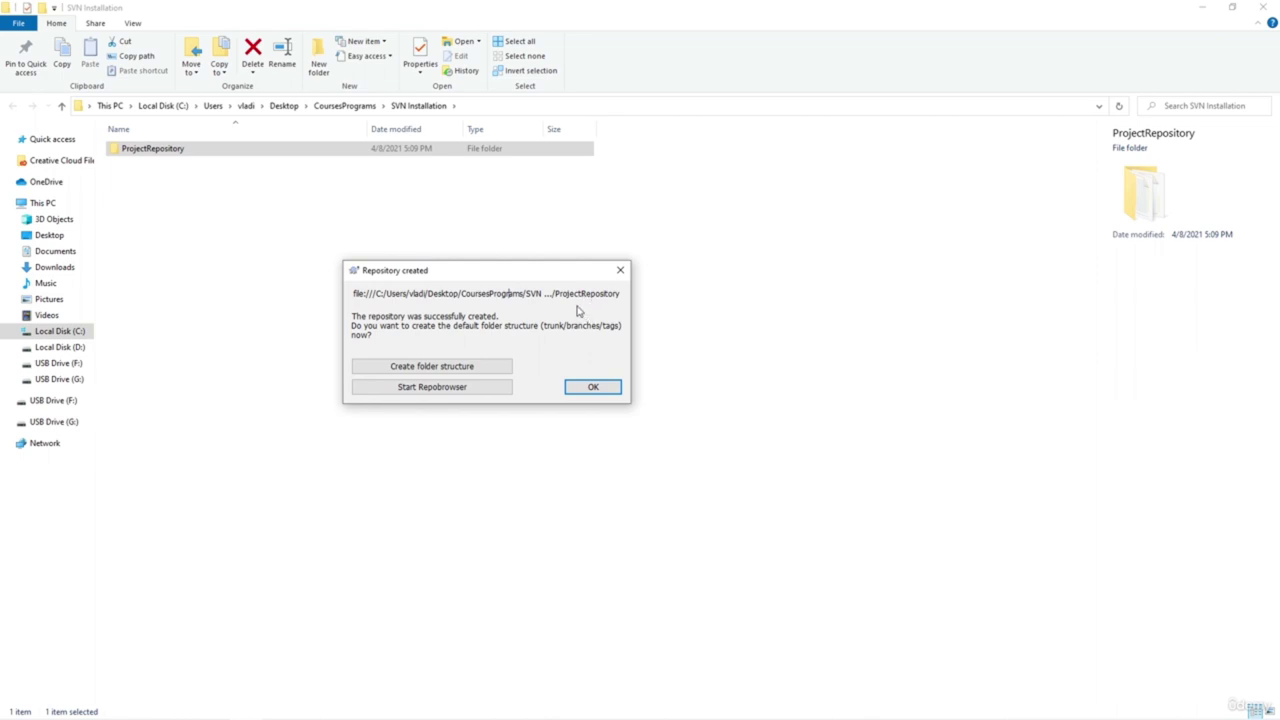
pyautogui.click(596, 390)
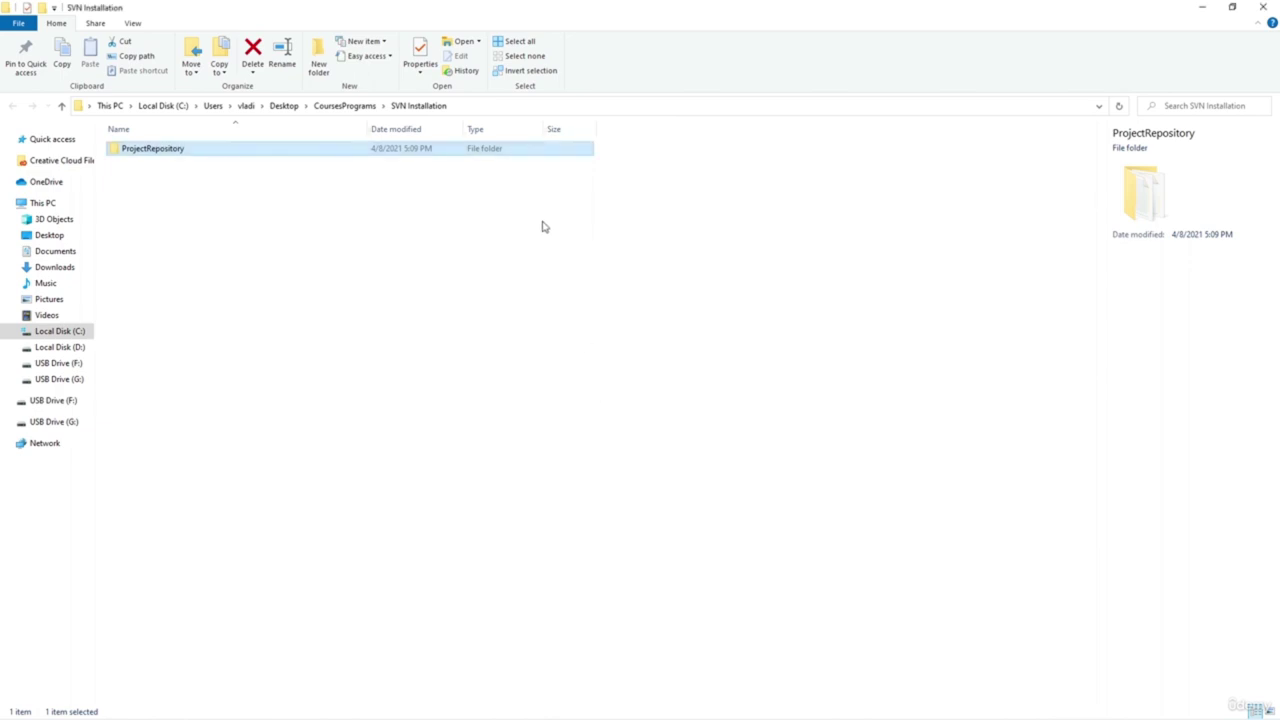
# Look through the conf, db, hooks and locks folders of the new repository and return to the SVN Installation folder
pyautogui.doubleClick(281, 158)
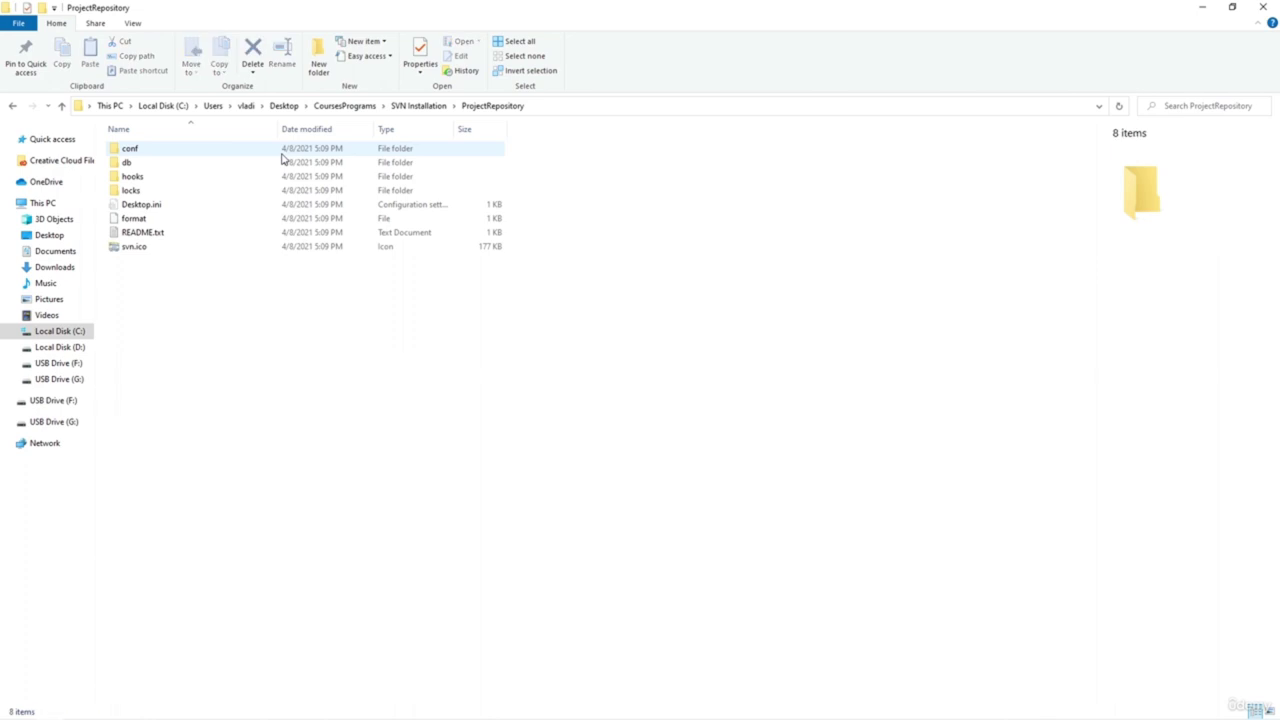
pyautogui.doubleClick(165, 150)
pyautogui.hotkey('alt', 'Left')
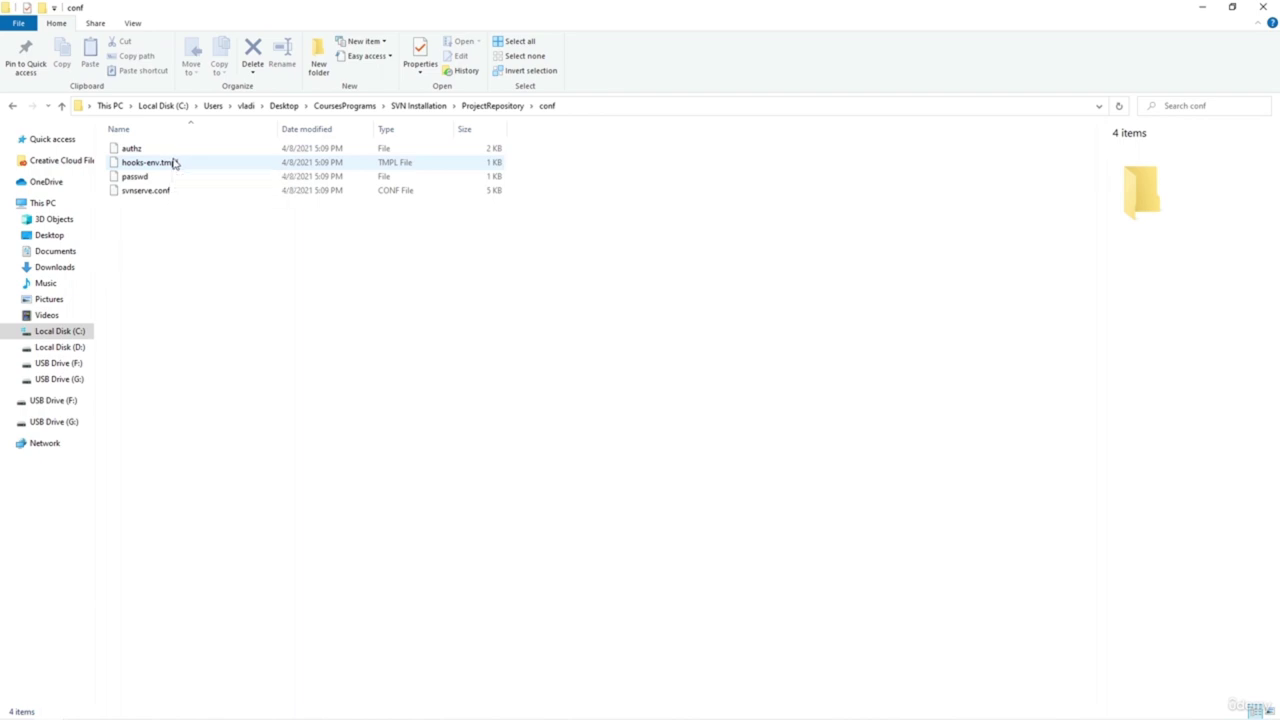
pyautogui.hotkey('alt', 'Right')
pyautogui.hotkey('alt', 'Left')
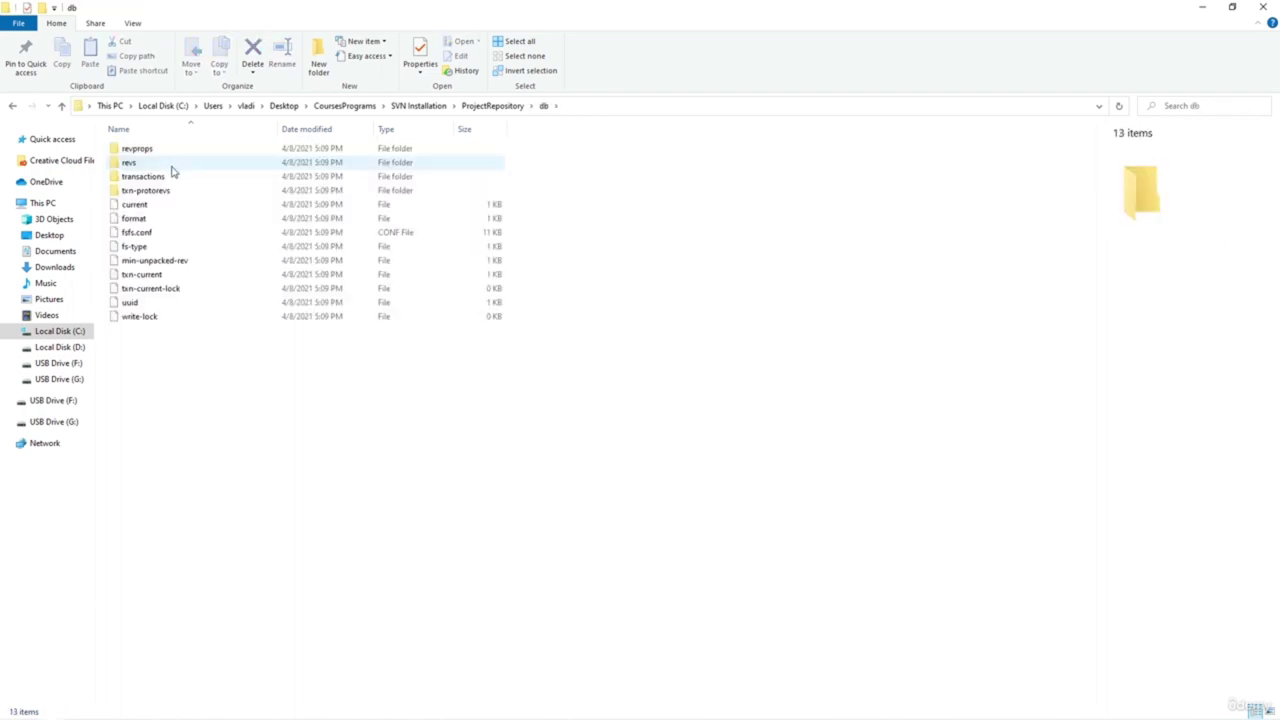
pyautogui.hotkey('alt', 'Left')
pyautogui.doubleClick(174, 179)
pyautogui.hotkey('alt', 'Left')
pyautogui.doubleClick(174, 191)
pyautogui.hotkey('alt', 'Left')
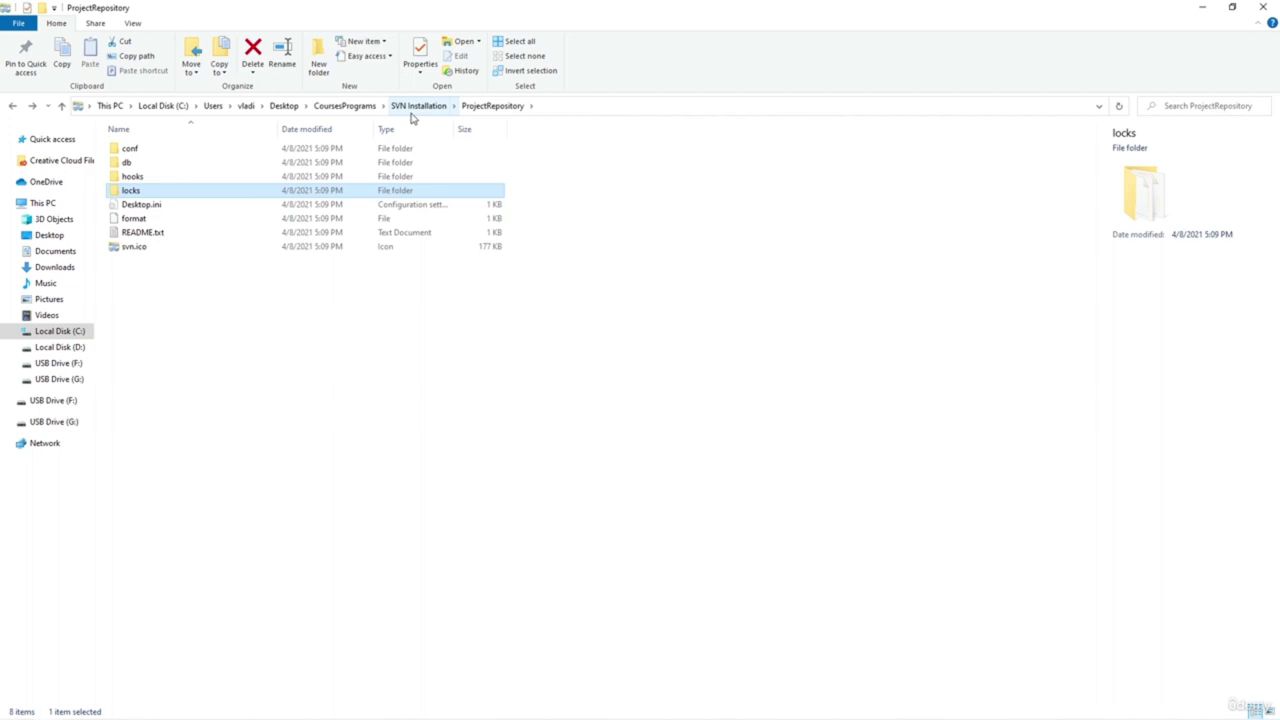
pyautogui.click(419, 109)
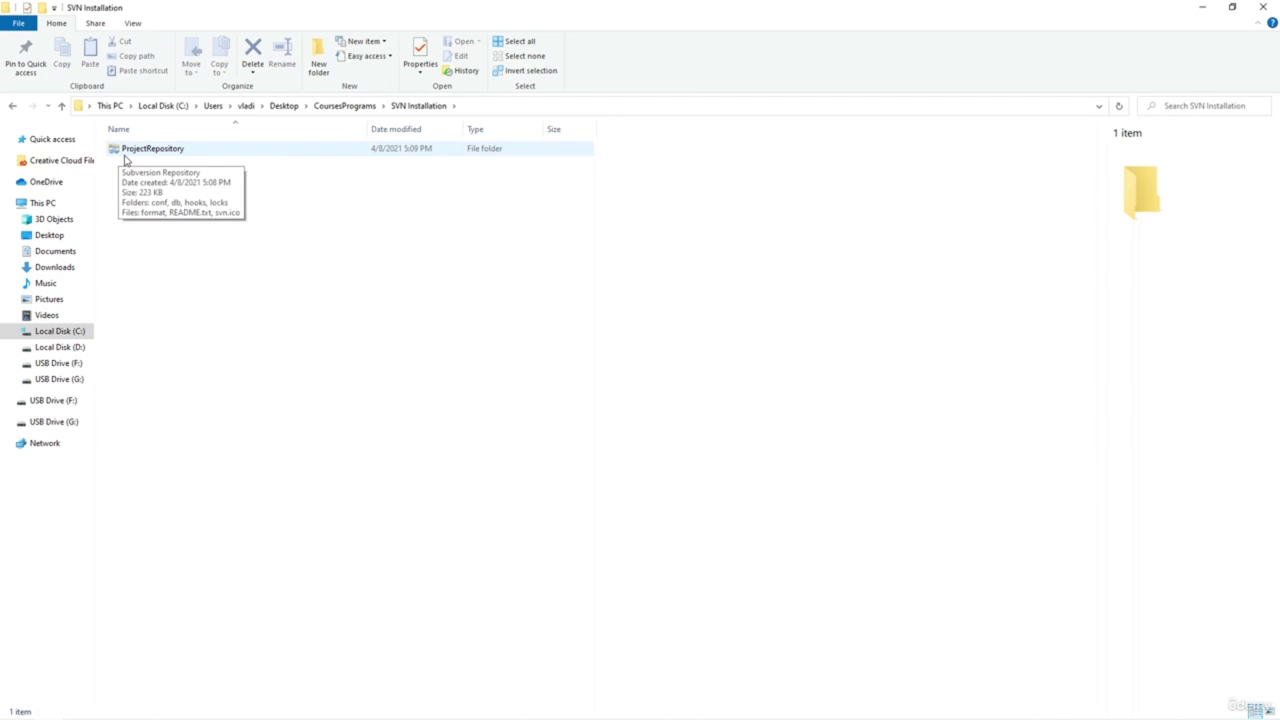
pyautogui.scroll(4, 126, 163)
pyautogui.scroll(-4, 201, 221)
pyautogui.scroll(3, 154, 180)
pyautogui.rightClick(301, 259)
pyautogui.click(270, 306)
pyautogui.scroll(-2, 180, 198)
pyautogui.scroll(2, 155, 204)
pyautogui.scroll(-1, 156, 205)
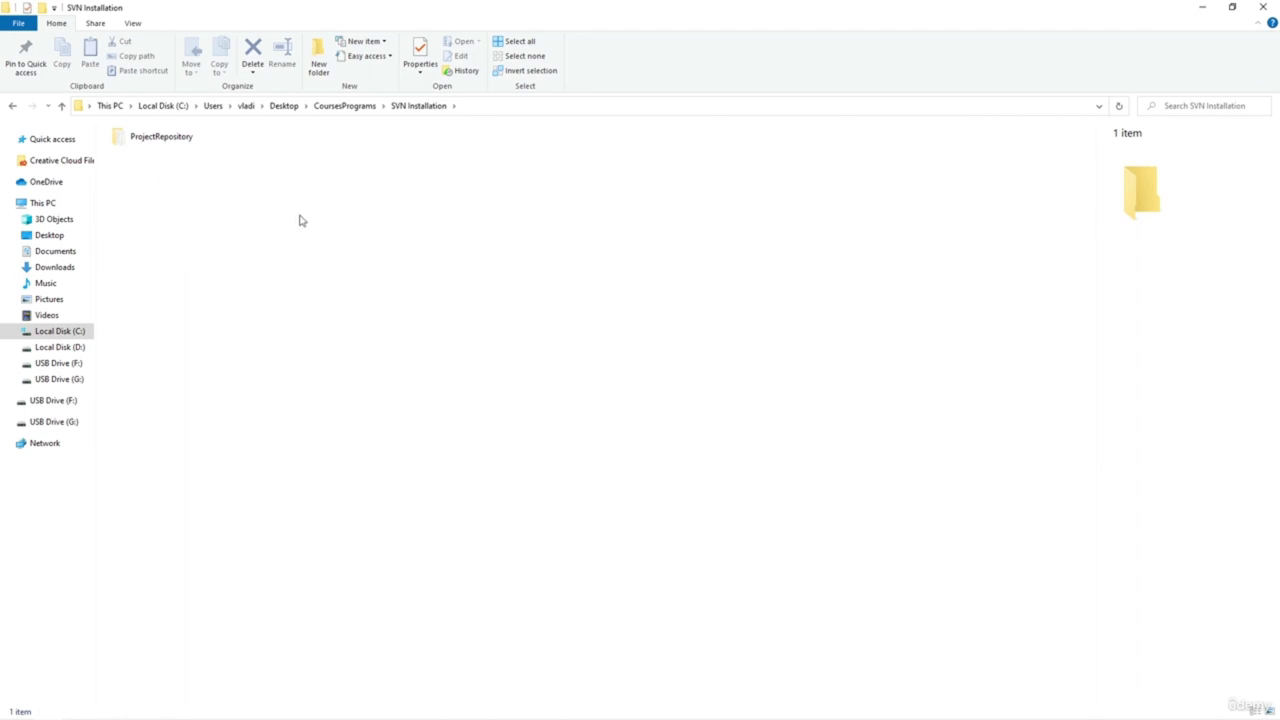
# Create a folder named HelloWorldProject inside the SVN Installation folder and open it
pyautogui.rightClick(254, 287)
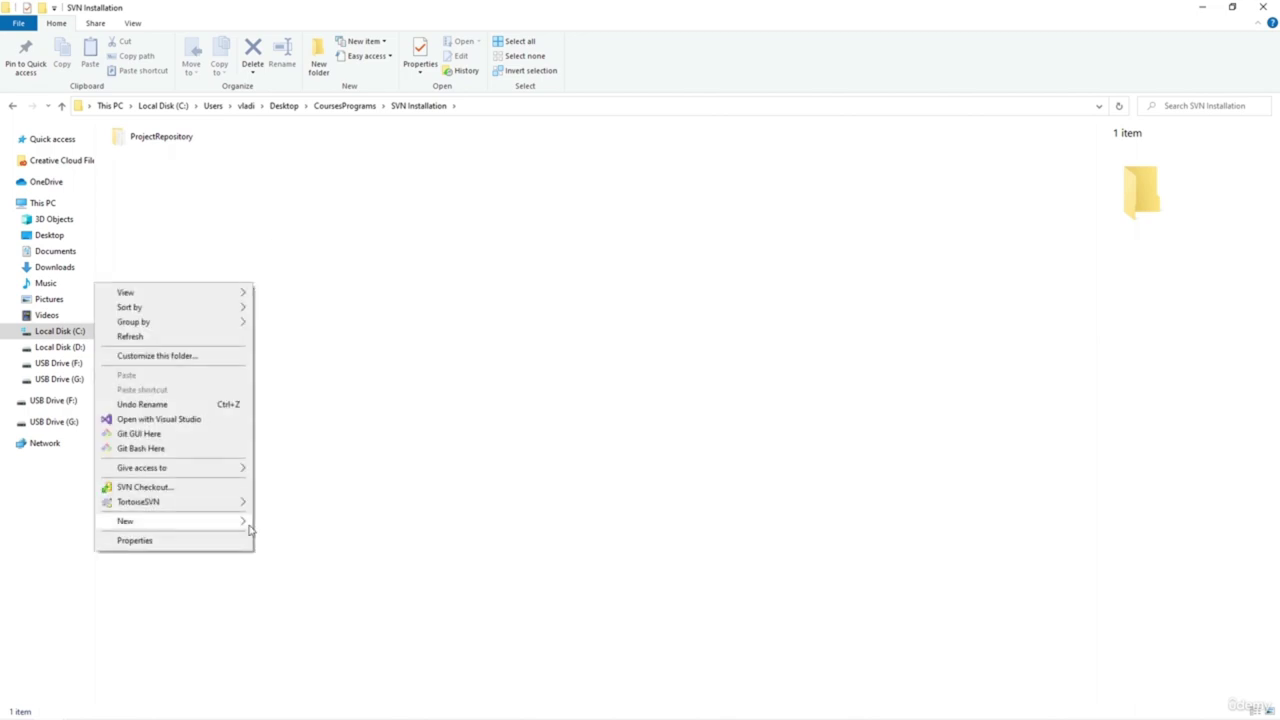
pyautogui.moveTo(232, 524)
pyautogui.click(284, 523)
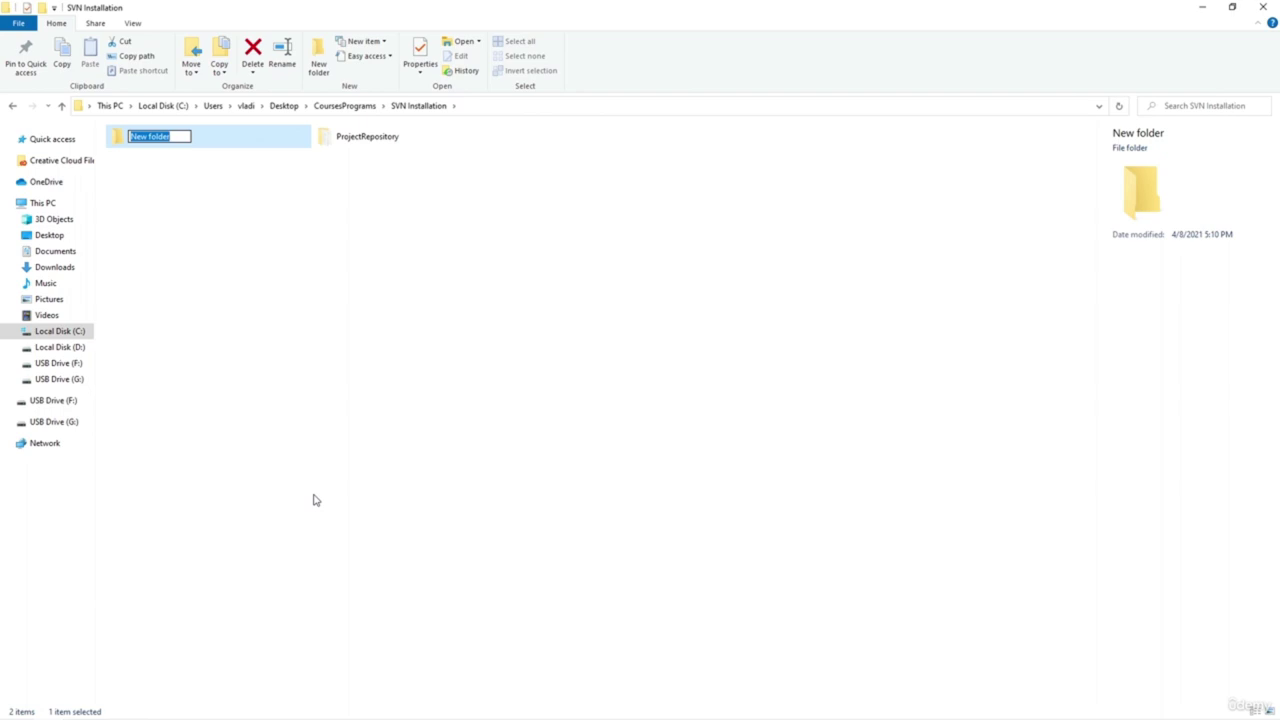
pyautogui.write('HelloWorldProject')
pyautogui.press('Return')
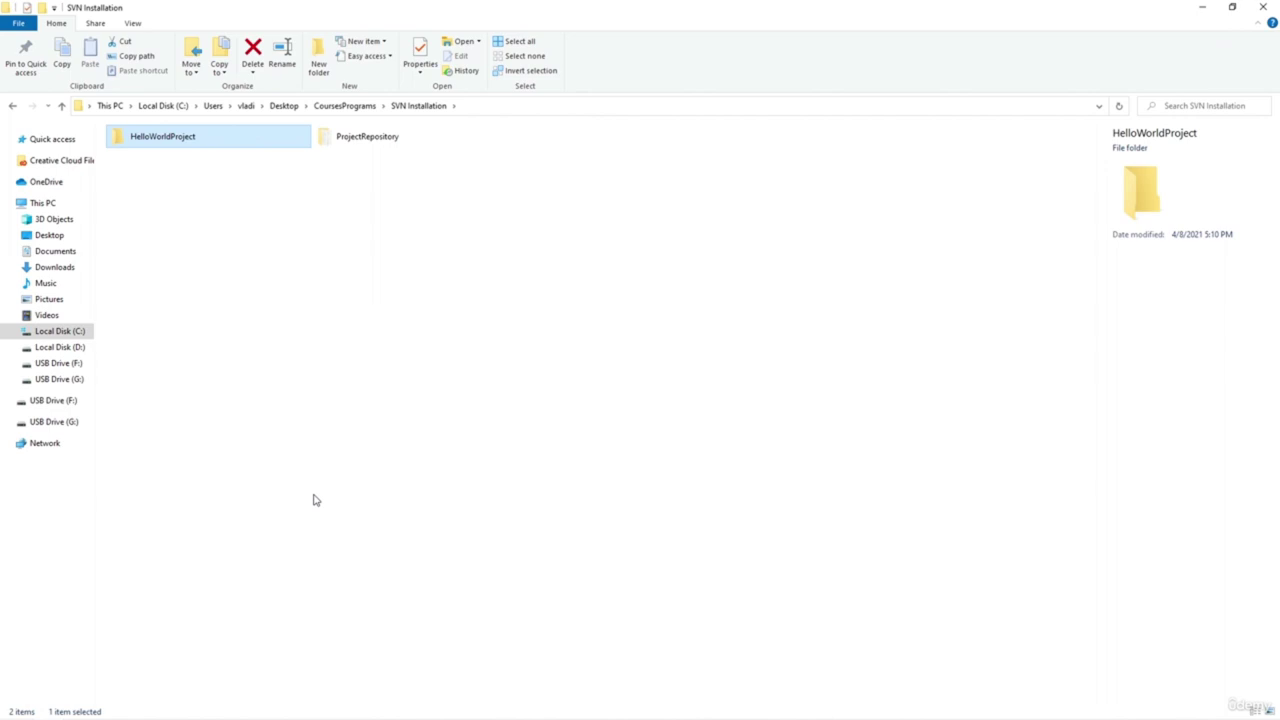
pyautogui.press('Return')
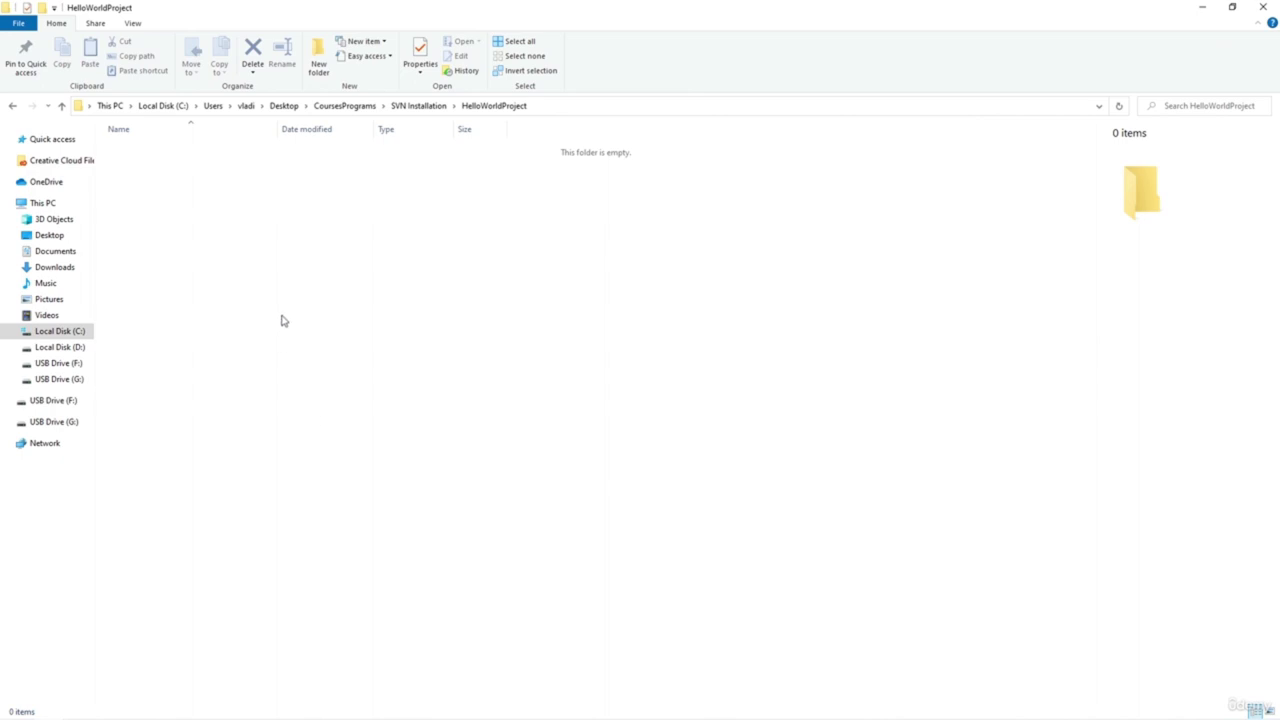
# Create a new text document in the HelloWorldProject folder
pyautogui.rightClick(328, 294)
pyautogui.moveTo(236, 533)
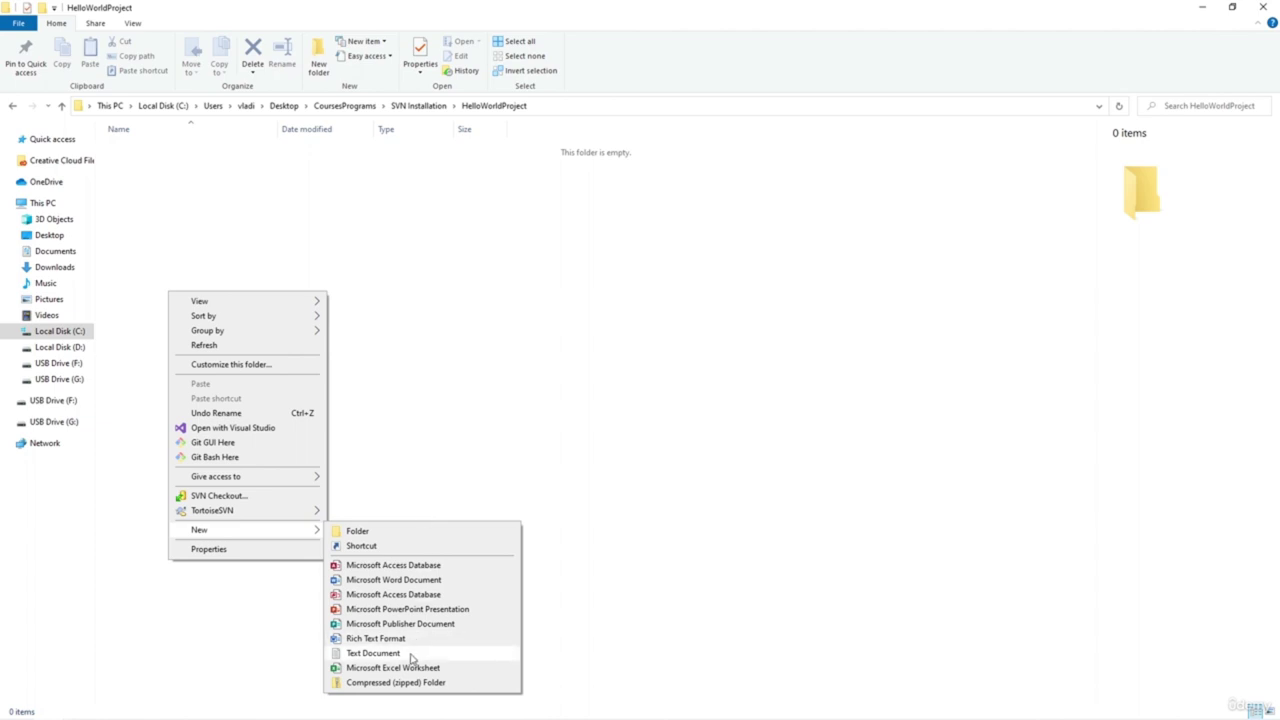
pyautogui.click(373, 653)
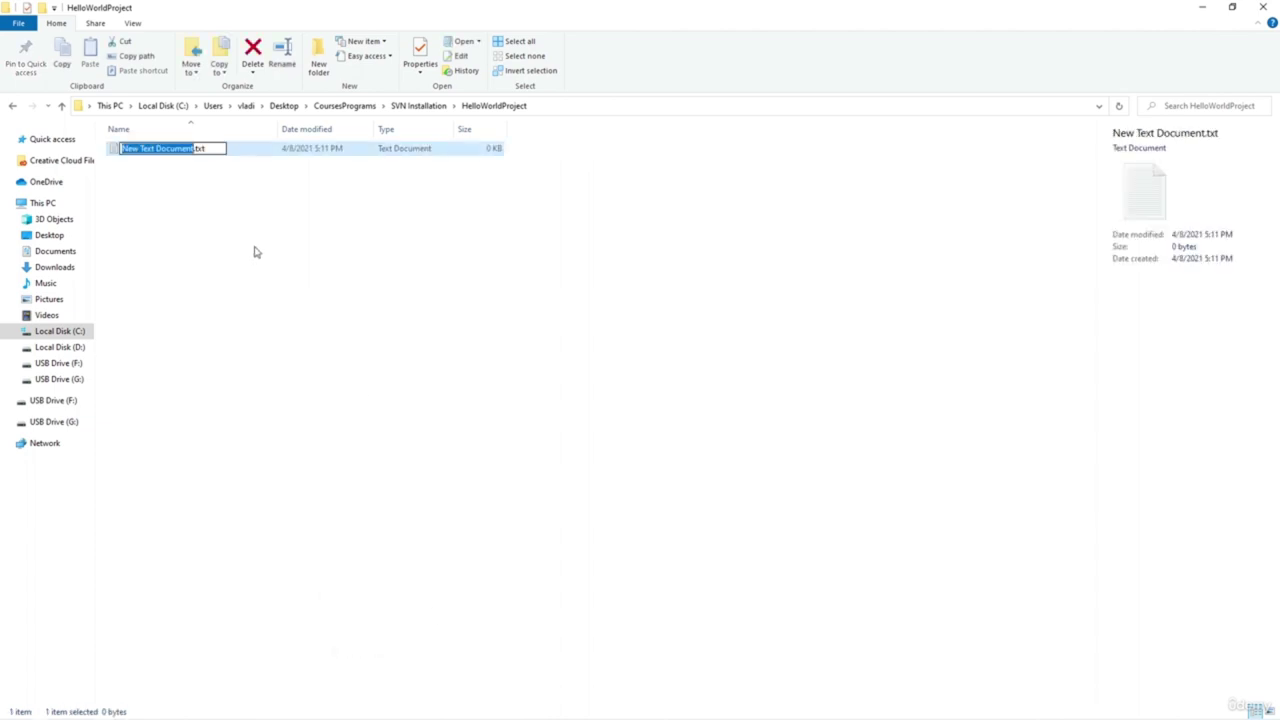
pyautogui.write('good')
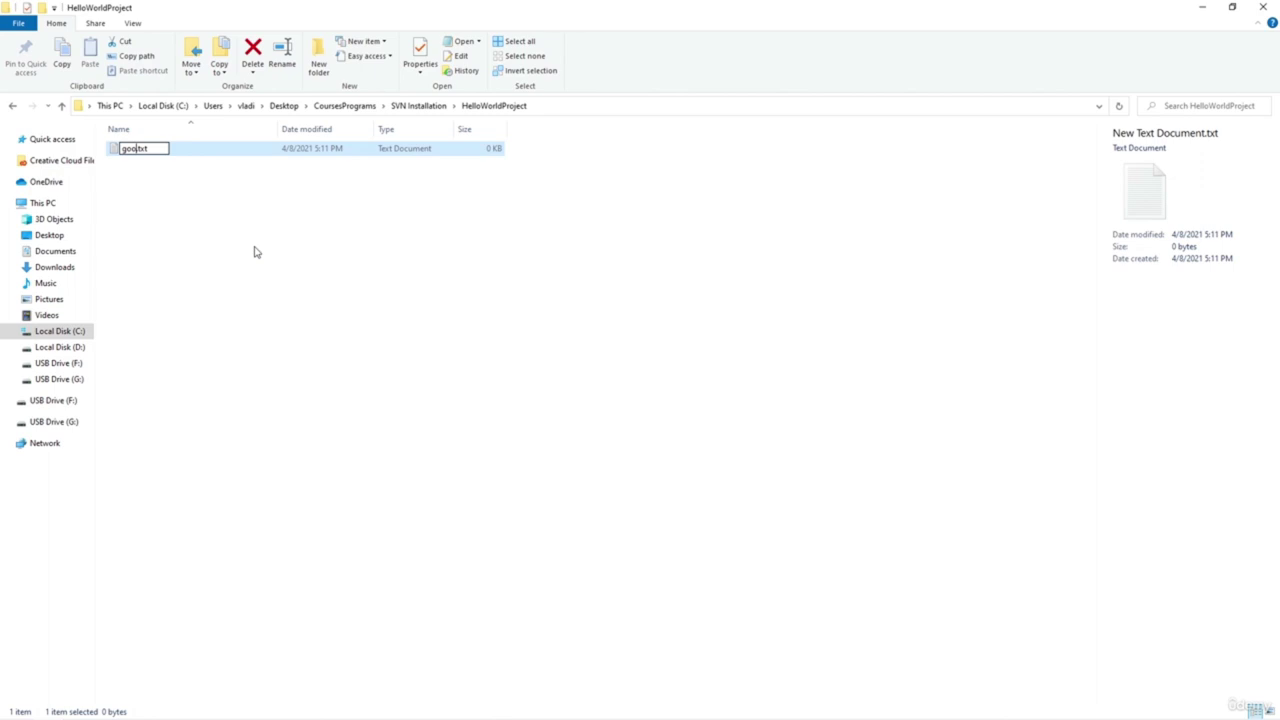
pyautogui.press('BackSpace')
pyautogui.press('BackSpace')
pyautogui.press('BackSpace')
pyautogui.press('BackSpace')
# Name the new text document hello_world.py and accept the change of file extension
pyautogui.write('hello_world')
pyautogui.press('BackSpace')
pyautogui.press('BackSpace')
pyautogui.press('BackSpace')
pyautogui.write('py')
pyautogui.press('Return')
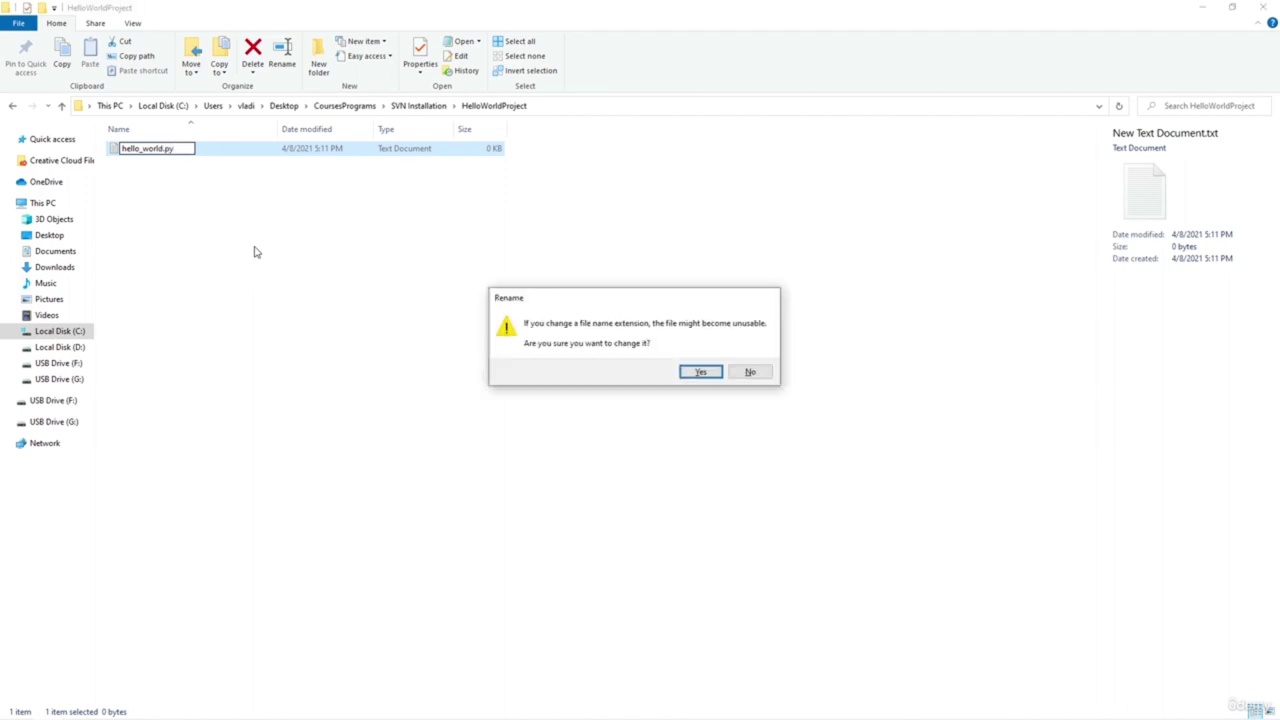
pyautogui.press('Return')
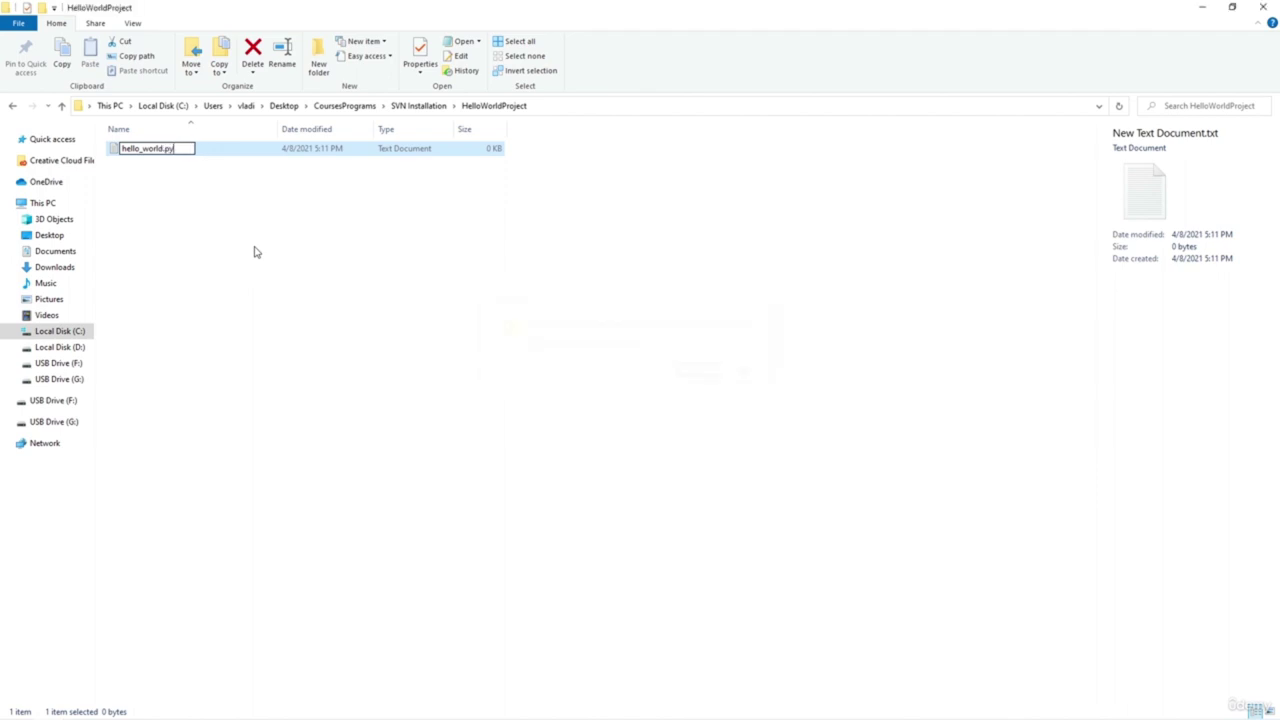
pyautogui.click(248, 196)
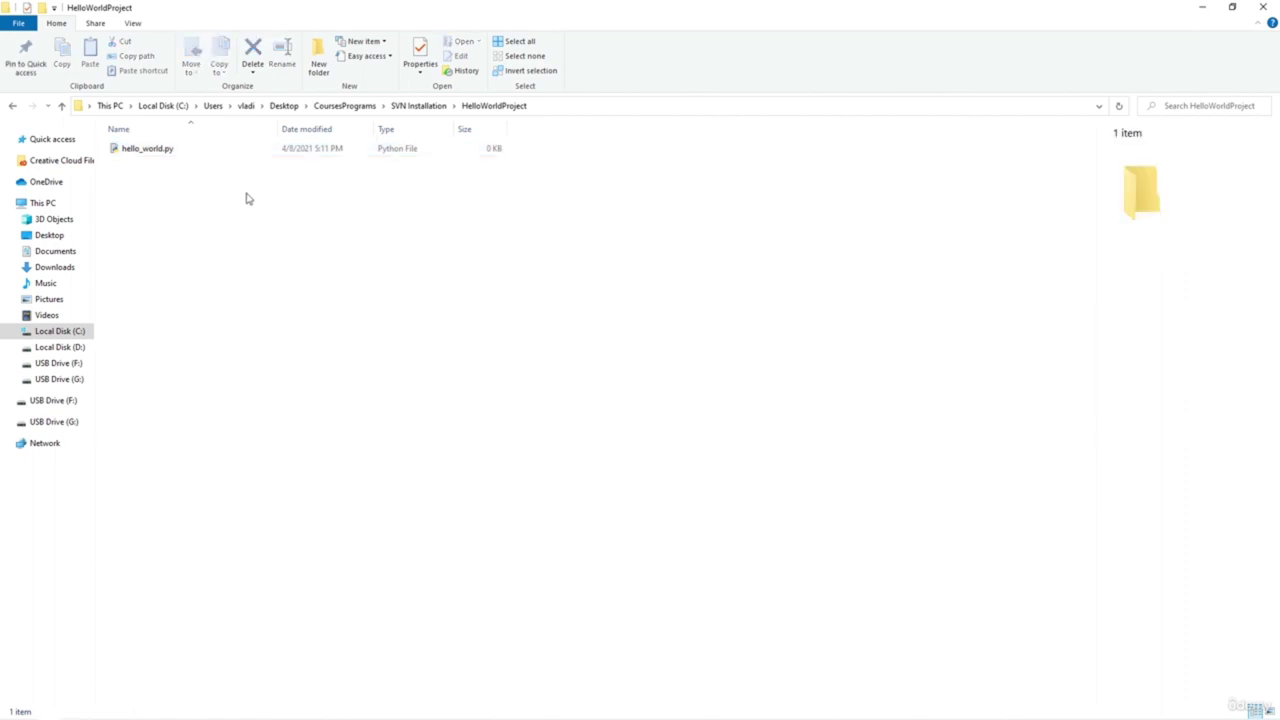
# Open hello_world.py for editing in Notepad++
pyautogui.click(171, 157)
pyautogui.rightClick(173, 157)
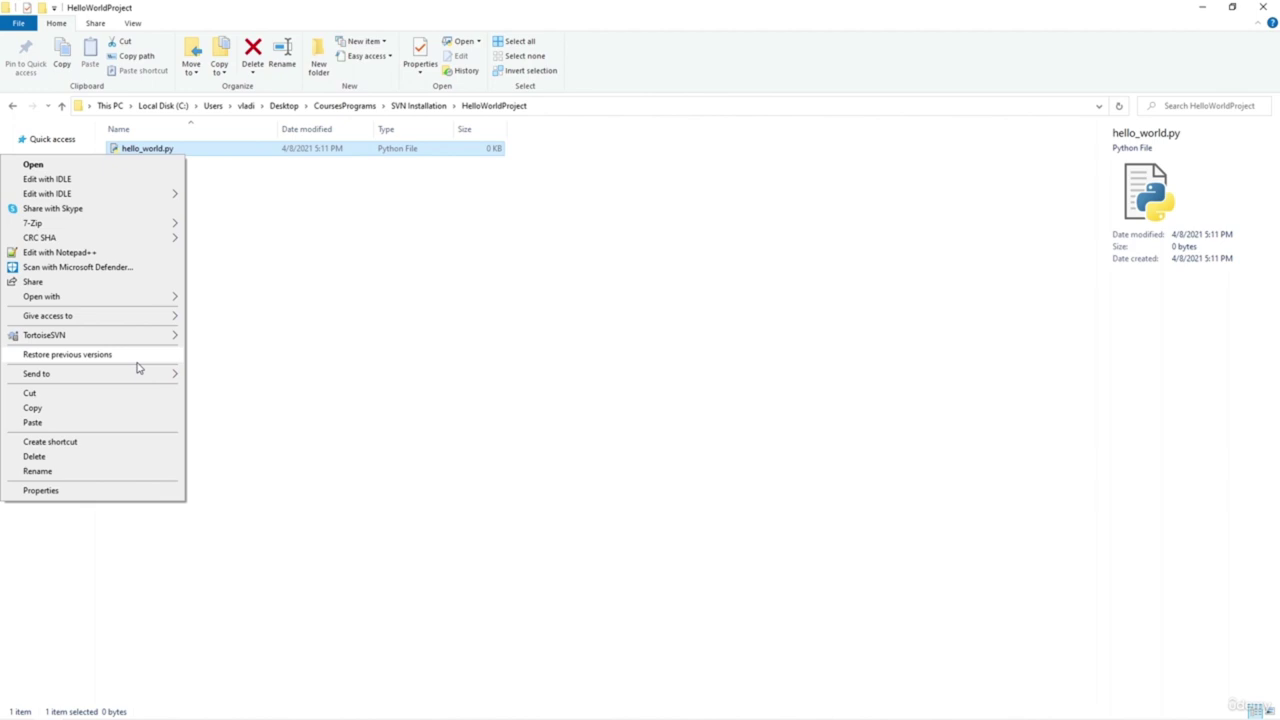
pyautogui.click(250, 189)
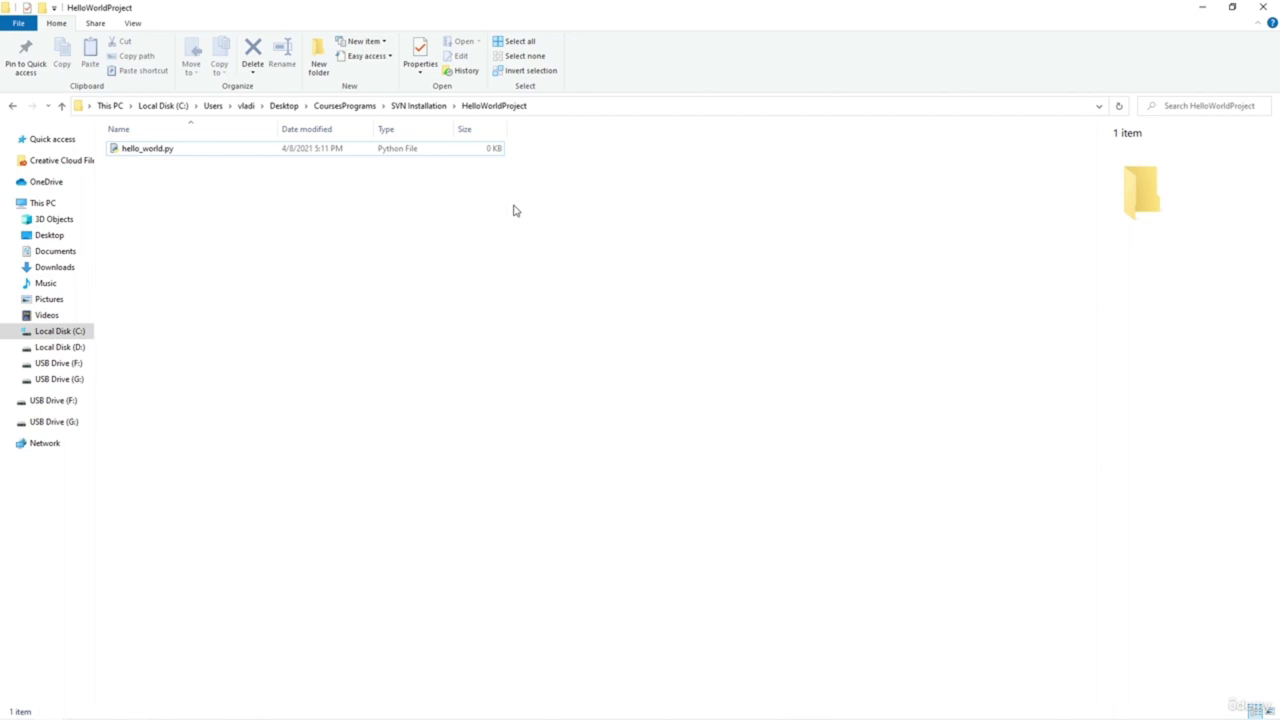
pyautogui.click(229, 157)
pyautogui.rightClick(225, 161)
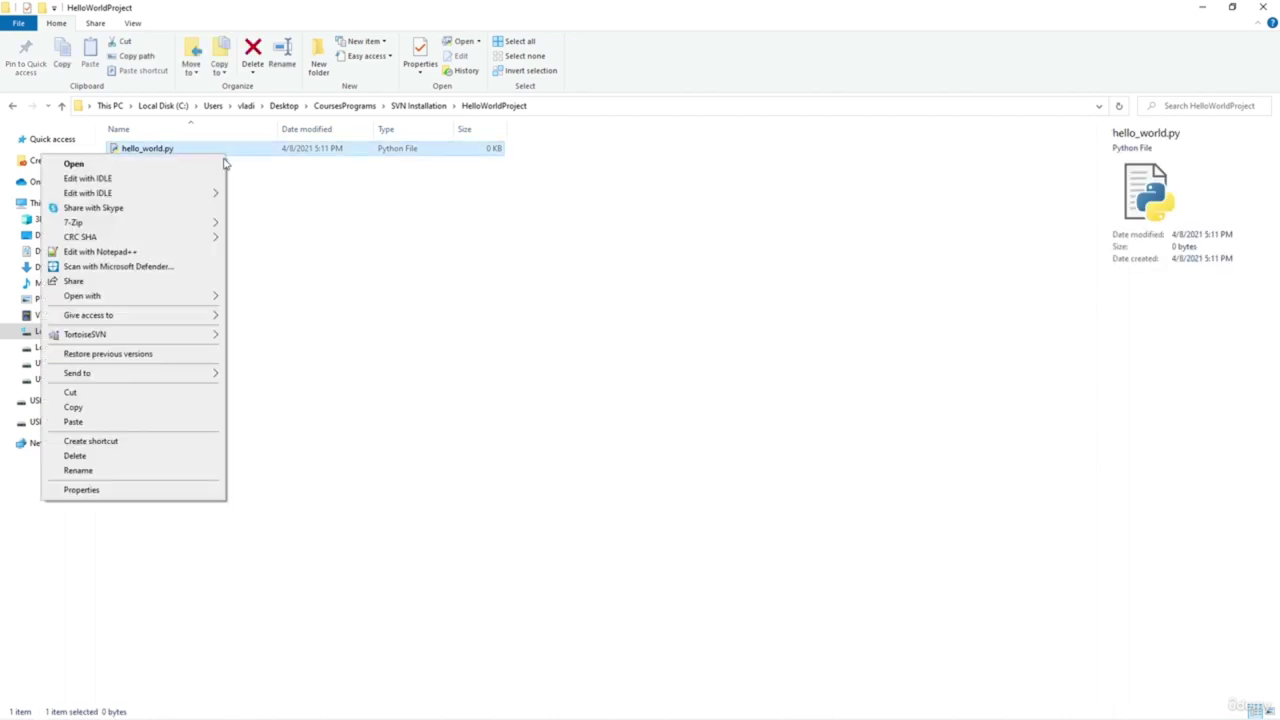
pyautogui.click(120, 253)
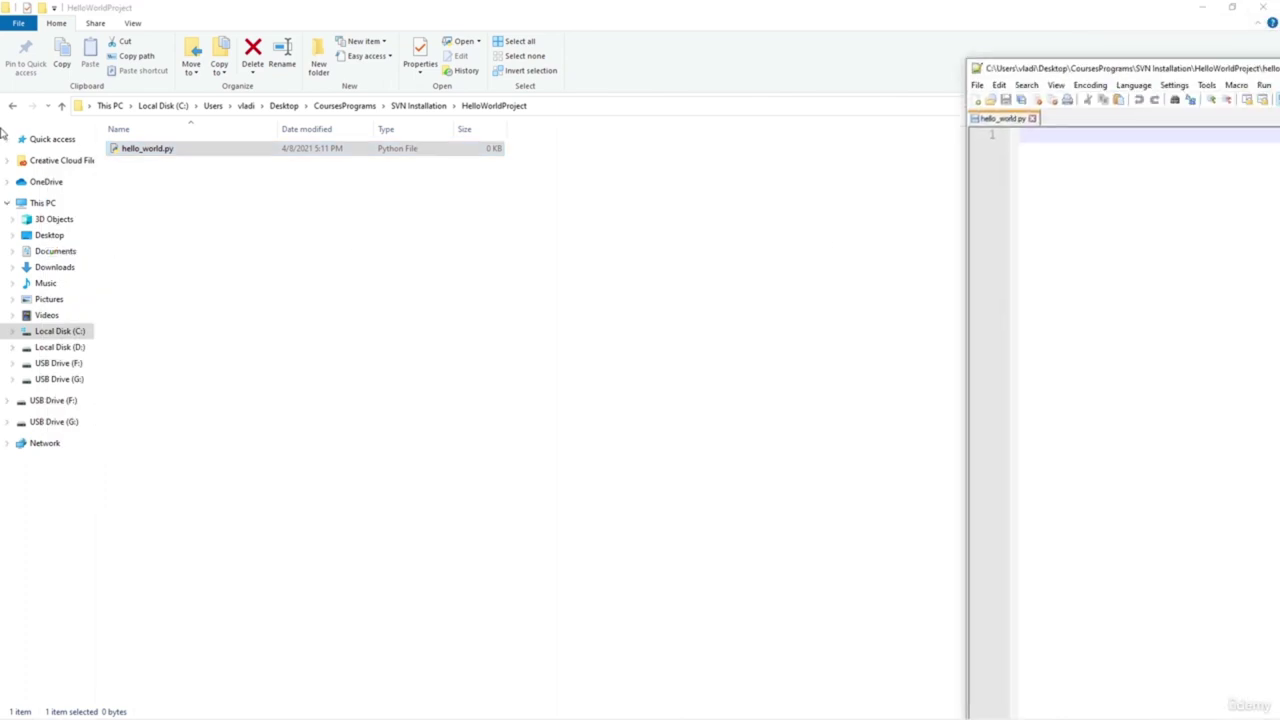
# Bring the editor window fully into view, maximize it and write print("Hello World"! on line 1 of hello_world.py
pyautogui.moveTo(1006, 74); pyautogui.dragTo(68, 52)
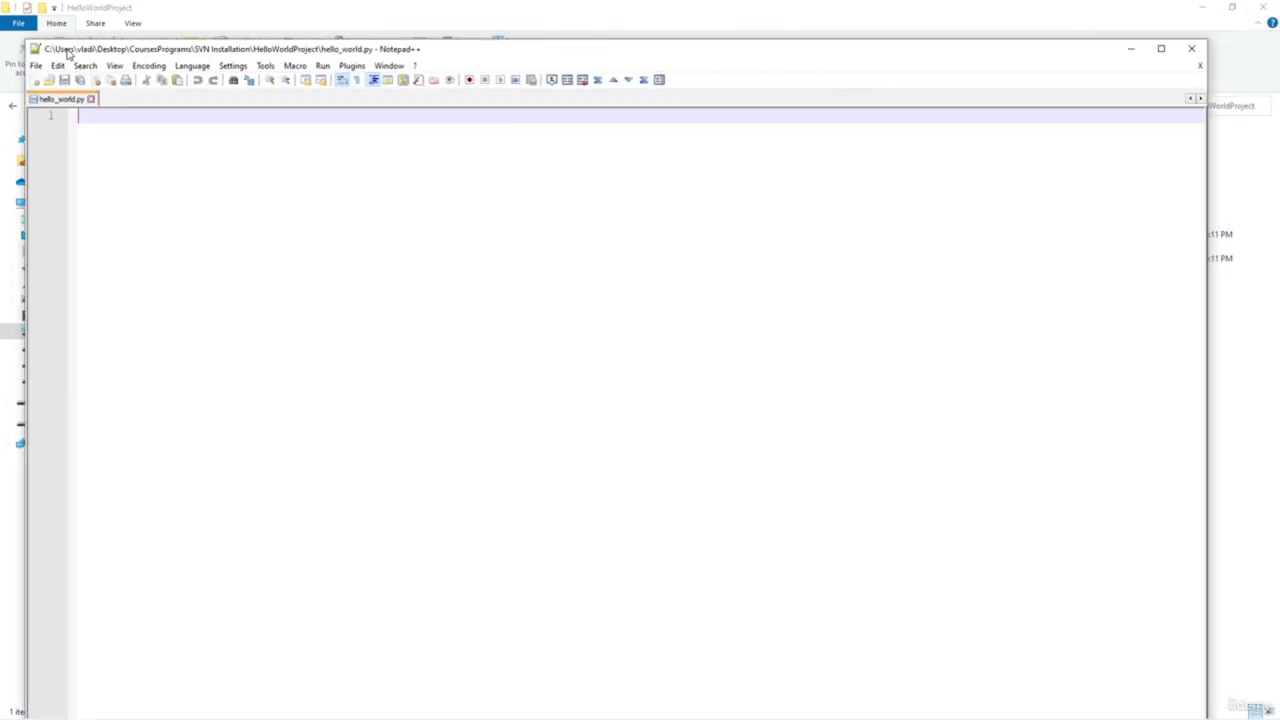
pyautogui.doubleClick(72, 52)
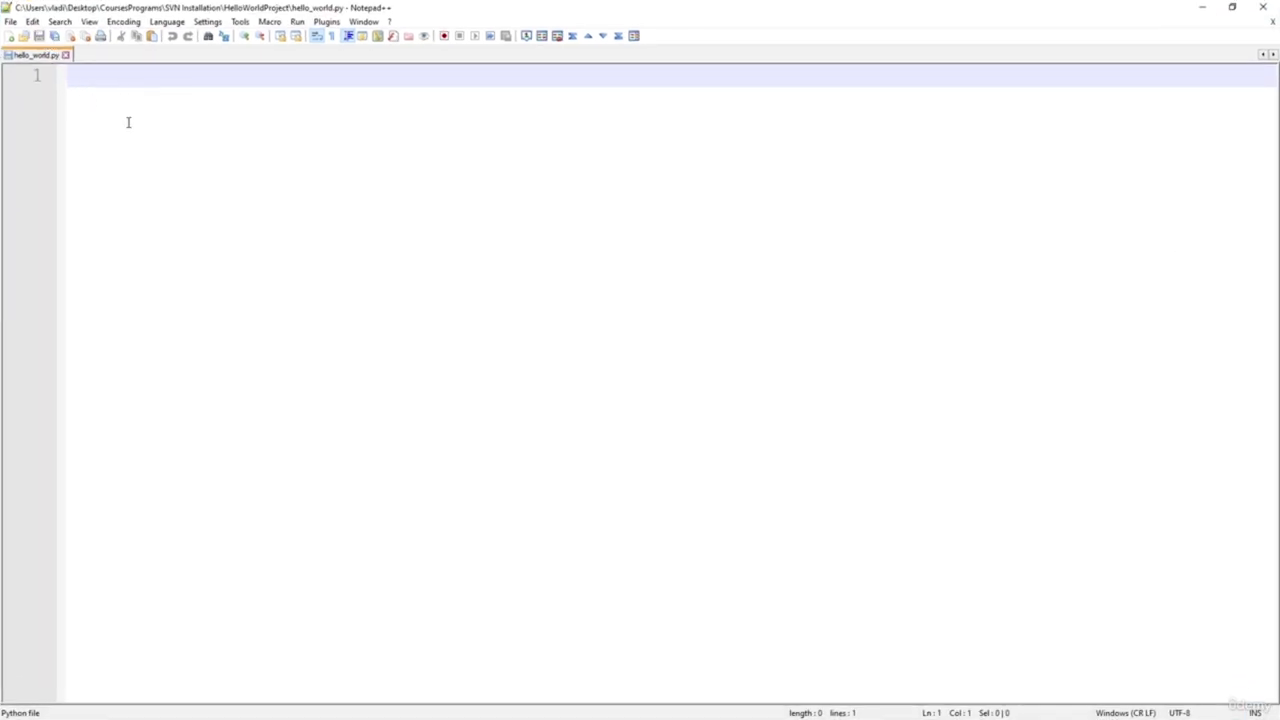
pyautogui.write('prin')
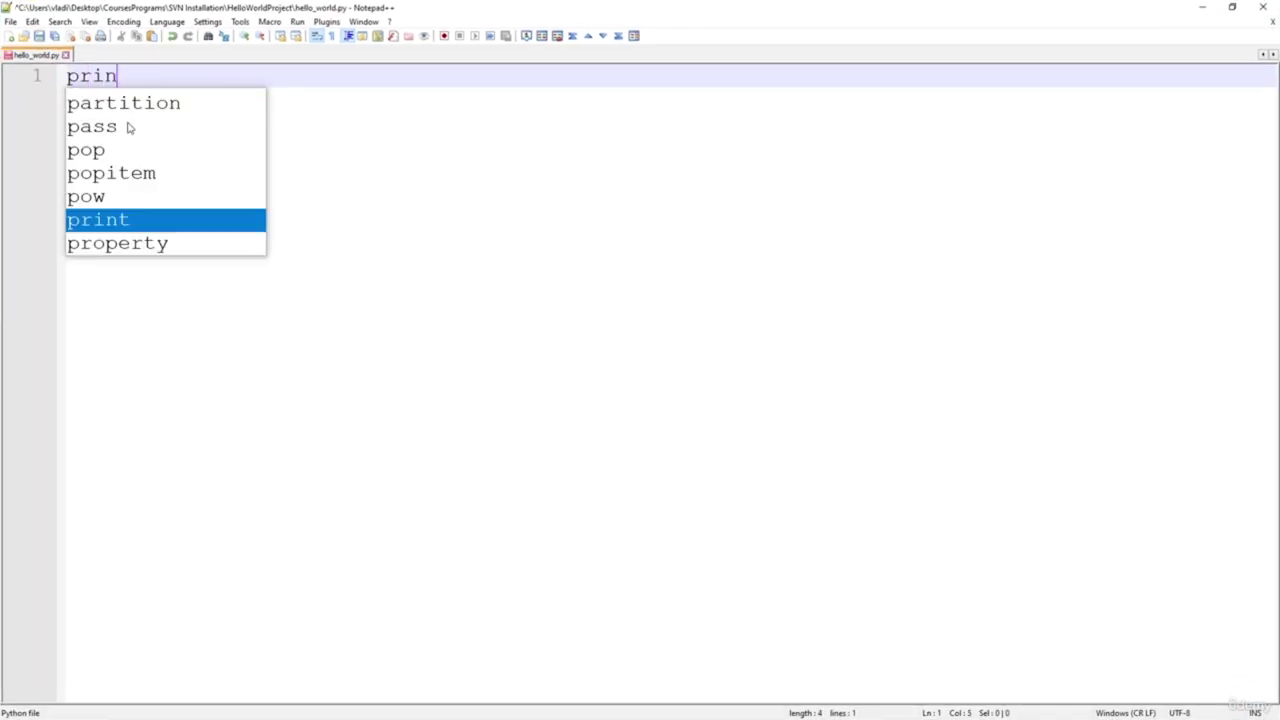
pyautogui.write('t("H')
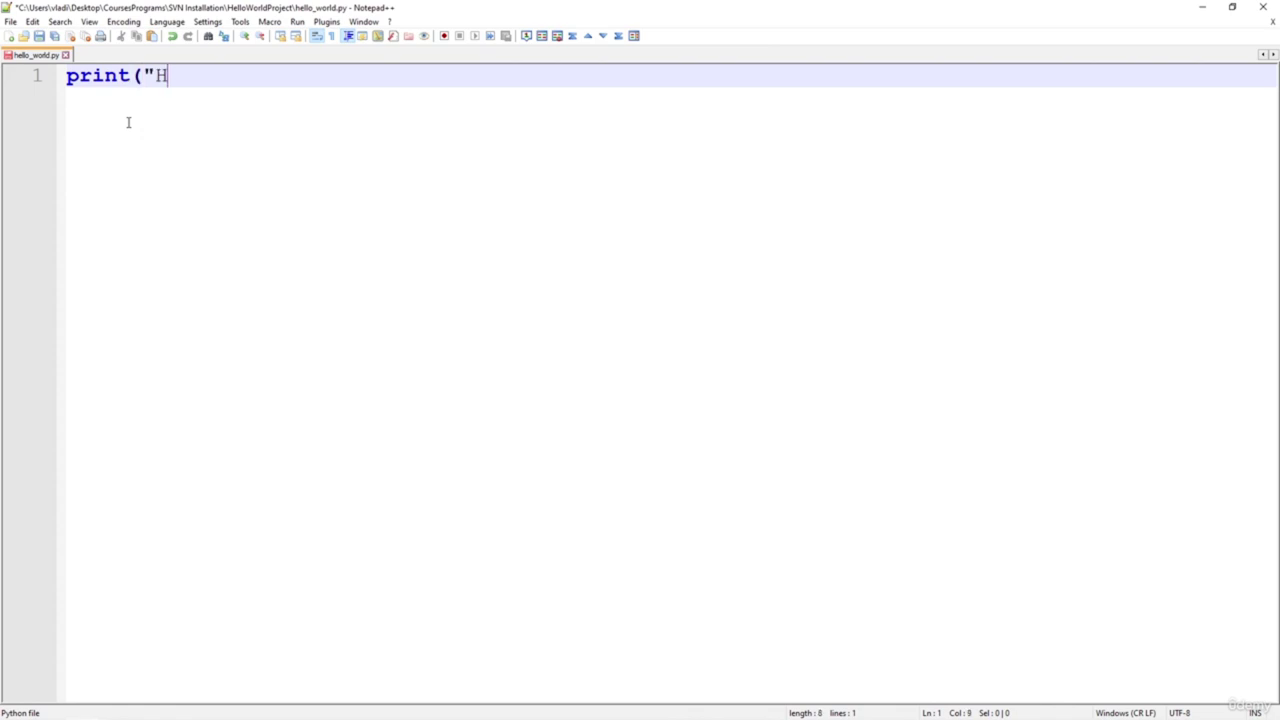
pyautogui.write('ello World"!')
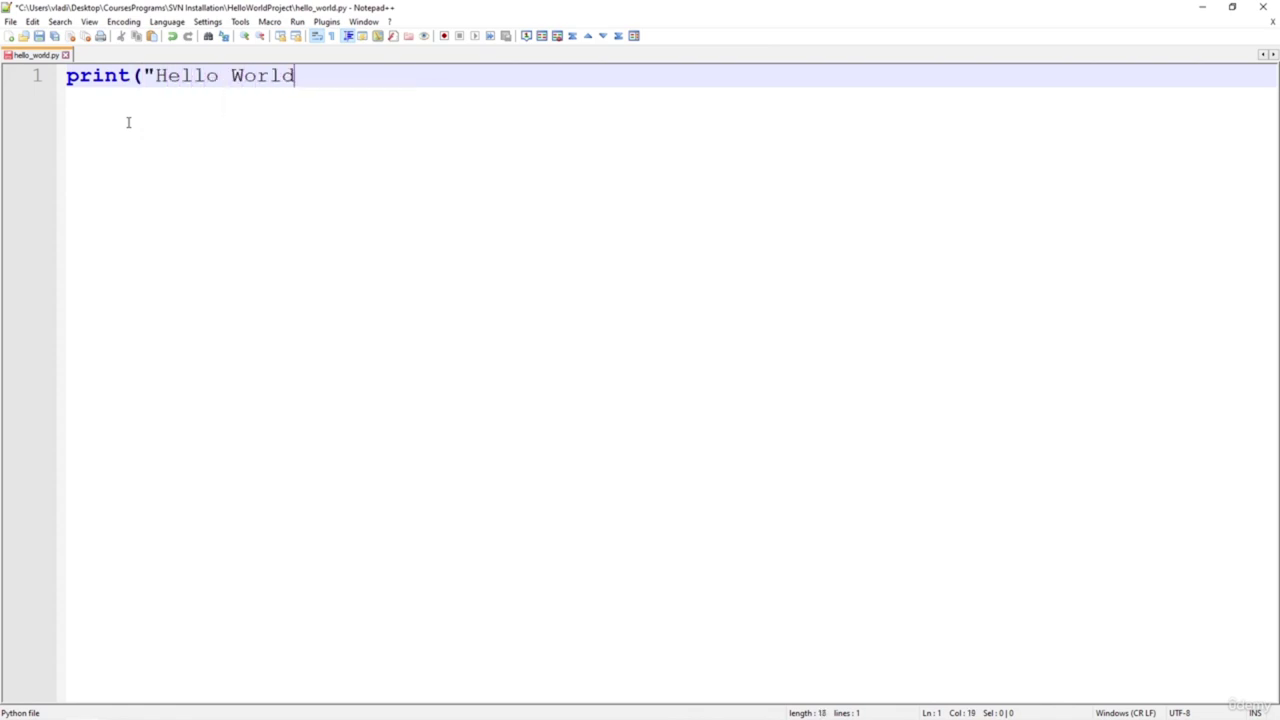
# Insert Beautiful before World and correct the line's ending so that it reads print("Hello Beautiful World!")
pyautogui.press('Left')
pyautogui.press('Left')
pyautogui.press('Left')
pyautogui.press('Left')
pyautogui.press('Left')
pyautogui.press('Left')
pyautogui.write('Bea')
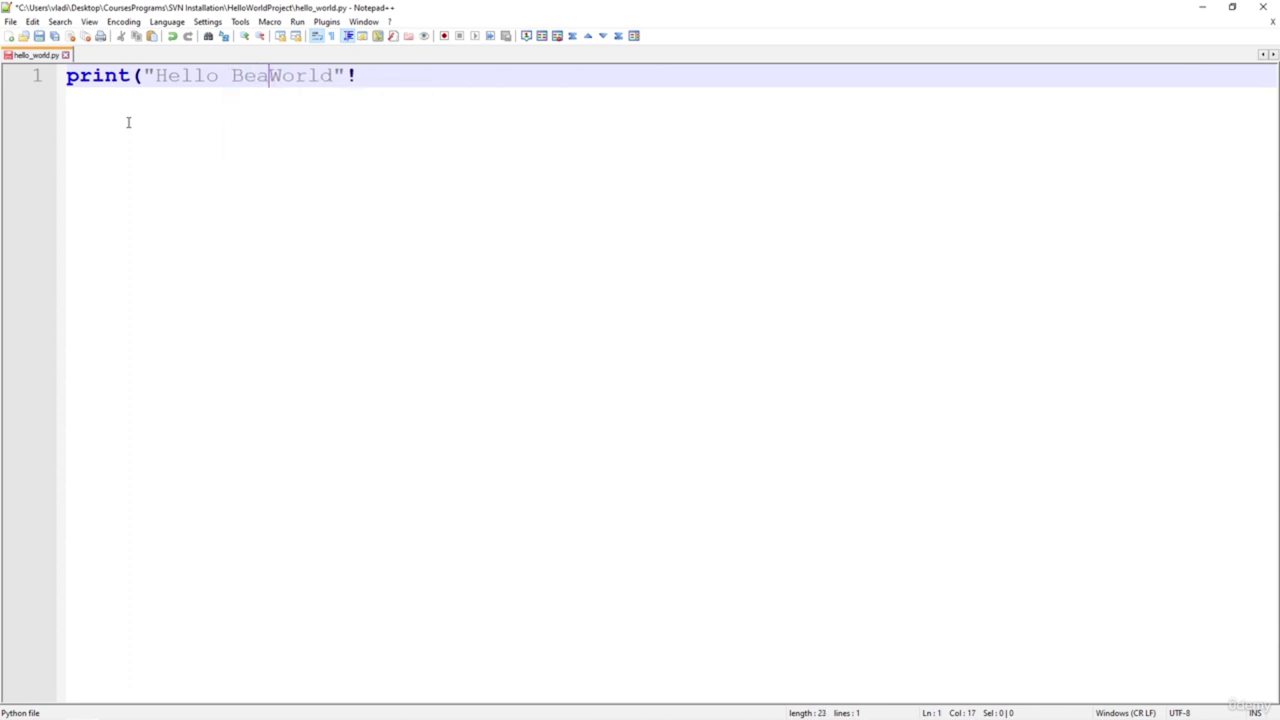
pyautogui.write('utiful')
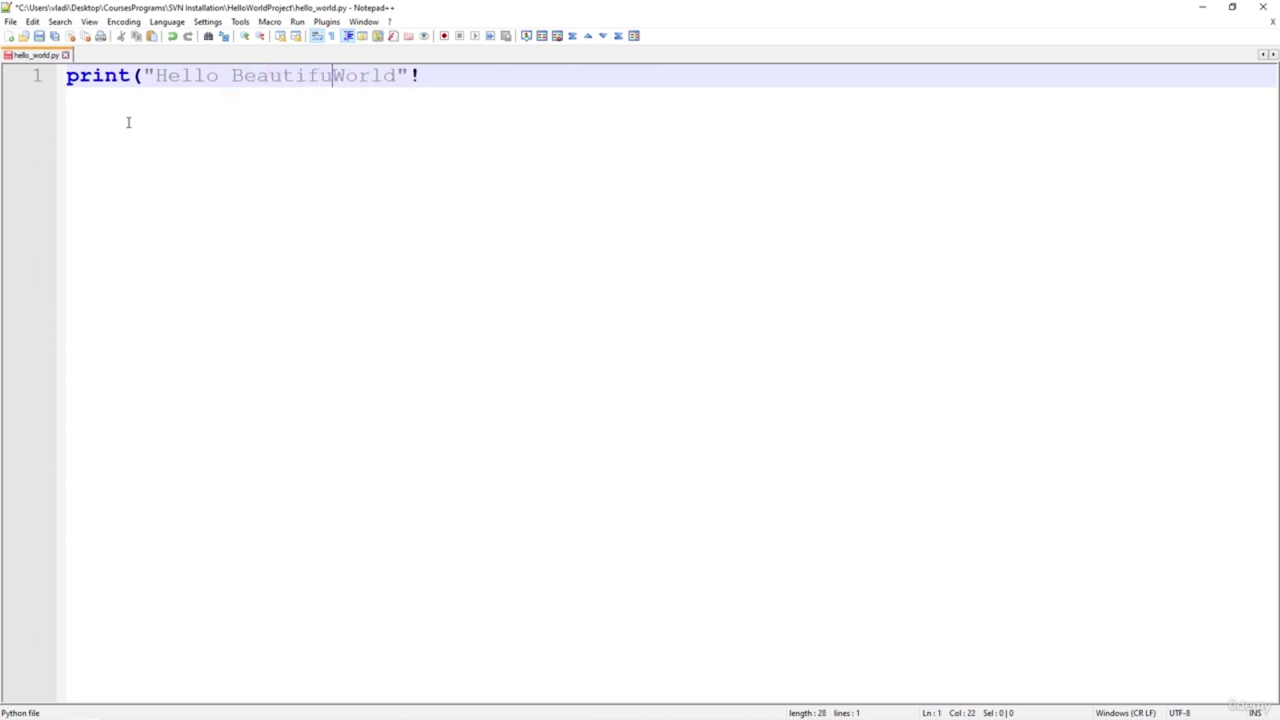
pyautogui.press('End')
pyautogui.press('BackSpace')
pyautogui.press('BackSpace')
pyautogui.write('!")')
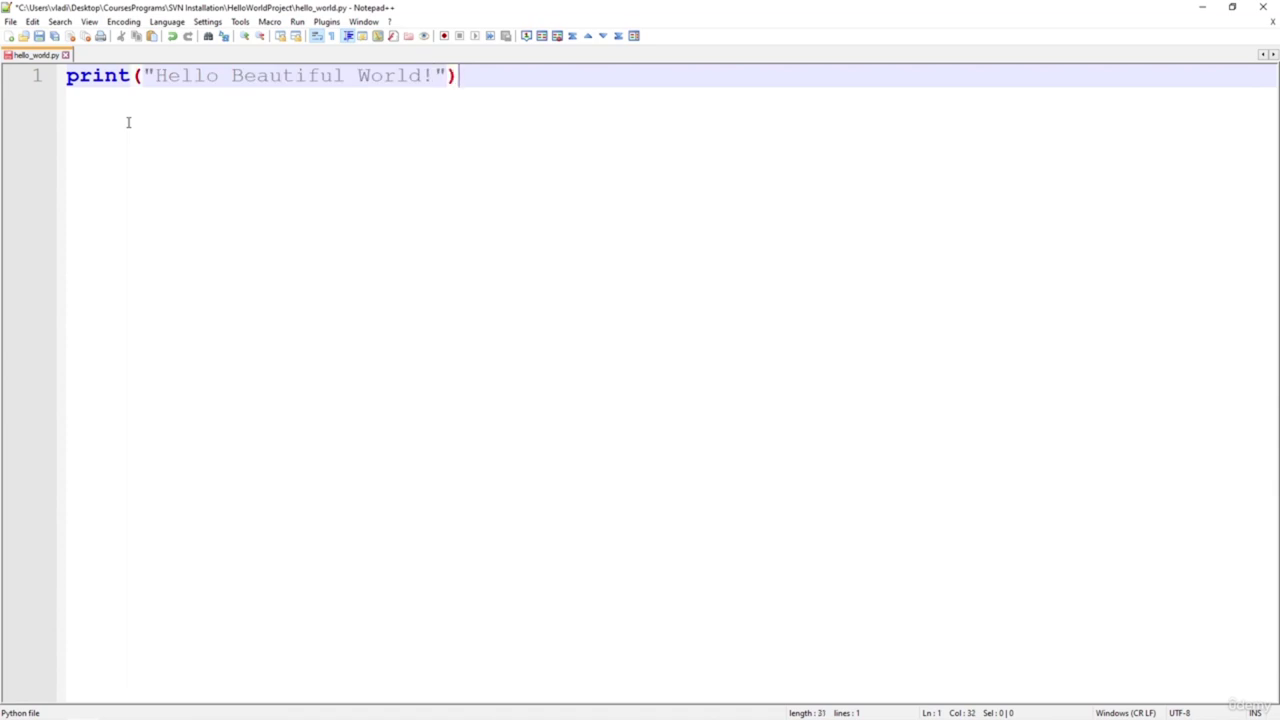
# Save hello_world.py and close the editor
pyautogui.hotkey('ctrl', 's')
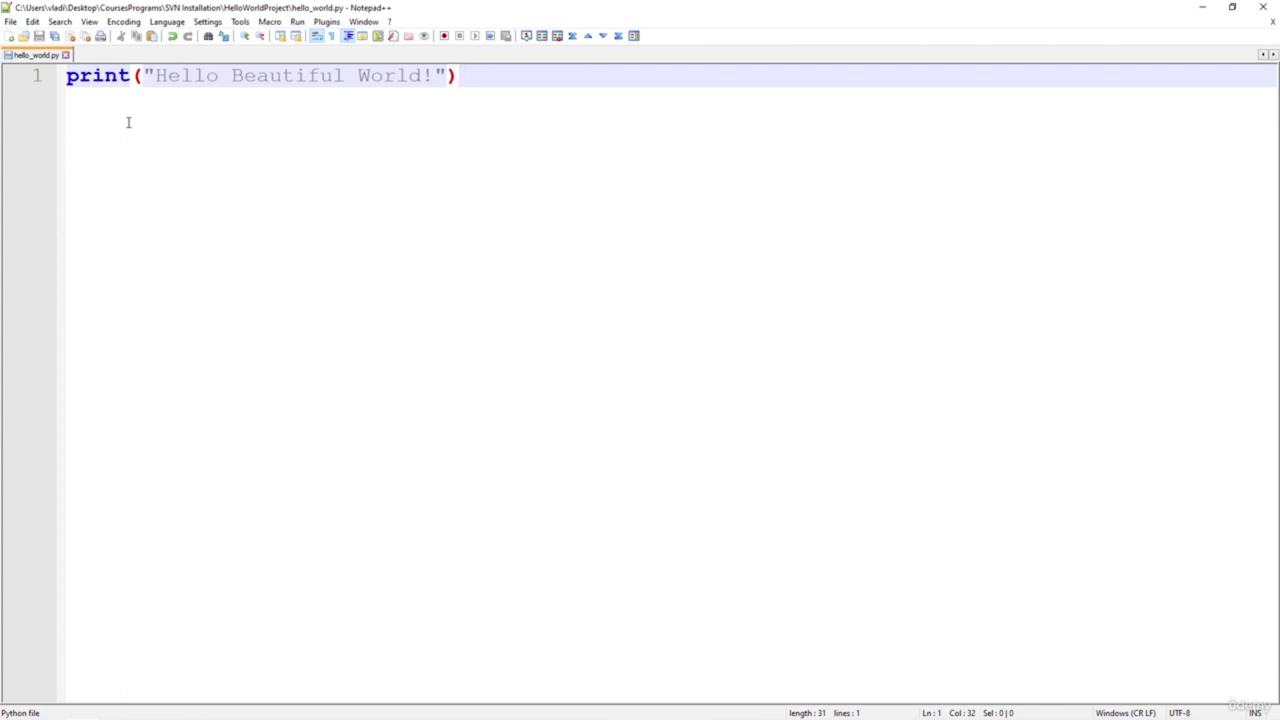
pyautogui.moveTo(155, 75); pyautogui.dragTo(437, 82)
pyautogui.click(487, 98)
pyautogui.click(1265, 9)
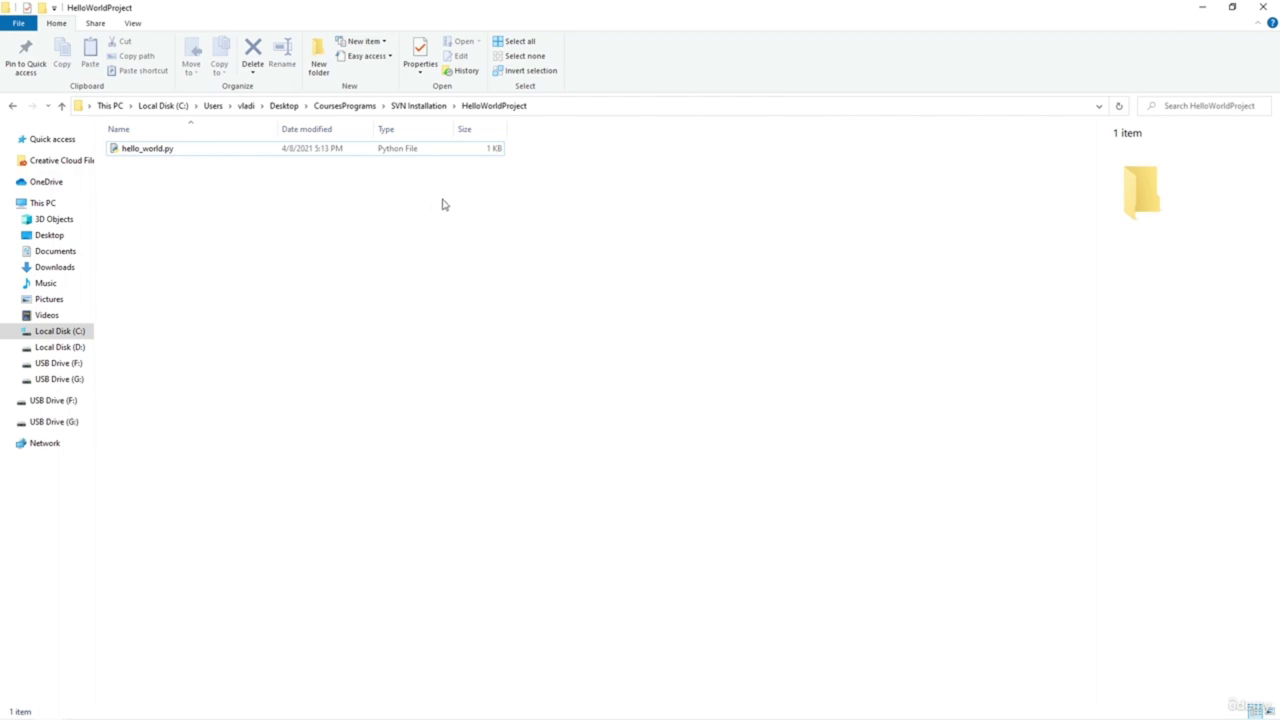
# Move hello_world.py out of the HelloWorldProject folder into its parent folder, SVN Installation, and show that parent folder
pyautogui.click(425, 106)
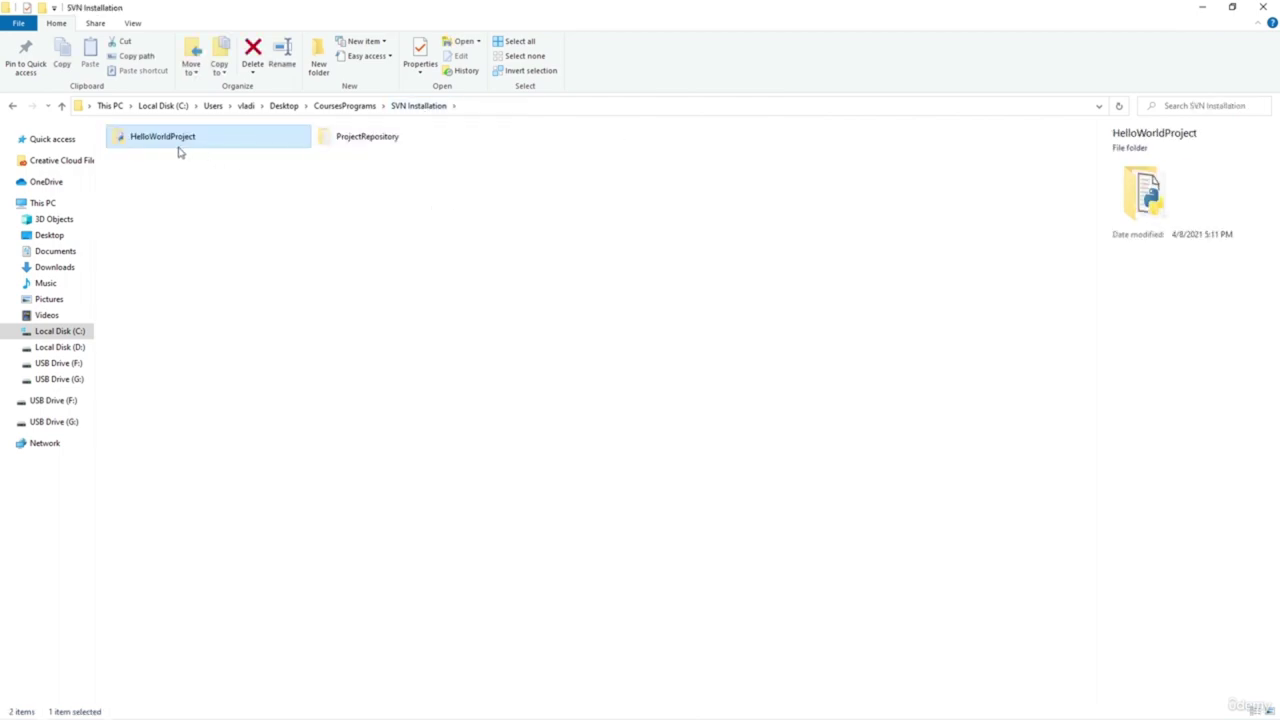
pyautogui.moveTo(364, 144)
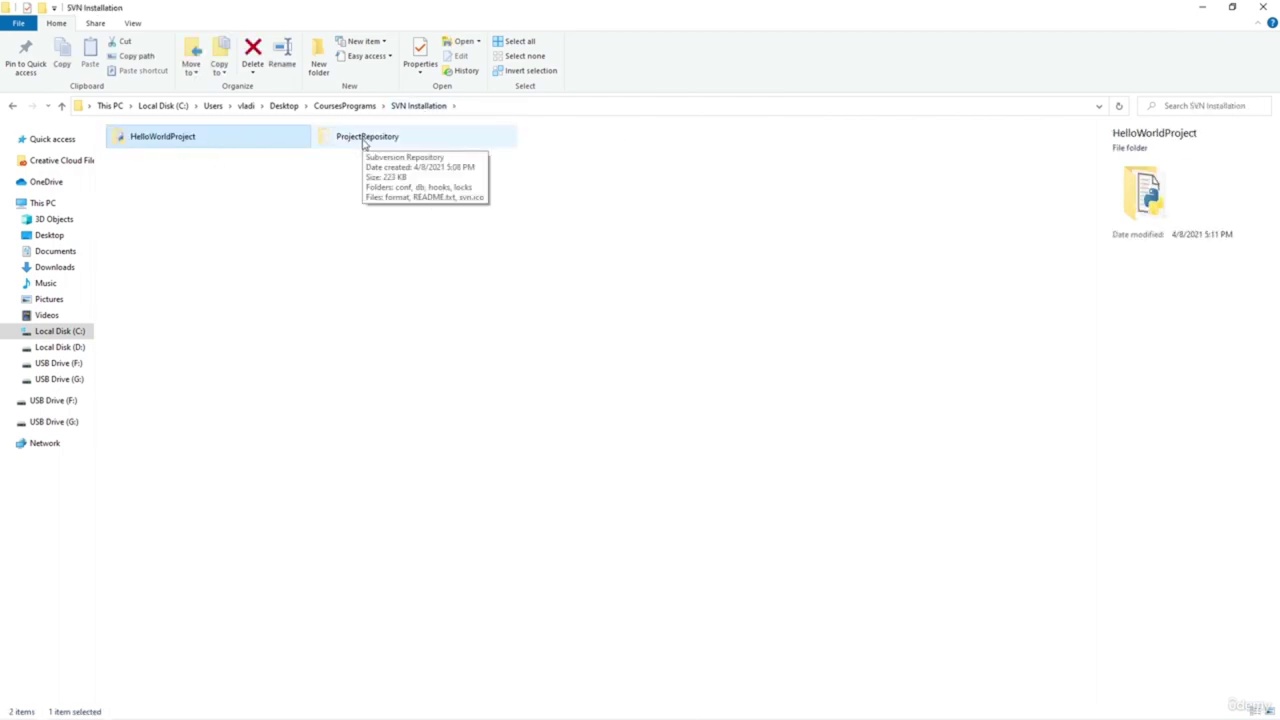
pyautogui.doubleClick(270, 147)
pyautogui.moveTo(178, 184); pyautogui.dragTo(345, 155)
pyautogui.moveTo(403, 118); pyautogui.dragTo(414, 110)
pyautogui.click(420, 108)
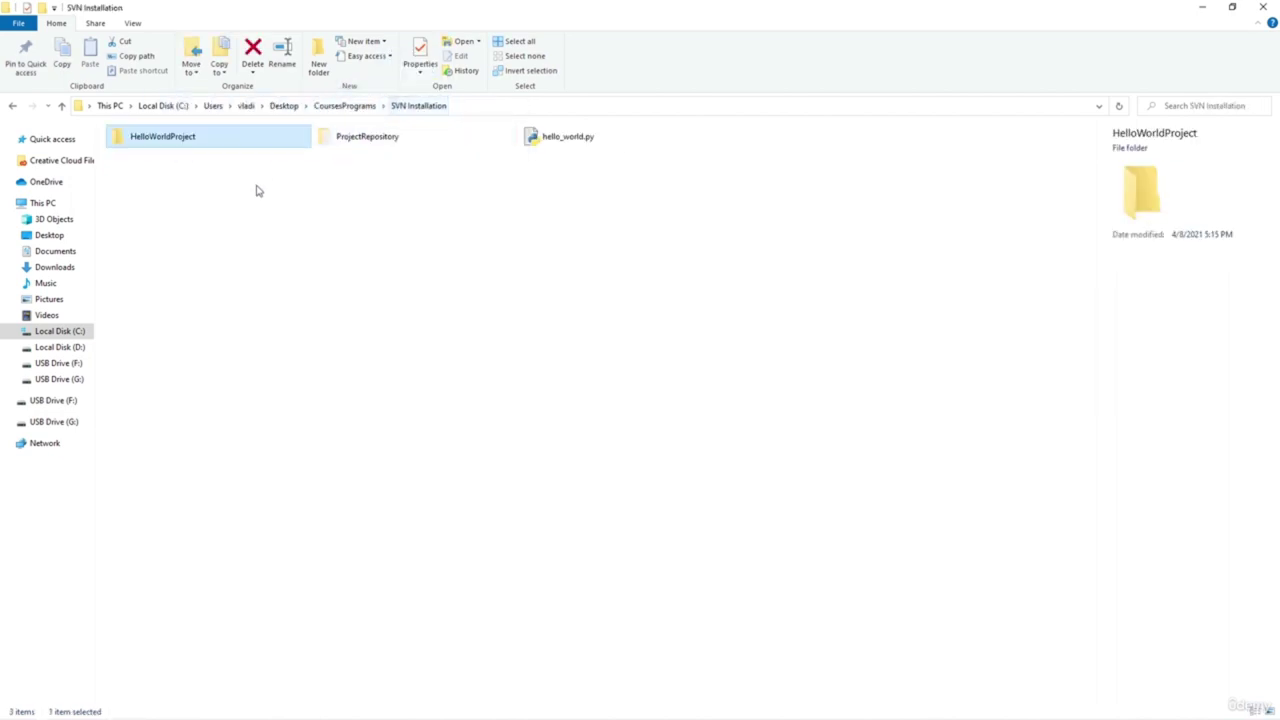
pyautogui.click(289, 222)
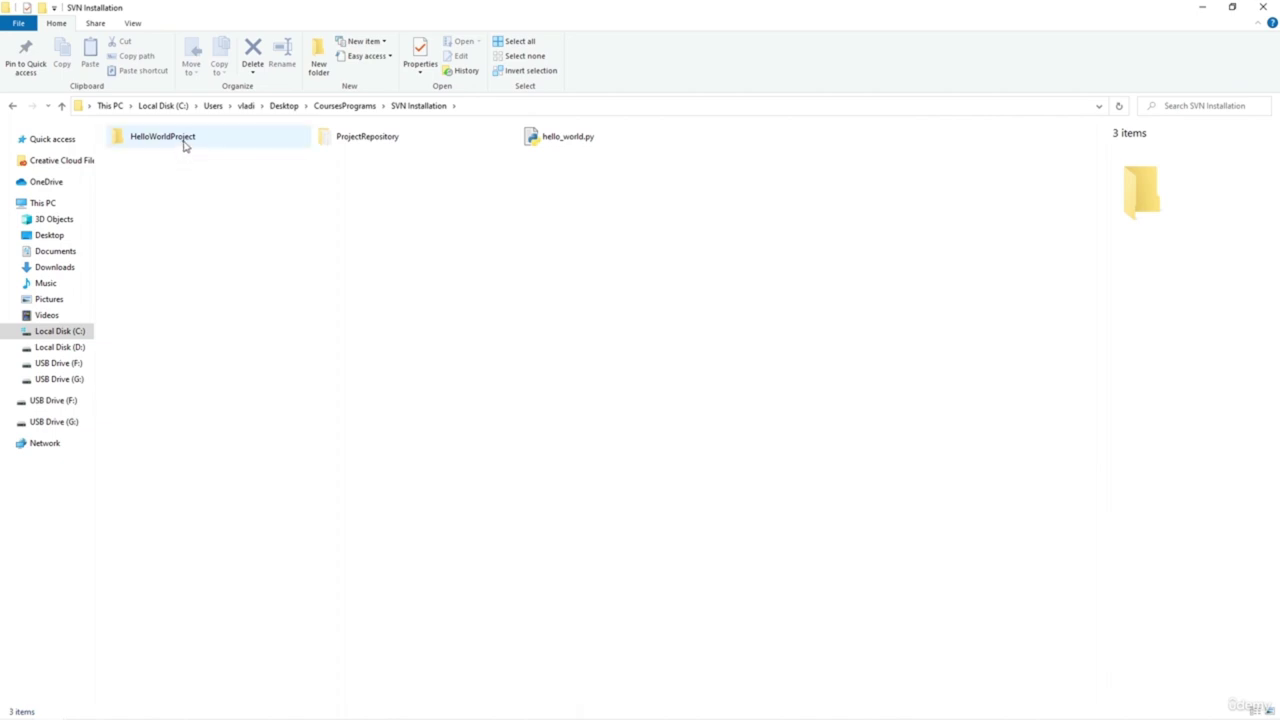
# Copy the full folder path of ProjectRepository and return to the SVN Installation folder
pyautogui.moveTo(389, 149)
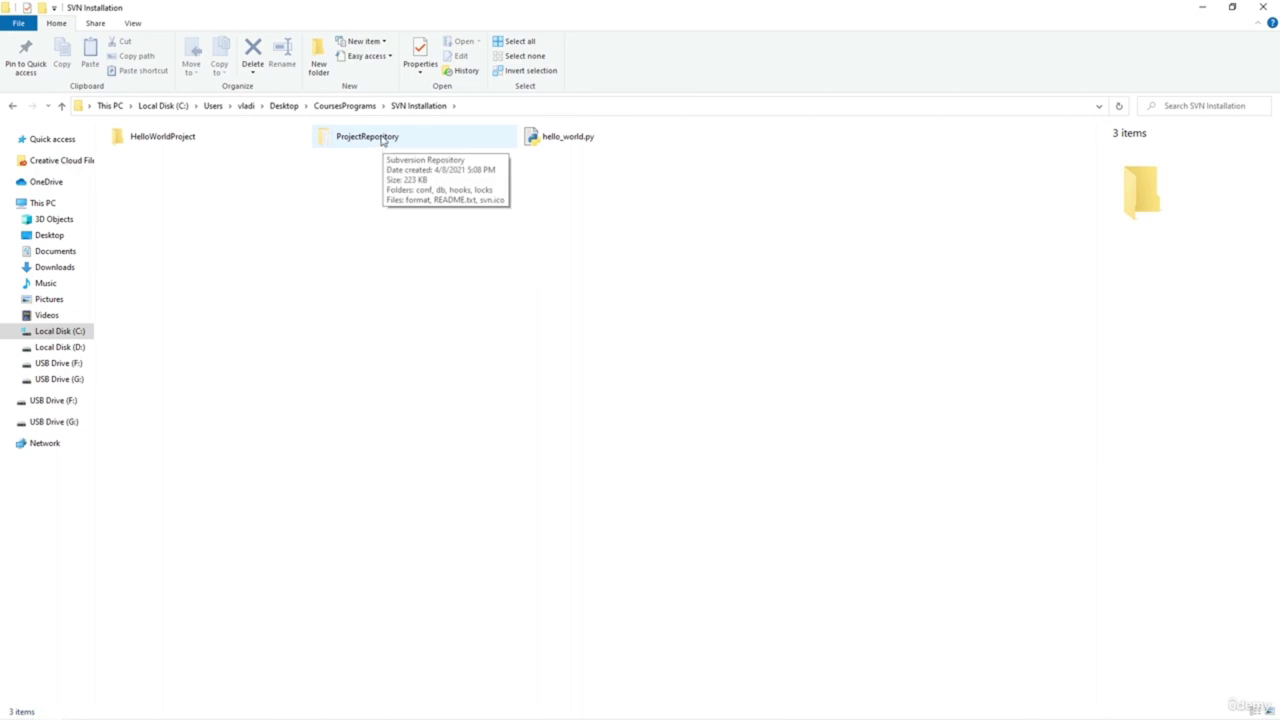
pyautogui.doubleClick(384, 141)
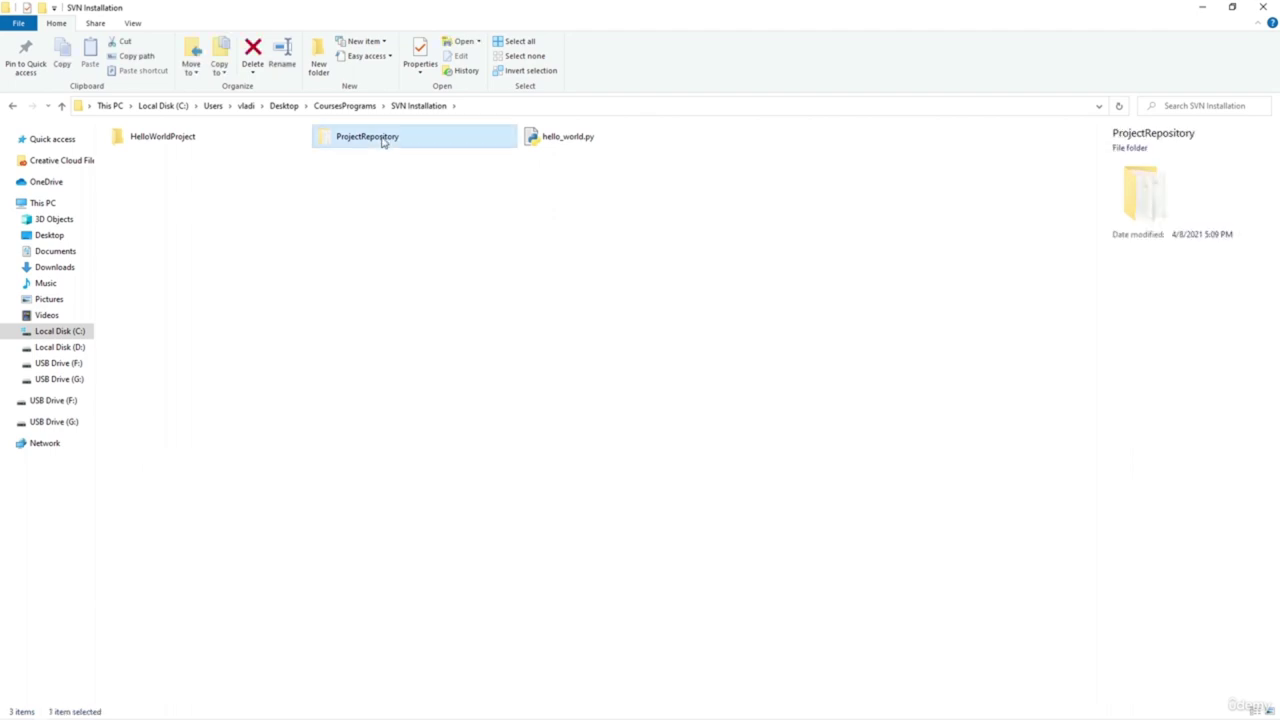
pyautogui.click(572, 106)
pyautogui.click(572, 106)
pyautogui.moveTo(572, 106); pyautogui.dragTo(80, 109)
pyautogui.click(299, 106)
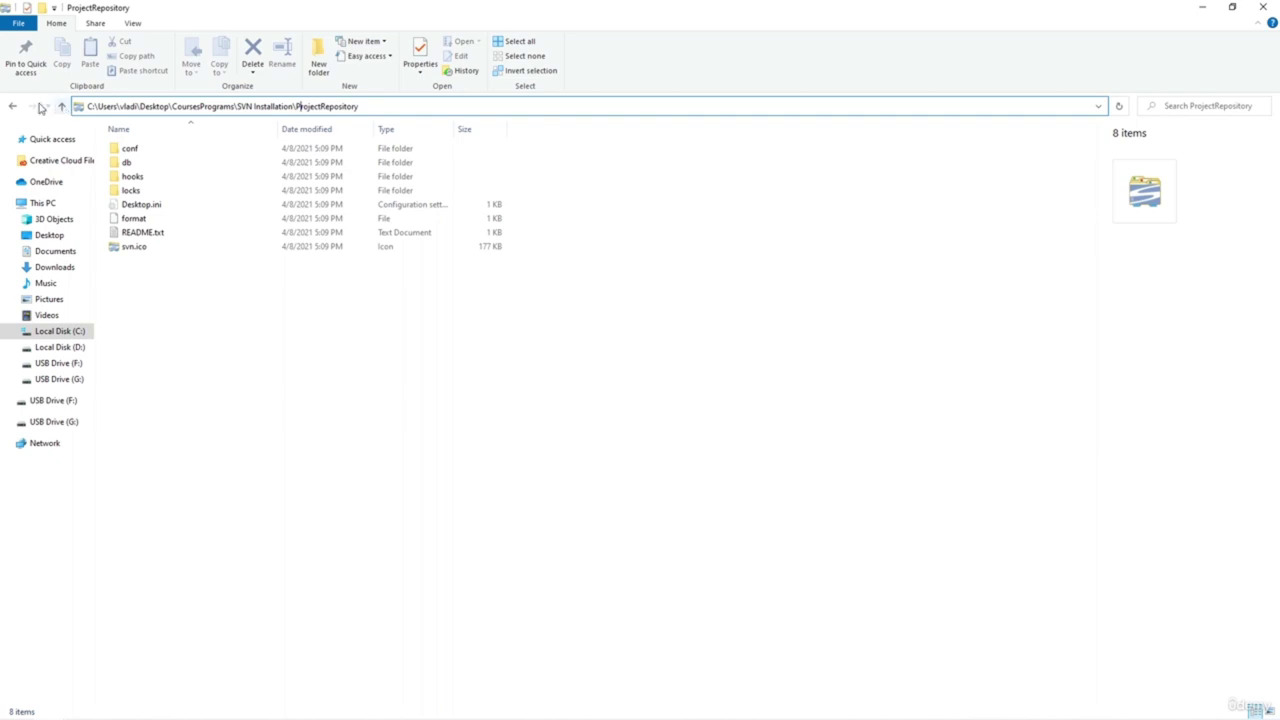
pyautogui.click(13, 106)
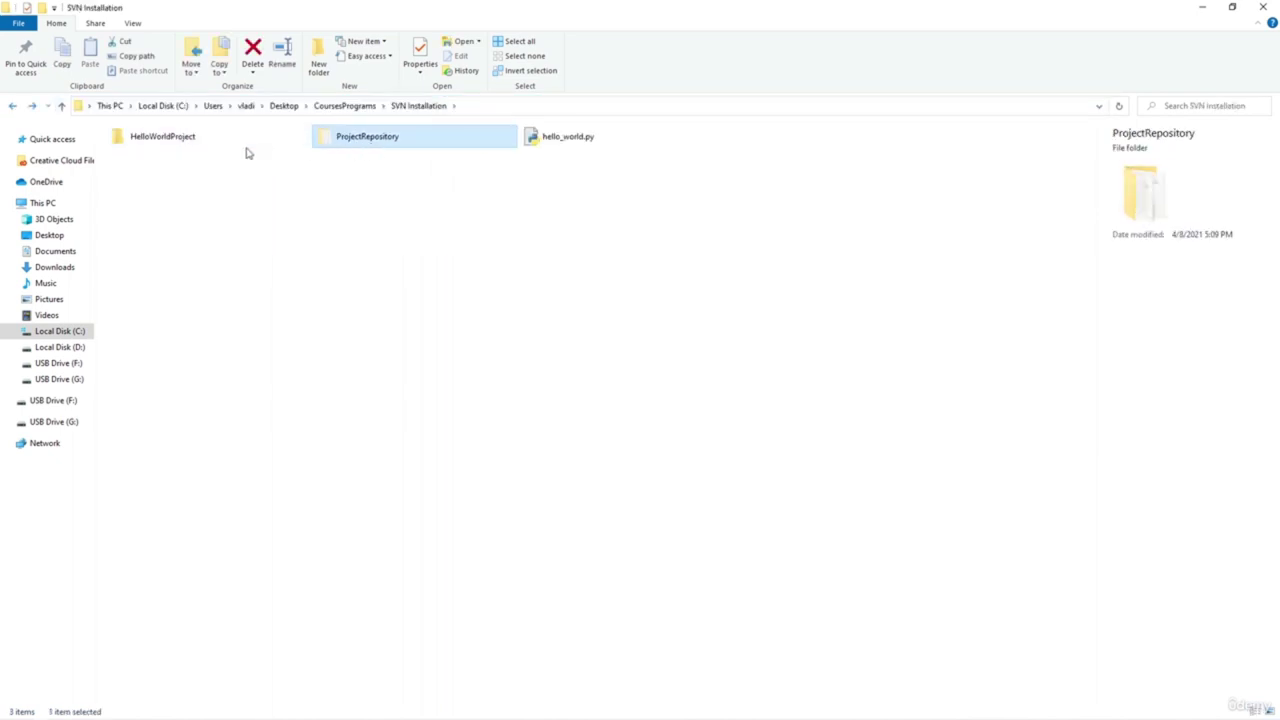
# Start an SVN Checkout on the HelloWorldProject folder and replace the path after file:/// in the repository URL with the copied ProjectRepository path
pyautogui.click(203, 146)
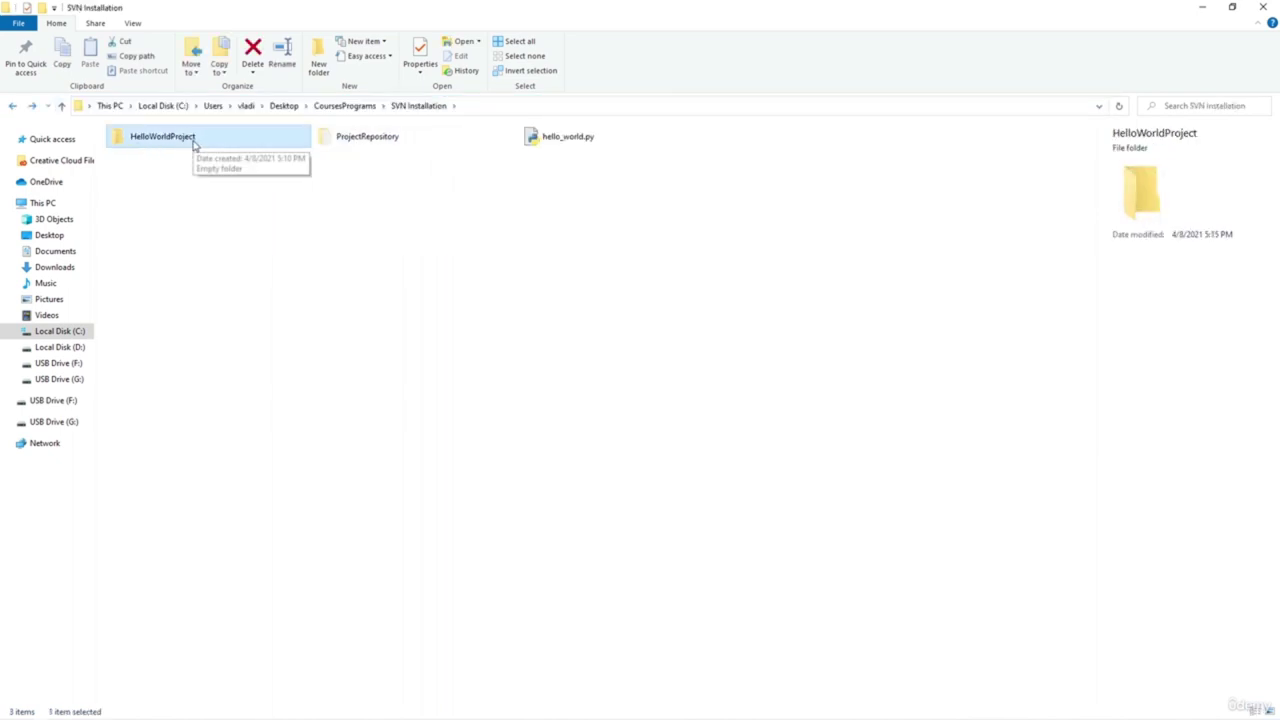
pyautogui.rightClick(212, 142)
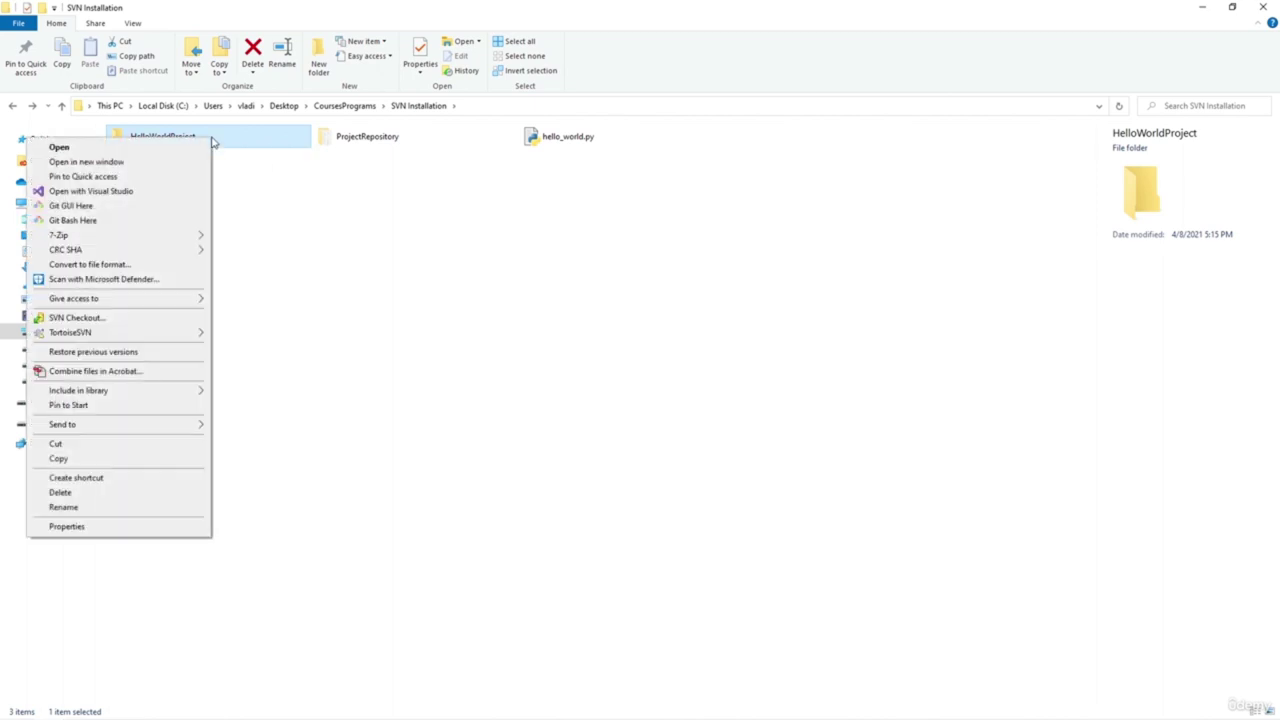
pyautogui.click(89, 319)
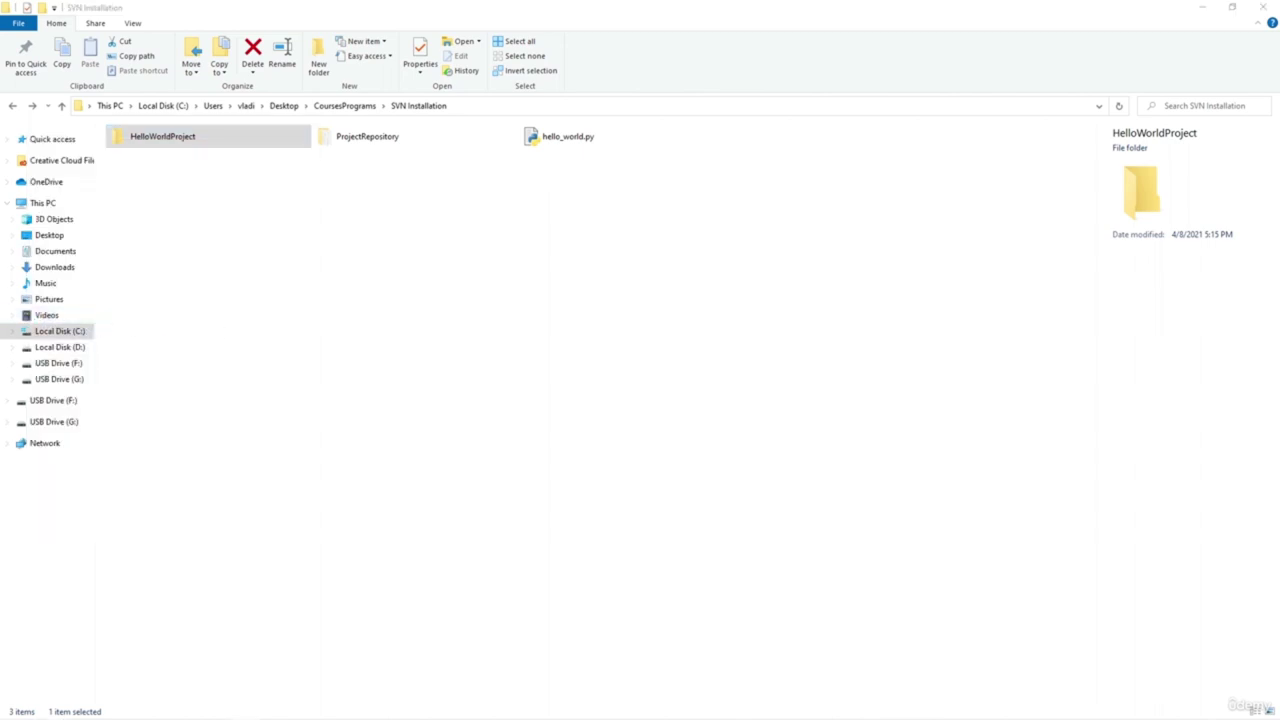
pyautogui.moveTo(531, 200); pyautogui.dragTo(415, 236)
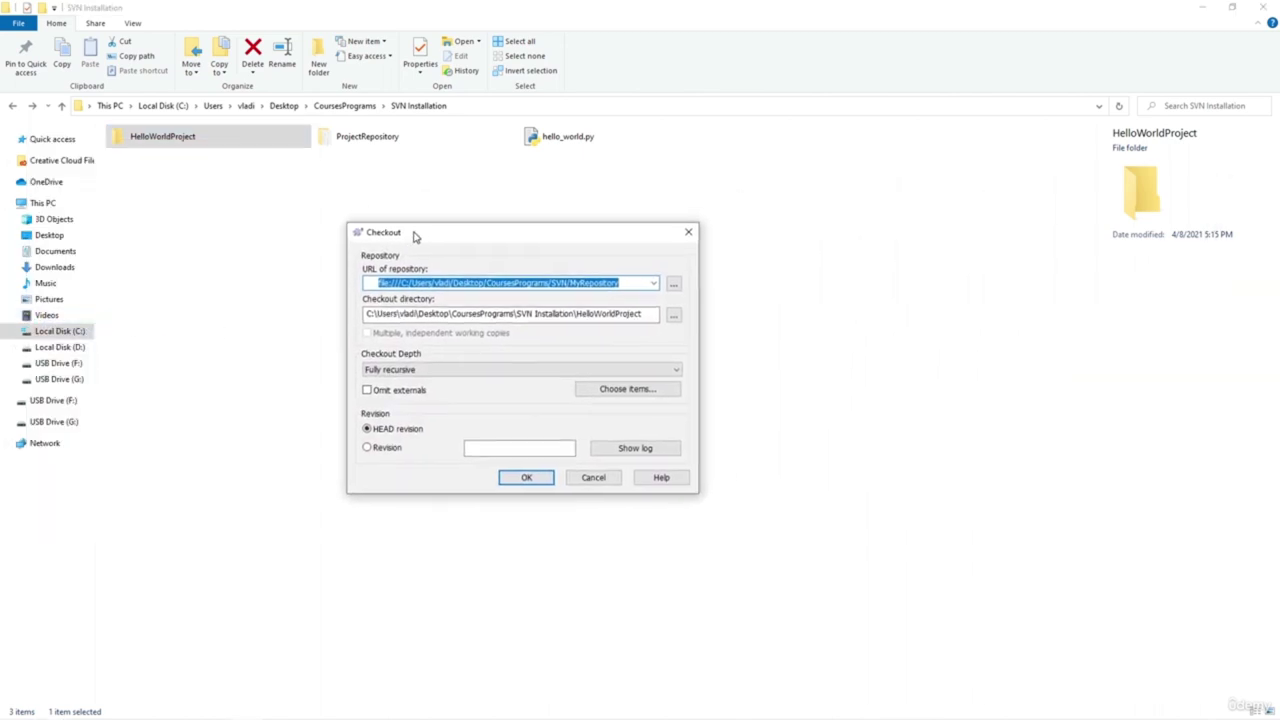
pyautogui.click(402, 286)
pyautogui.doubleClick(403, 284)
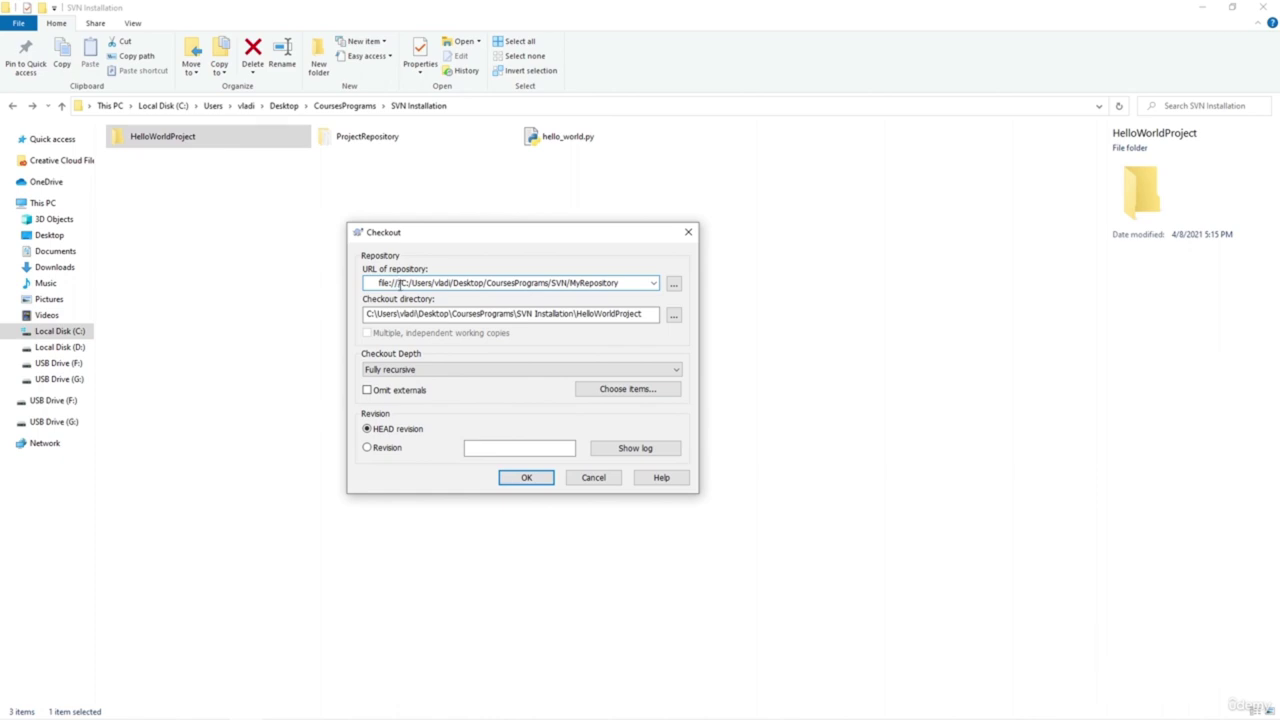
pyautogui.moveTo(402, 284); pyautogui.dragTo(636, 292)
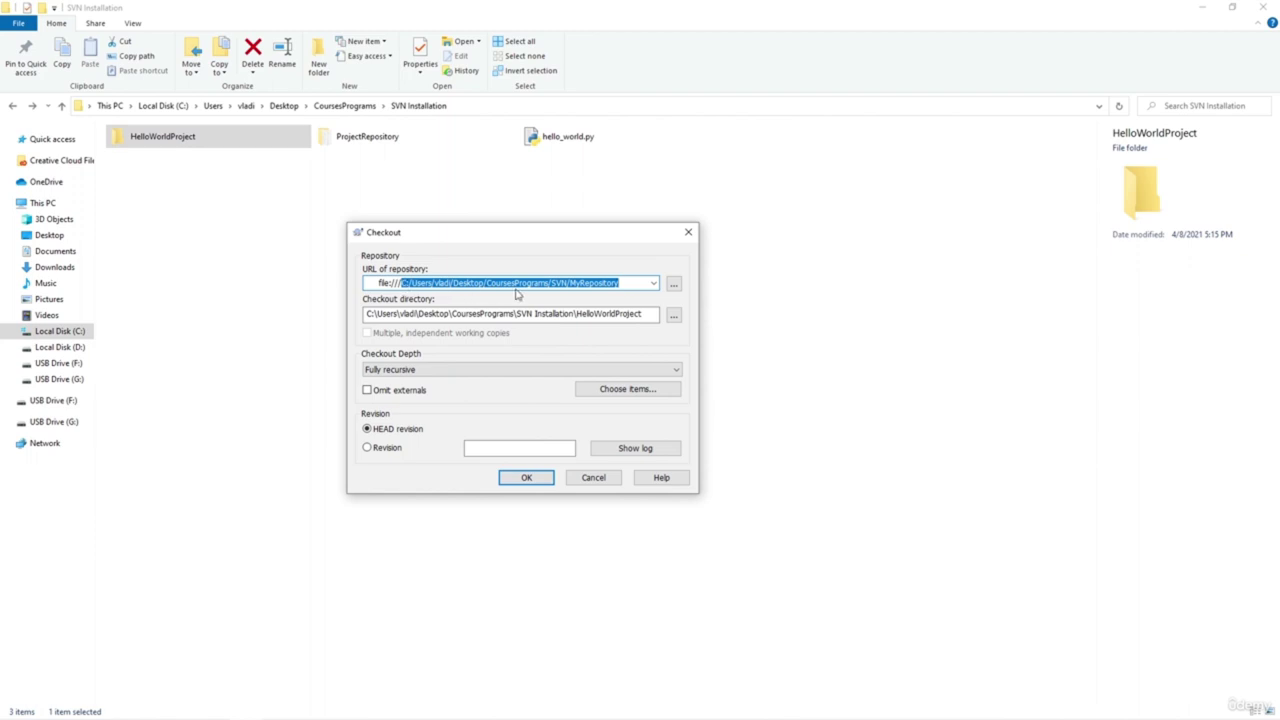
pyautogui.hotkey('ctrl', 'v')
# Replace all backslashes in the checkout's repository URL with forward slashes, through to /CoursesPrograms/SVN Installation/ProjectRepository
pyautogui.moveTo(447, 281); pyautogui.dragTo(370, 283)
pyautogui.click(416, 283)
pyautogui.press('BackSpace')
pyautogui.write('/')
pyautogui.click(433, 283)
pyautogui.press('BackSpace')
pyautogui.write('/')
pyautogui.click(458, 283)
pyautogui.press('BackSpace')
pyautogui.write('/')
pyautogui.click(487, 283)
pyautogui.press('BackSpace')
pyautogui.press('BackSpace')
pyautogui.write('/')
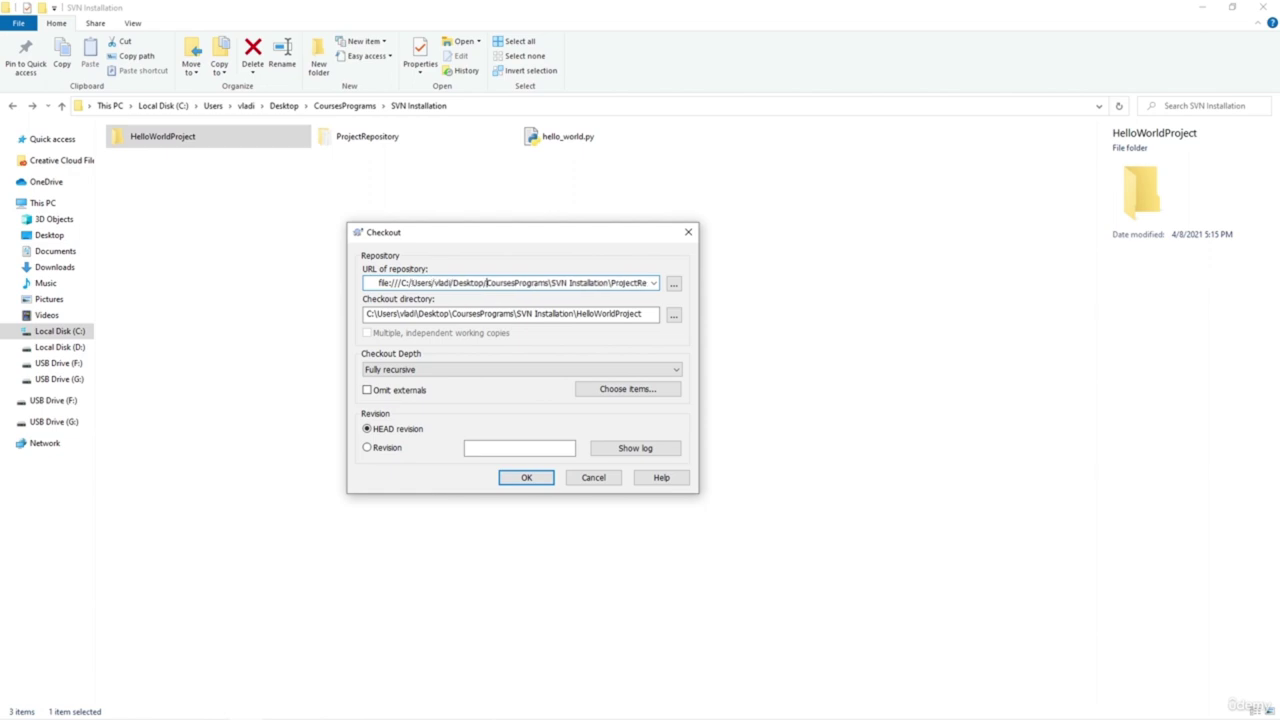
pyautogui.press('BackSpace')
pyautogui.write('/')
pyautogui.press('BackSpace')
pyautogui.write('/')
pyautogui.press('End')
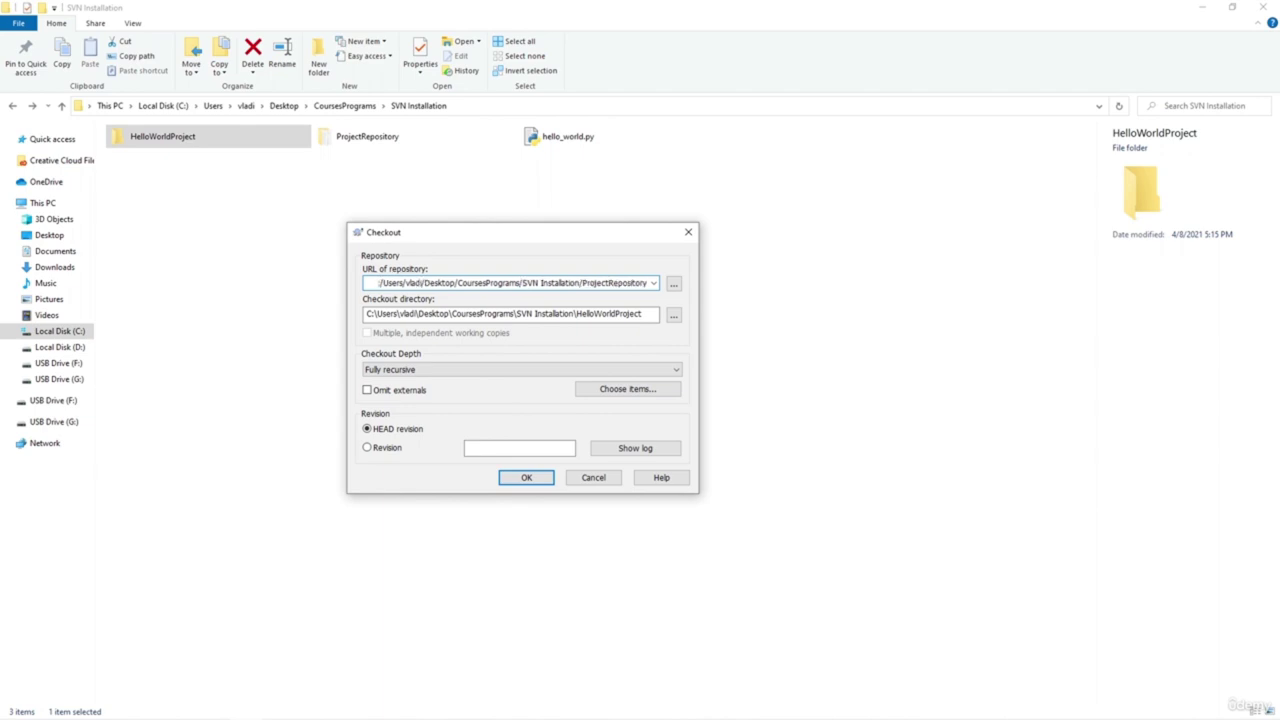
# Review the repository URL, check out the repository into HelloWorldProject and close the completion report
pyautogui.moveTo(469, 286); pyautogui.dragTo(353, 284)
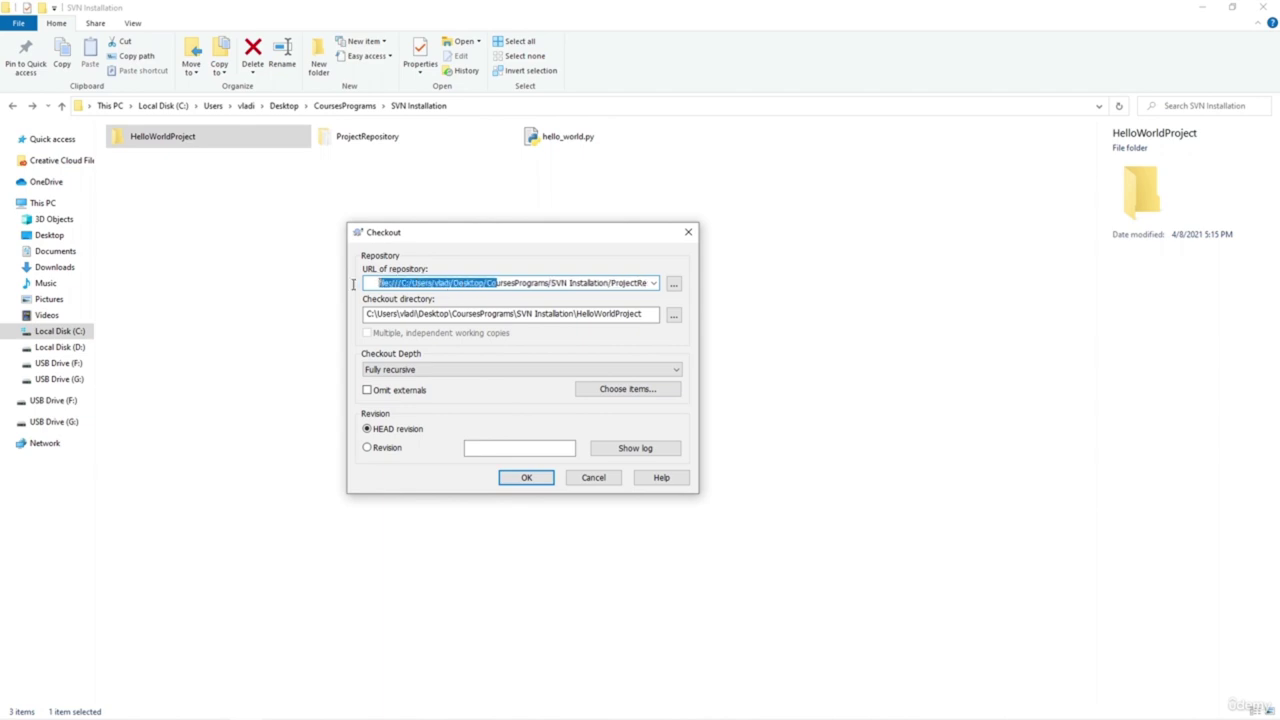
pyautogui.click(413, 283)
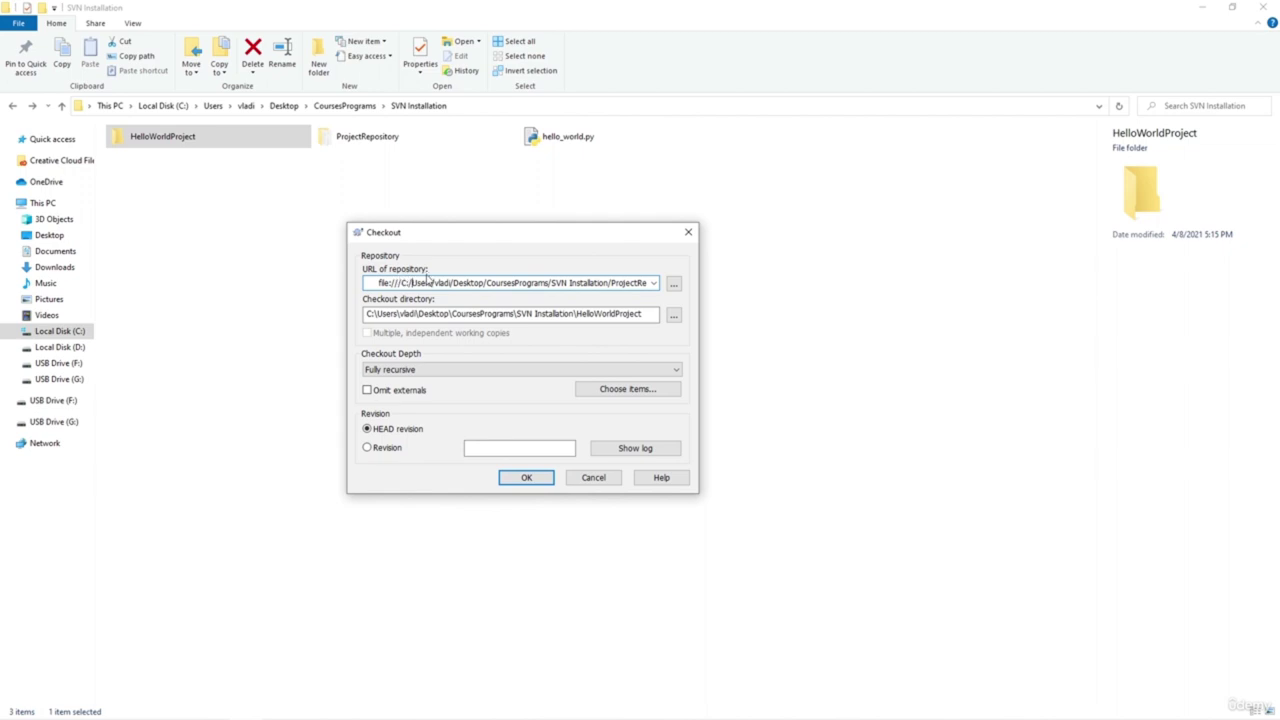
pyautogui.moveTo(490, 284); pyautogui.dragTo(657, 286)
pyautogui.click(590, 284)
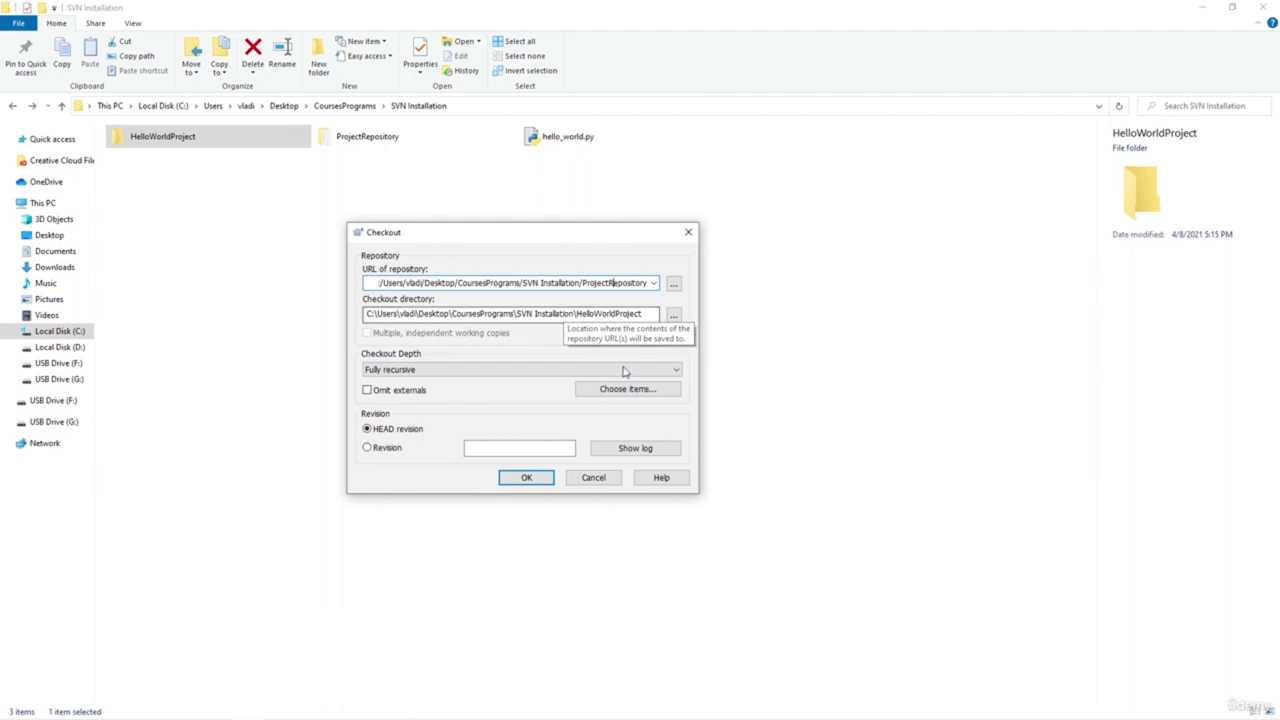
pyautogui.click(517, 484)
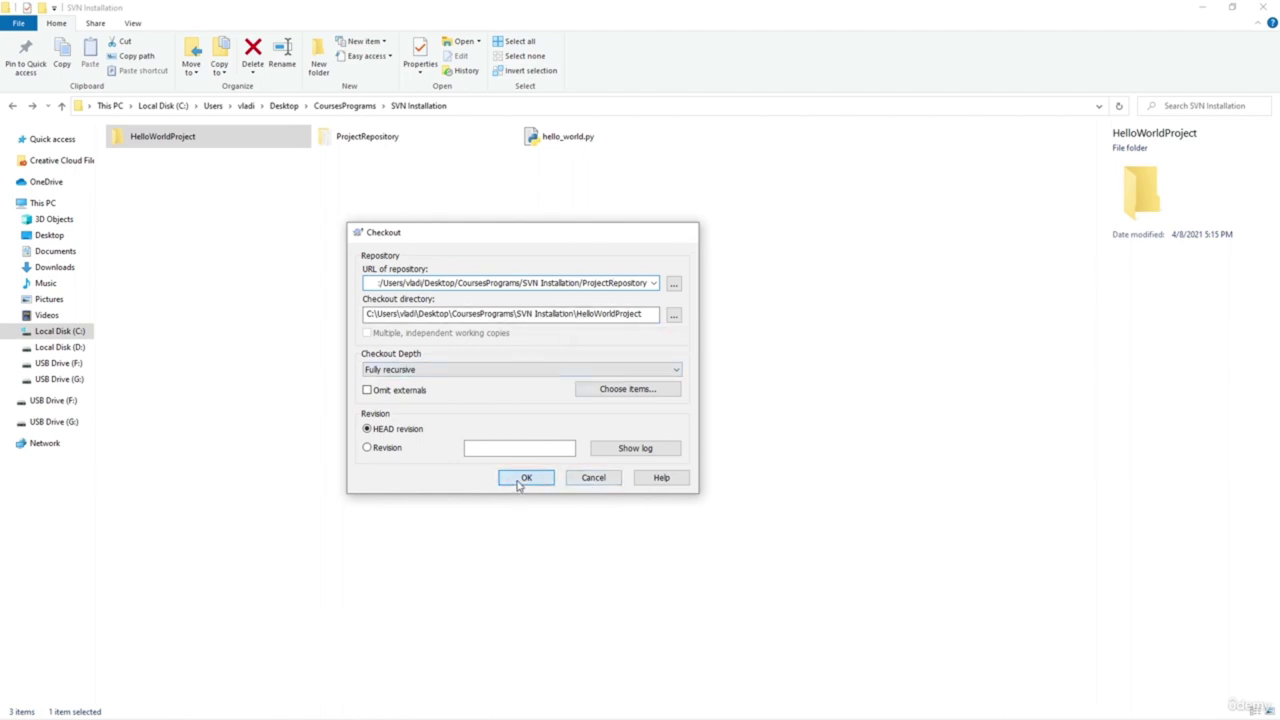
pyautogui.moveTo(571, 286); pyautogui.dragTo(403, 288)
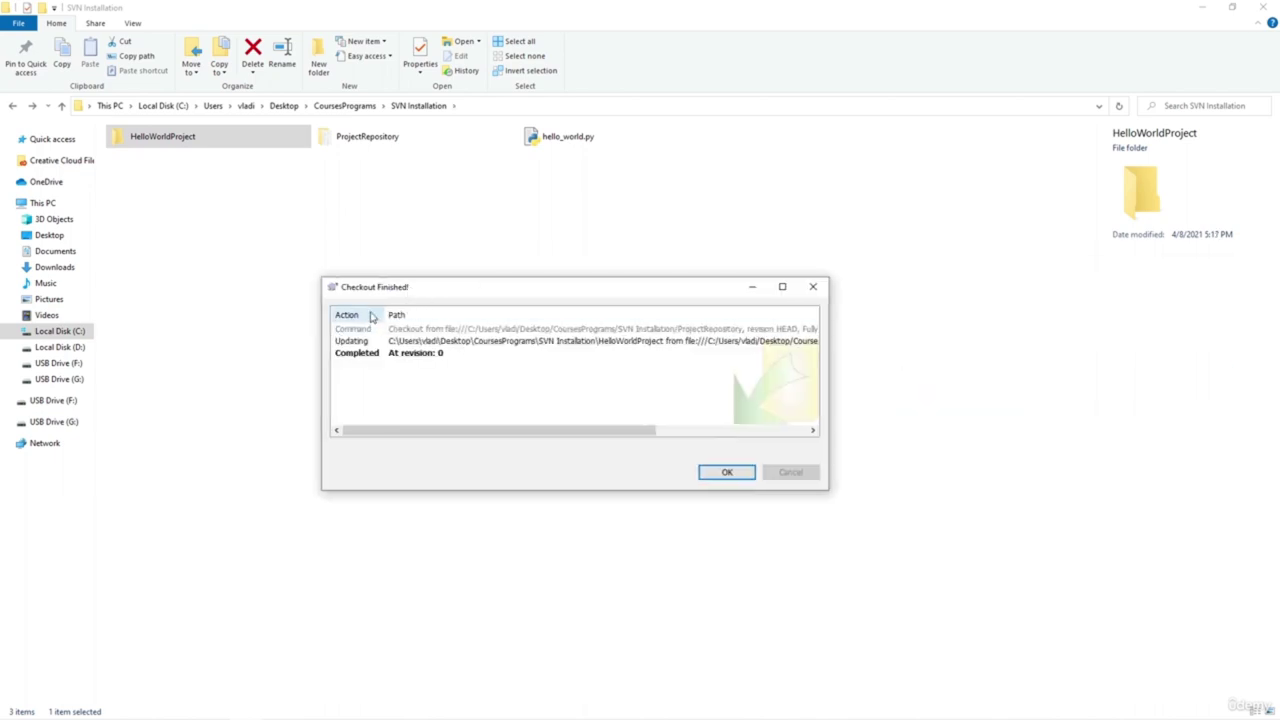
pyautogui.click(716, 476)
# Open the HelloWorldProject folder and examine the contents of its .svn subfolder
pyautogui.click(334, 218)
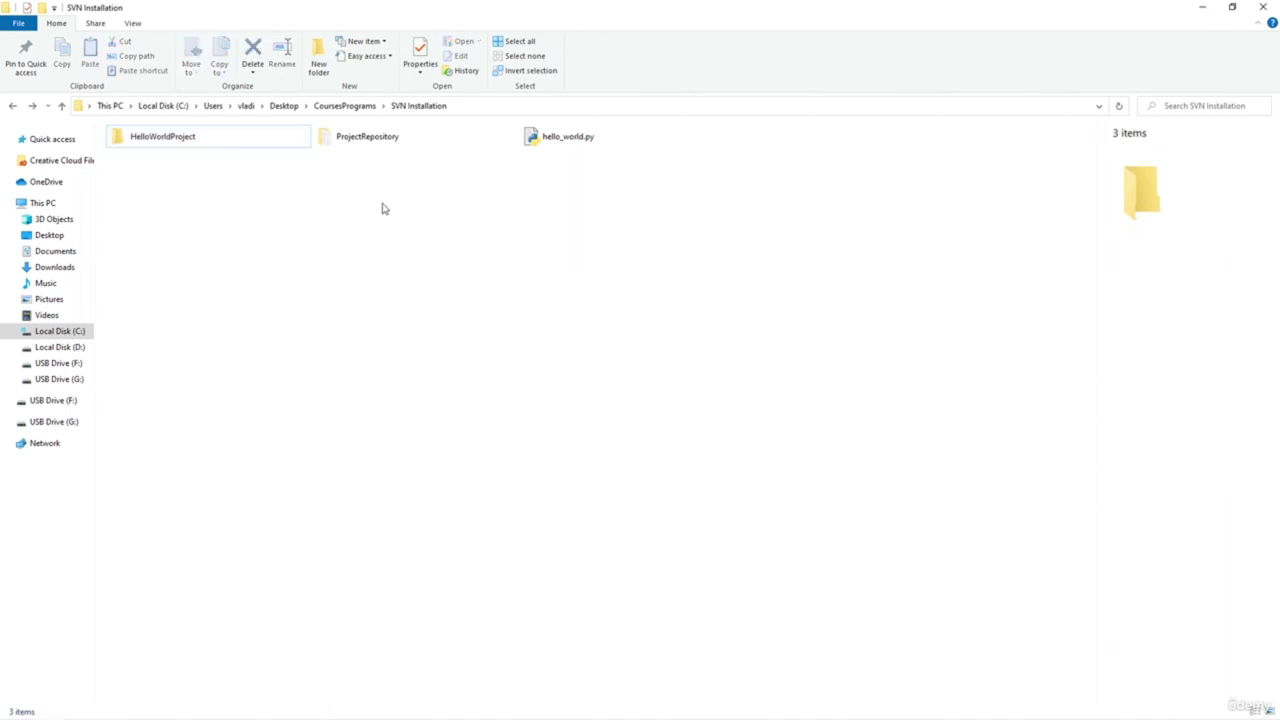
pyautogui.click(240, 147)
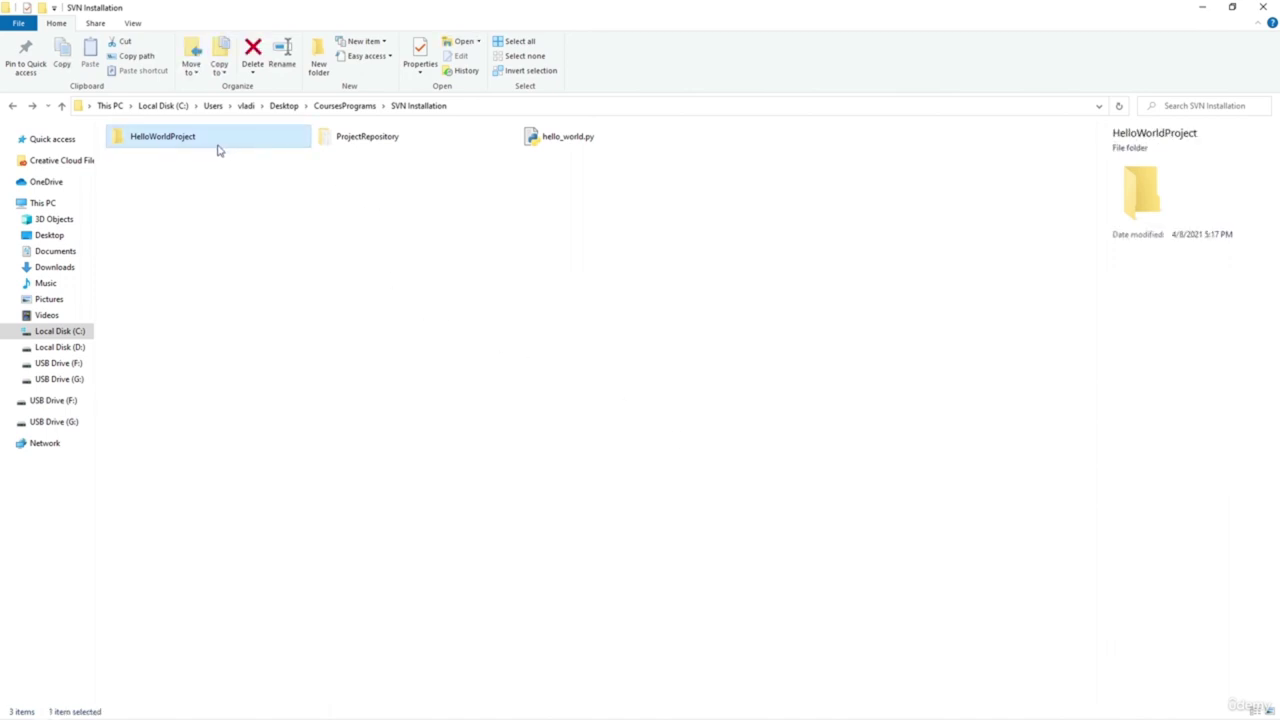
pyautogui.doubleClick(221, 147)
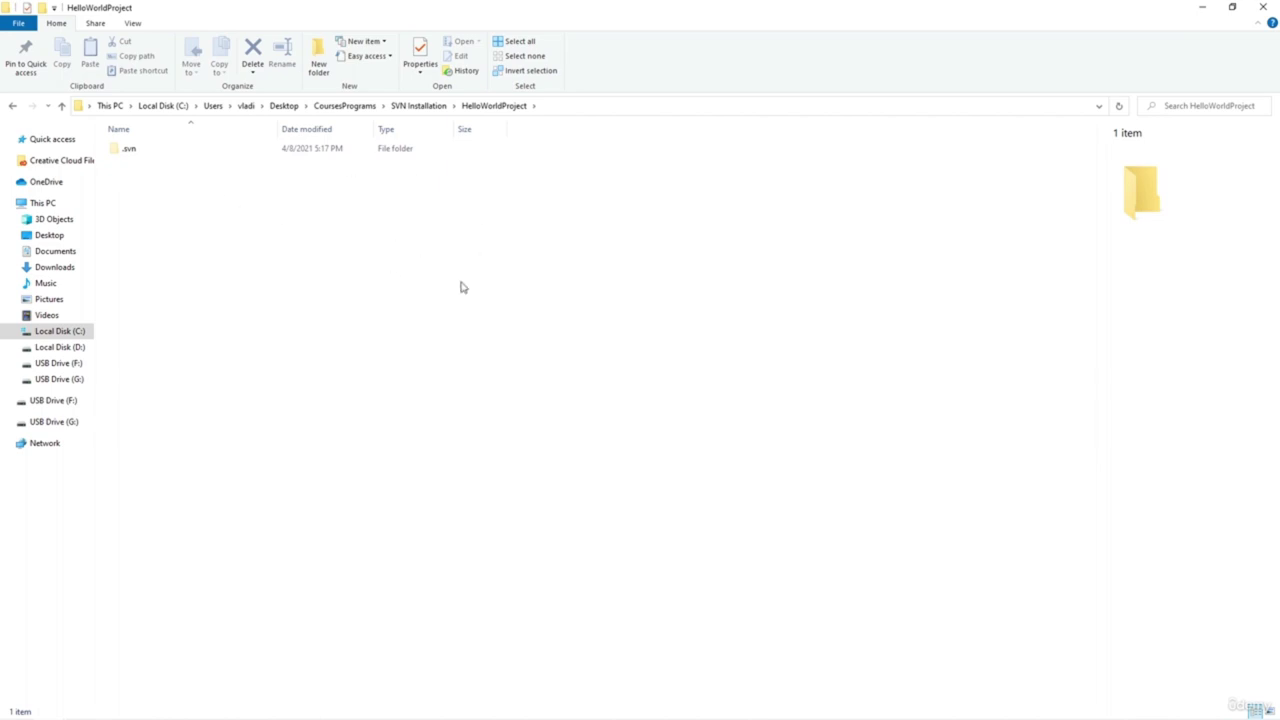
pyautogui.doubleClick(134, 152)
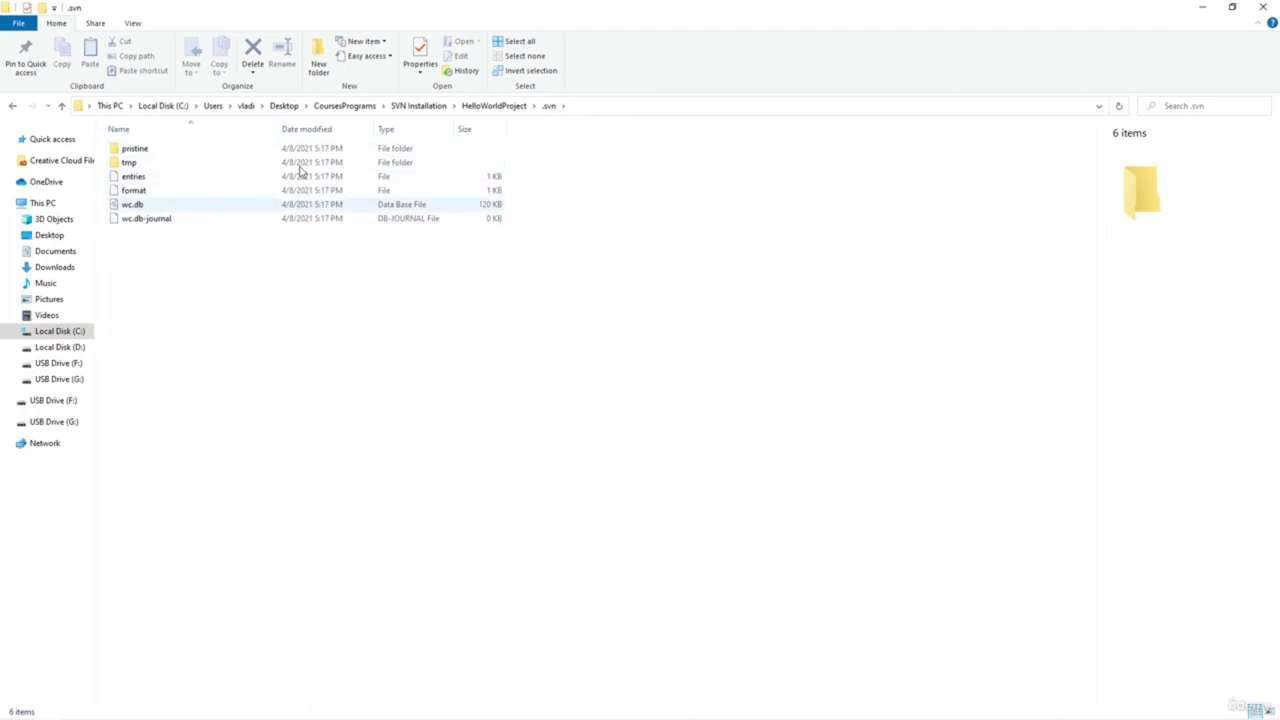
# Move hello_world.py from the SVN Installation folder into HelloWorldProject and open the project folder
pyautogui.click(491, 107)
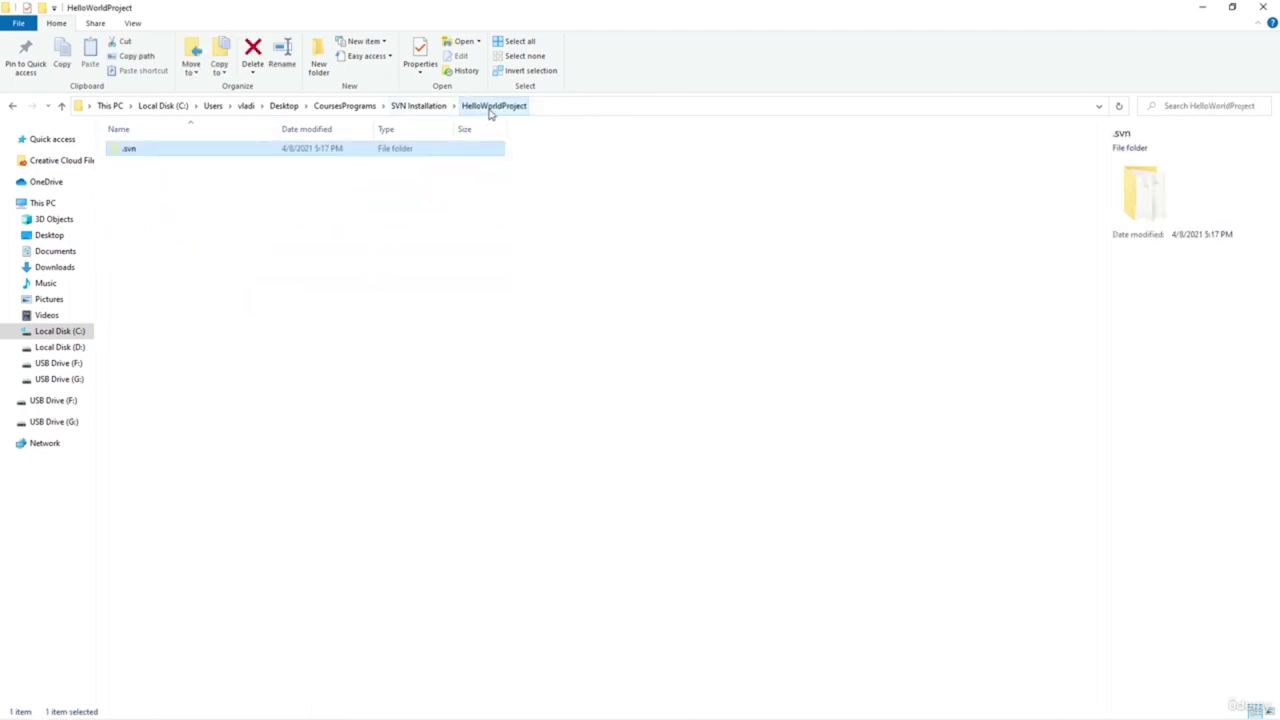
pyautogui.click(268, 223)
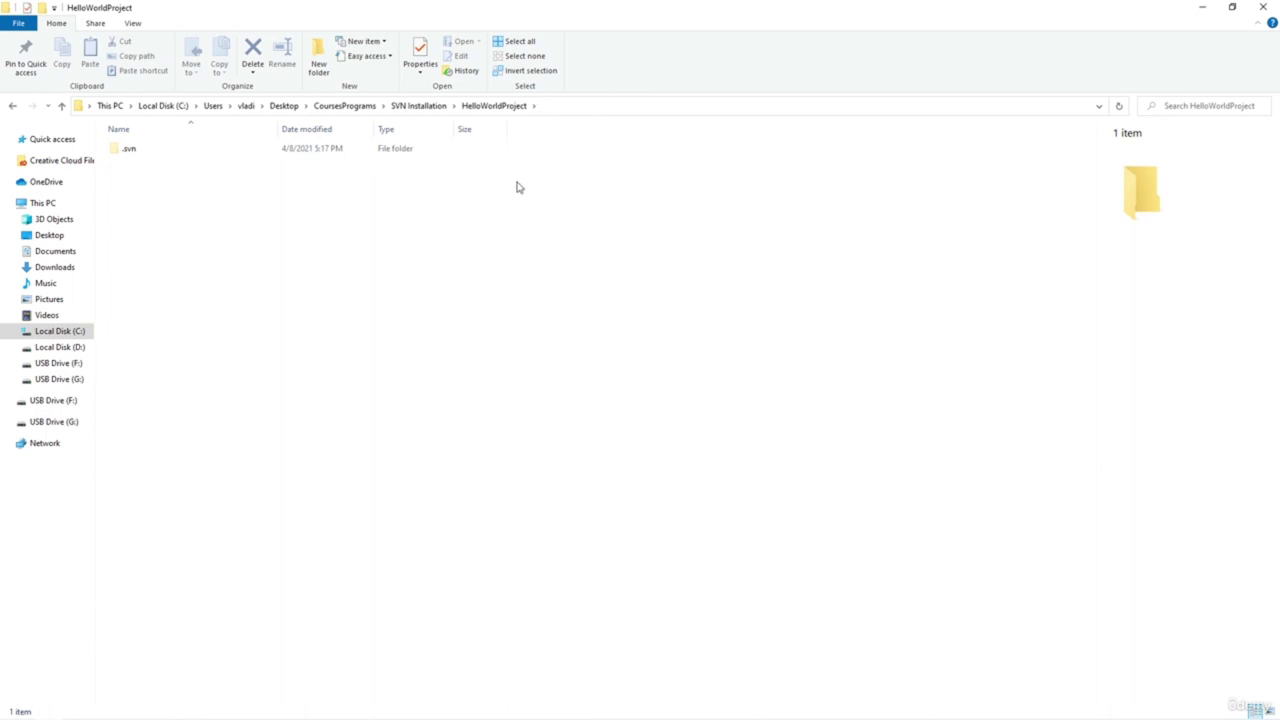
pyautogui.click(434, 110)
pyautogui.moveTo(545, 140); pyautogui.dragTo(189, 144)
pyautogui.doubleClick(187, 144)
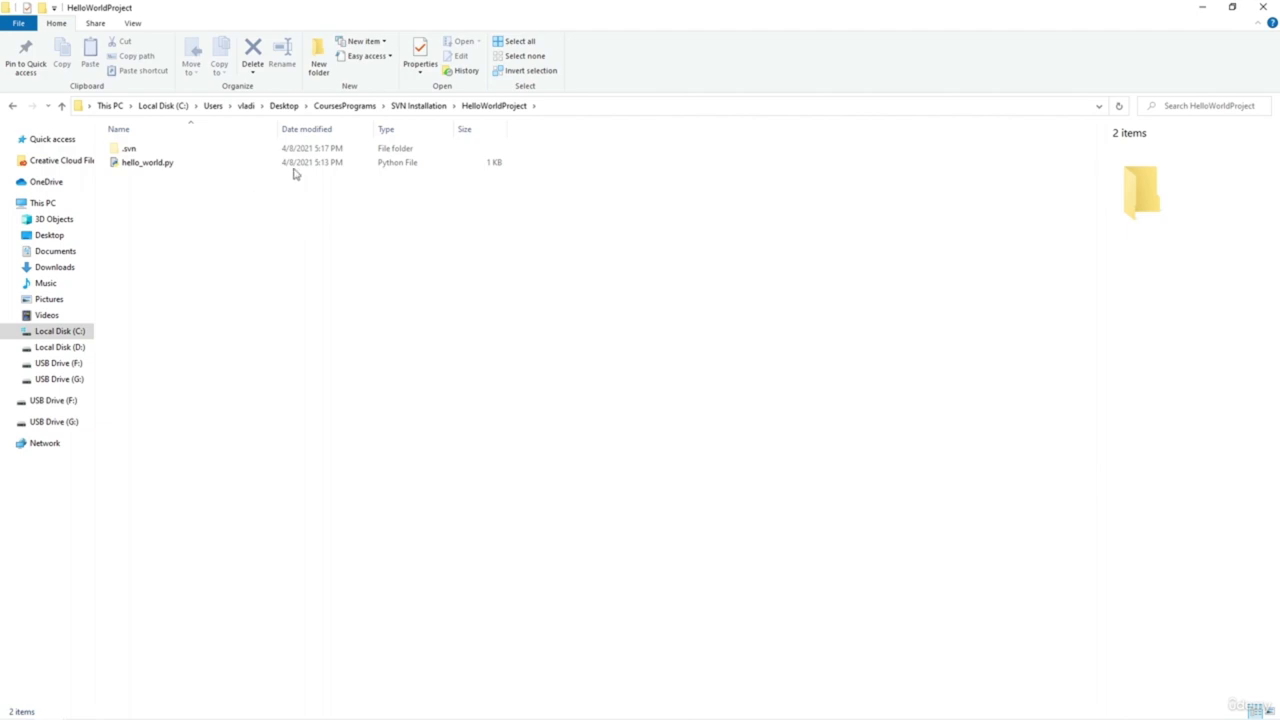
# Return to the SVN Installation folder, examine the TortoiseSVN log of HelloWorldProject and close it
pyautogui.click(420, 106)
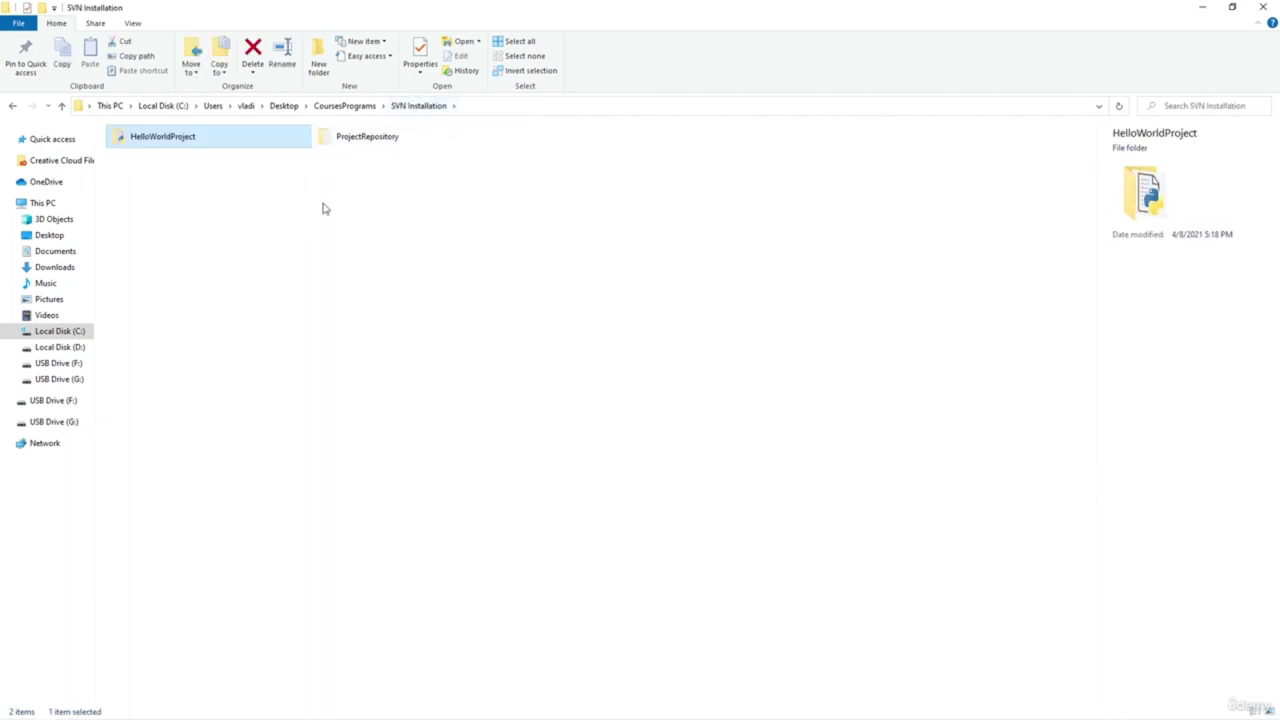
pyautogui.click(222, 203)
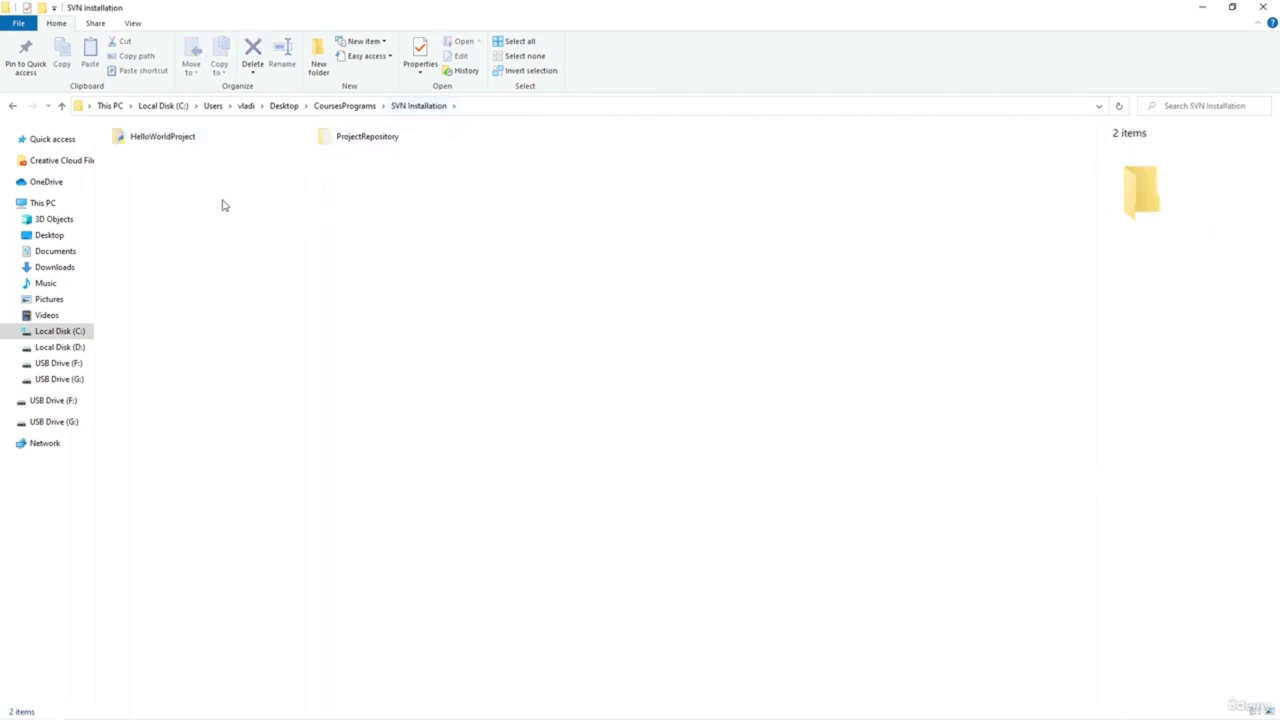
pyautogui.rightClick(199, 142)
pyautogui.click(178, 137)
pyautogui.rightClick(178, 138)
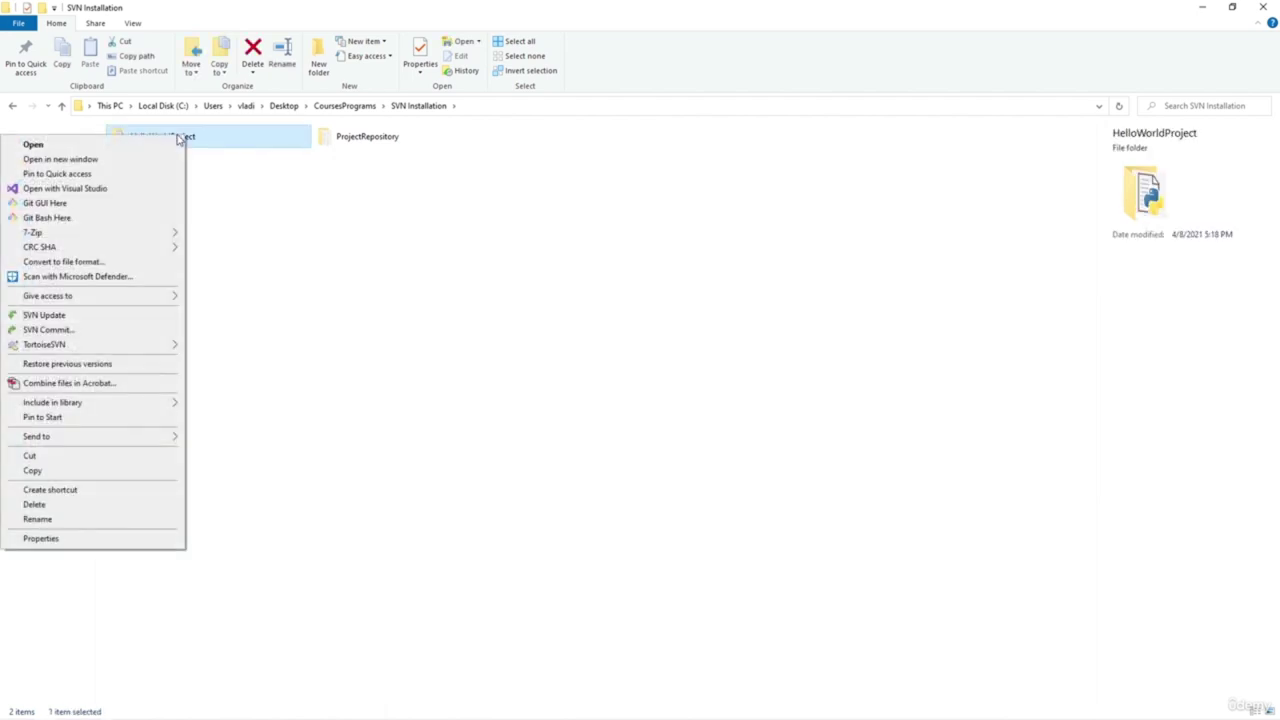
pyautogui.moveTo(57, 348)
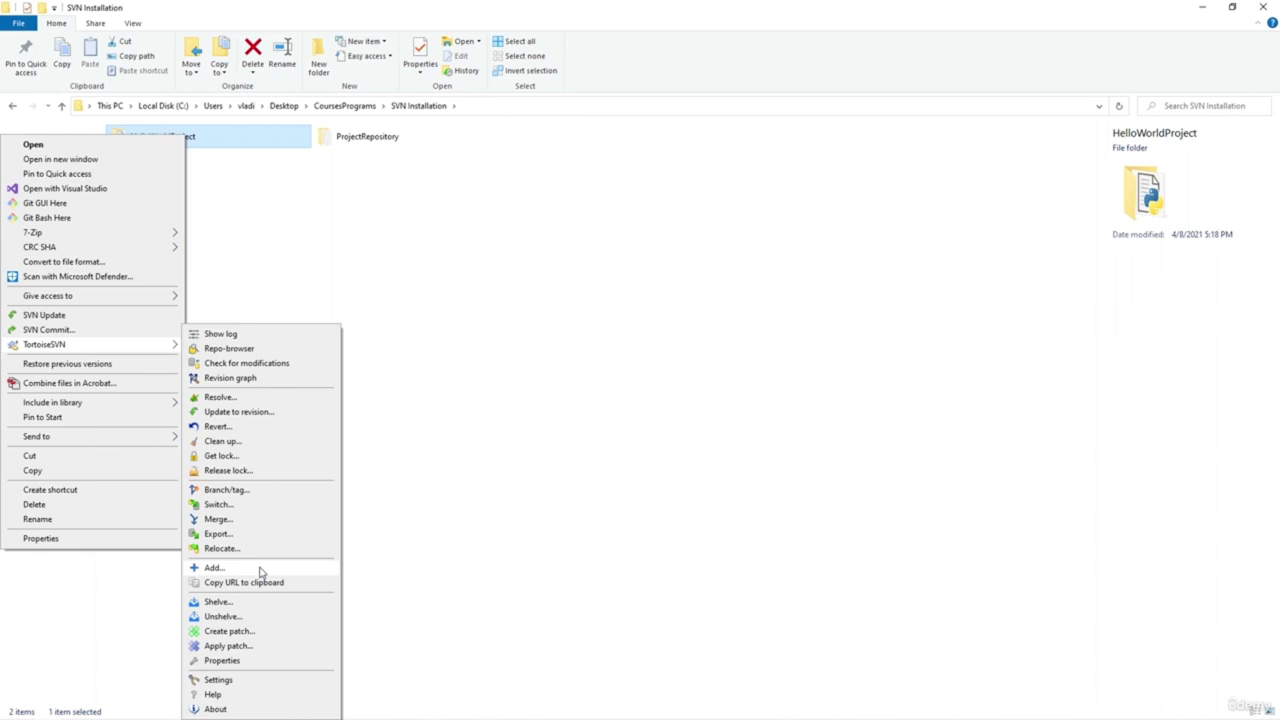
pyautogui.click(246, 334)
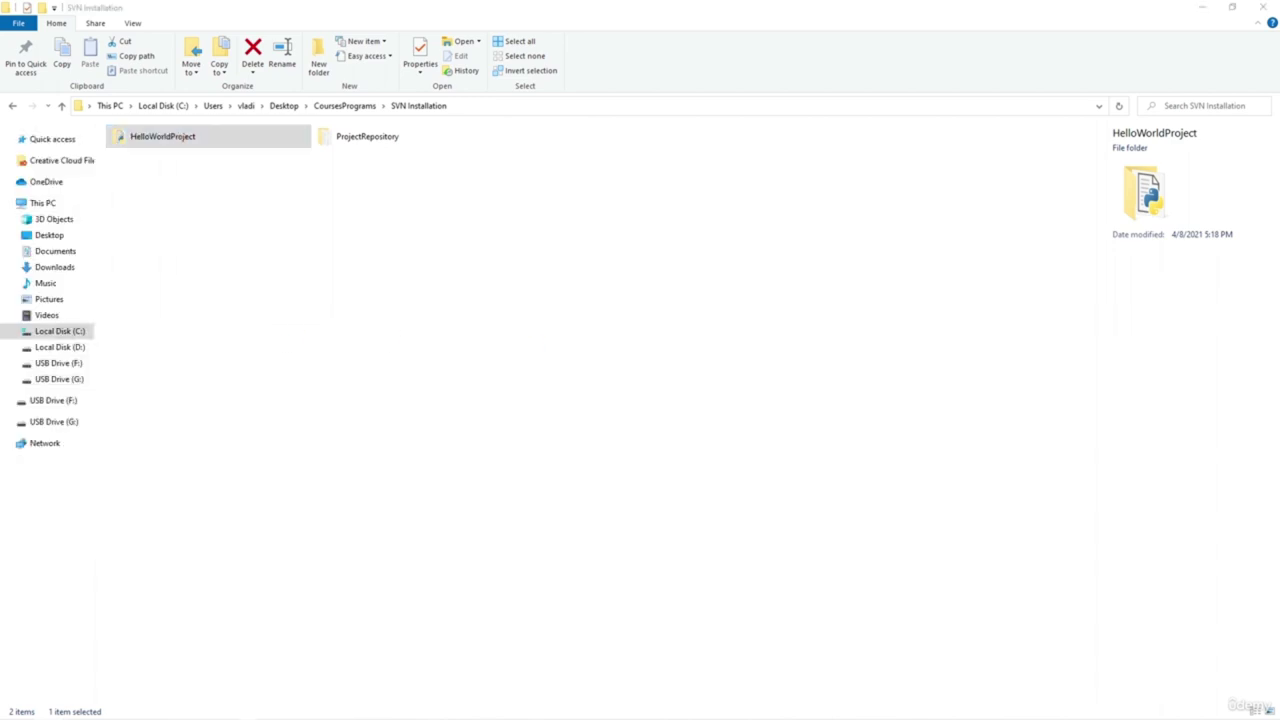
pyautogui.moveTo(571, 209); pyautogui.dragTo(471, 208)
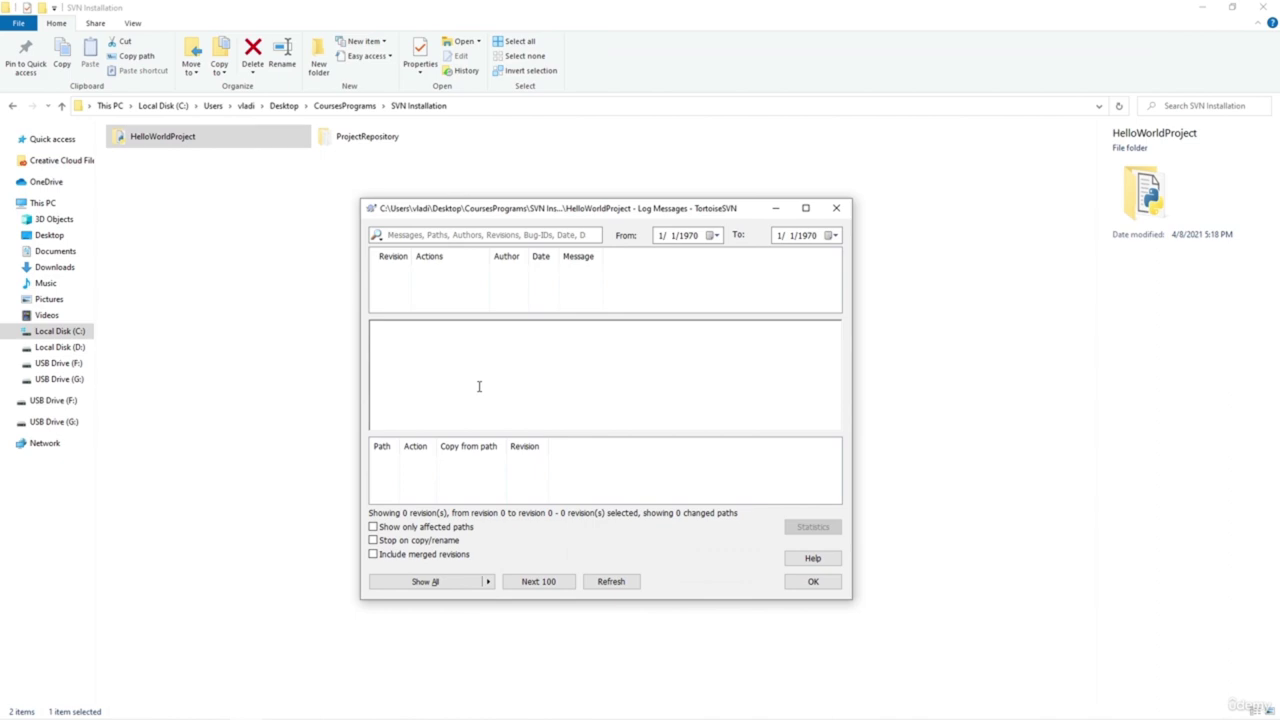
pyautogui.moveTo(570, 216); pyautogui.dragTo(714, 192)
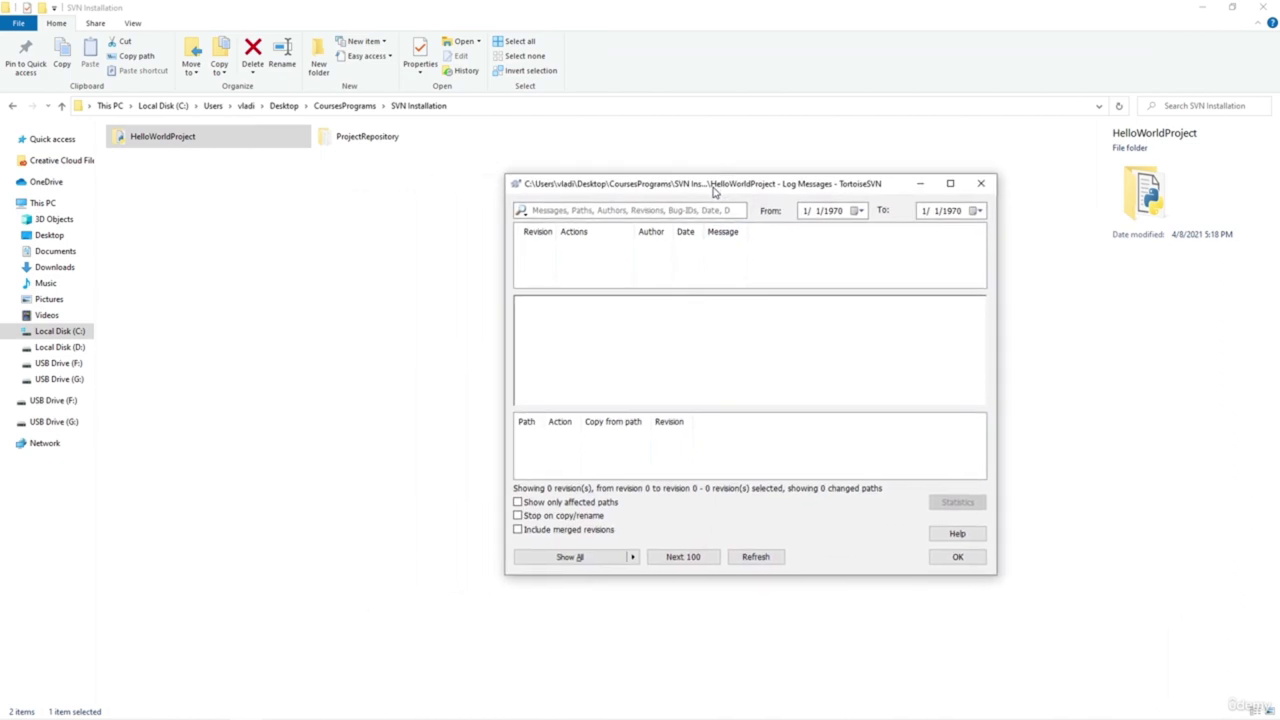
pyautogui.click(985, 187)
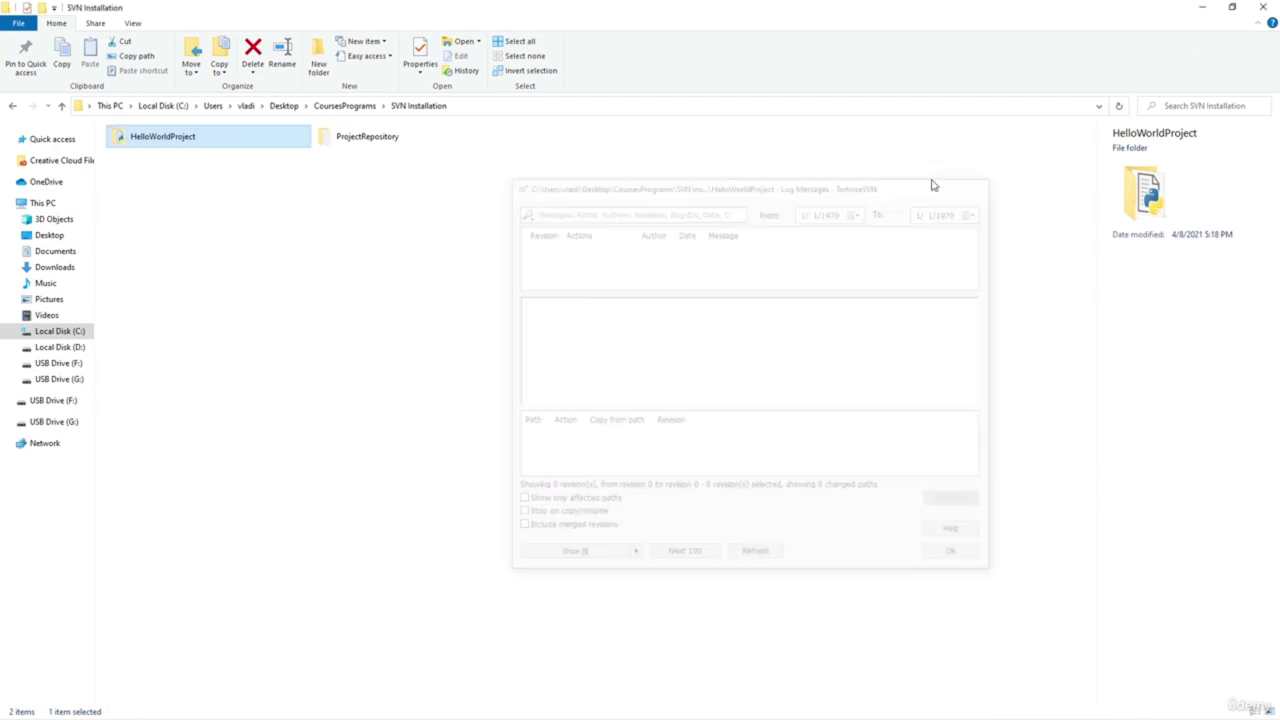
# Add hello_world.py in HelloWorldProject to version control with TortoiseSVN and close the completion report
pyautogui.rightClick(219, 145)
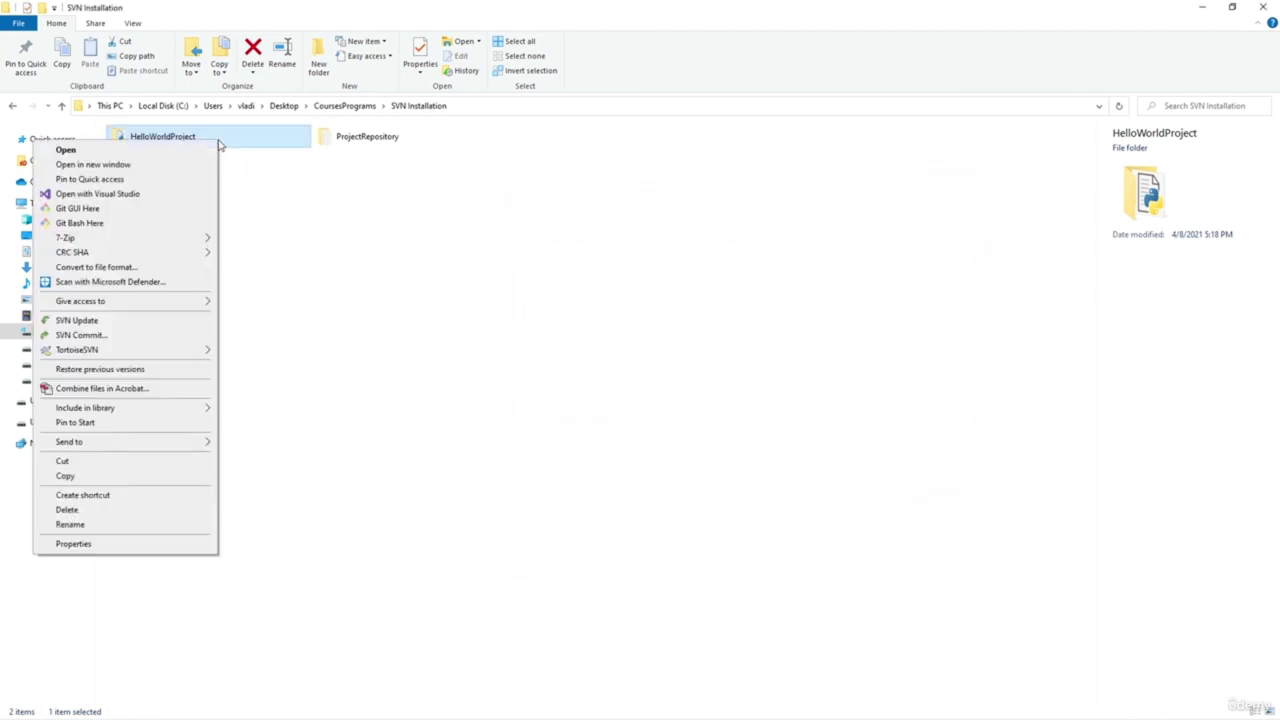
pyautogui.moveTo(150, 355)
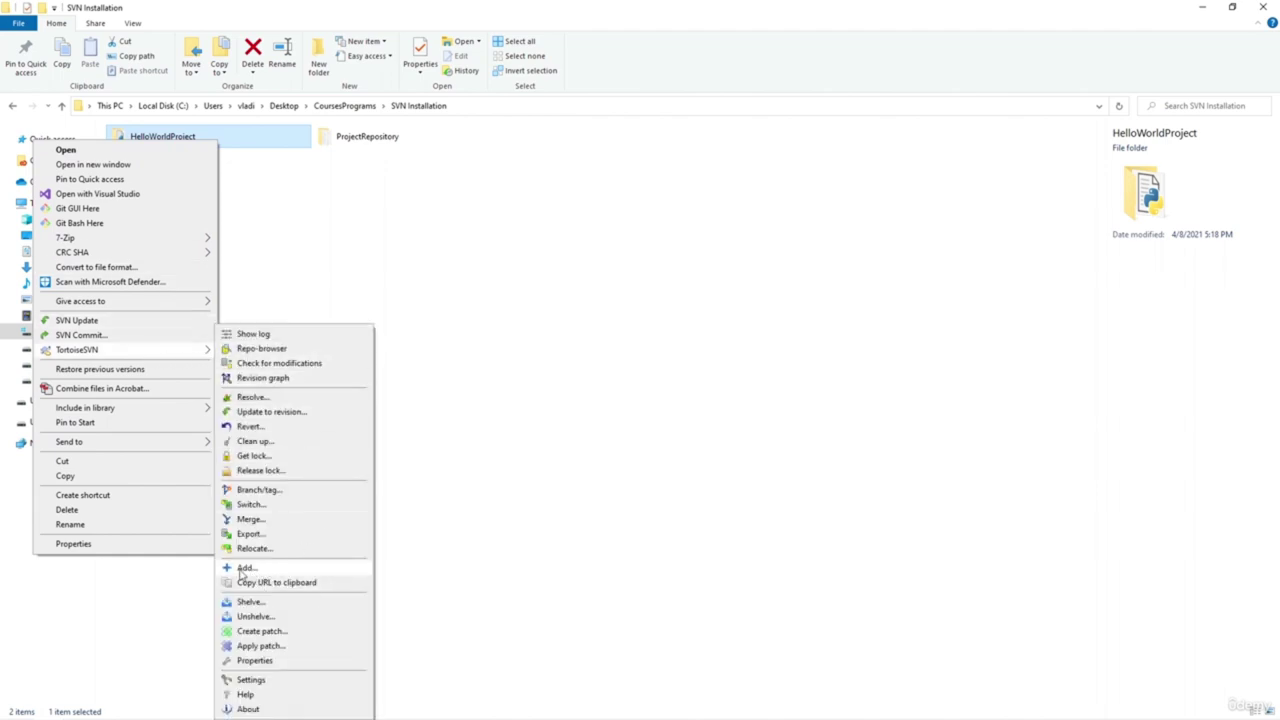
pyautogui.click(244, 568)
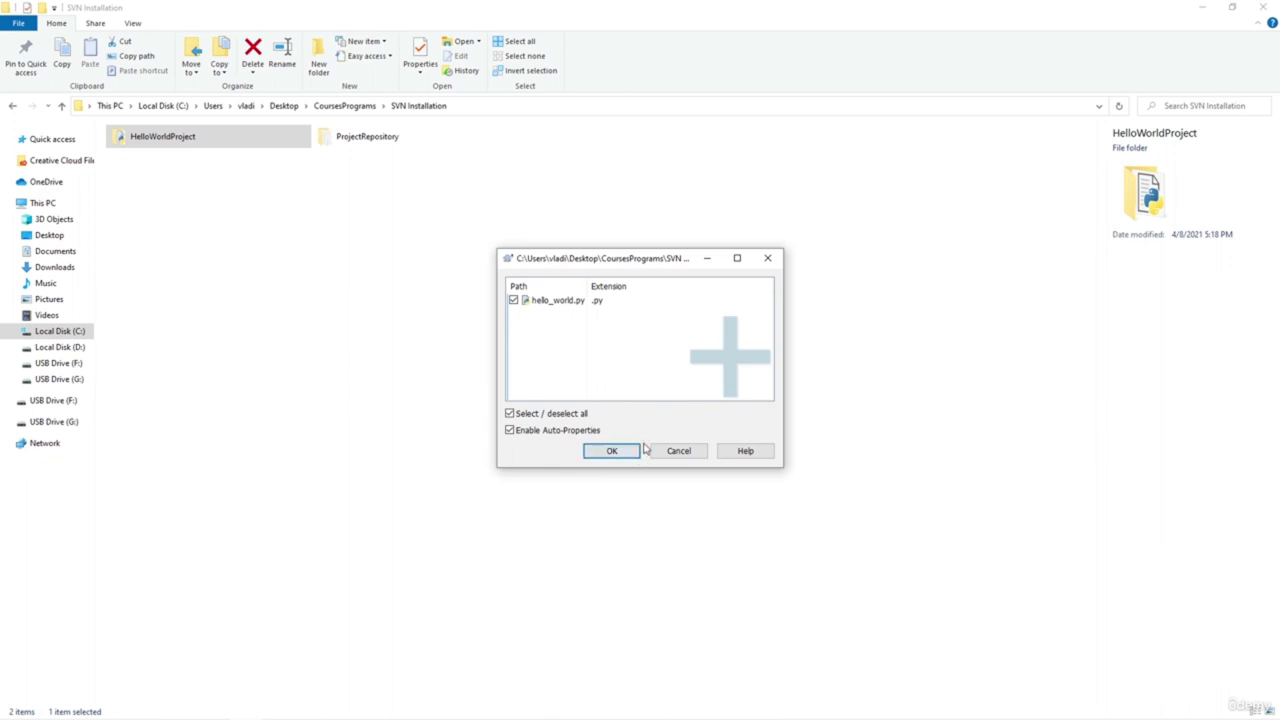
pyautogui.click(614, 451)
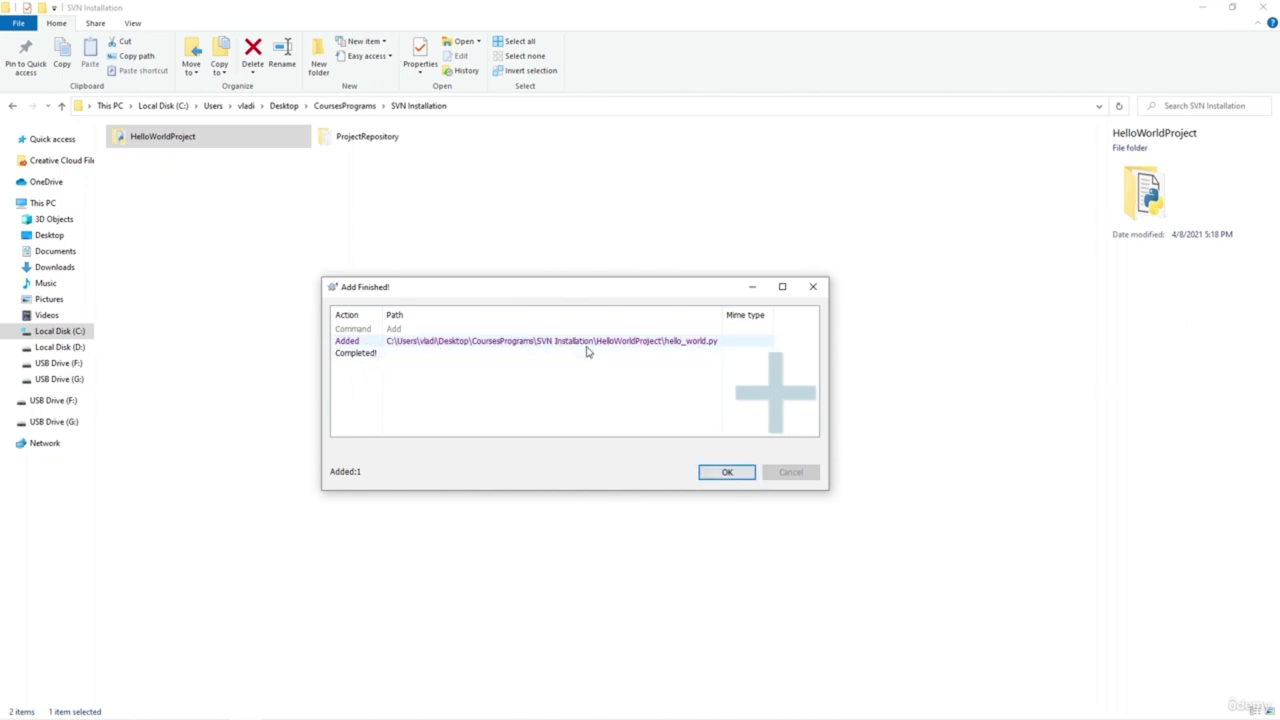
pyautogui.click(727, 476)
pyautogui.click(340, 297)
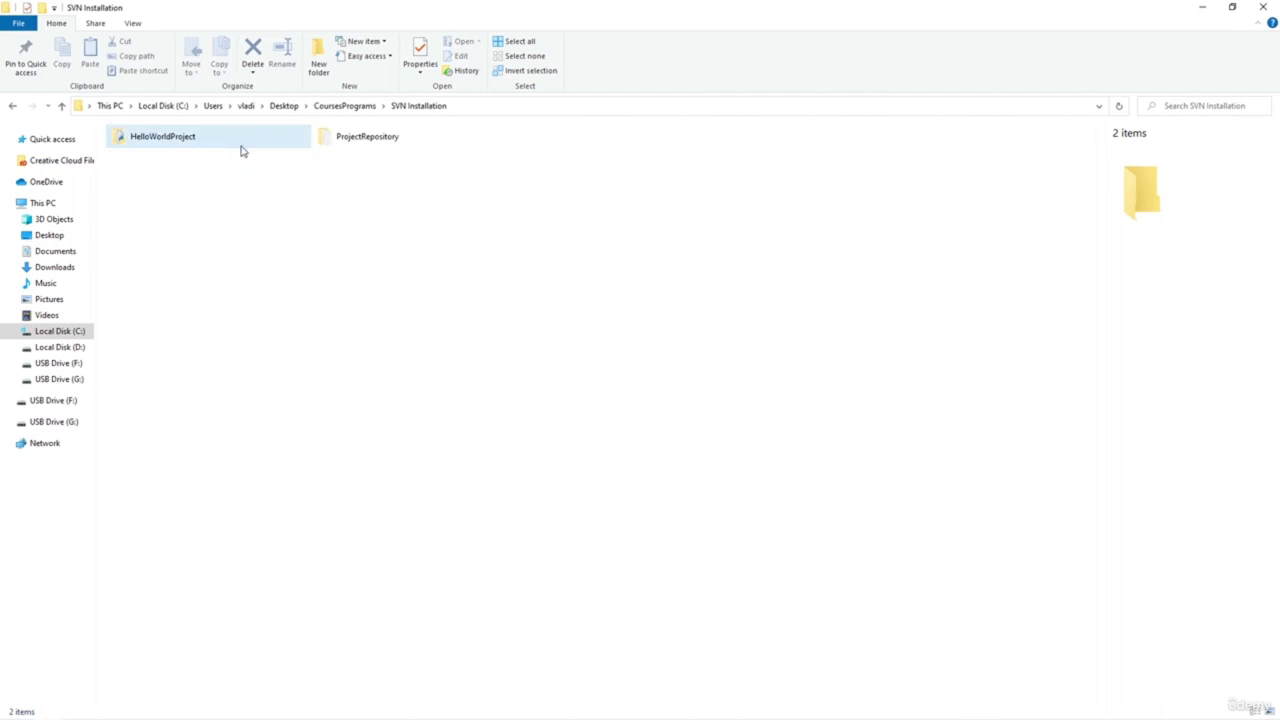
# Check the TortoiseSVN log messages of HelloWorldProject again after the add and close the log
pyautogui.moveTo(237, 146)
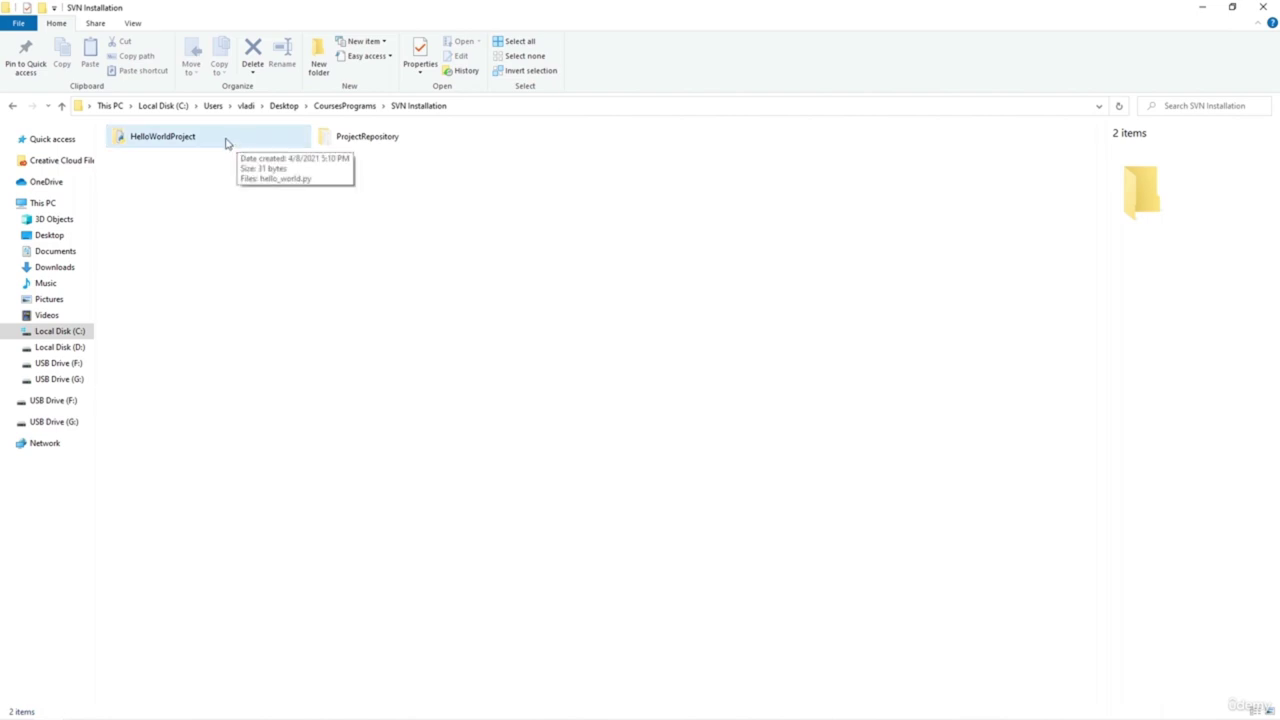
pyautogui.click(226, 141)
pyautogui.rightClick(212, 140)
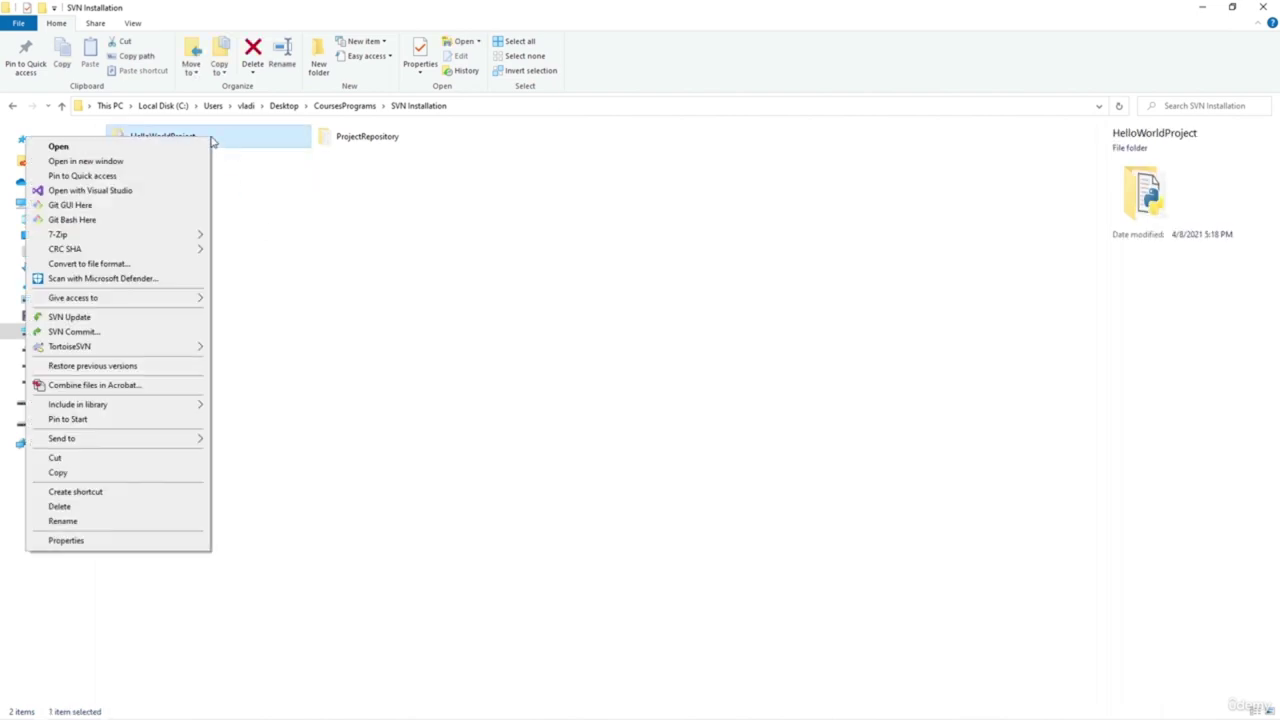
pyautogui.moveTo(170, 346)
pyautogui.click(245, 333)
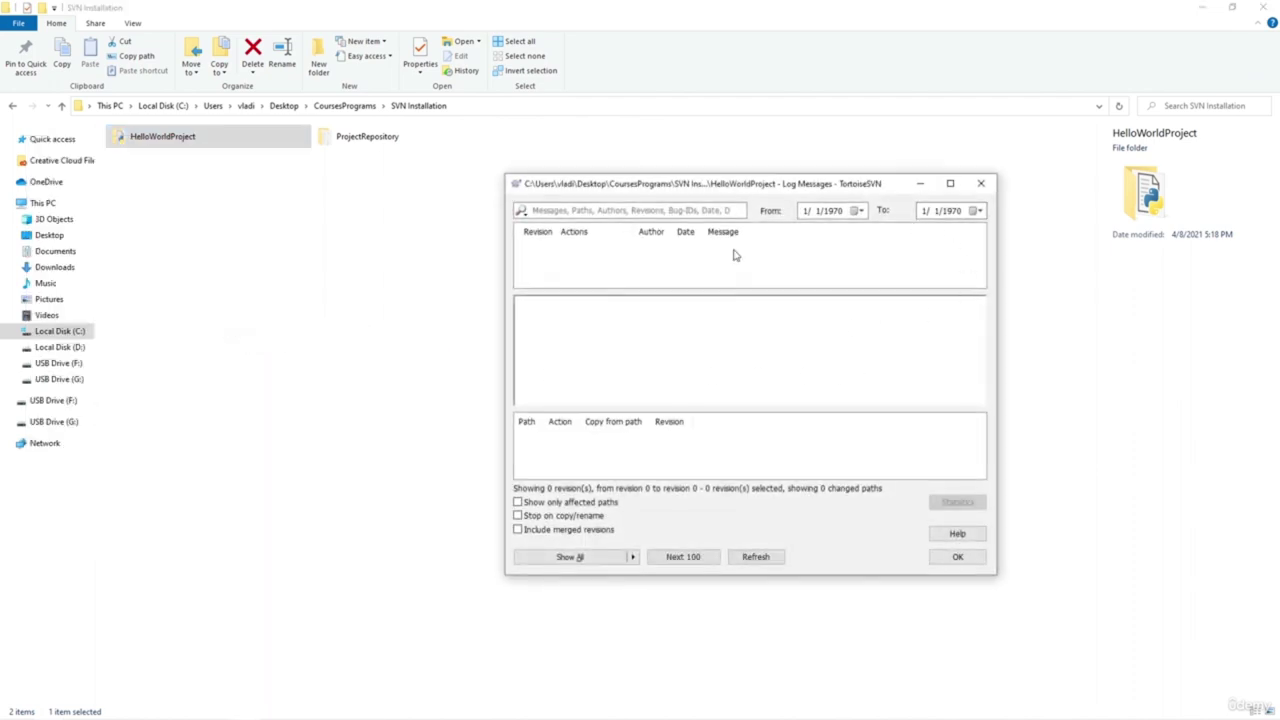
pyautogui.click(981, 183)
# Start an SVN Commit on the HelloWorldProject folder and review the repository URL it commits to
pyautogui.rightClick(180, 142)
pyautogui.moveTo(163, 240)
pyautogui.moveTo(148, 358)
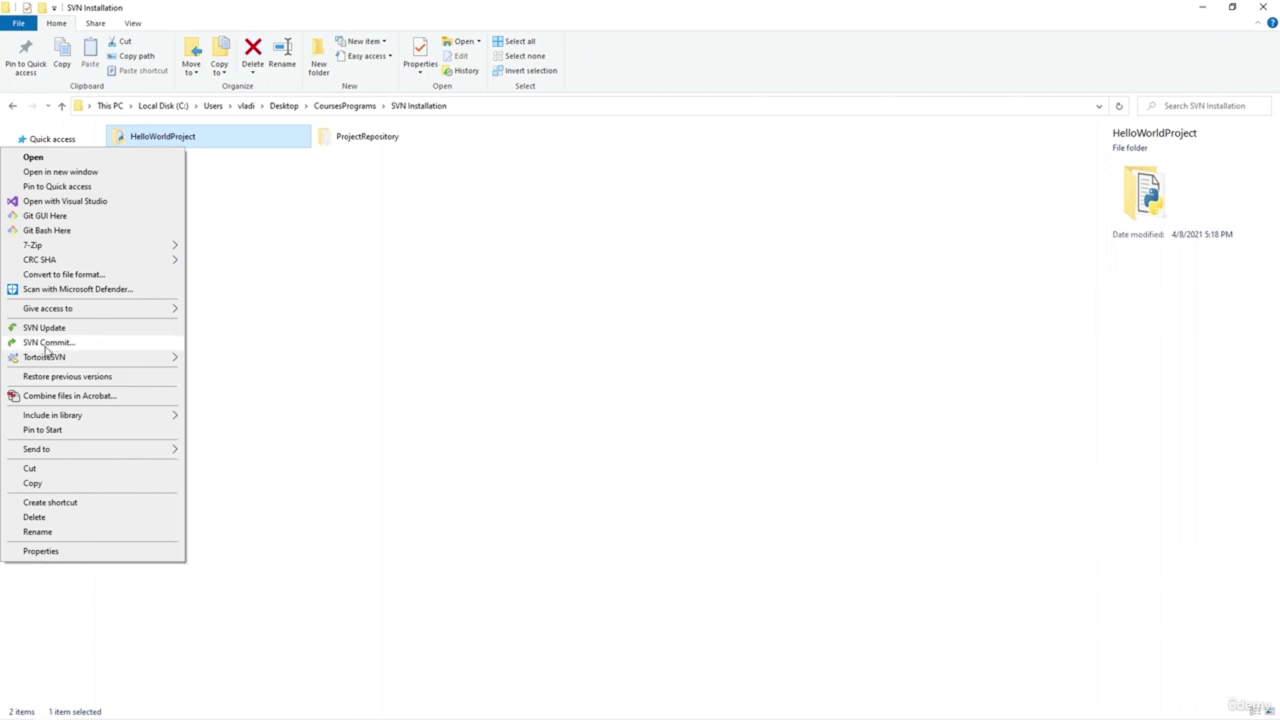
pyautogui.click(46, 346)
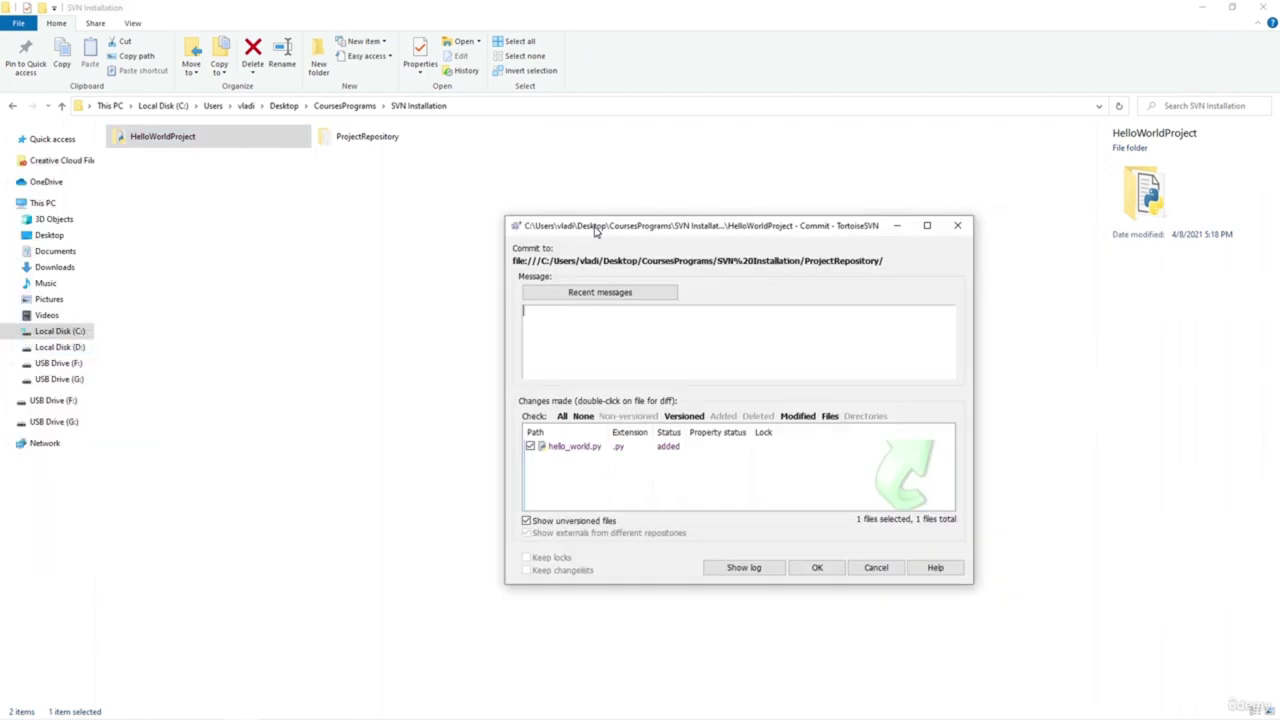
pyautogui.moveTo(596, 231); pyautogui.dragTo(459, 205)
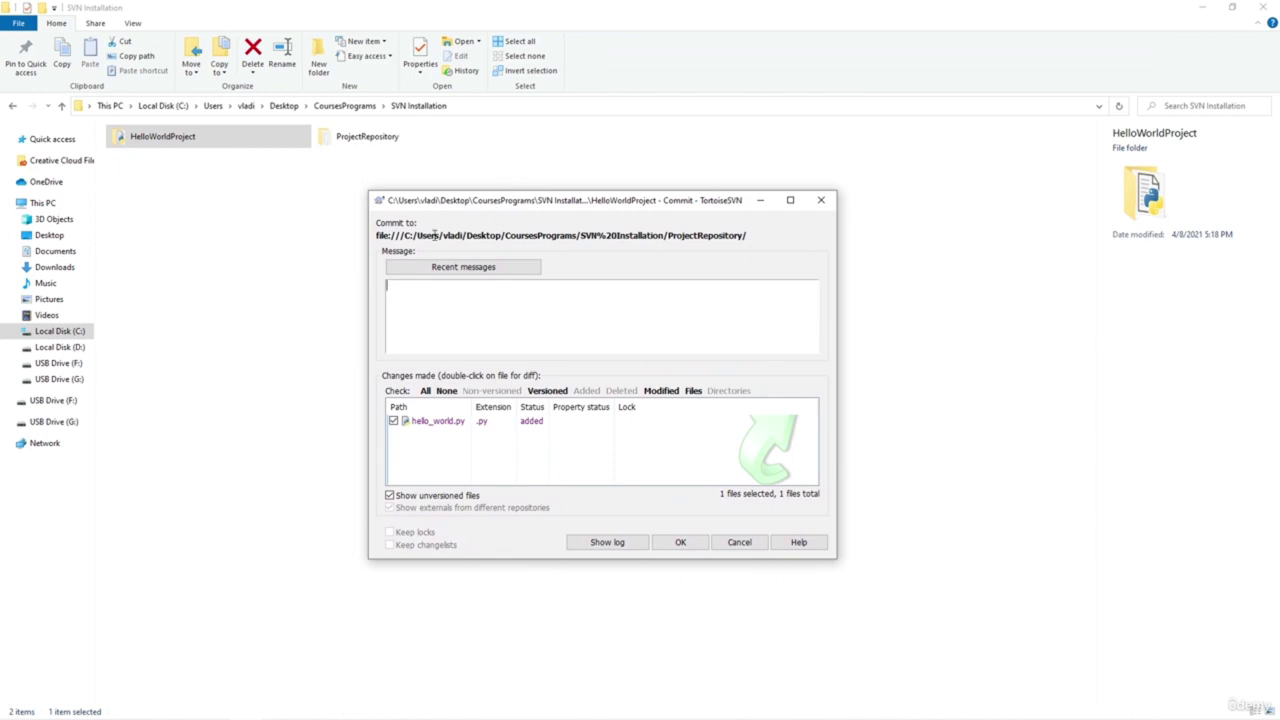
pyautogui.moveTo(386, 237); pyautogui.dragTo(745, 237)
pyautogui.click(745, 237)
# Commit hello_world.py with the message 'Added first "hello beautiful world" printing message' and close the completion report
pyautogui.write('ded first "hell')
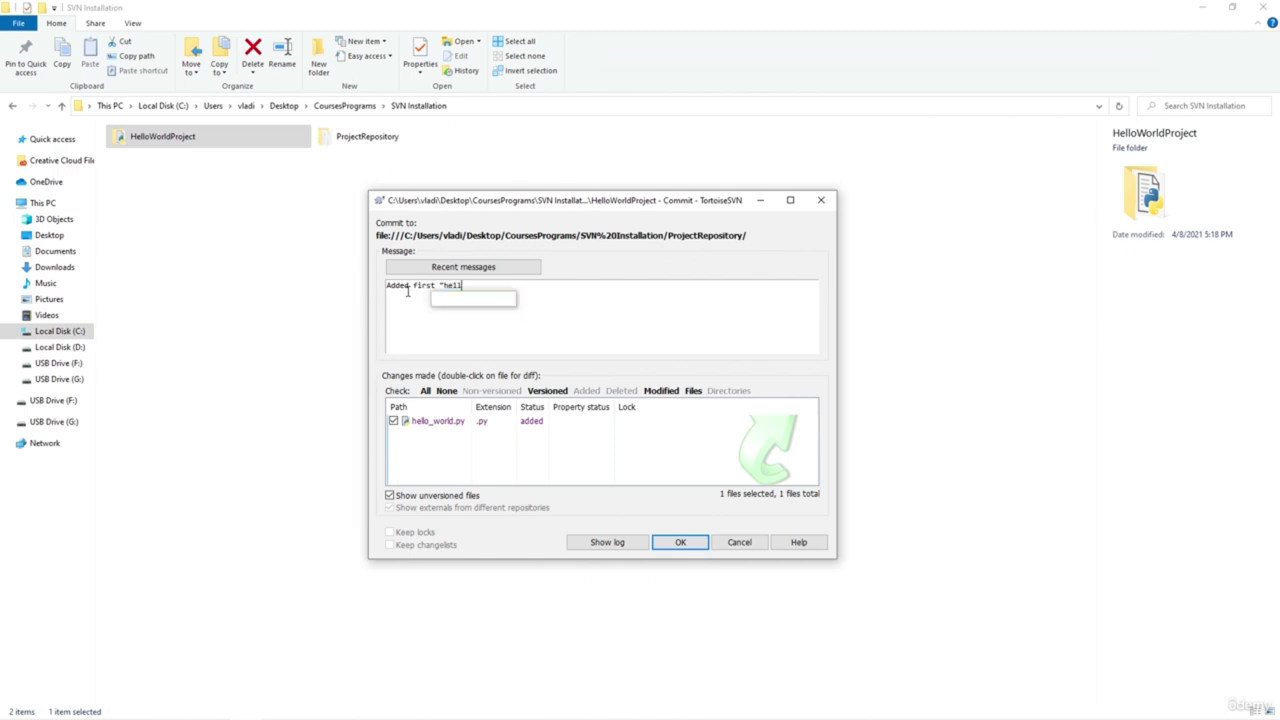
pyautogui.write('o world" prin')
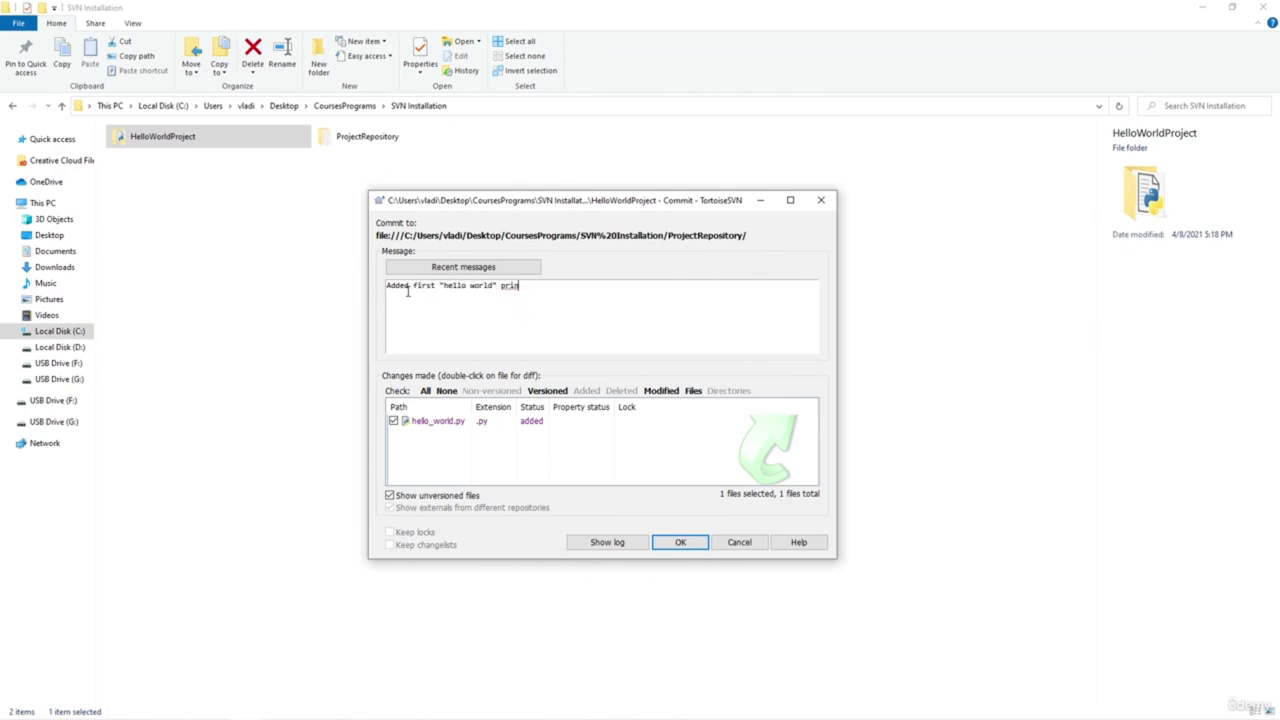
pyautogui.write('ting message')
pyautogui.write('be')
pyautogui.write('autiful')
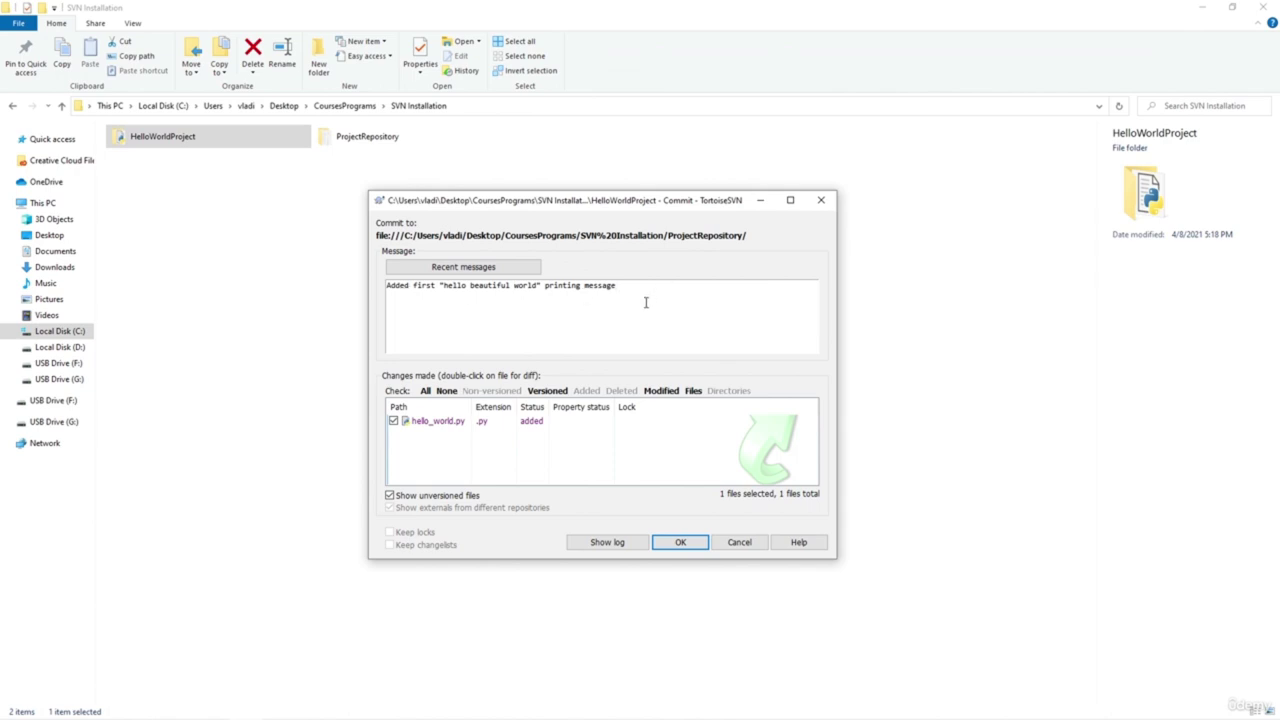
pyautogui.click(684, 546)
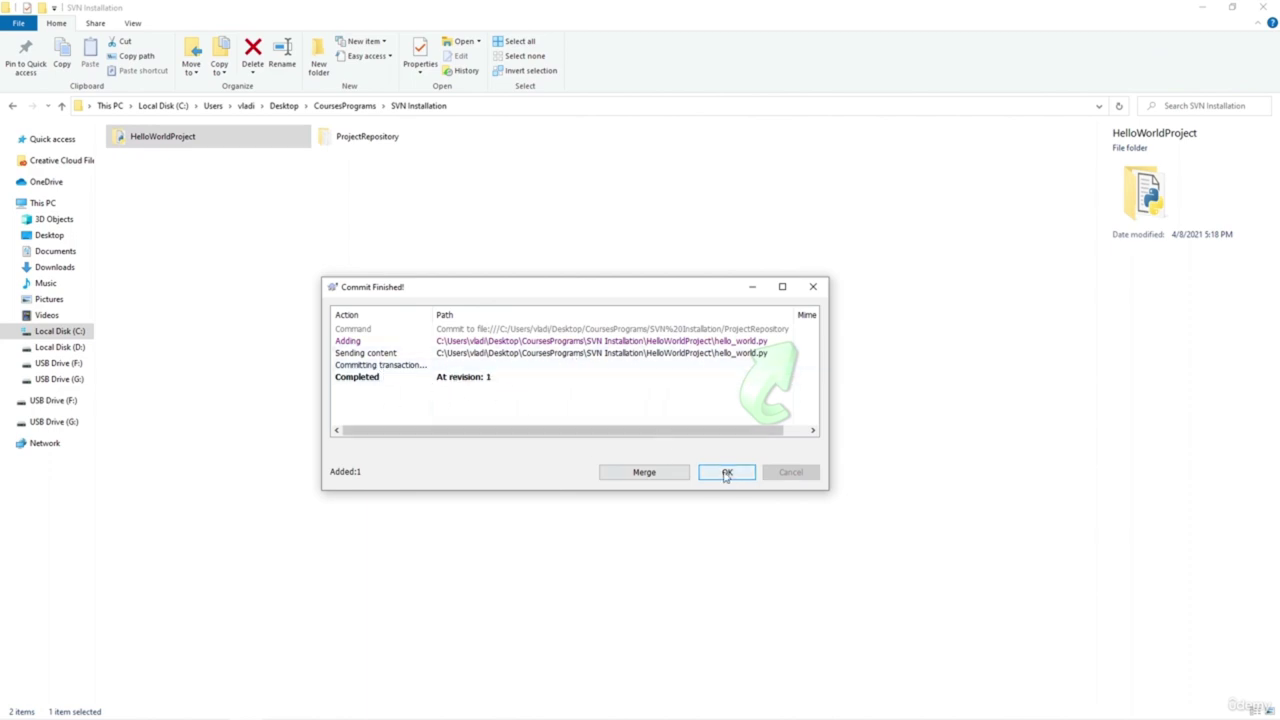
pyautogui.click(455, 379)
pyautogui.click(729, 475)
pyautogui.click(449, 328)
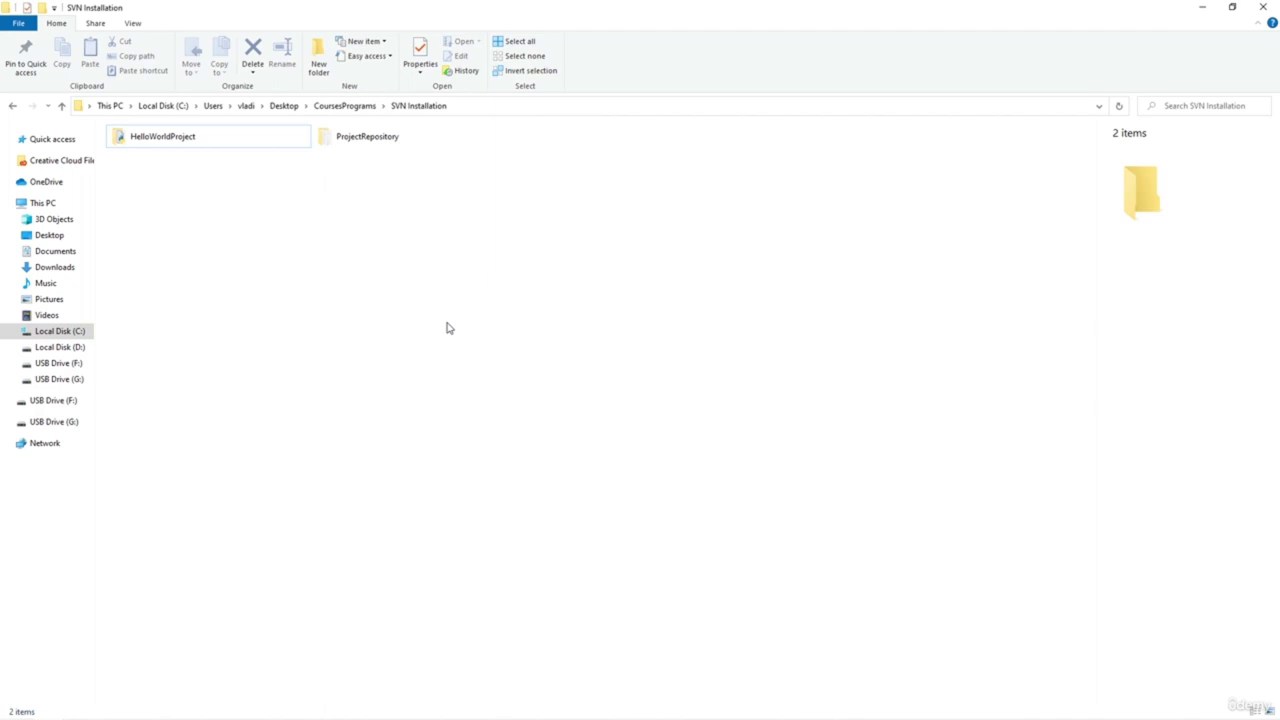
# Look at the files inside HelloWorldProject and return to the SVN Installation folder
pyautogui.doubleClick(217, 146)
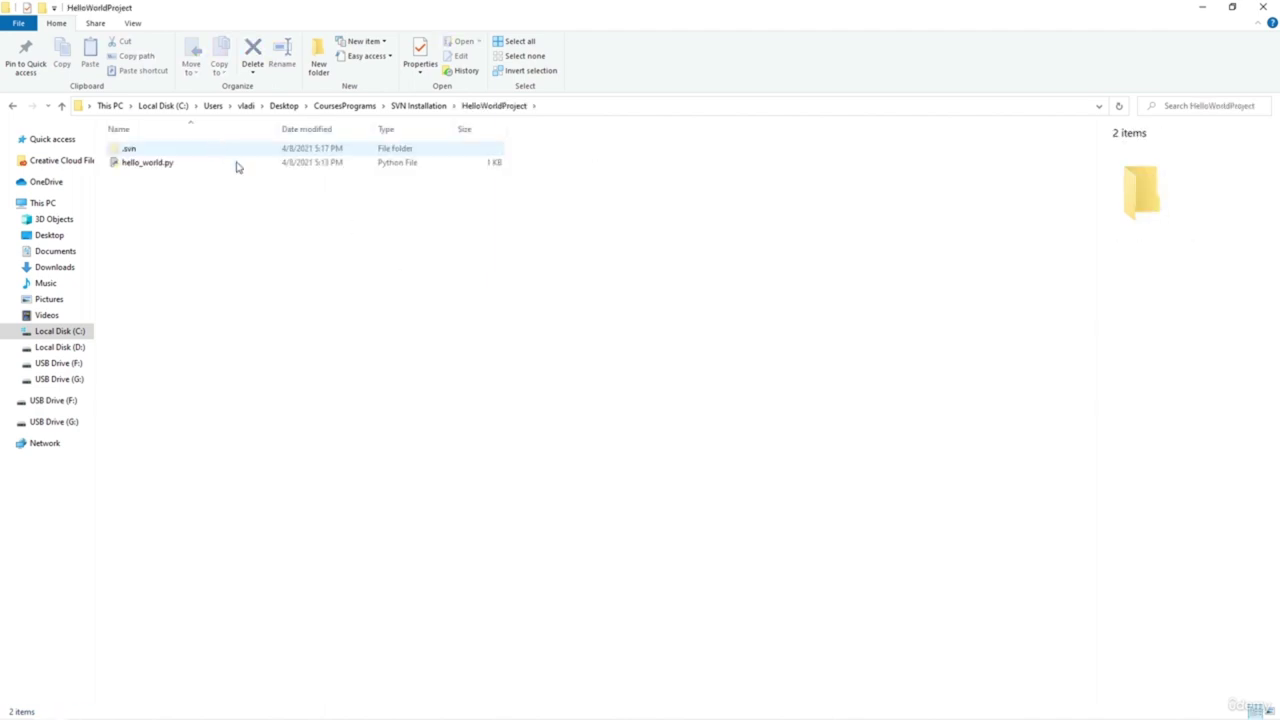
pyautogui.click(430, 108)
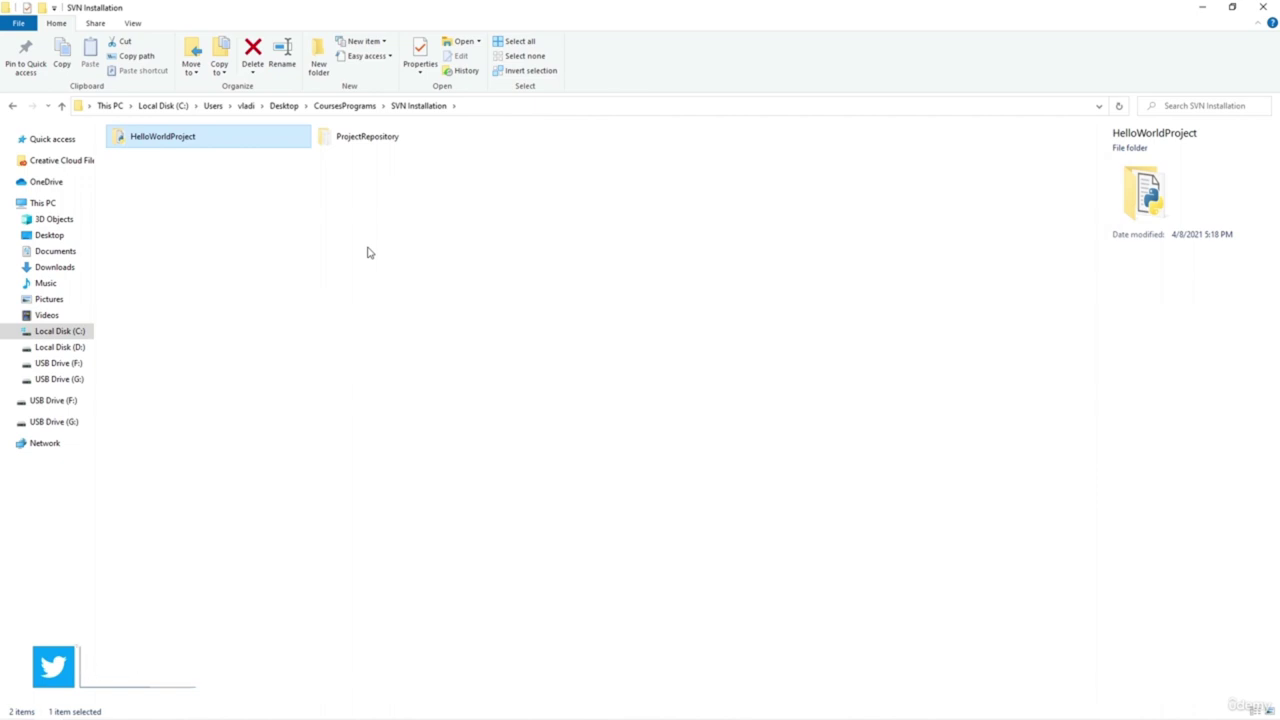
pyautogui.click(409, 277)
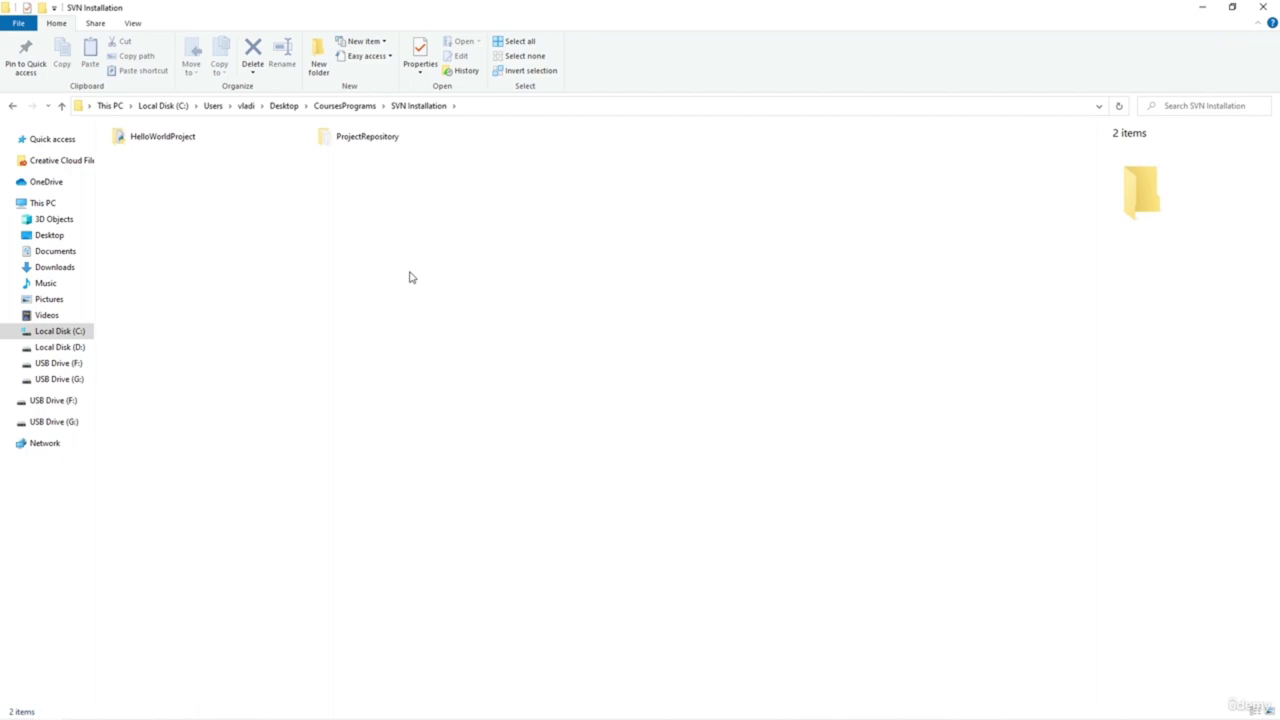
# Create a new text document in the HelloWorldProject folder and name it good_night.py, accepting the extension change
pyautogui.doubleClick(188, 148)
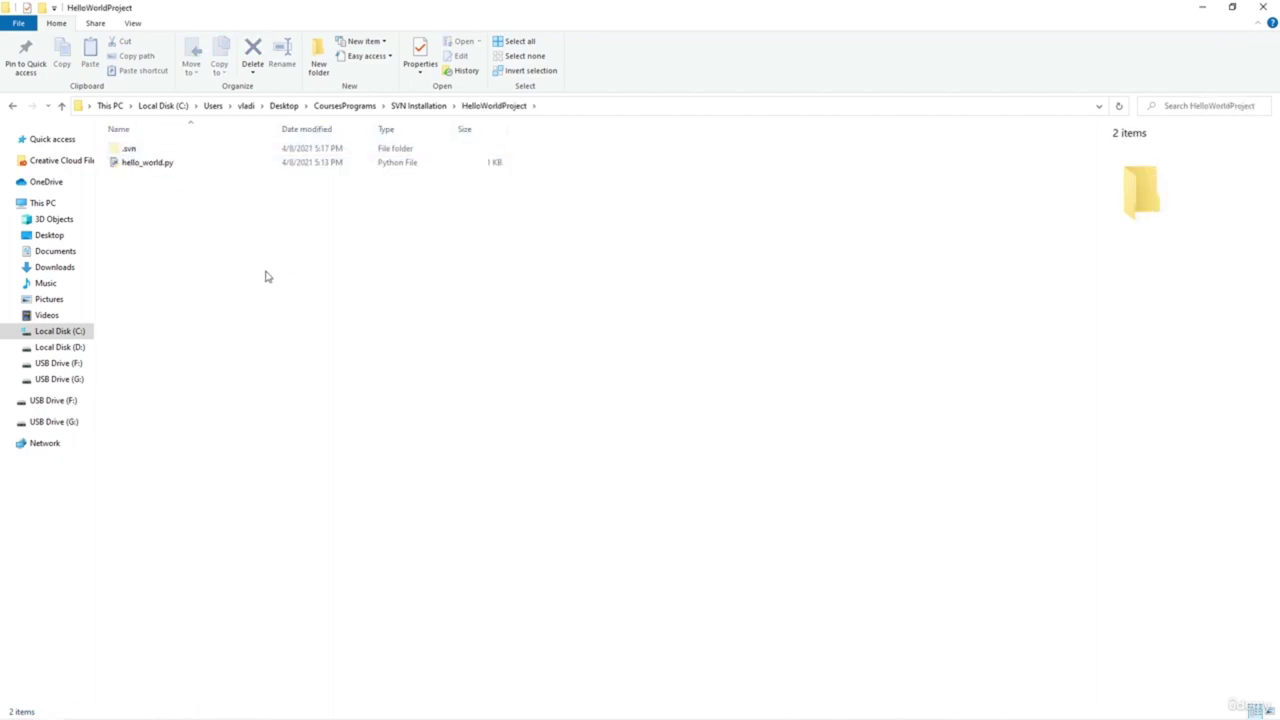
pyautogui.rightClick(211, 250)
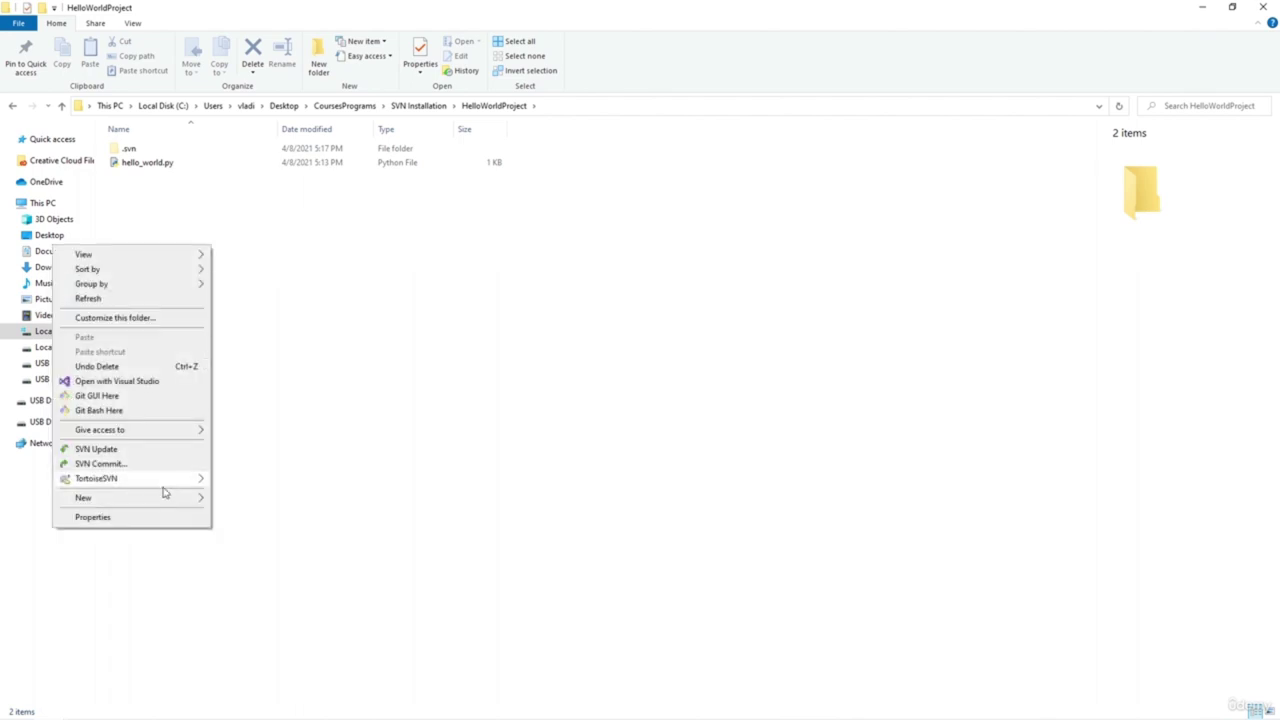
pyautogui.moveTo(163, 497)
pyautogui.click(257, 621)
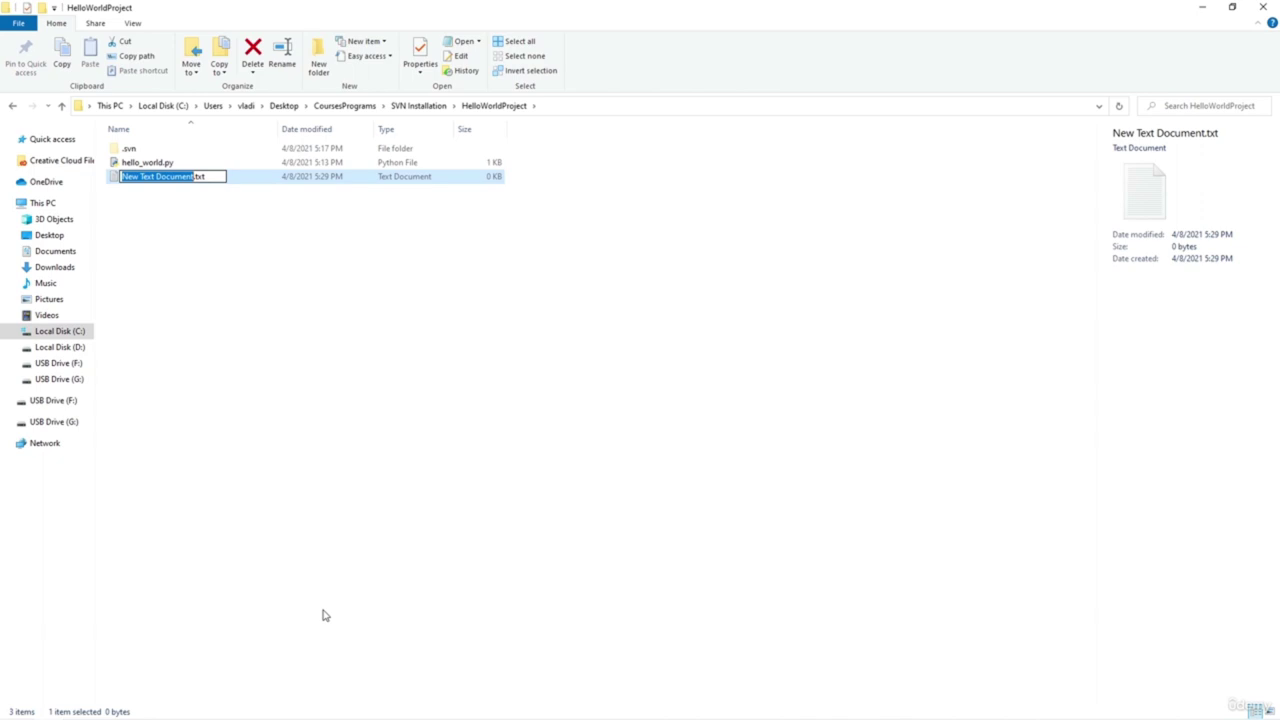
pyautogui.write('good_night')
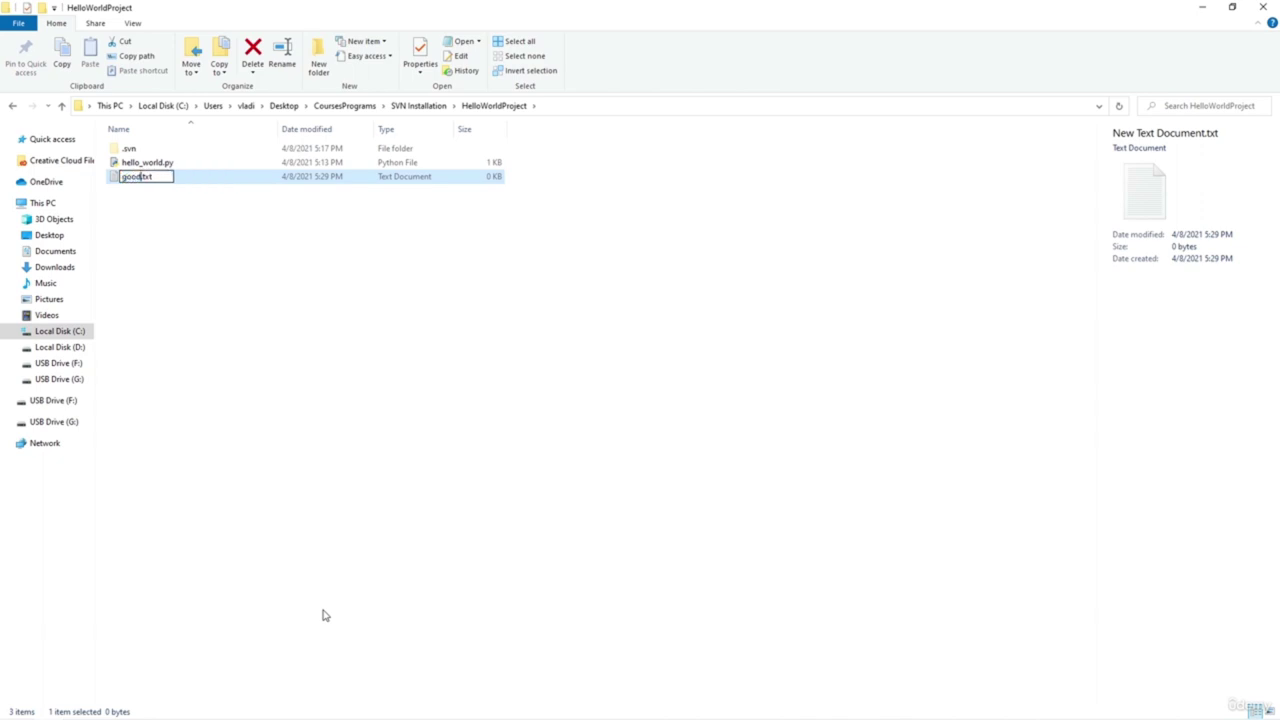
pyautogui.press('BackSpace')
pyautogui.press('BackSpace')
pyautogui.press('BackSpace')
pyautogui.write('py')
pyautogui.press('Return')
pyautogui.press('Return')
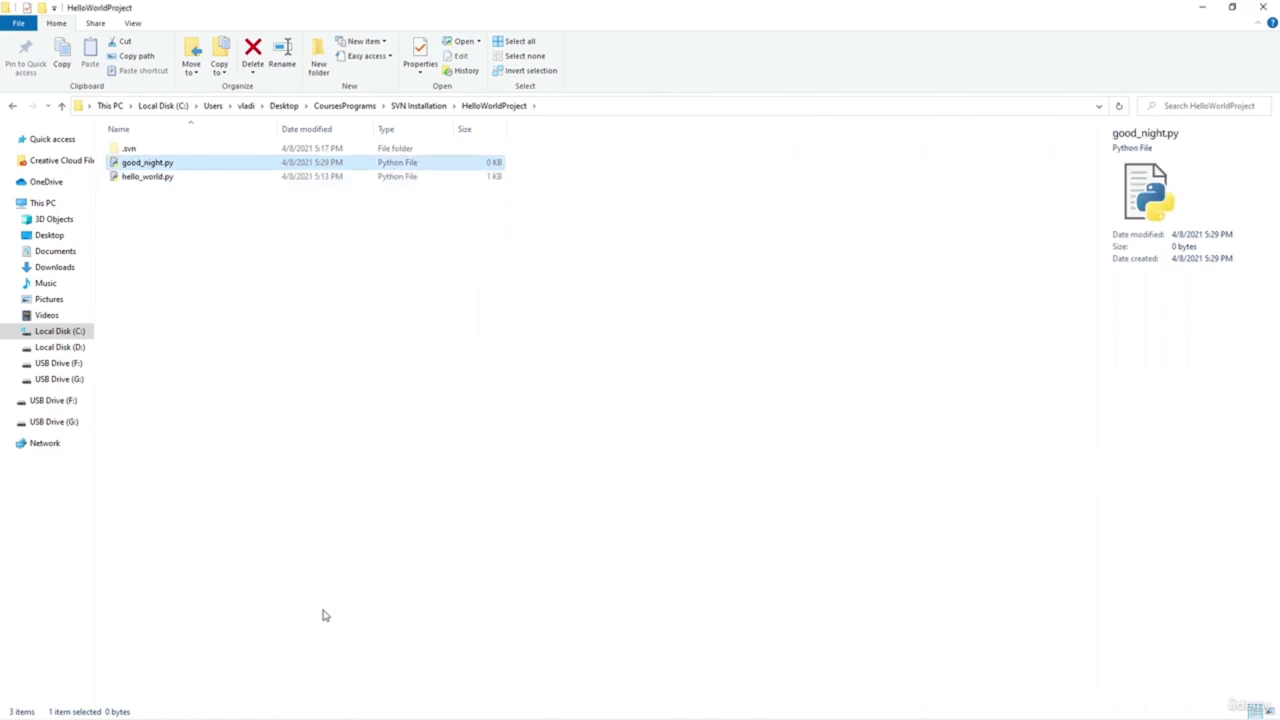
# Open good_night.py for editing in Notepad++ and maximize the editor window
pyautogui.rightClick(149, 165)
pyautogui.click(117, 271)
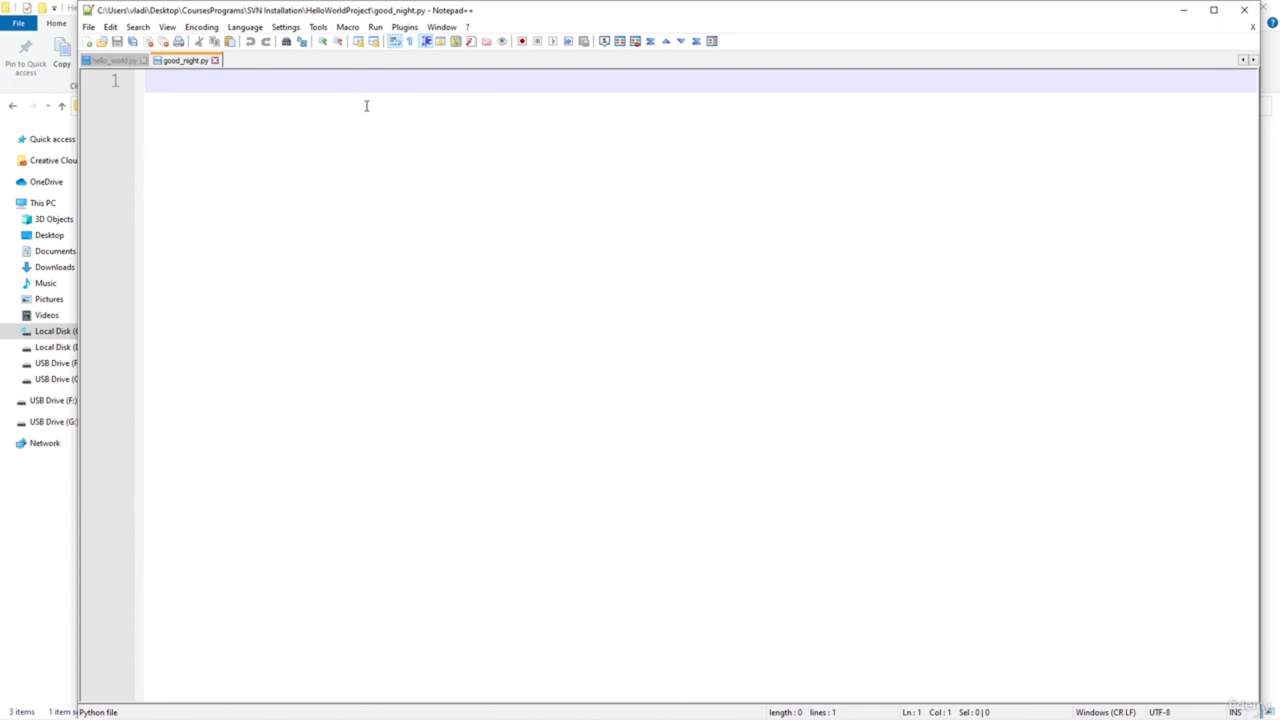
pyautogui.moveTo(880, 23); pyautogui.dragTo(880, 129)
pyautogui.doubleClick(1210, 111)
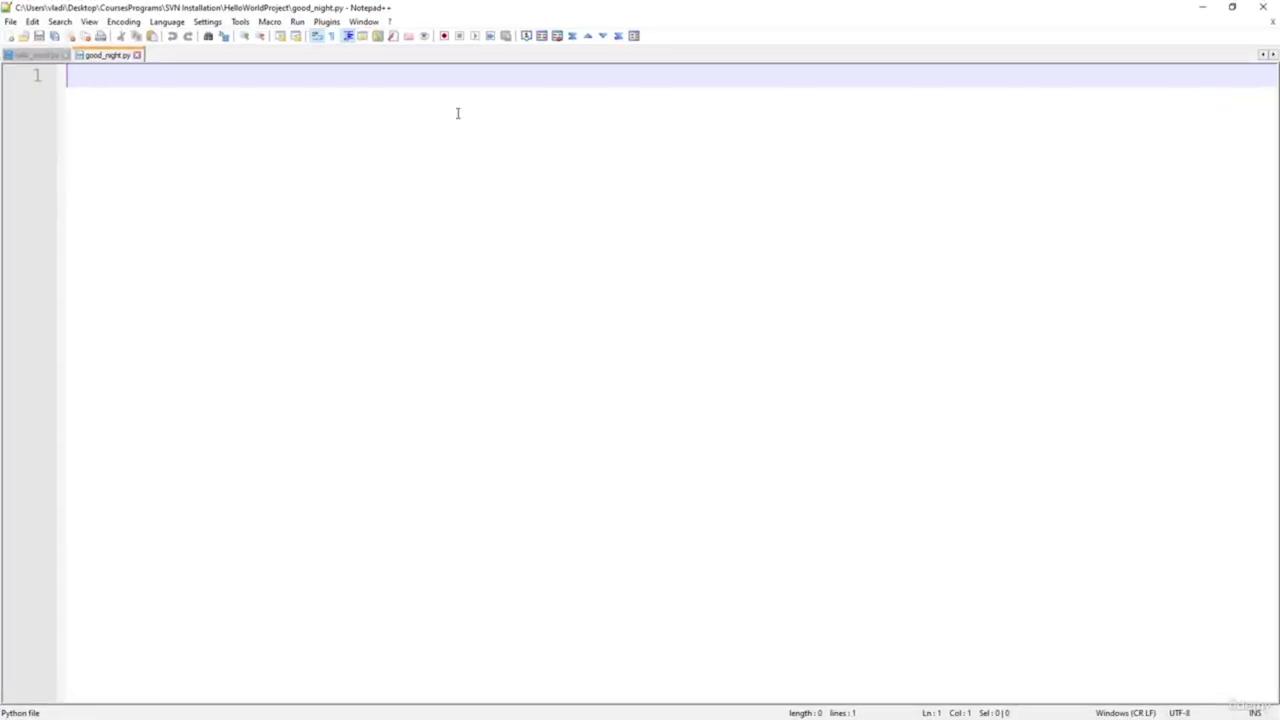
# Write the line print("Have a good night :)") in good_night.py, then save the file and close the editor
pyautogui.write('print("')
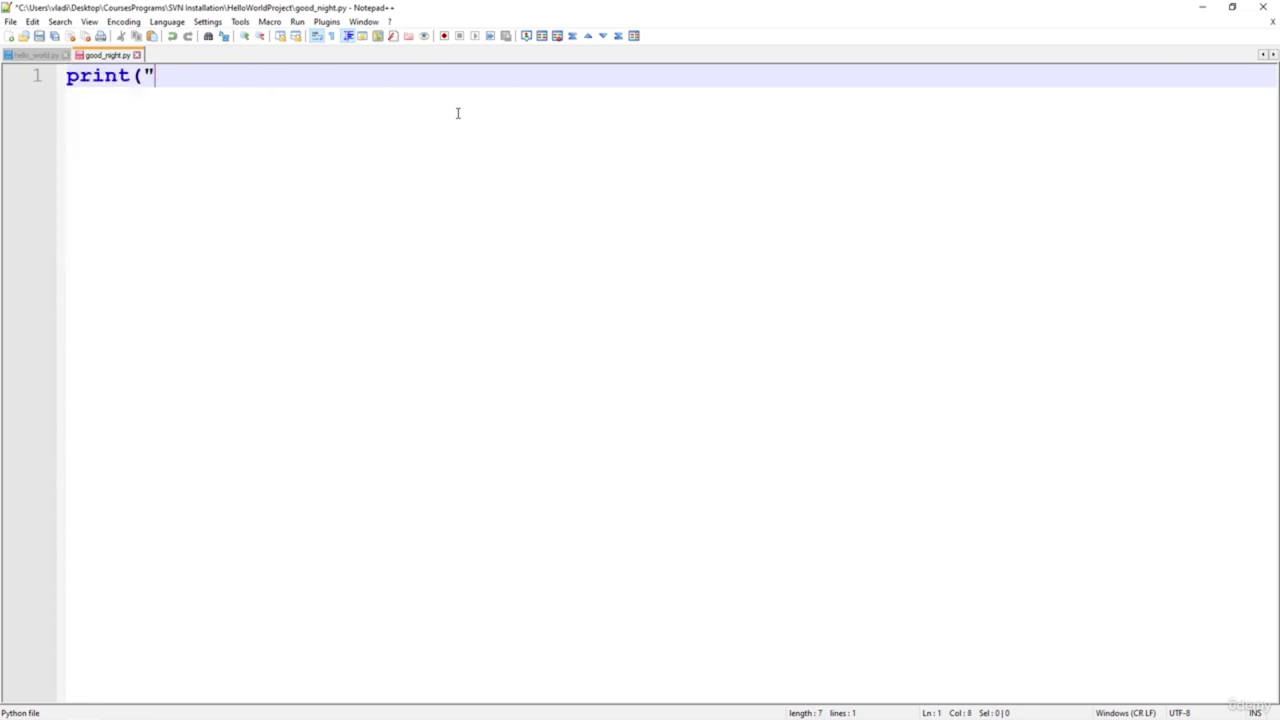
pyautogui.write('Have a good night')
pyautogui.press('BackSpace')
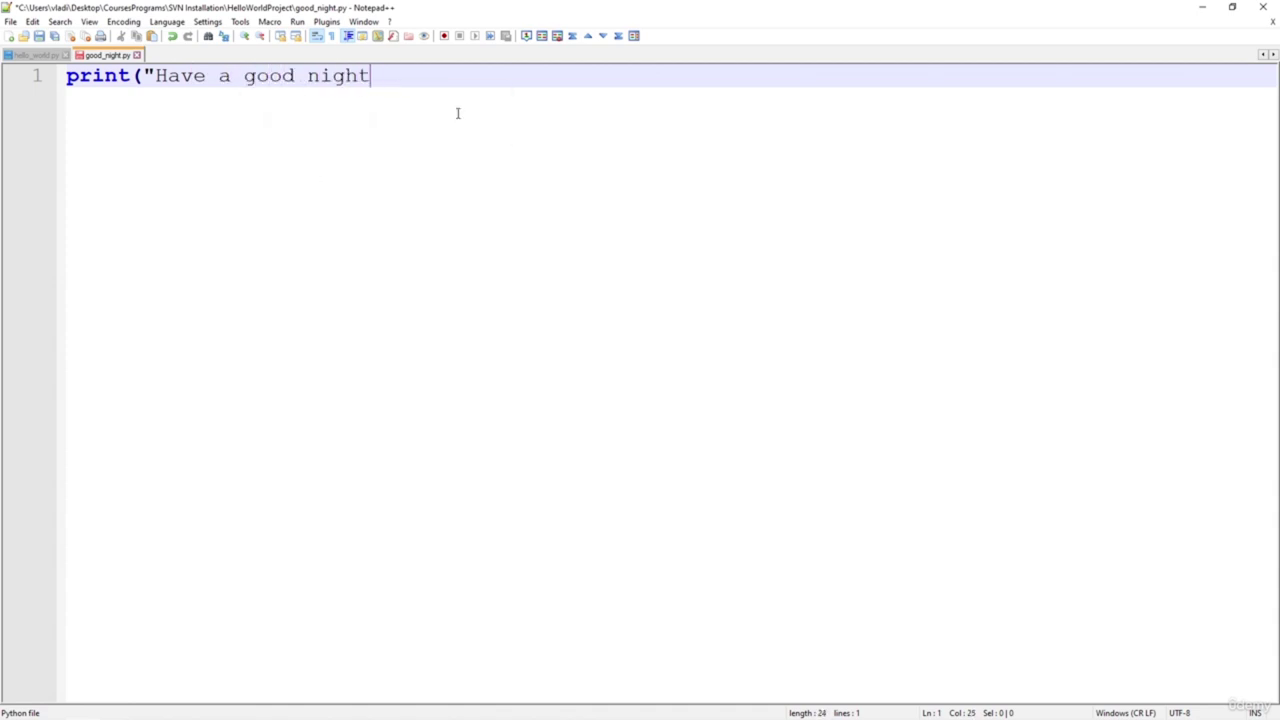
pyautogui.write(':)"')
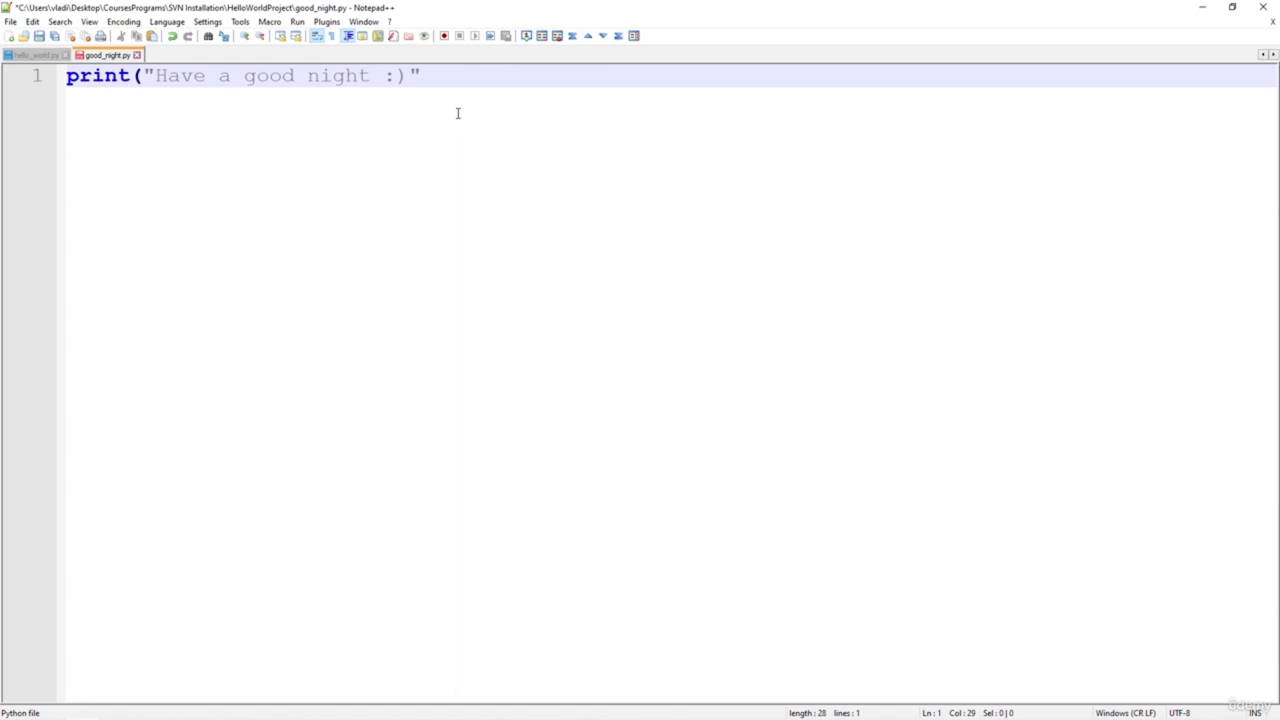
pyautogui.write(')')
pyautogui.hotkey('ctrl', 's')
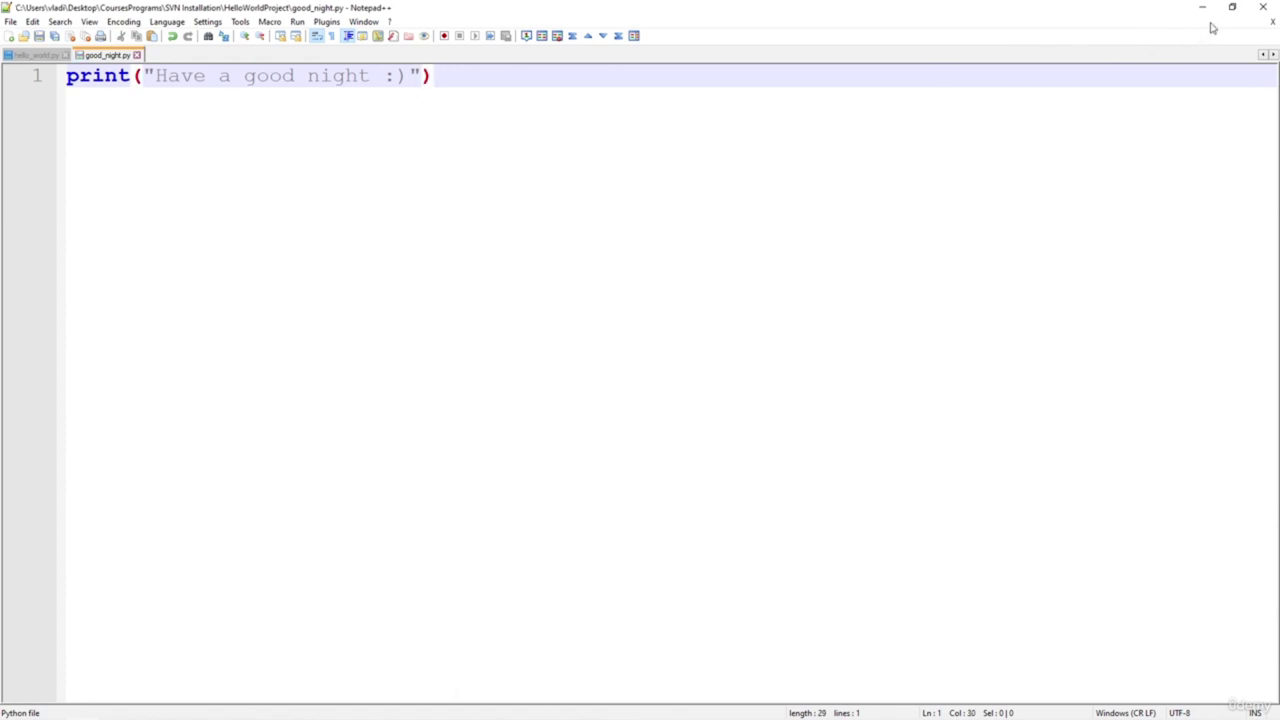
pyautogui.click(1262, 8)
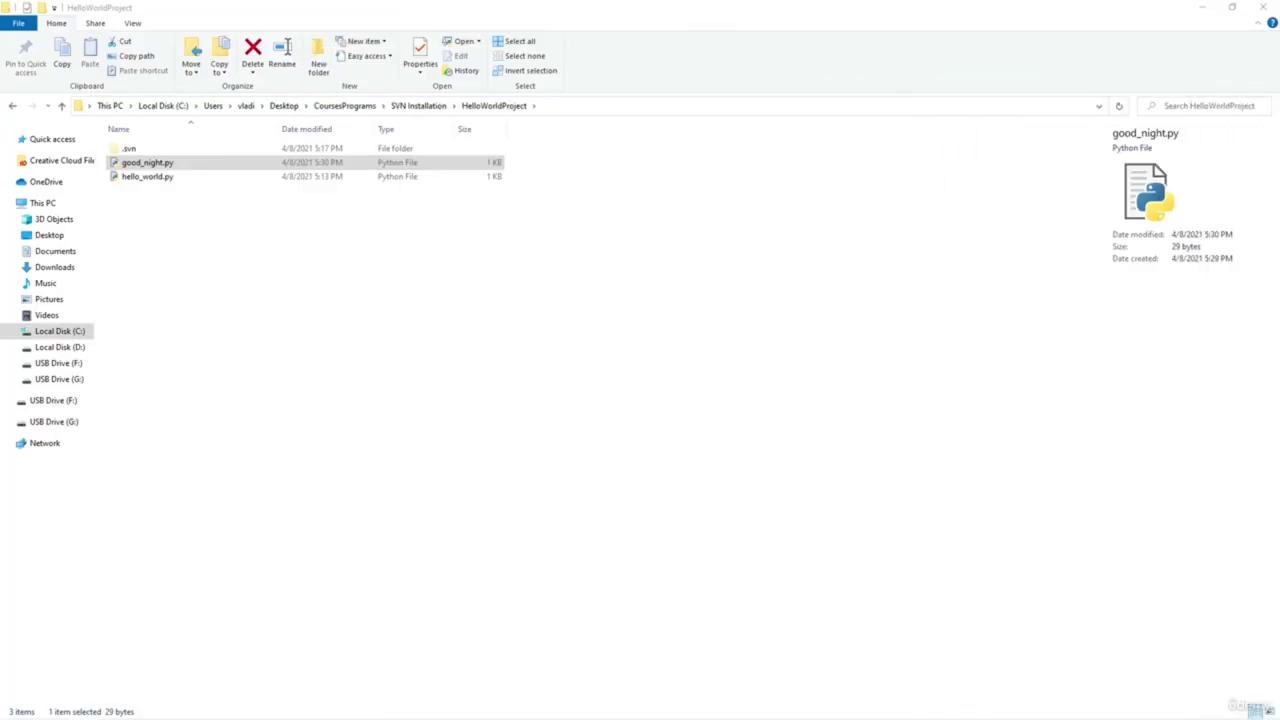
# Refresh the HelloWorldProject folder view and go back up to the SVN Installation folder
pyautogui.click(440, 292)
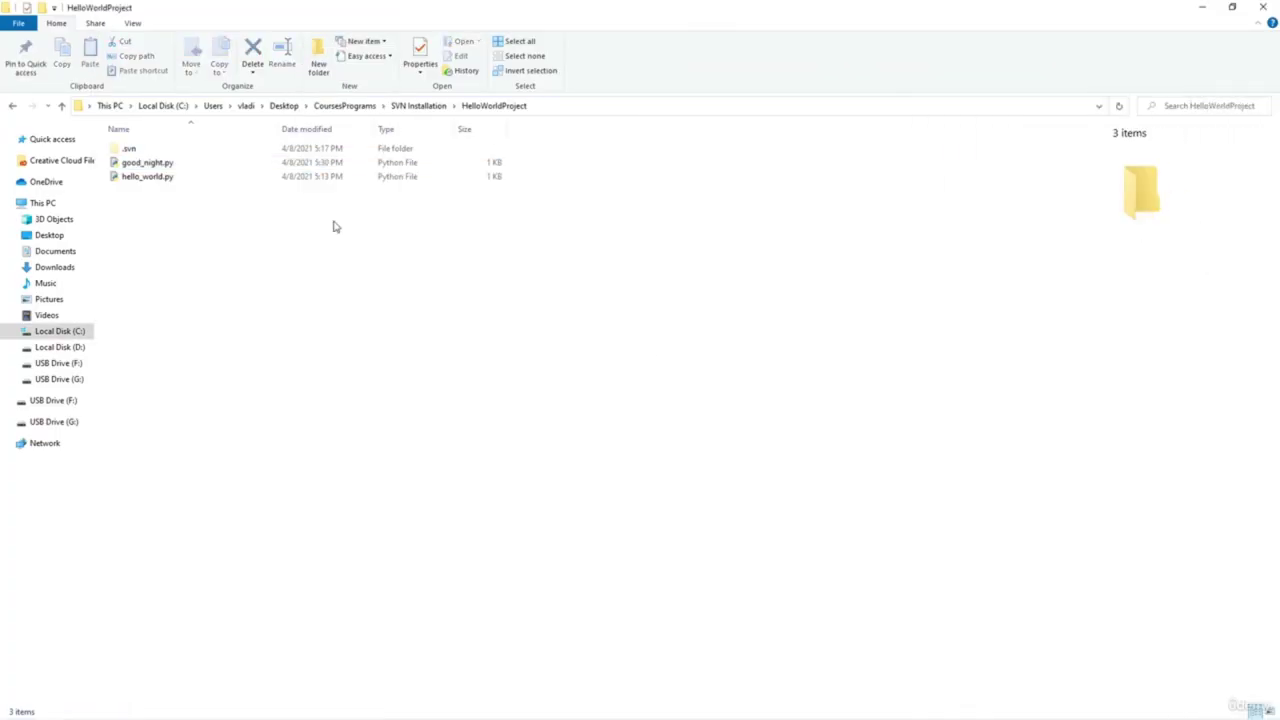
pyautogui.rightClick(234, 237)
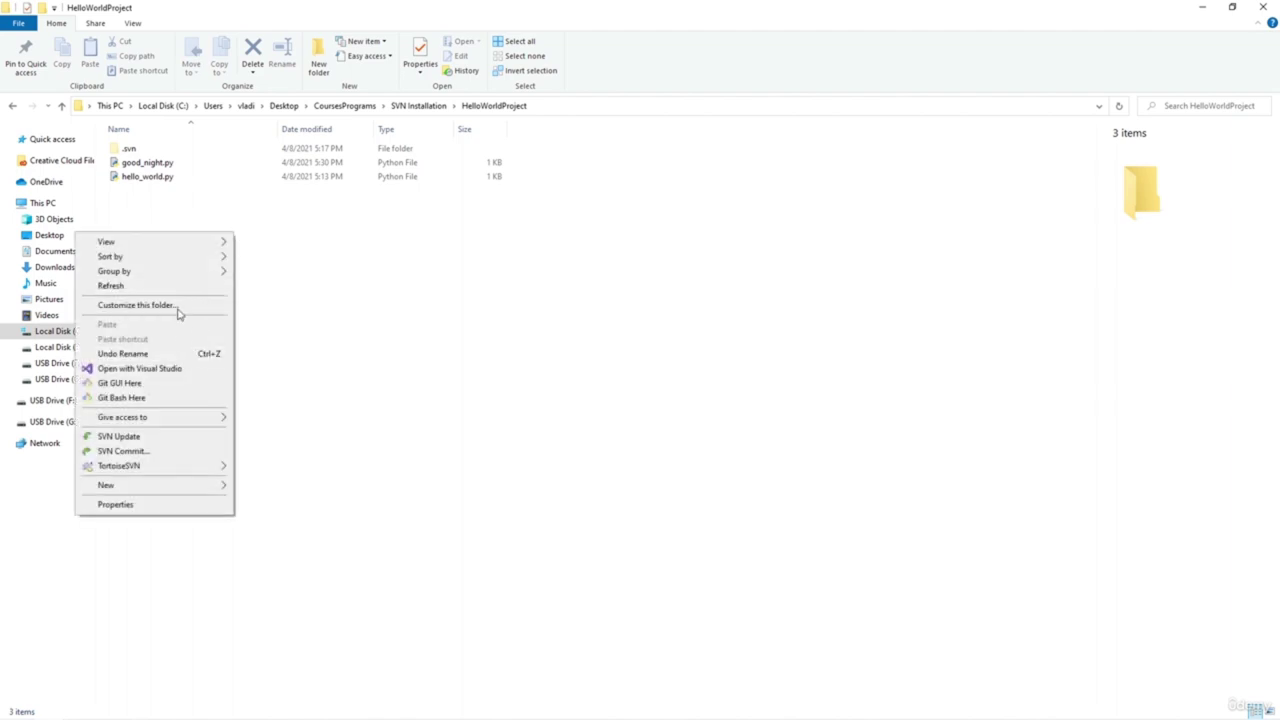
pyautogui.click(226, 285)
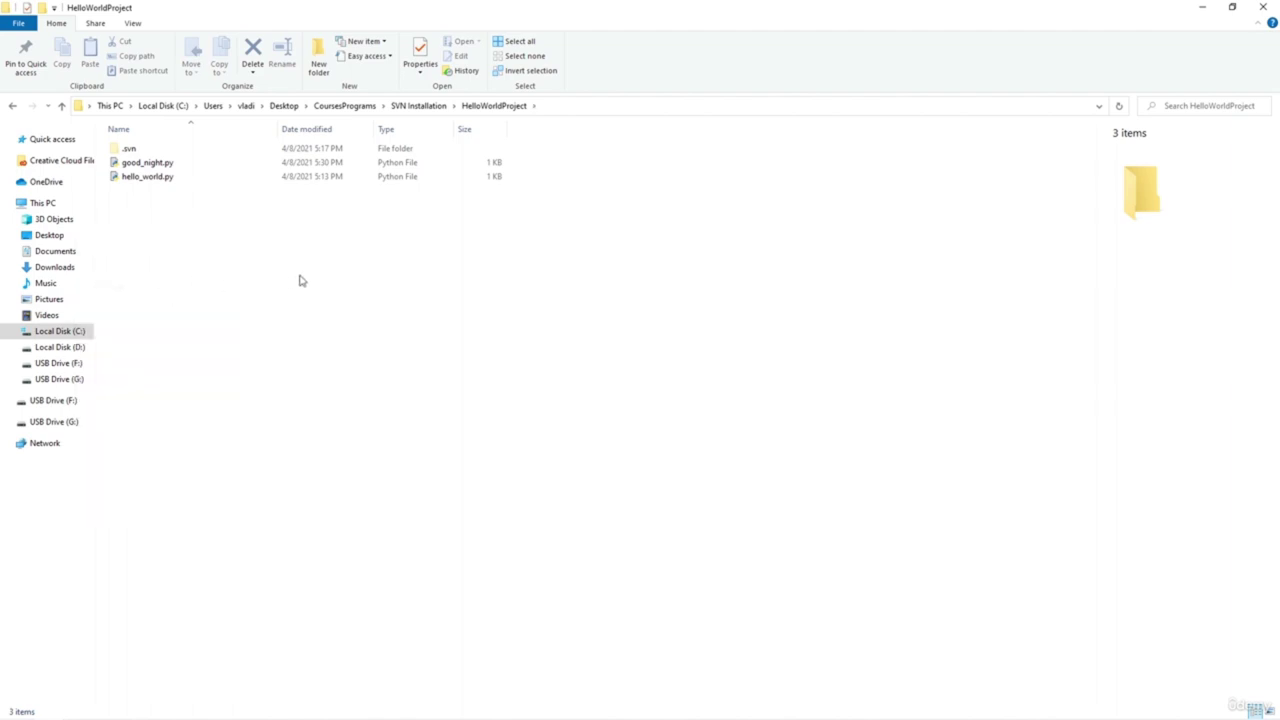
pyautogui.click(418, 106)
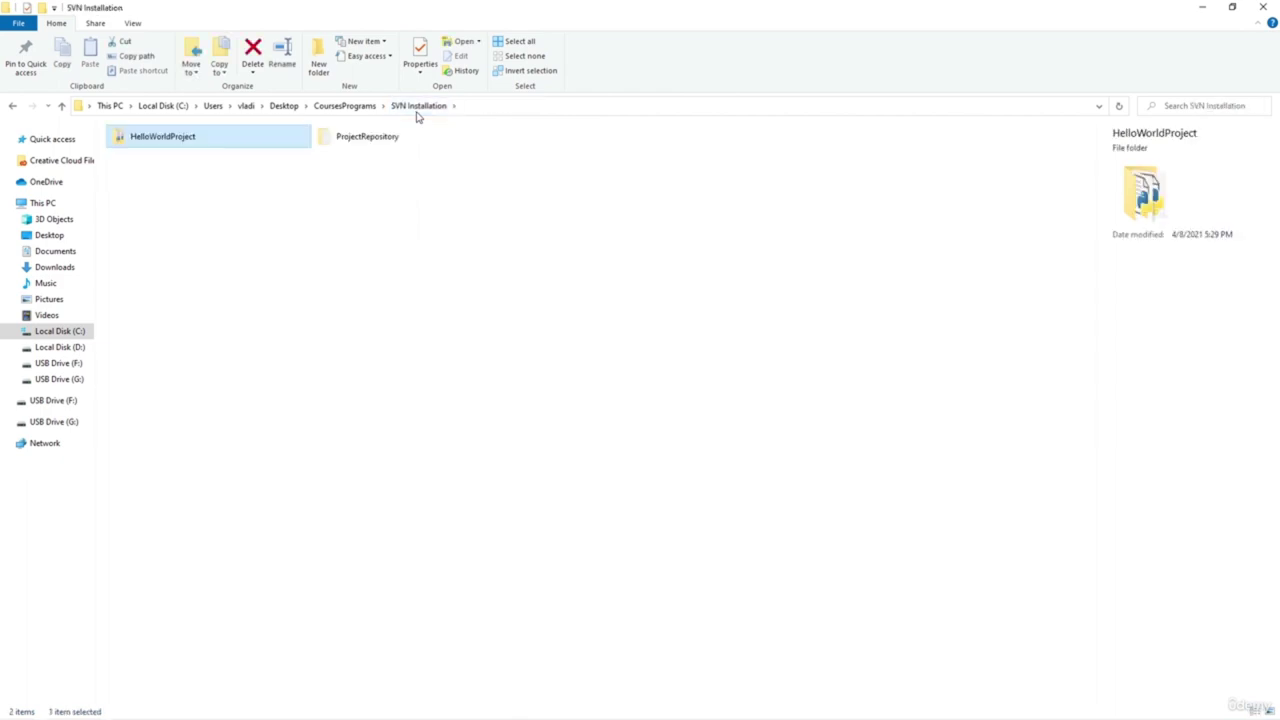
# Show the SVN log of the HelloWorldProject folder, review the revision's author, date, message and changed path, and close the log
pyautogui.rightClick(196, 139)
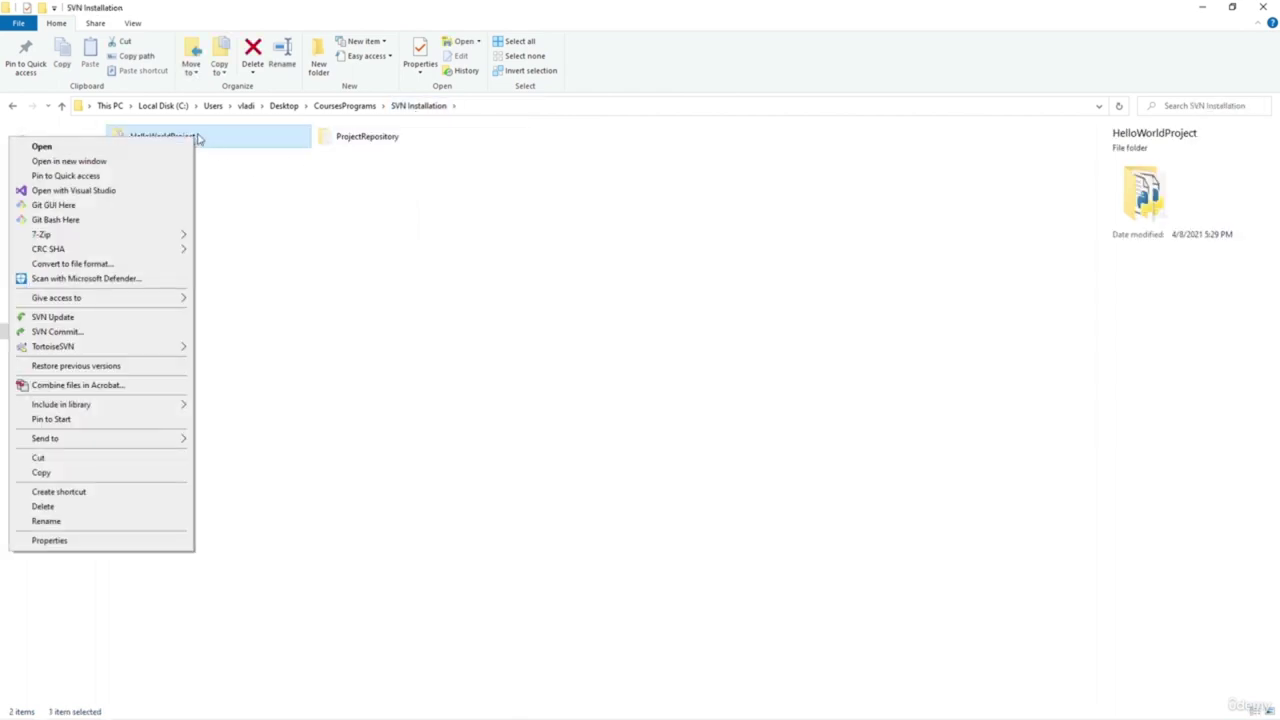
pyautogui.moveTo(129, 347)
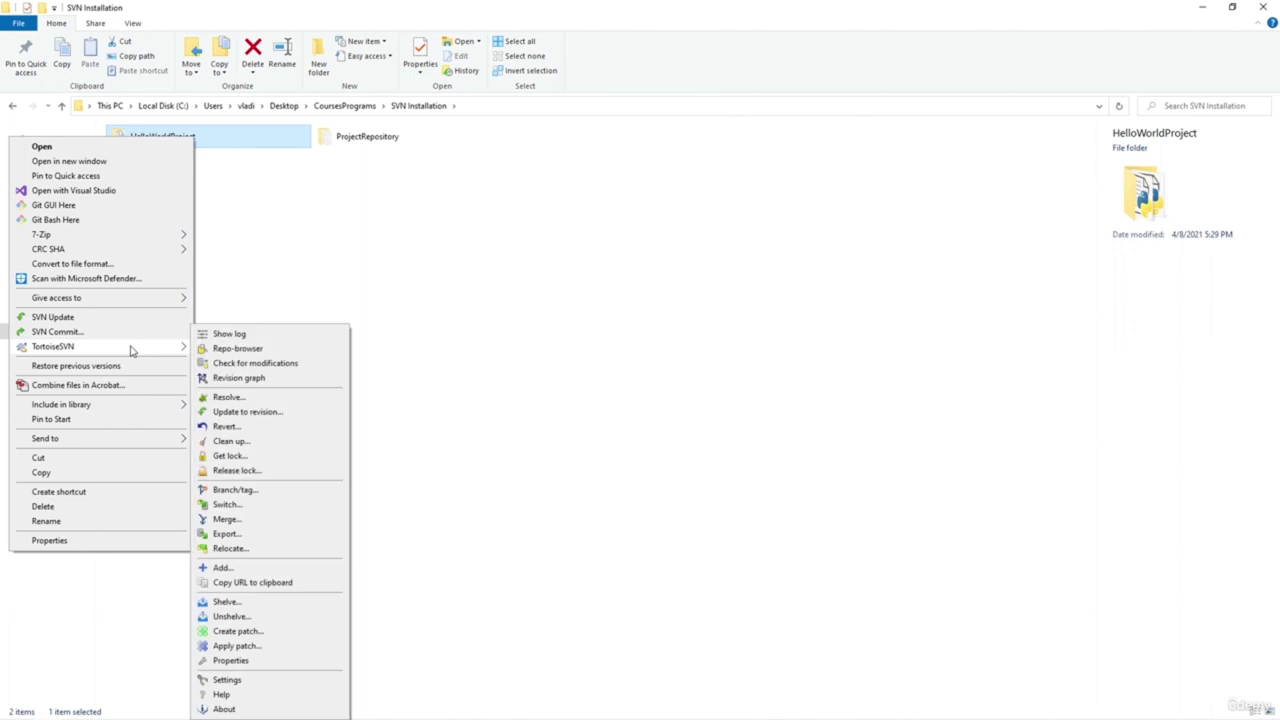
pyautogui.click(256, 341)
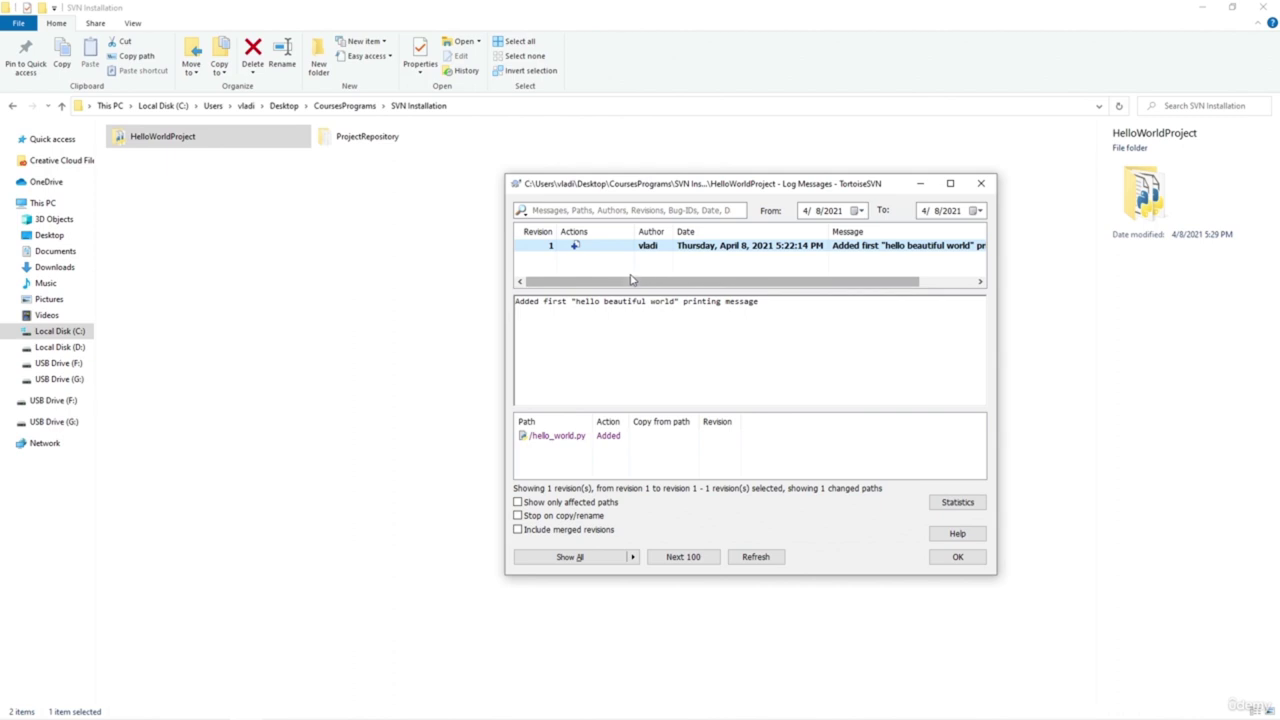
pyautogui.moveTo(576, 252)
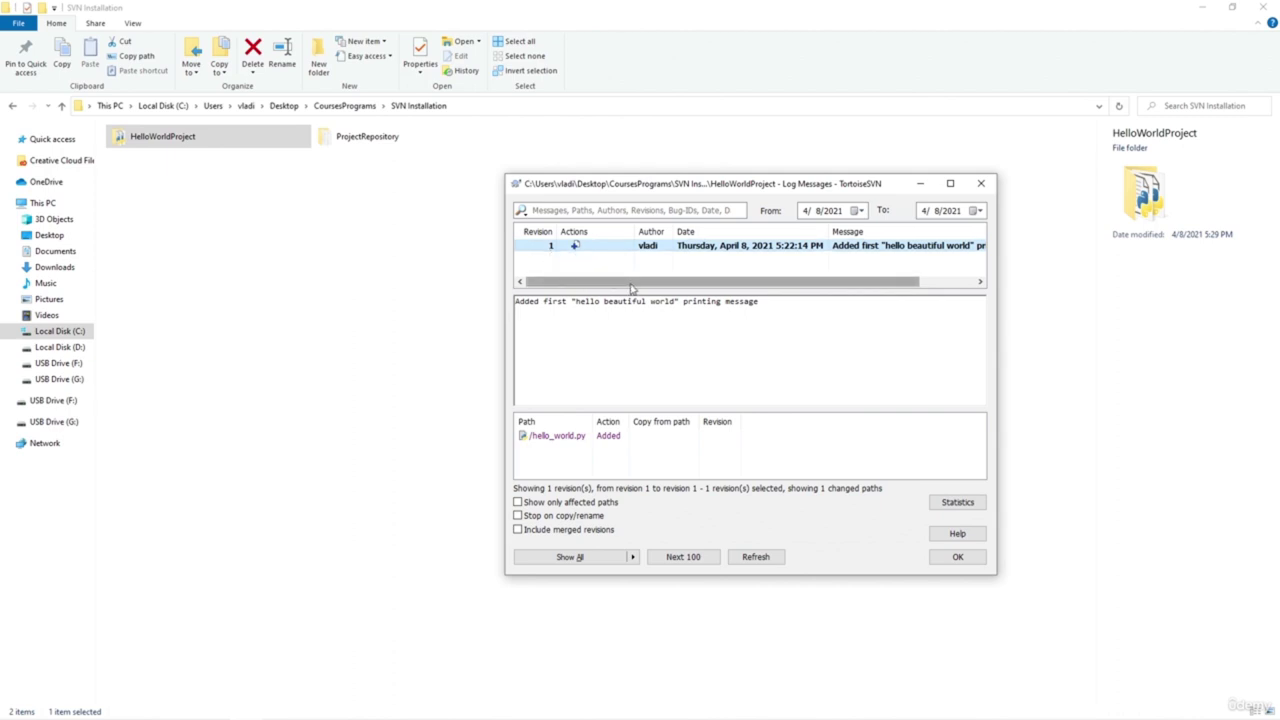
pyautogui.moveTo(631, 288); pyautogui.dragTo(705, 284)
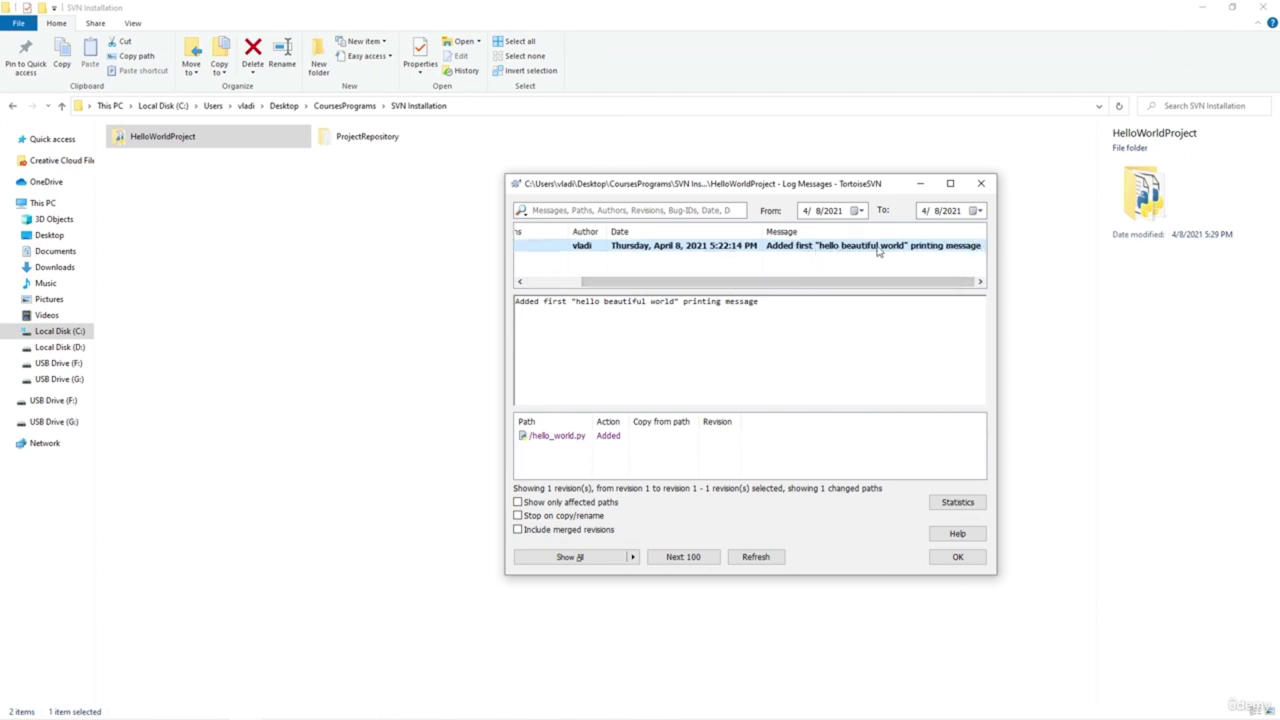
pyautogui.moveTo(897, 286); pyautogui.dragTo(762, 288)
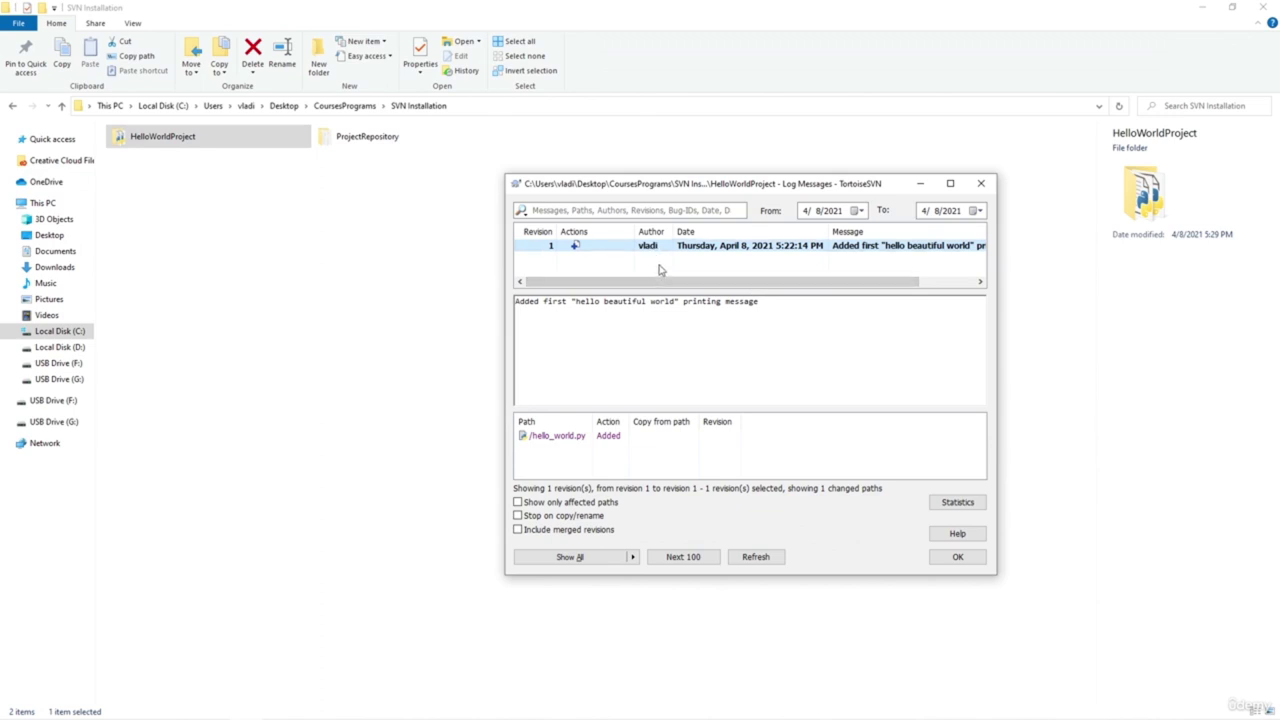
pyautogui.click(607, 312)
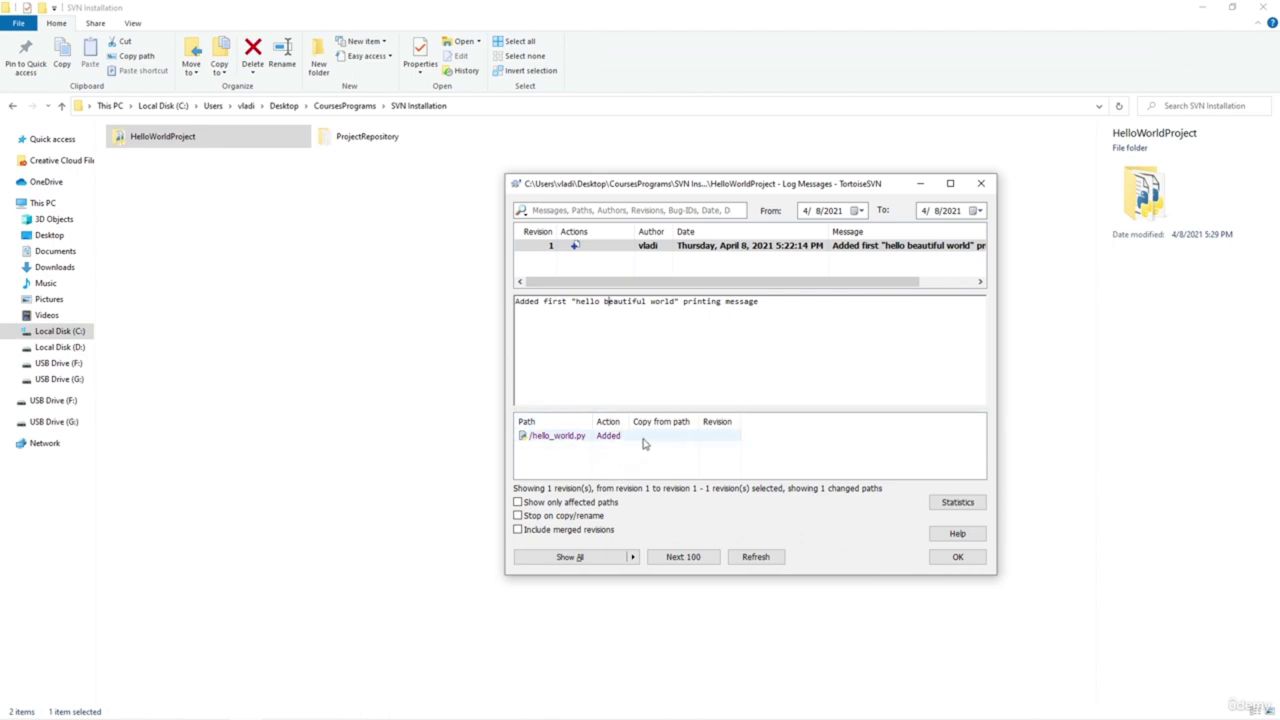
pyautogui.click(977, 191)
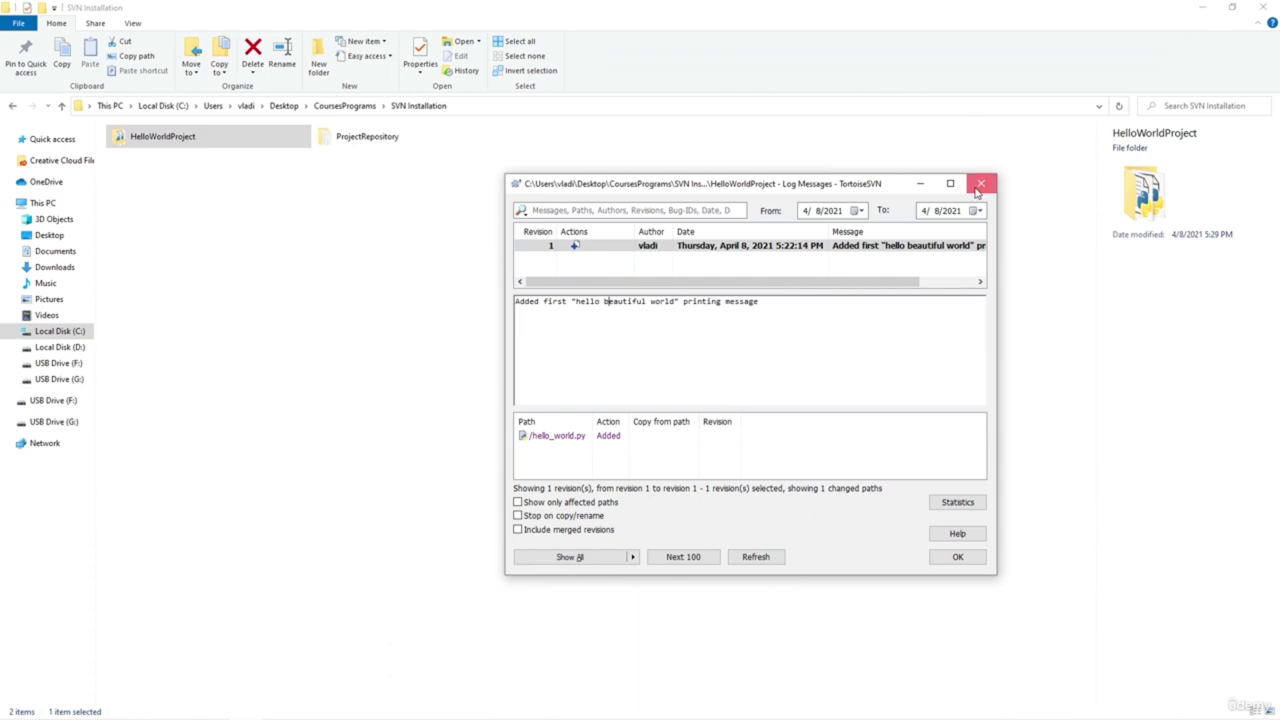
# Check the HelloWorldProject working copy for modifications, review the listed file's status, and close the report
pyautogui.rightClick(162, 142)
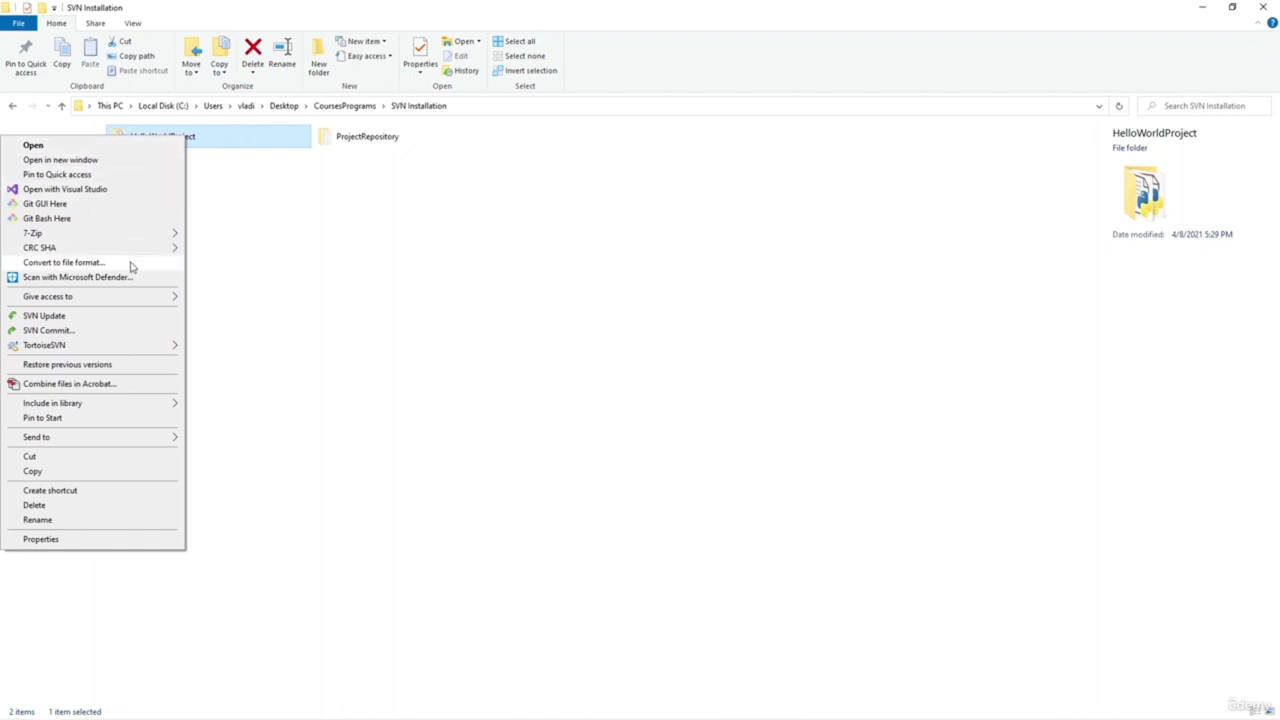
pyautogui.moveTo(126, 344)
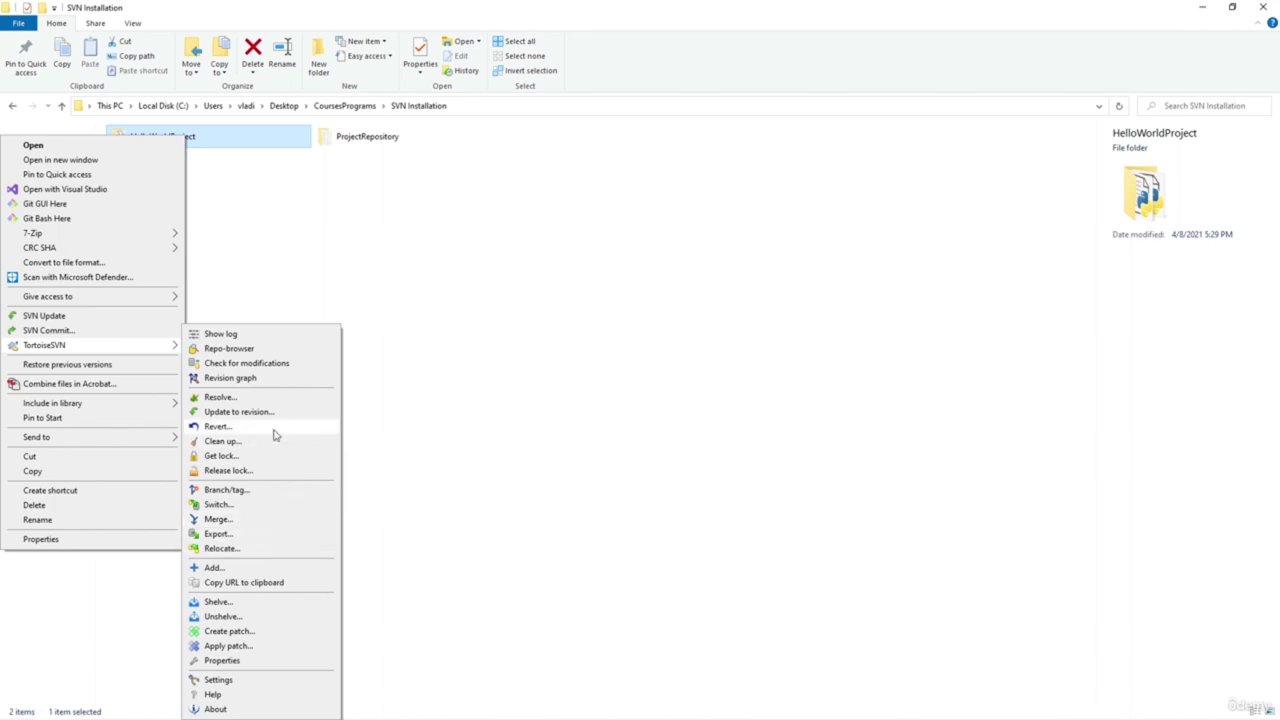
pyautogui.click(246, 363)
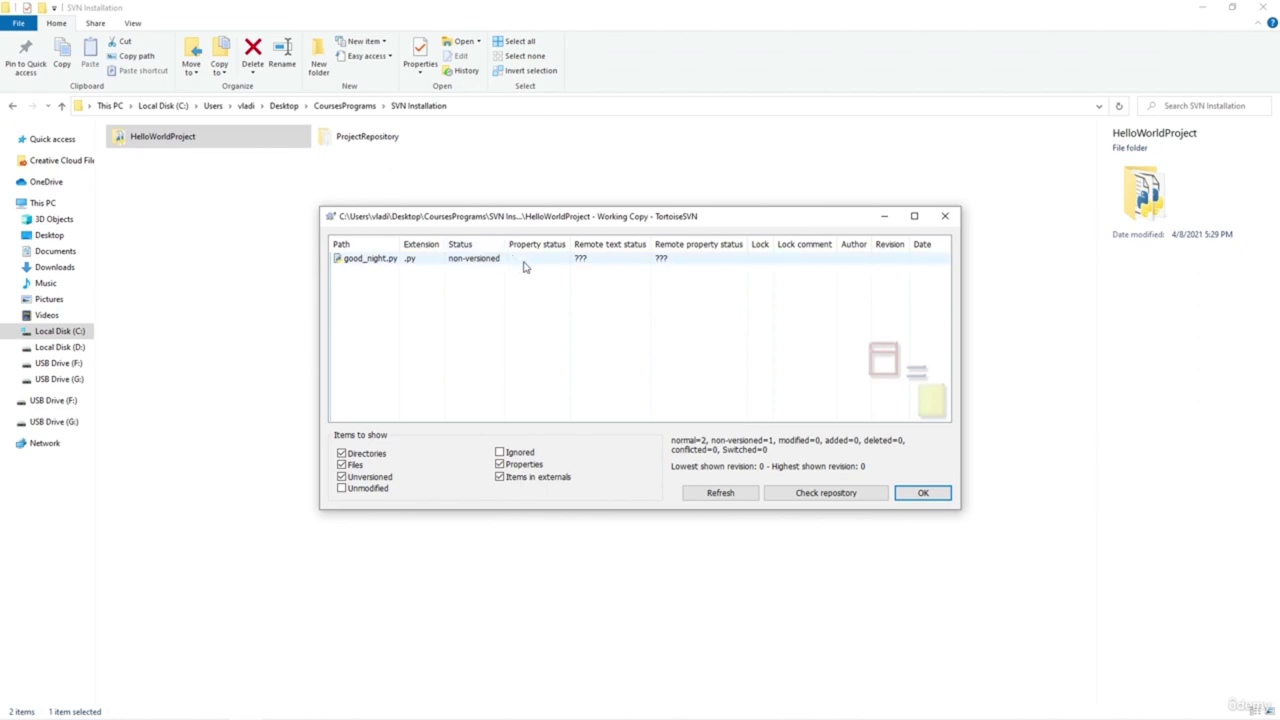
pyautogui.click(920, 493)
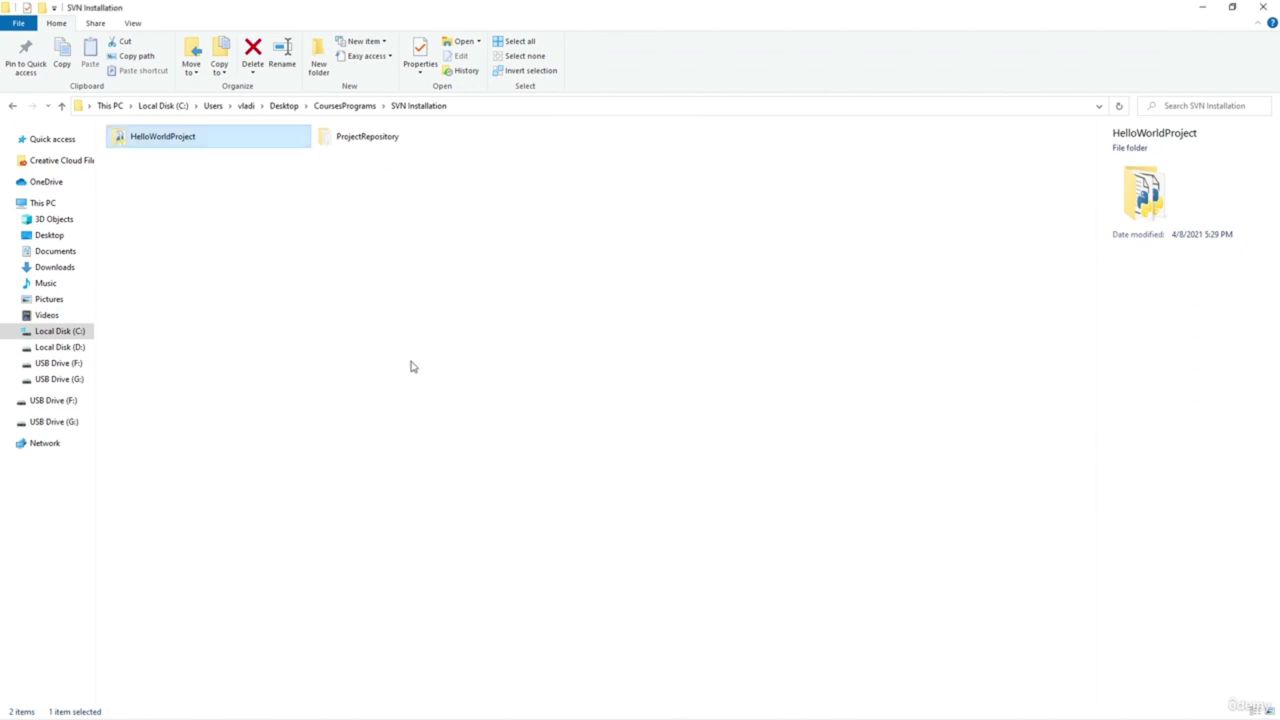
# Add good_night.py in HelloWorldProject to SVN version control with auto-properties enabled and close the completion report
pyautogui.rightClick(180, 146)
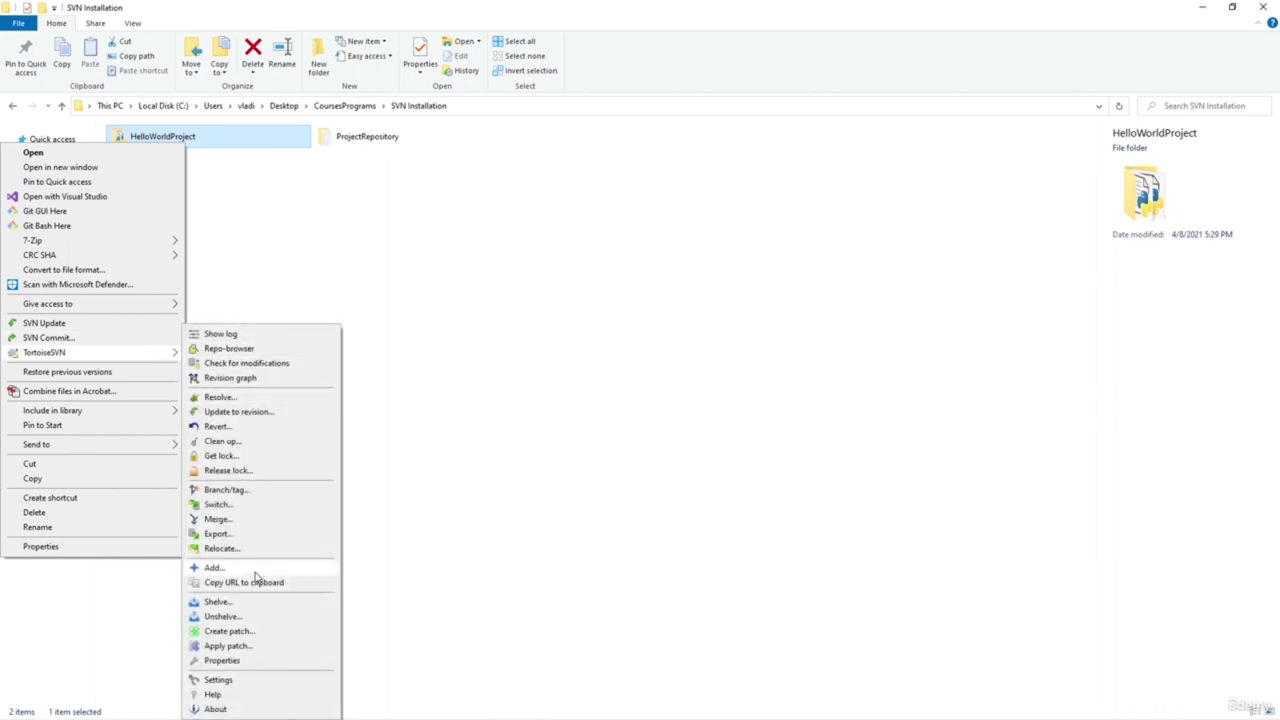
pyautogui.click(258, 568)
pyautogui.moveTo(588, 286); pyautogui.dragTo(620, 260)
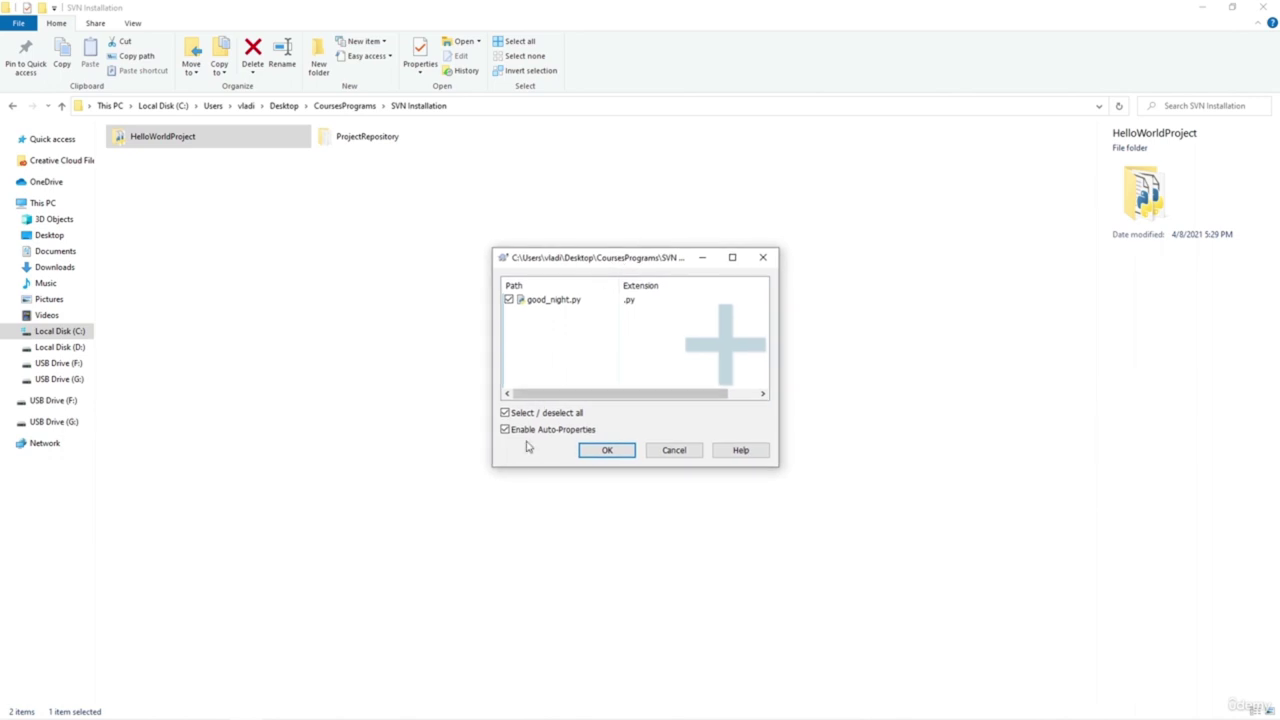
pyautogui.moveTo(493, 467); pyautogui.dragTo(430, 514)
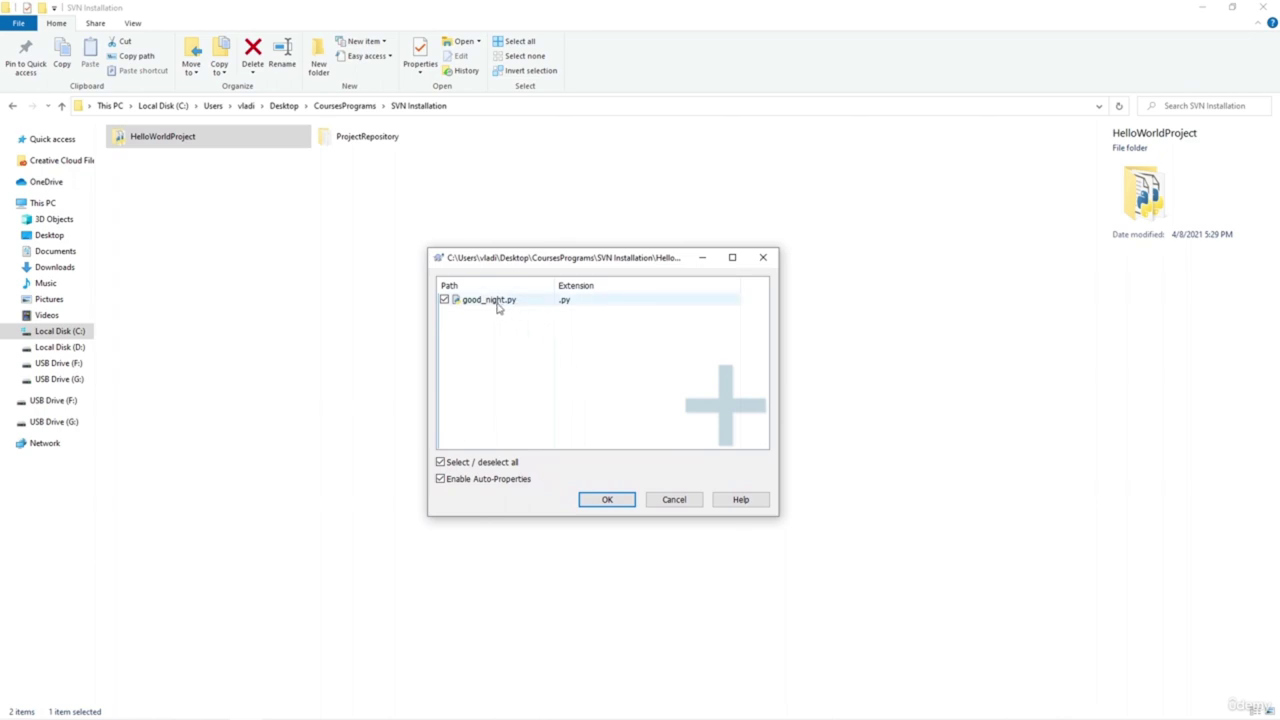
pyautogui.click(607, 499)
pyautogui.click(718, 472)
pyautogui.click(249, 209)
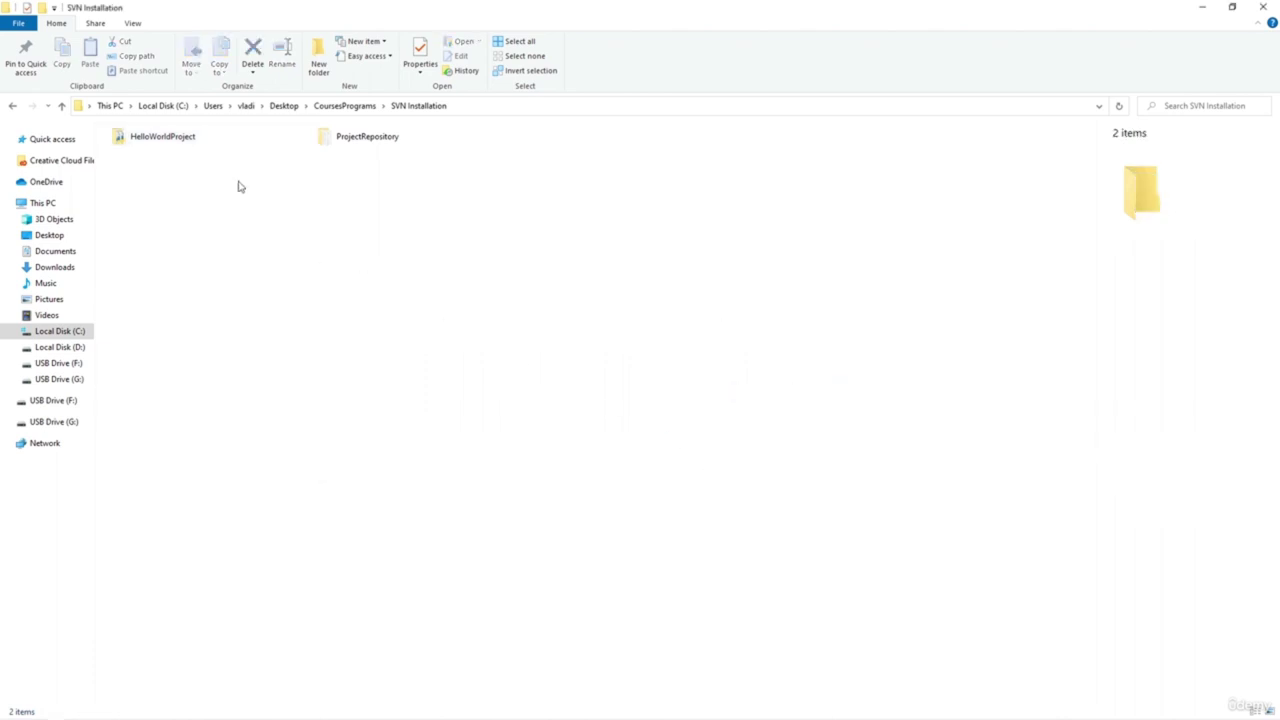
# Commit good_night.py from HelloWorldProject with the message 'Added a "good night" message' and close the completion report
pyautogui.rightClick(171, 146)
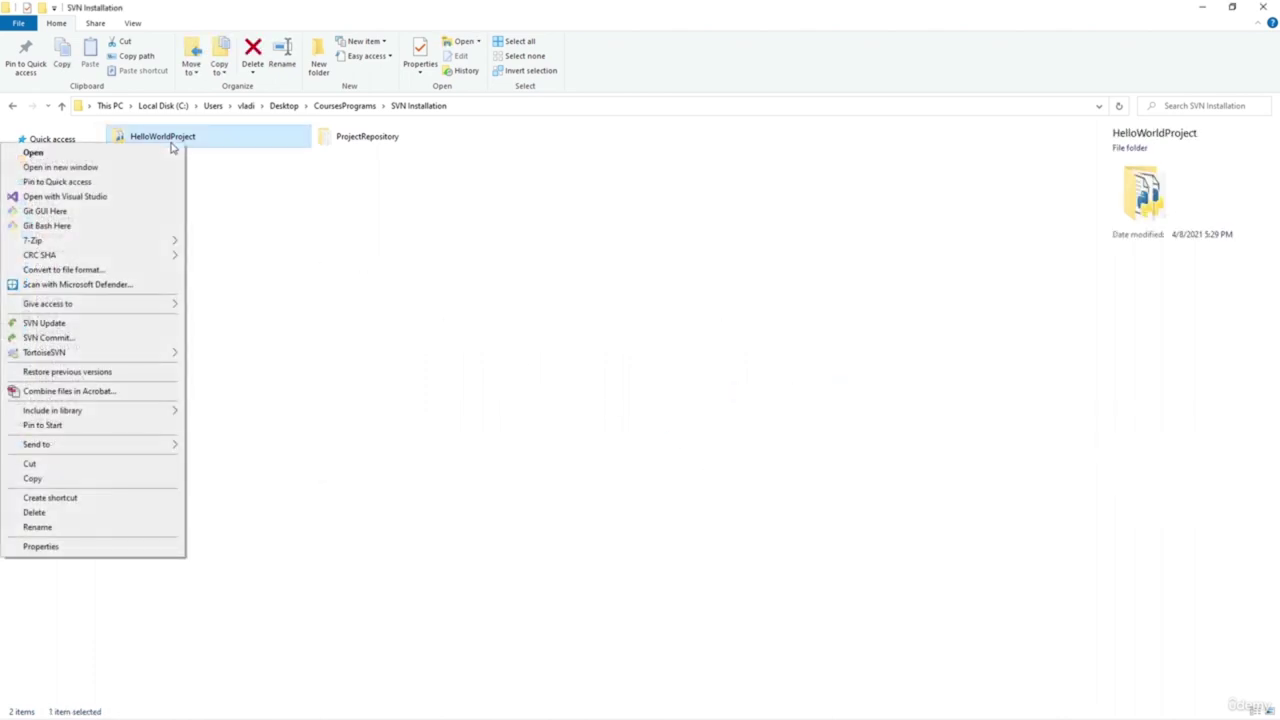
pyautogui.click(134, 338)
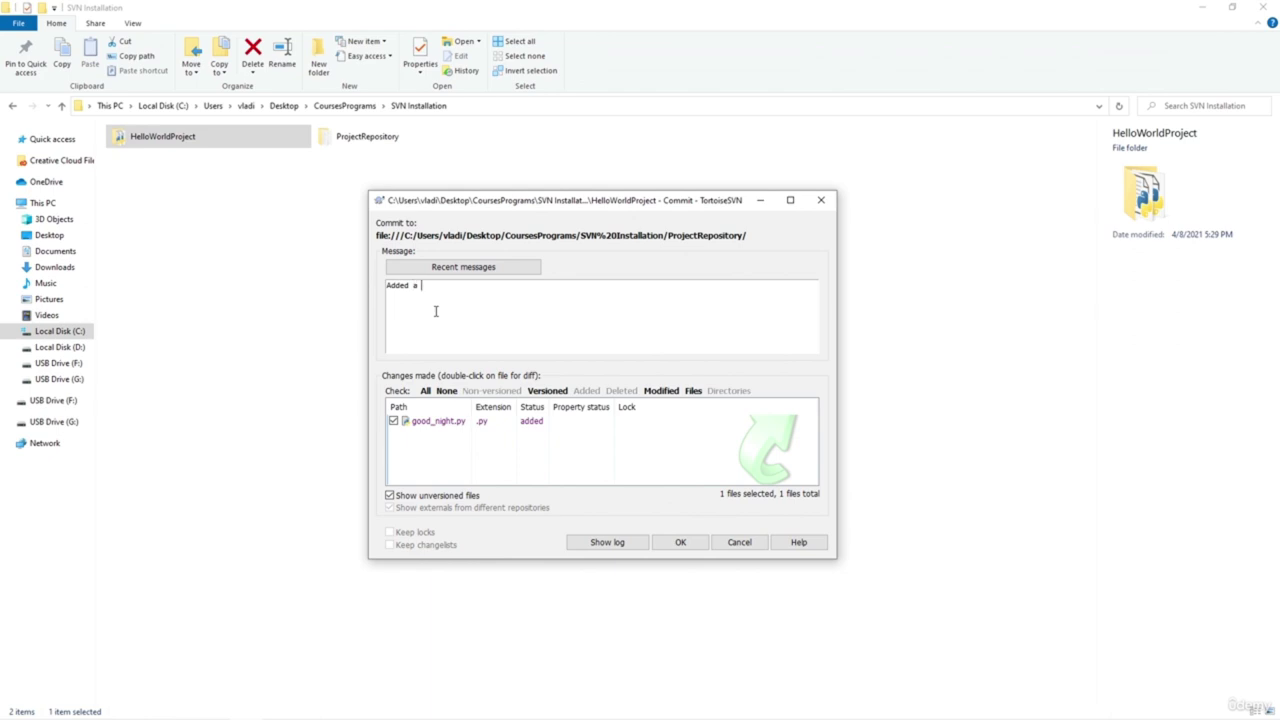
pyautogui.write('od night" message')
pyautogui.click(679, 544)
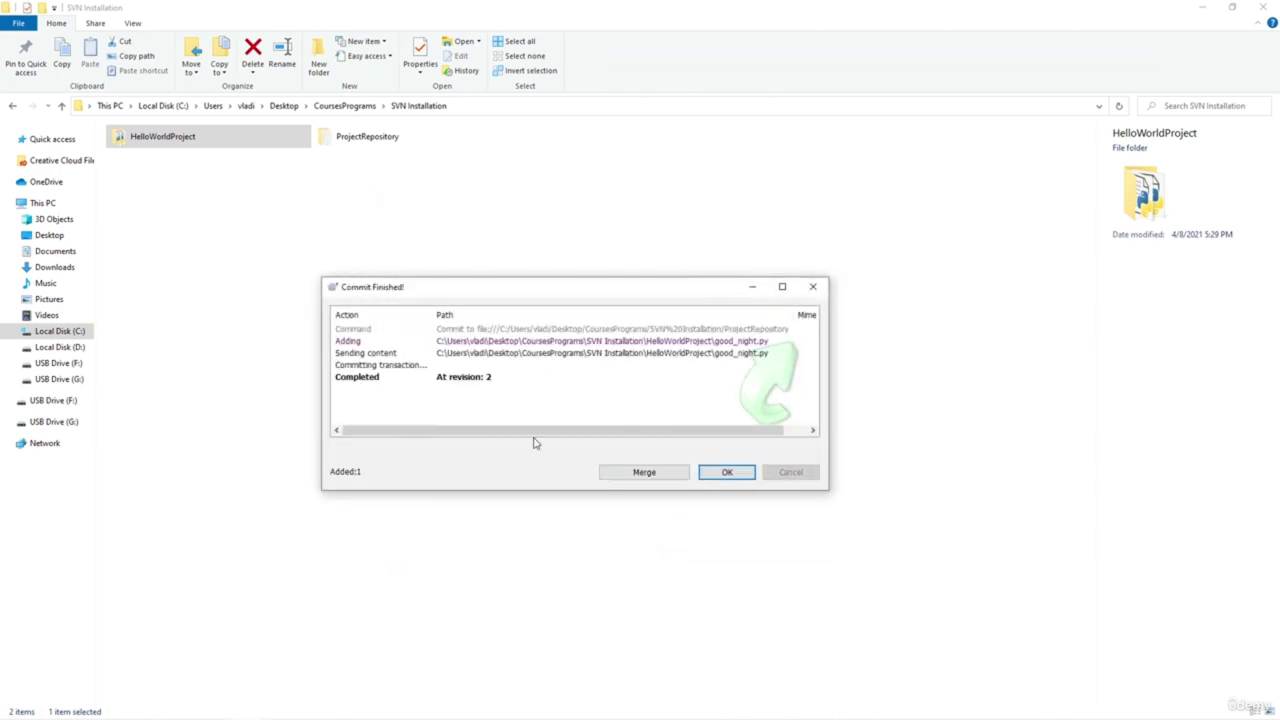
pyautogui.click(729, 474)
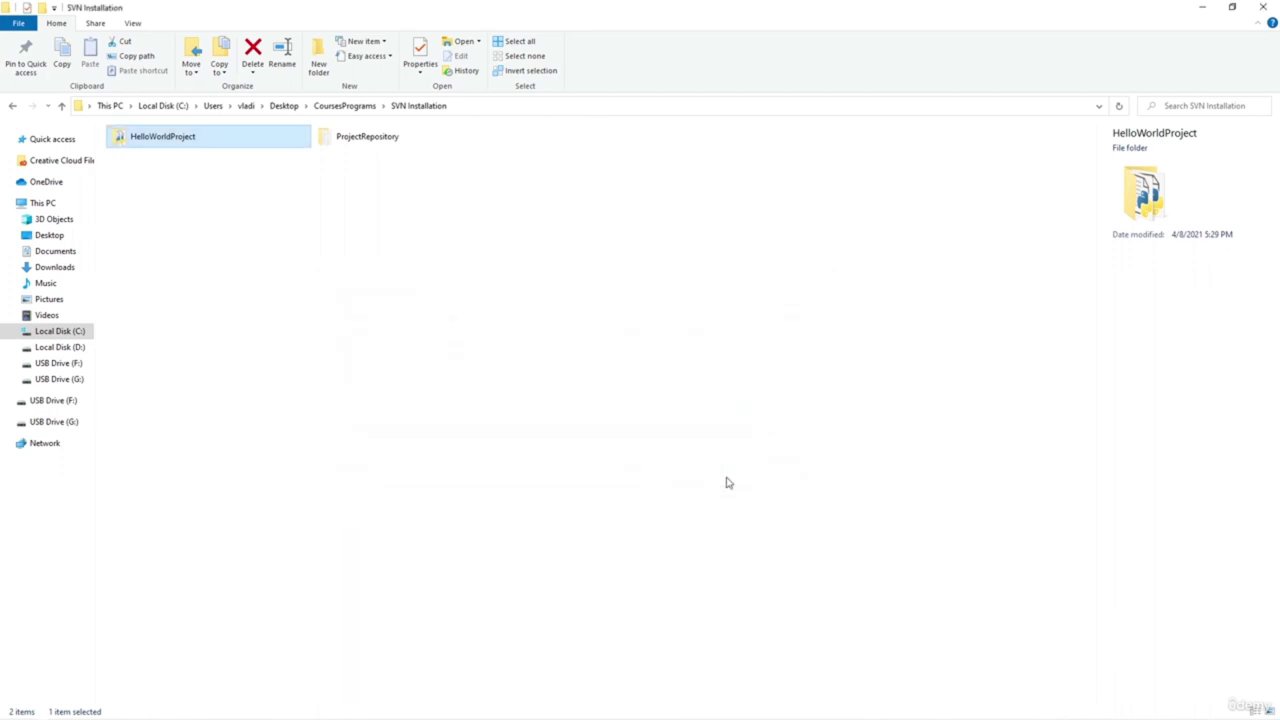
# Show the HelloWorldProject SVN log in an enlarged window and review the details of revisions 2 and 1
pyautogui.rightClick(195, 139)
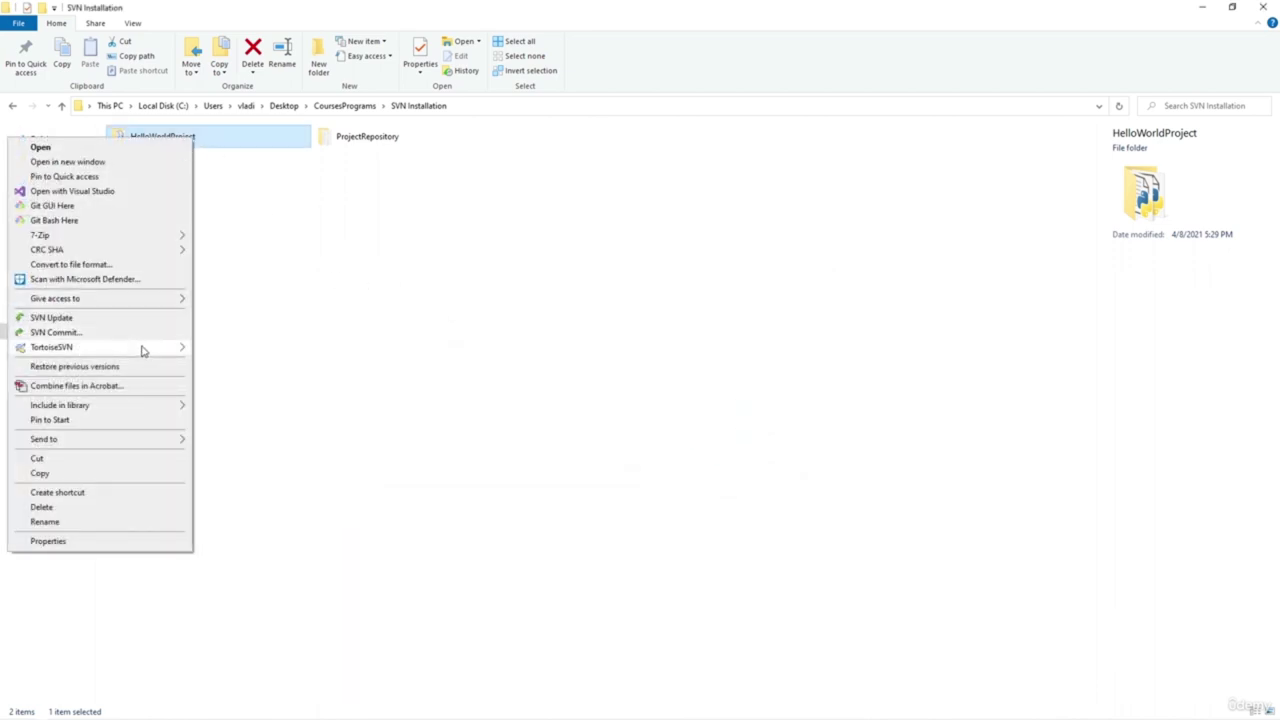
pyautogui.moveTo(143, 349)
pyautogui.click(245, 334)
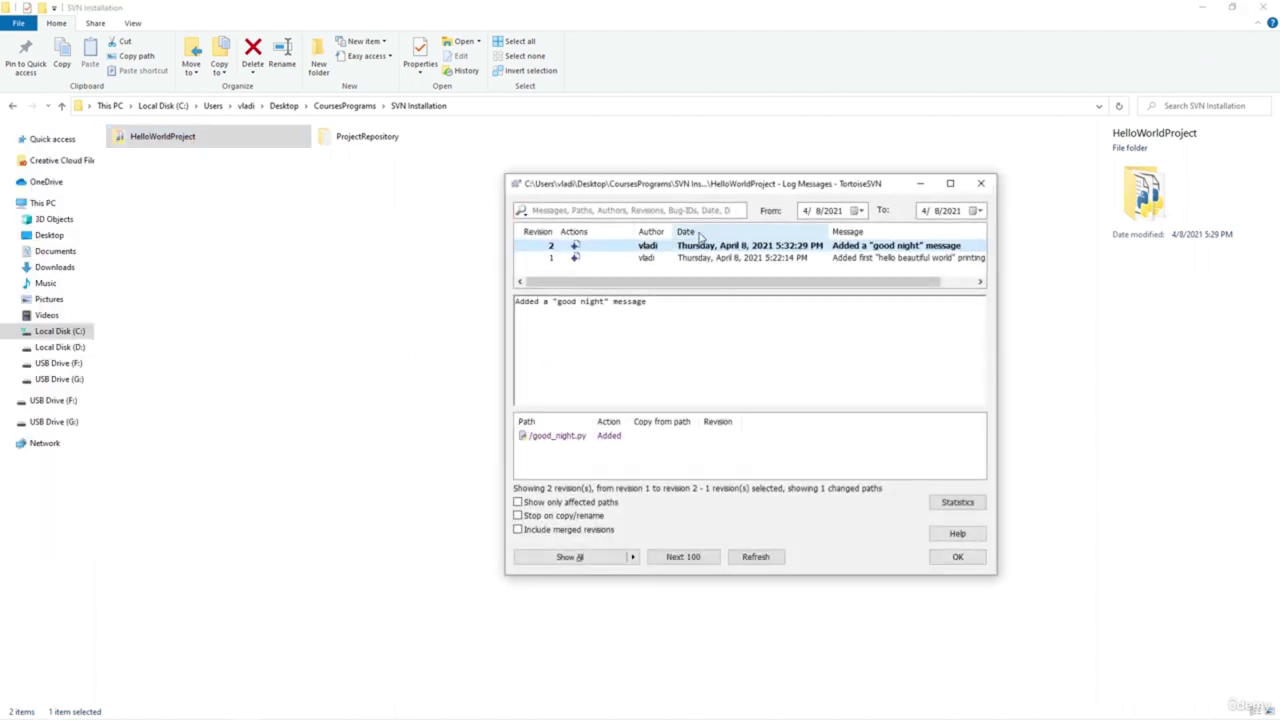
pyautogui.moveTo(505, 575); pyautogui.dragTo(232, 655)
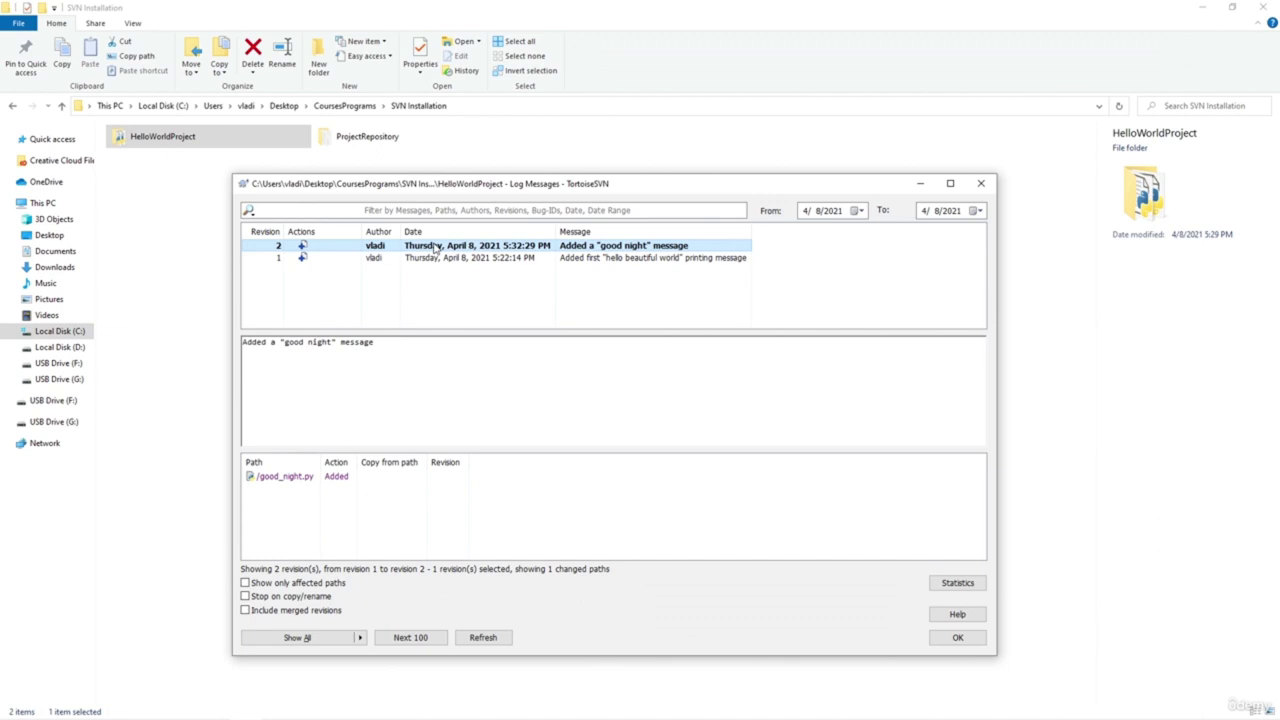
pyautogui.click(580, 262)
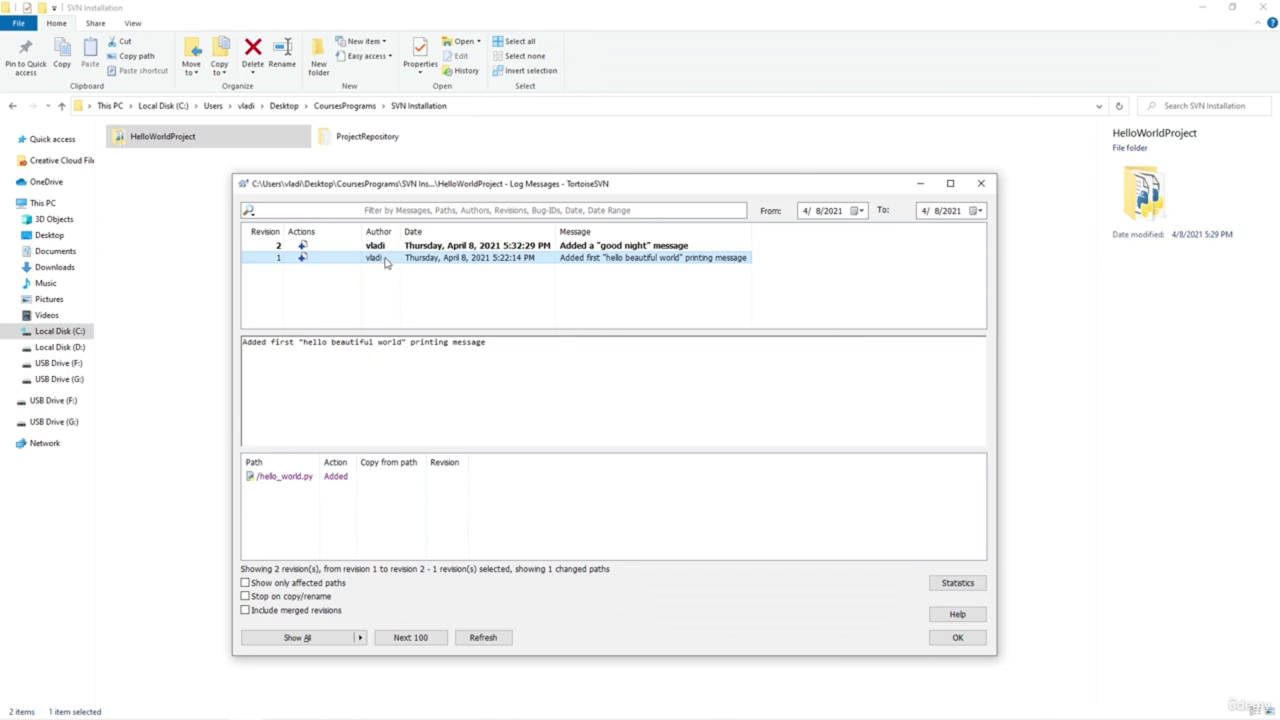
# Compare the messages and changed files of revisions 1 and 2 in the HelloWorldProject log, and close the log
pyautogui.click(394, 246)
pyautogui.click(398, 257)
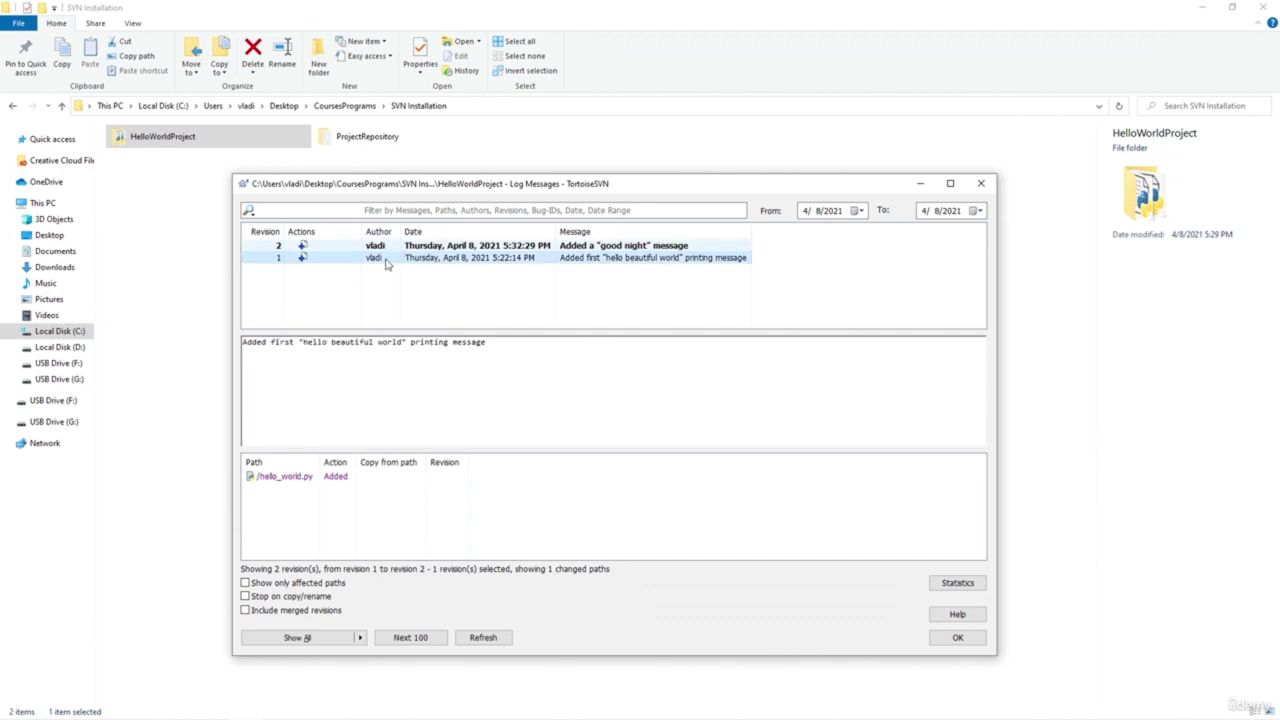
pyautogui.click(385, 246)
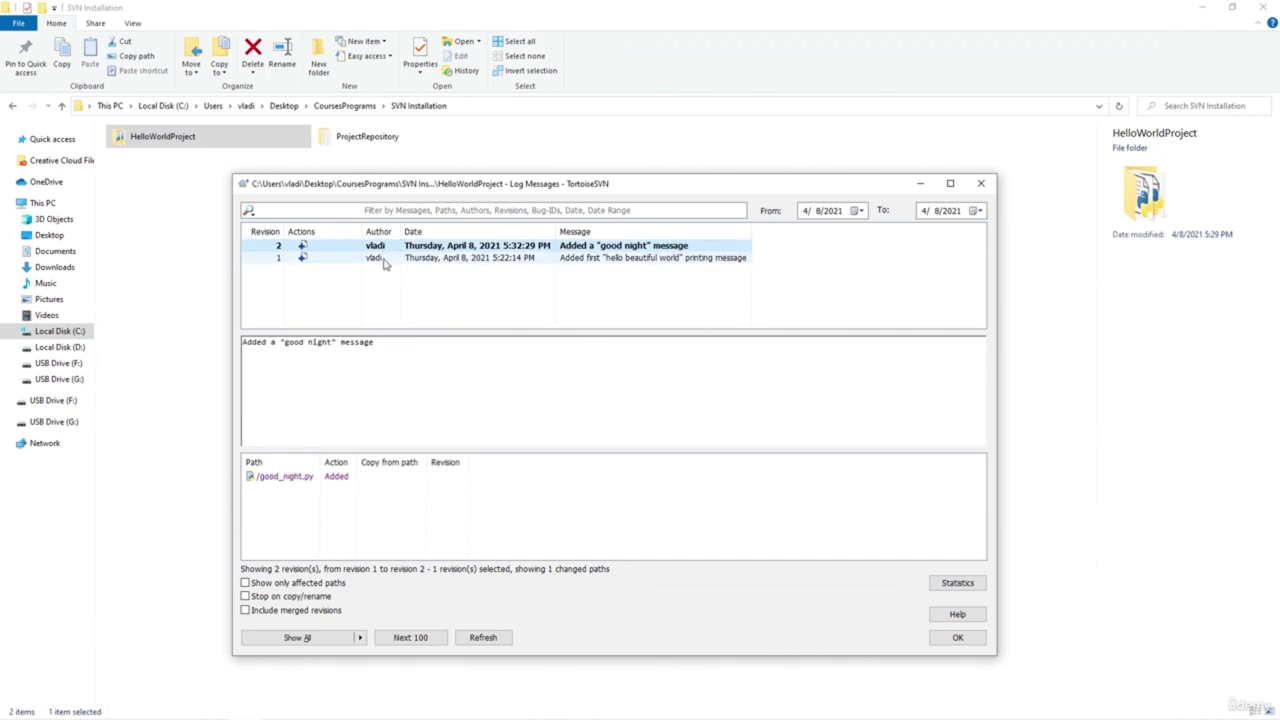
pyautogui.click(390, 257)
pyautogui.click(392, 246)
pyautogui.click(392, 257)
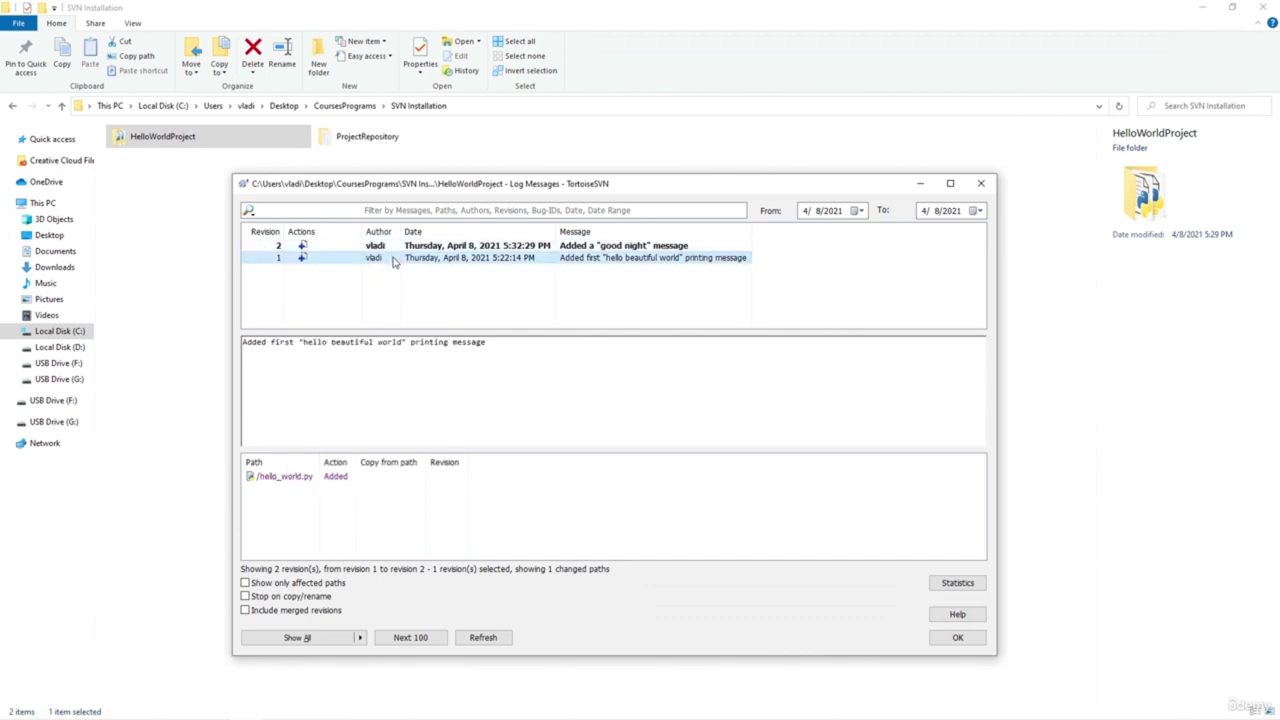
pyautogui.click(394, 246)
pyautogui.click(395, 257)
pyautogui.click(396, 246)
pyautogui.click(396, 257)
pyautogui.click(397, 245)
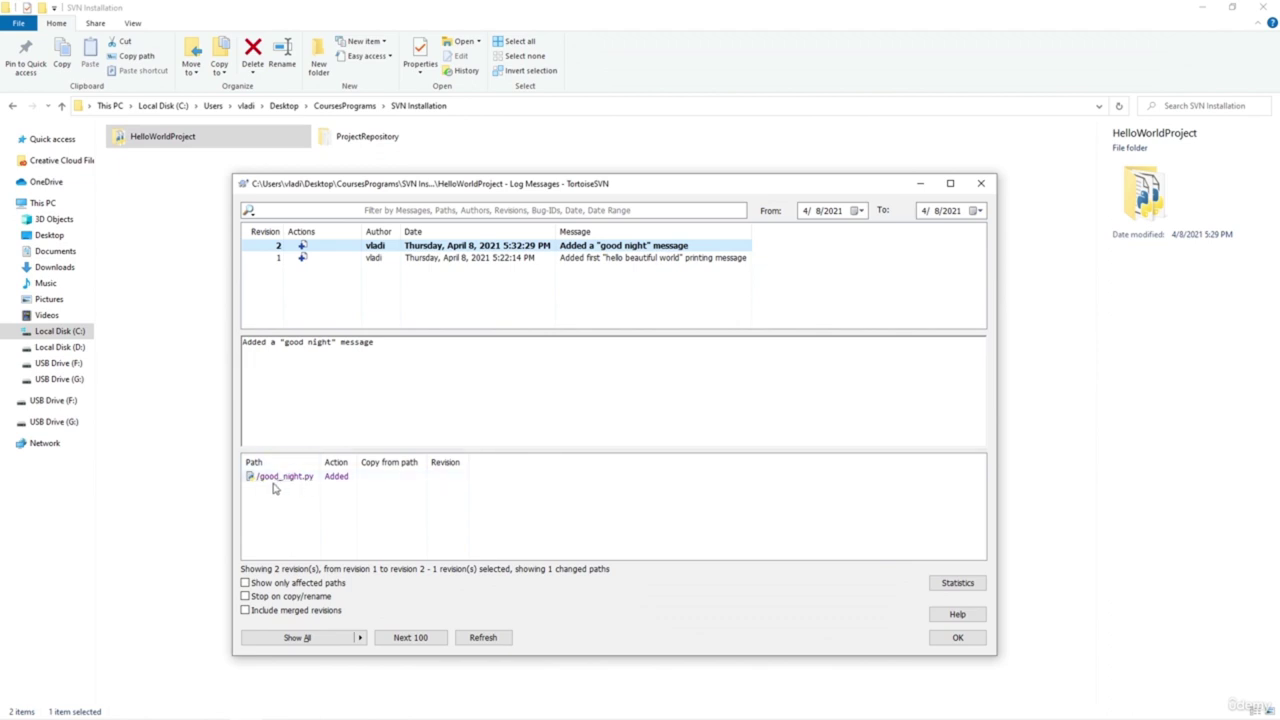
pyautogui.click(337, 260)
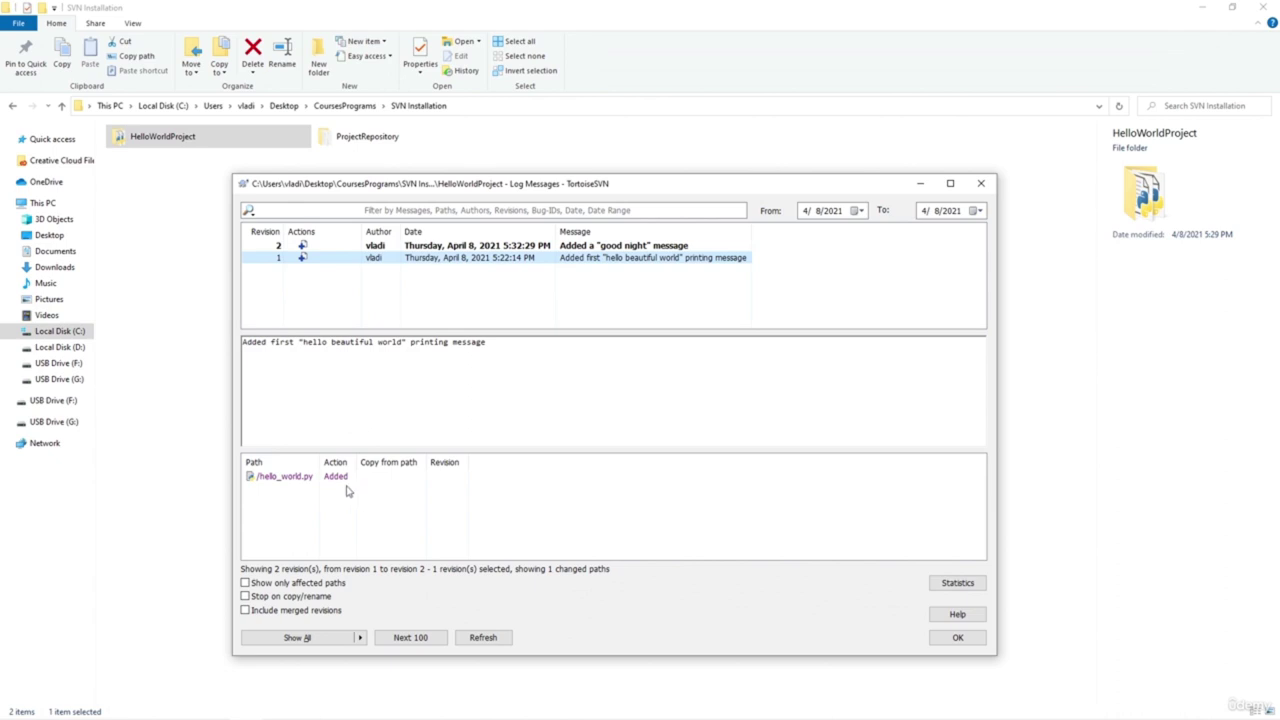
pyautogui.click(958, 638)
pyautogui.click(287, 261)
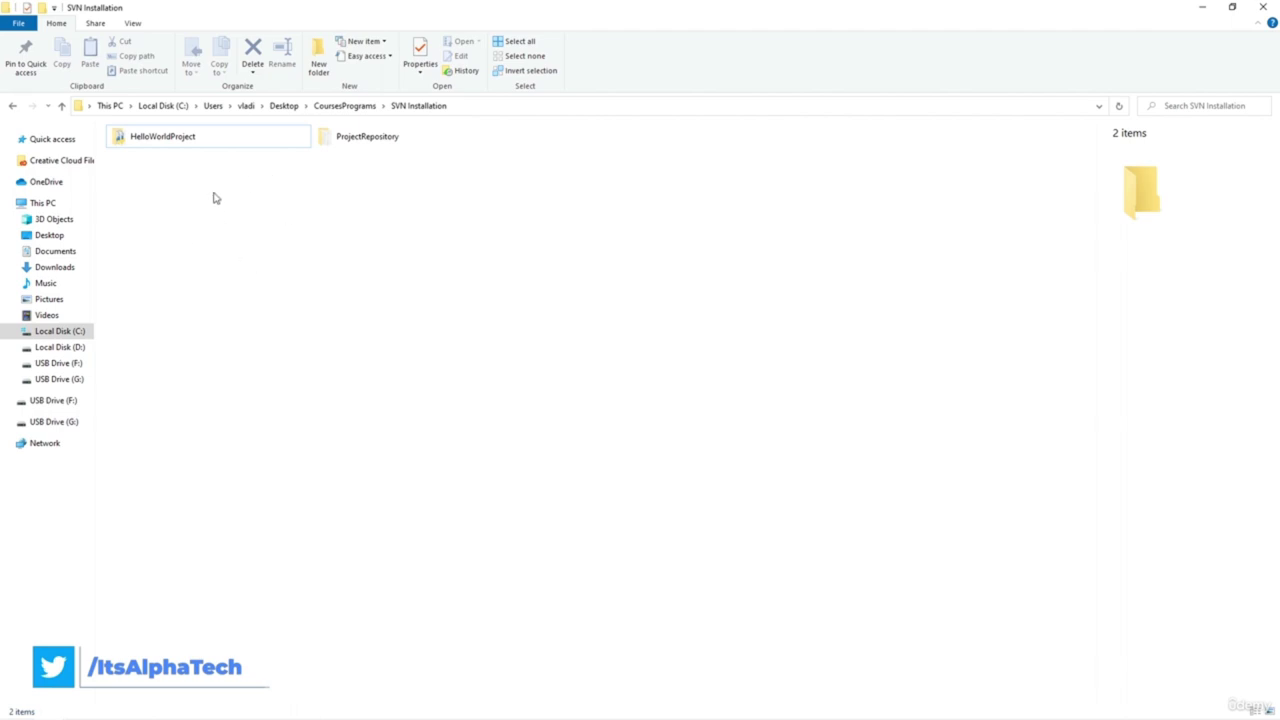
# Open good_night.py from the HelloWorldProject folder in Notepad++ and maximize the editor window
pyautogui.doubleClick(193, 139)
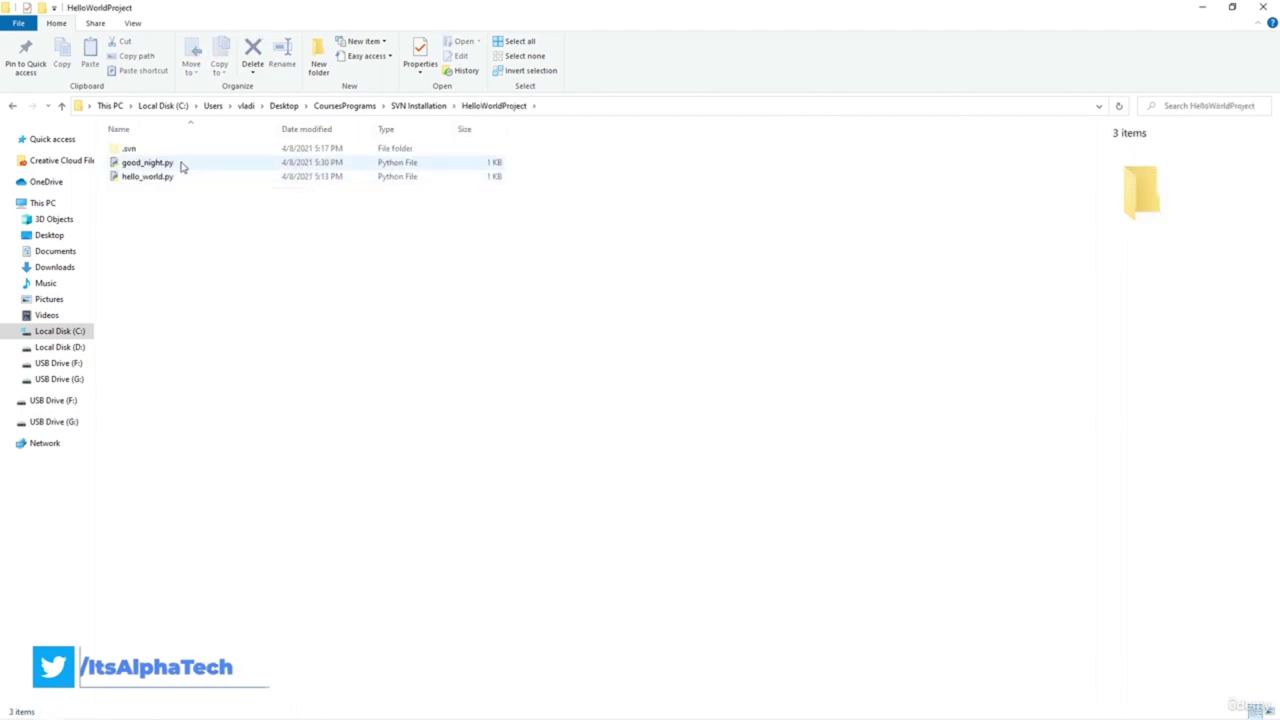
pyautogui.rightClick(179, 166)
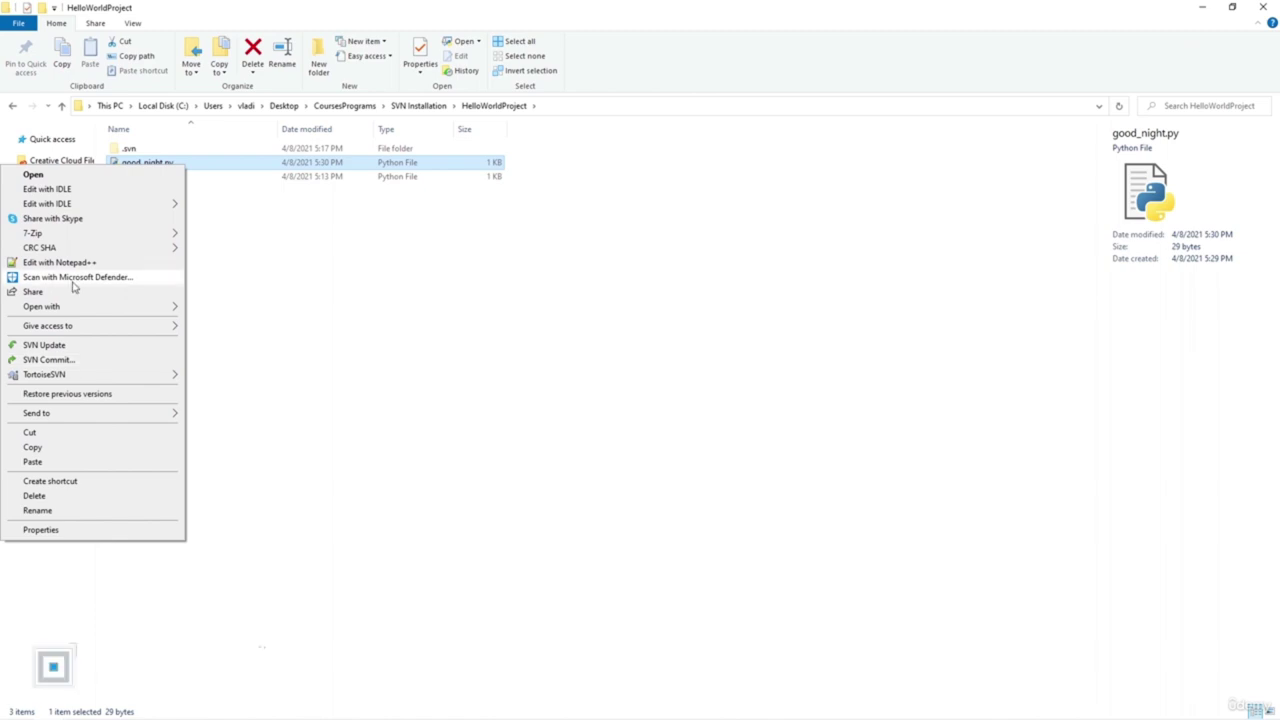
pyautogui.click(70, 263)
pyautogui.moveTo(1063, 126); pyautogui.dragTo(528, 100)
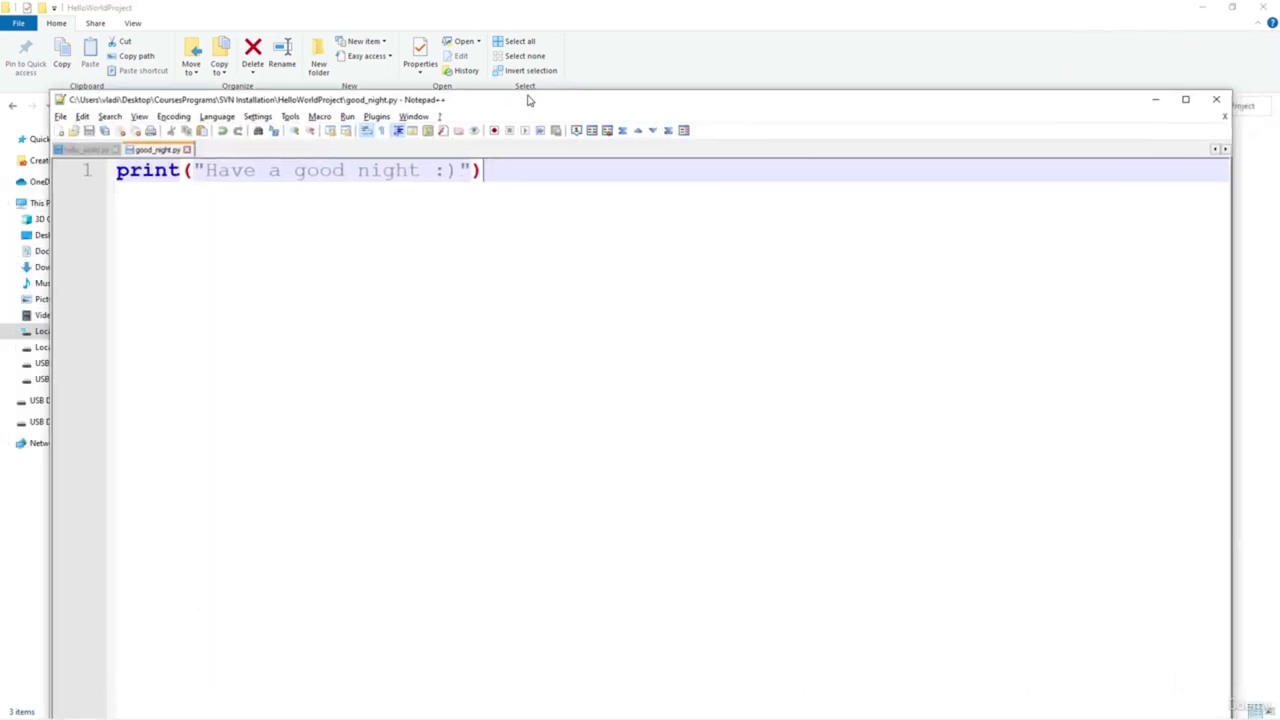
pyautogui.doubleClick(510, 101)
# Insert an empty line at the start of good_night.py and add print("and sweet dreams") below the existing print statement
pyautogui.click(77, 82)
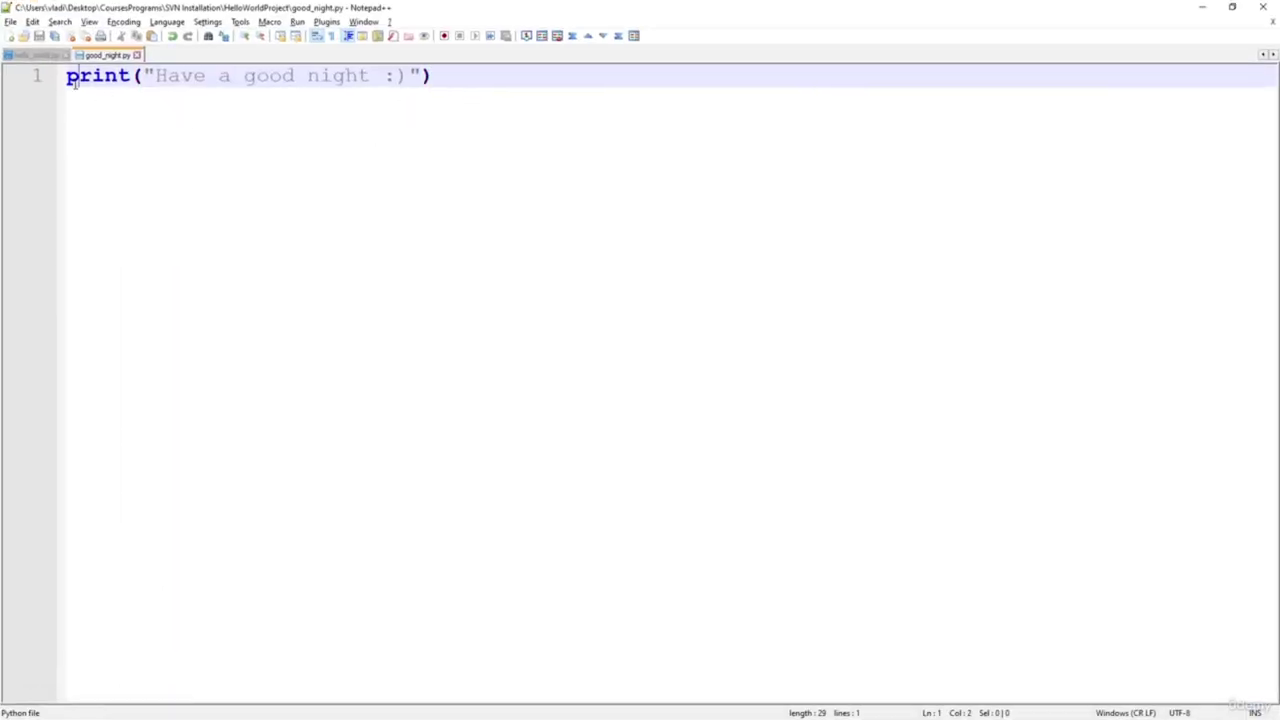
pyautogui.press('Home')
pyautogui.press('Return')
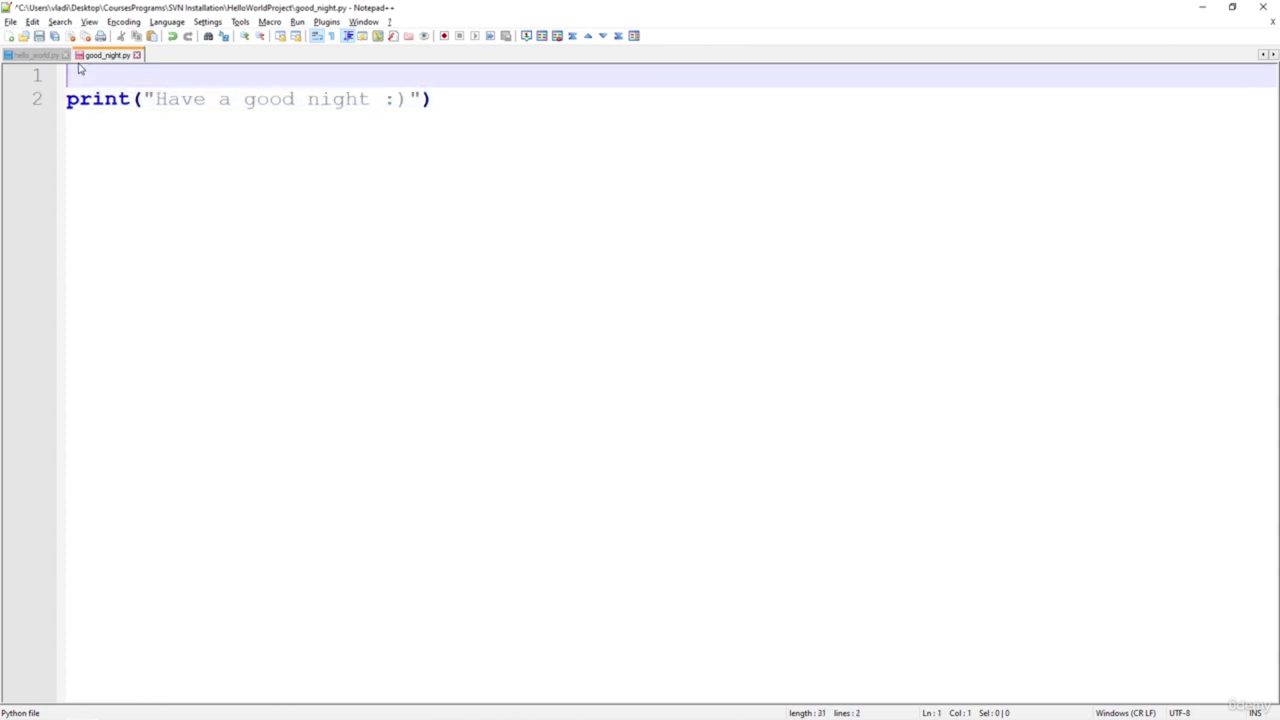
pyautogui.press('End')
pyautogui.press('Return')
pyautogui.write('print(')
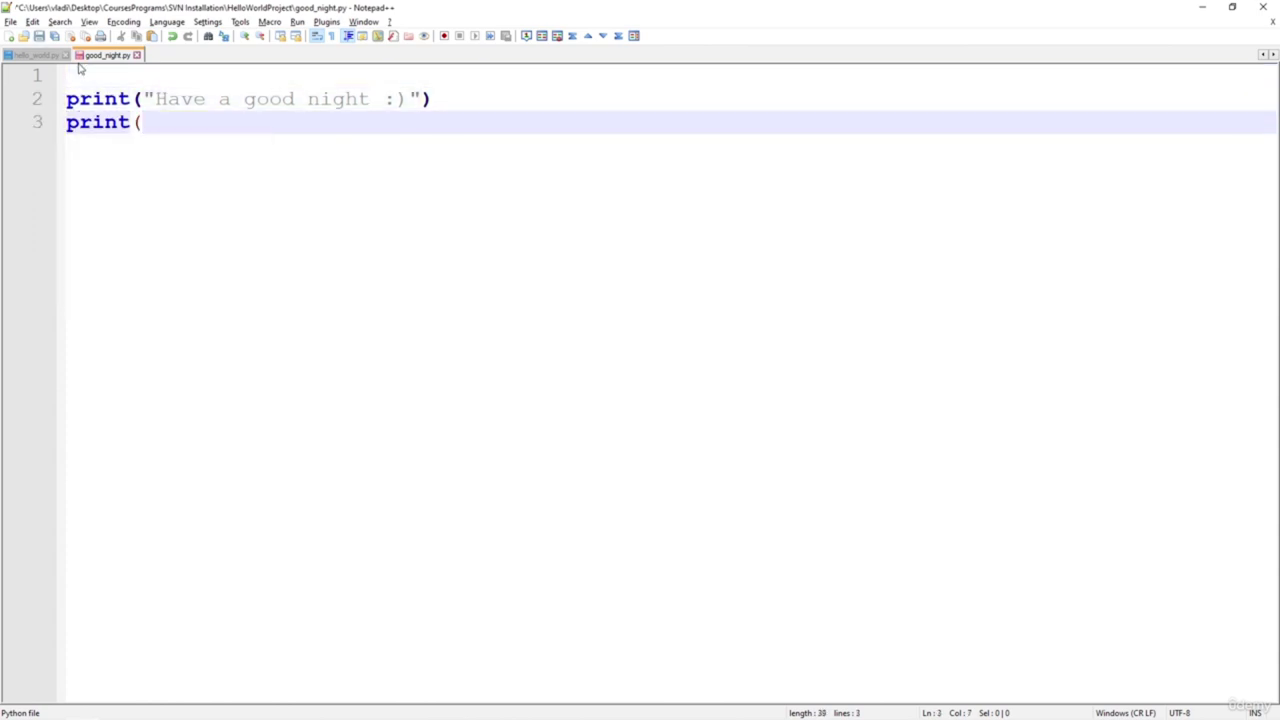
pyautogui.write('"and swws')
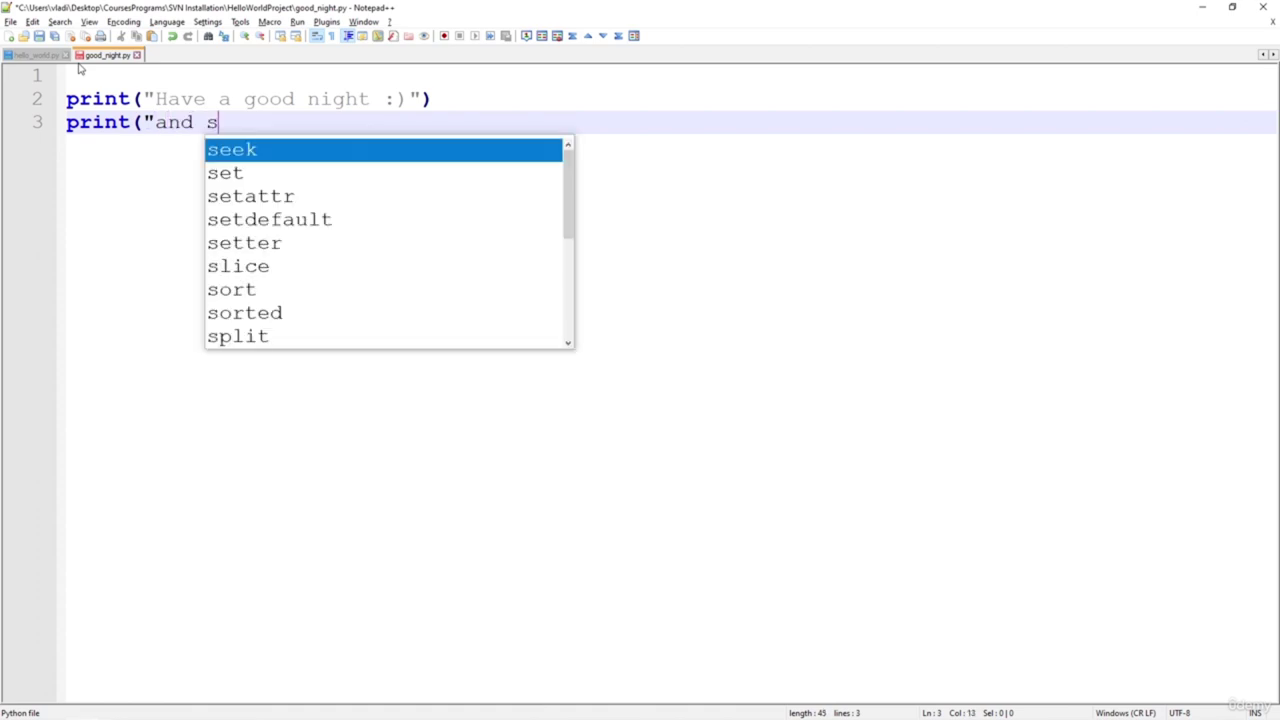
pyautogui.press('BackSpace')
pyautogui.press('BackSpace')
pyautogui.write('eet')
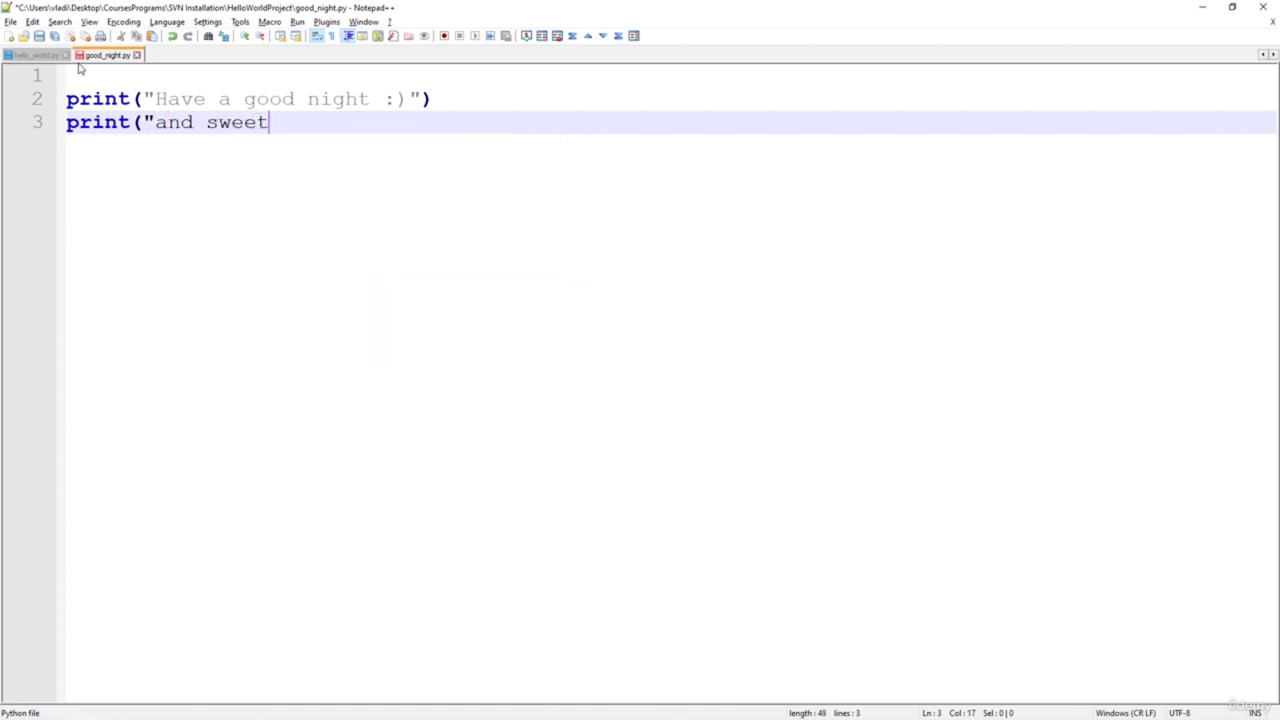
pyautogui.write(' dreams")')
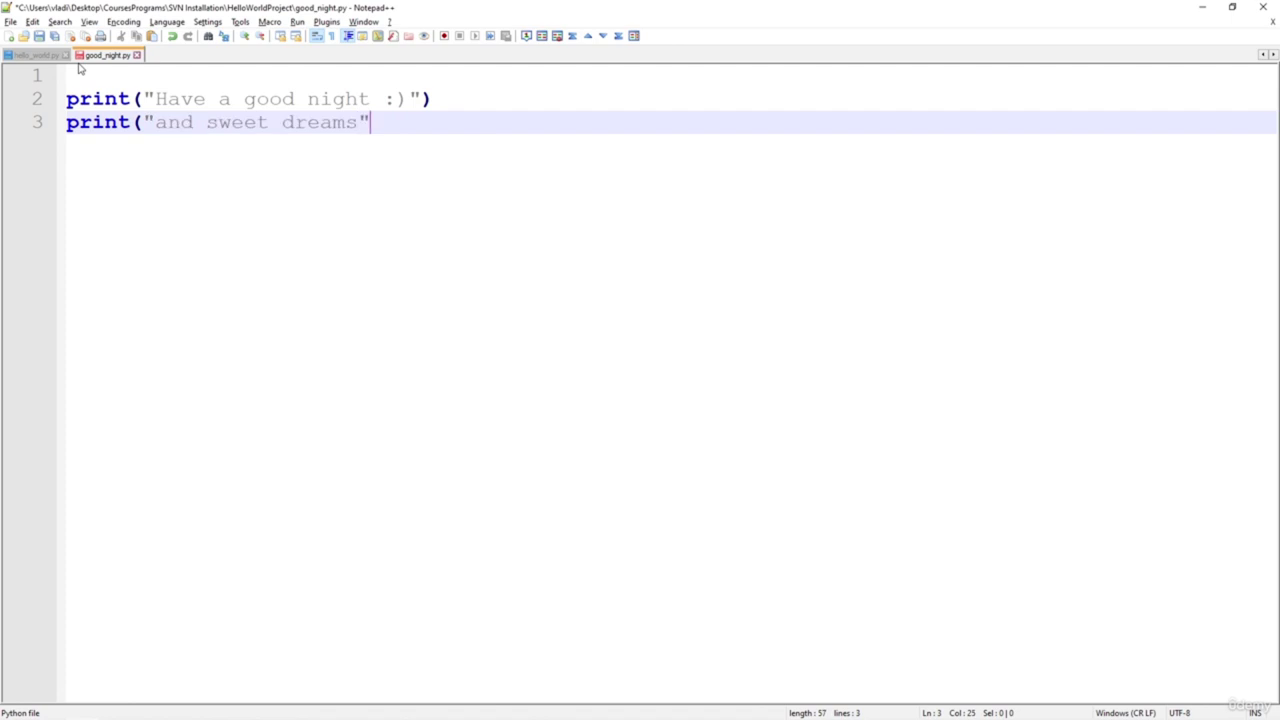
# Add the comment '# This file is used to display good night messages' with a blank line beneath it atop good_night.py, and save
pyautogui.click(80, 68)
pyautogui.write('#')
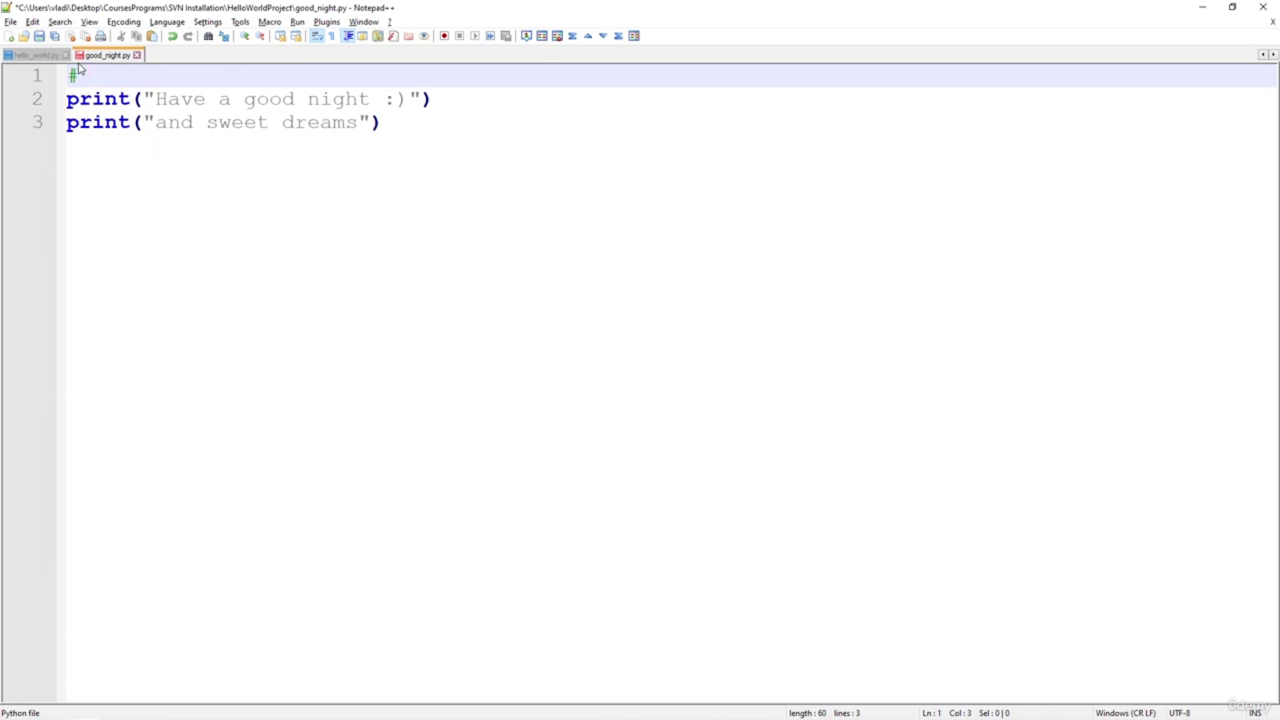
pyautogui.write('This file ')
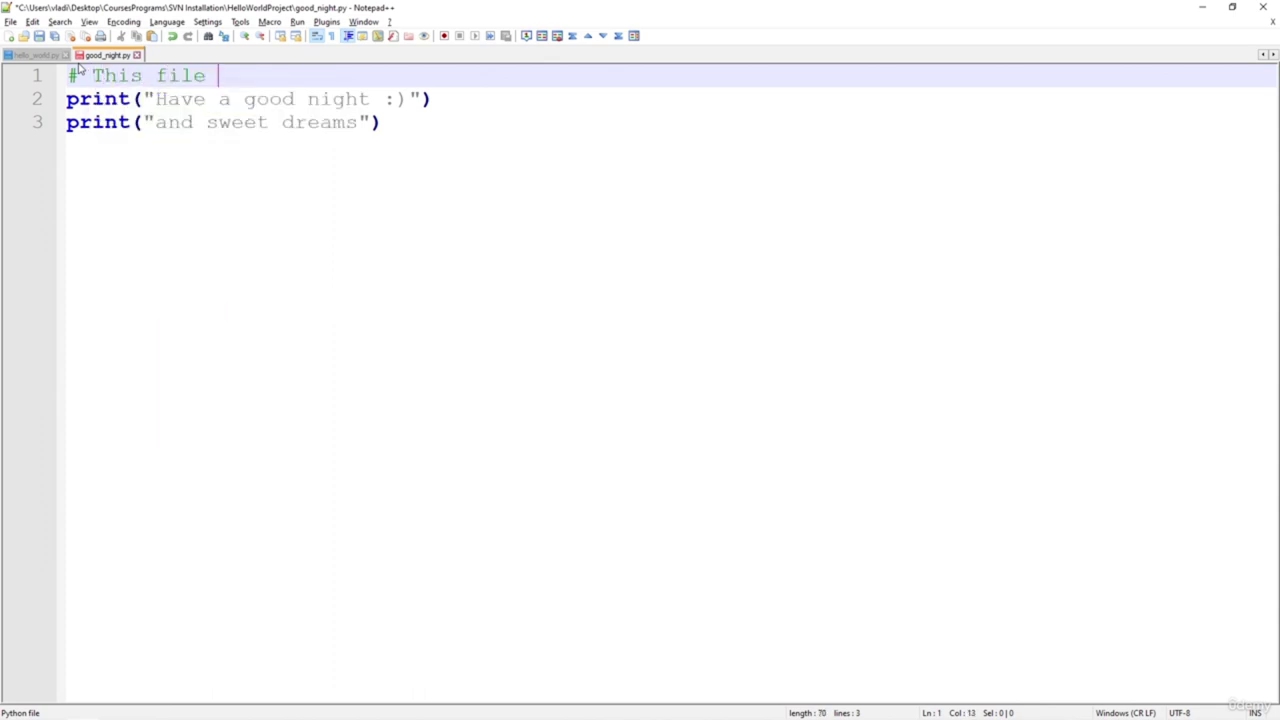
pyautogui.write('is used to display good night messages')
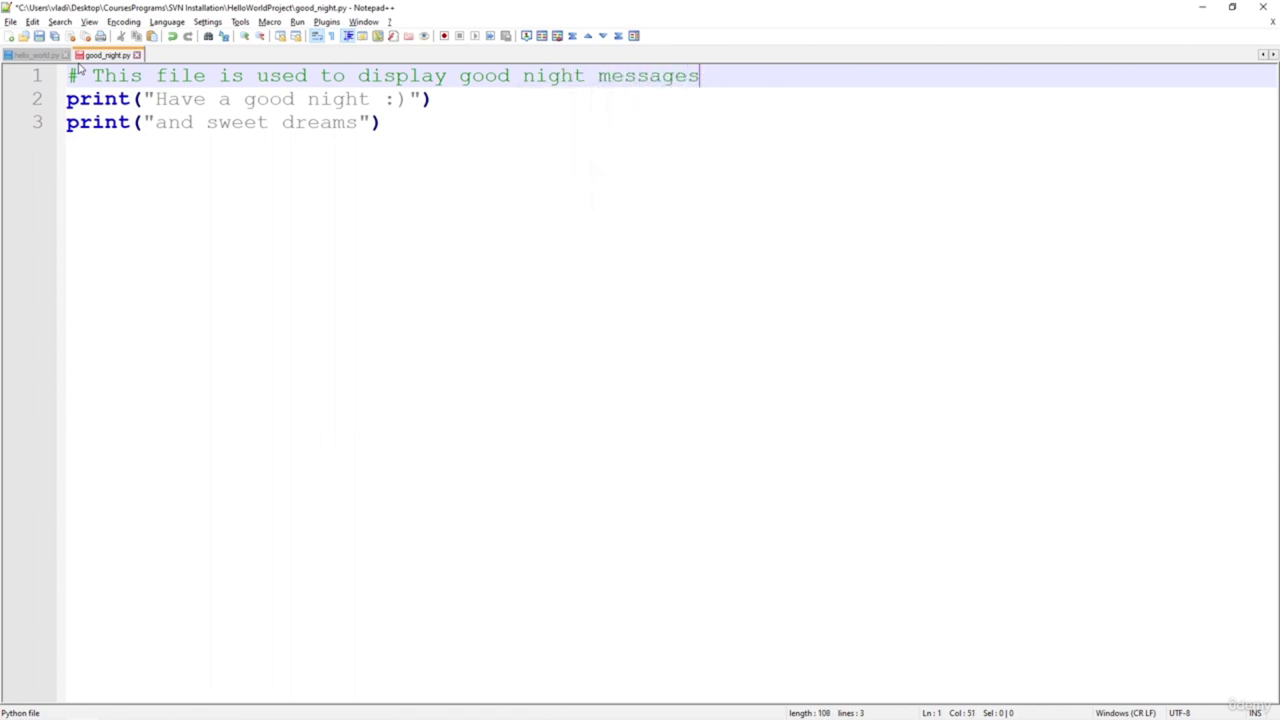
pyautogui.press('Return')
pyautogui.hotkey('ctrl', 's')
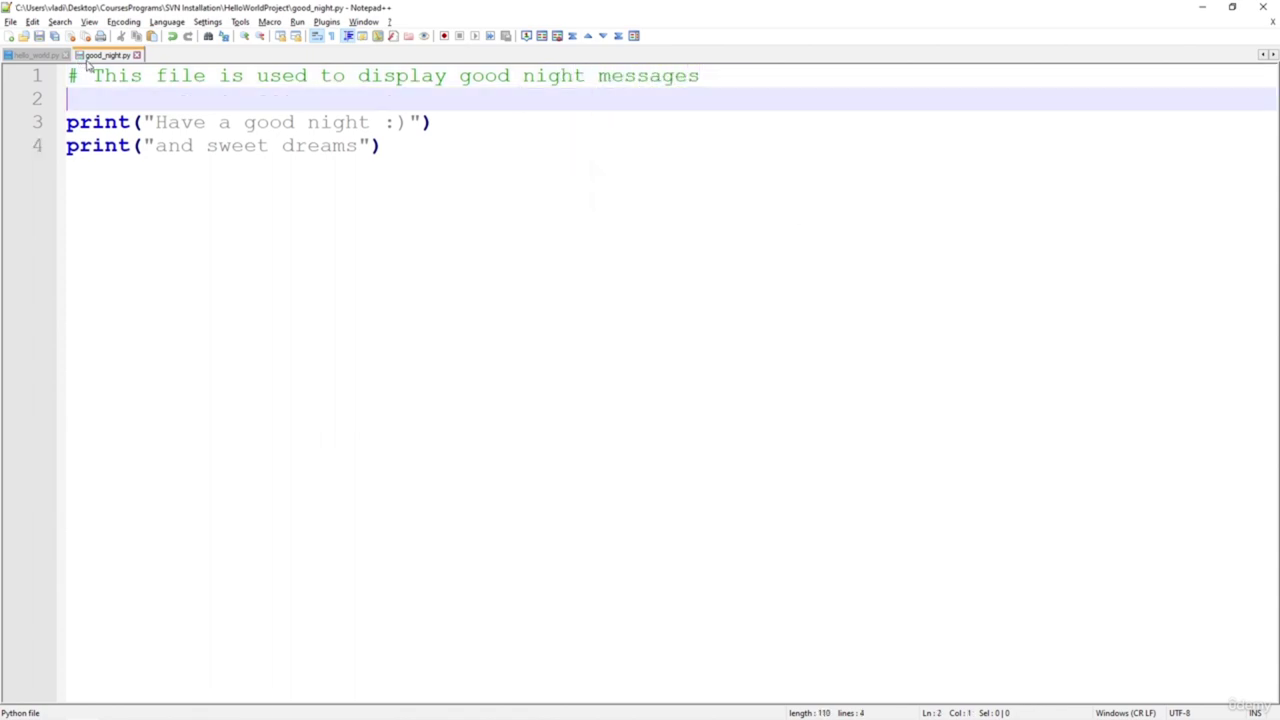
# Change the message in hello_world.py to "Hello Beautiful and Fantastic World!" and save the file
pyautogui.click(46, 56)
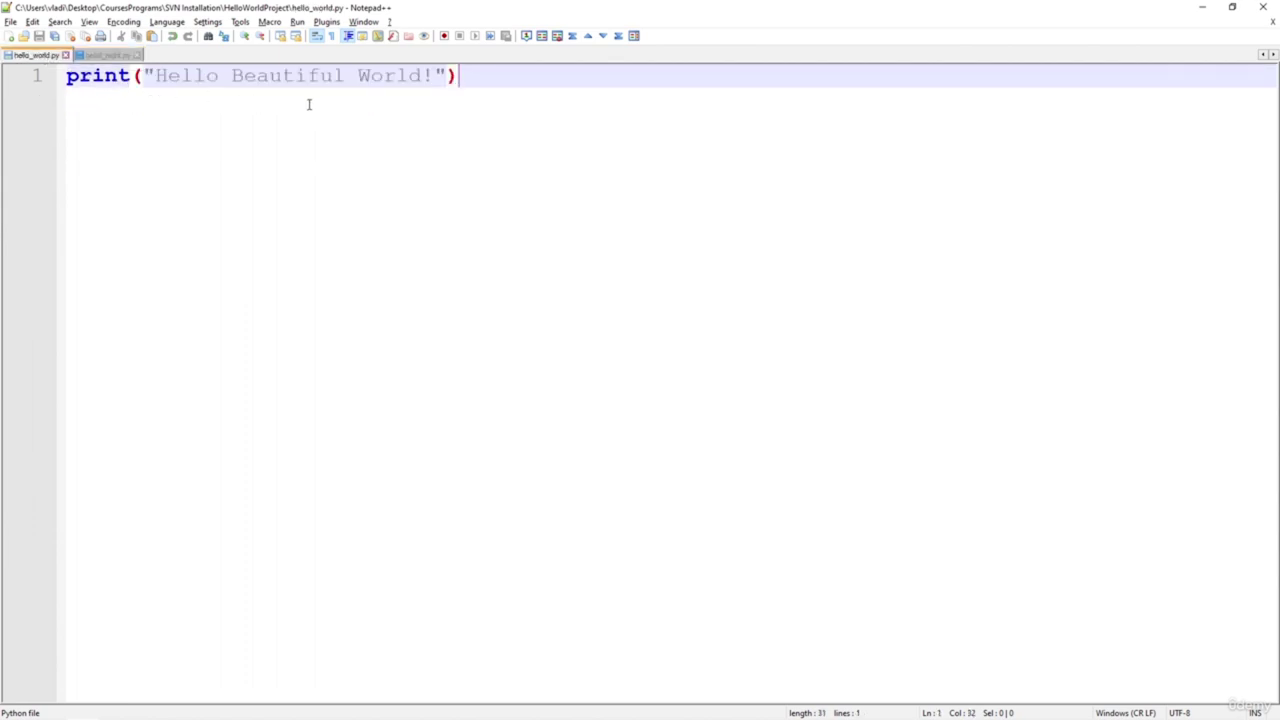
pyautogui.click(349, 77)
pyautogui.write('and Fa')
pyautogui.write('ntas')
pyautogui.write('tic')
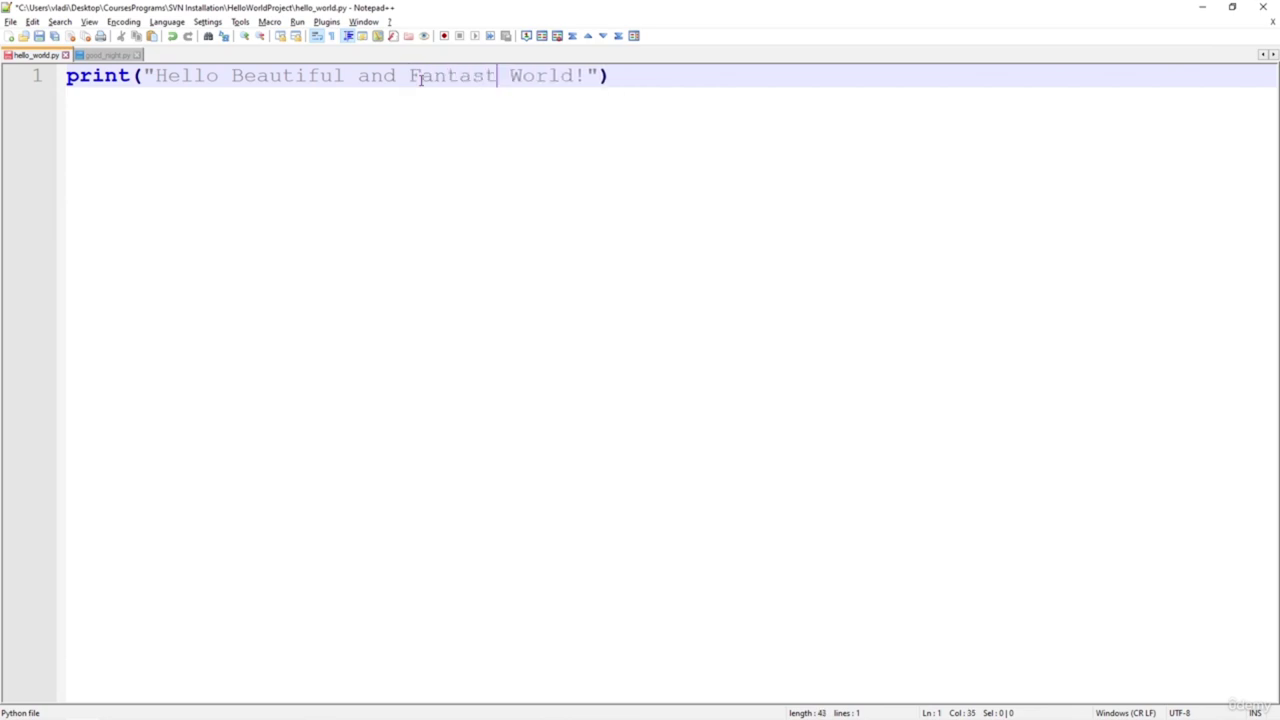
pyautogui.hotkey('ctrl', 's')
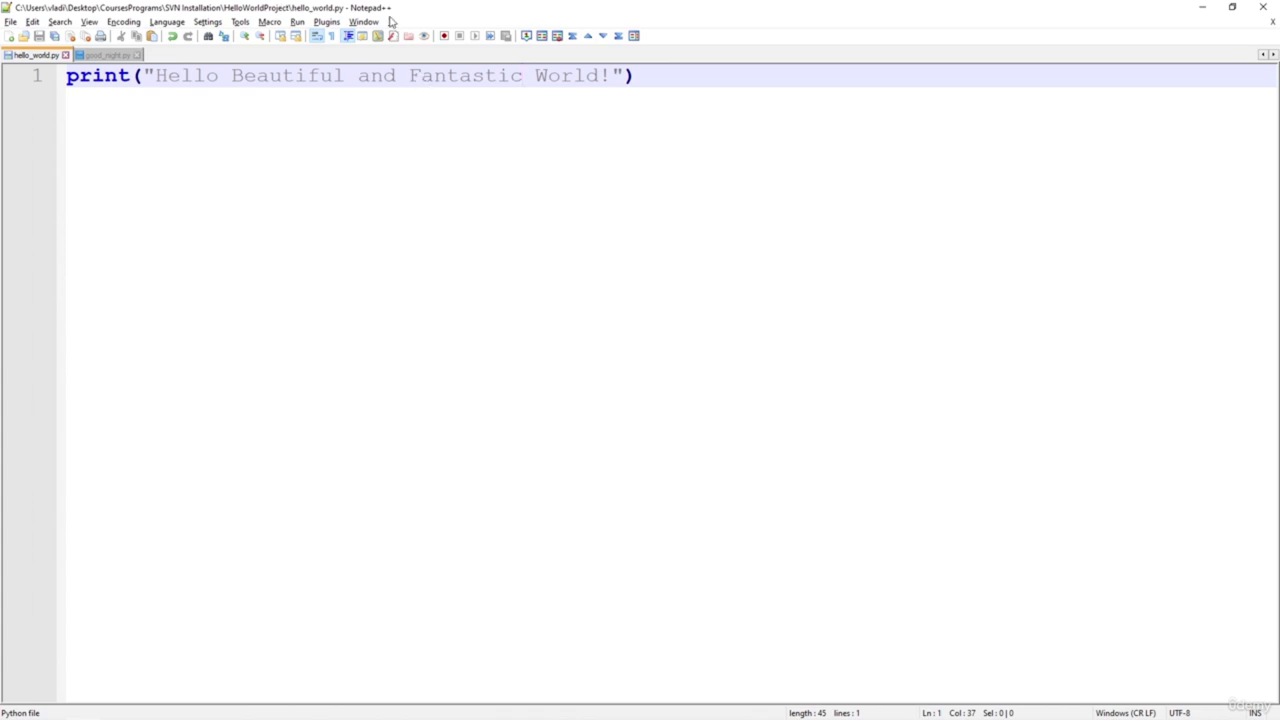
# Switch to File Explorer and go back up to the SVN Installation folder
pyautogui.moveTo(395, 10); pyautogui.dragTo(412, 27)
pyautogui.hotkey('alt', 'Tab')
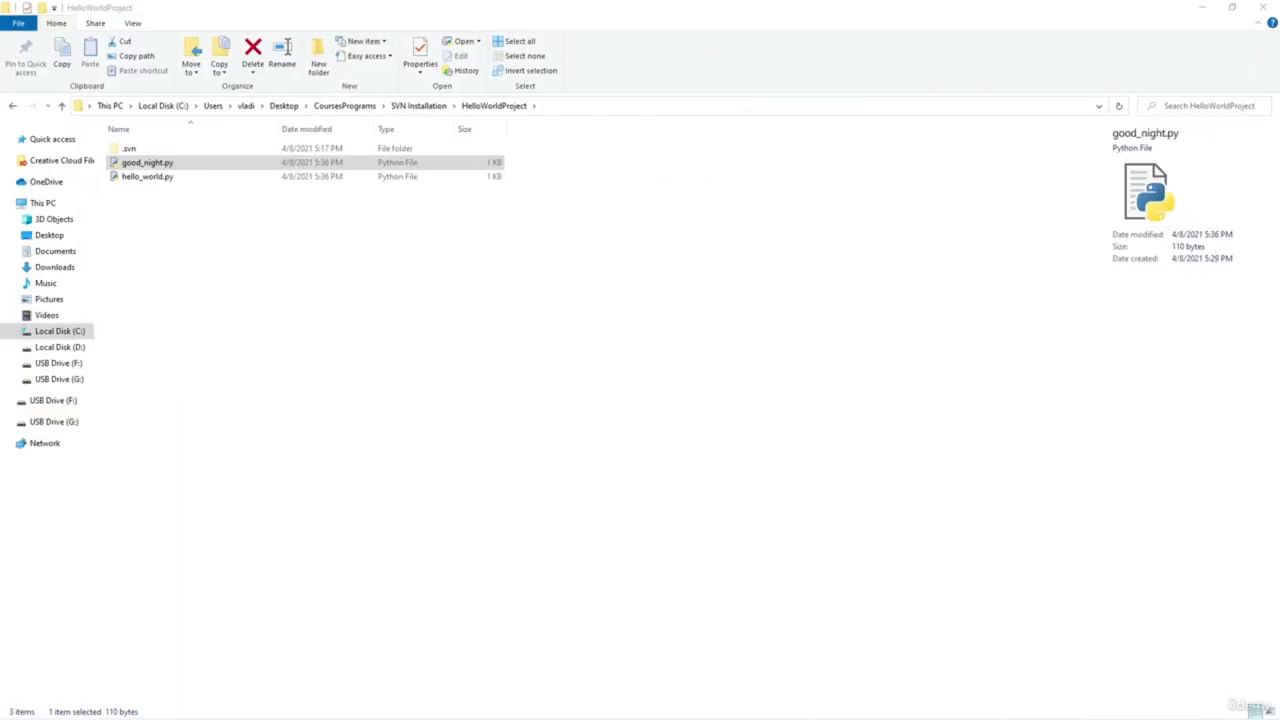
pyautogui.click(250, 319)
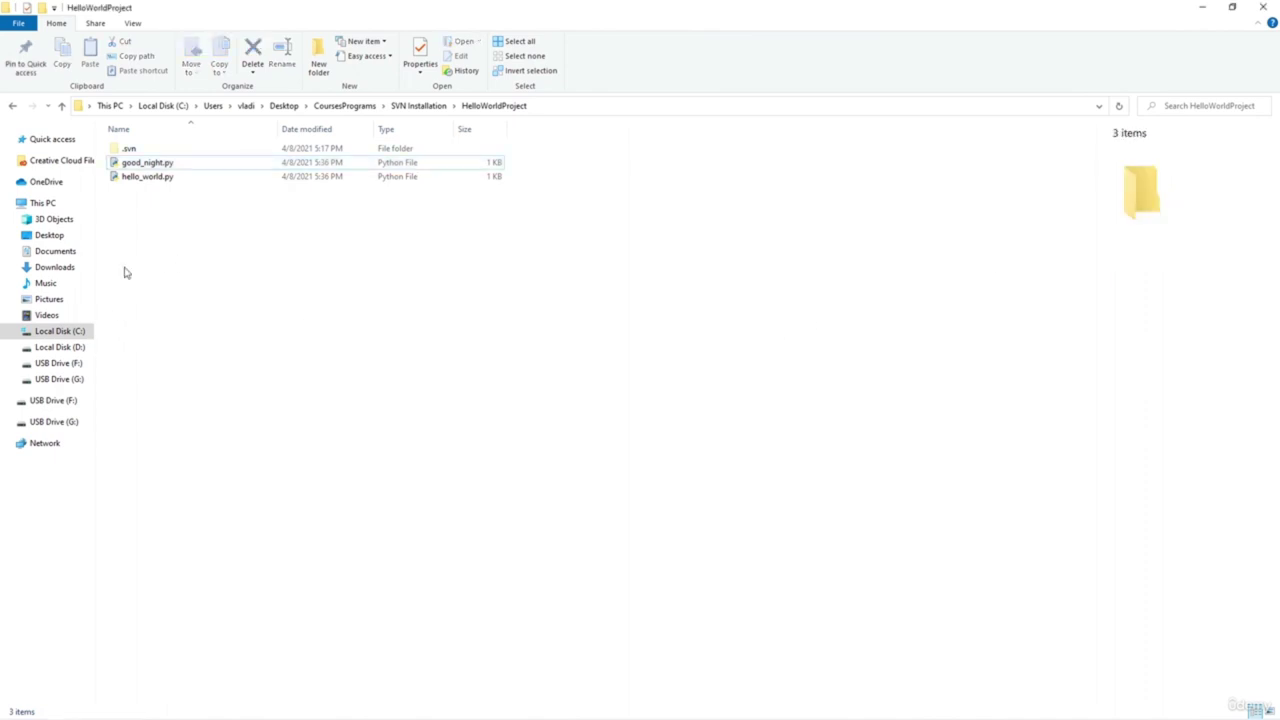
pyautogui.click(416, 107)
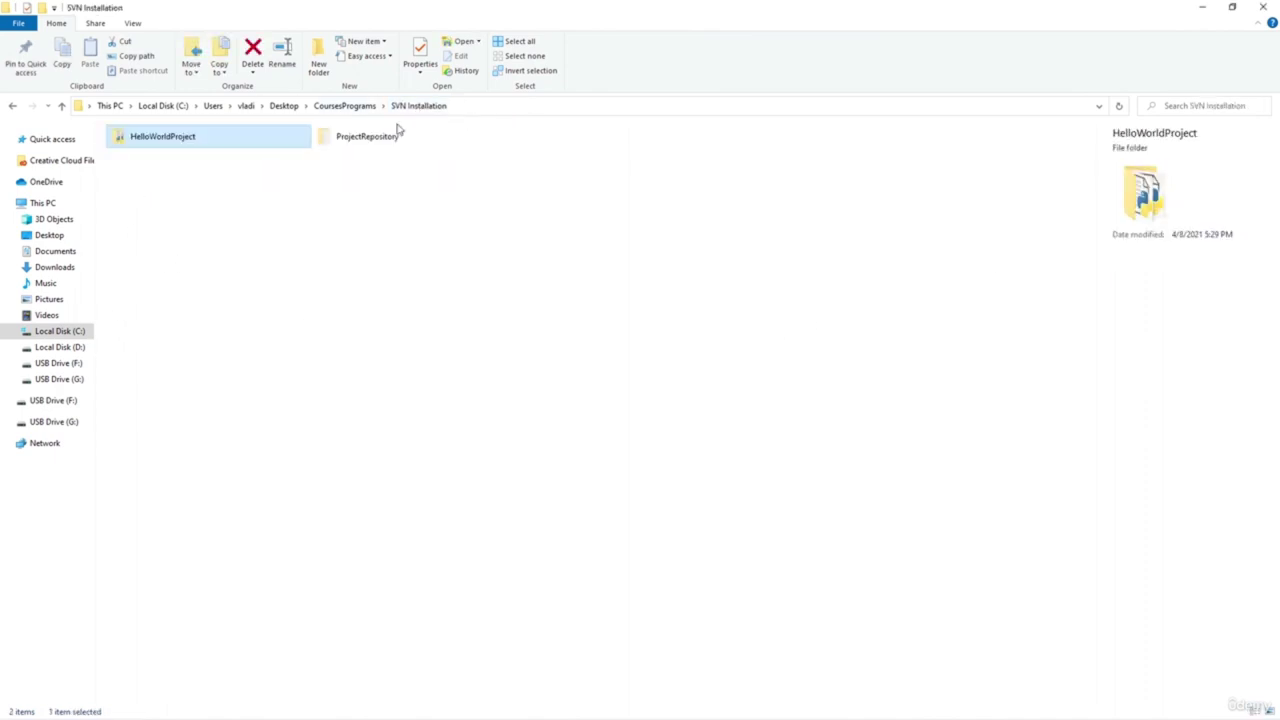
# Show the SVN log of HelloWorldProject to look for new revisions, and close it
pyautogui.rightClick(170, 141)
pyautogui.moveTo(109, 350)
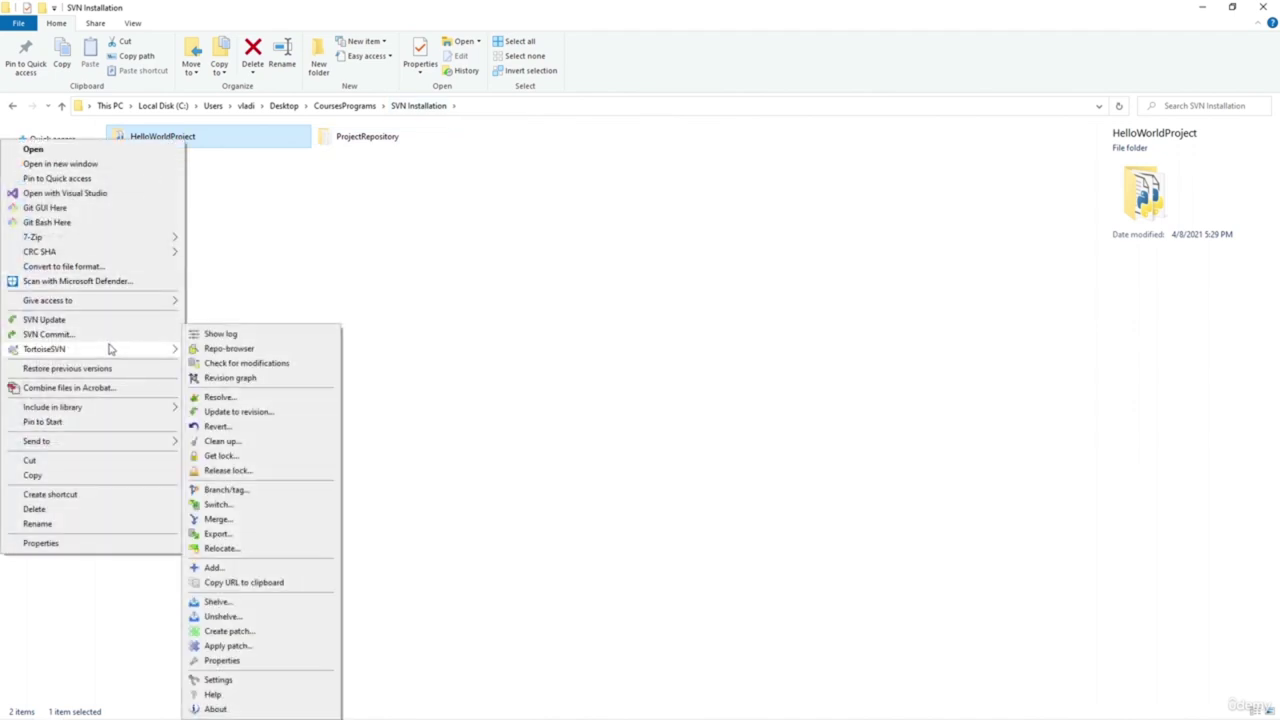
pyautogui.click(220, 334)
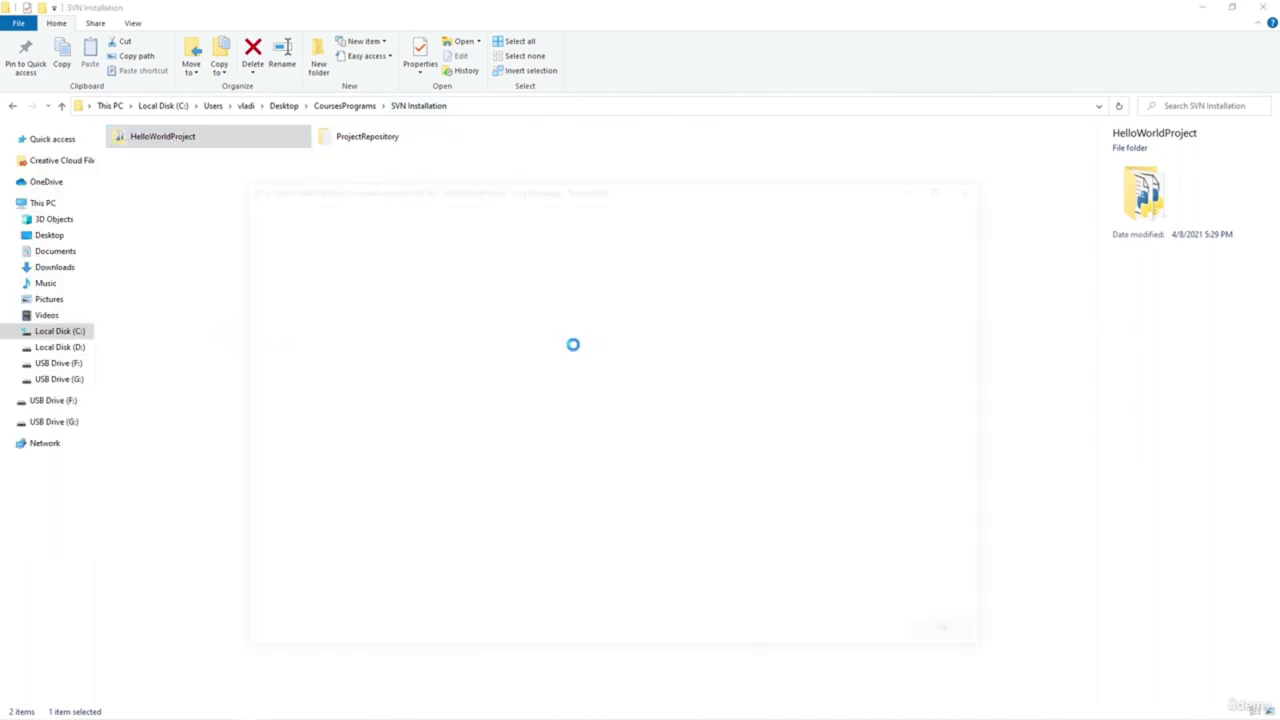
pyautogui.click(958, 637)
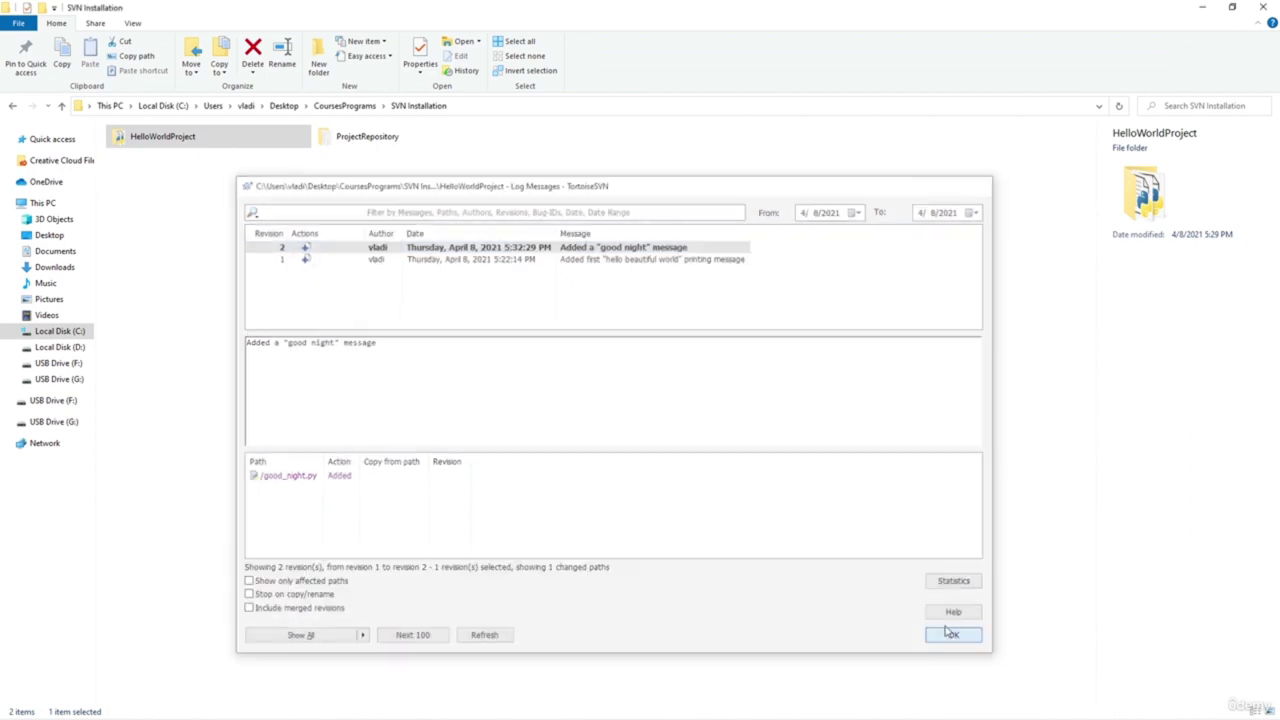
# Check HelloWorldProject for modifications, review the status of good_night.py and hello_world.py, and close the report
pyautogui.rightClick(150, 142)
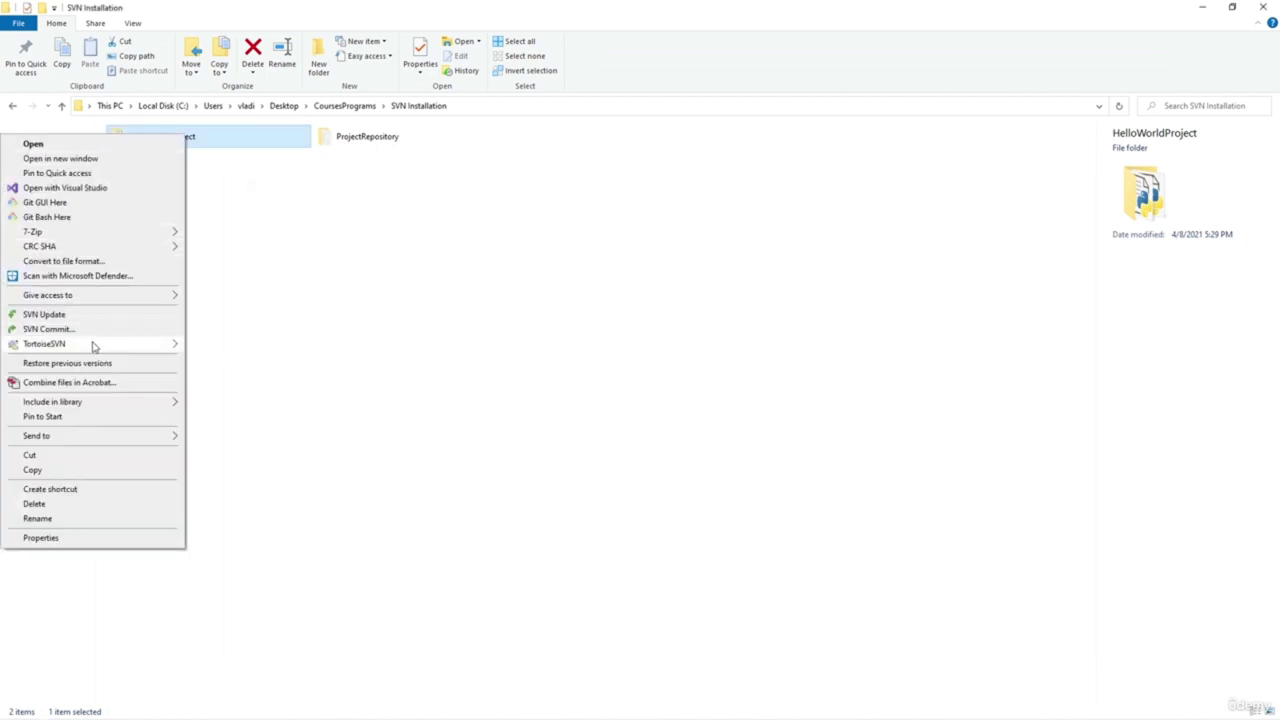
pyautogui.moveTo(95, 344)
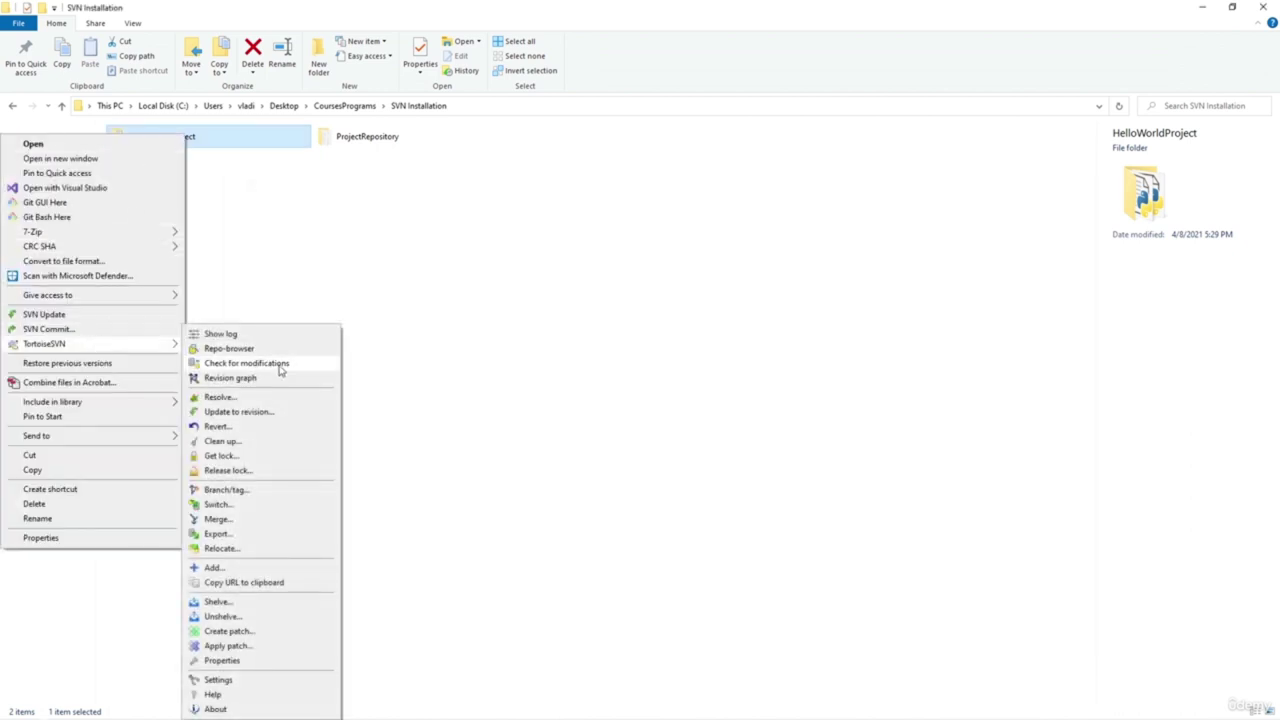
pyautogui.click(246, 363)
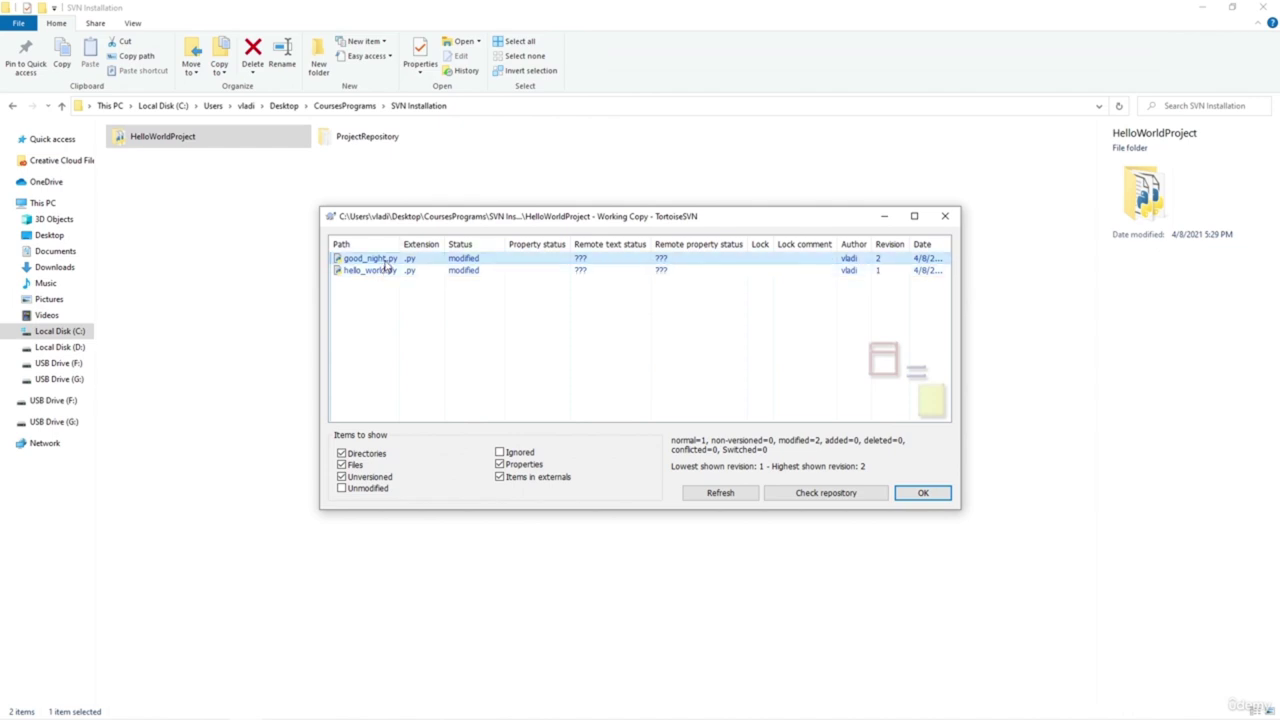
pyautogui.click(924, 493)
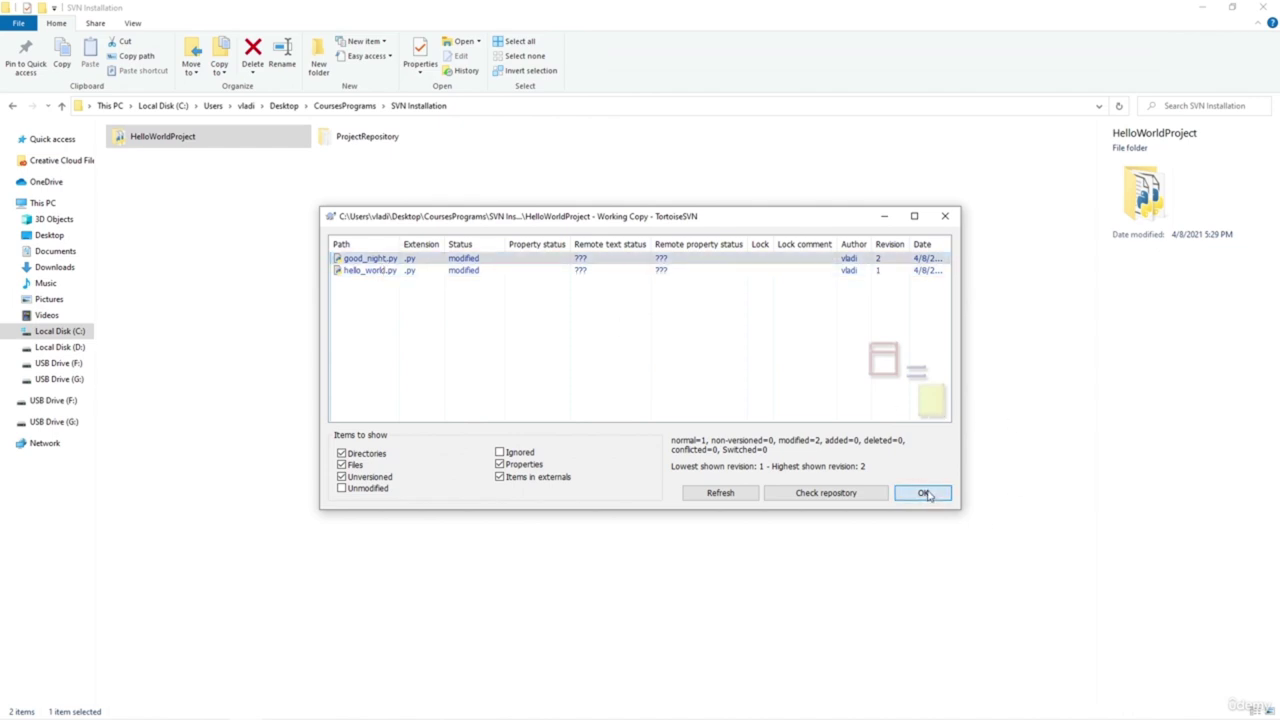
# Open the TortoiseSVN properties of the HelloWorldProject folder
pyautogui.rightClick(163, 135)
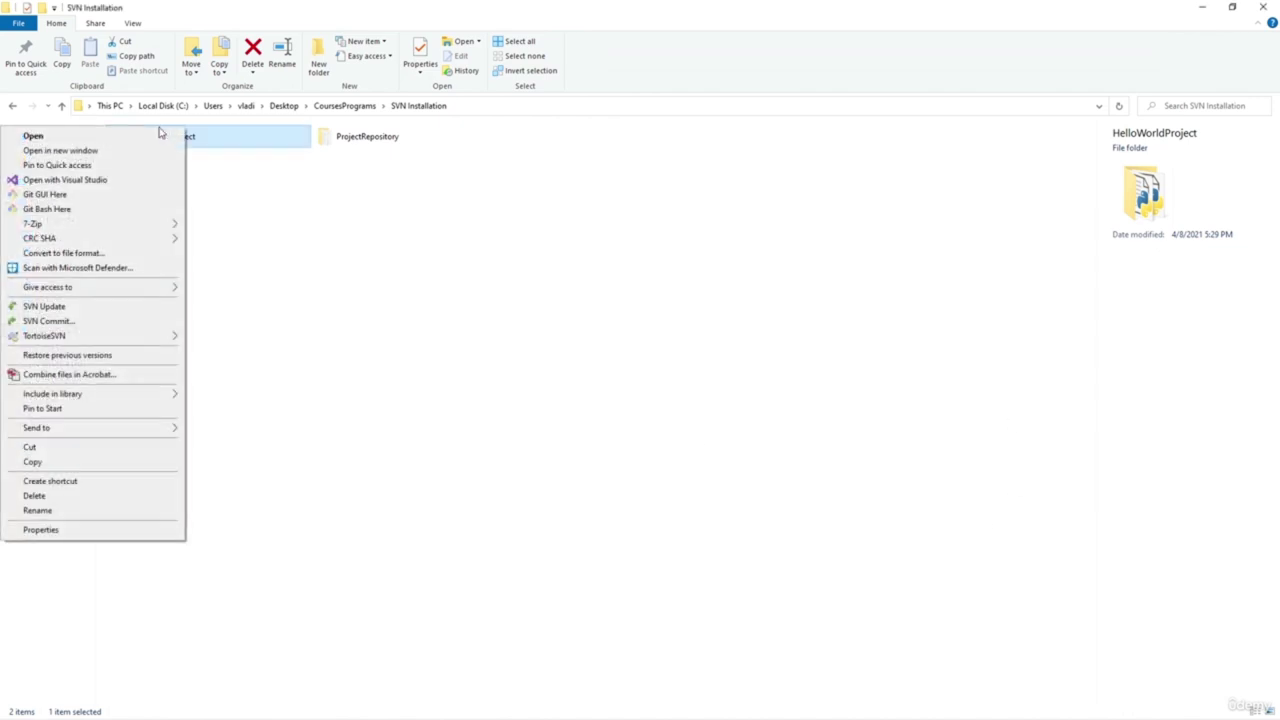
pyautogui.moveTo(143, 337)
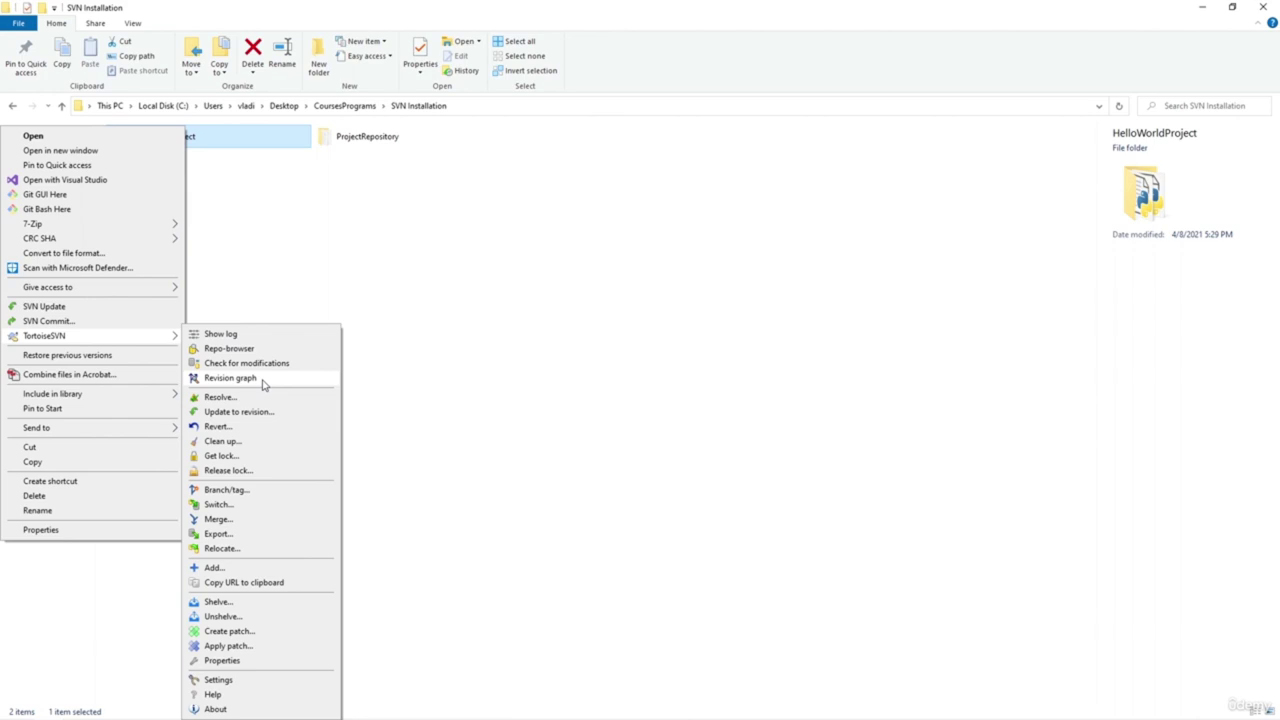
pyautogui.click(265, 661)
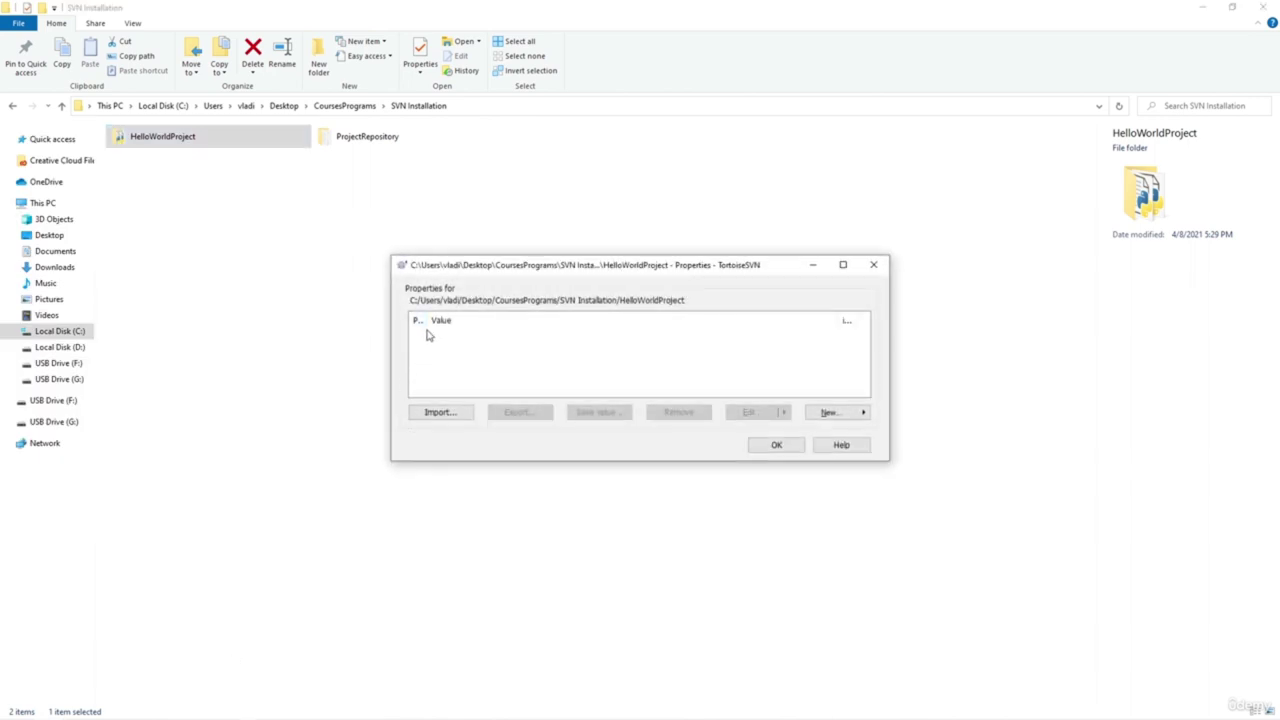
# Close the HelloWorldProject properties and check the folder for modifications again
pyautogui.click(784, 447)
pyautogui.rightClick(230, 143)
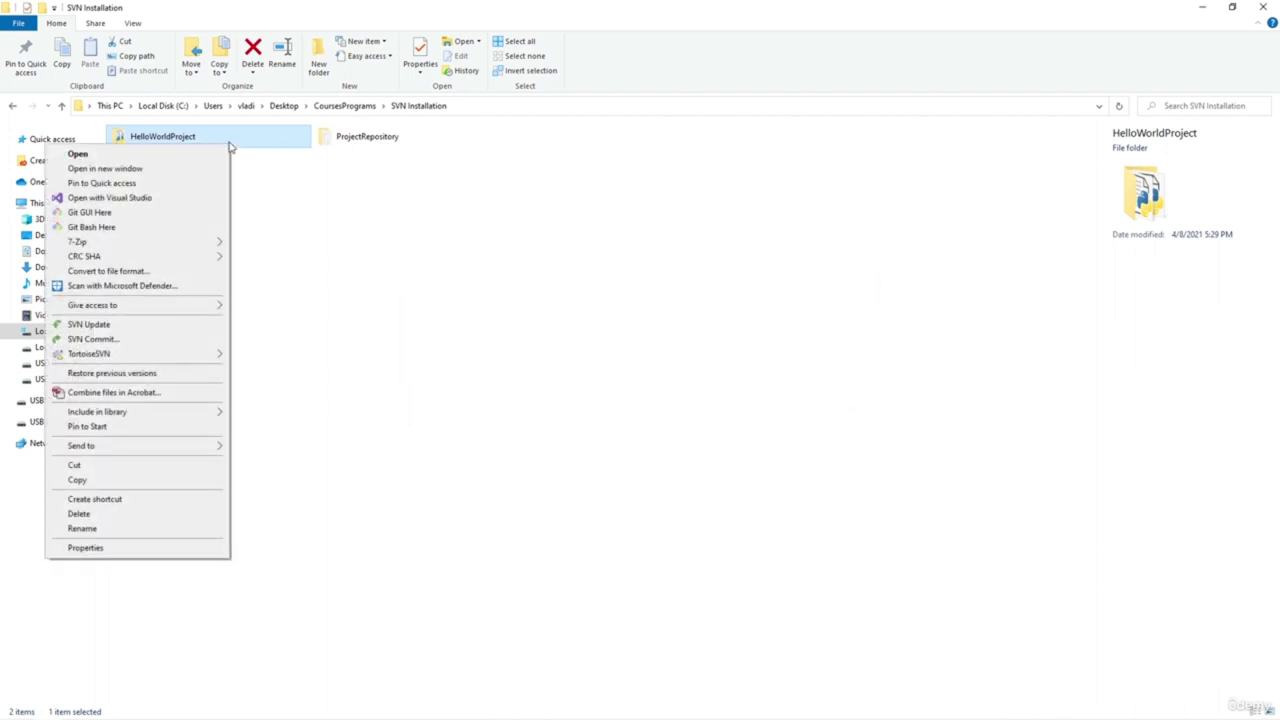
pyautogui.moveTo(186, 354)
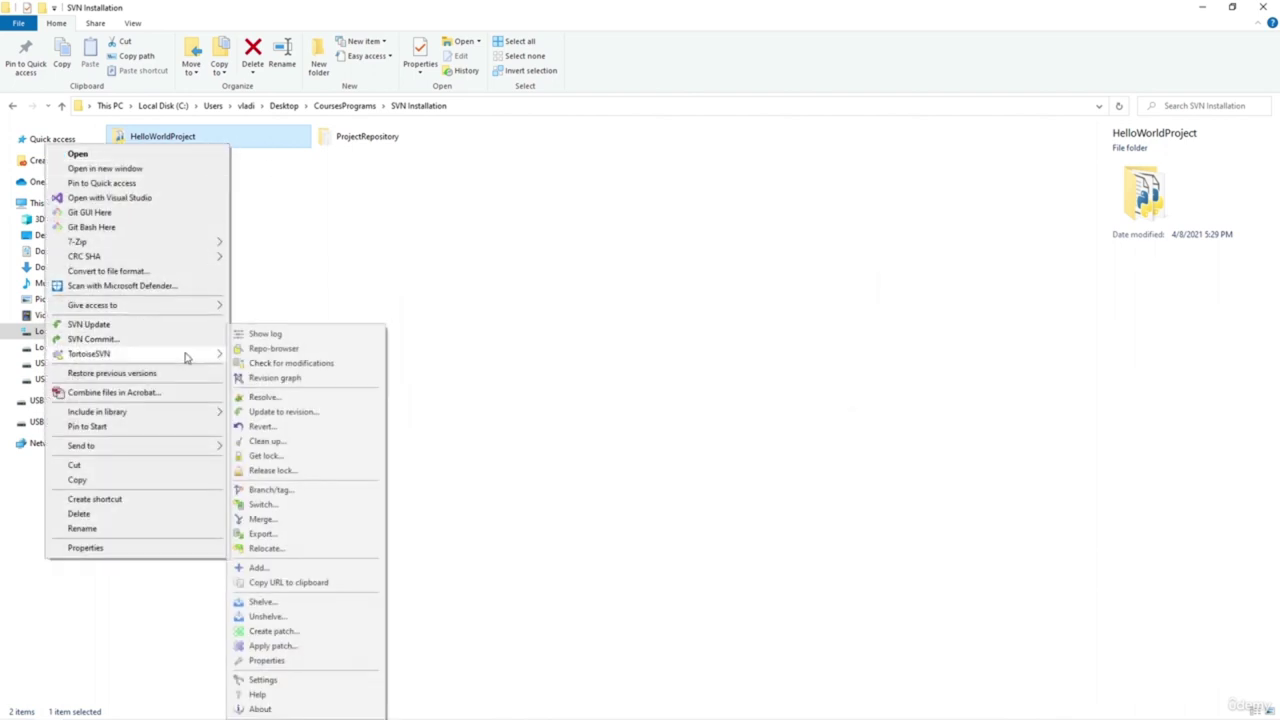
pyautogui.click(324, 366)
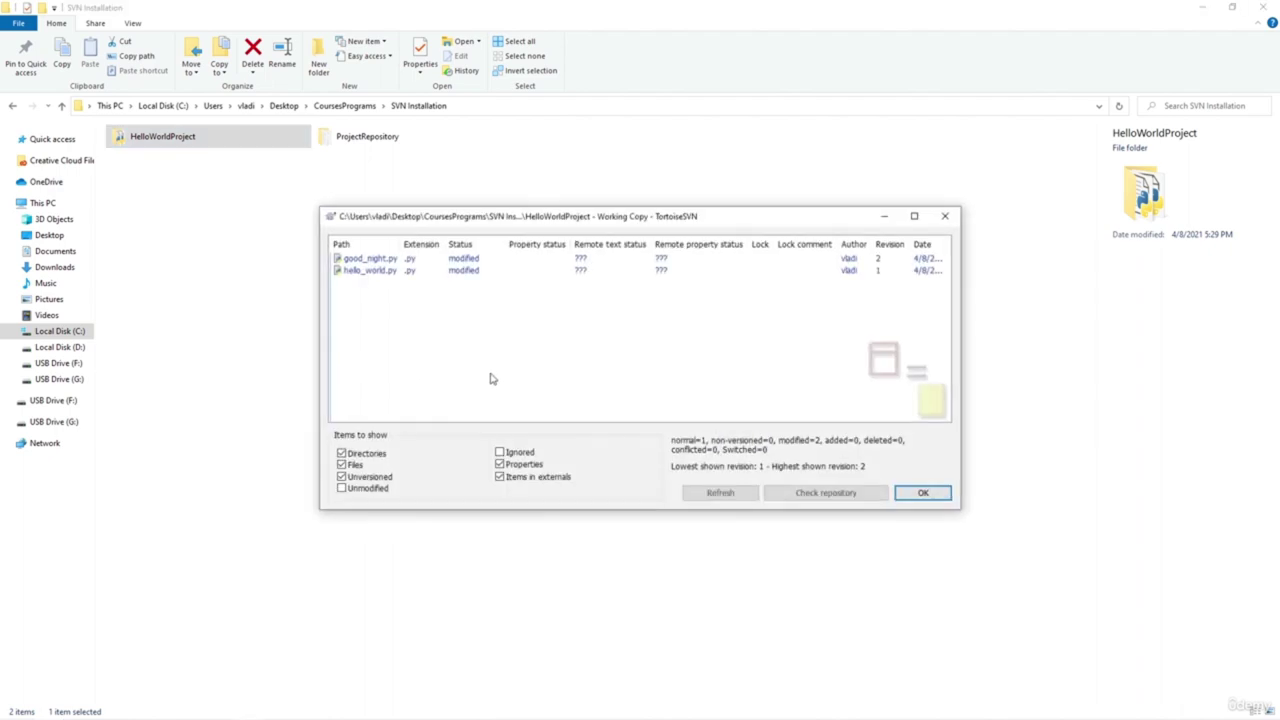
# Compare the modified good_night.py with its base revision and maximize the comparison window
pyautogui.rightClick(372, 259)
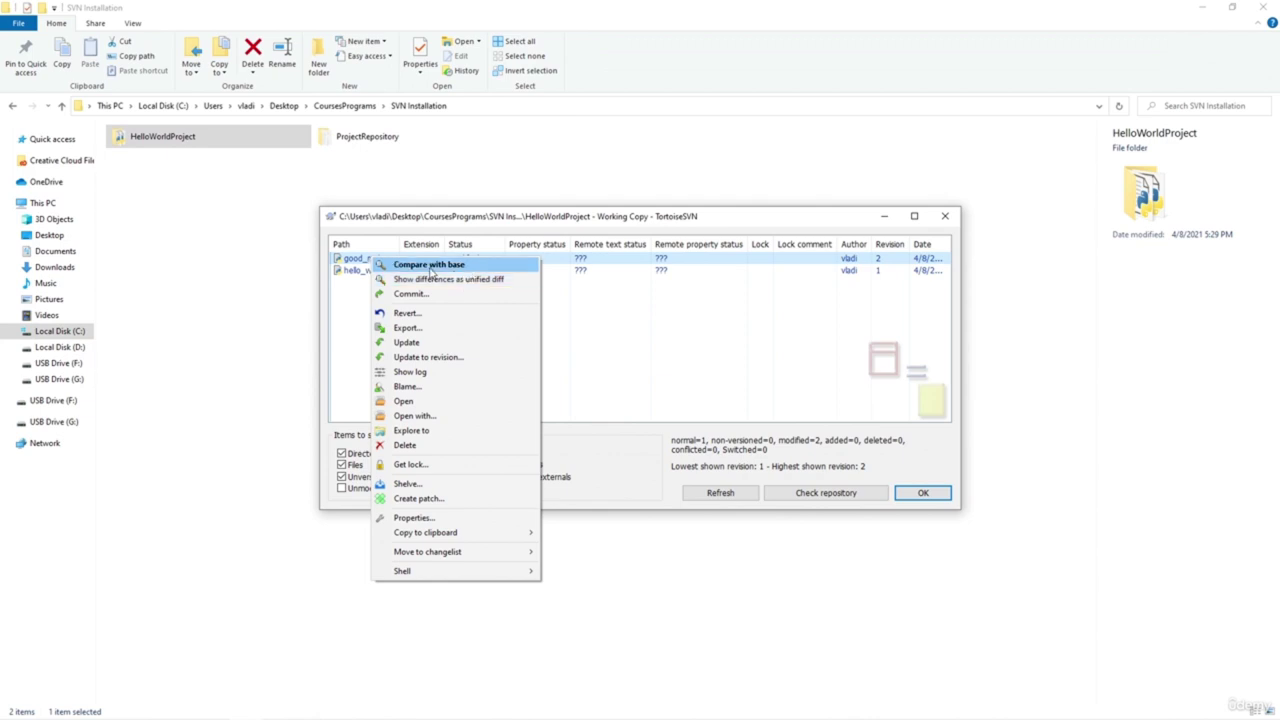
pyautogui.click(437, 268)
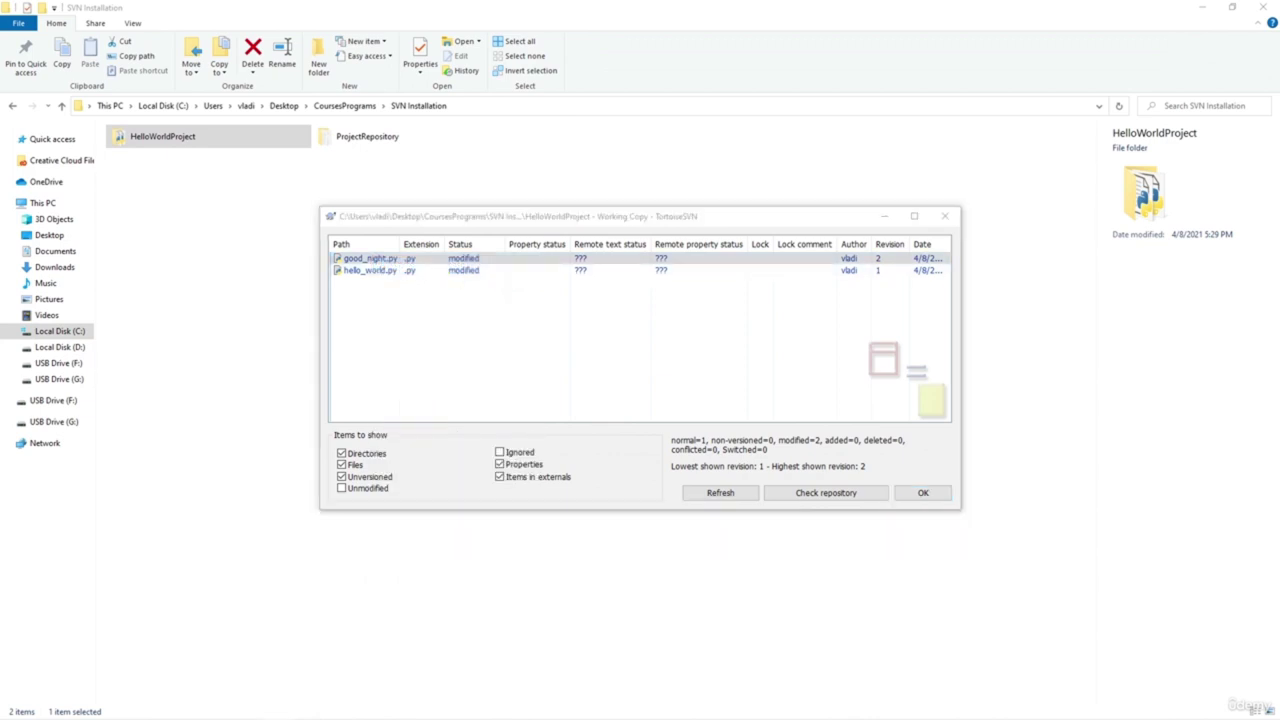
pyautogui.moveTo(846, 246); pyautogui.dragTo(402, 126)
pyautogui.doubleClick(402, 126)
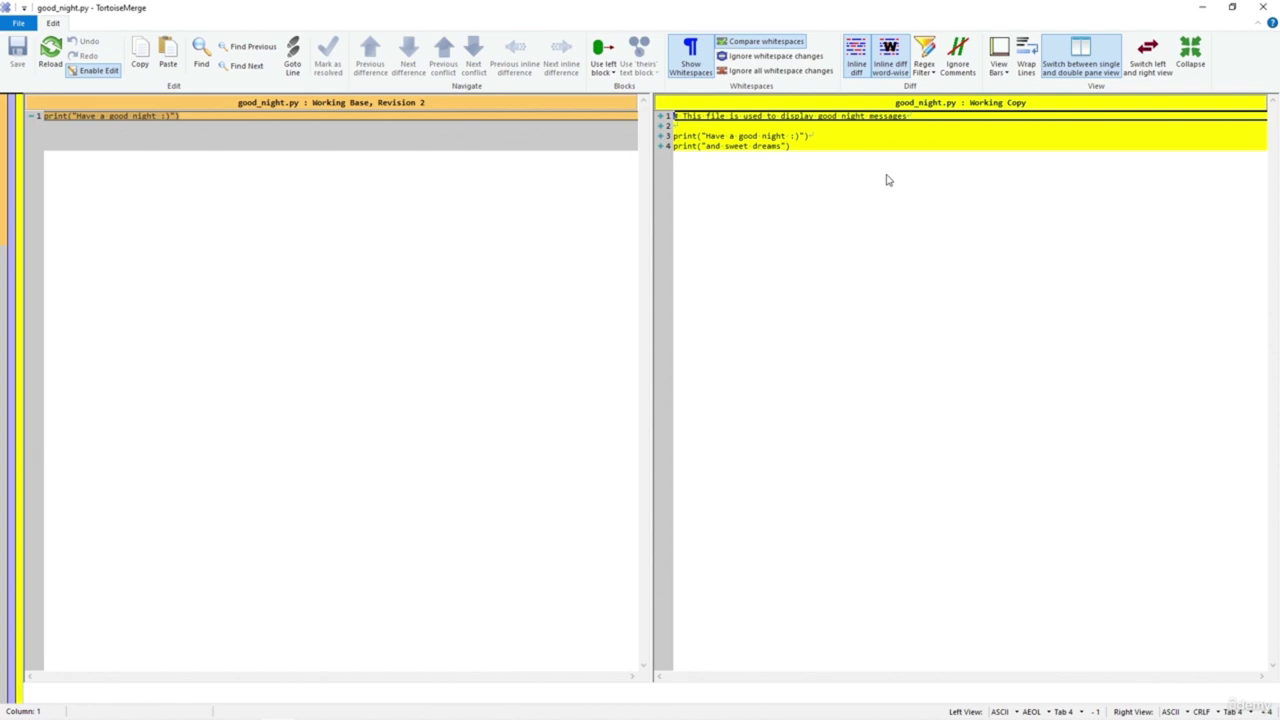
# Examine the line differences between the base and working copy of good_night.py, closing the comparison when done
pyautogui.moveTo(200, 121); pyautogui.dragTo(36, 116)
pyautogui.click(97, 135)
pyautogui.click(108, 146)
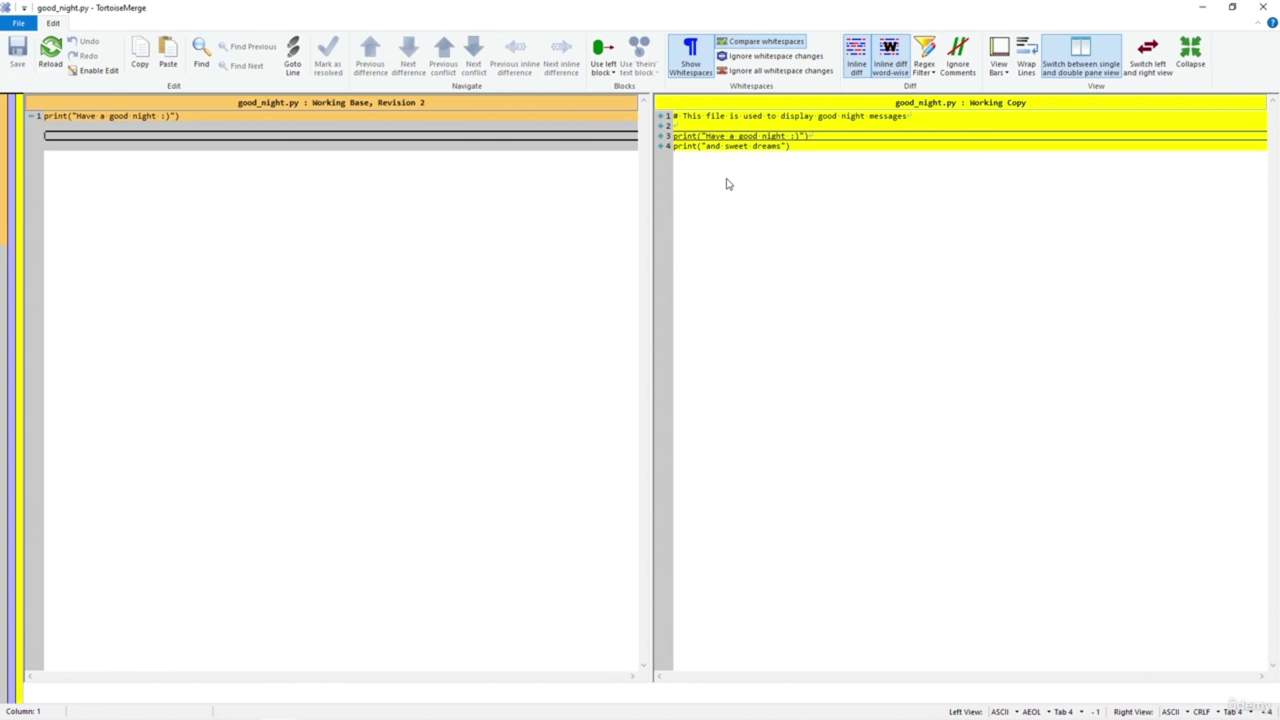
pyautogui.click(907, 126)
pyautogui.click(975, 115)
pyautogui.click(1013, 138)
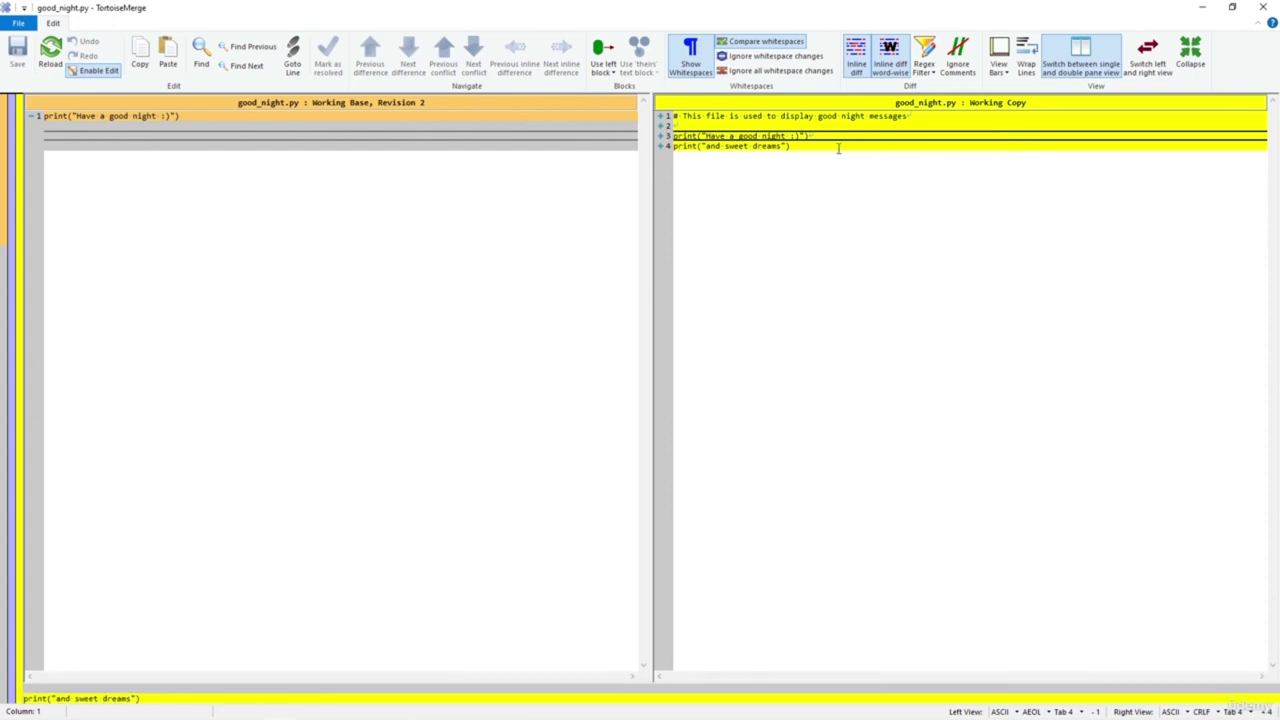
pyautogui.click(729, 117)
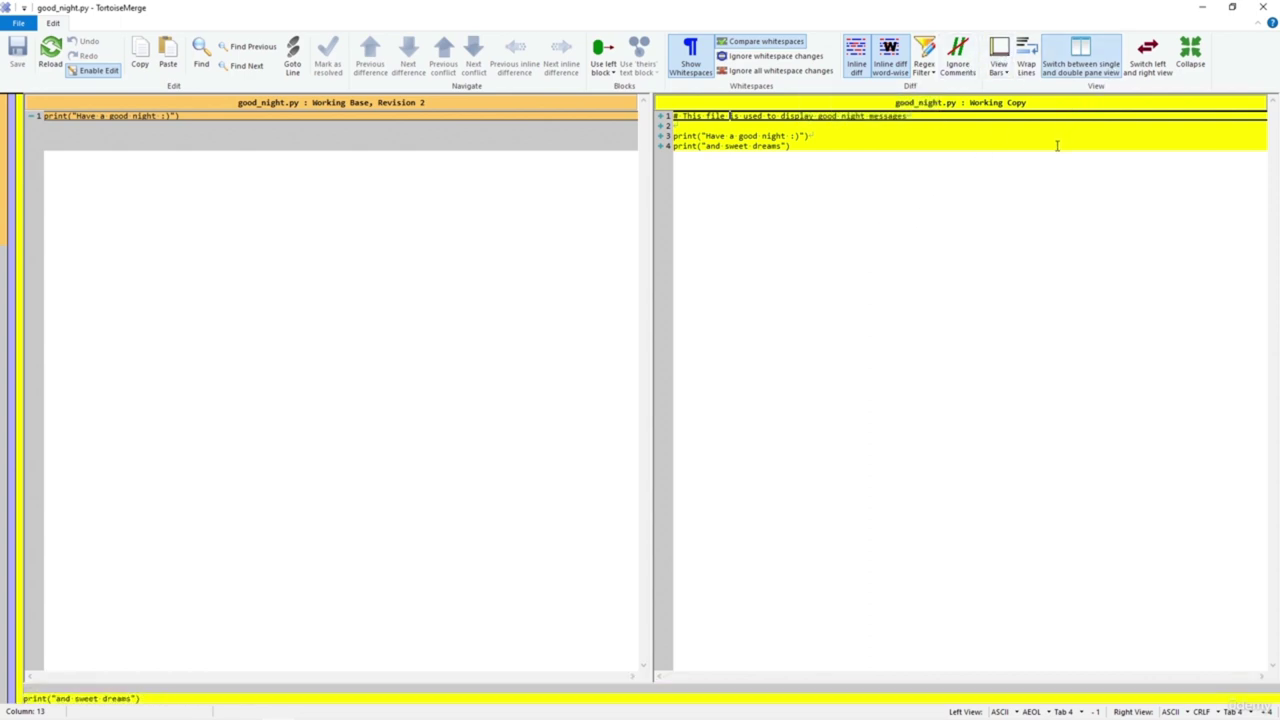
pyautogui.click(1266, 7)
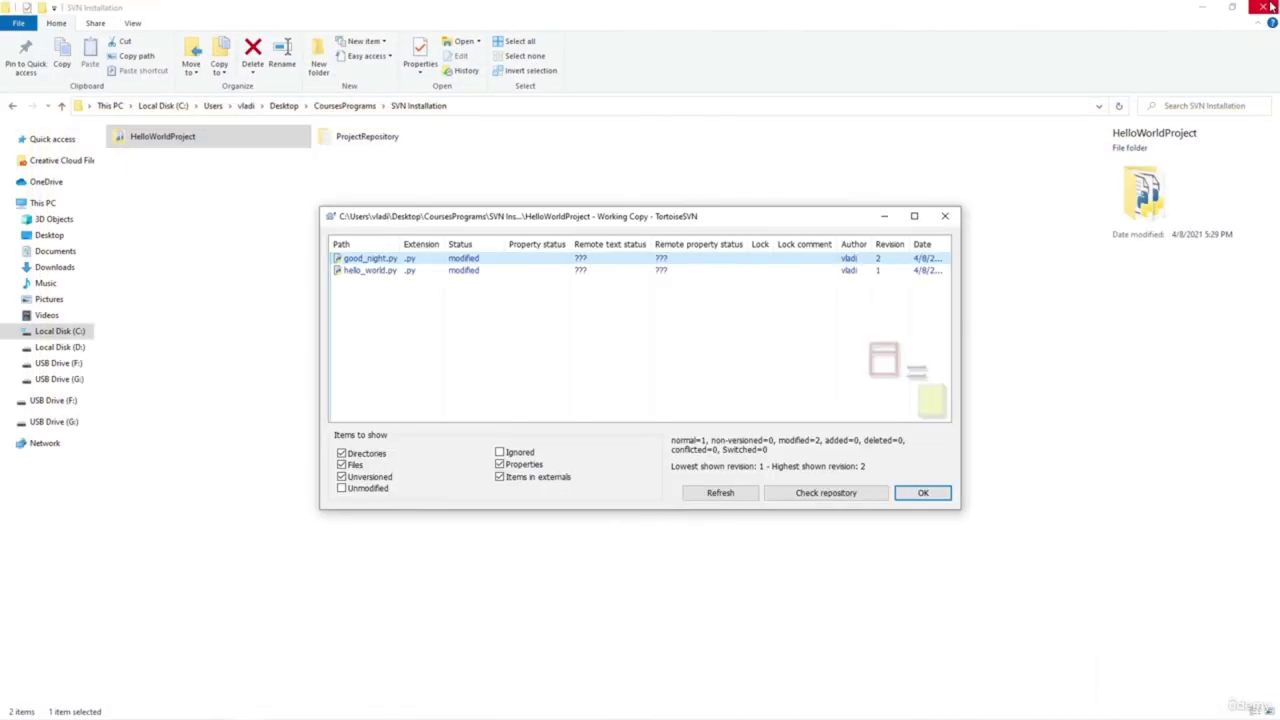
# Compare hello_world.py with its base revision, closing the comparison when done
pyautogui.click(383, 272)
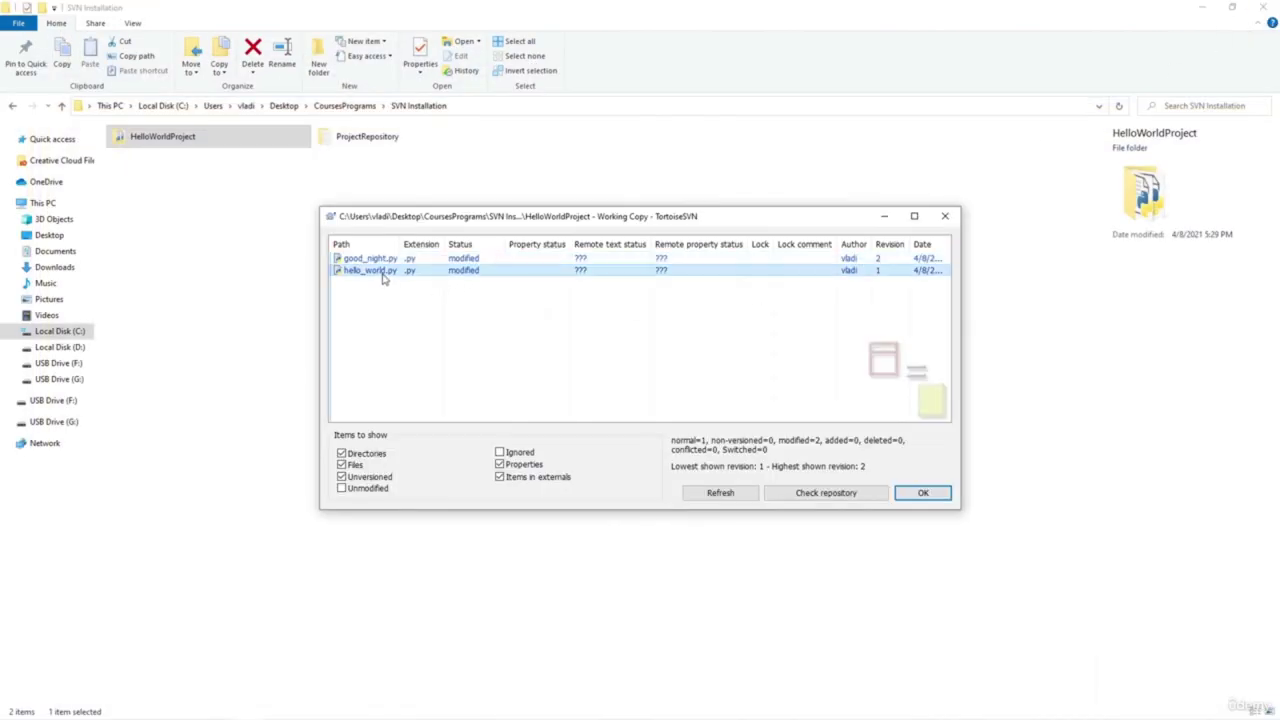
pyautogui.rightClick(383, 272)
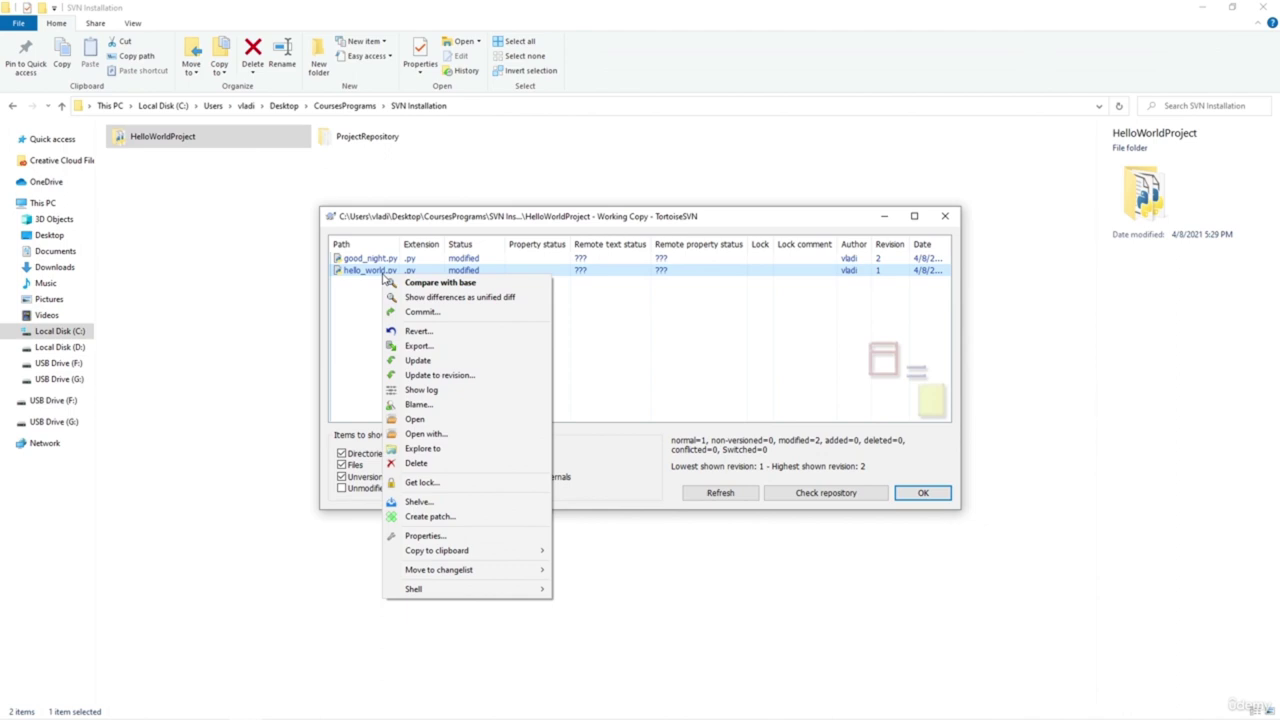
pyautogui.click(443, 286)
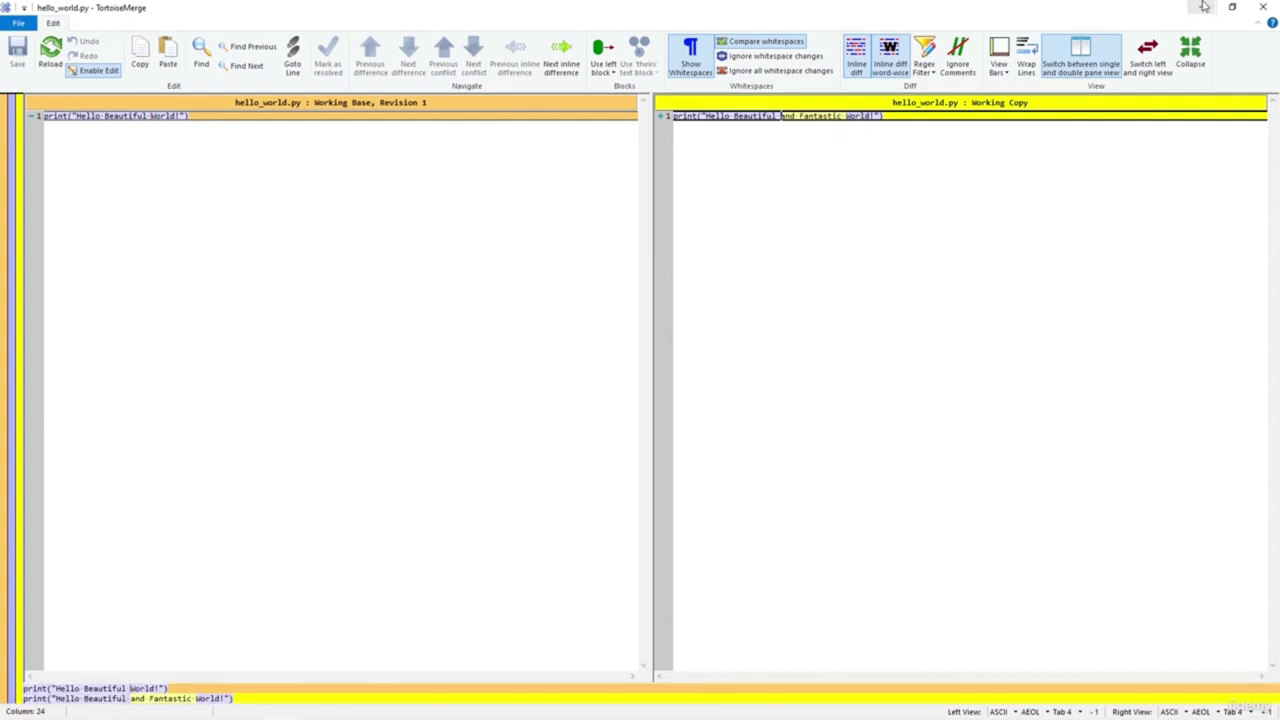
pyautogui.click(1263, 7)
# Compare good_night.py with its base revision once more, closing the comparison when done
pyautogui.rightClick(461, 257)
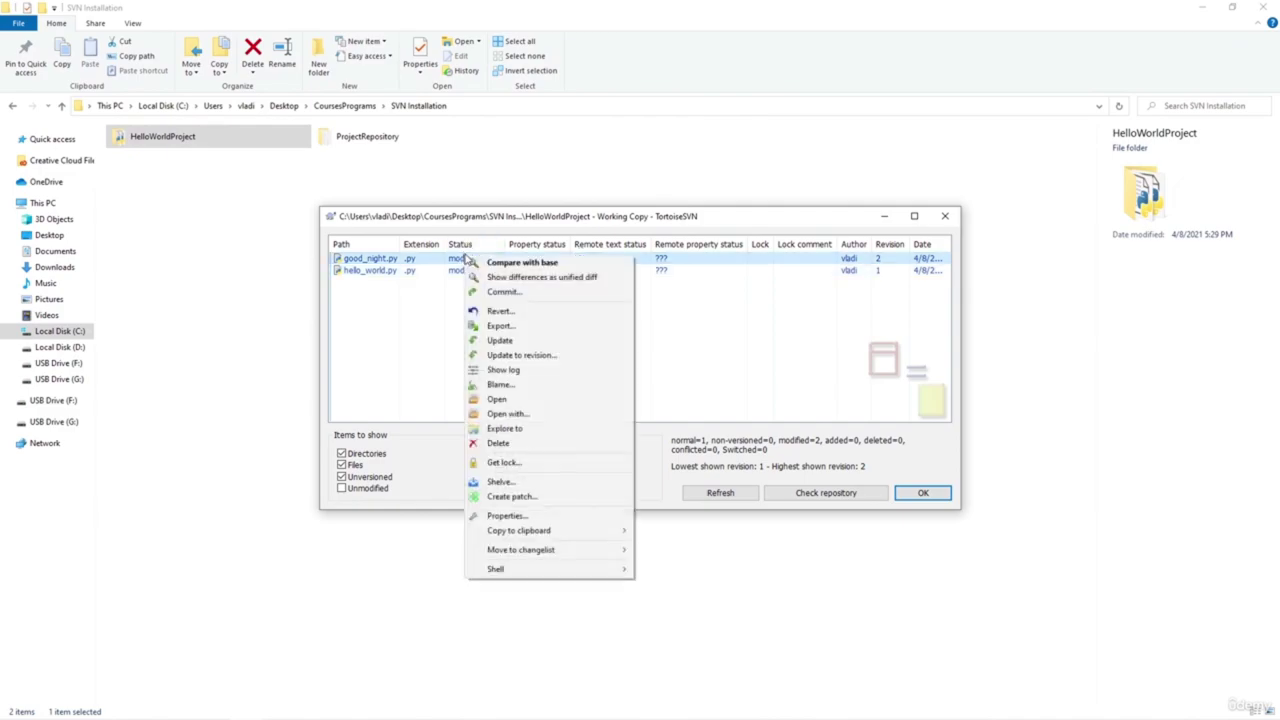
pyautogui.click(495, 261)
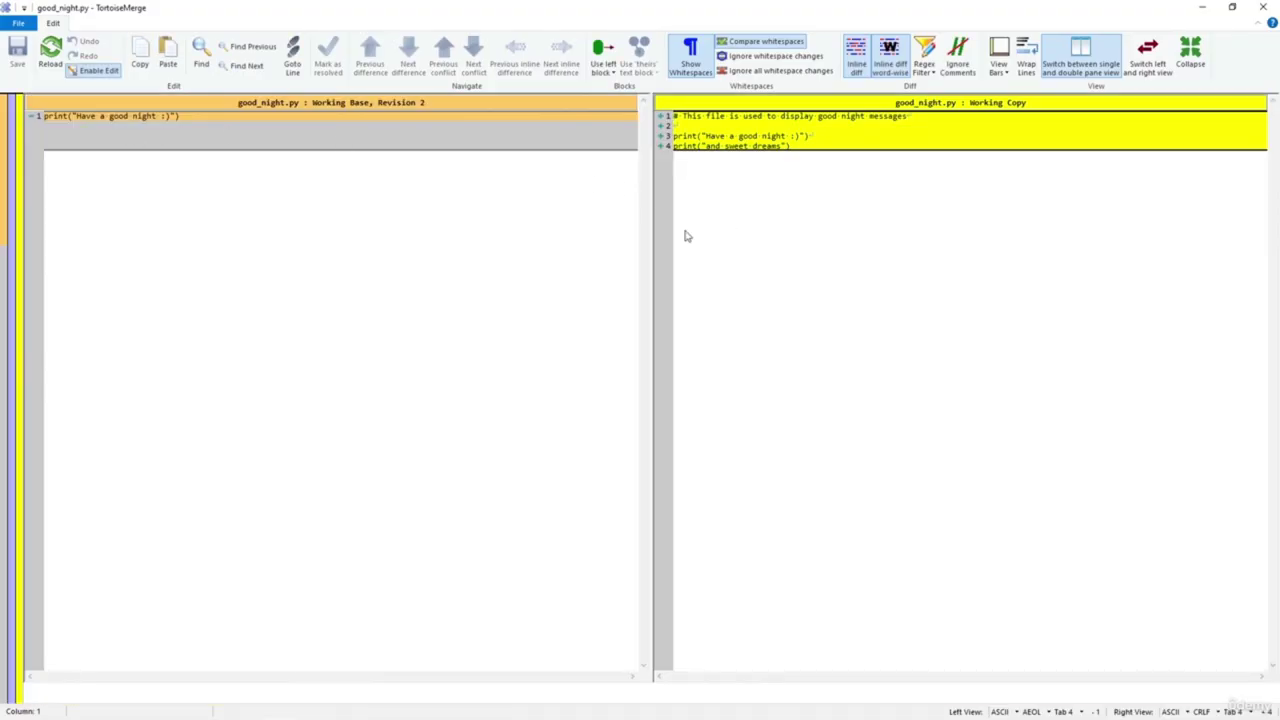
pyautogui.click(1262, 7)
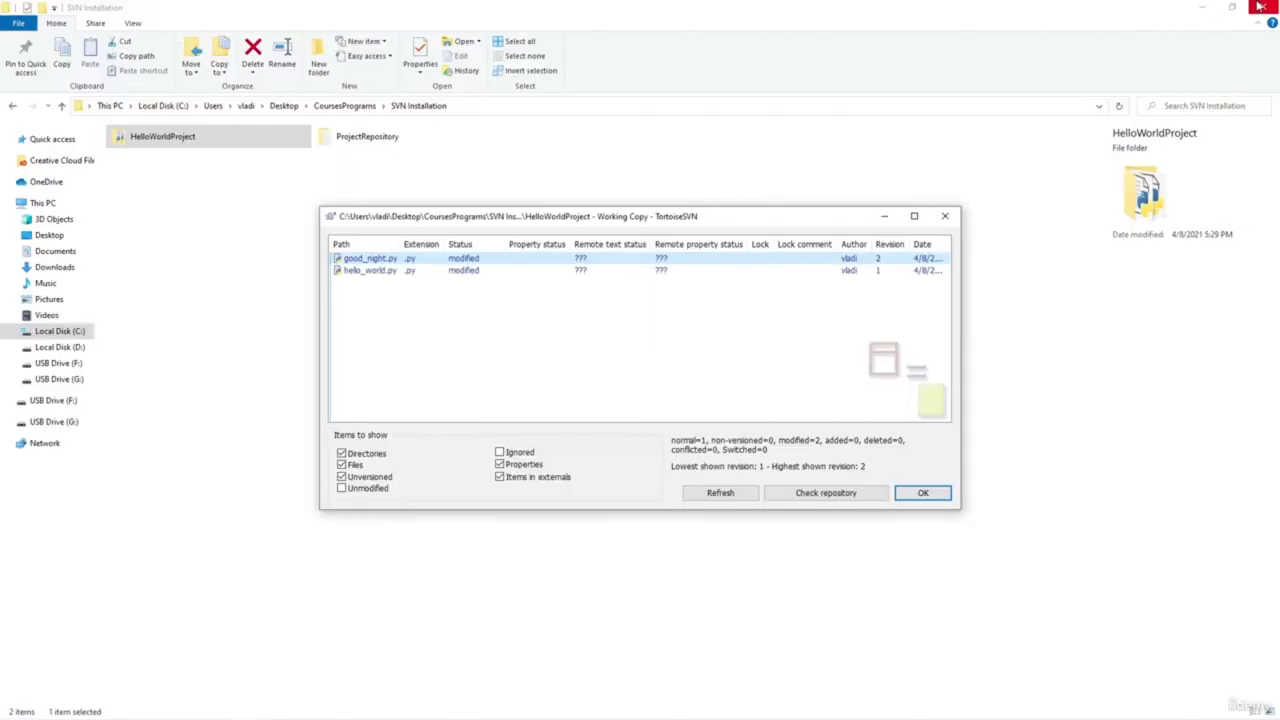
# Show the hello_world.py differences as a unified diff, examine the removed and added print lines, and close the modifications check
pyautogui.rightClick(411, 262)
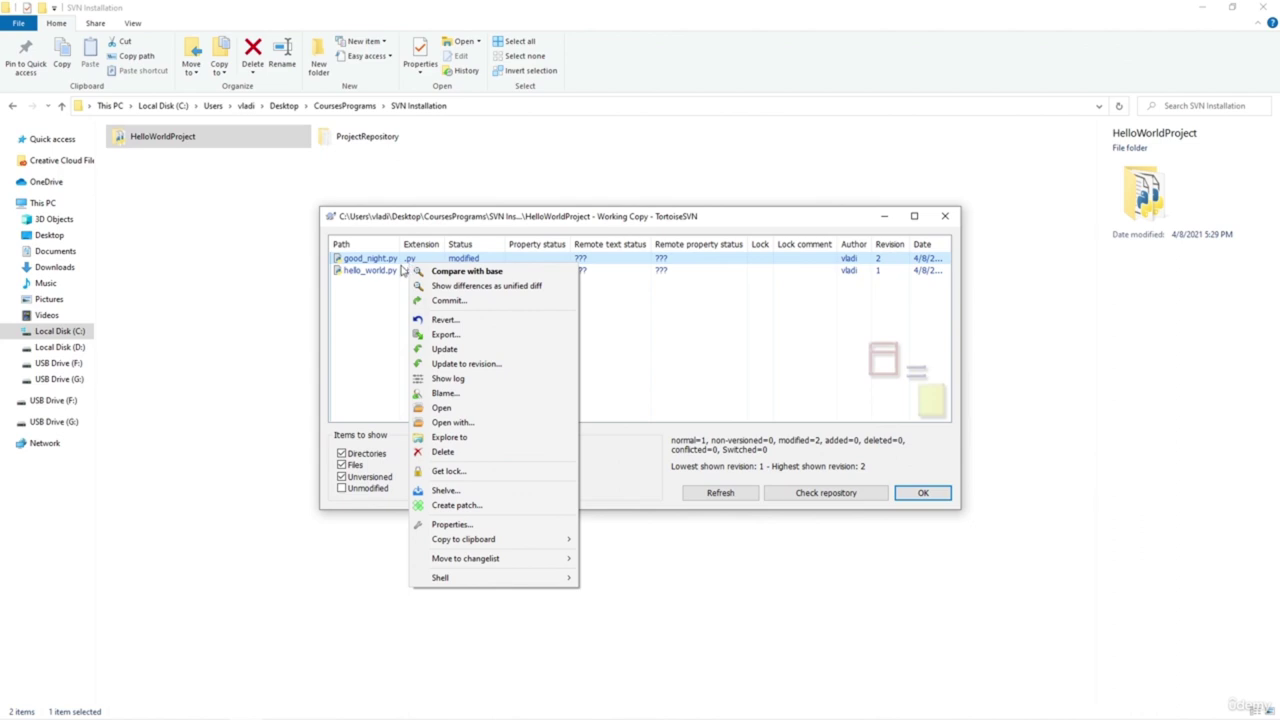
pyautogui.click(361, 272)
pyautogui.rightClick(362, 273)
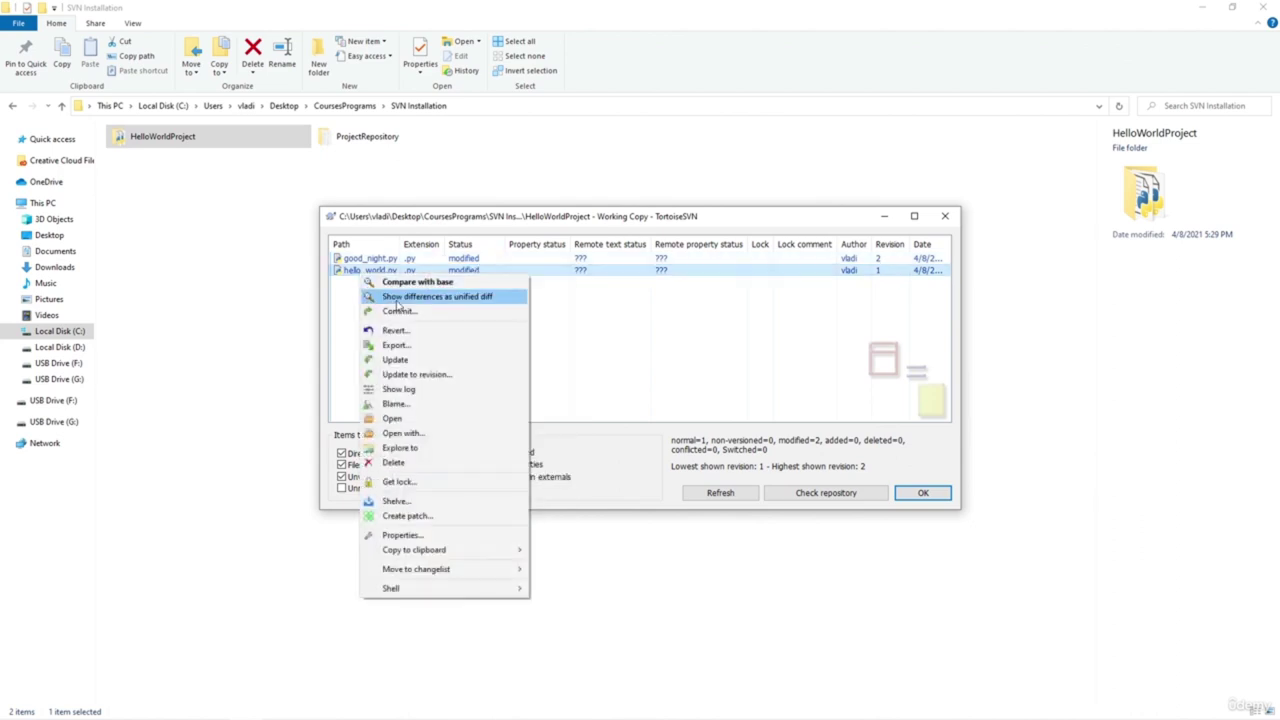
pyautogui.click(412, 300)
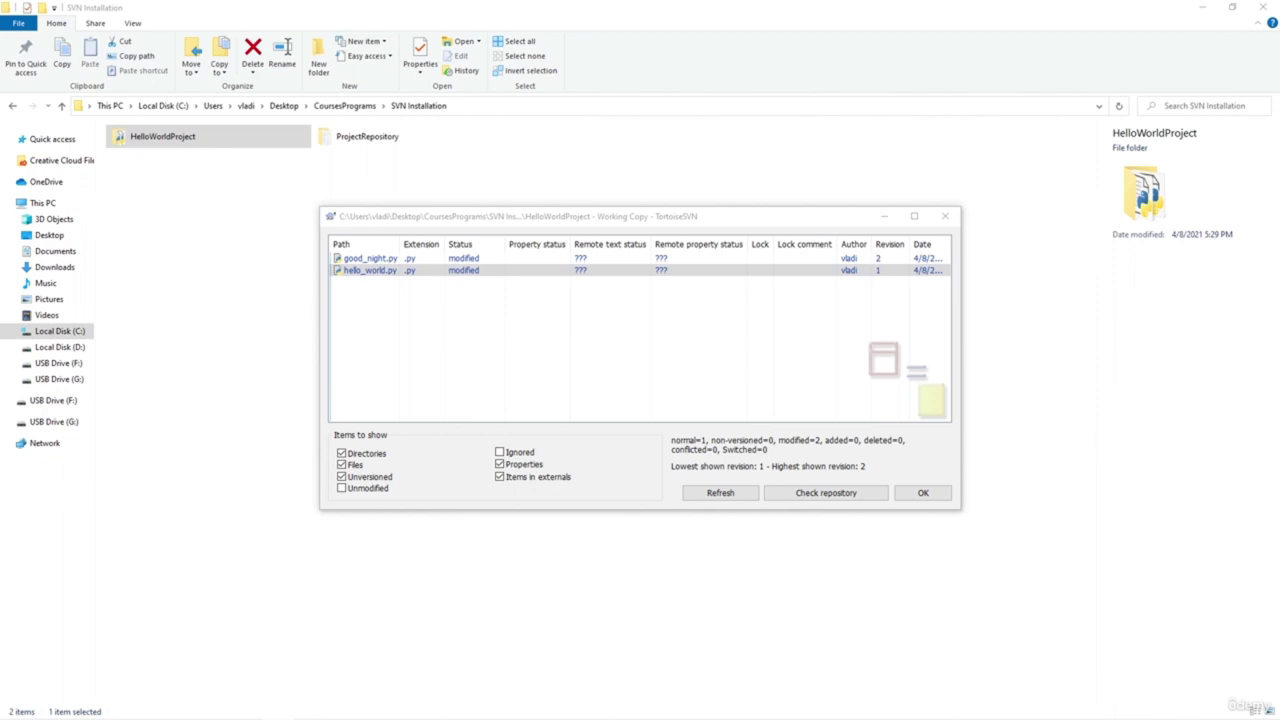
pyautogui.moveTo(1050, 62); pyautogui.dragTo(303, 160)
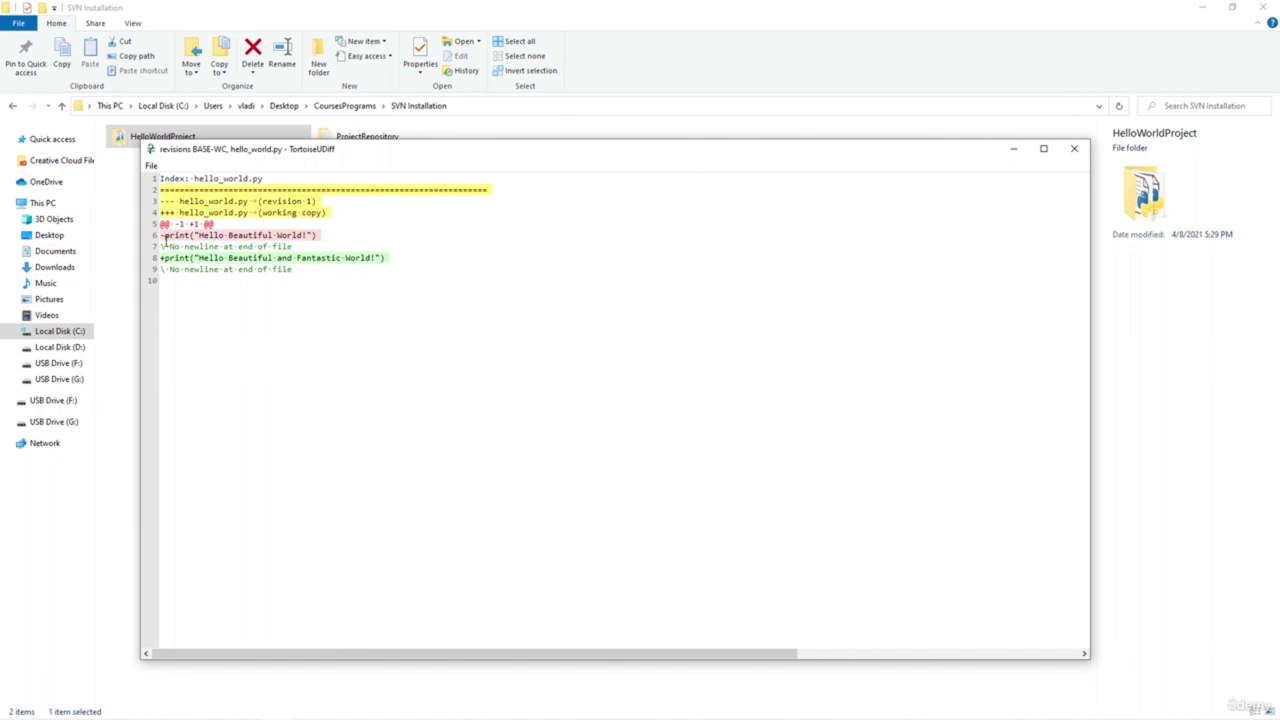
pyautogui.moveTo(166, 235); pyautogui.dragTo(294, 246)
pyautogui.click(320, 235)
pyautogui.moveTo(165, 258); pyautogui.dragTo(393, 263)
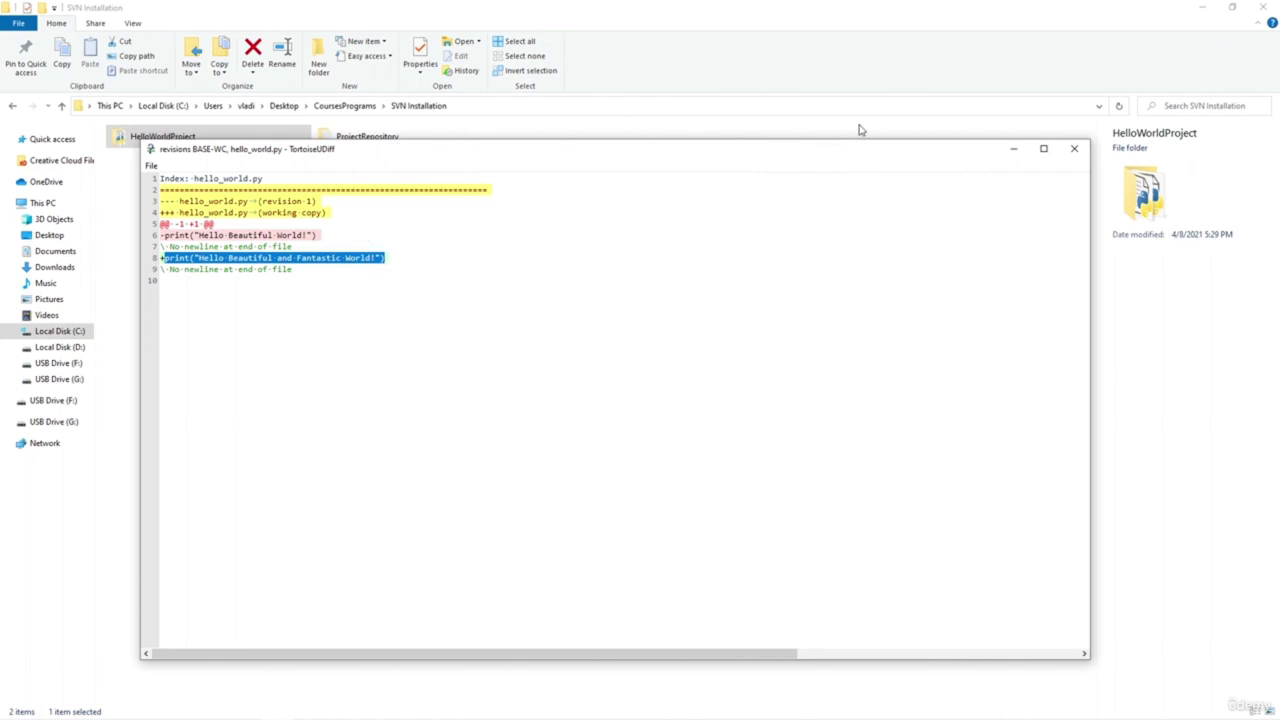
pyautogui.click(1074, 152)
pyautogui.click(1075, 153)
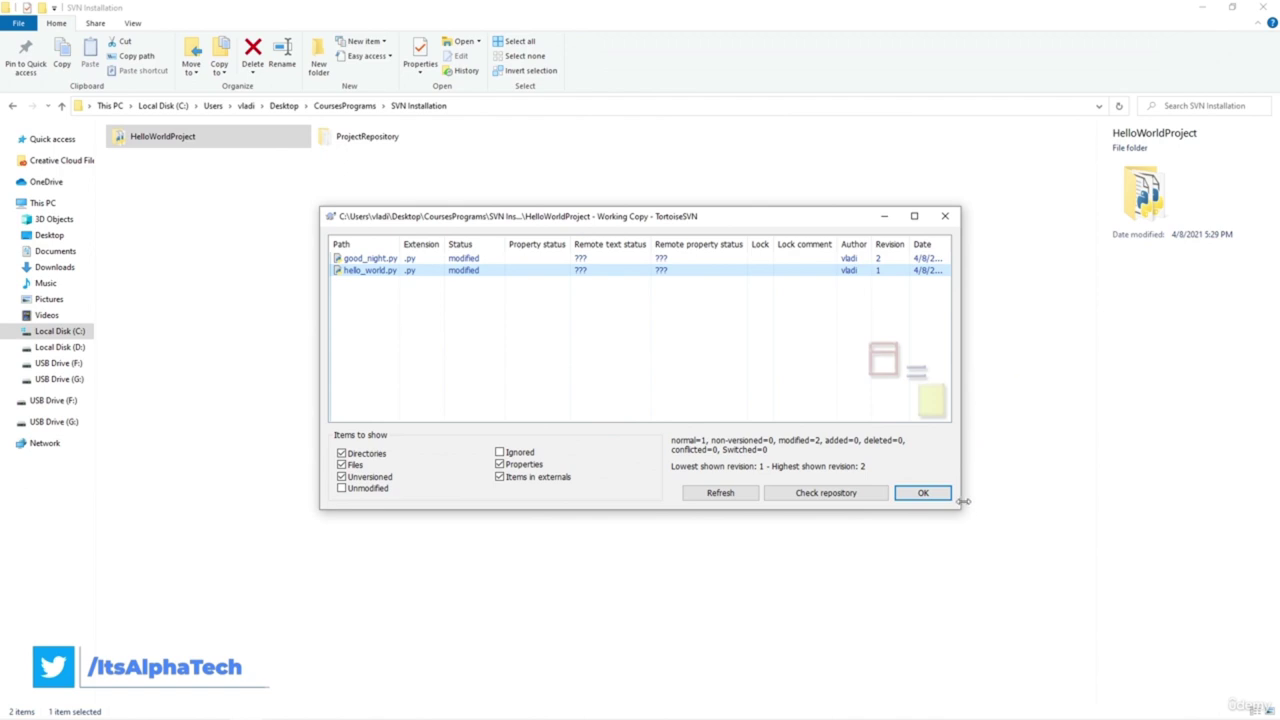
pyautogui.click(920, 492)
pyautogui.click(555, 260)
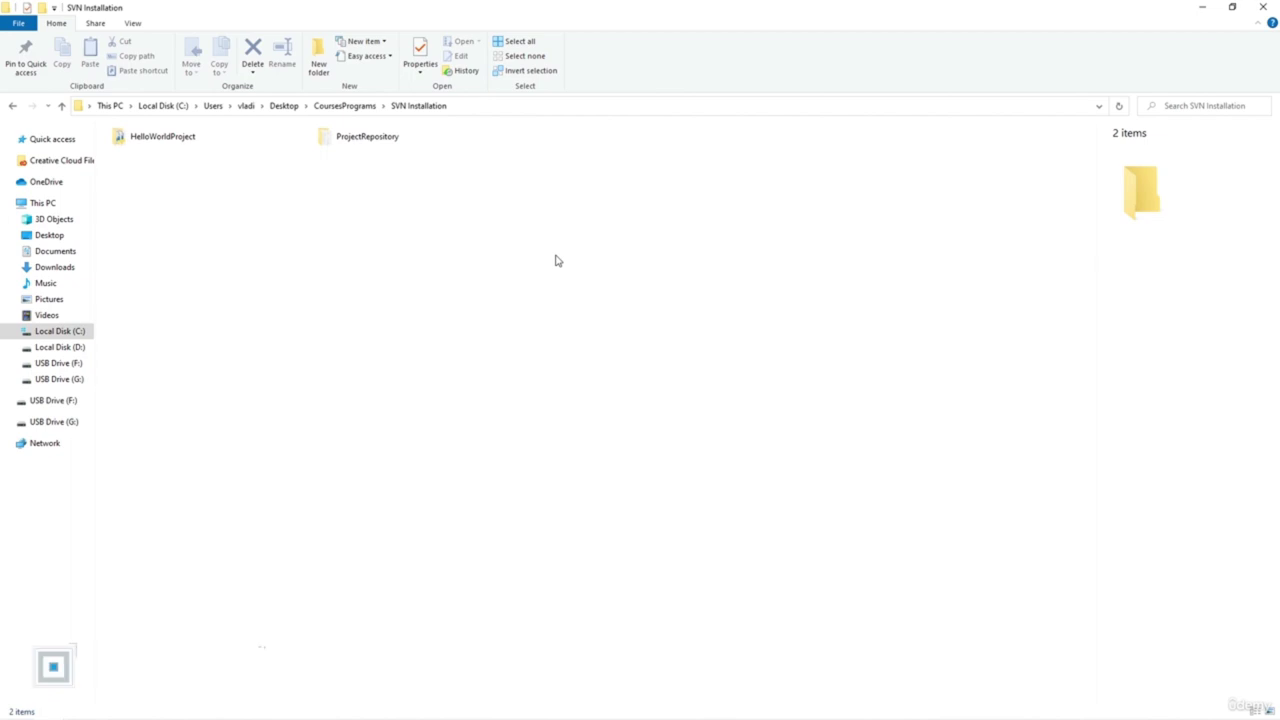
# Commit both modified files of HelloWorldProject with the message: Extended functionality of "good night" and "gello world"
pyautogui.click(162, 136)
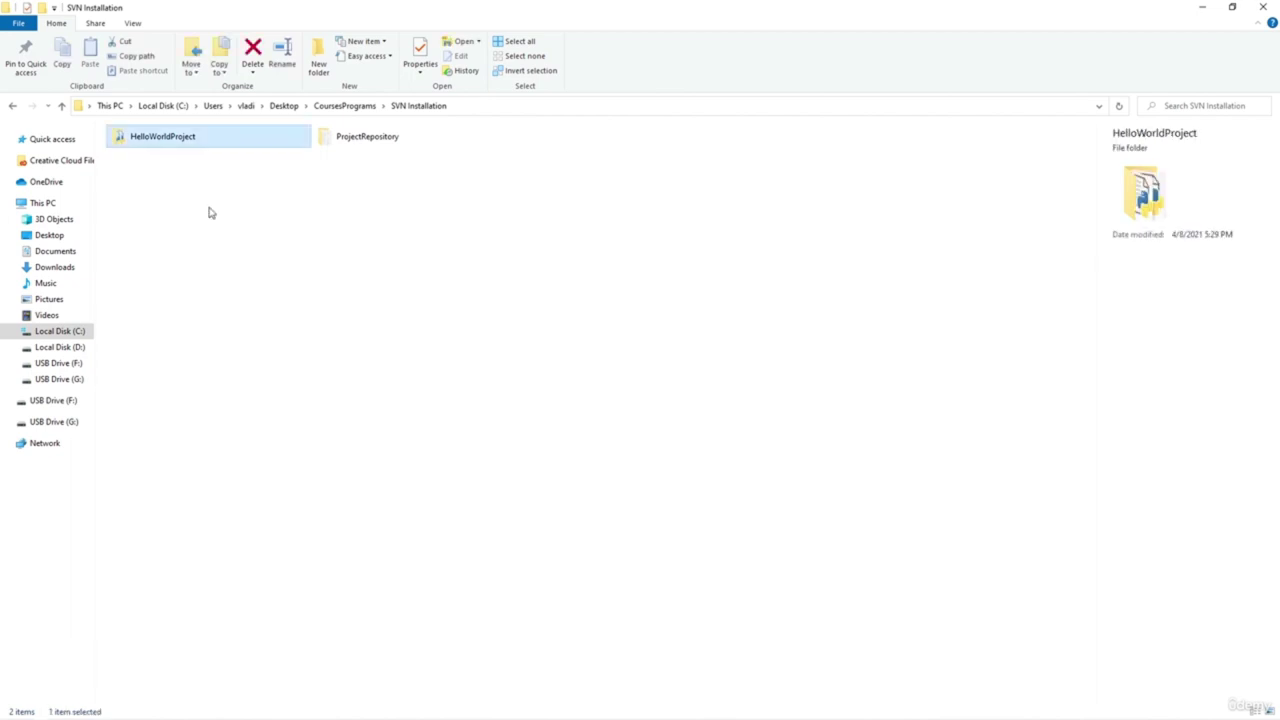
pyautogui.rightClick(190, 140)
pyautogui.click(85, 333)
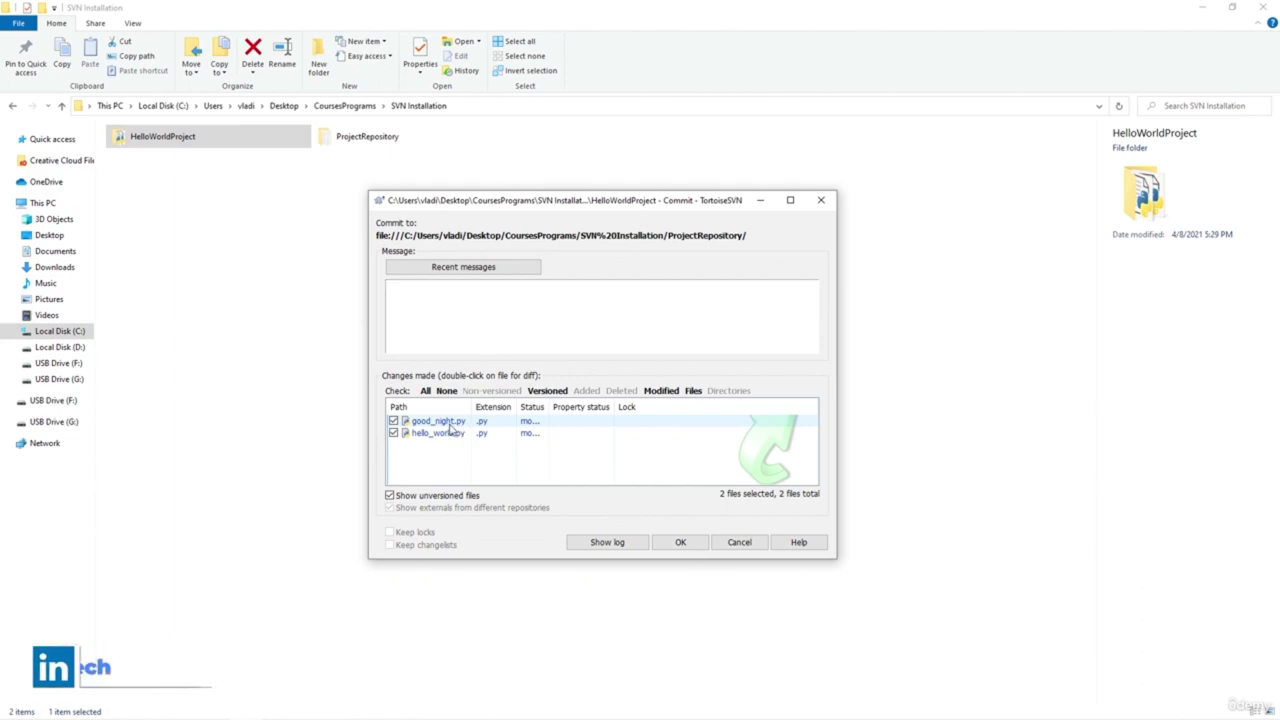
pyautogui.click(447, 421)
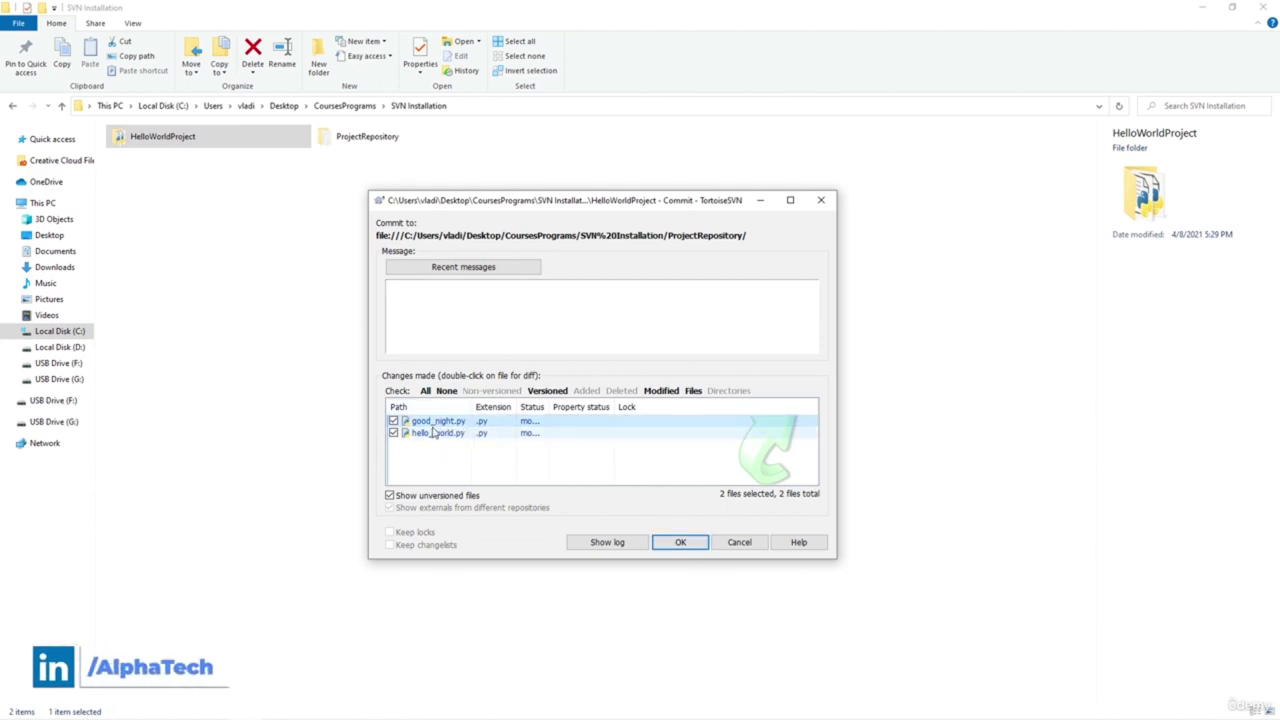
pyautogui.click(467, 333)
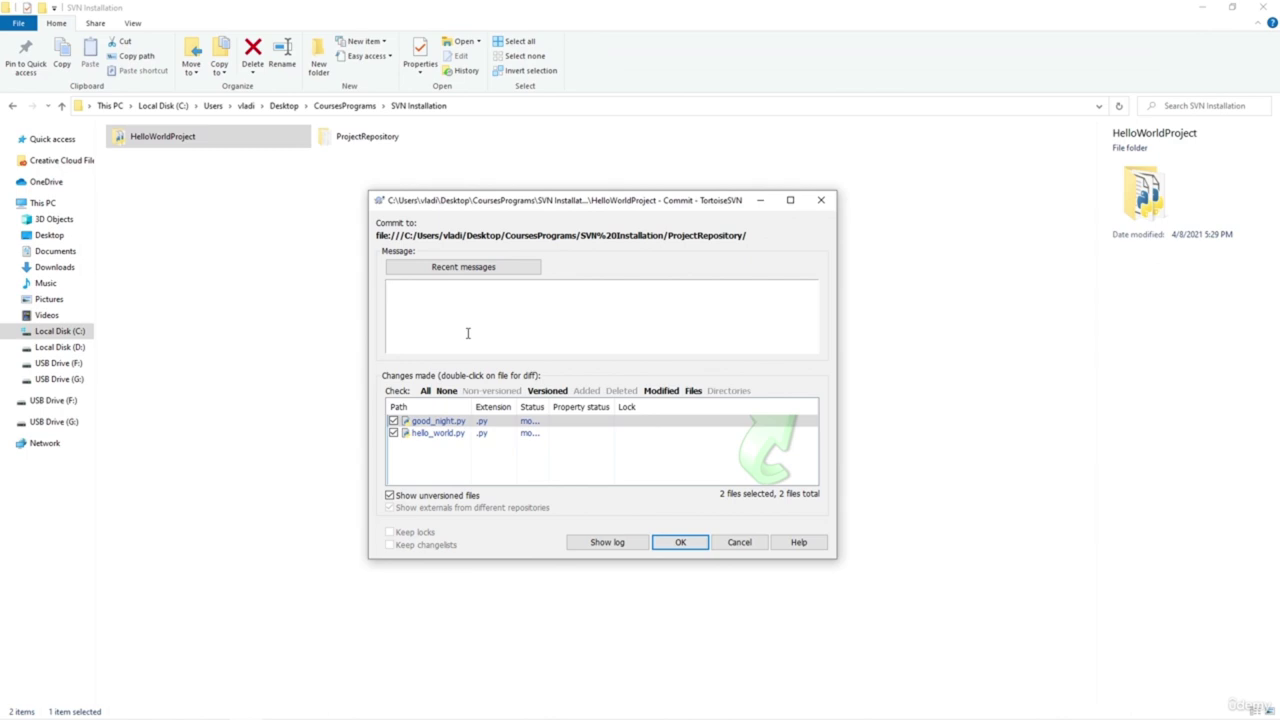
pyautogui.write('Extended functionality of "good night')
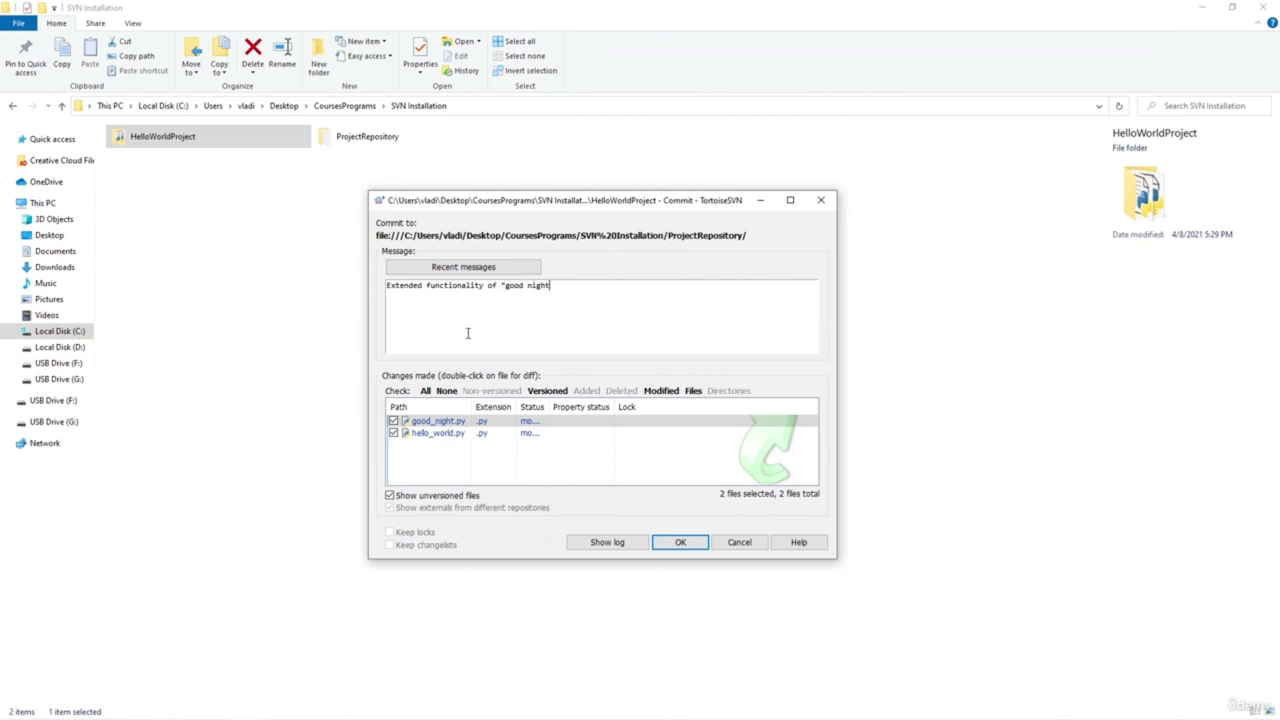
pyautogui.write('" and "gello world')
pyautogui.click(678, 542)
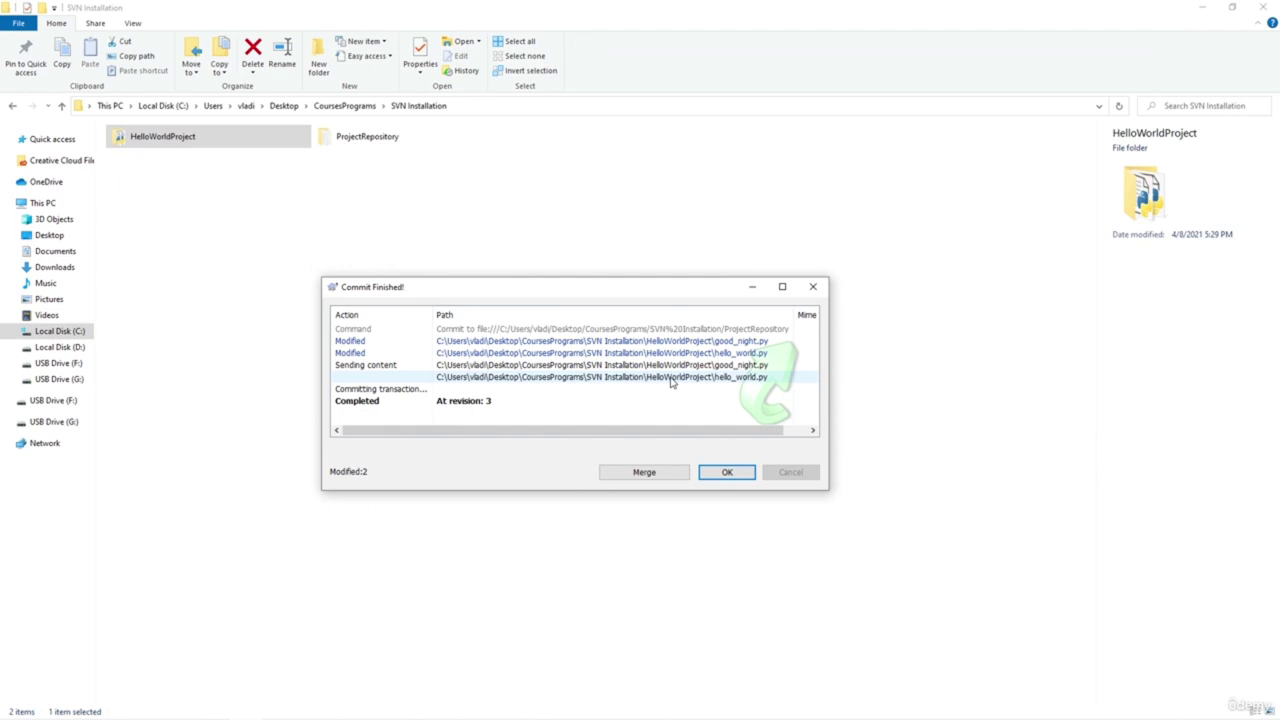
pyautogui.click(727, 476)
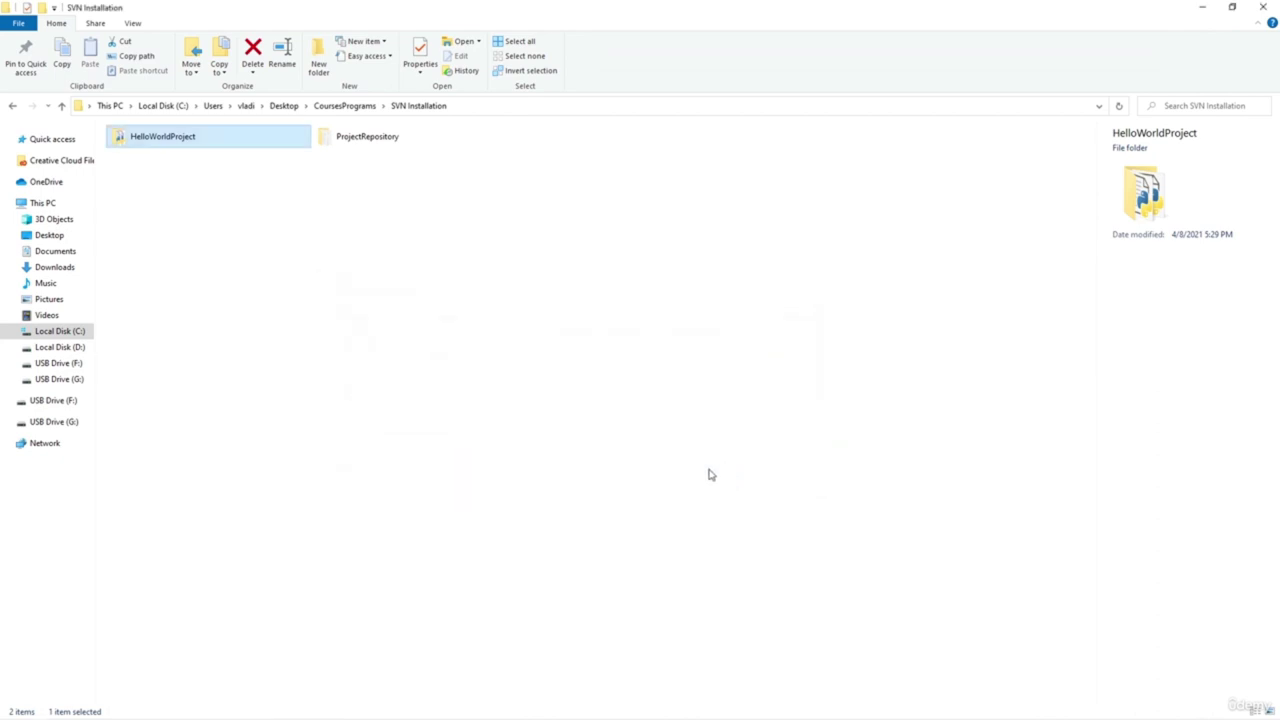
# Try to create a branch of HelloWorldProject with the destination path left empty
pyautogui.rightClick(166, 149)
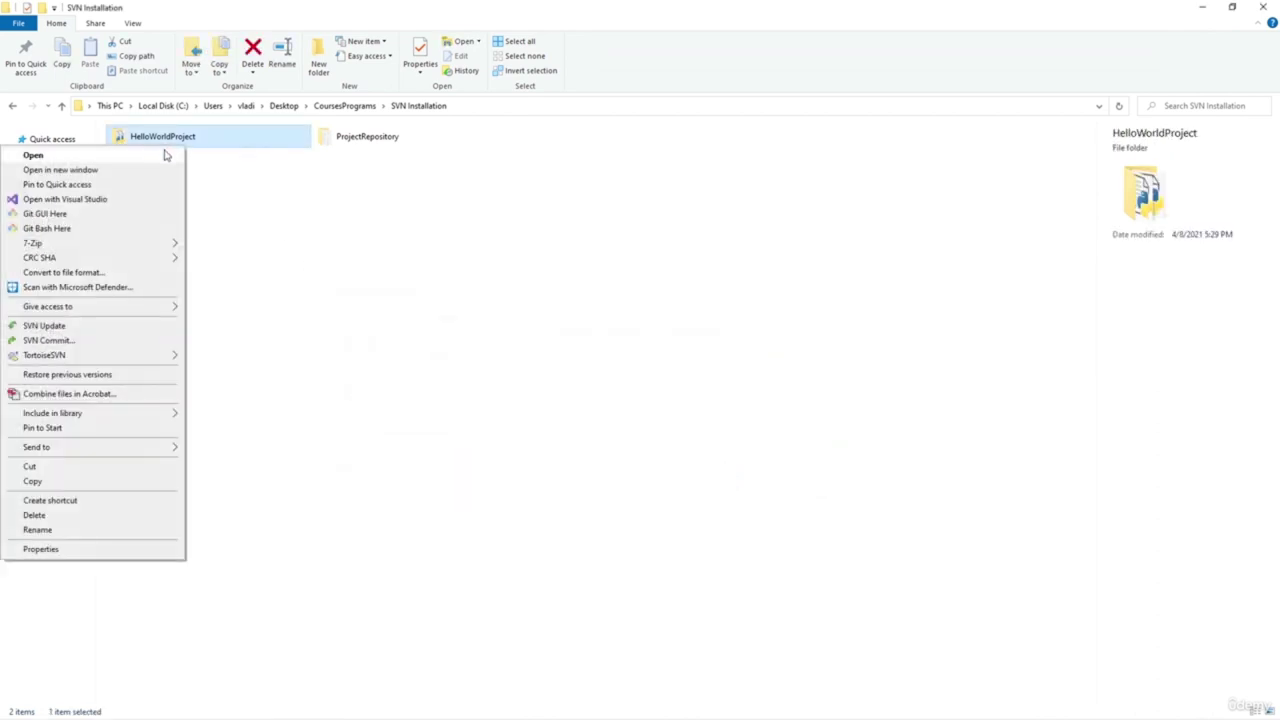
pyautogui.moveTo(114, 357)
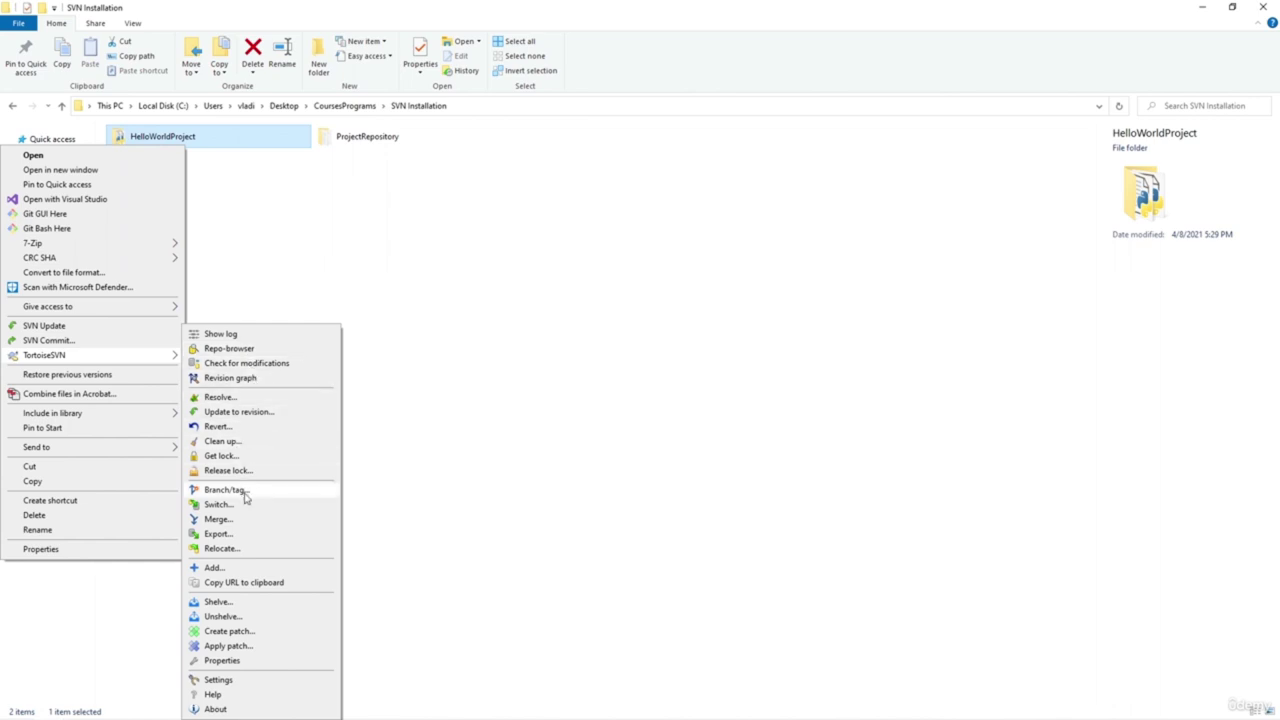
pyautogui.click(224, 490)
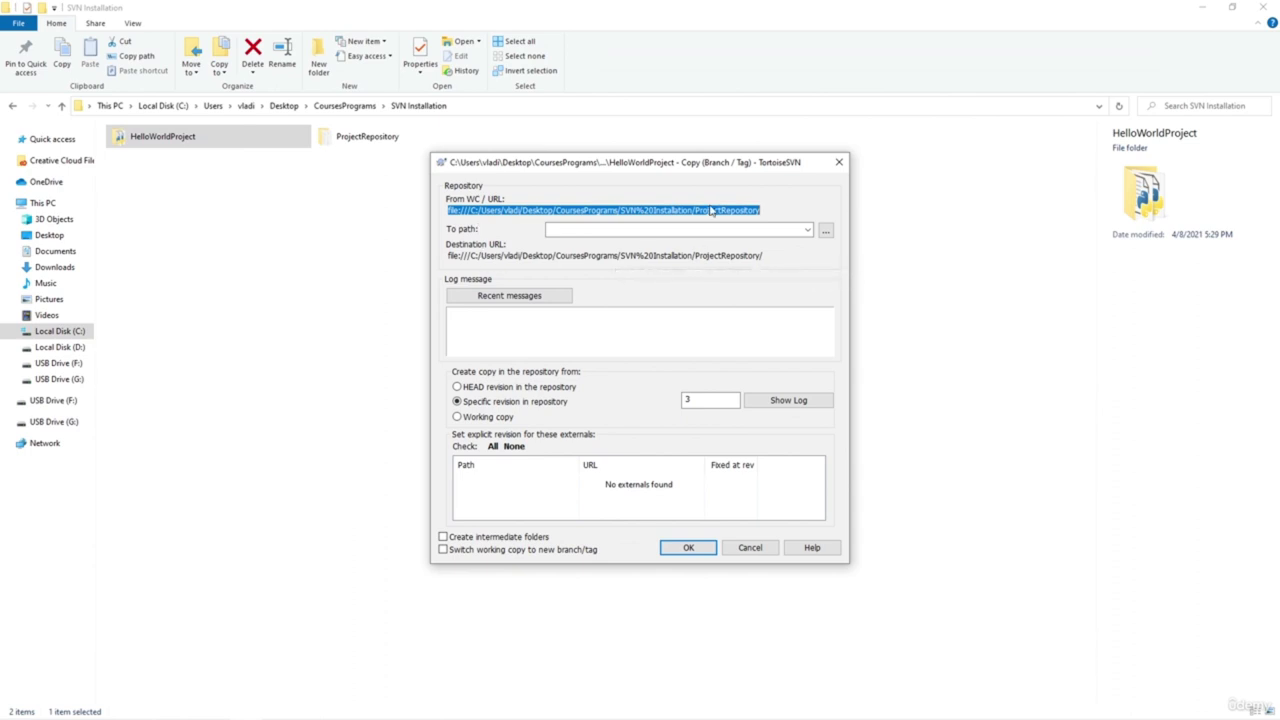
pyautogui.click(485, 208)
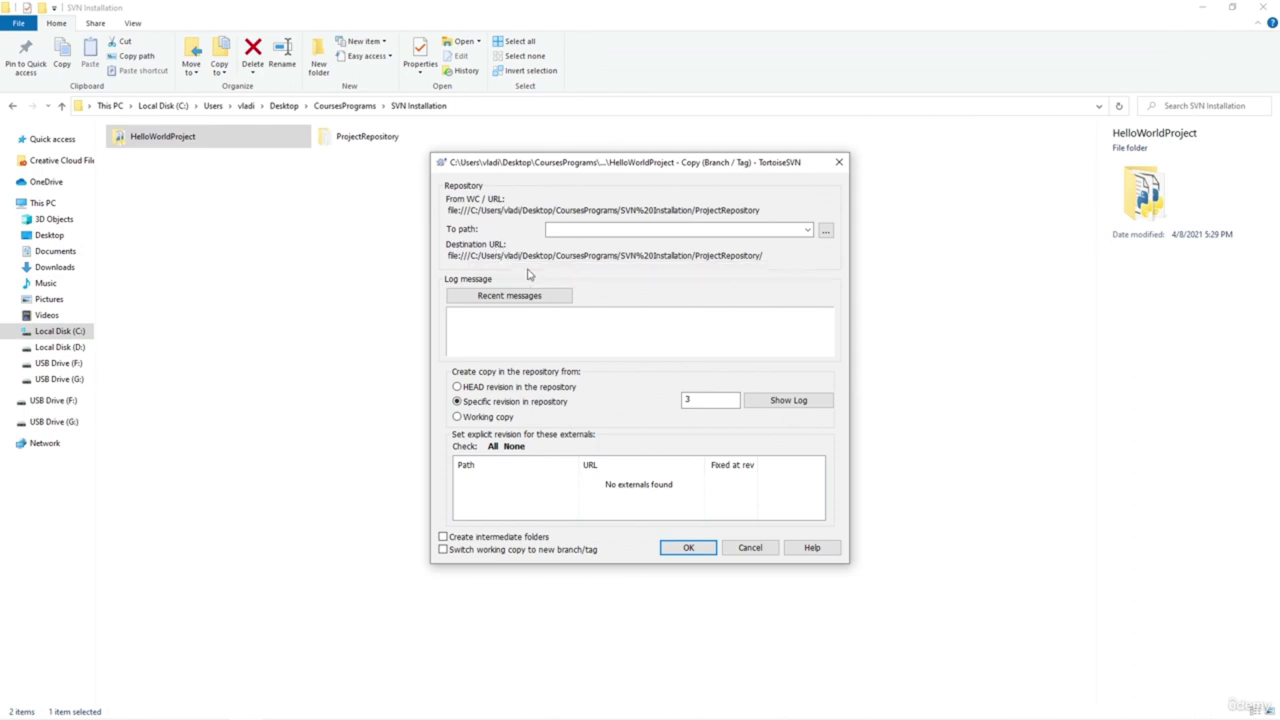
pyautogui.click(688, 547)
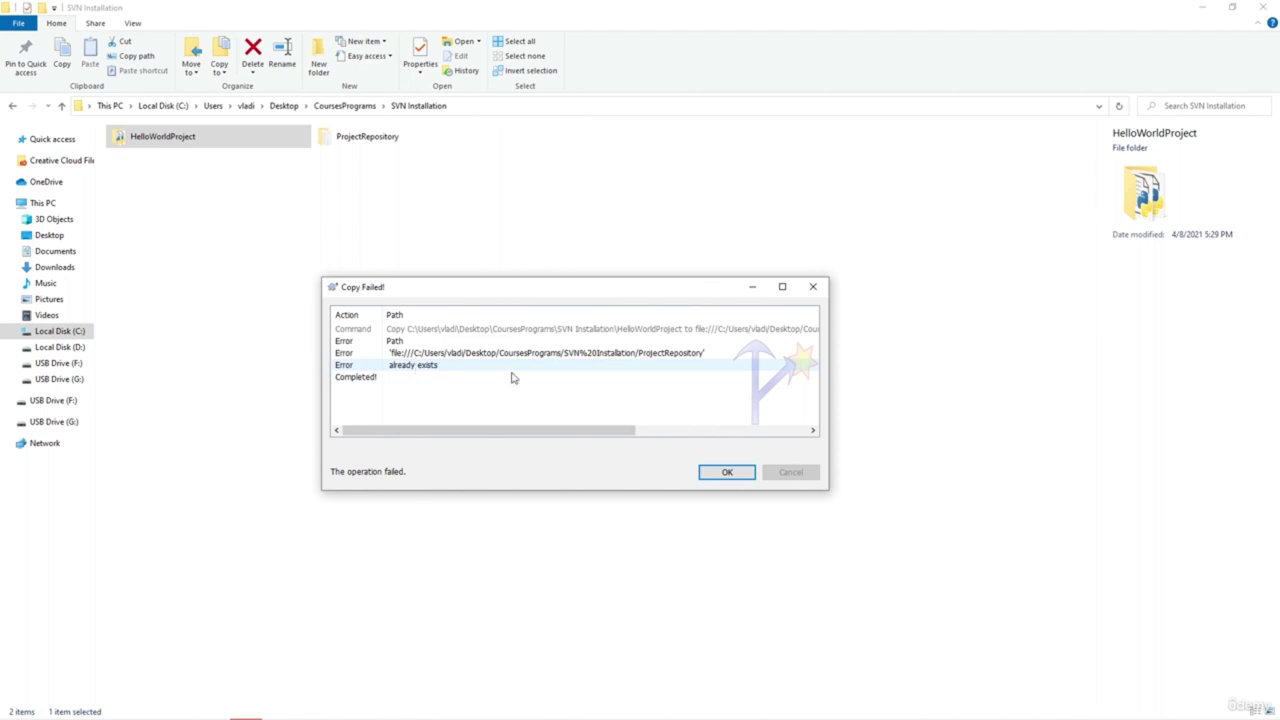
pyautogui.click(726, 472)
# Create a branch of HelloWorldProject from revision 3 in the repository with the destination path branch1
pyautogui.rightClick(189, 135)
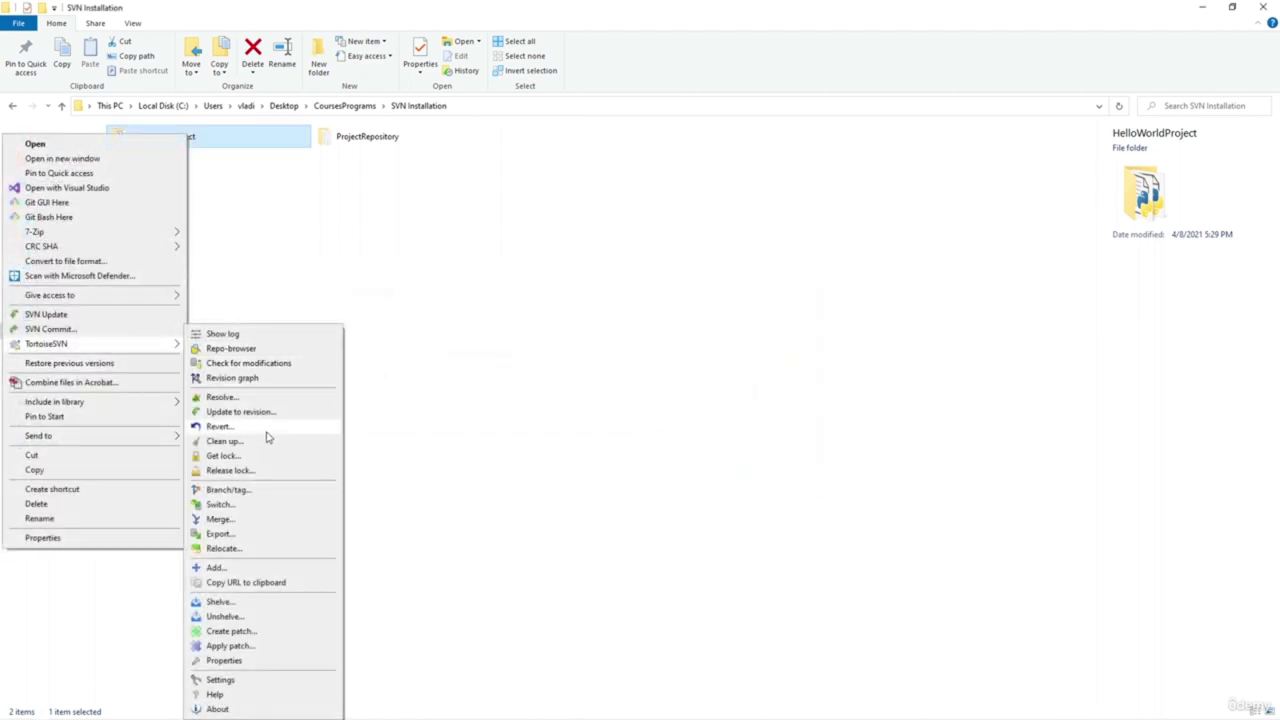
pyautogui.click(257, 490)
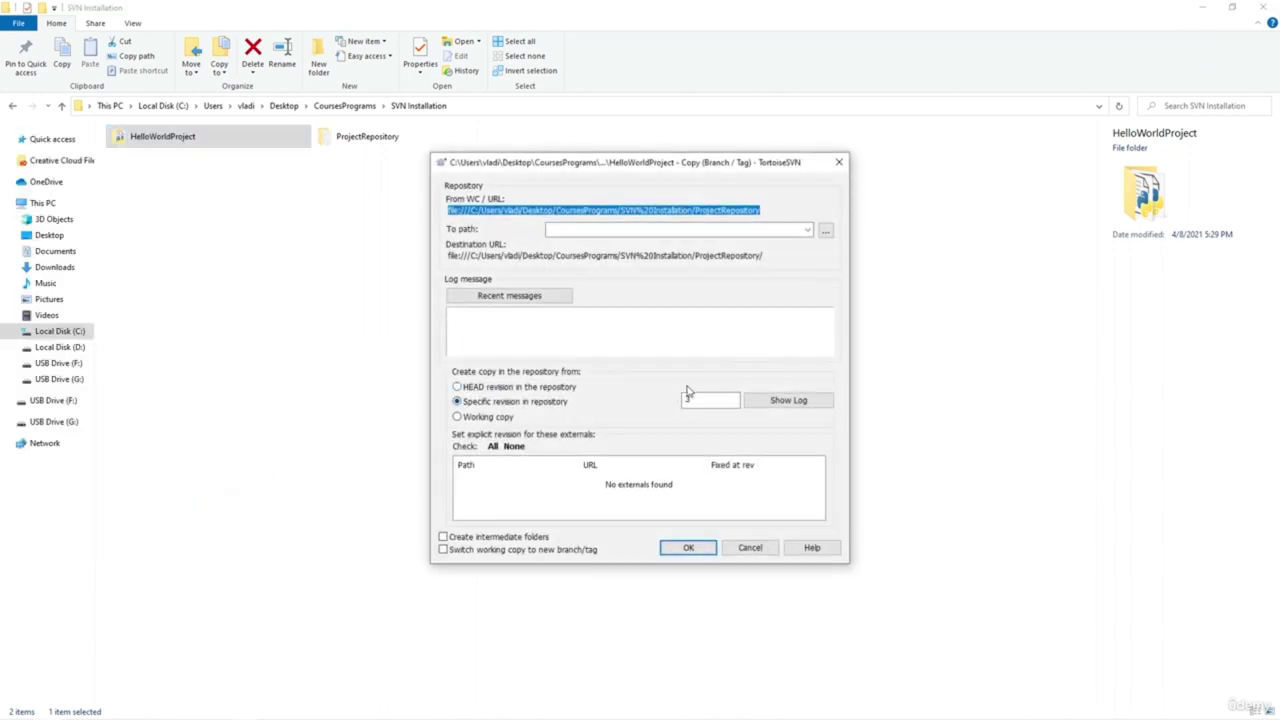
pyautogui.click(585, 231)
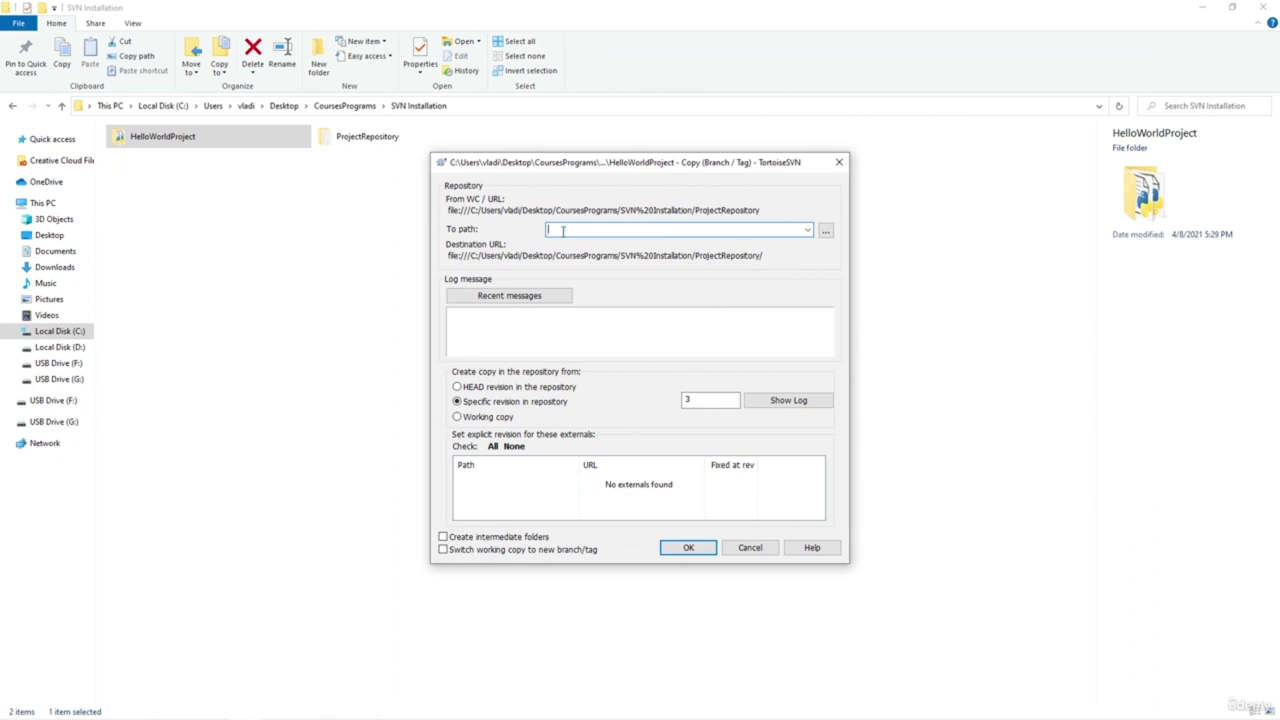
pyautogui.write('a')
pyautogui.write('branch')
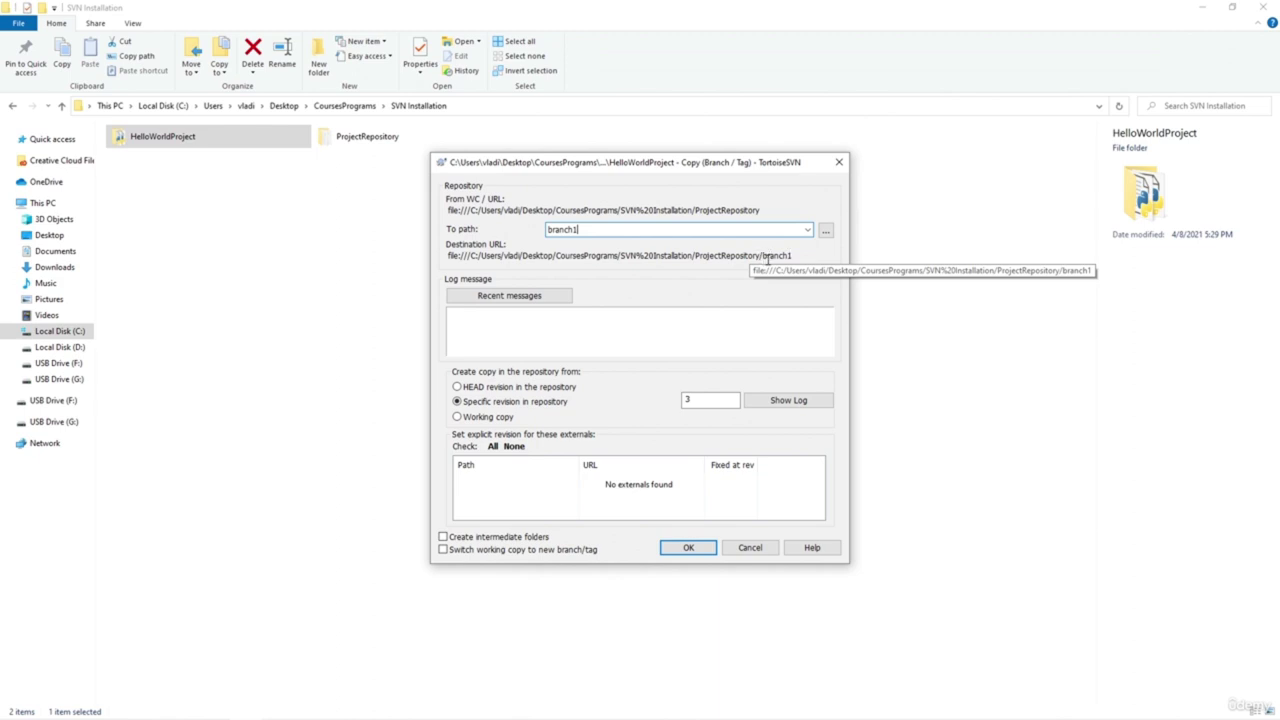
pyautogui.click(686, 546)
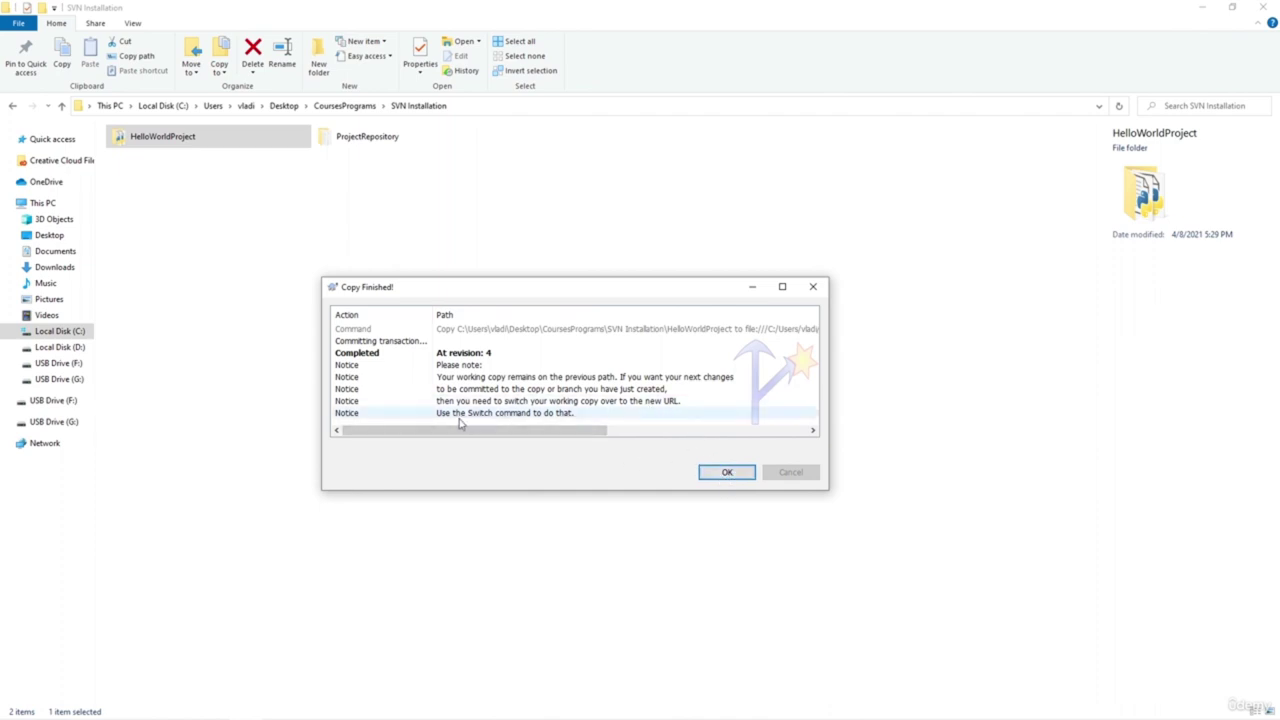
pyautogui.click(727, 472)
# Switch the HelloWorldProject working copy to the path branch1 at the HEAD revision, keeping the switch depth at Working copy
pyautogui.rightClick(208, 147)
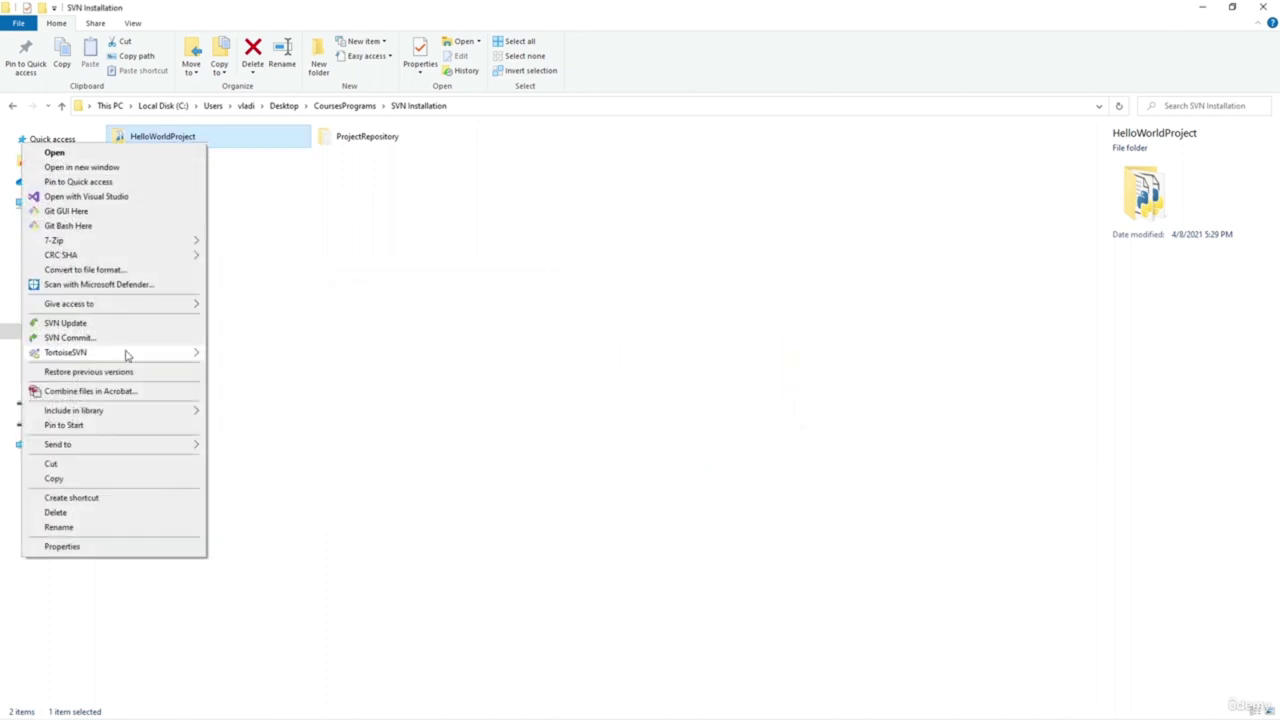
pyautogui.moveTo(126, 354)
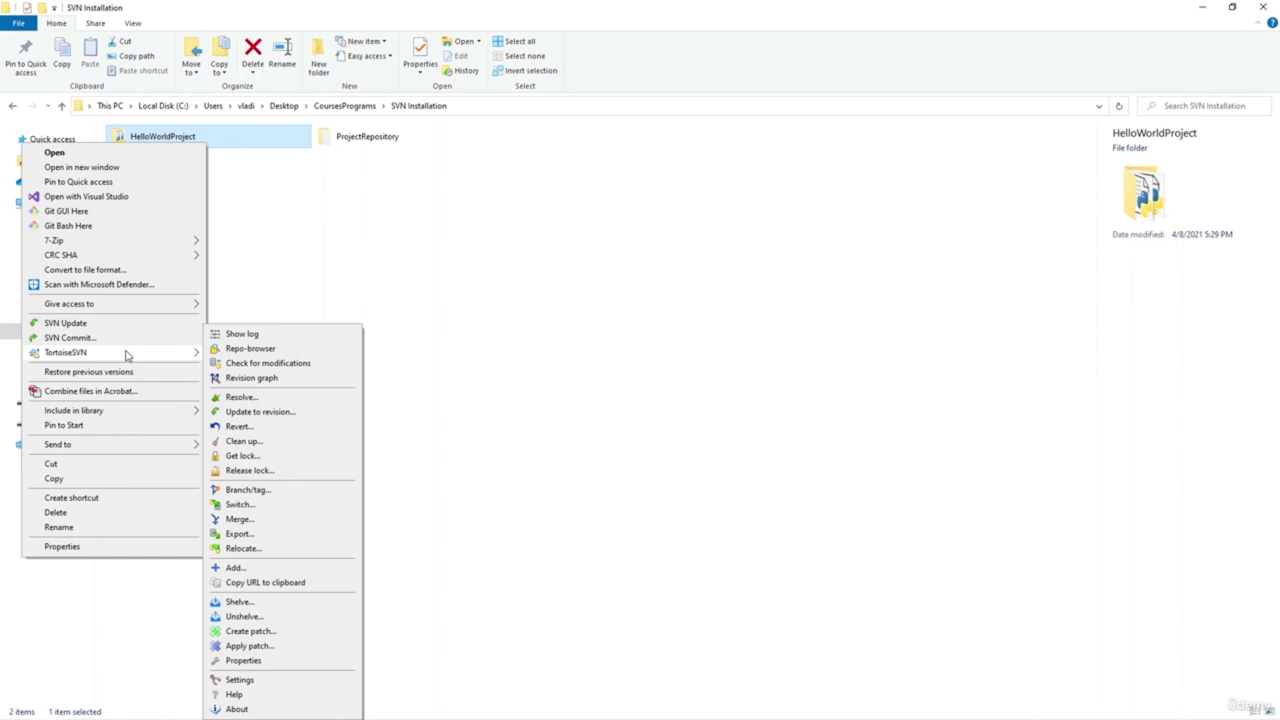
pyautogui.click(256, 506)
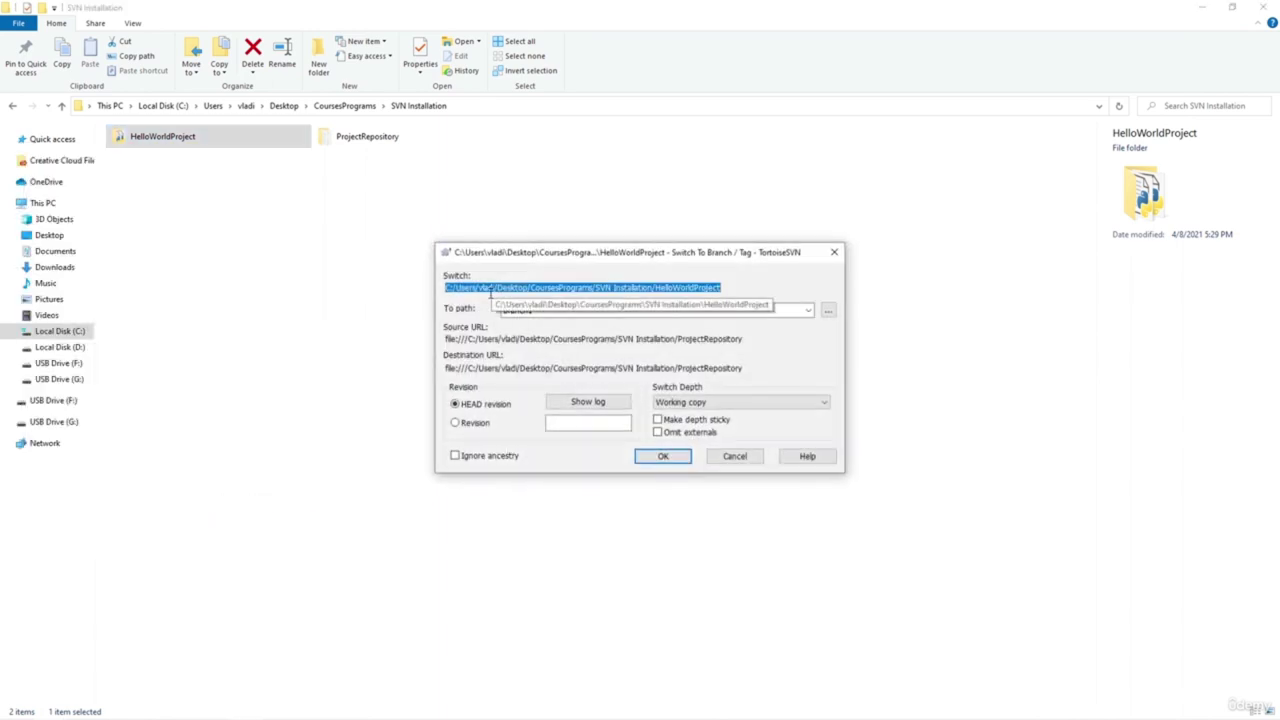
pyautogui.click(551, 311)
pyautogui.click(552, 311)
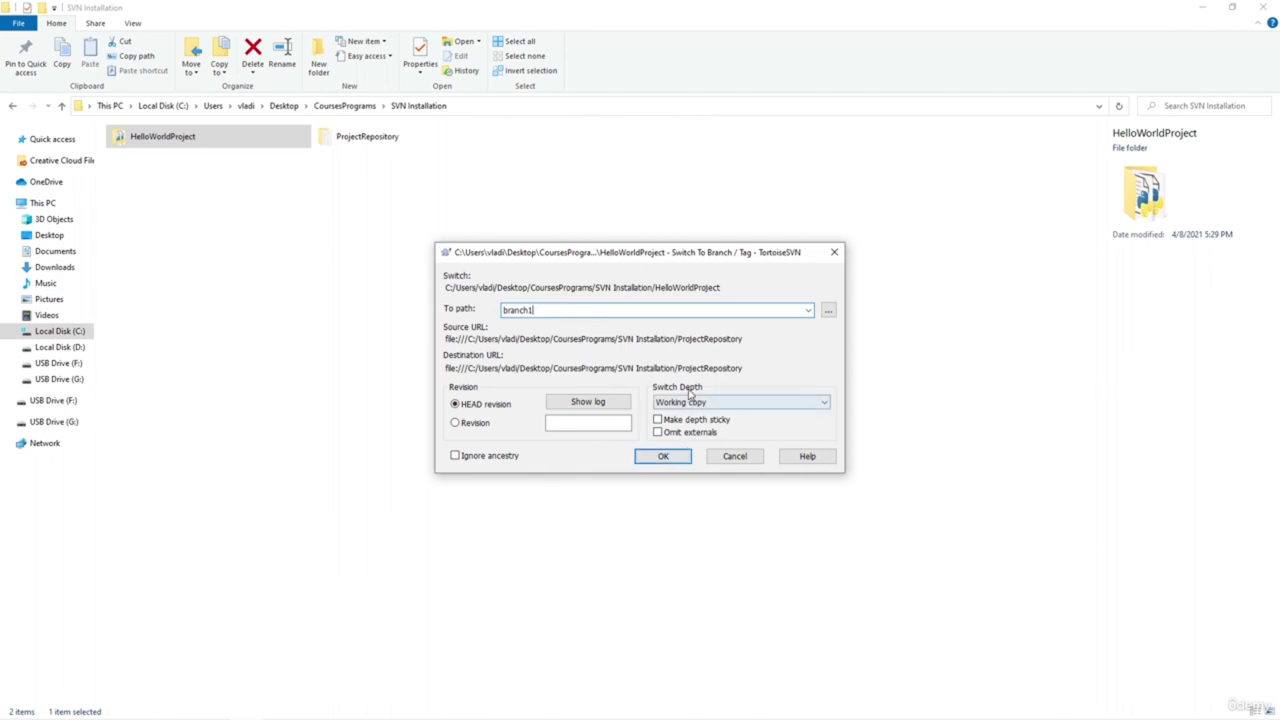
pyautogui.click(690, 402)
pyautogui.click(690, 402)
pyautogui.click(670, 458)
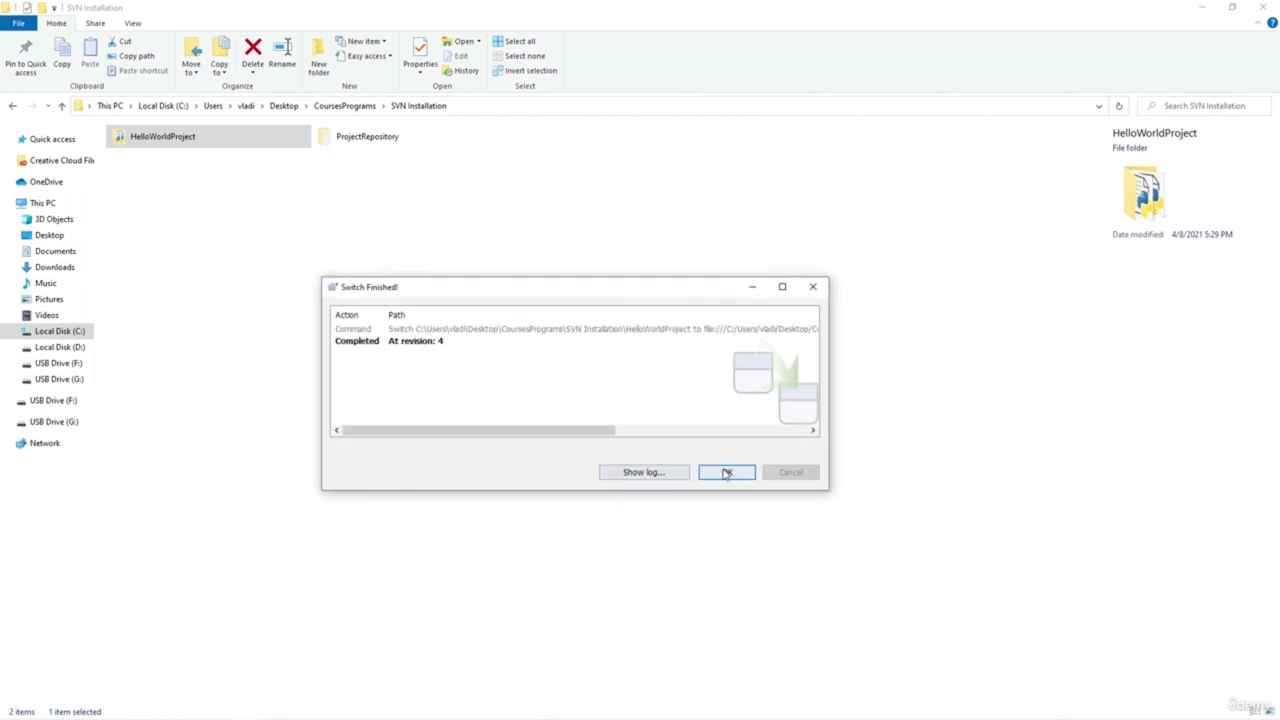
pyautogui.click(727, 472)
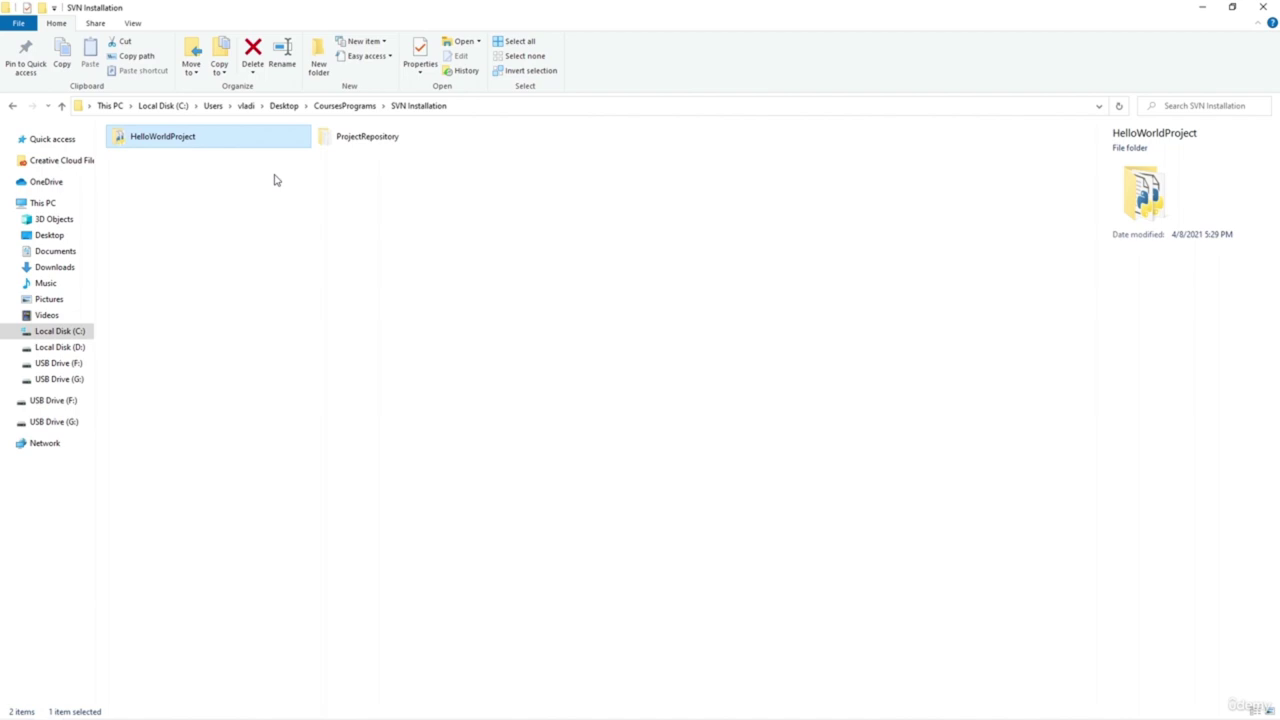
# Look through the contents of the HelloWorldProject and ProjectRepository folders and return to the SVN Installation folder
pyautogui.doubleClick(164, 141)
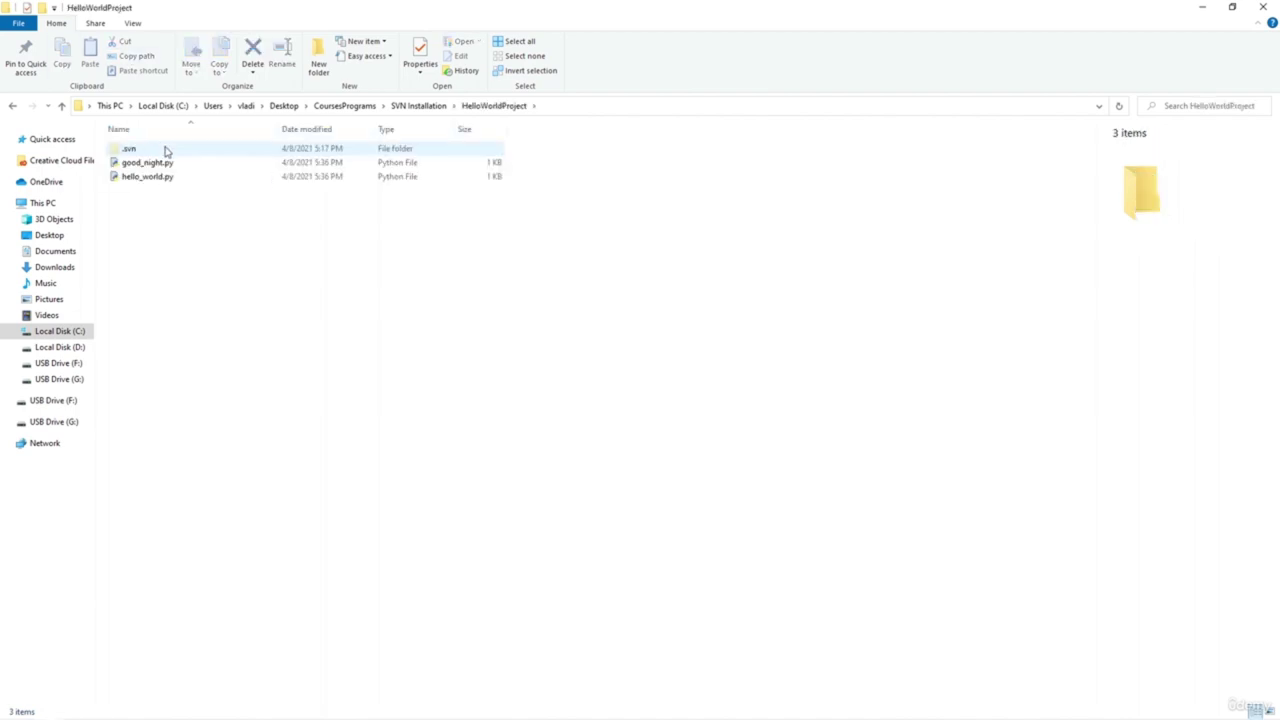
pyautogui.hotkey('alt', 'Left')
pyautogui.doubleClick(346, 140)
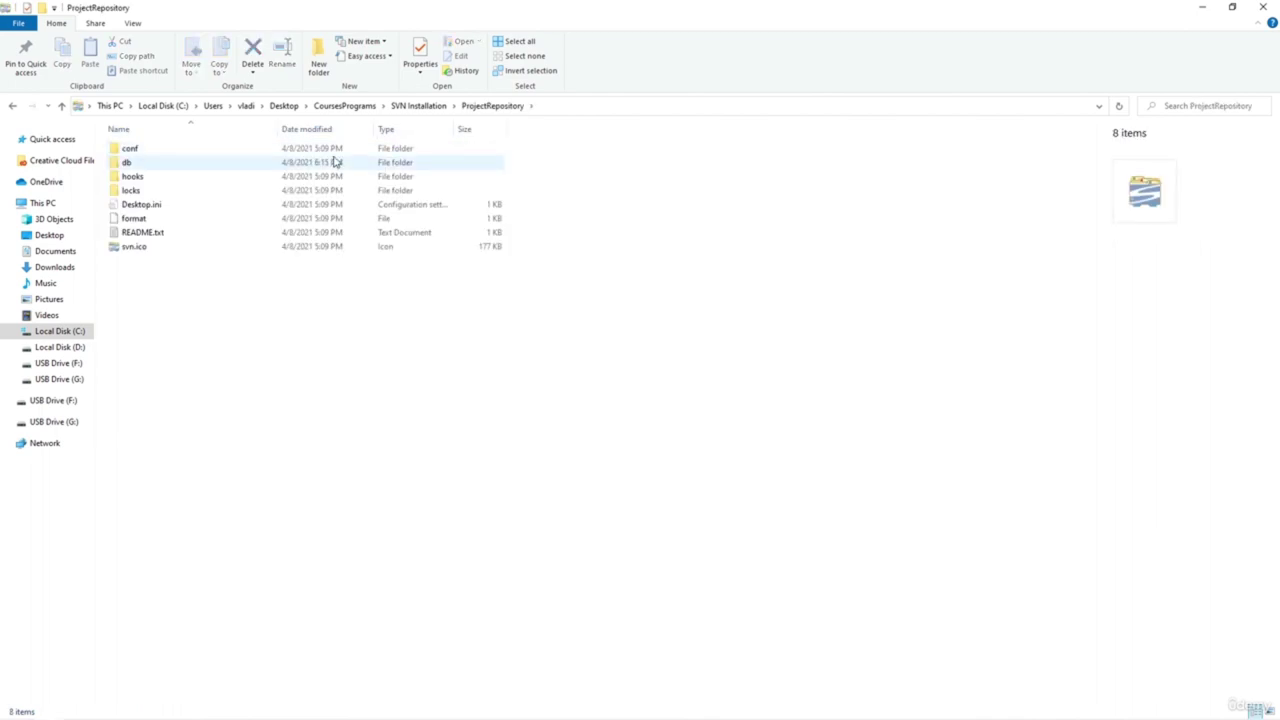
pyautogui.hotkey('alt', 'Left')
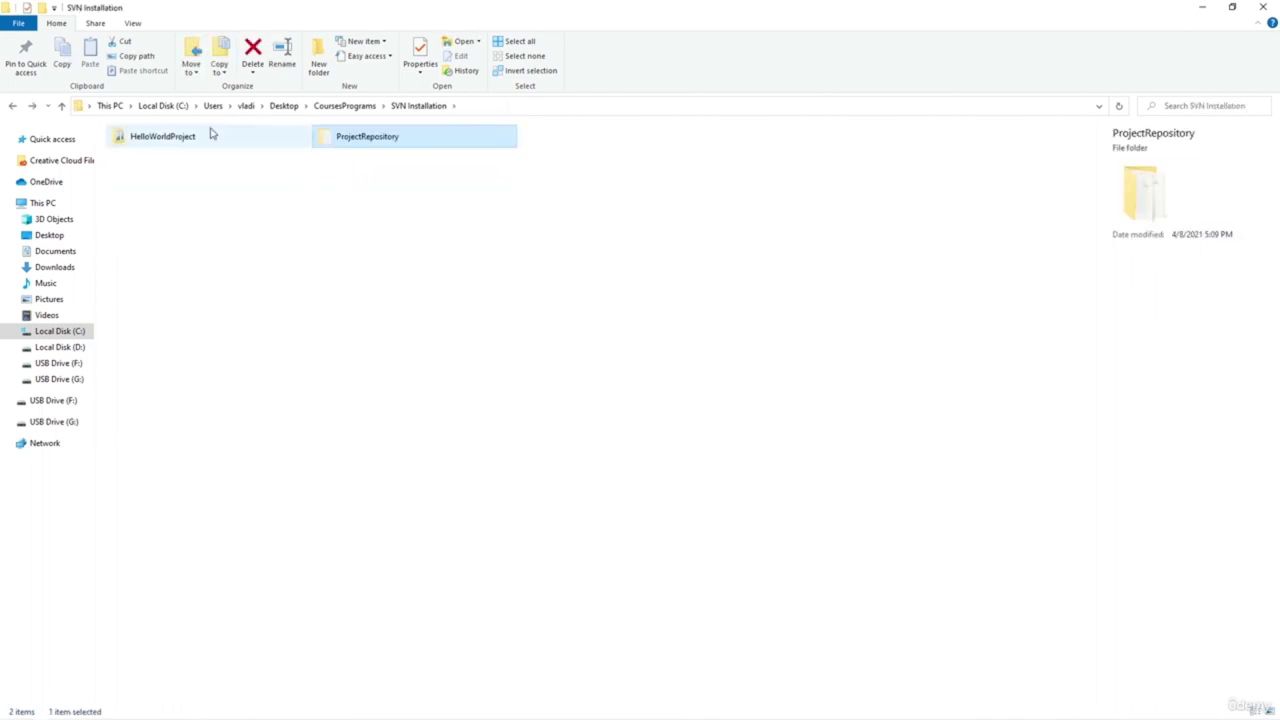
pyautogui.doubleClick(209, 133)
pyautogui.hotkey('alt', 'Left')
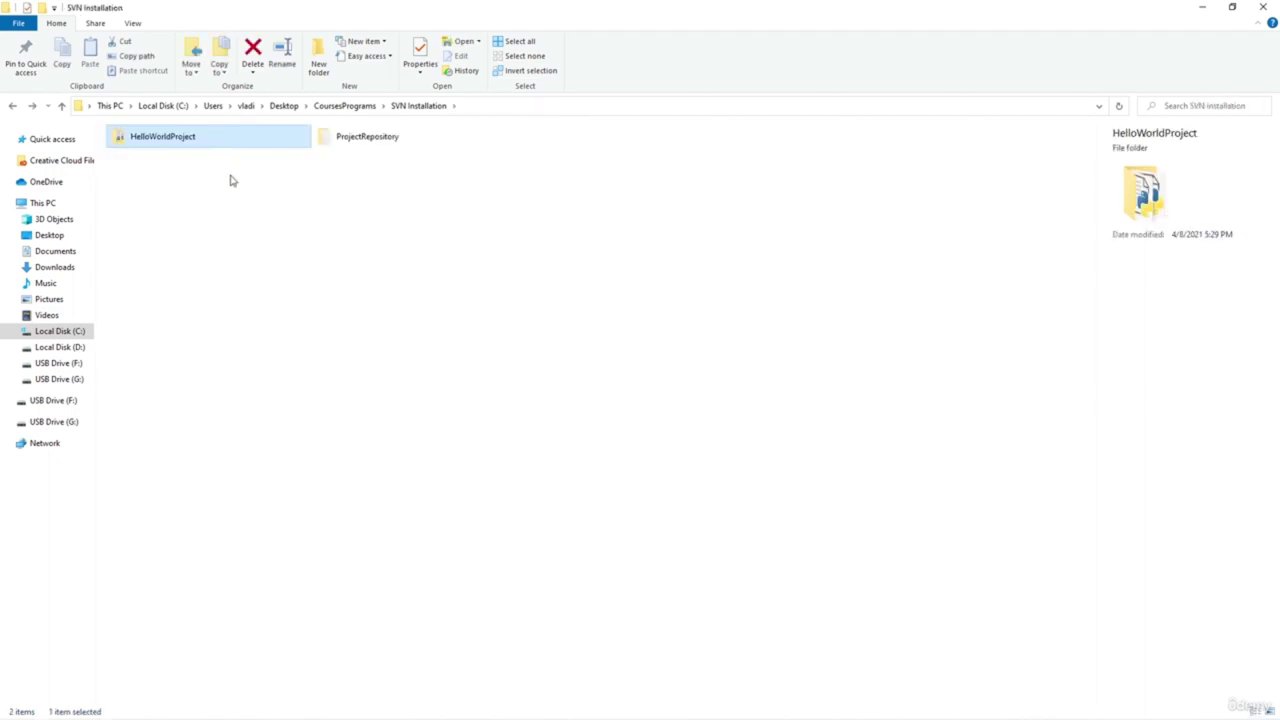
# Show the SVN log of HelloWorldProject, examine the changed files of revisions 3 and 2, and close the log
pyautogui.rightClick(224, 143)
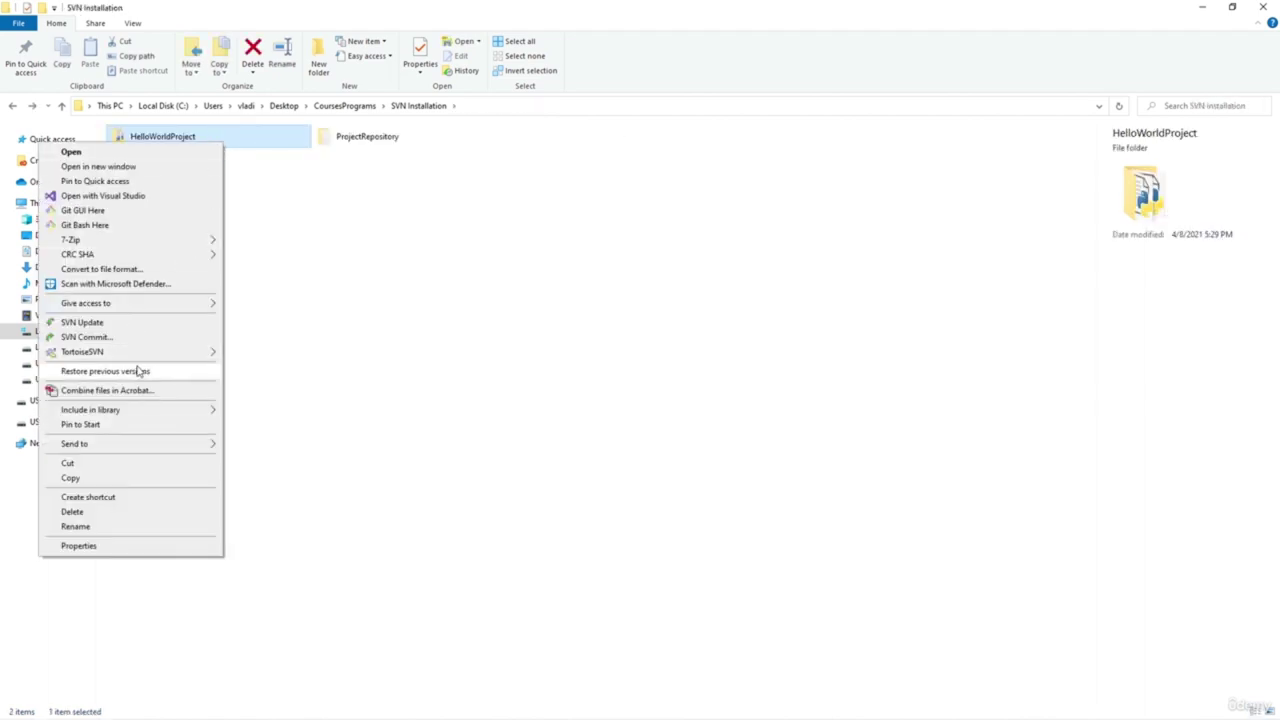
pyautogui.click(278, 333)
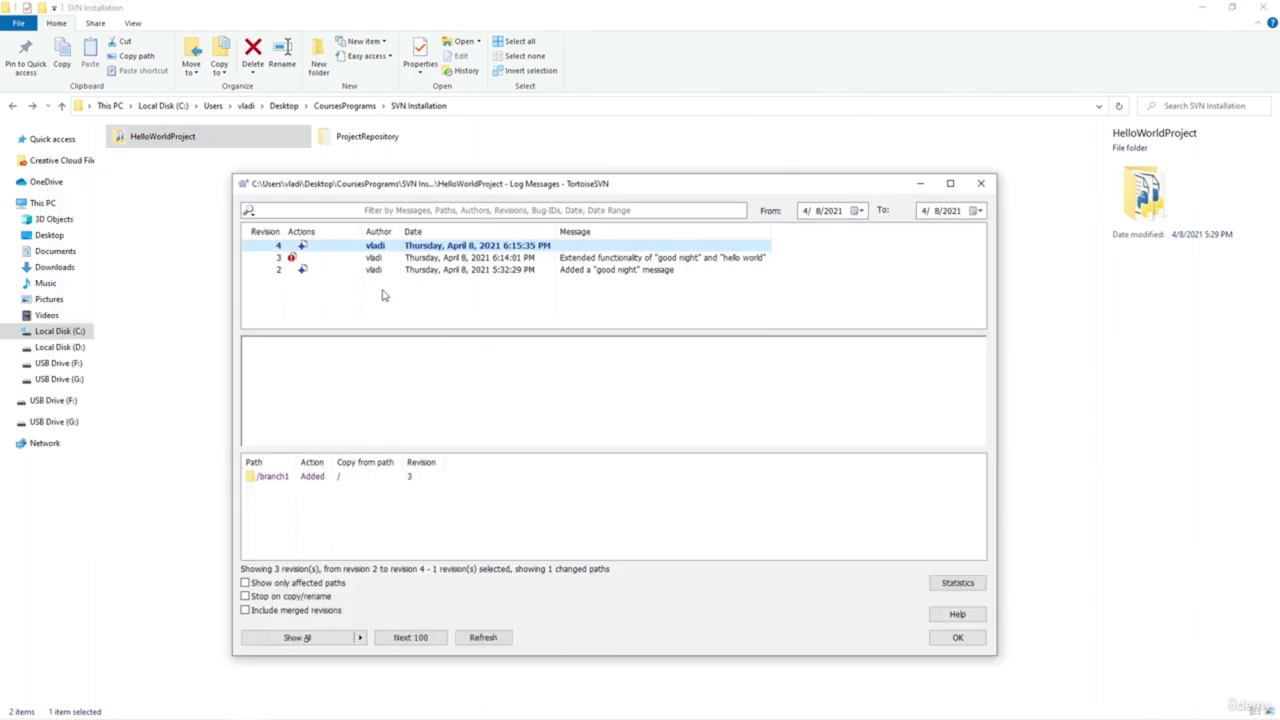
pyautogui.click(296, 260)
pyautogui.click(325, 271)
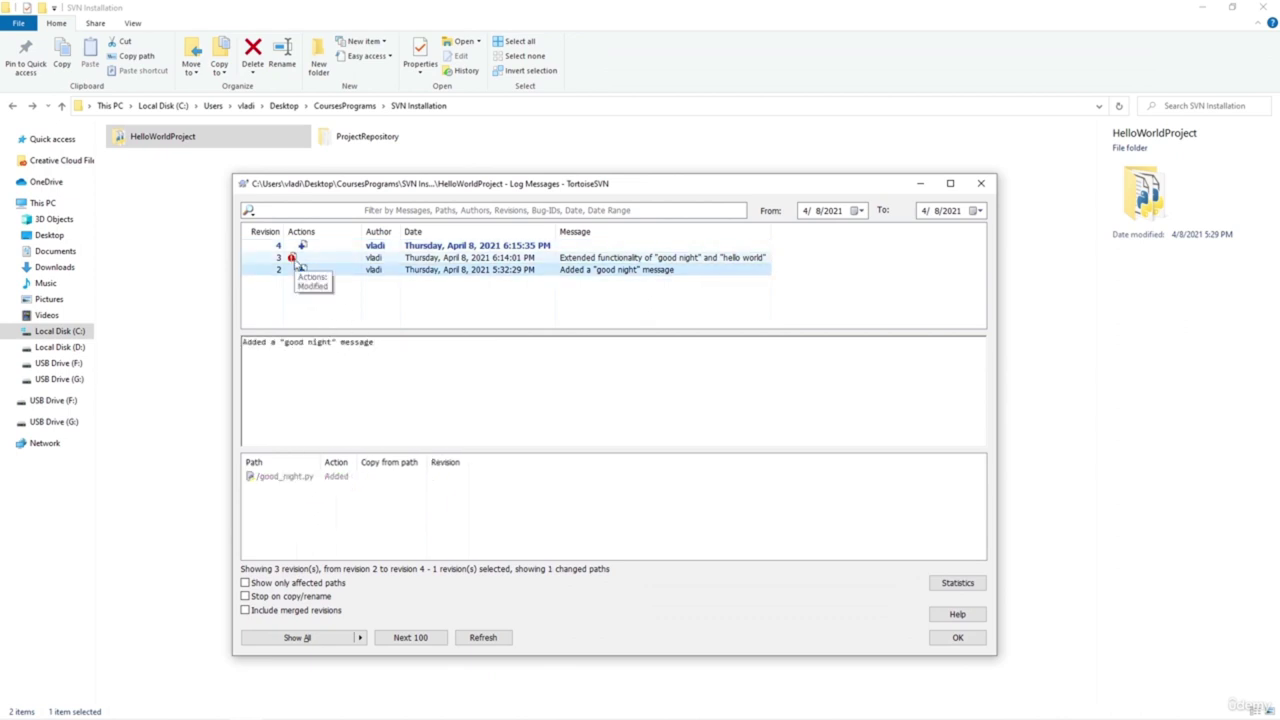
pyautogui.click(321, 260)
pyautogui.click(321, 270)
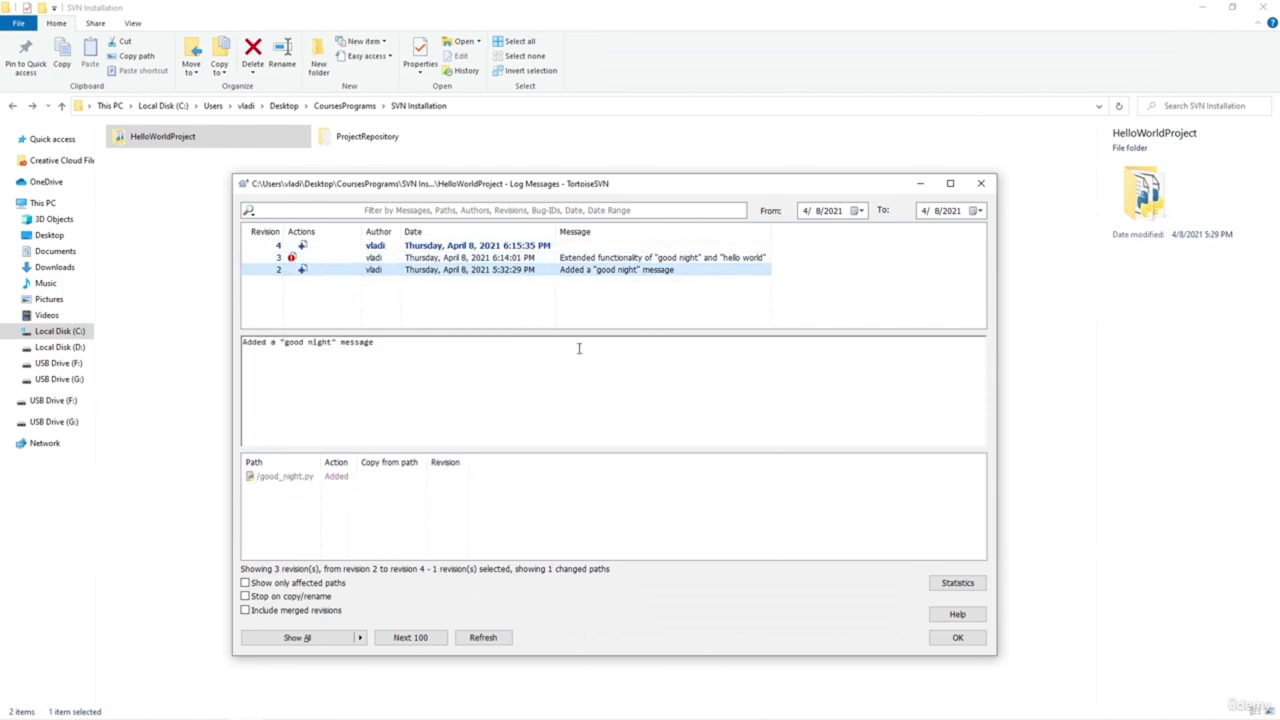
pyautogui.click(958, 637)
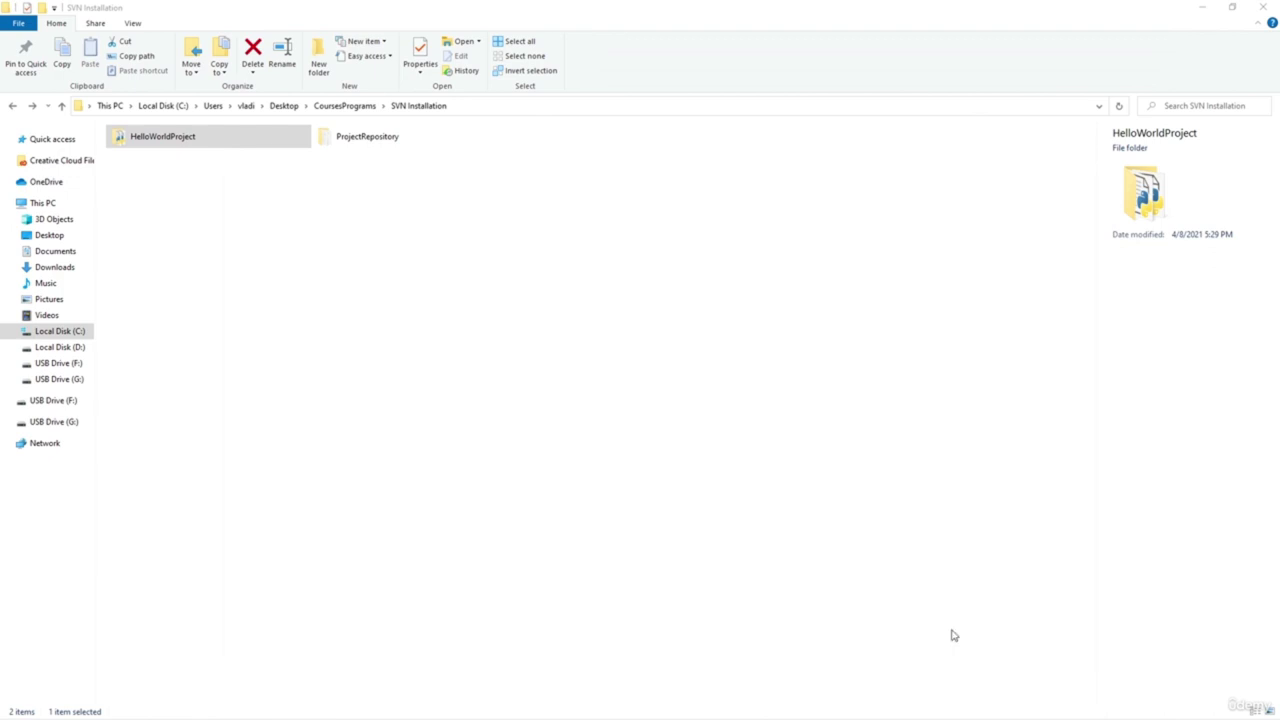
# Check the source URL and destination path offered for a new branch of HelloWorldProject without creating one
pyautogui.rightClick(216, 136)
pyautogui.moveTo(180, 341)
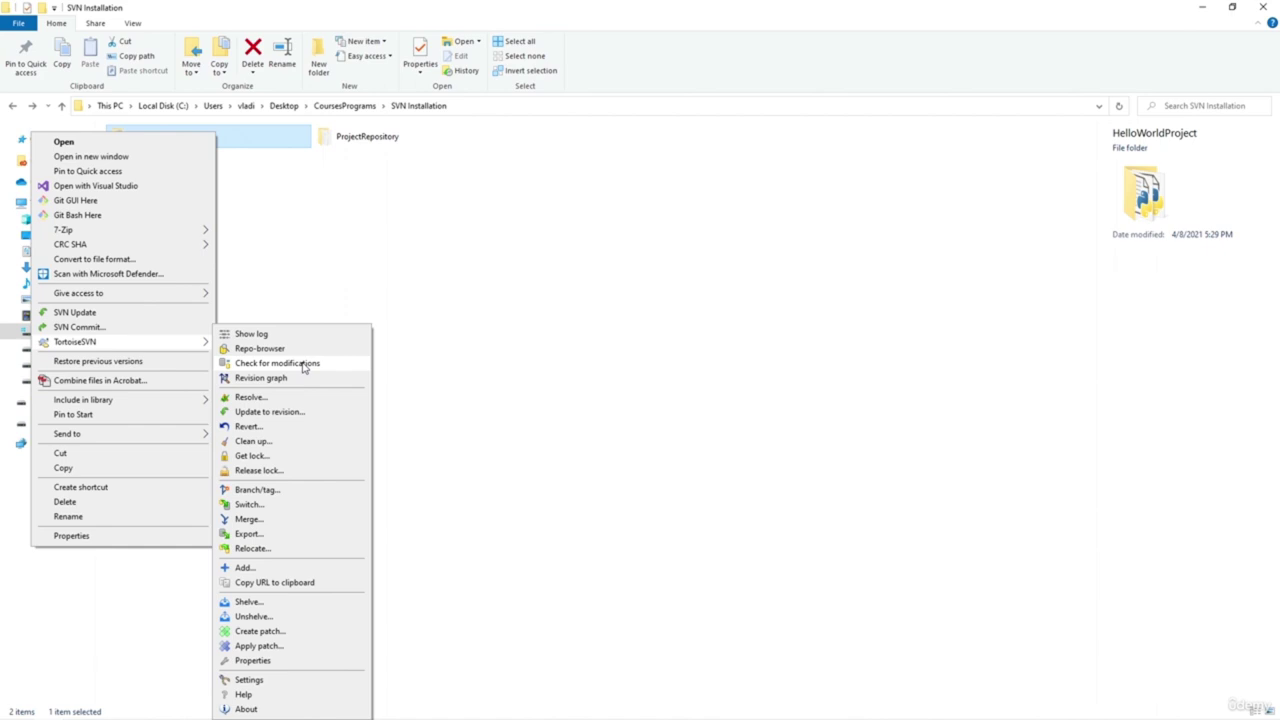
pyautogui.click(281, 494)
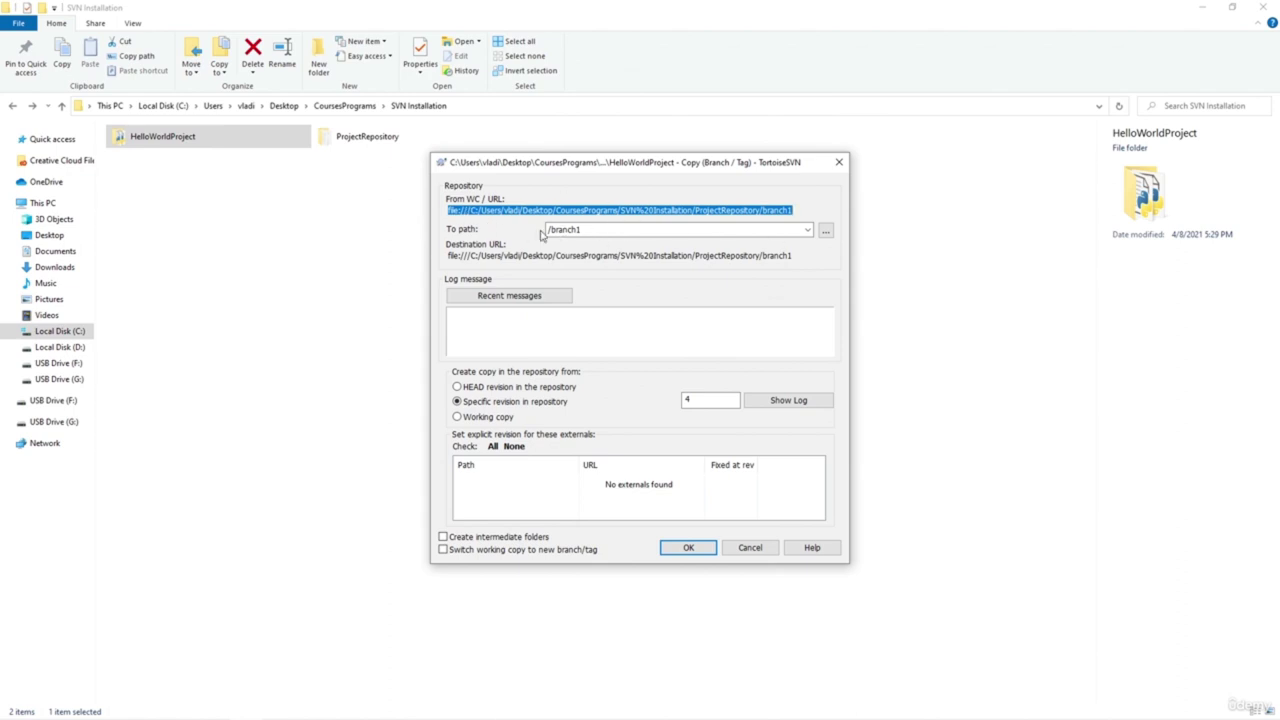
pyautogui.click(752, 548)
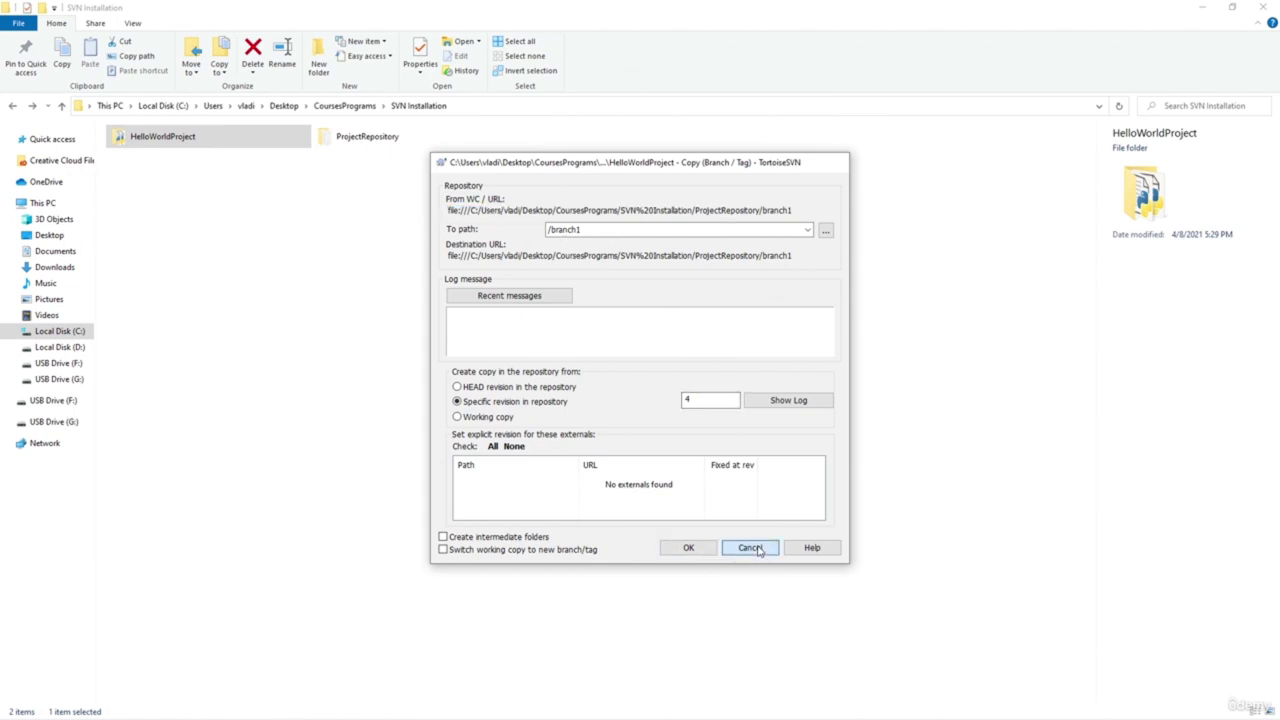
# Open hello_world.py from the HelloWorldProject folder for editing in Notepad++
pyautogui.doubleClick(205, 145)
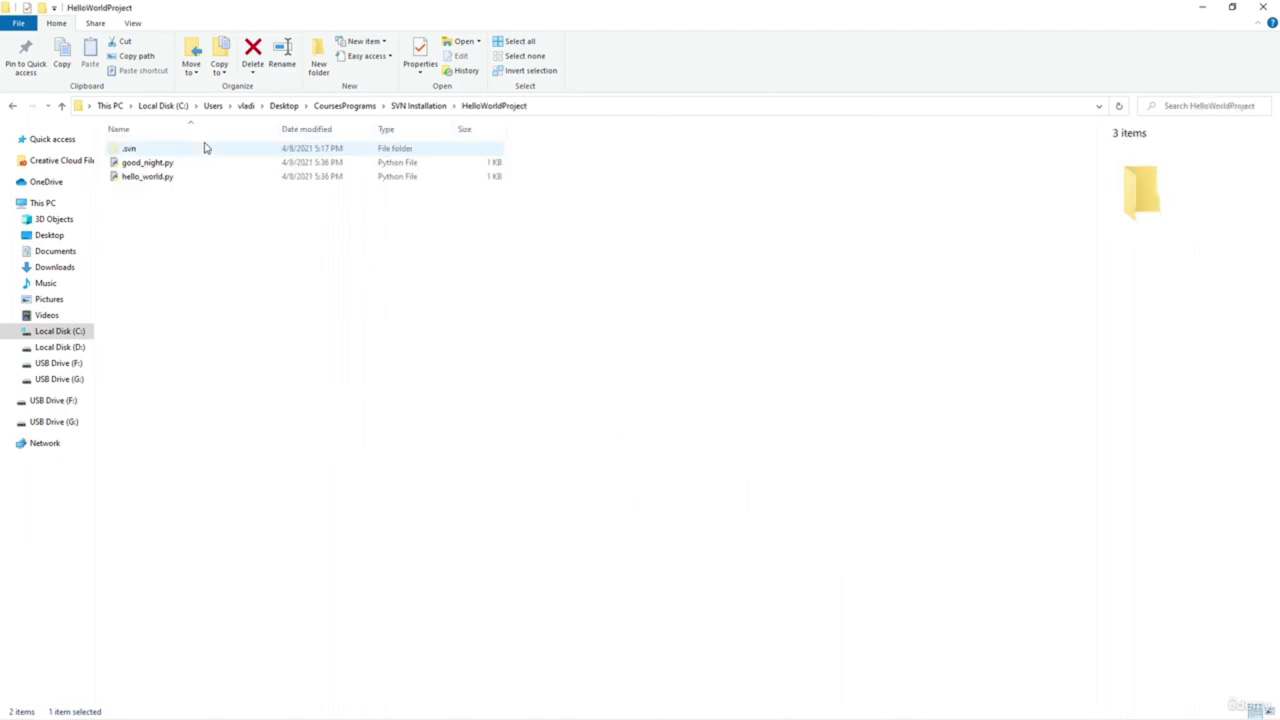
pyautogui.rightClick(182, 176)
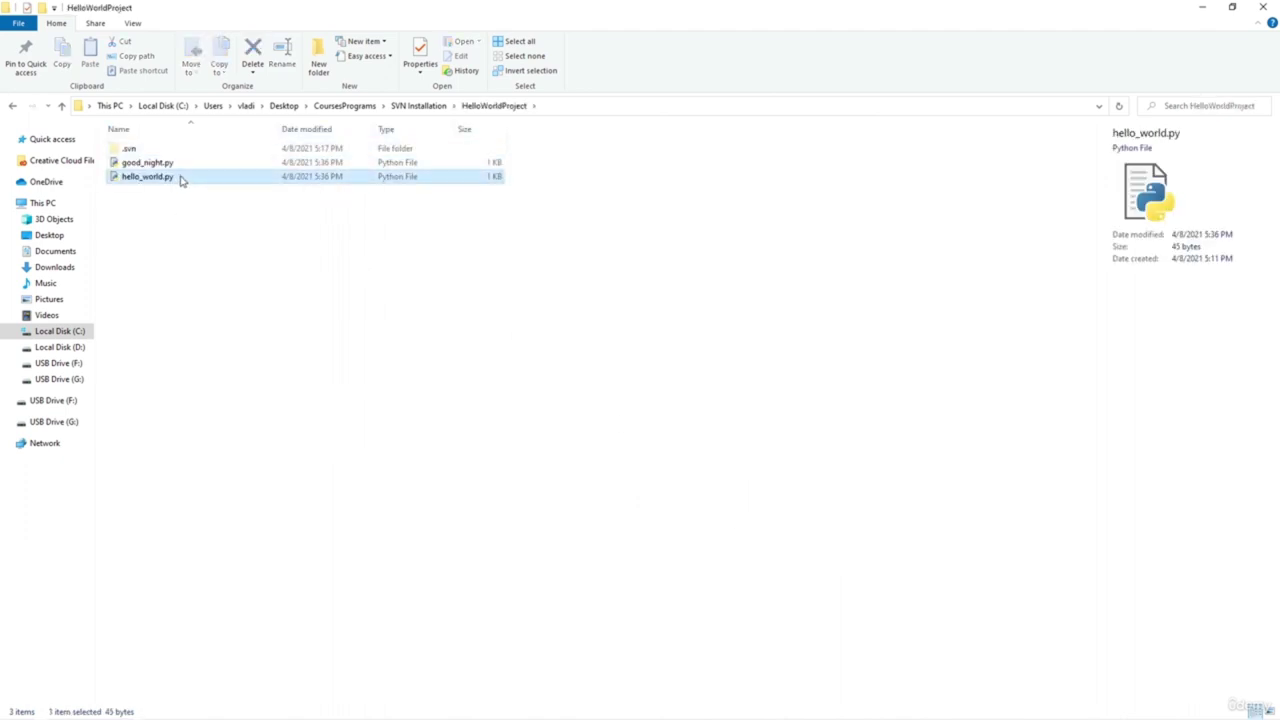
pyautogui.click(237, 220)
pyautogui.click(166, 181)
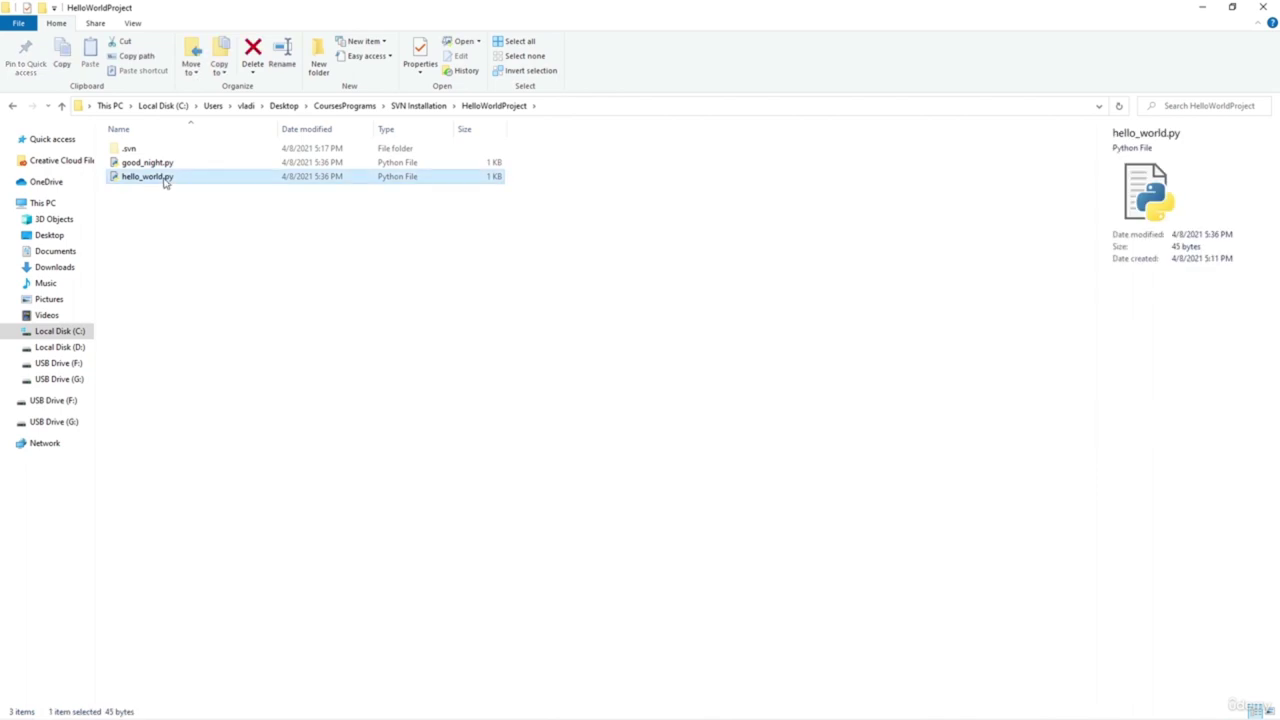
pyautogui.rightClick(163, 182)
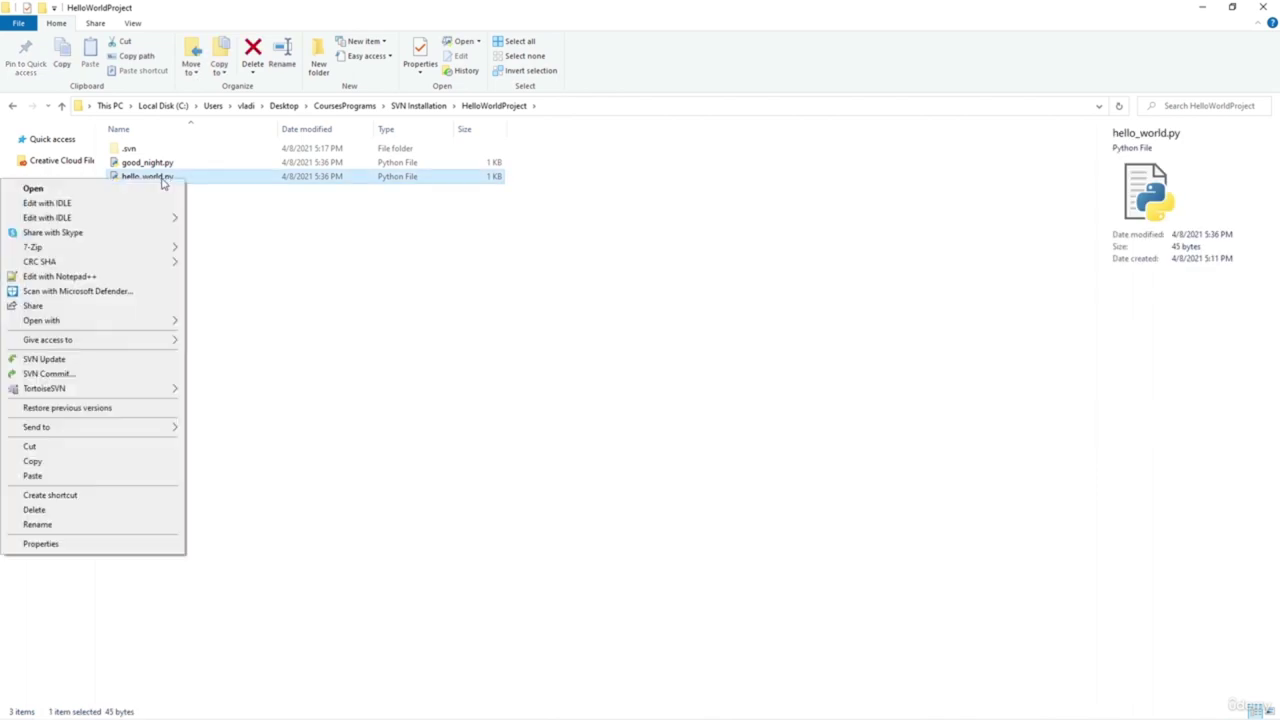
pyautogui.click(123, 280)
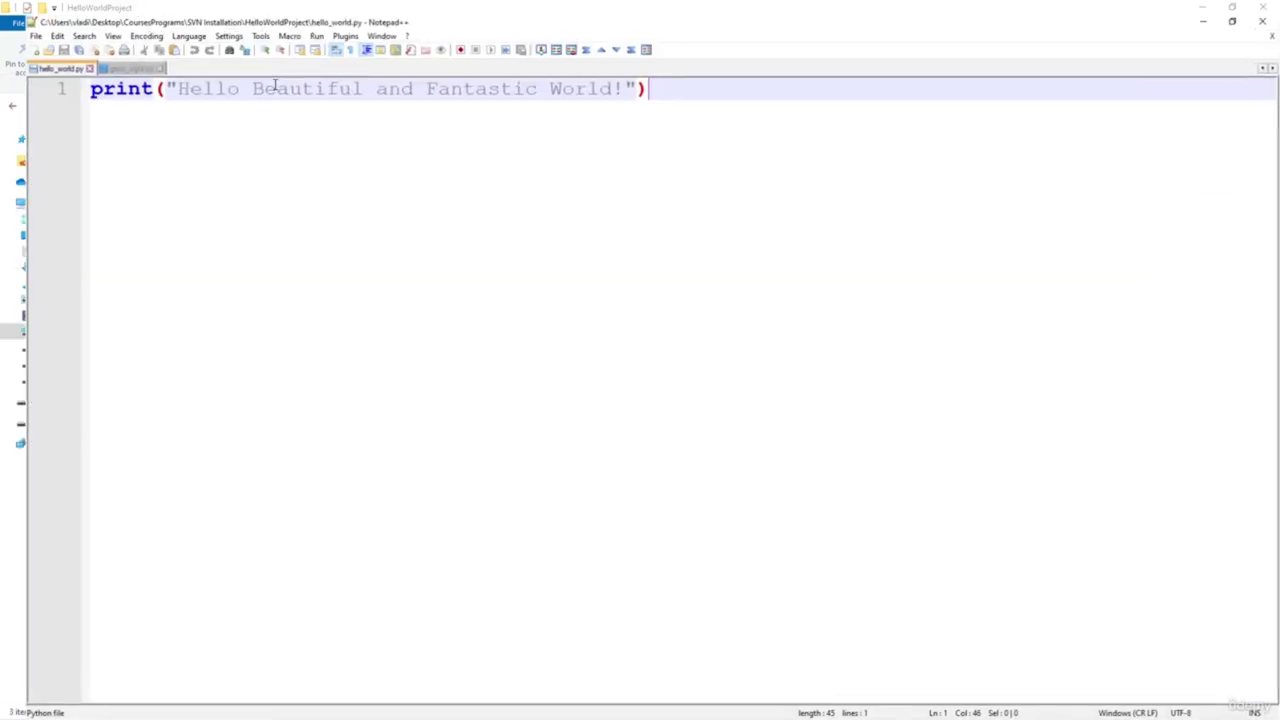
# Insert a blank line above the existing print statement and two new lines below it in hello_world.py
pyautogui.press('Home')
pyautogui.press('Return')
pyautogui.press('Return')
pyautogui.press('Up')
pyautogui.press('Up')
pyautogui.press('Down')
pyautogui.press('Down')
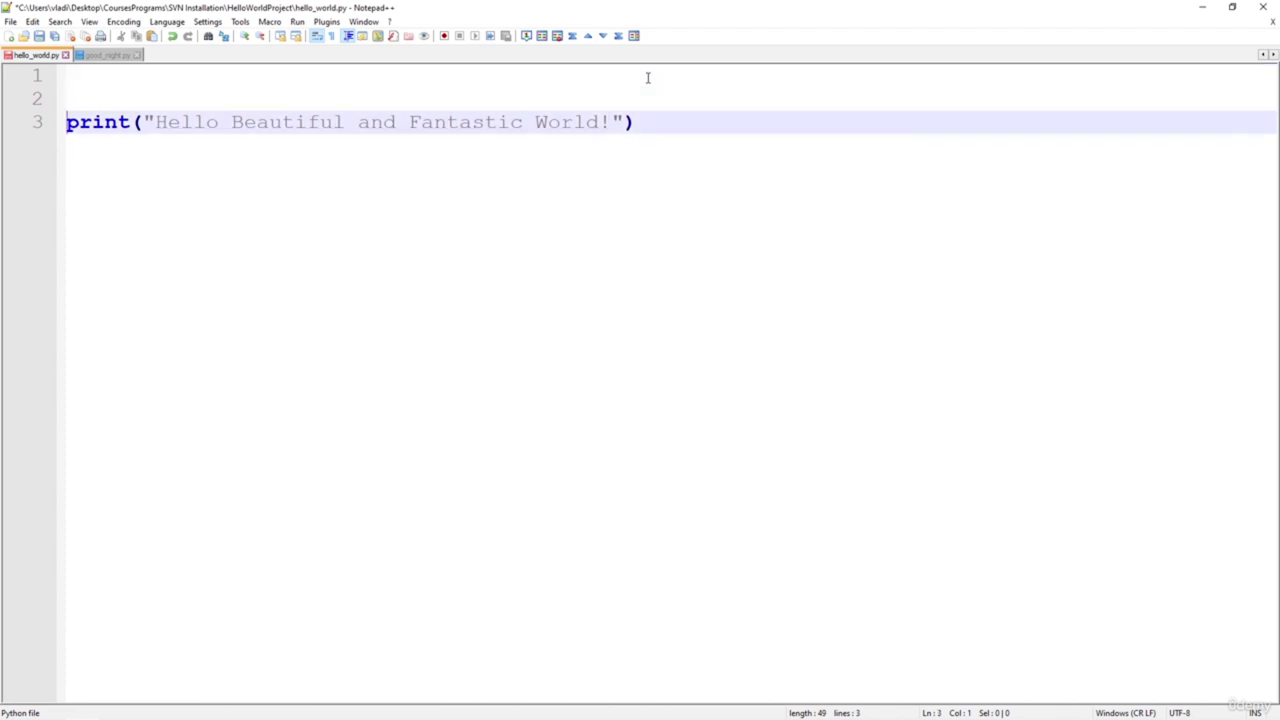
pyautogui.press('BackSpace')
pyautogui.press('Up')
pyautogui.press('Down')
pyautogui.press('End')
pyautogui.press('Return')
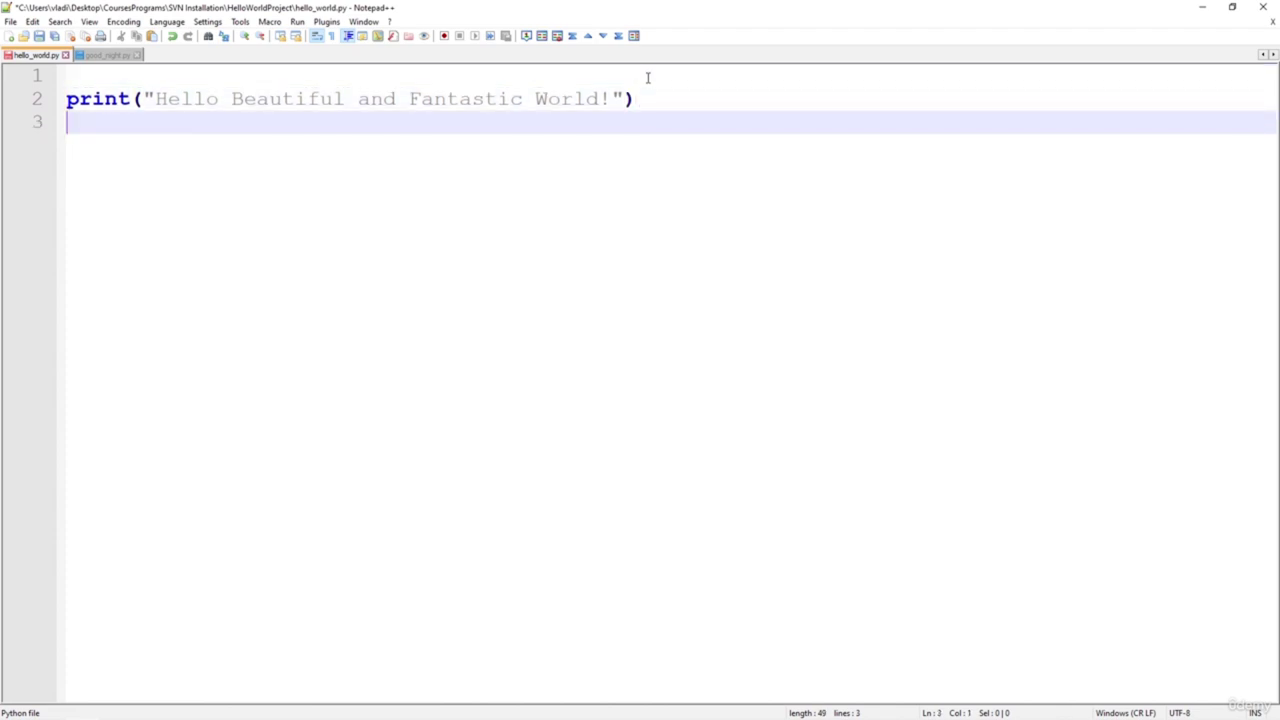
pyautogui.press('Return')
# Add print("This message is printed out from BRANCH1") on line 4, save hello_world.py and close the editor
pyautogui.write('print')
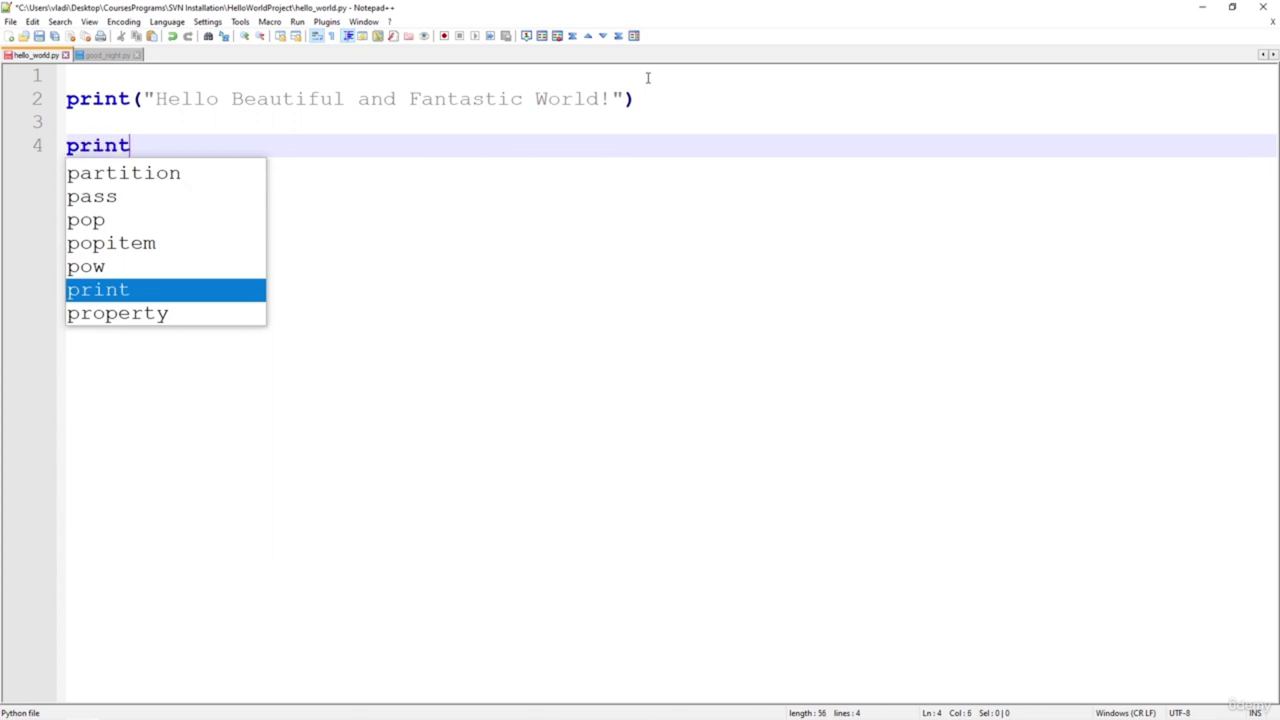
pyautogui.write('("This m')
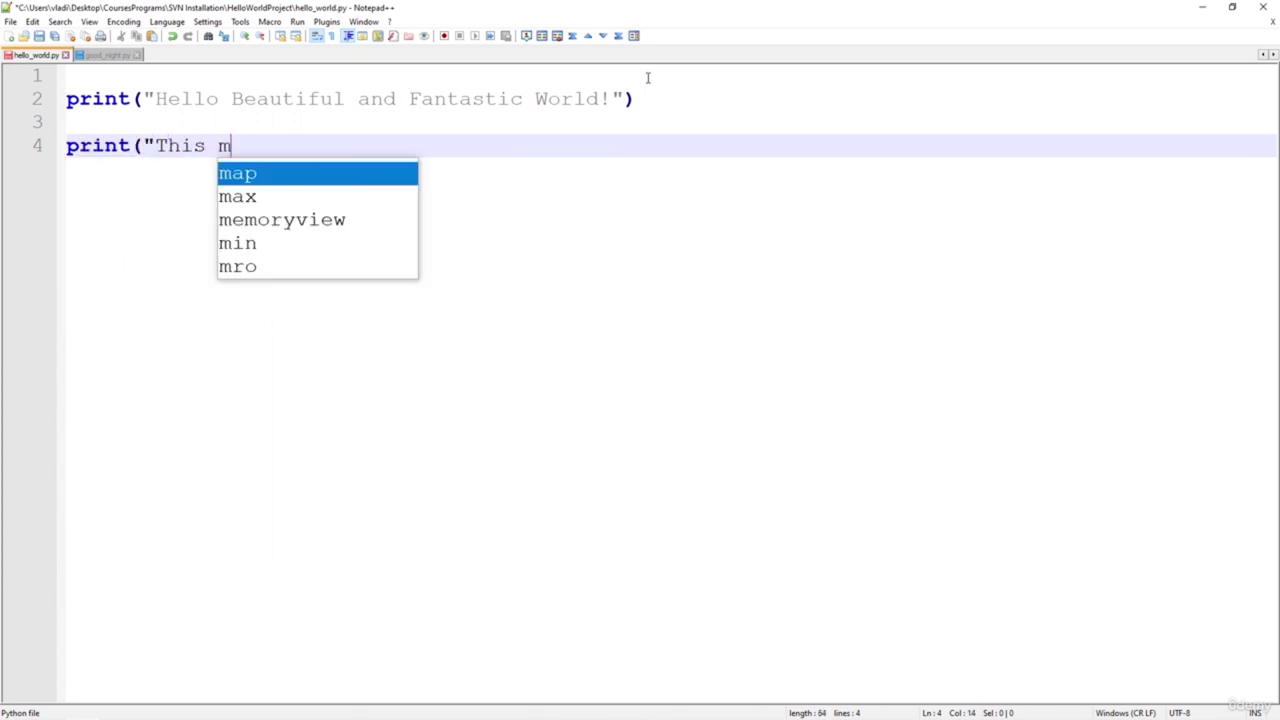
pyautogui.write('essage is pr')
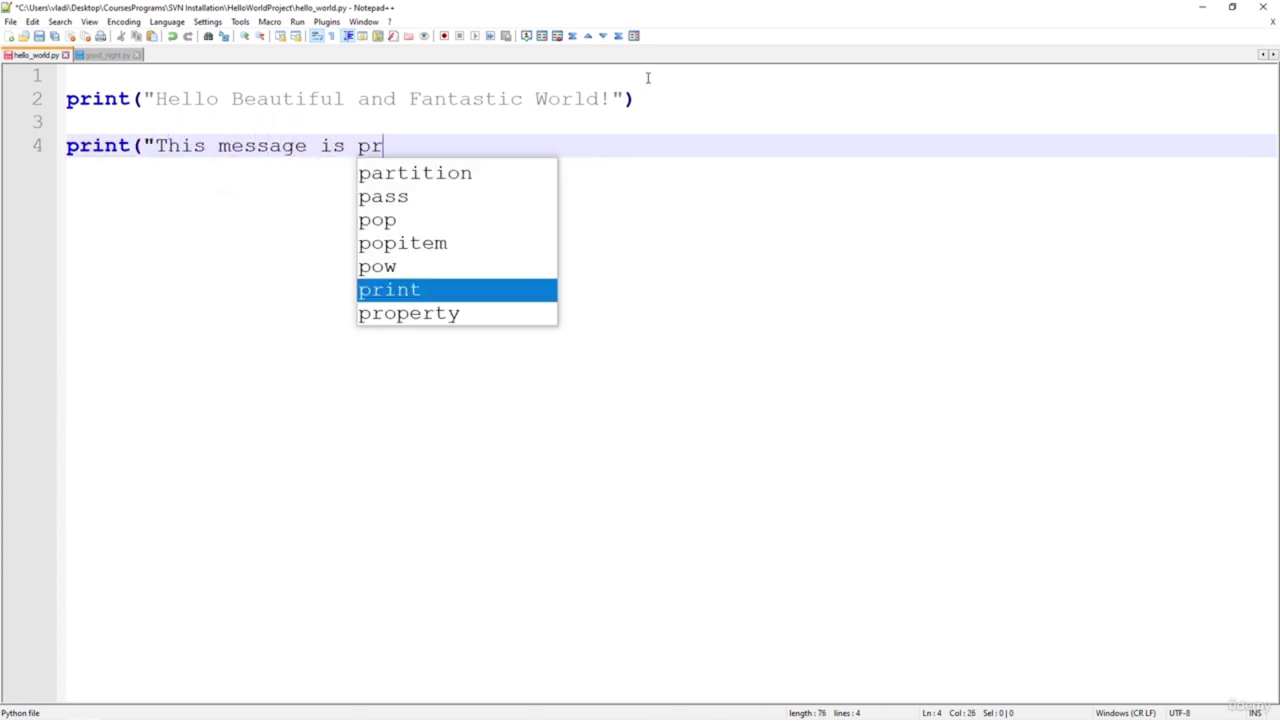
pyautogui.write('inted out ')
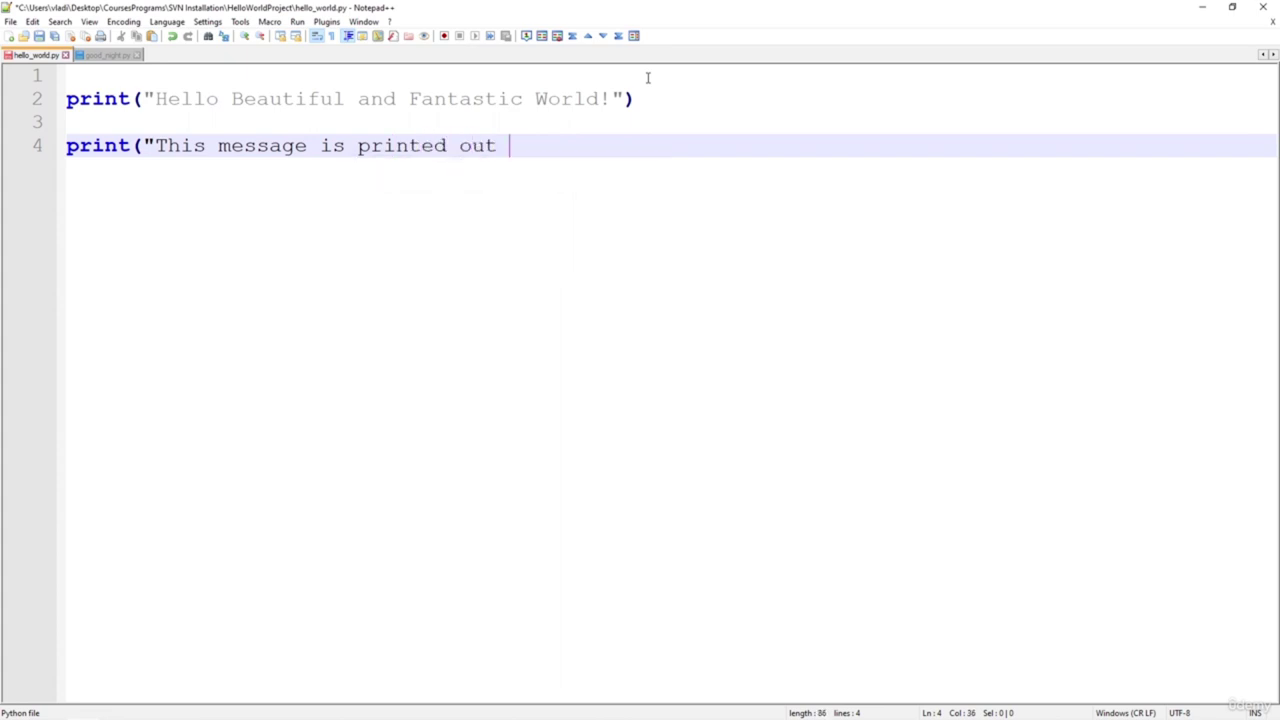
pyautogui.write('from BRANCH 1")')
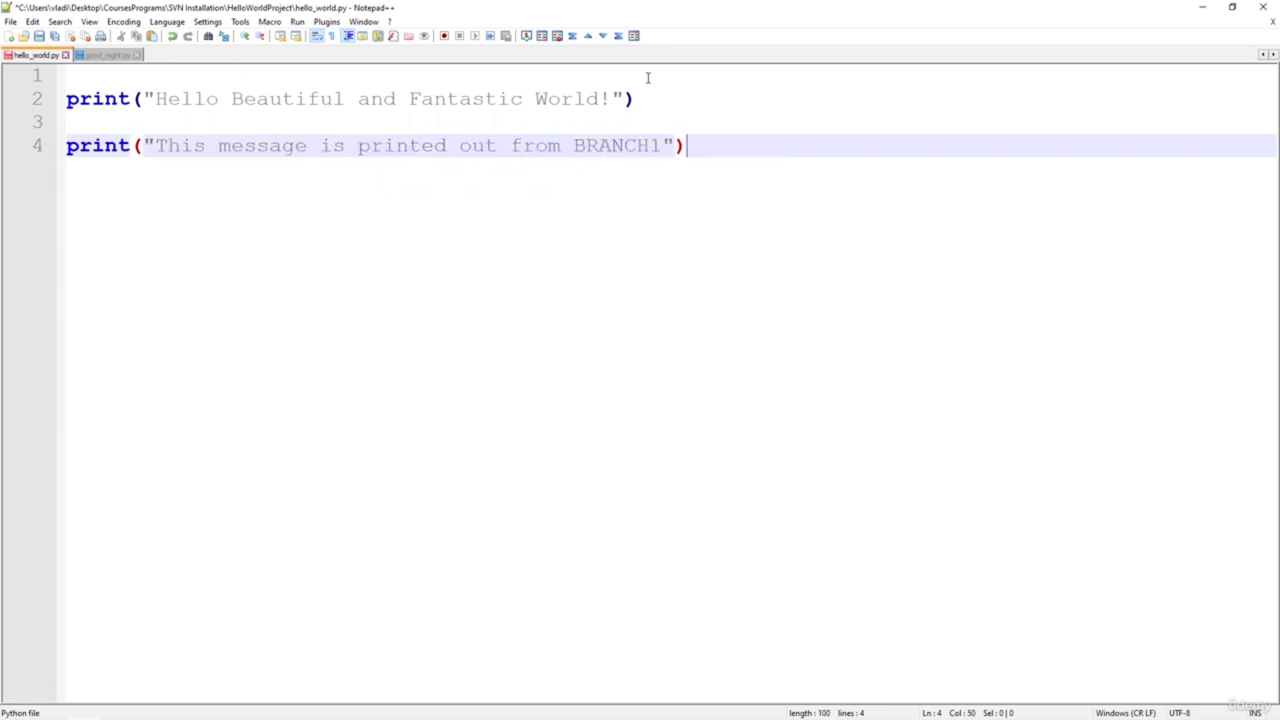
pyautogui.hotkey('ctrl', 's')
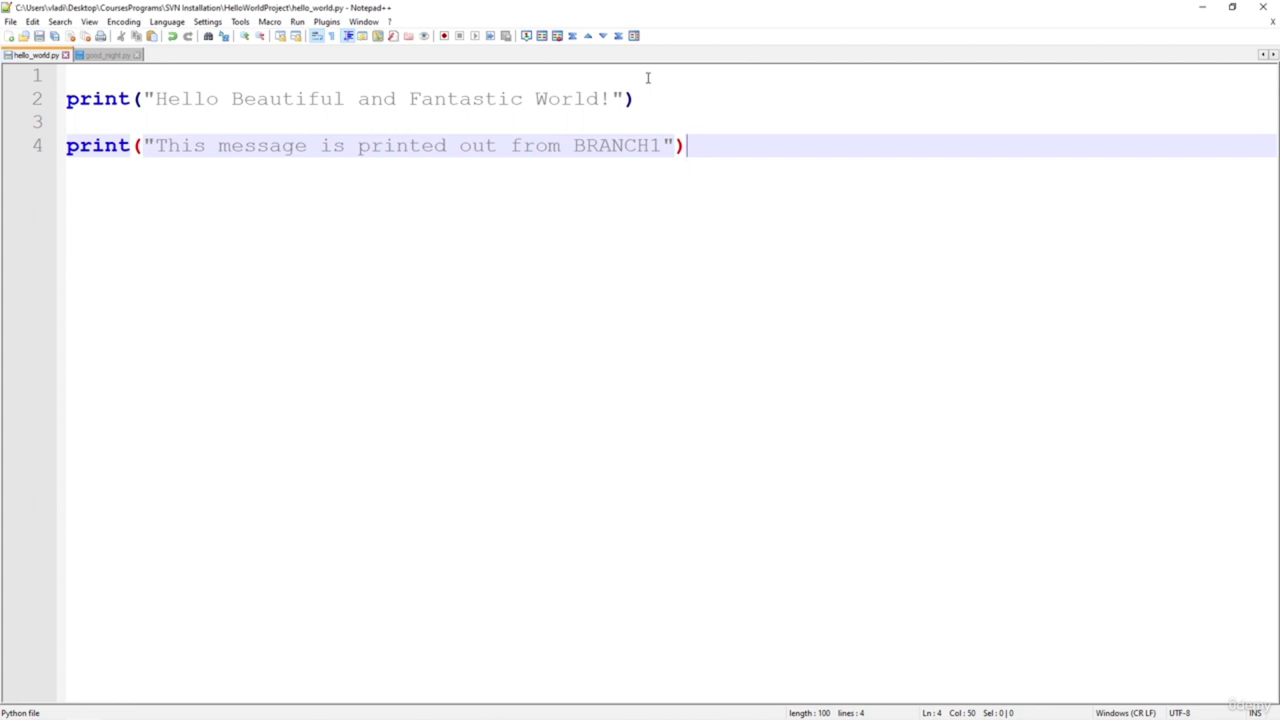
pyautogui.click(1263, 8)
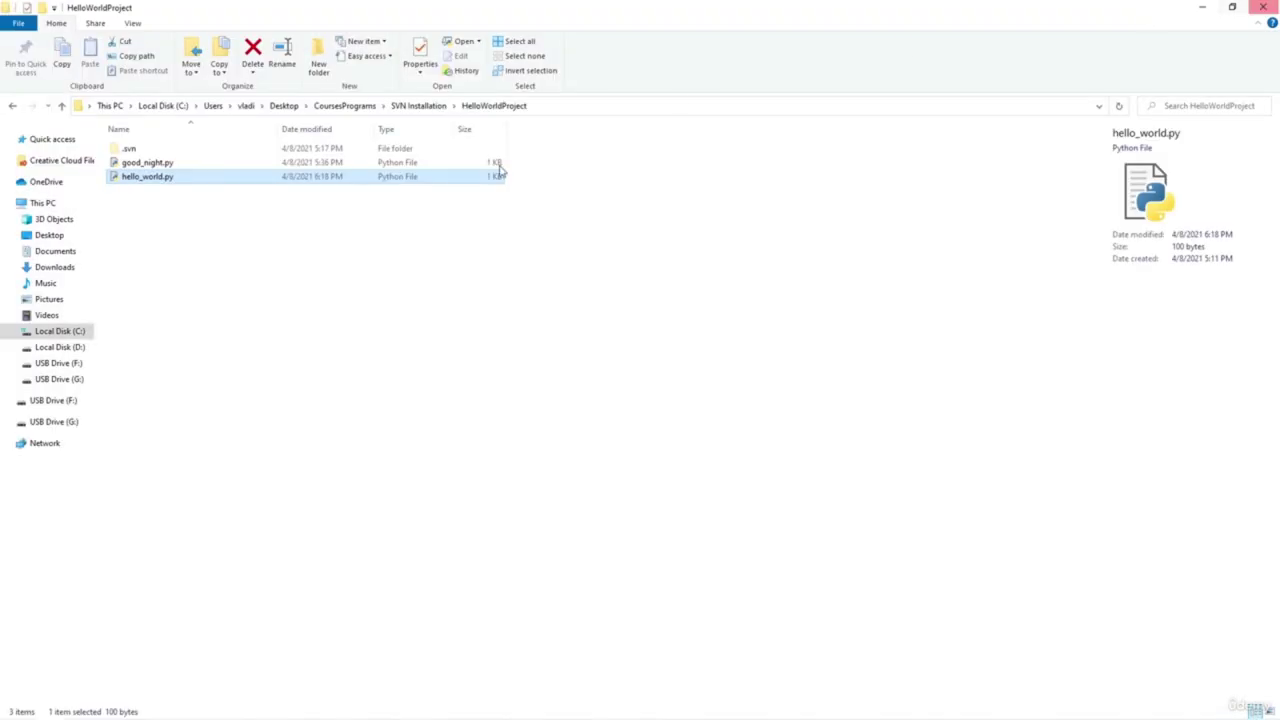
# Check the HelloWorldProject folder for modifications and compare the modified hello_world.py with its working base
pyautogui.click(228, 263)
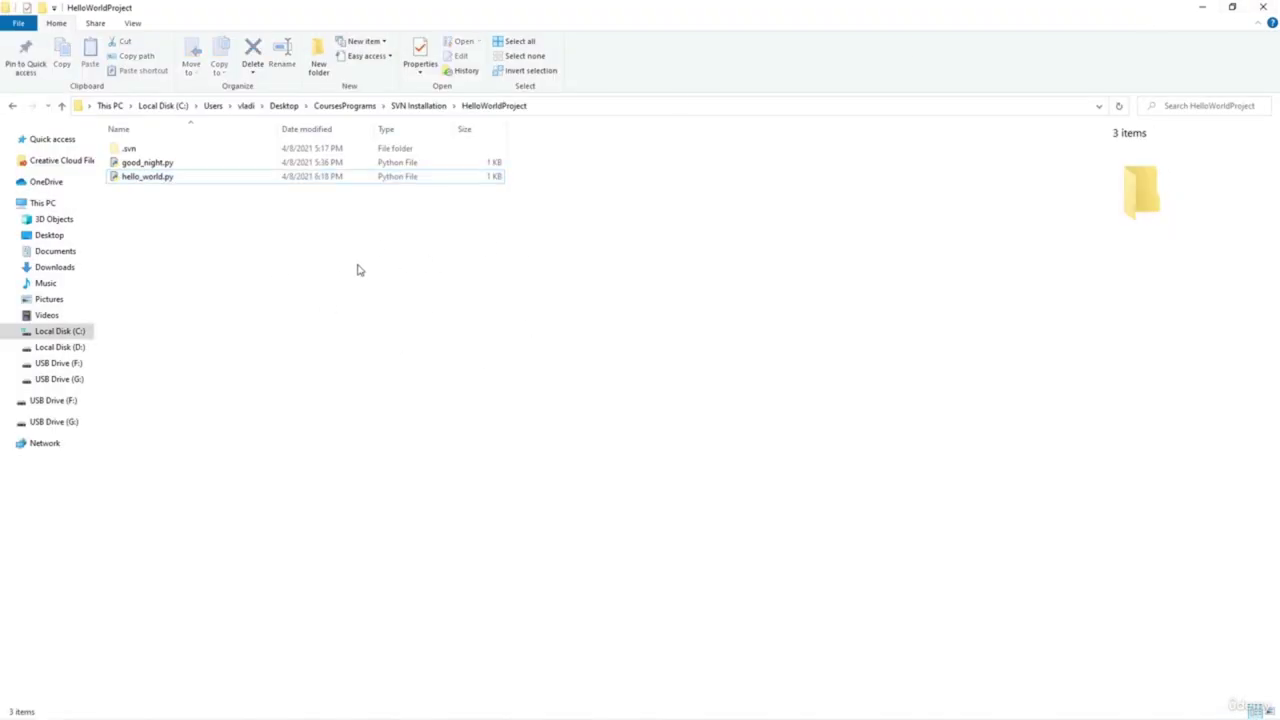
pyautogui.click(395, 106)
pyautogui.click(149, 146)
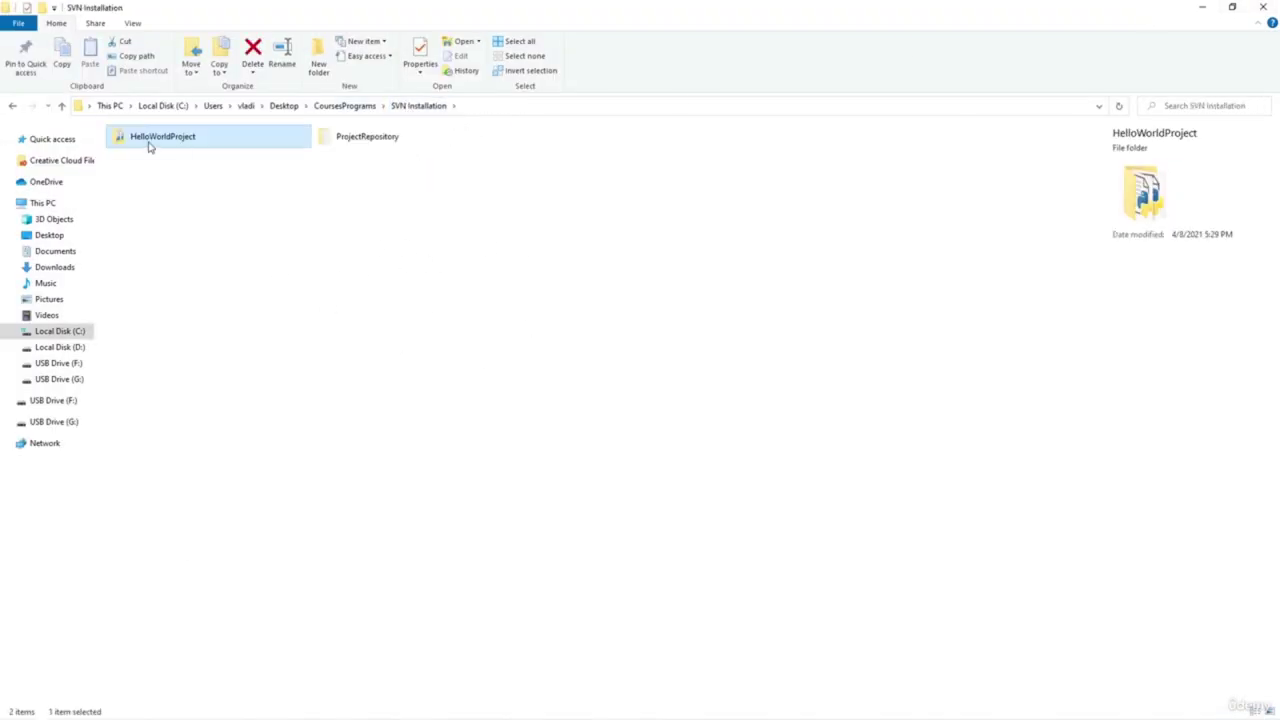
pyautogui.rightClick(149, 146)
pyautogui.moveTo(110, 352)
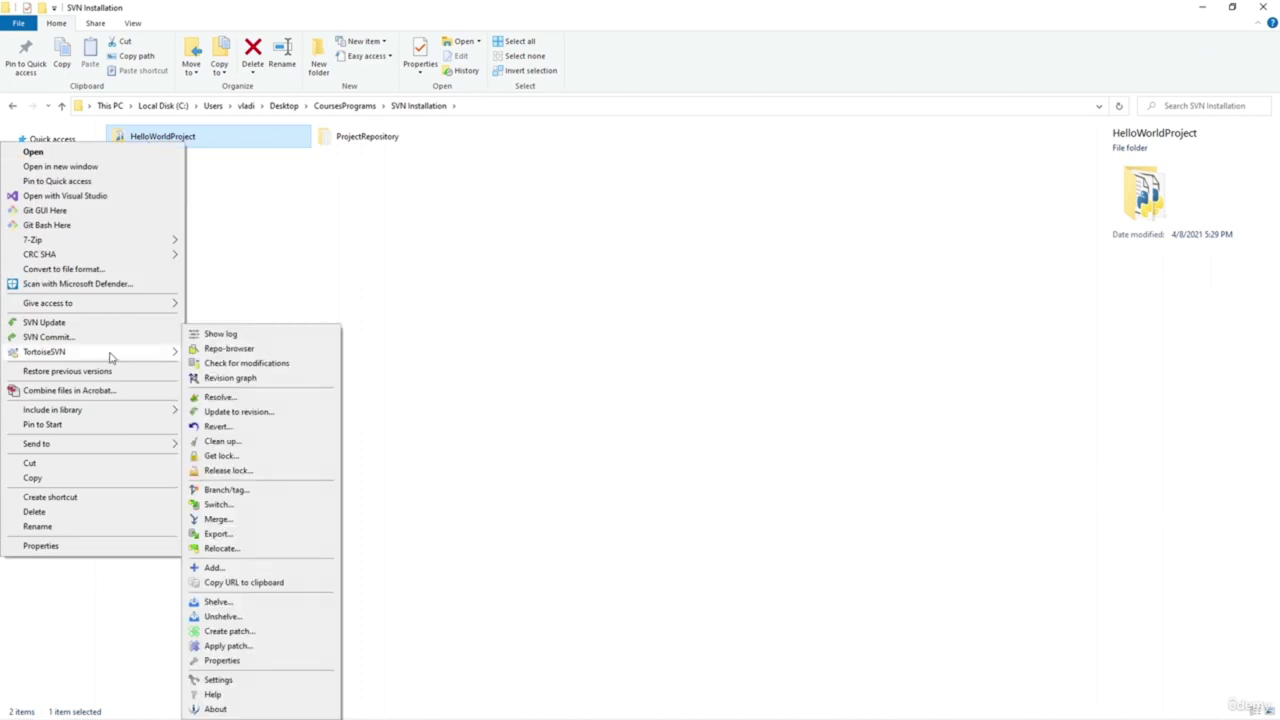
pyautogui.click(290, 368)
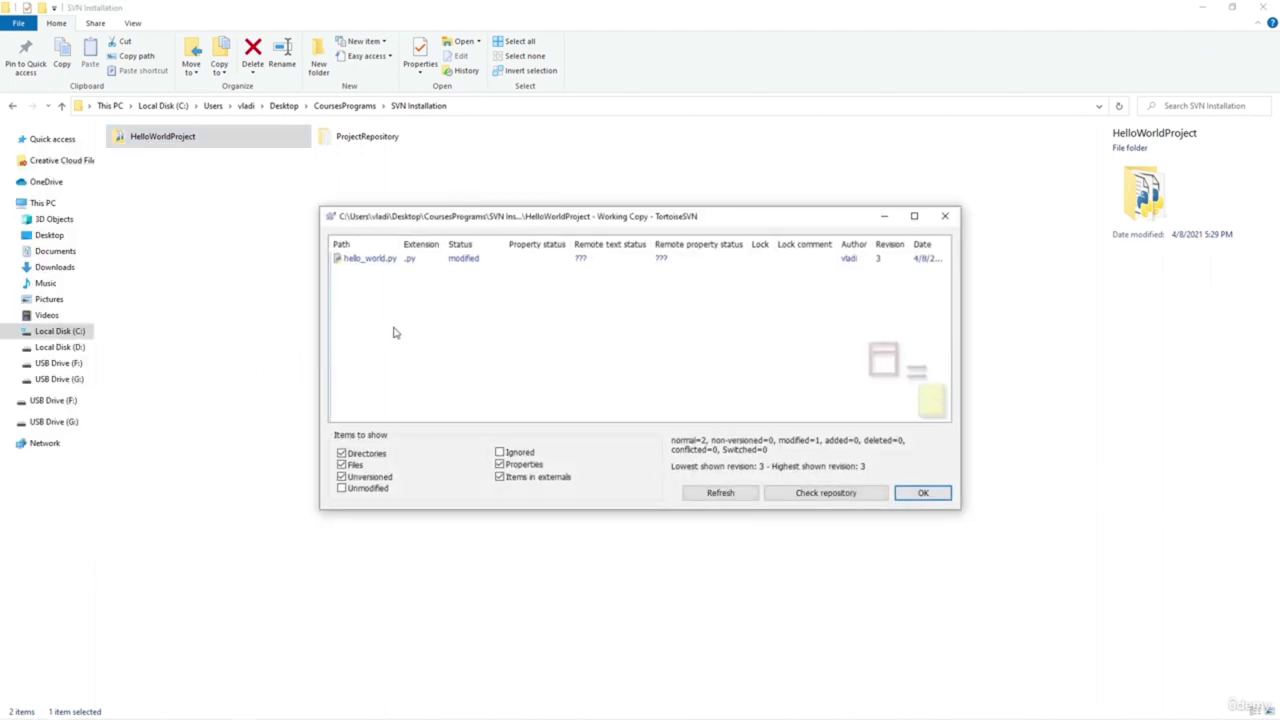
pyautogui.click(441, 263)
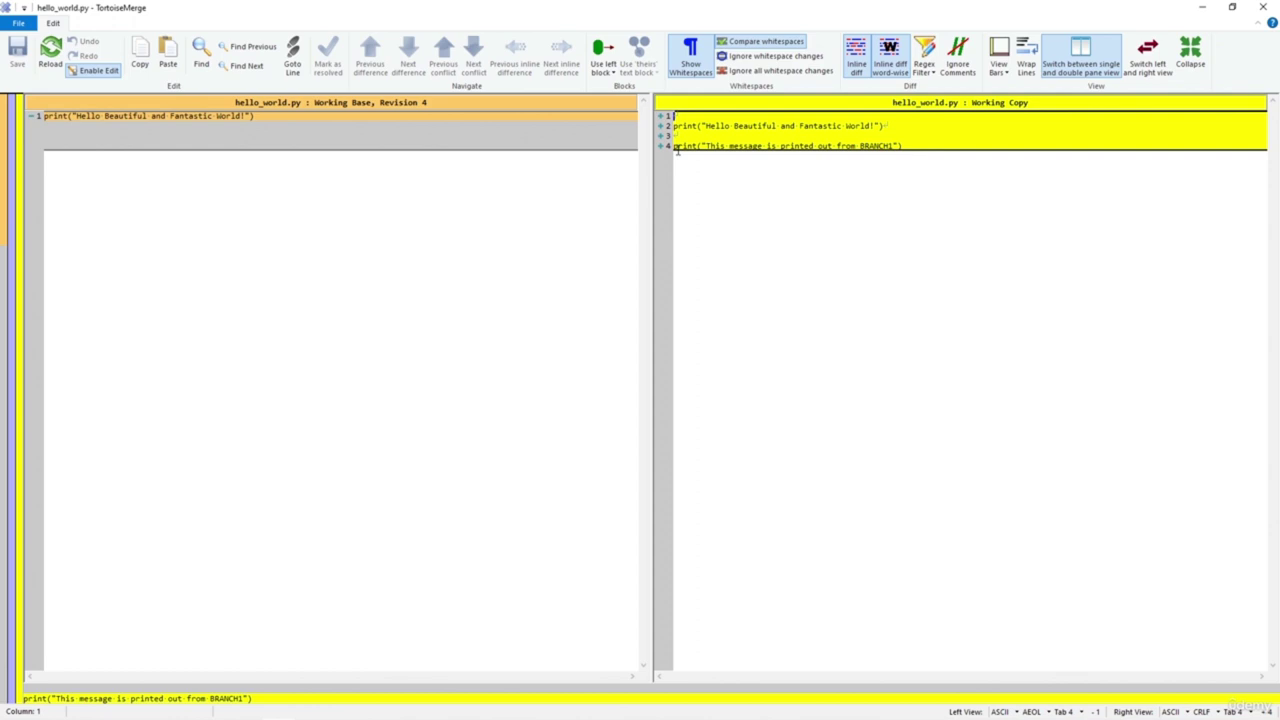
pyautogui.click(1263, 7)
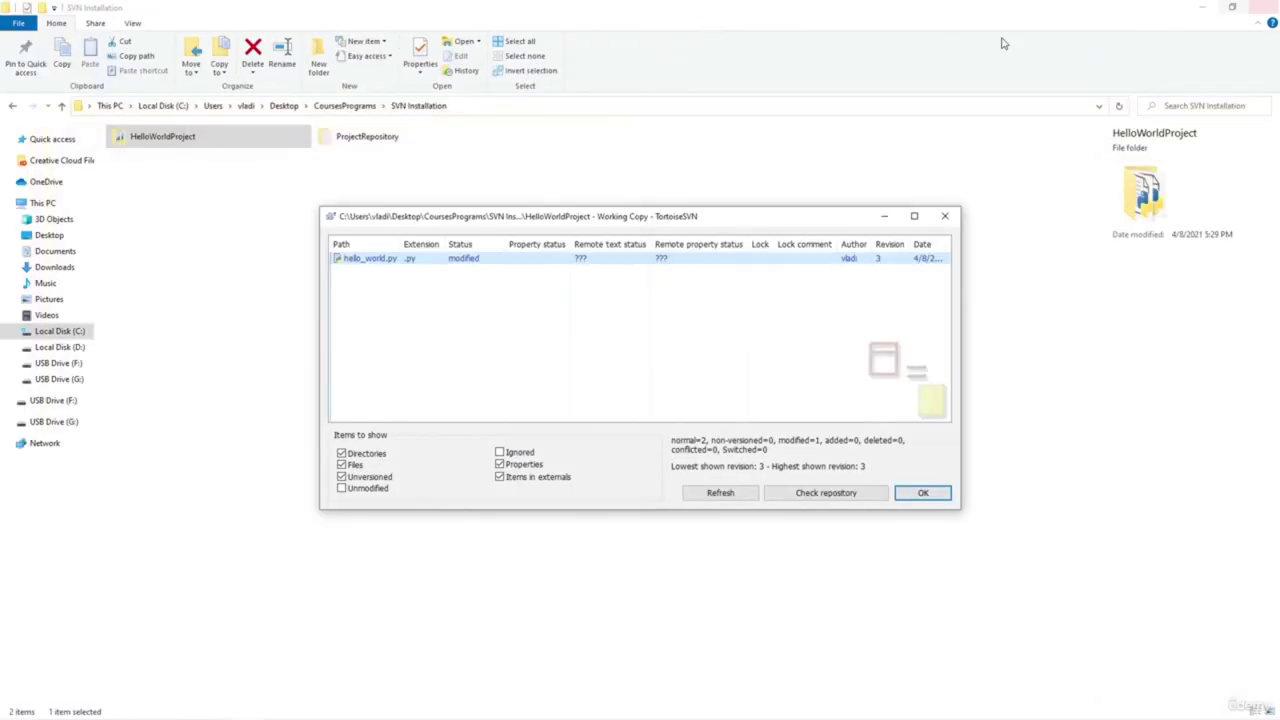
pyautogui.click(928, 493)
pyautogui.rightClick(228, 142)
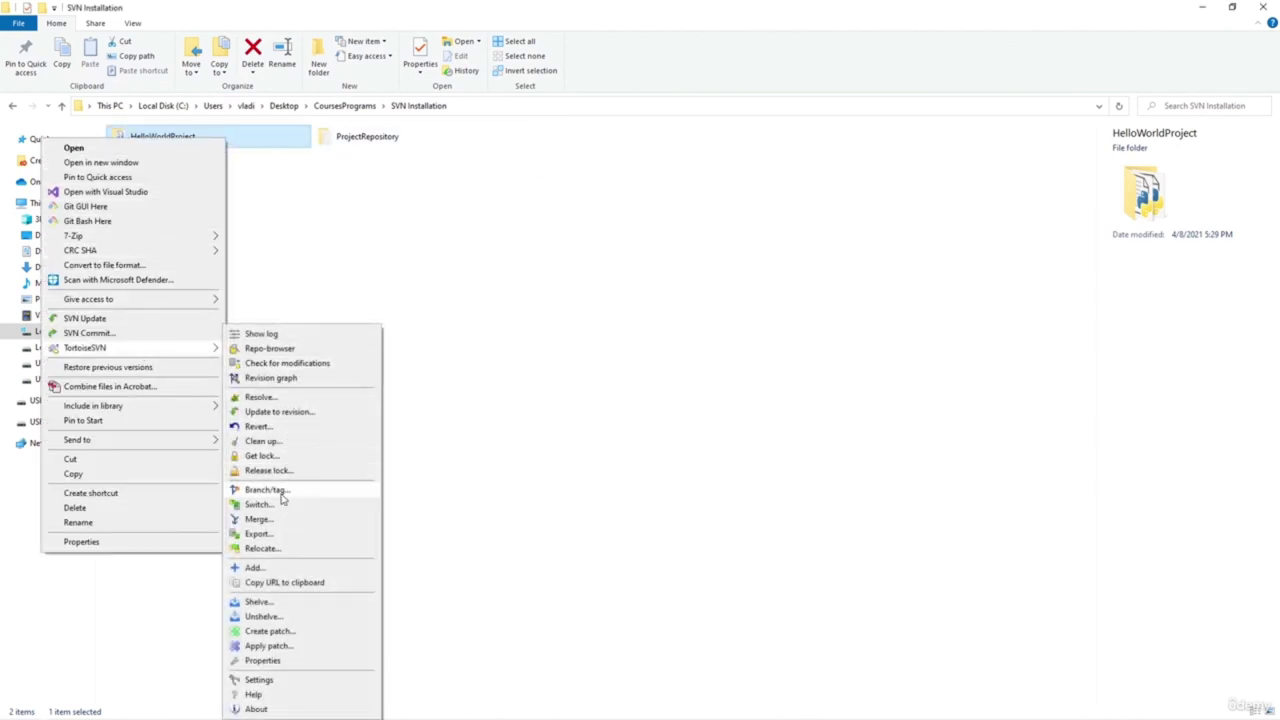
pyautogui.click(262, 568)
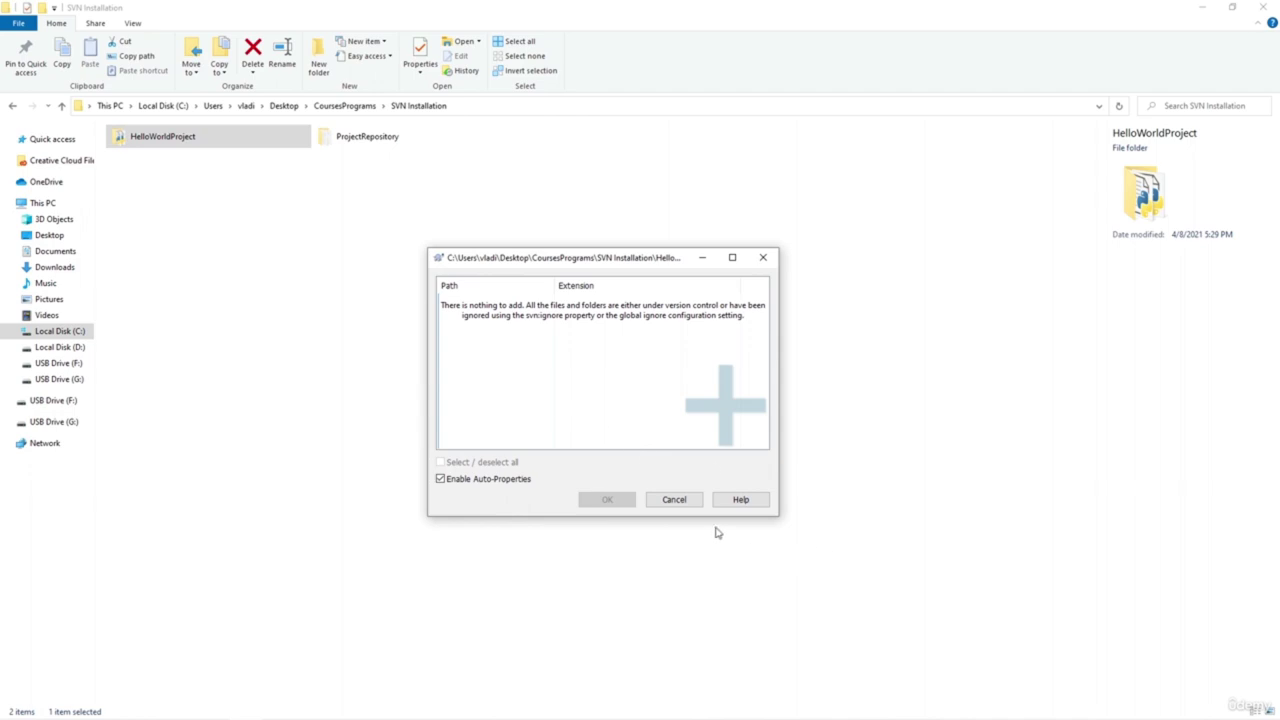
pyautogui.click(677, 502)
# Start an SVN commit of the HelloWorldProject folder and check the repository URL it commits to
pyautogui.rightClick(160, 133)
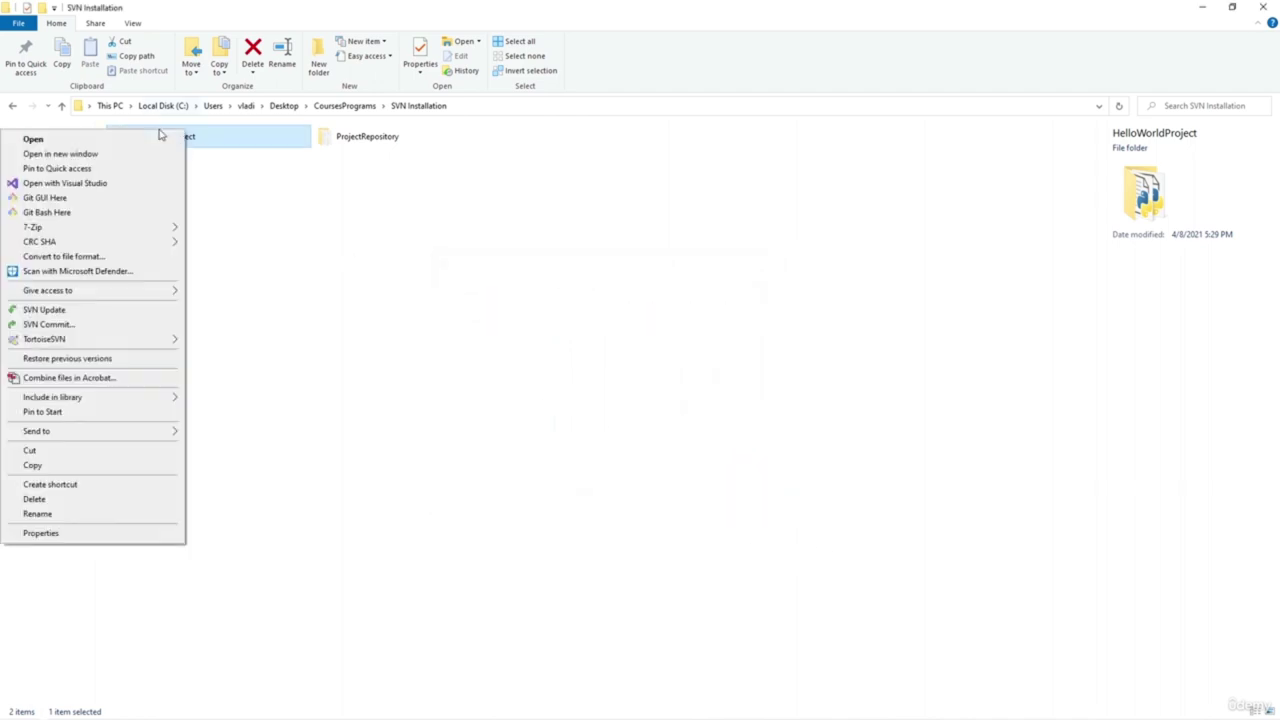
pyautogui.click(102, 326)
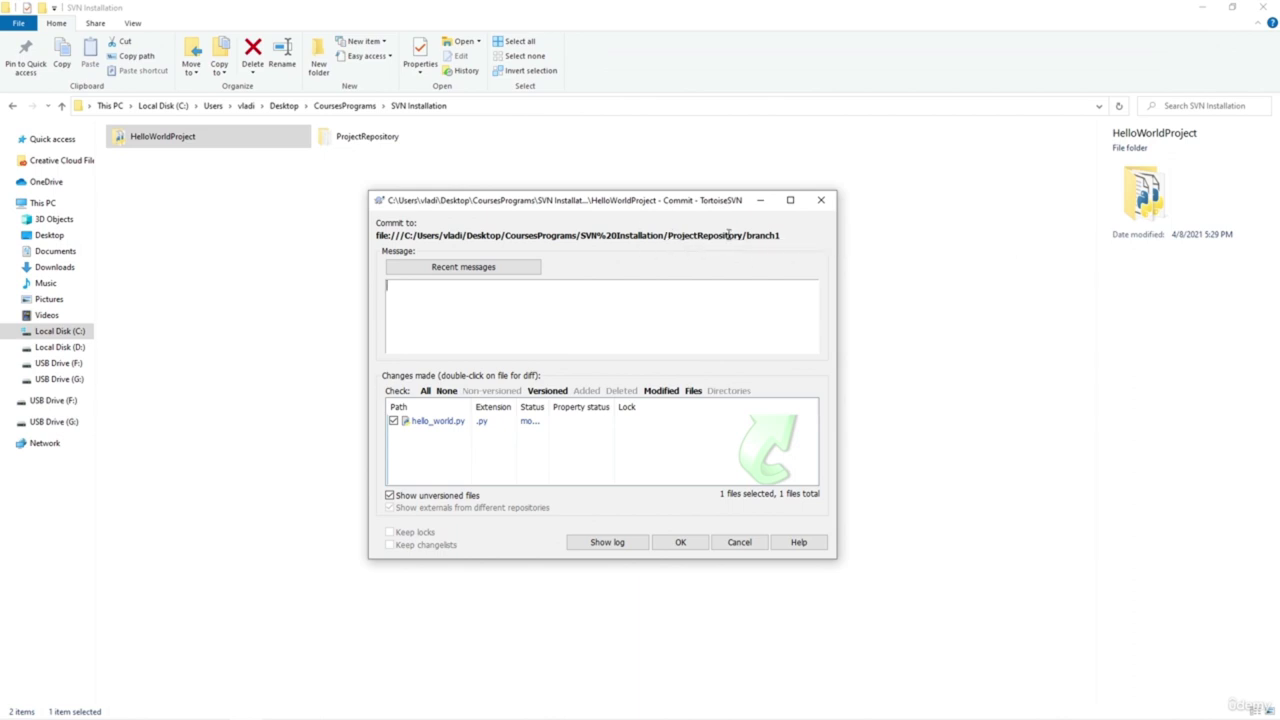
pyautogui.moveTo(745, 236); pyautogui.dragTo(379, 238)
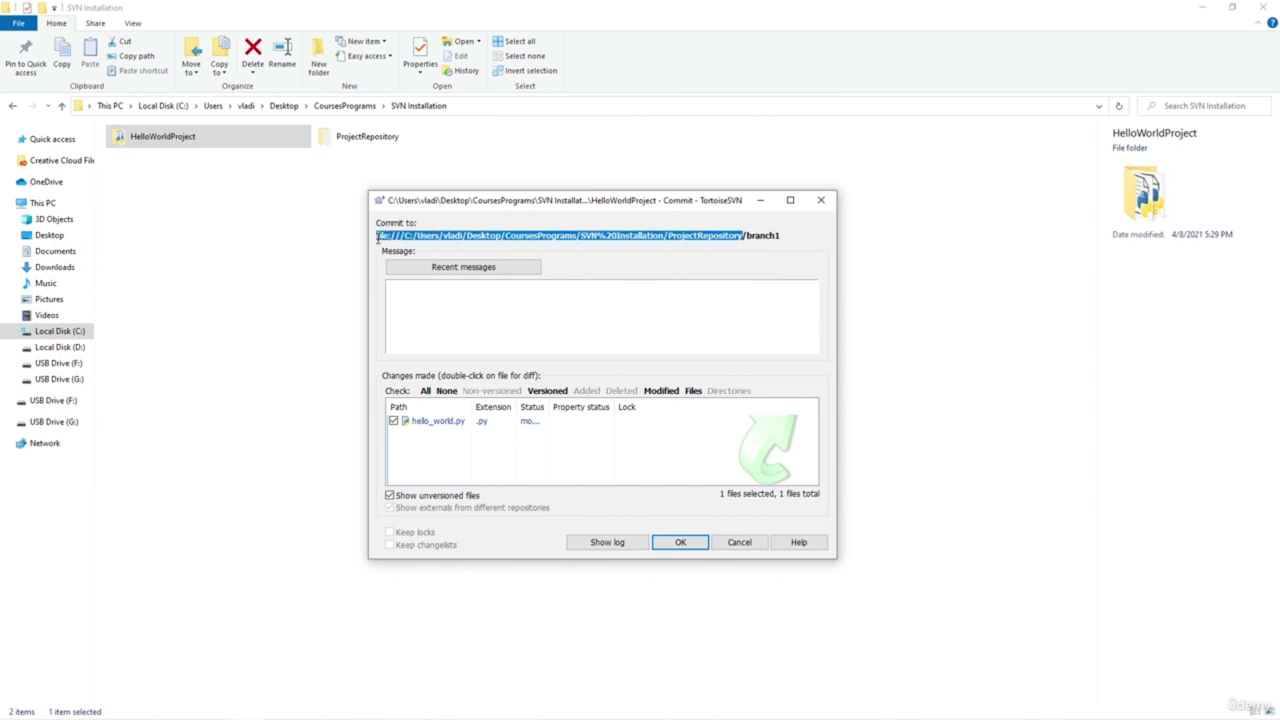
pyautogui.click(659, 235)
pyautogui.doubleClick(760, 236)
pyautogui.click(744, 237)
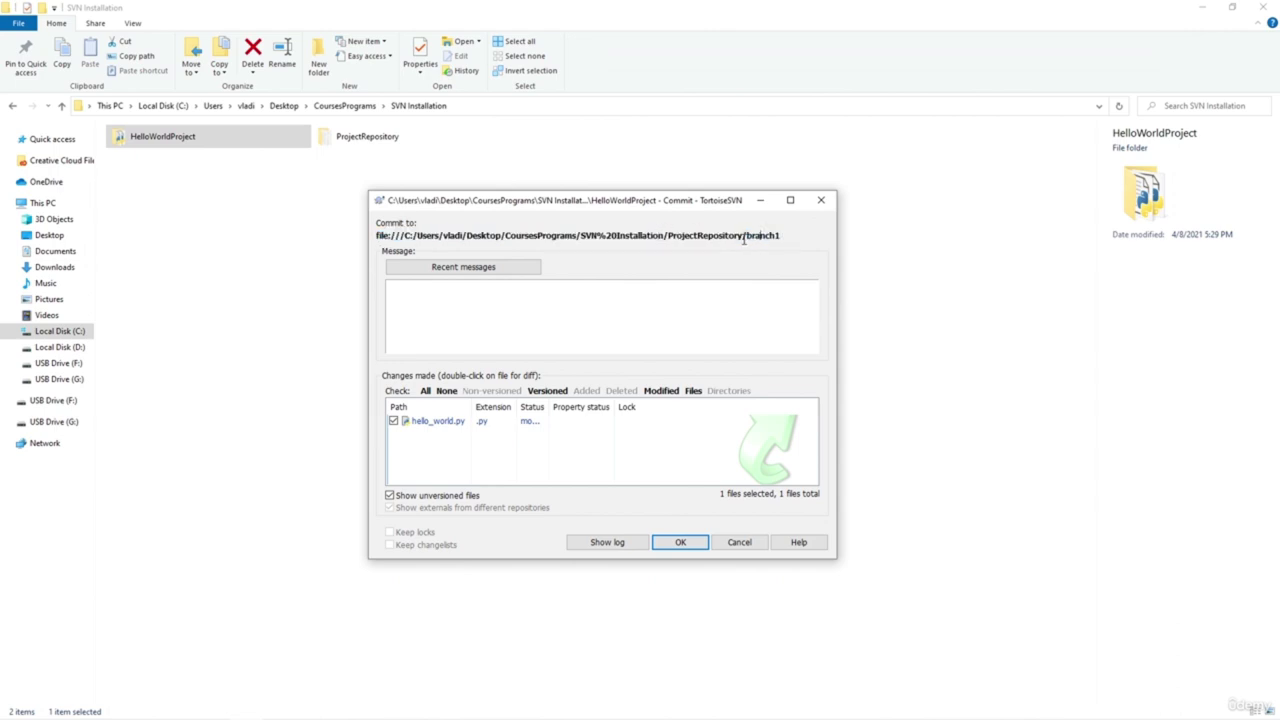
# Commit hello_world.py to branch1 with the message "First commit to branch #1" and close the commit report
pyautogui.click(516, 325)
pyautogui.write('First commit to branch #1')
pyautogui.moveTo(476, 407); pyautogui.dragTo(505, 408)
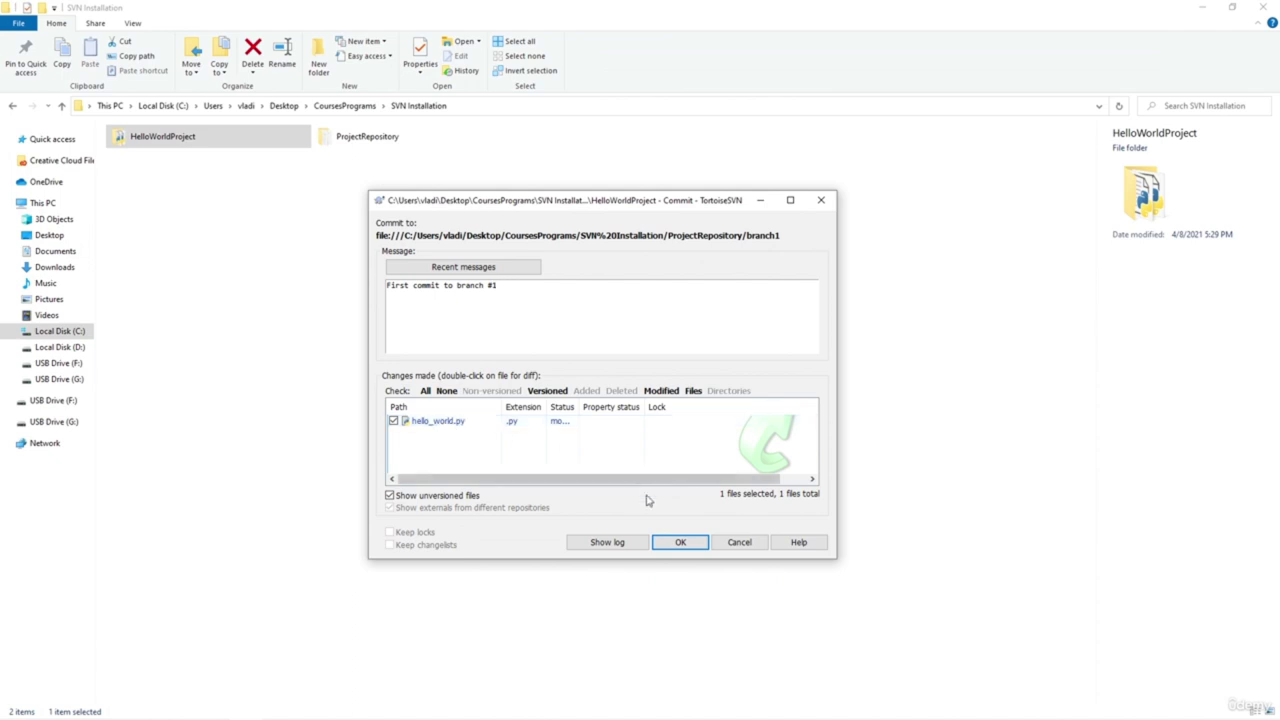
pyautogui.click(674, 545)
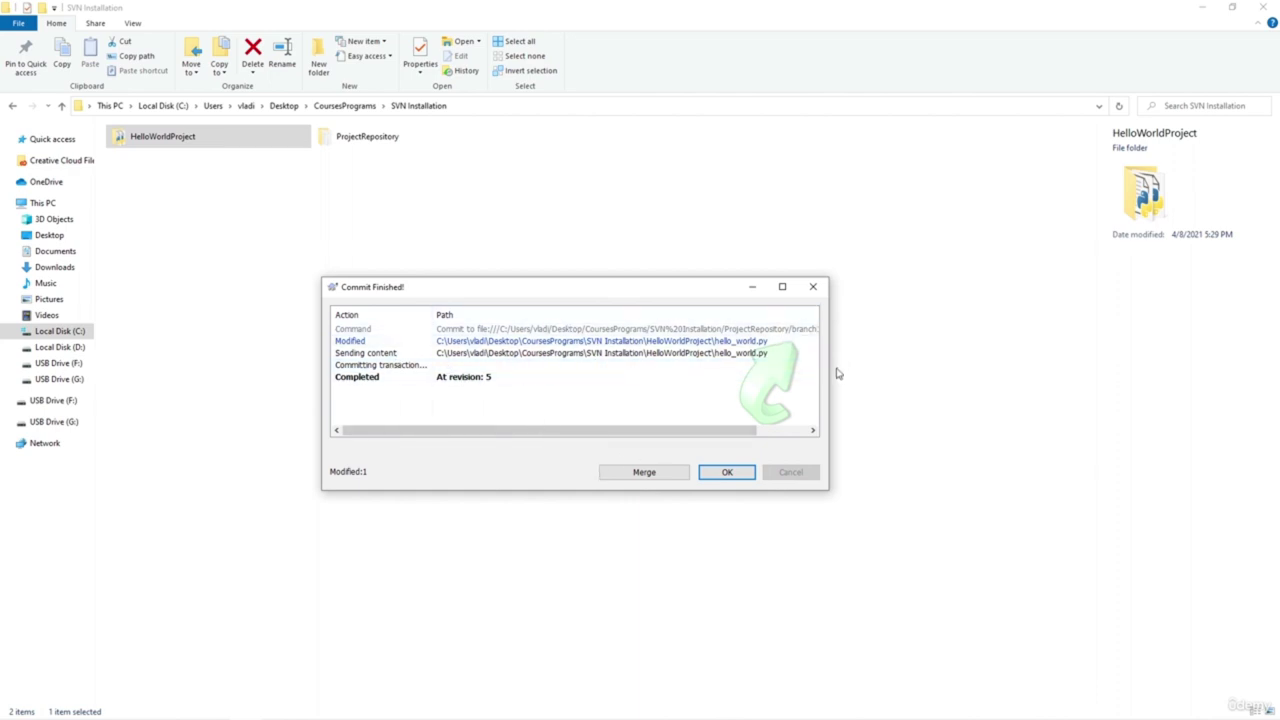
pyautogui.moveTo(829, 369); pyautogui.dragTo(944, 368)
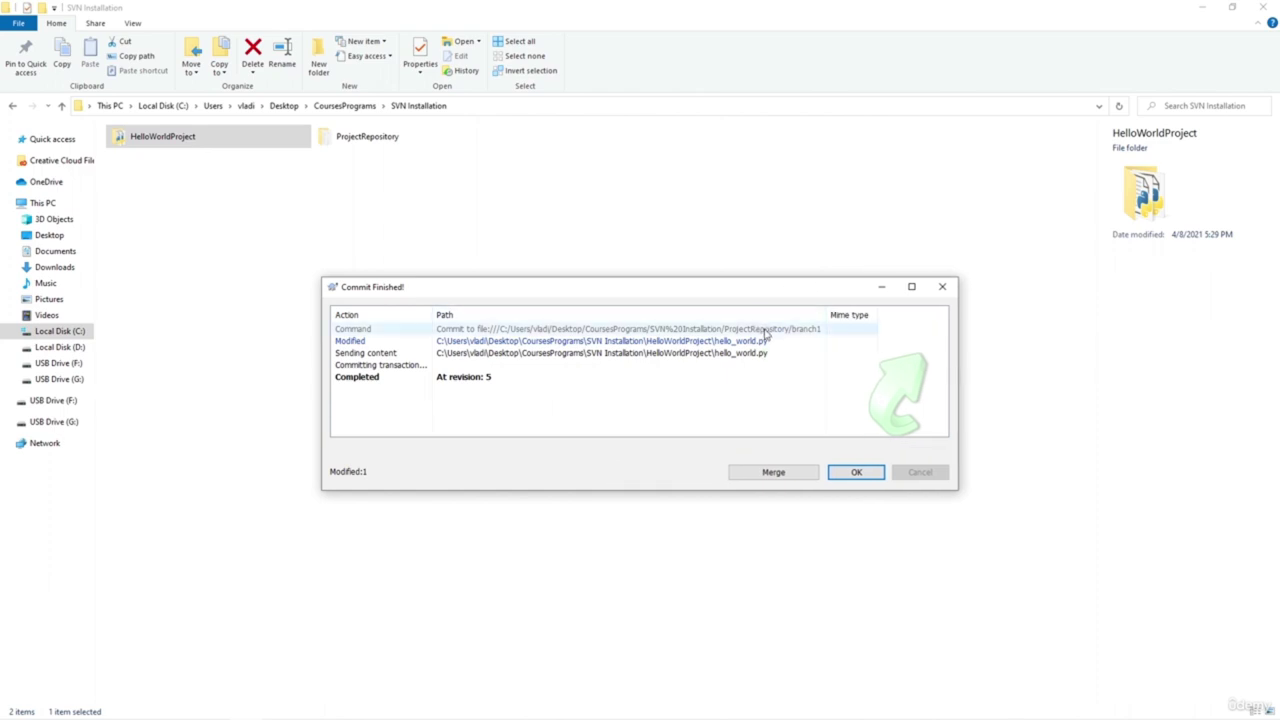
pyautogui.click(856, 474)
pyautogui.click(292, 309)
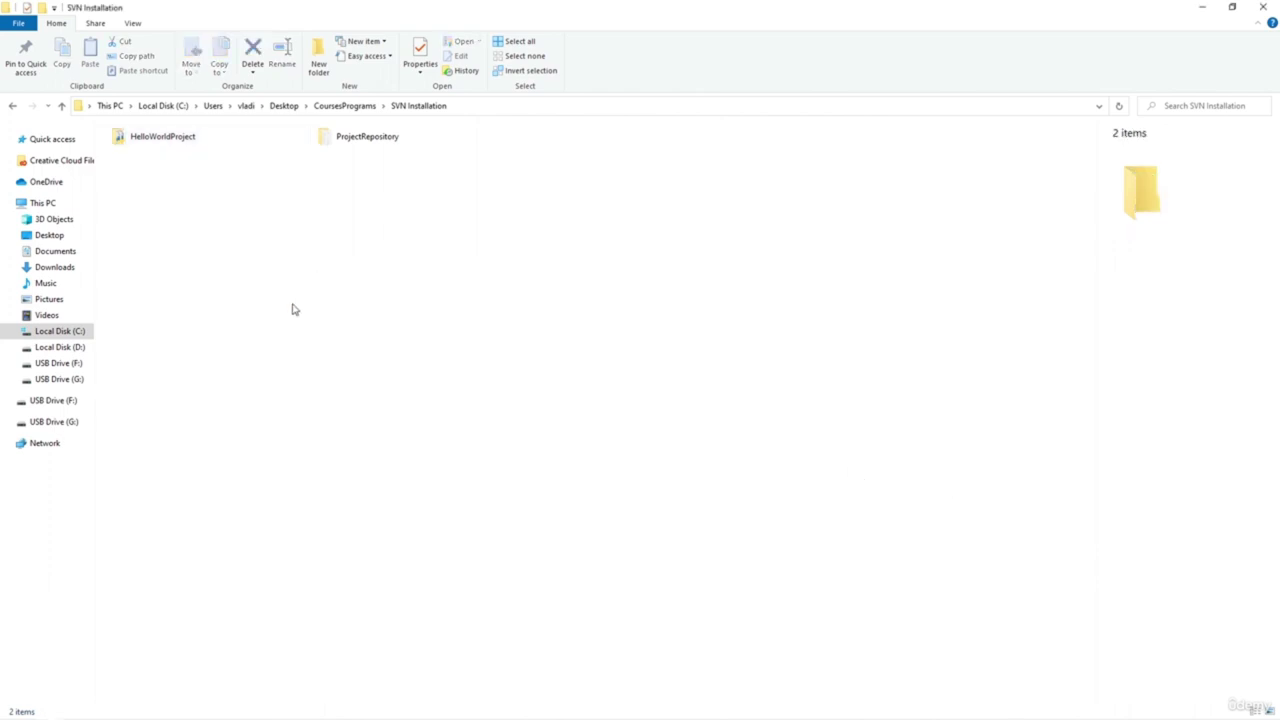
# Open hello_world.py from the HelloWorldProject folder in Notepad++ to review the committed branch code
pyautogui.click(199, 148)
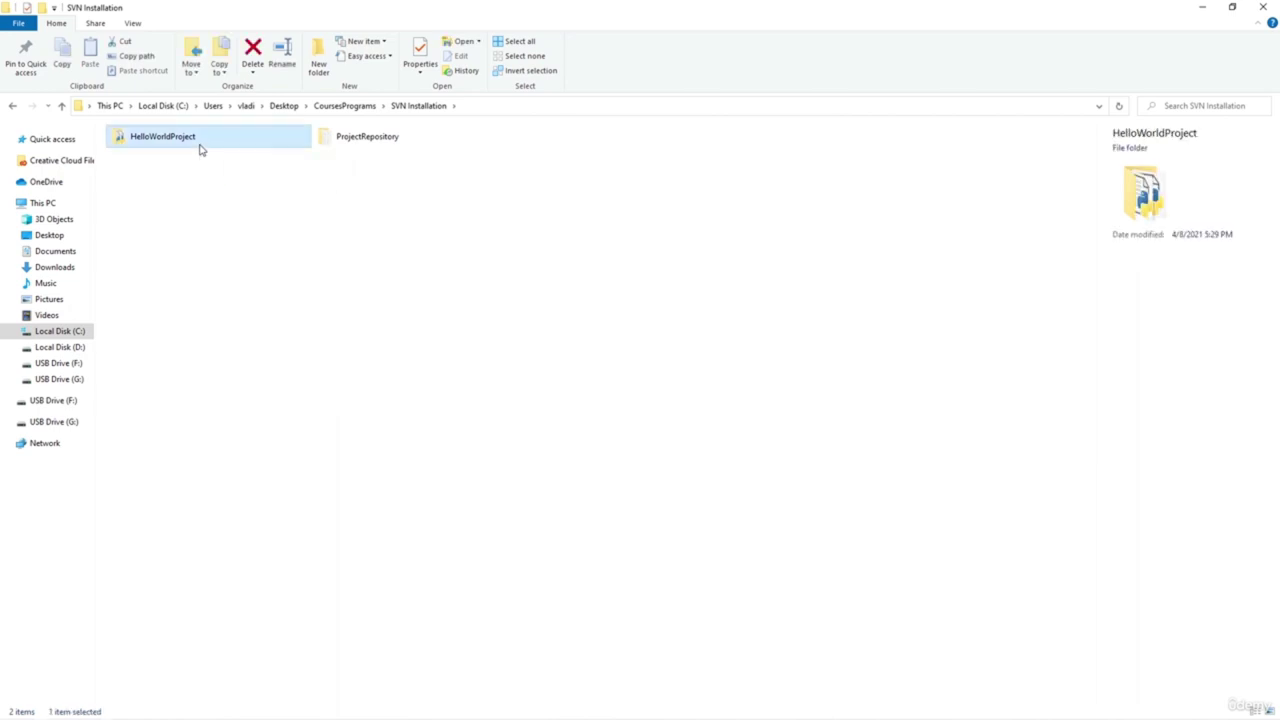
pyautogui.doubleClick(199, 148)
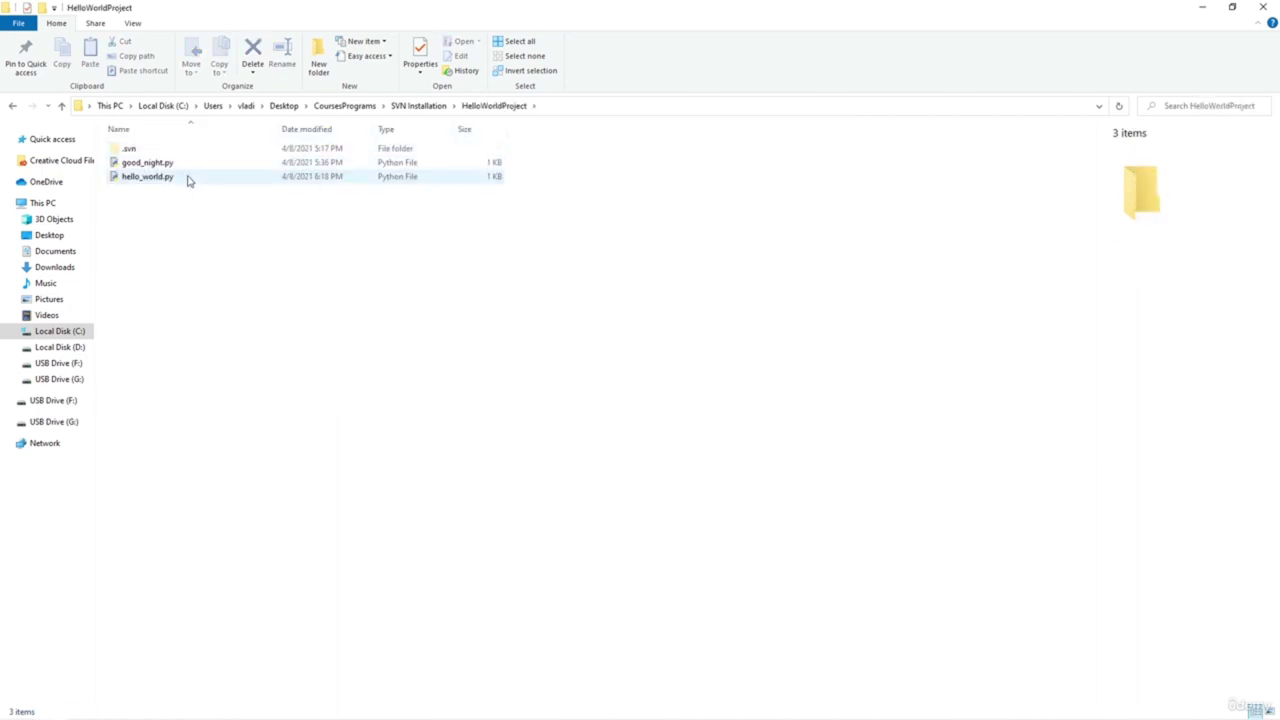
pyautogui.rightClick(189, 177)
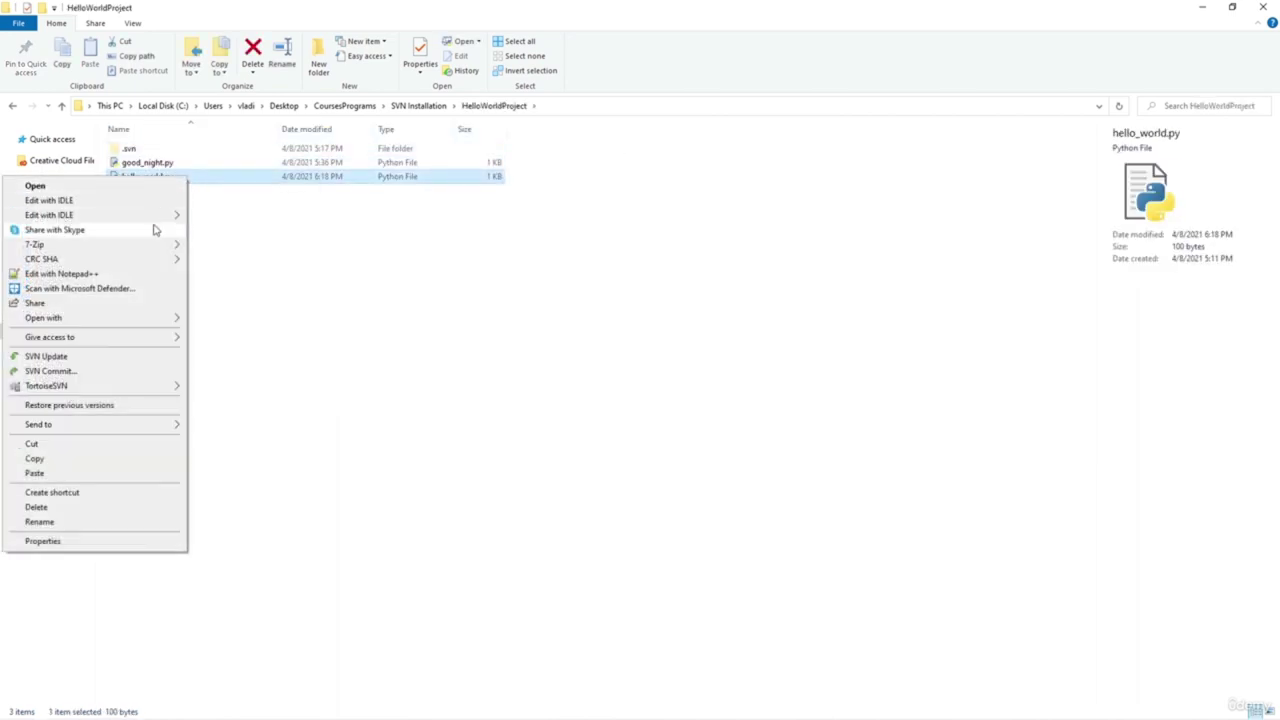
pyautogui.click(86, 275)
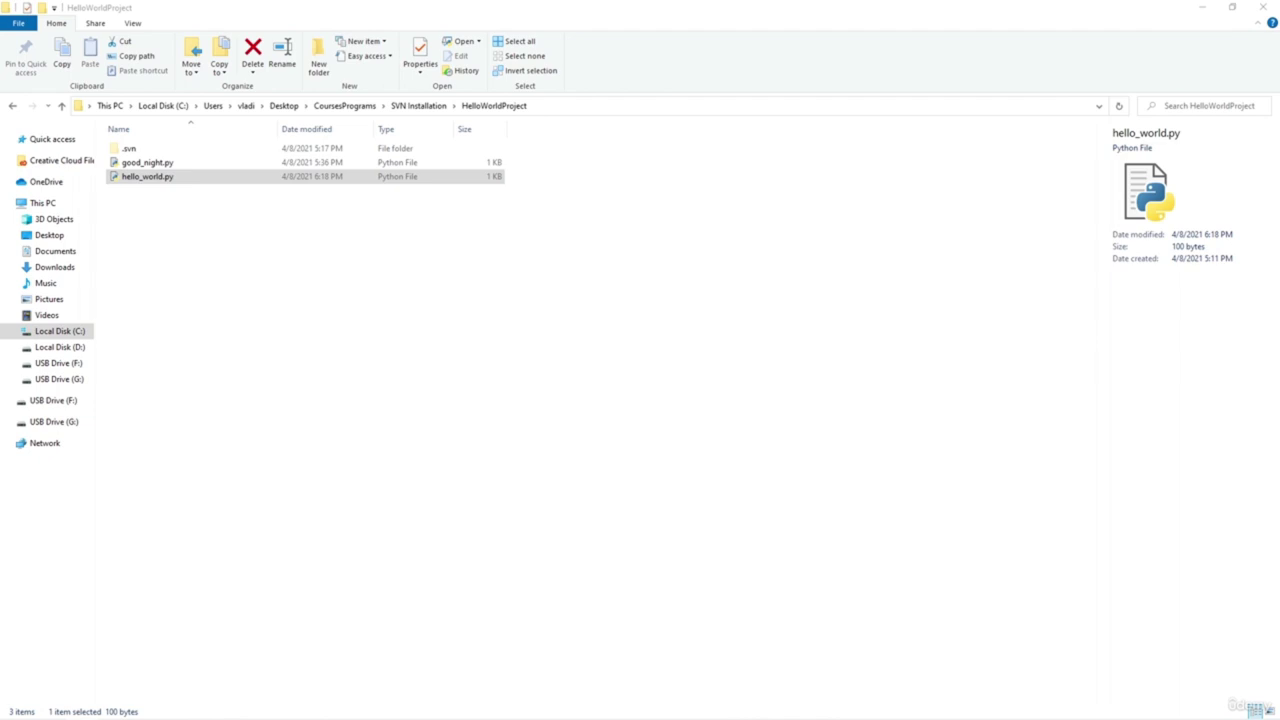
pyautogui.click(278, 282)
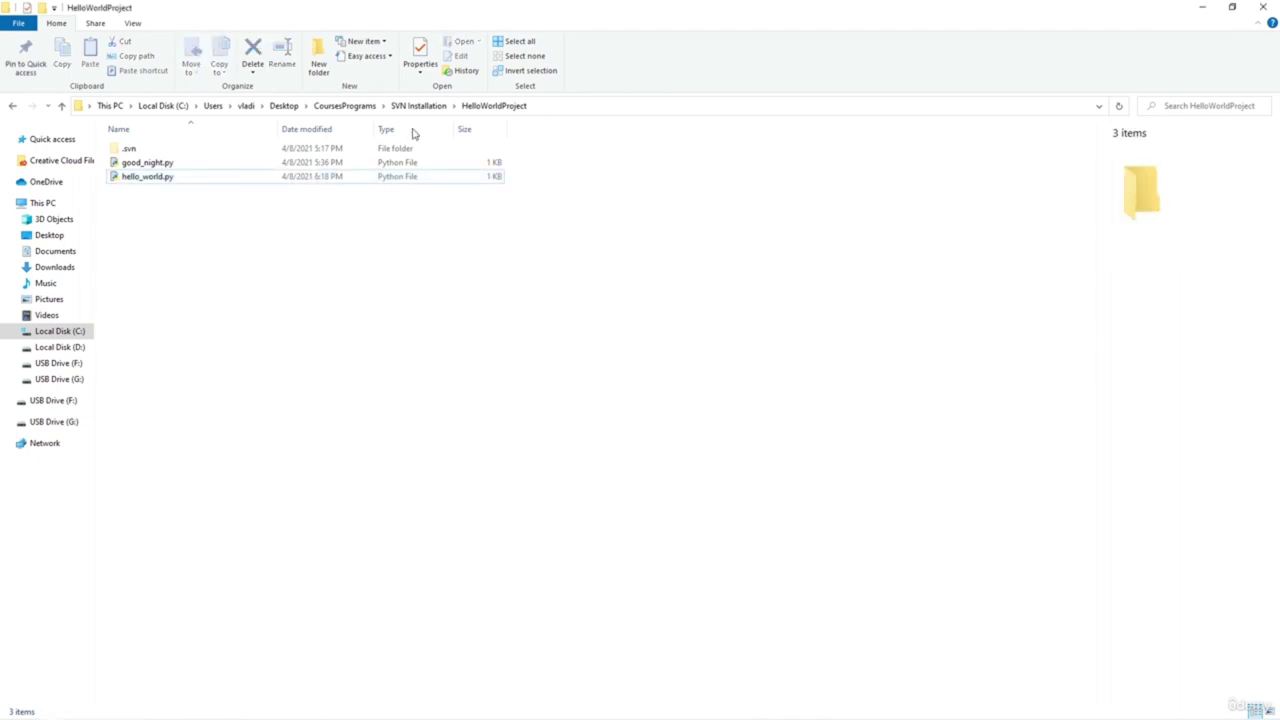
# Start an SVN switch of the HelloWorldProject folder and examine its target path, browsing the repository without choosing another location
pyautogui.click(440, 107)
pyautogui.rightClick(251, 142)
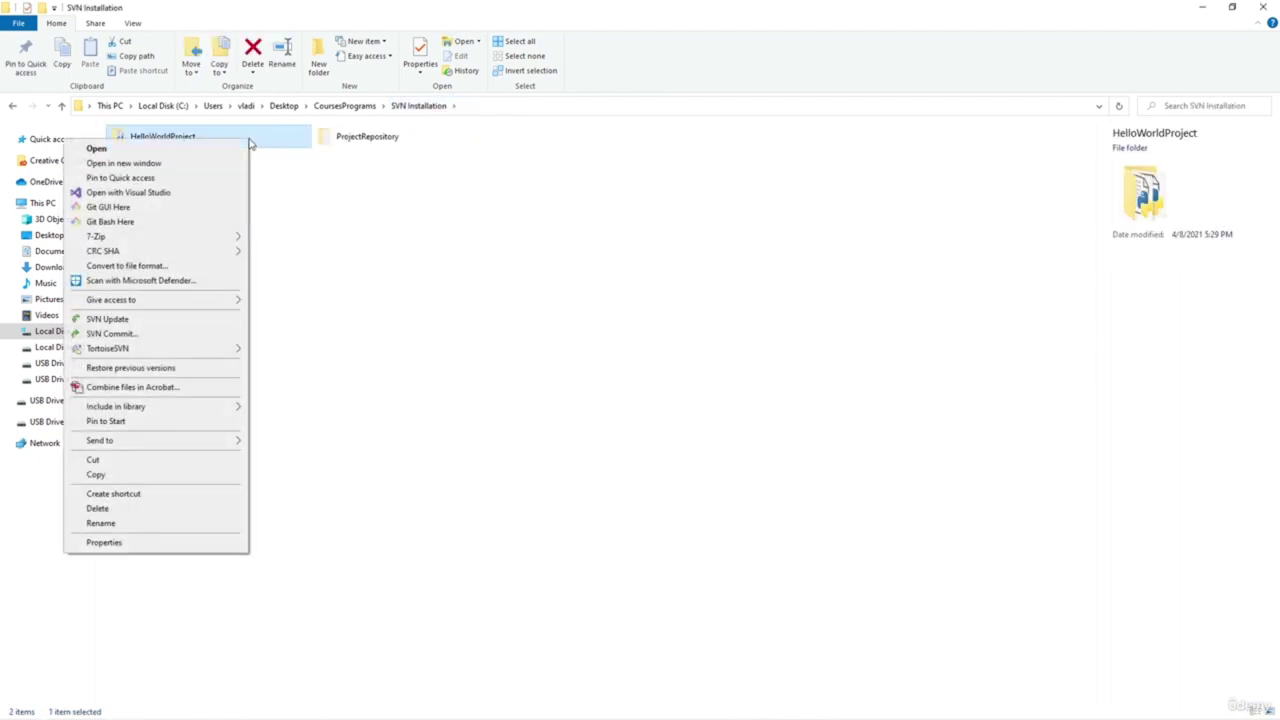
pyautogui.moveTo(180, 348)
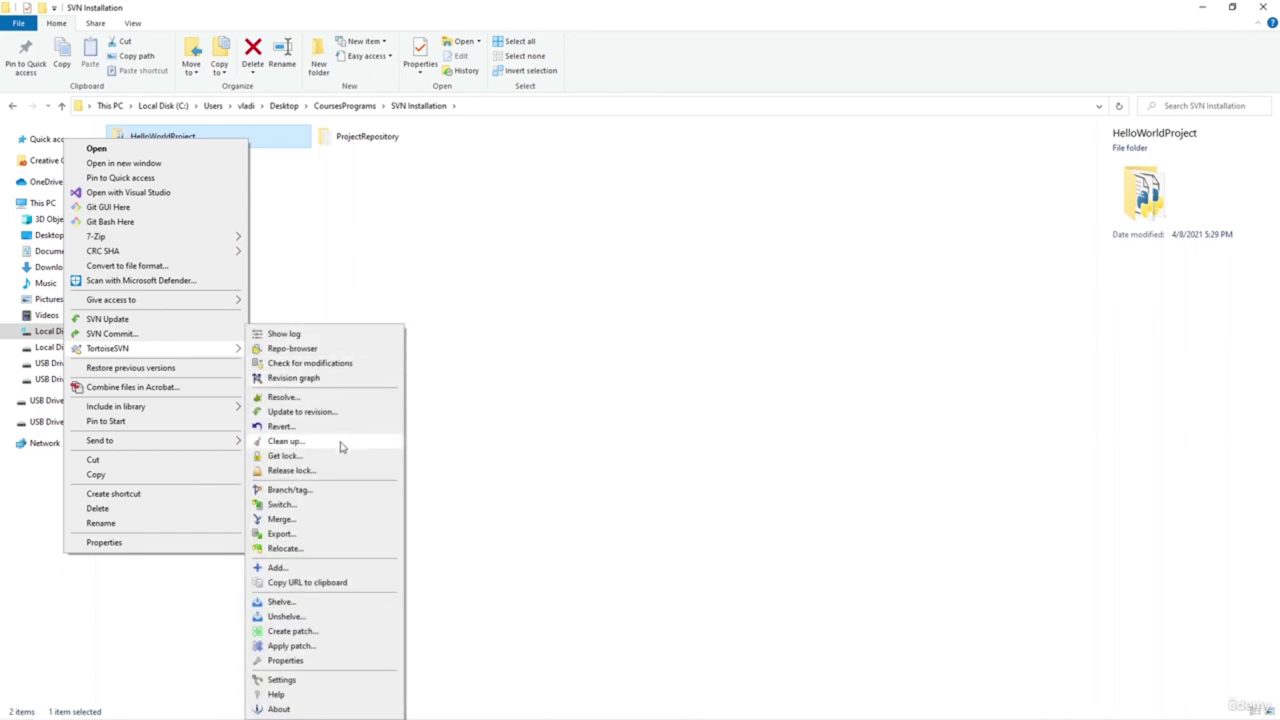
pyautogui.click(331, 506)
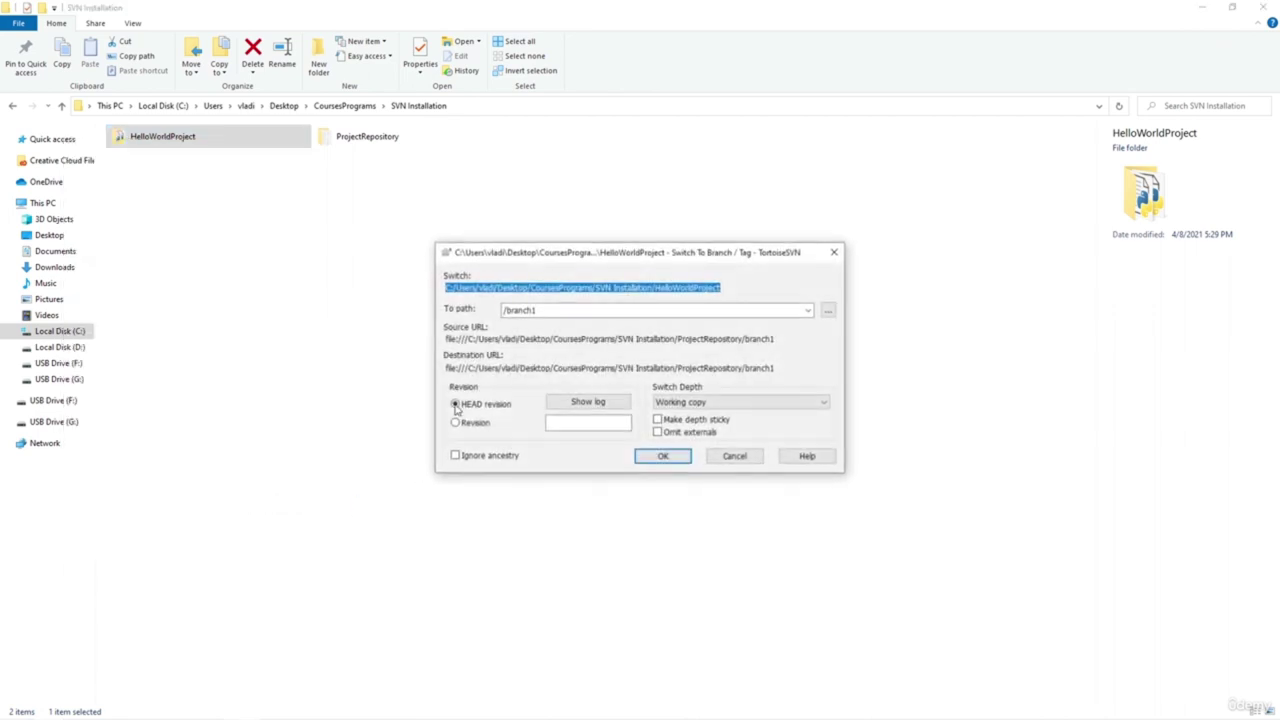
pyautogui.click(541, 310)
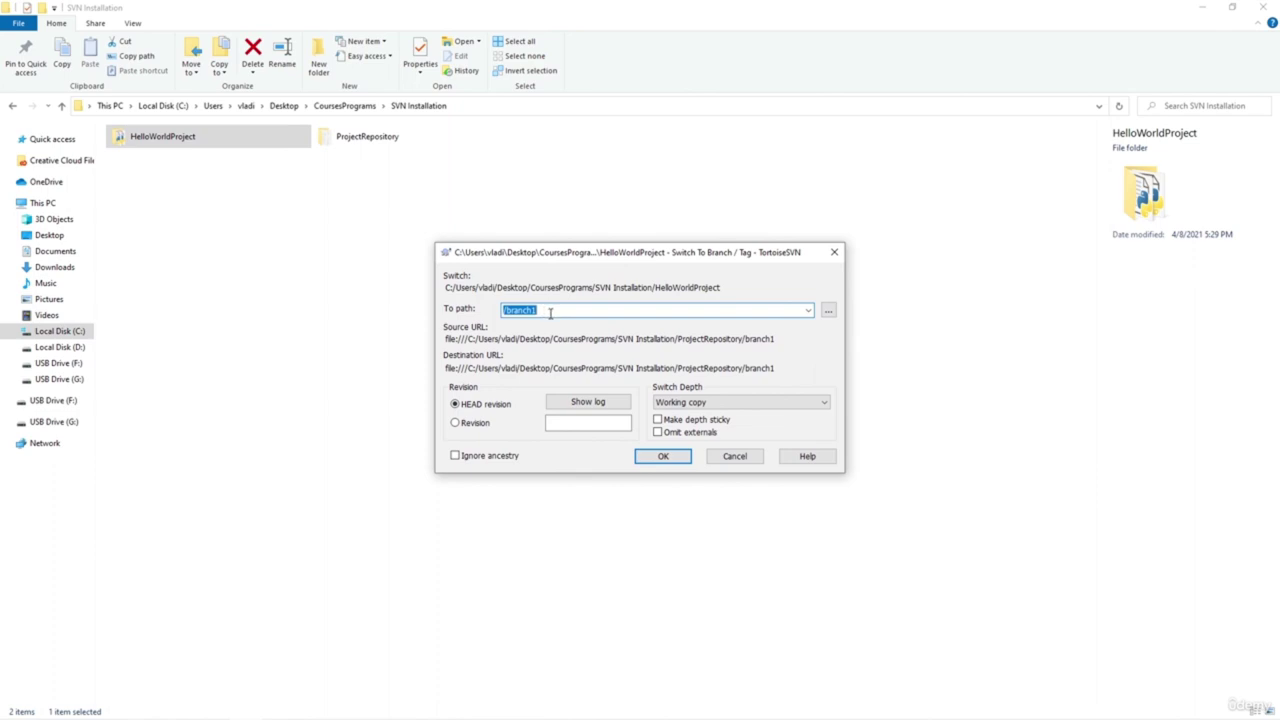
pyautogui.click(593, 309)
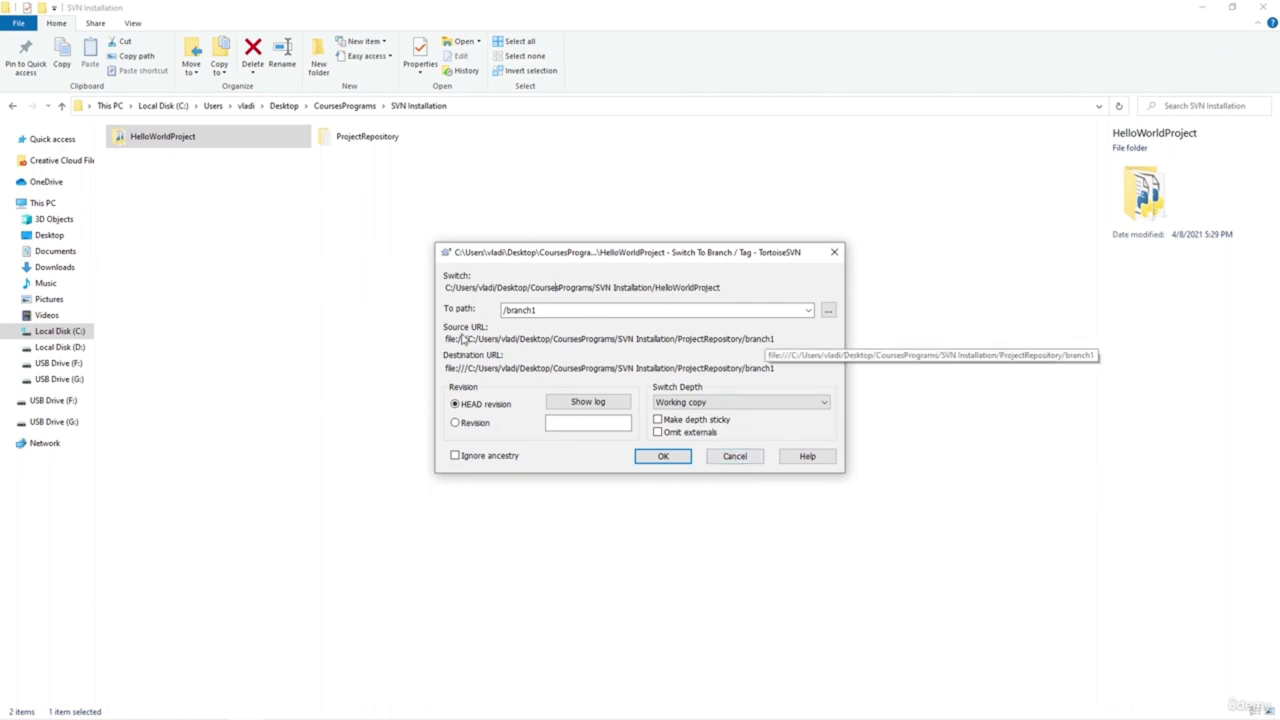
pyautogui.click(828, 311)
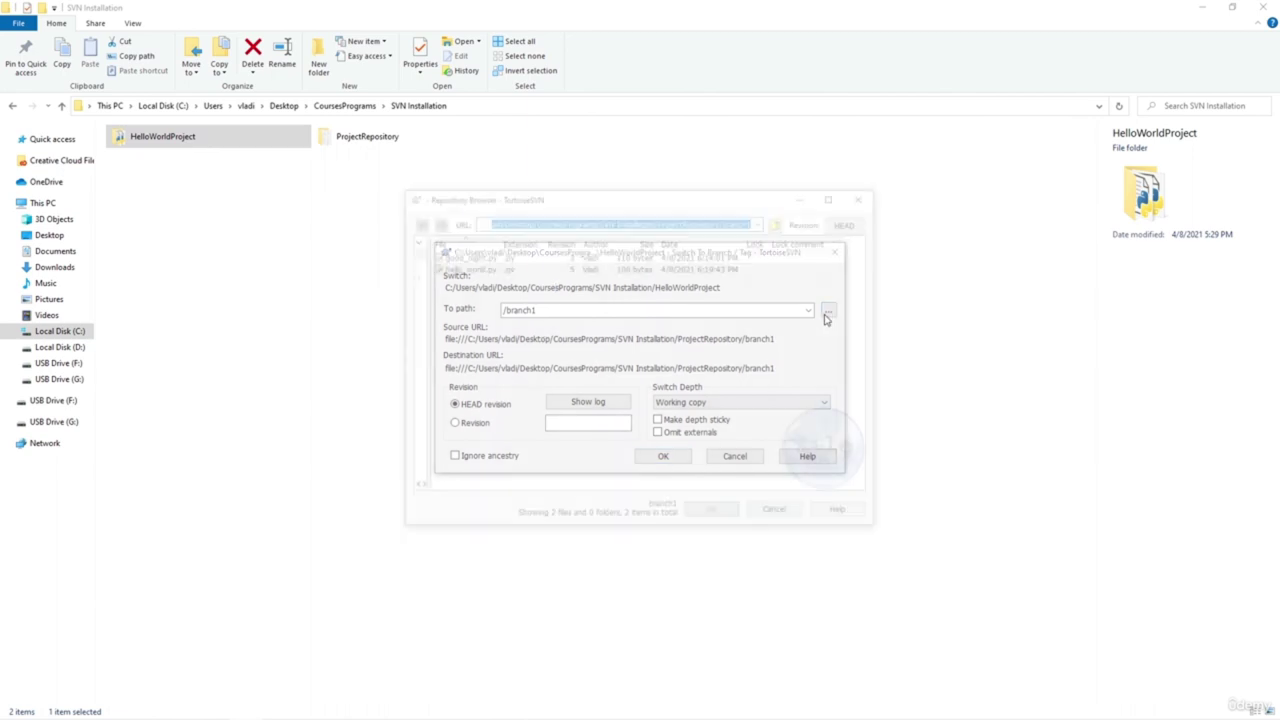
pyautogui.click(781, 518)
# Clear the target path and switch the working copy to the ProjectRepository root at the HEAD revision
pyautogui.click(808, 311)
pyautogui.click(808, 311)
pyautogui.click(686, 306)
pyautogui.hotkey('ctrl', 'a')
pyautogui.press('BackSpace')
pyautogui.click(665, 461)
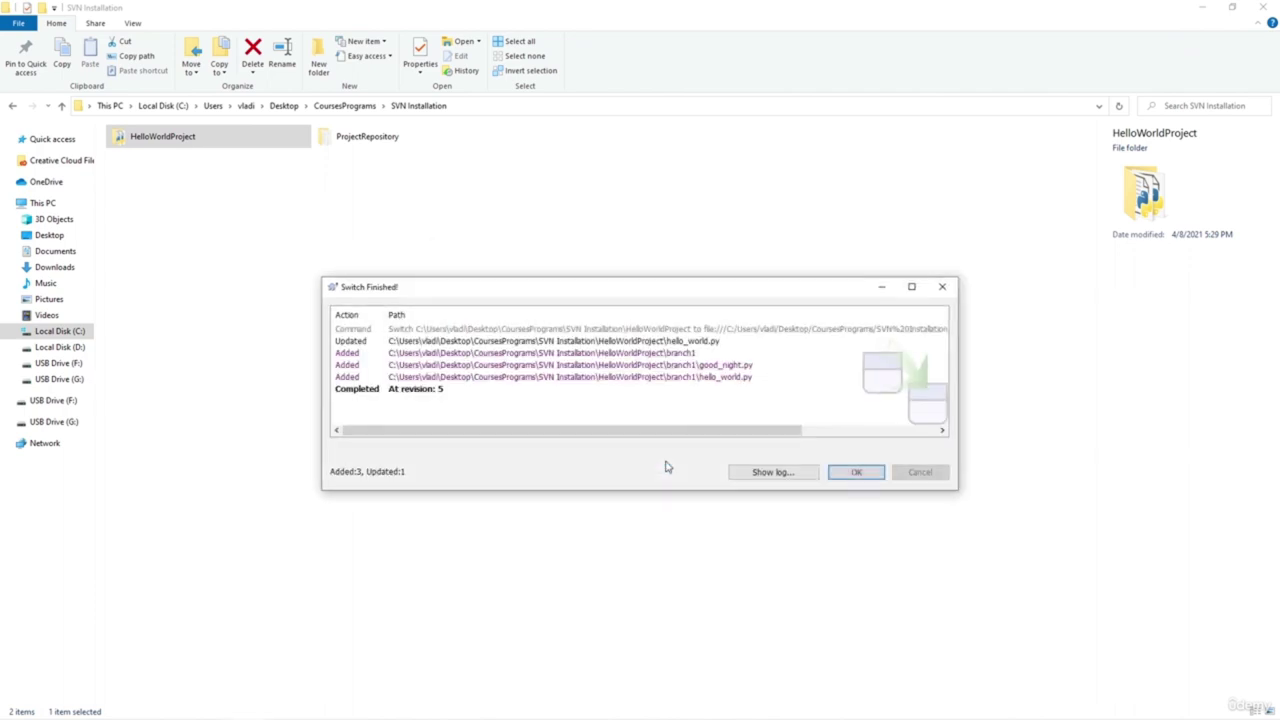
pyautogui.click(855, 473)
# Open hello_world.py from the HelloWorldProject folder in Notepad++ to check its content after the switch
pyautogui.doubleClick(161, 140)
pyautogui.rightClick(163, 190)
pyautogui.click(124, 287)
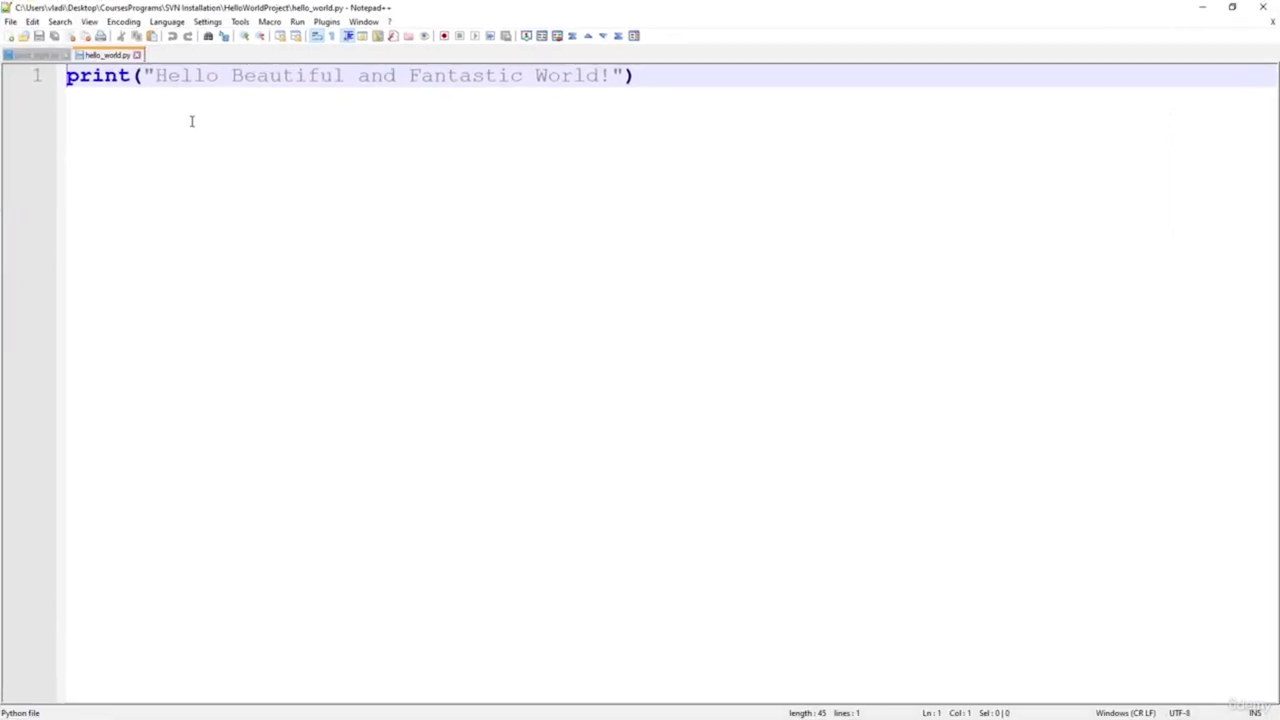
pyautogui.click(624, 94)
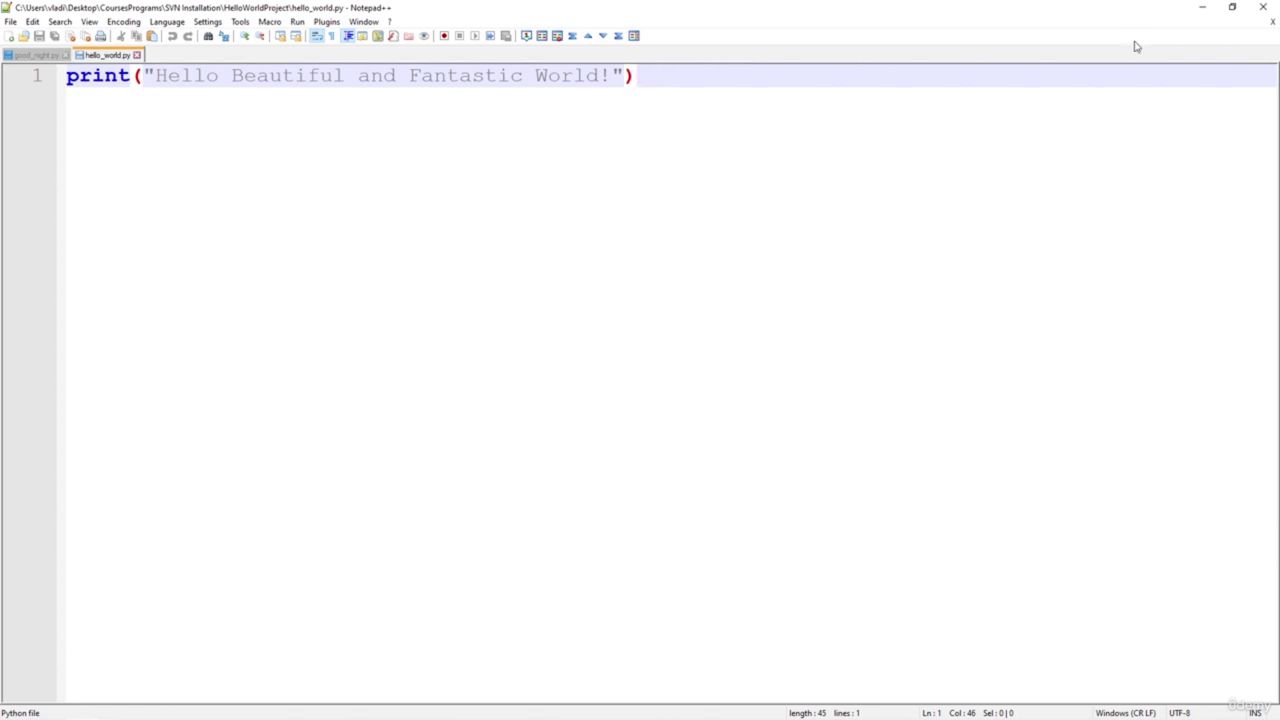
# Shrink the Notepad++ window and place it beside the folder's file list, wide enough to show the print statement on one line
pyautogui.doubleClick(1060, 11)
pyautogui.moveTo(792, 72); pyautogui.dragTo(793, 295)
pyautogui.moveTo(1159, 417); pyautogui.dragTo(578, 405)
pyautogui.moveTo(420, 305); pyautogui.dragTo(996, 138)
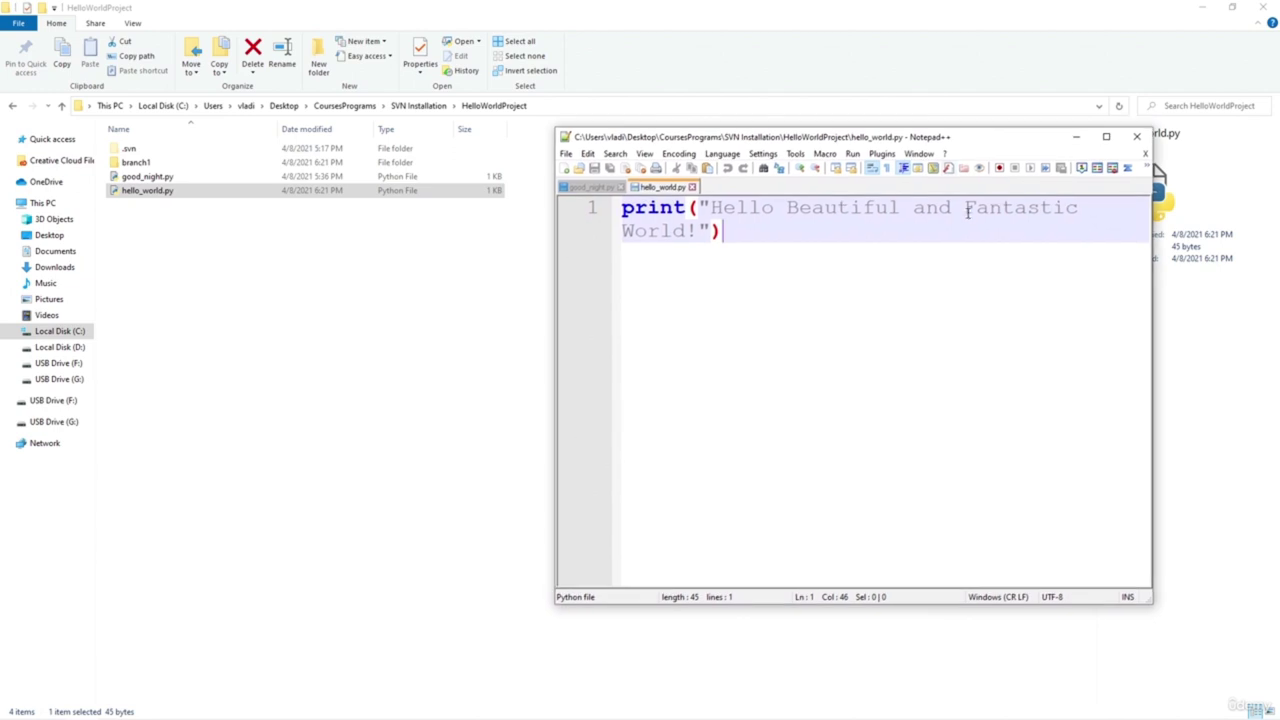
pyautogui.moveTo(1155, 327); pyautogui.dragTo(1228, 327)
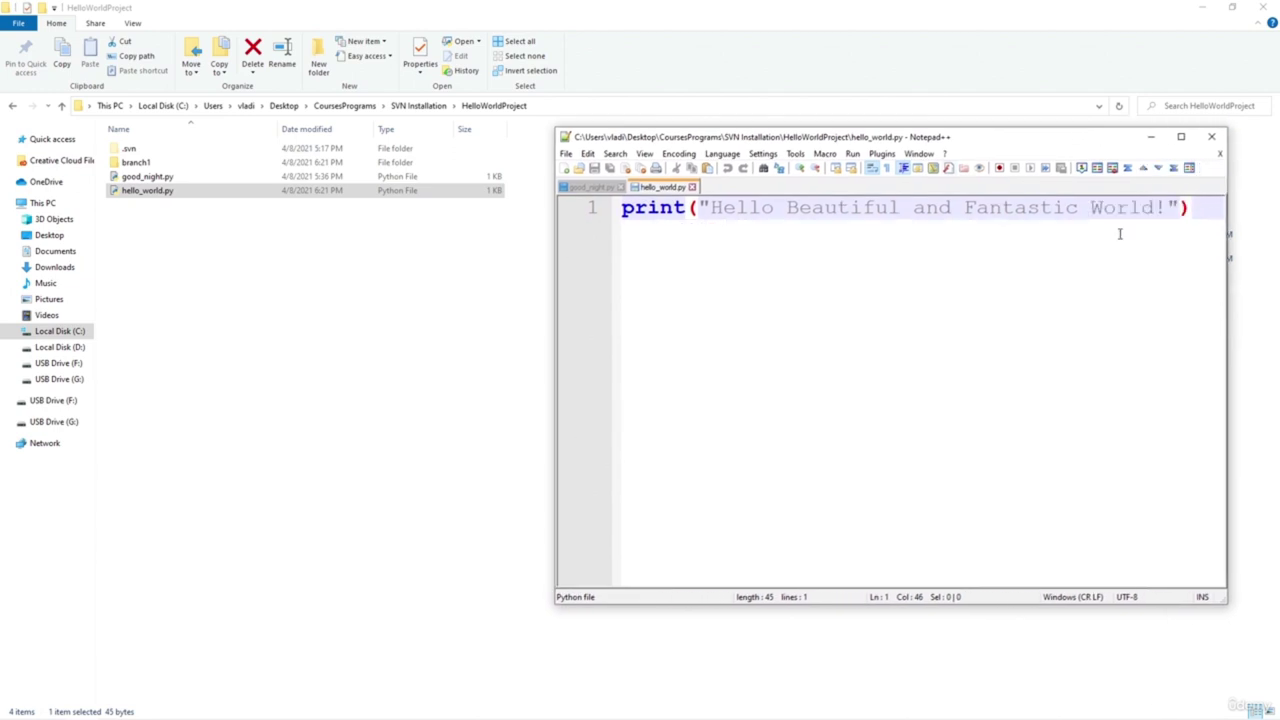
pyautogui.moveTo(903, 136); pyautogui.dragTo(918, 130)
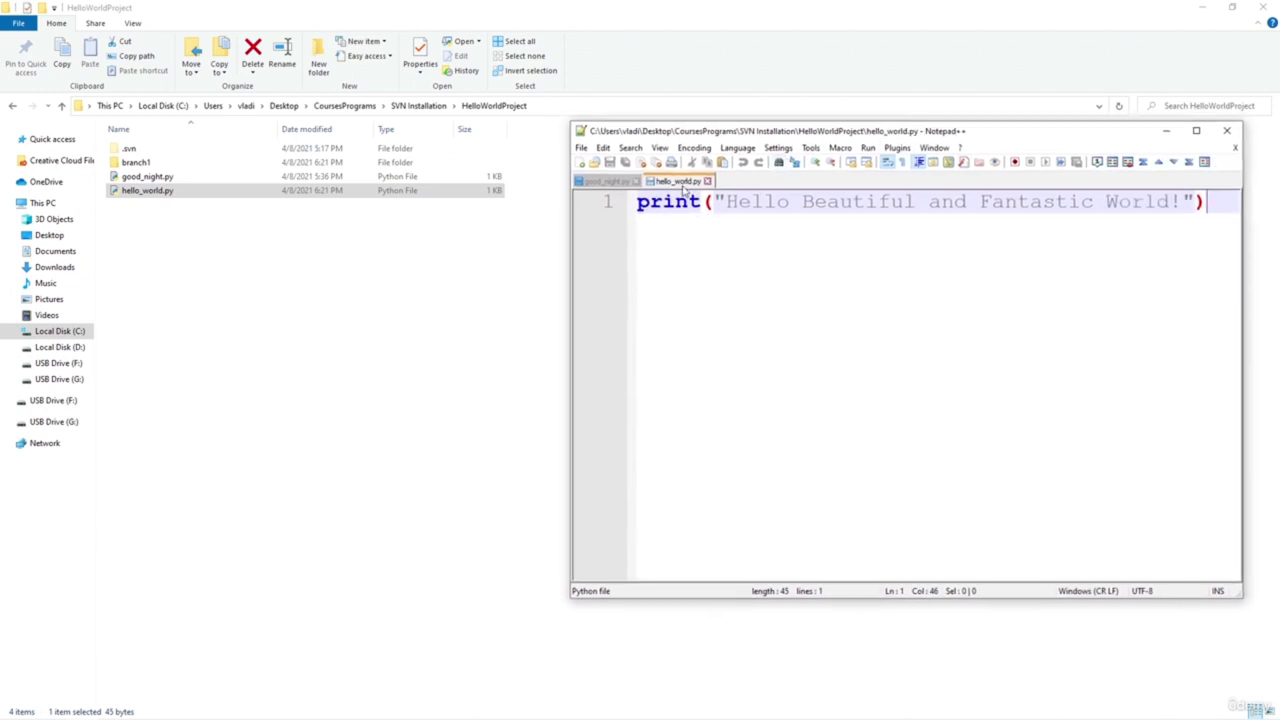
# Show the SVN log of the HelloWorldProject folder and examine the changed paths of revisions 5, 4 and 3
pyautogui.click(274, 228)
pyautogui.click(420, 108)
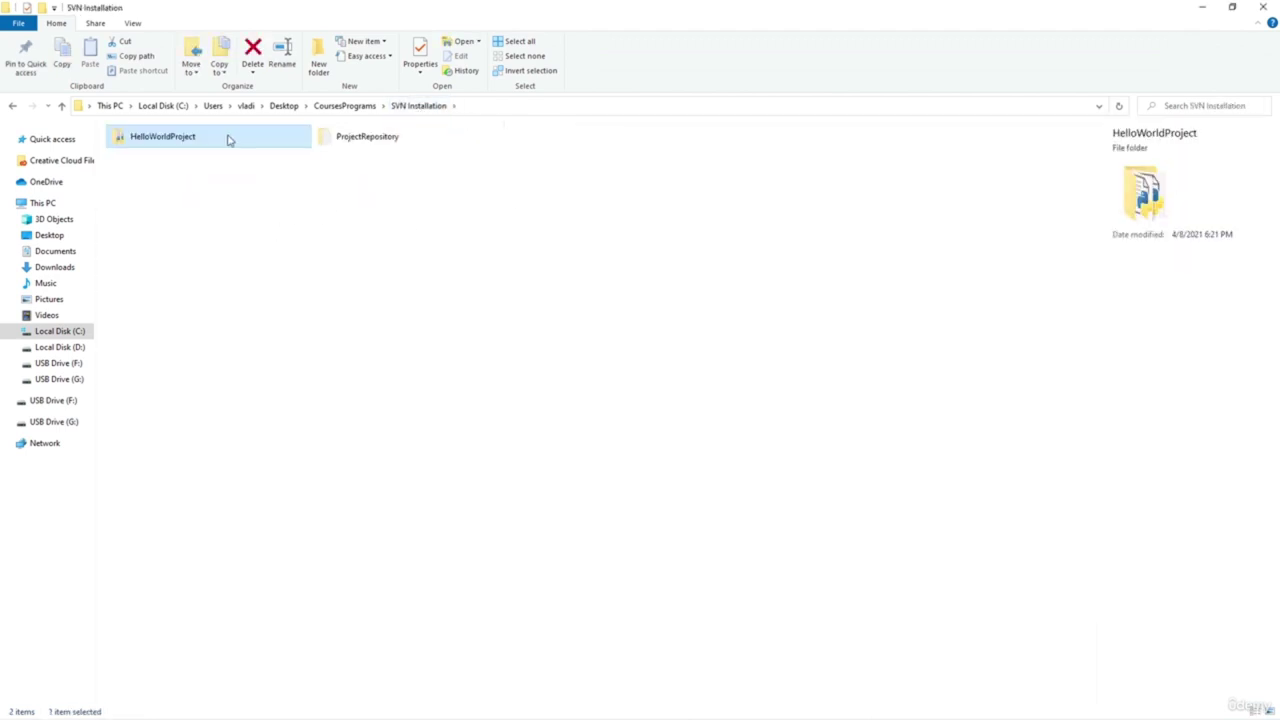
pyautogui.rightClick(229, 137)
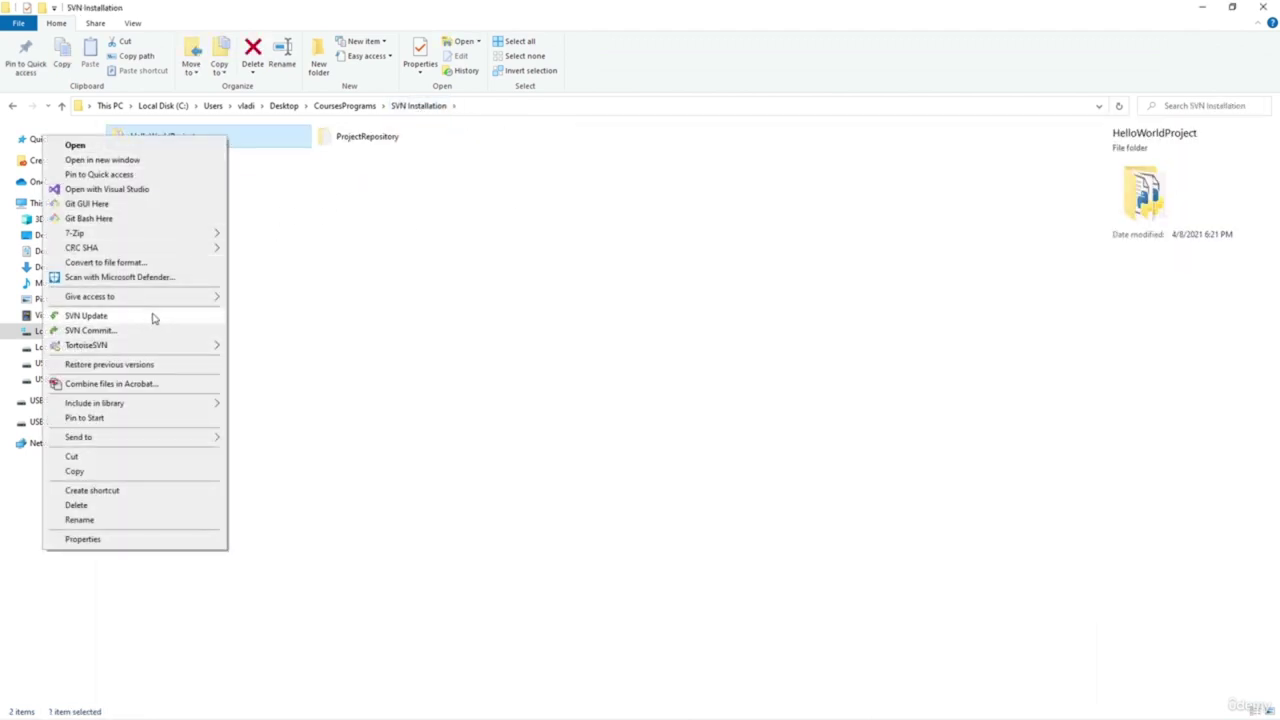
pyautogui.moveTo(150, 352)
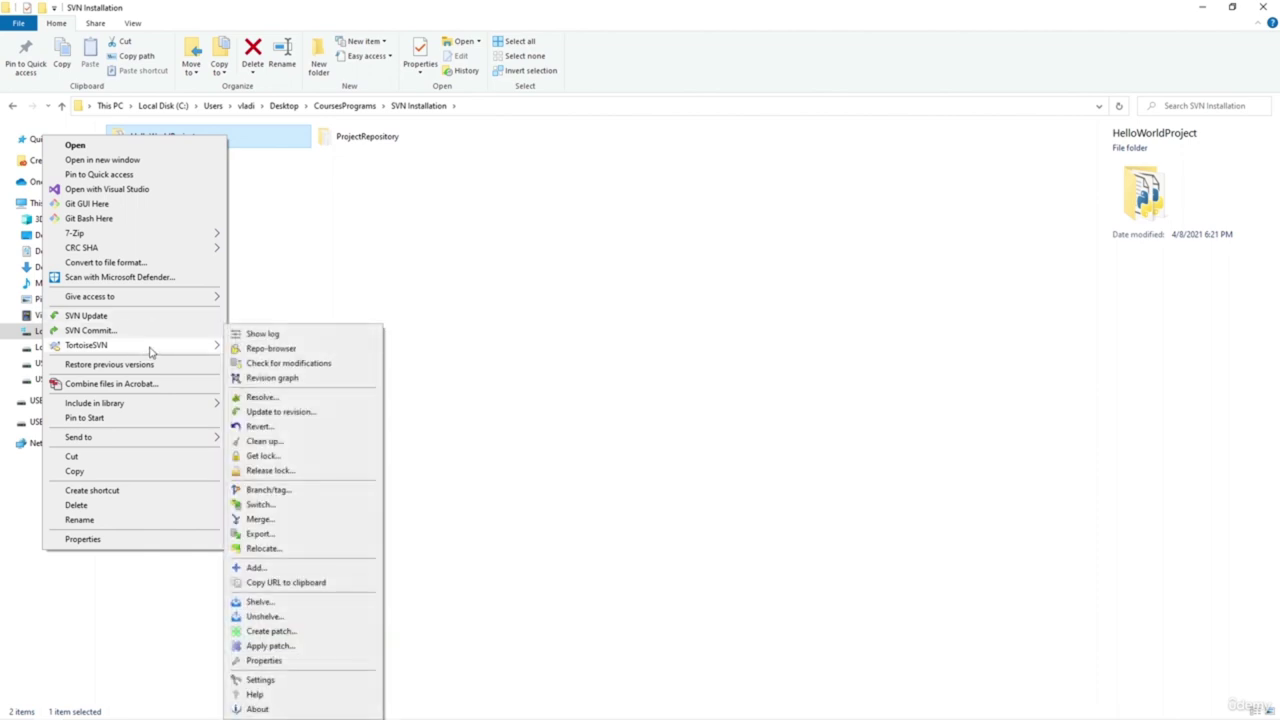
pyautogui.click(263, 334)
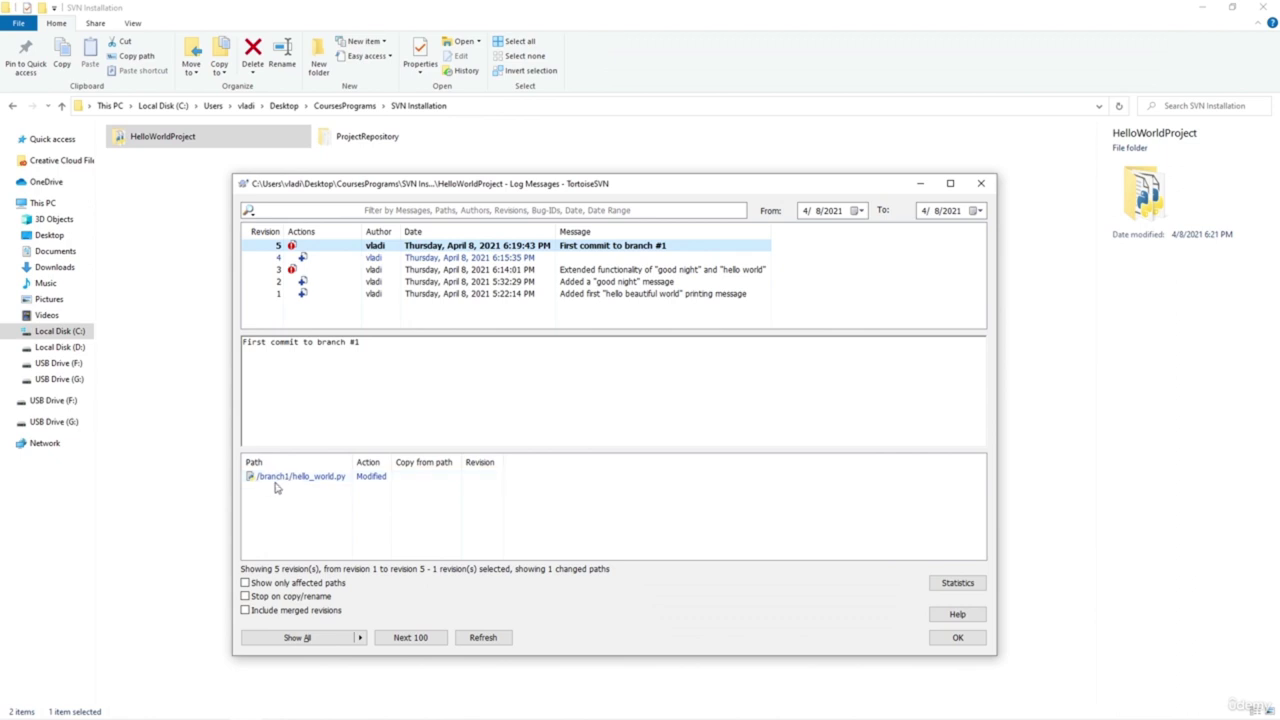
pyautogui.click(378, 262)
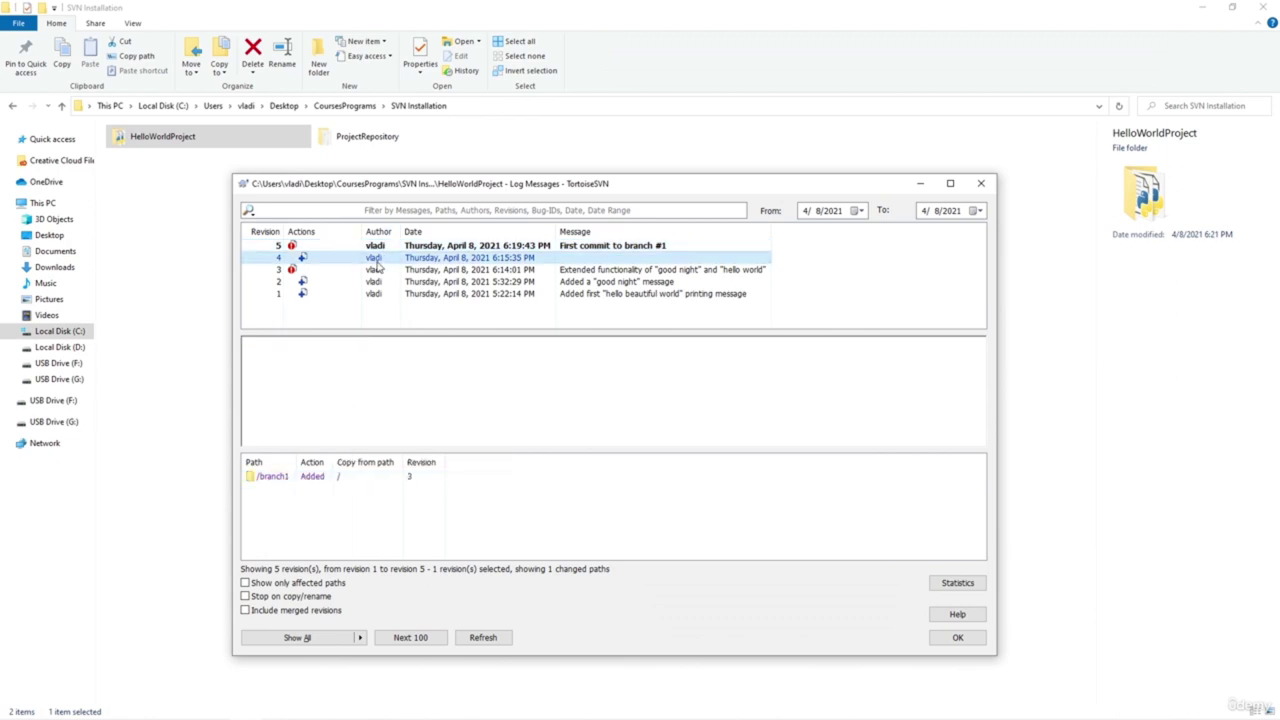
pyautogui.click(378, 270)
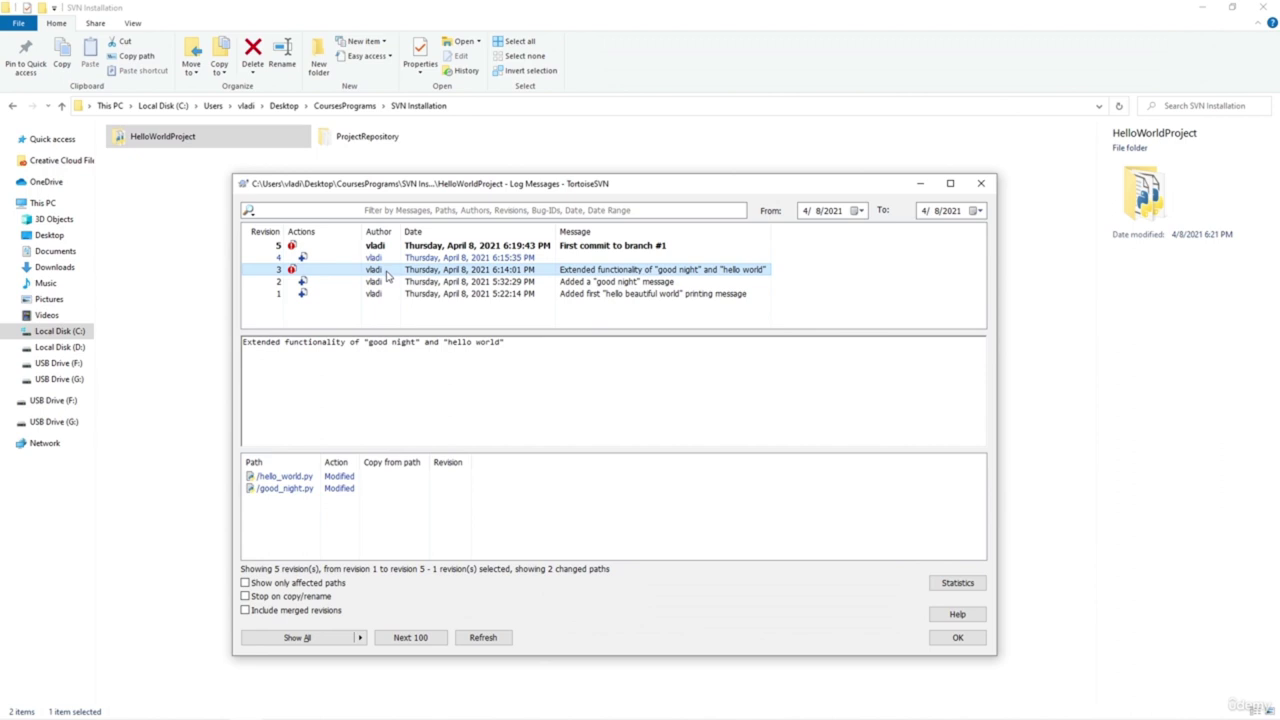
pyautogui.click(302, 478)
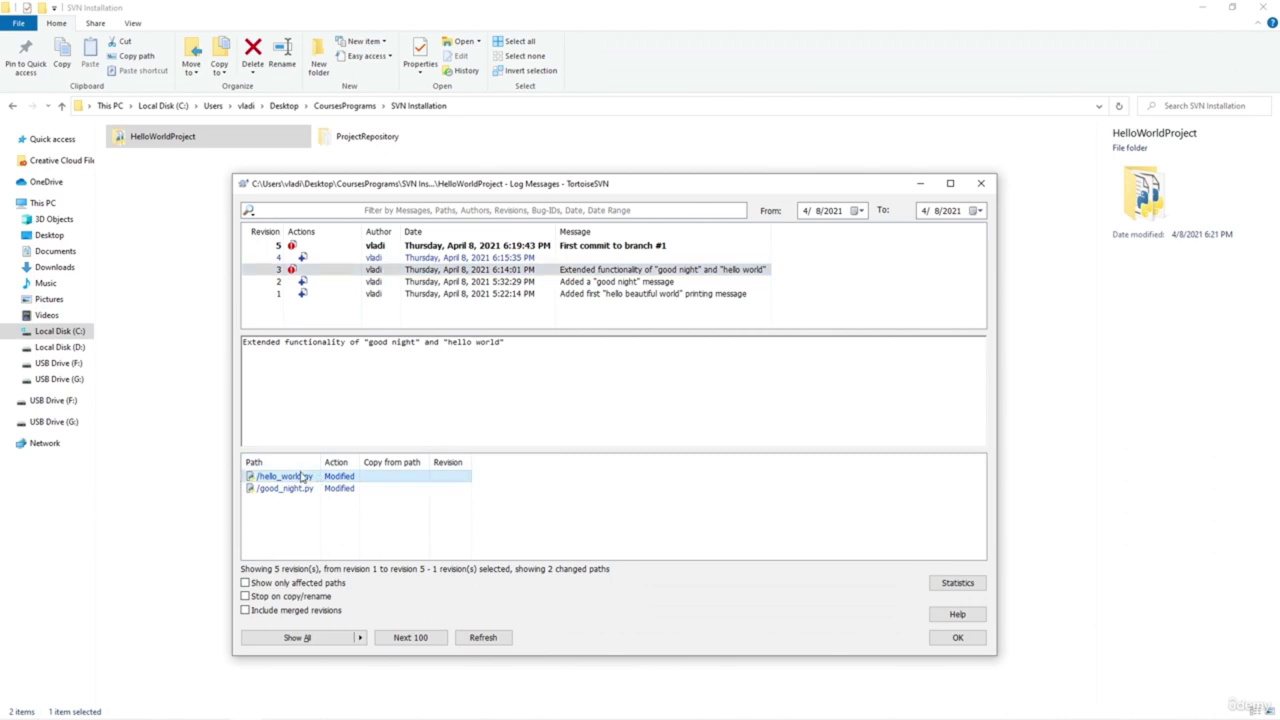
pyautogui.click(981, 183)
# Check the HelloWorldProject working copy for modifications with TortoiseSVN and close the report
pyautogui.rightClick(258, 140)
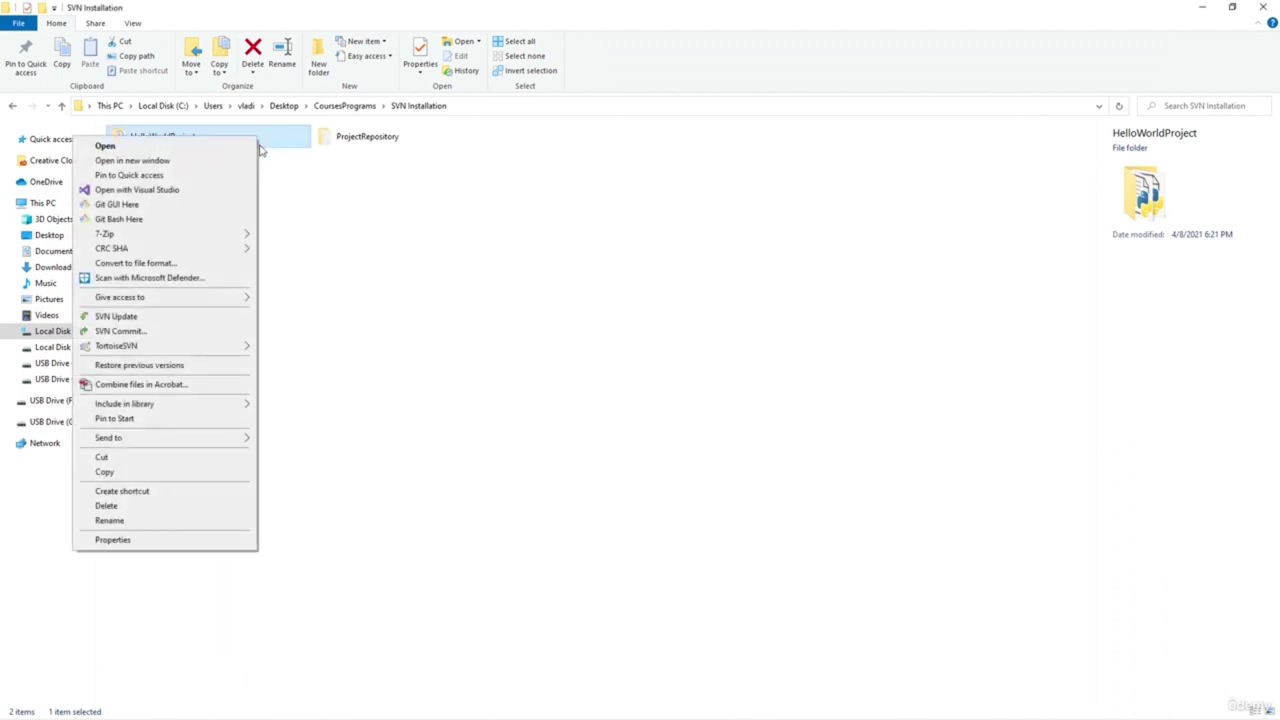
pyautogui.moveTo(200, 347)
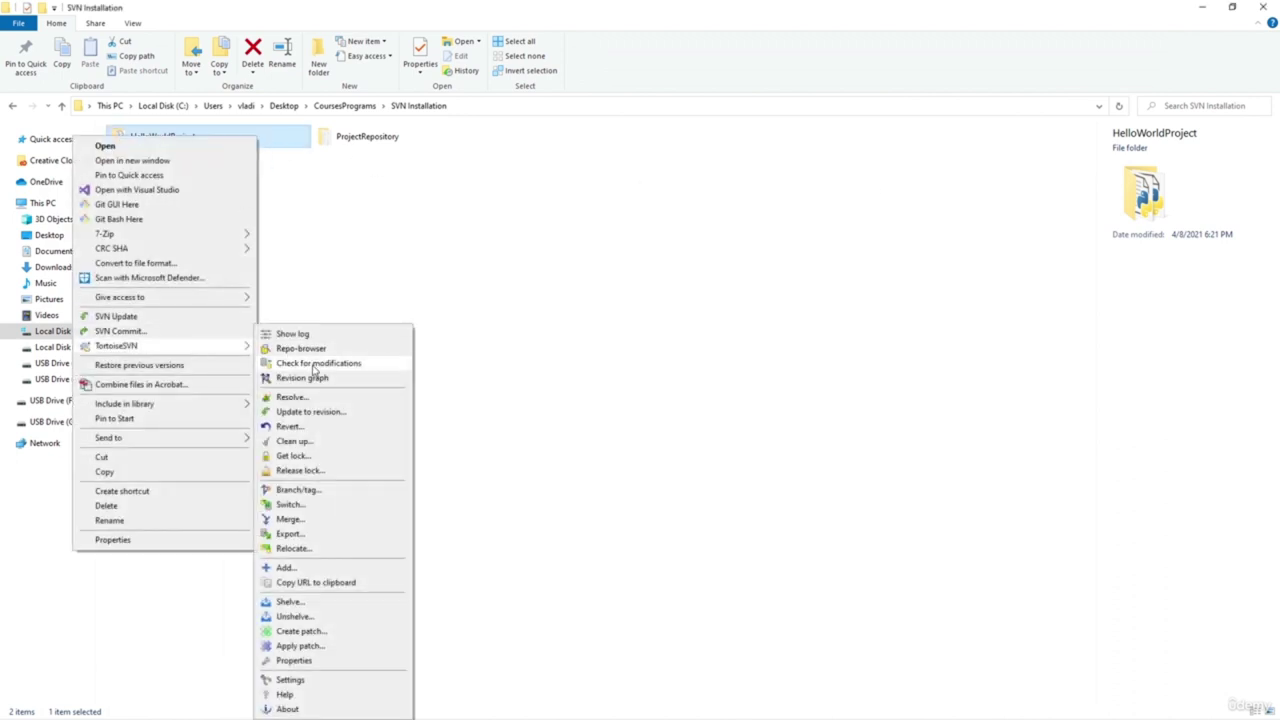
pyautogui.click(315, 363)
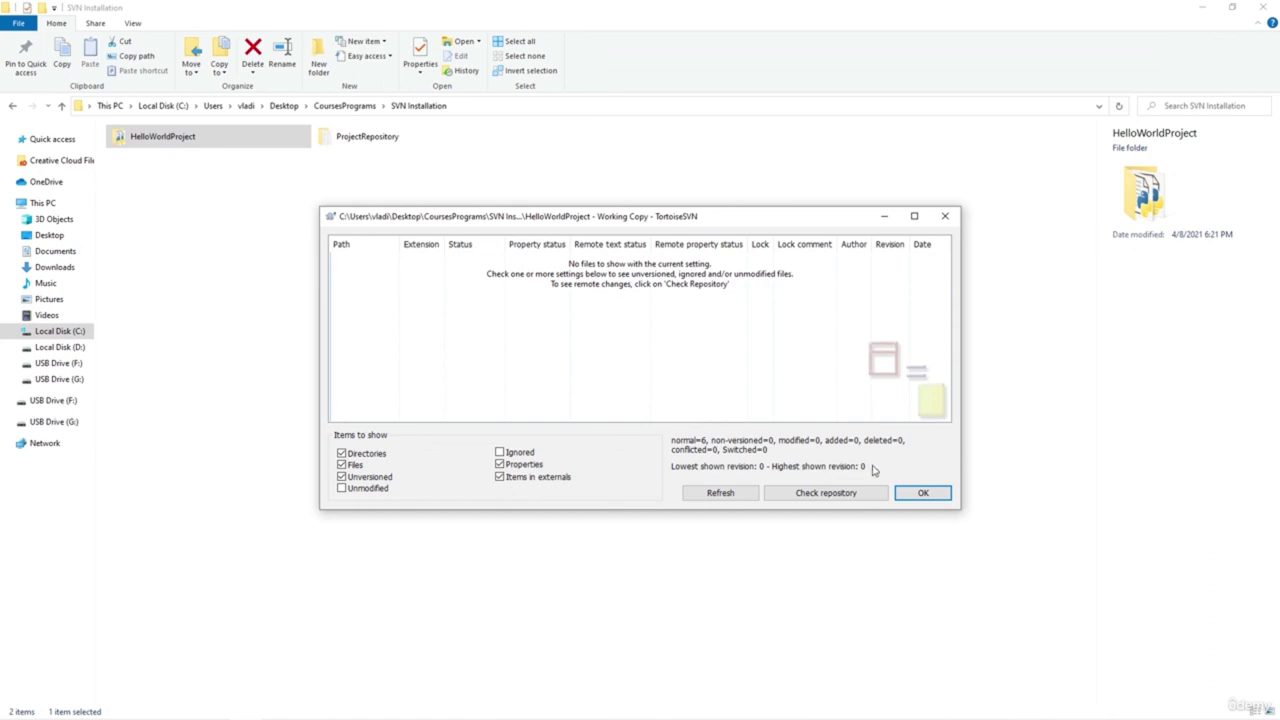
pyautogui.click(923, 493)
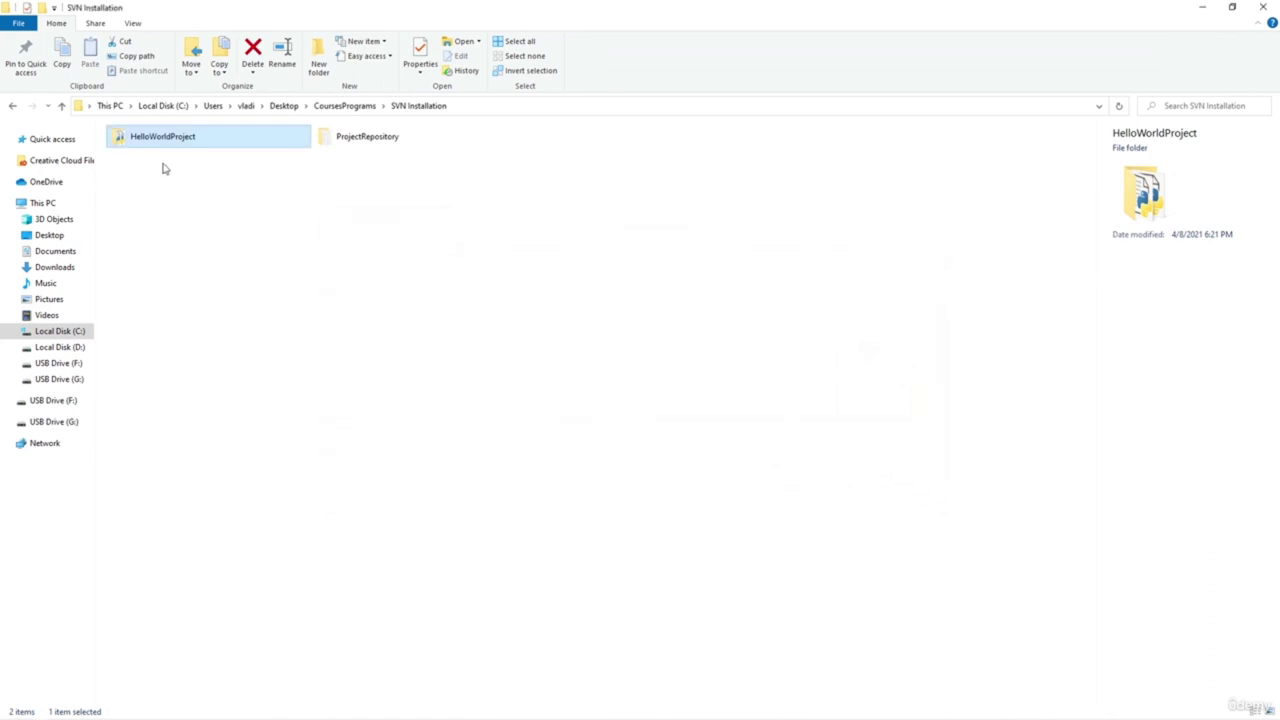
# Open hello_world.py from the HelloWorldProject folder to recheck its content, and close the file in Notepad++
pyautogui.doubleClick(170, 145)
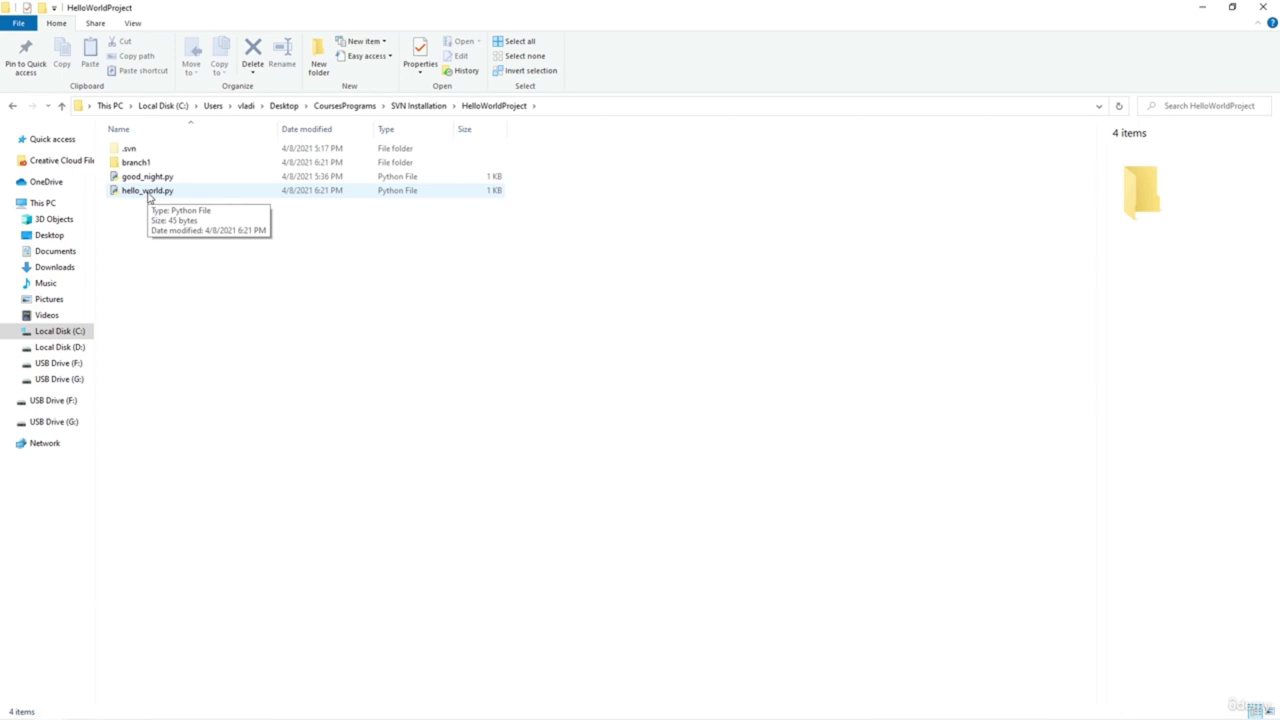
pyautogui.doubleClick(148, 192)
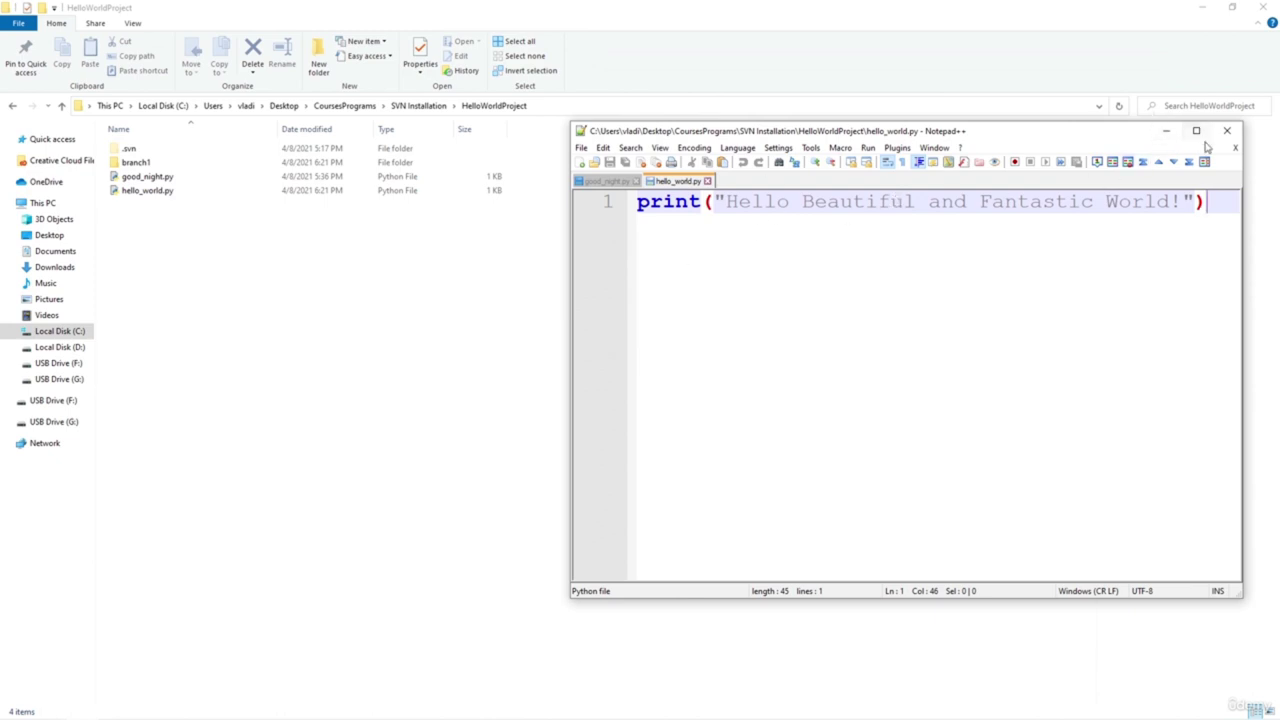
pyautogui.click(707, 181)
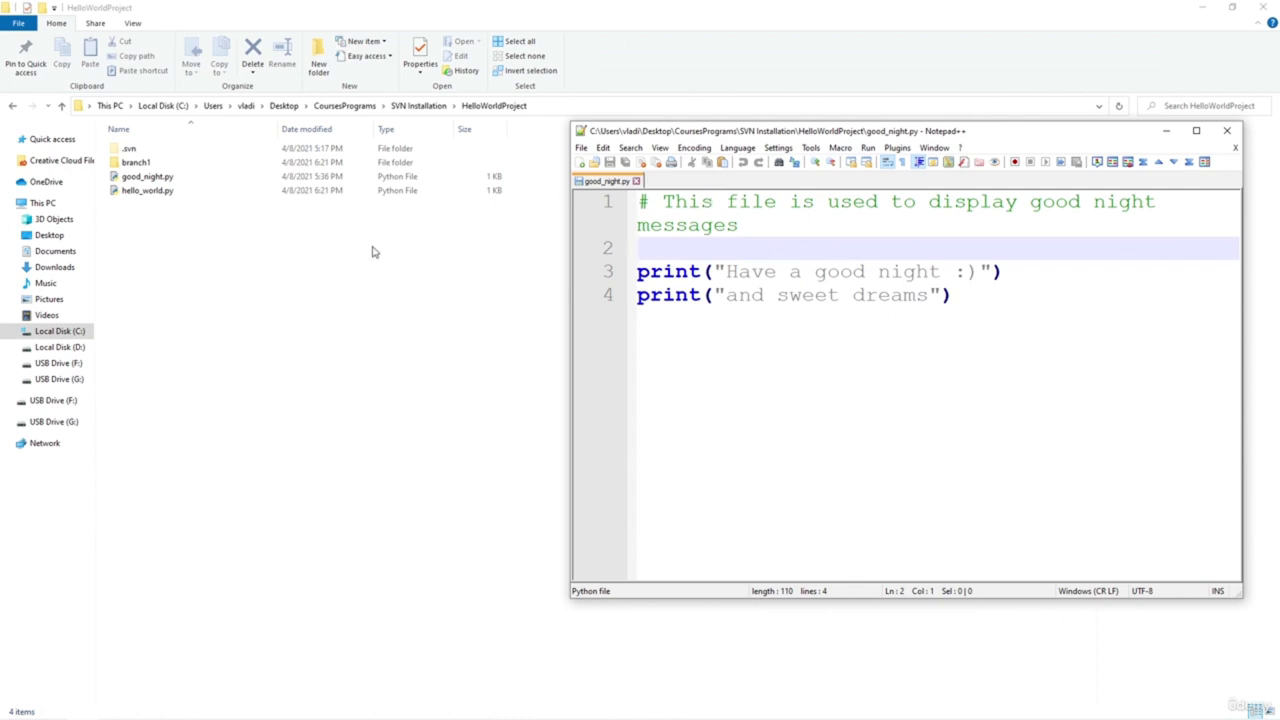
# Switch the HelloWorldProject working copy to /branch1 at the HEAD revision and dismiss the finished report
pyautogui.click(250, 268)
pyautogui.click(415, 107)
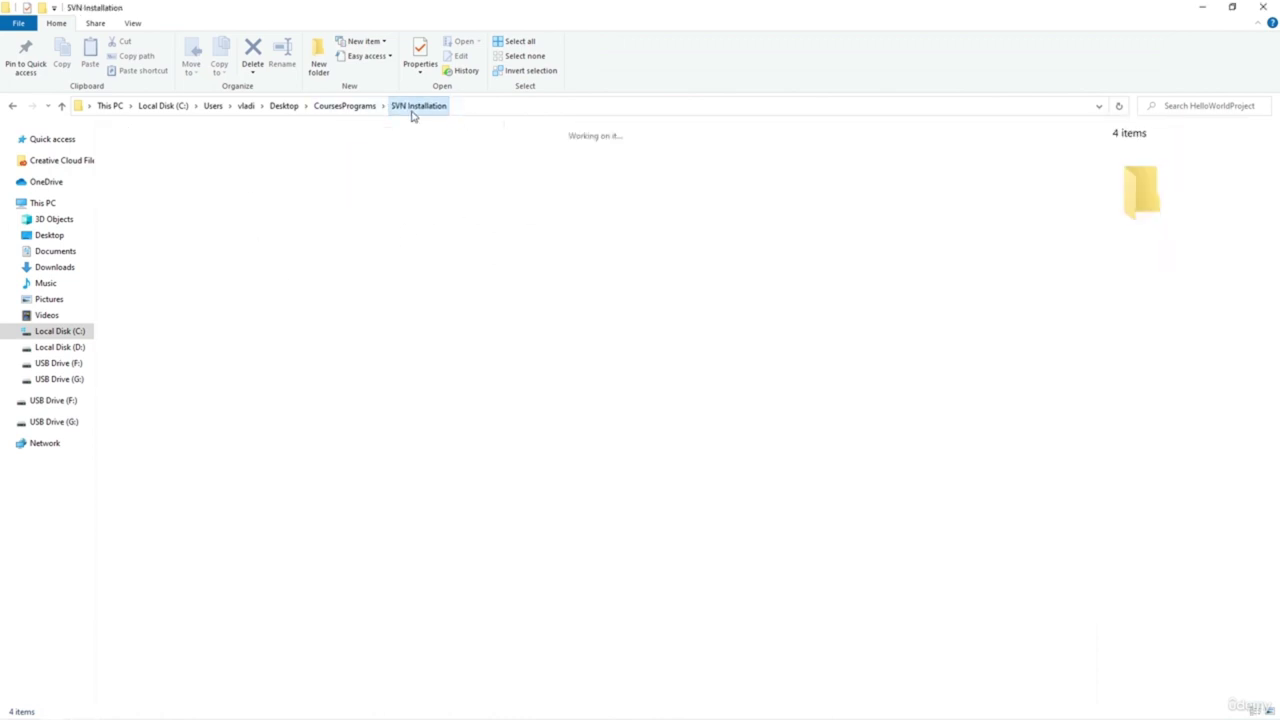
pyautogui.rightClick(181, 146)
pyautogui.moveTo(120, 348)
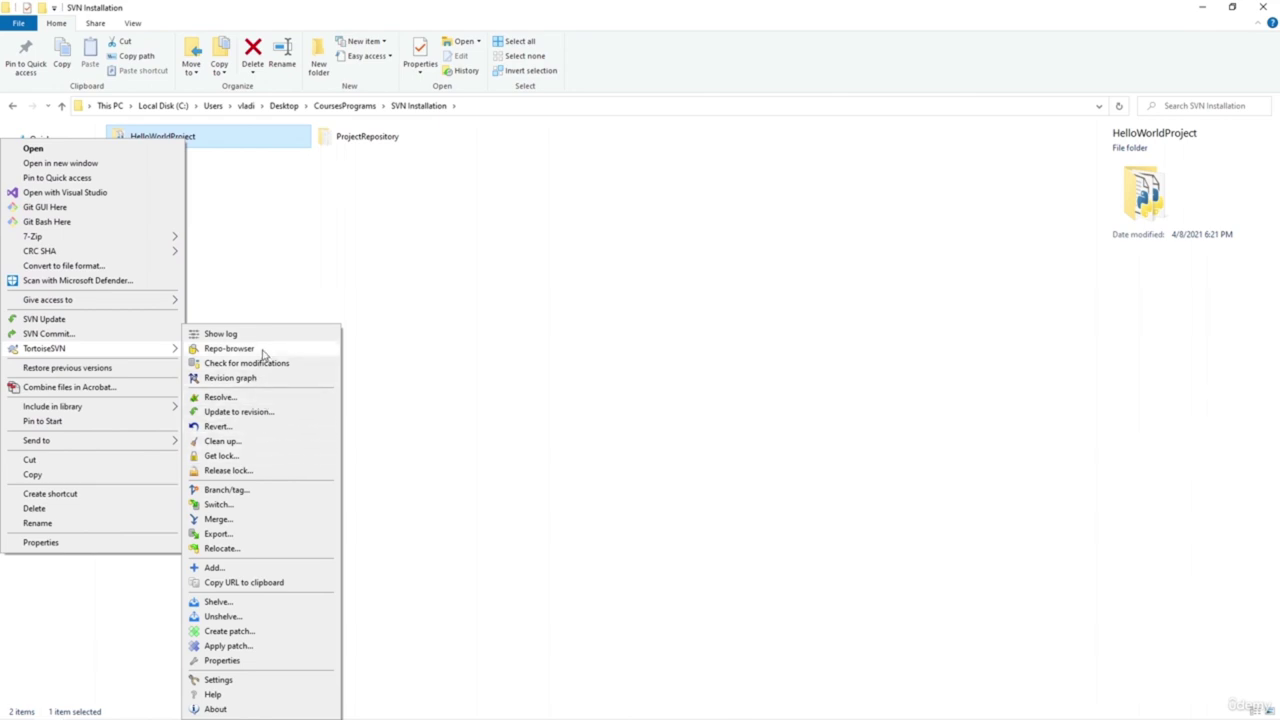
pyautogui.click(256, 506)
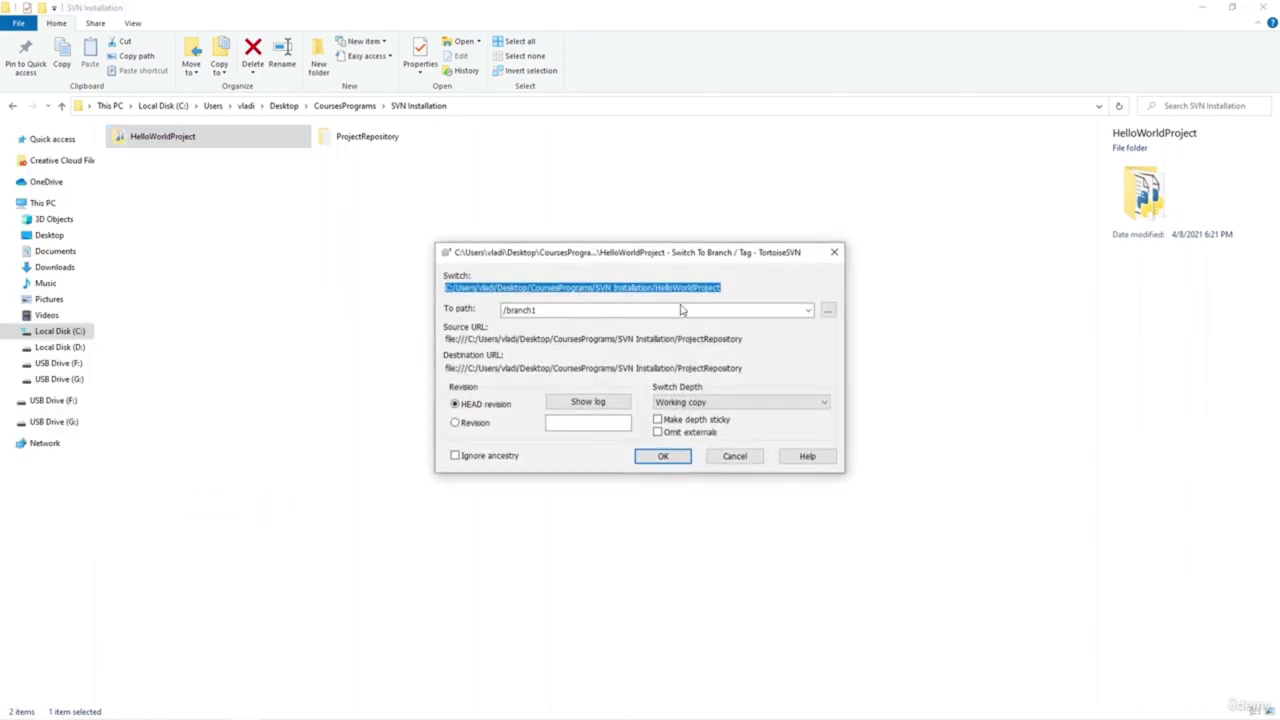
pyautogui.click(666, 457)
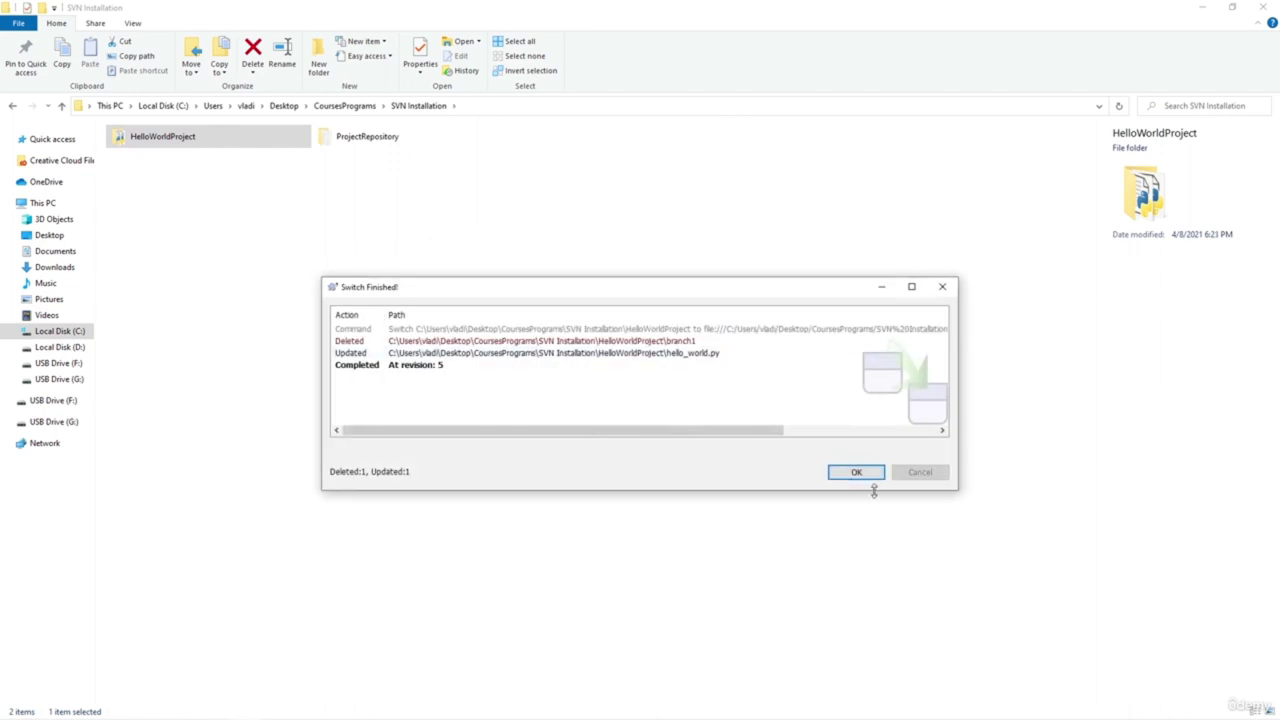
pyautogui.click(856, 473)
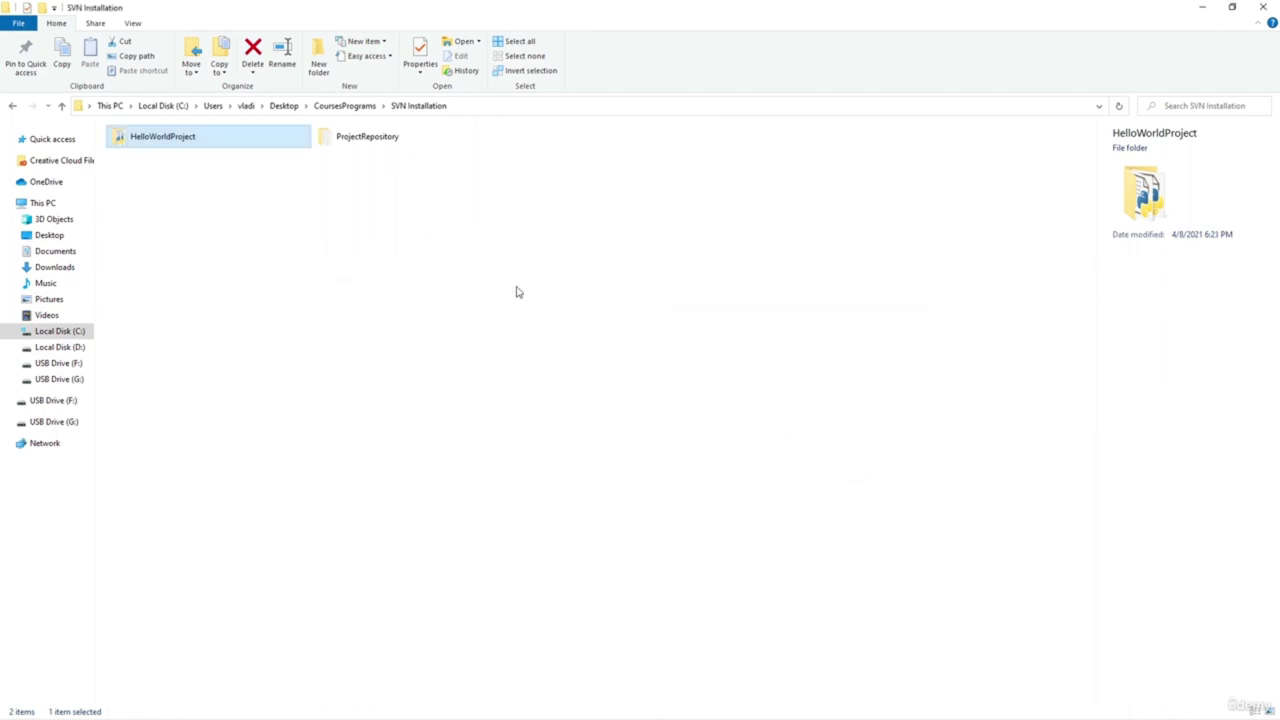
# Open hello_world.py from HelloWorldProject in Notepad++ and widen the repositioned window so the BRANCH1 print statement fits on one line
pyautogui.doubleClick(238, 143)
pyautogui.rightClick(200, 180)
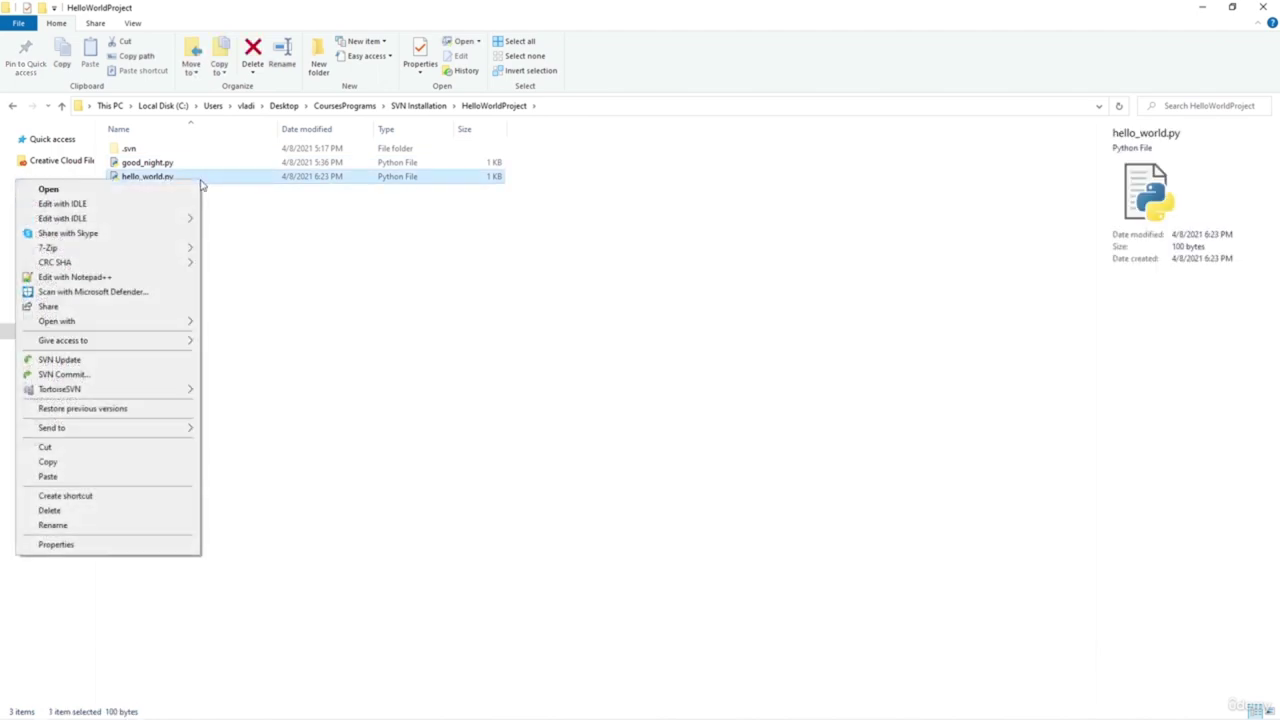
pyautogui.click(143, 277)
pyautogui.moveTo(803, 140); pyautogui.dragTo(736, 97)
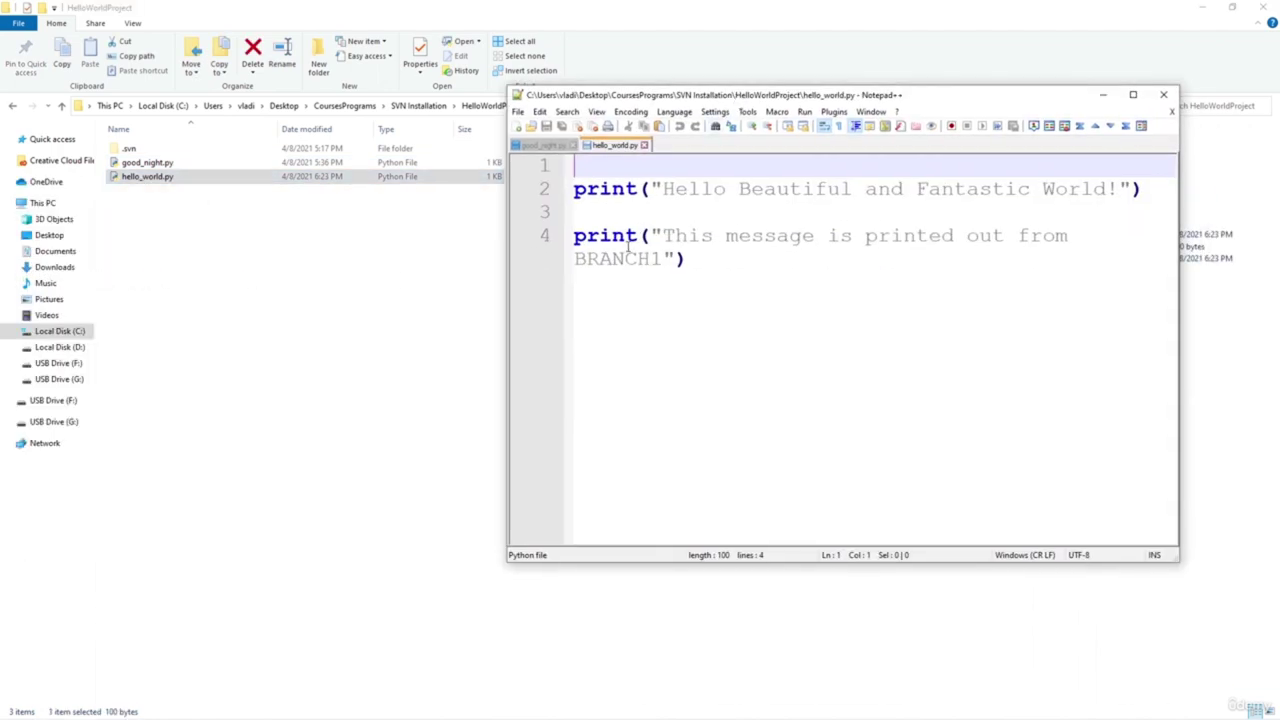
pyautogui.moveTo(1180, 294); pyautogui.dragTo(1258, 287)
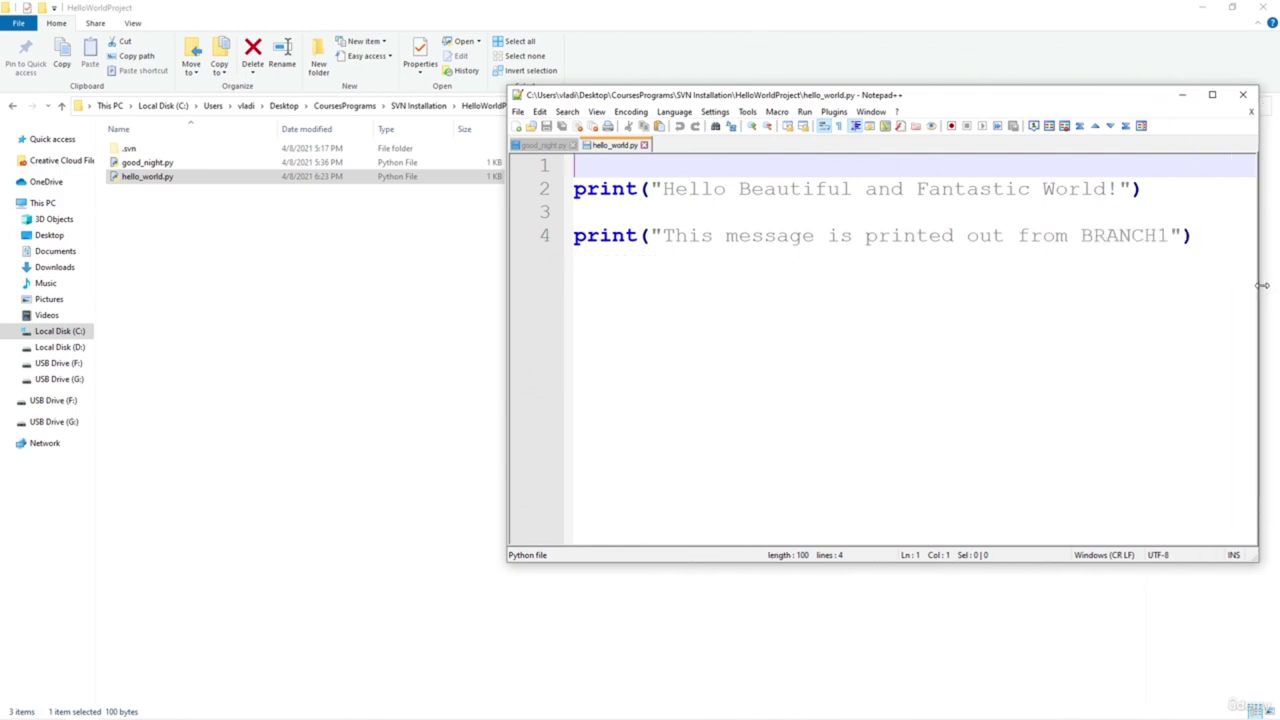
pyautogui.click(1180, 284)
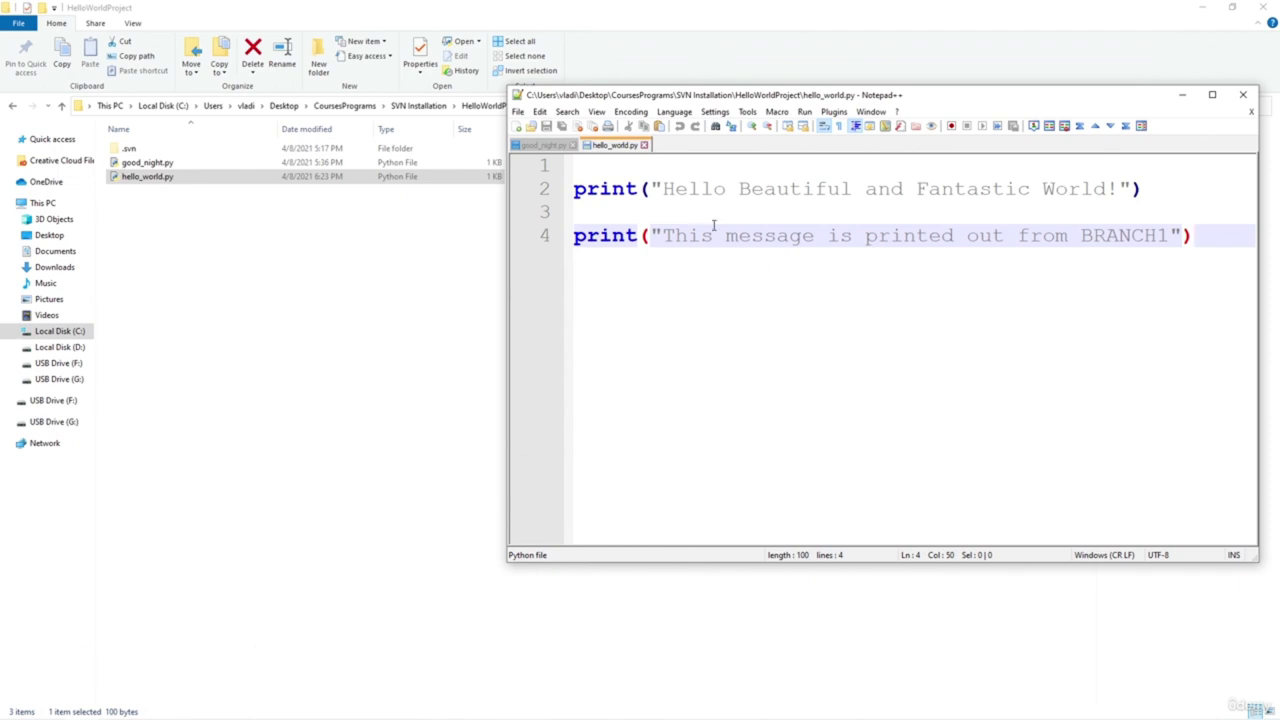
pyautogui.click(655, 168)
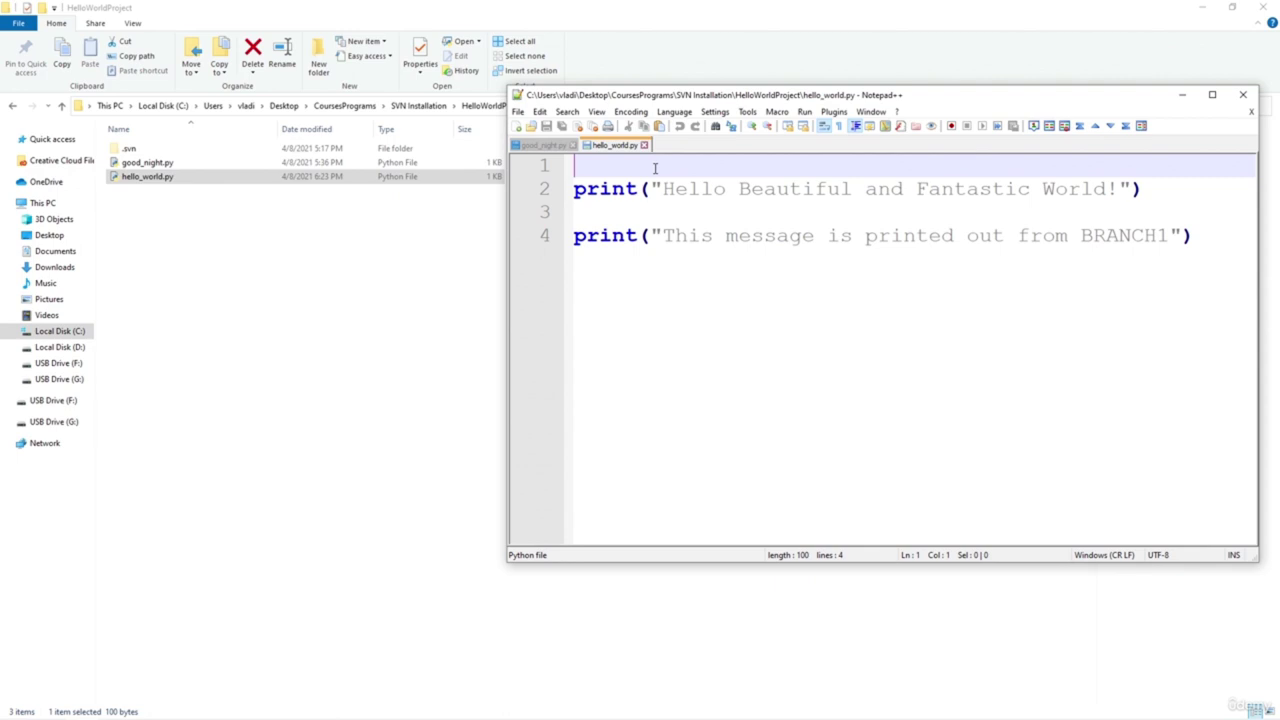
# In good_night.py, replace the smiley after "Have a good night" with an exclamation mark
pyautogui.click(554, 150)
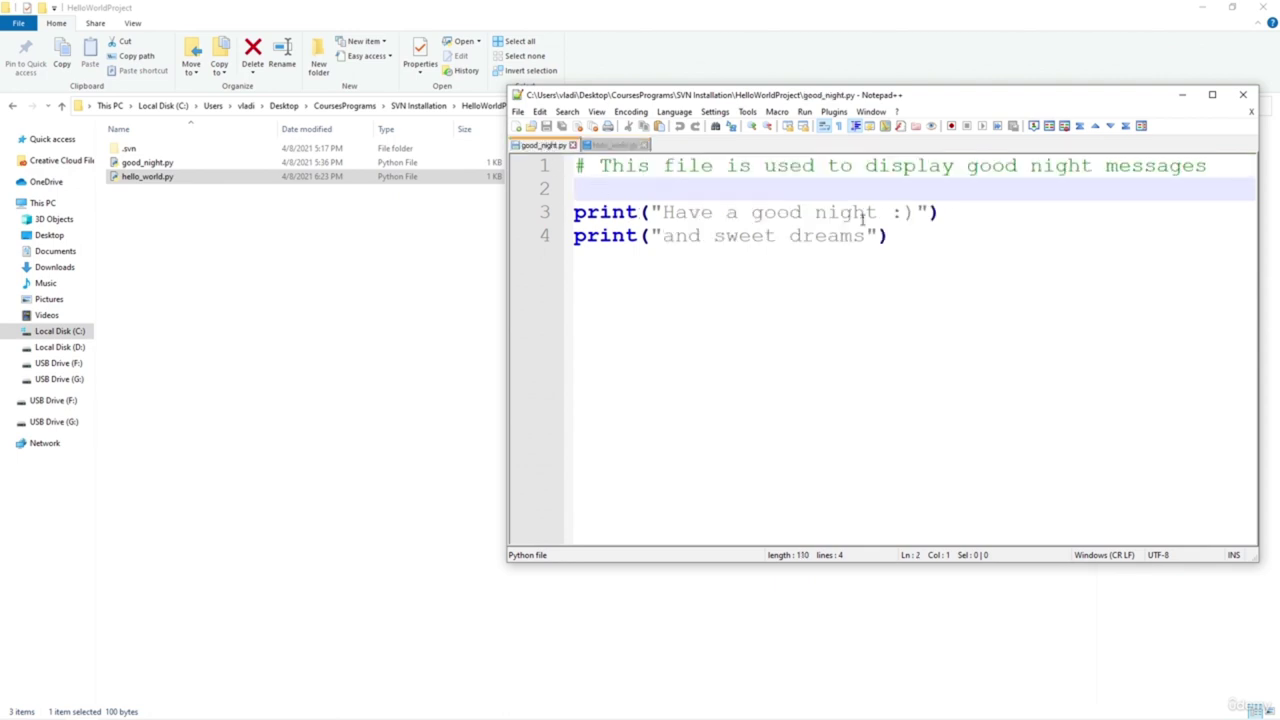
pyautogui.moveTo(876, 212); pyautogui.dragTo(914, 212)
pyautogui.write('!')
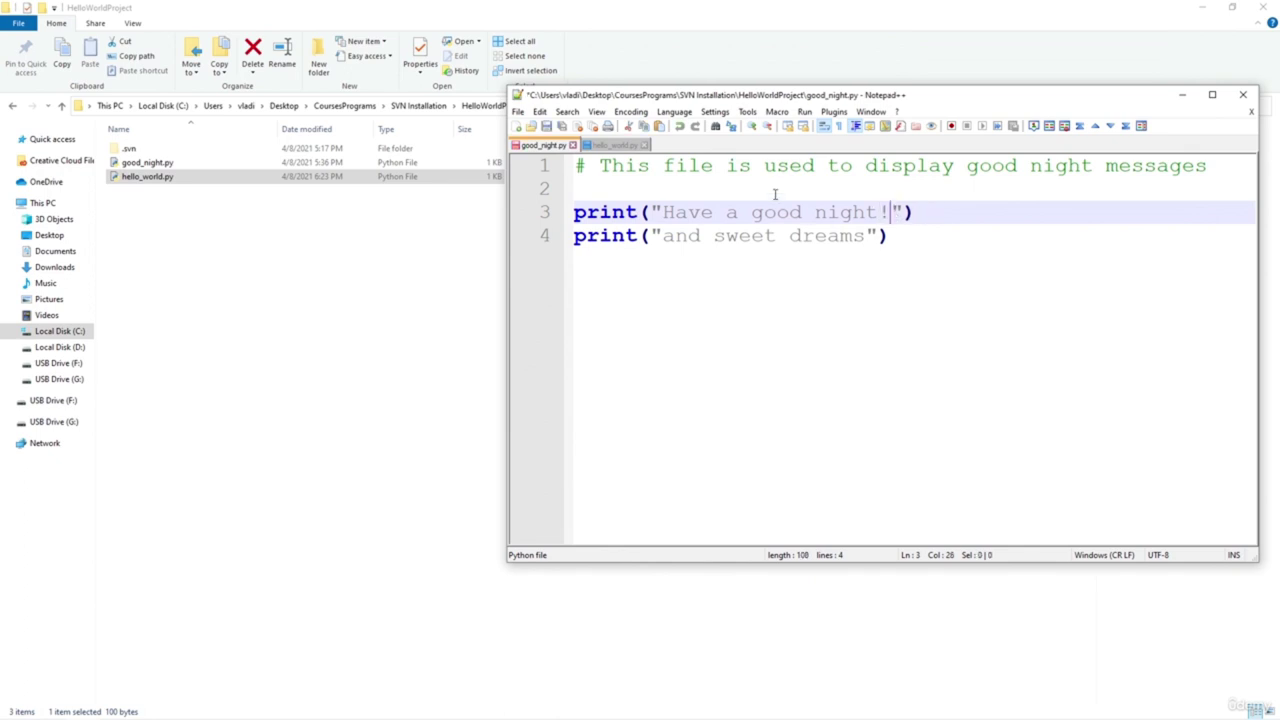
# Add the comment "# File was fixed" on its own line above the print statements, save good_night.py, and return to hello_world.py
pyautogui.click(698, 185)
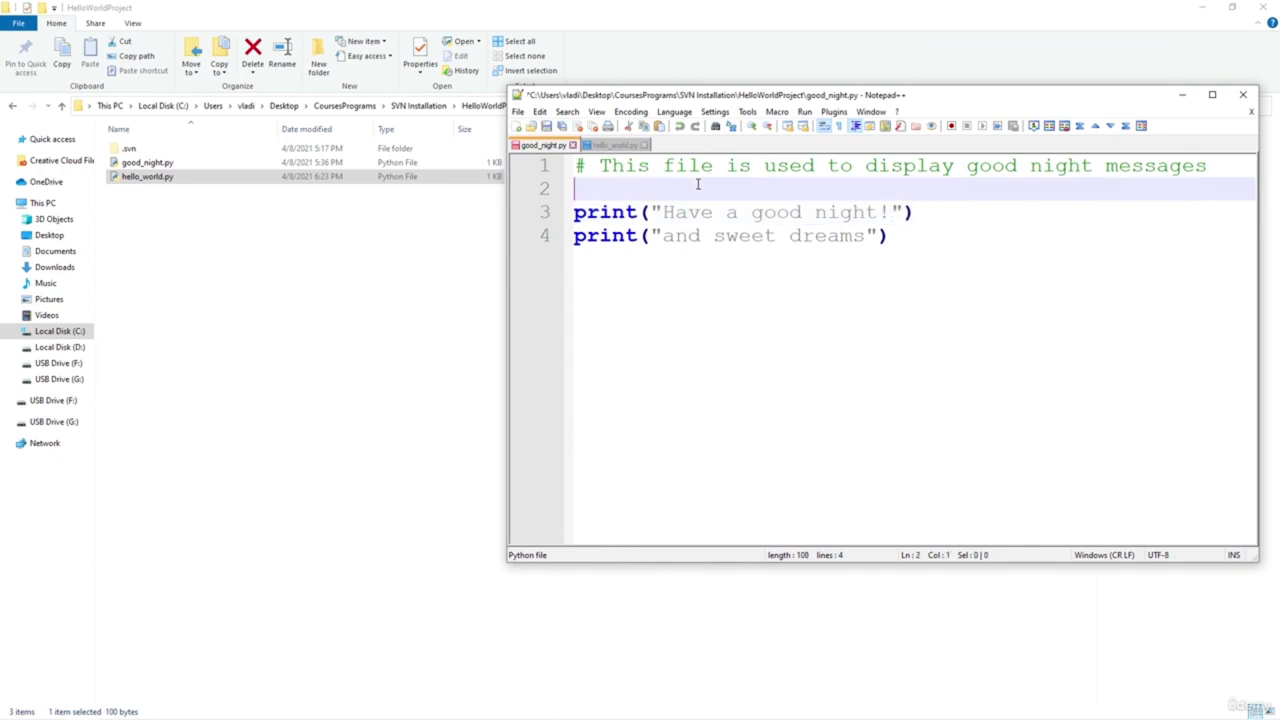
pyautogui.press('Return')
pyautogui.press('Return')
pyautogui.press('Up')
pyautogui.write('# ')
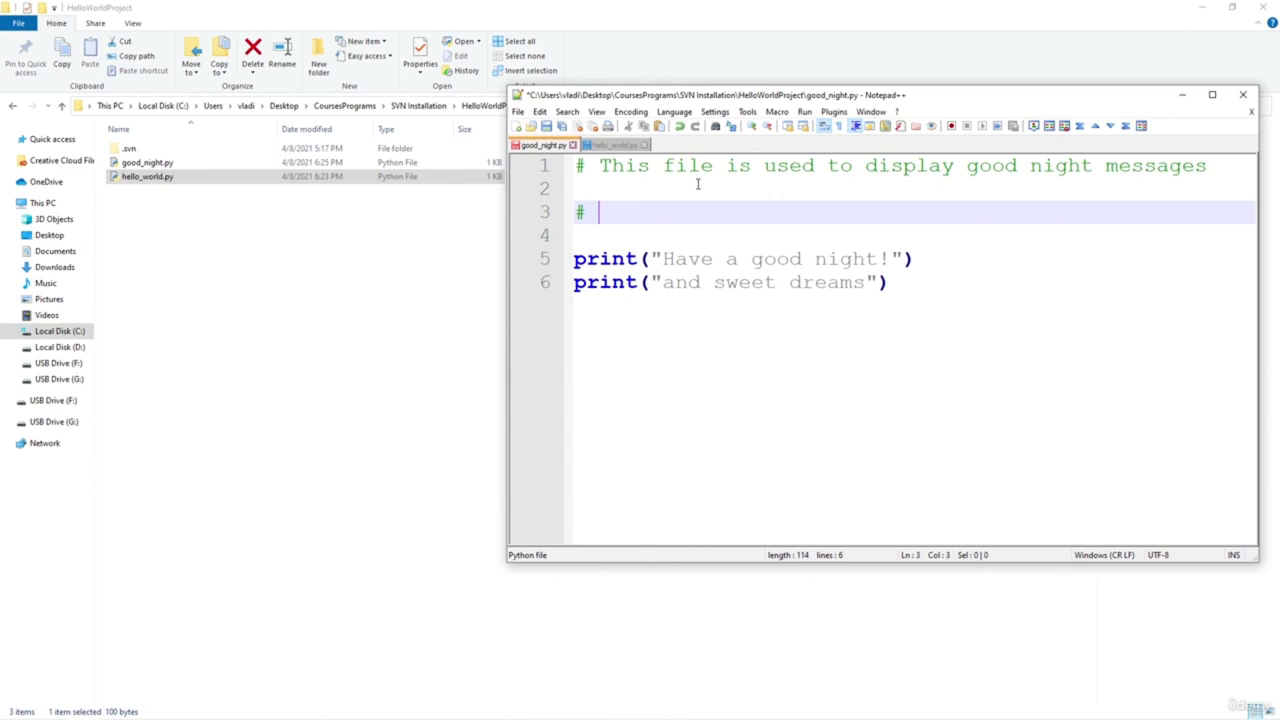
pyautogui.write('File was fixed')
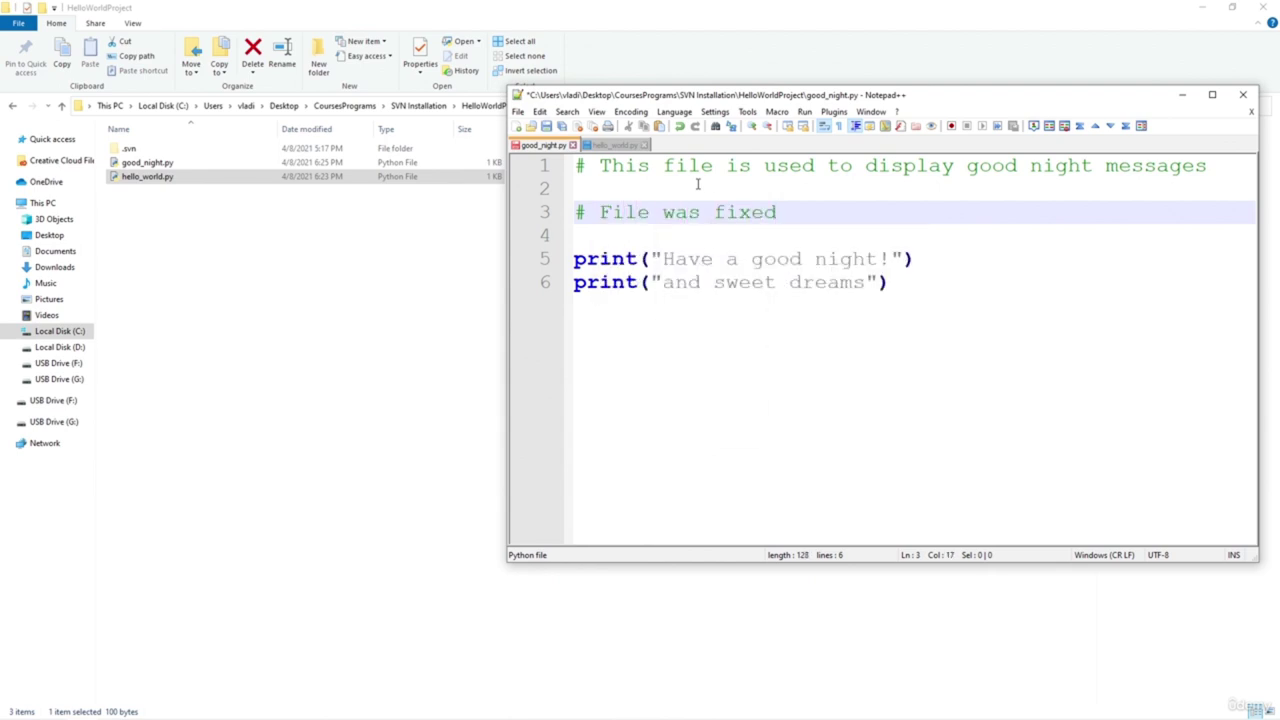
pyautogui.hotkey('ctrl', 's')
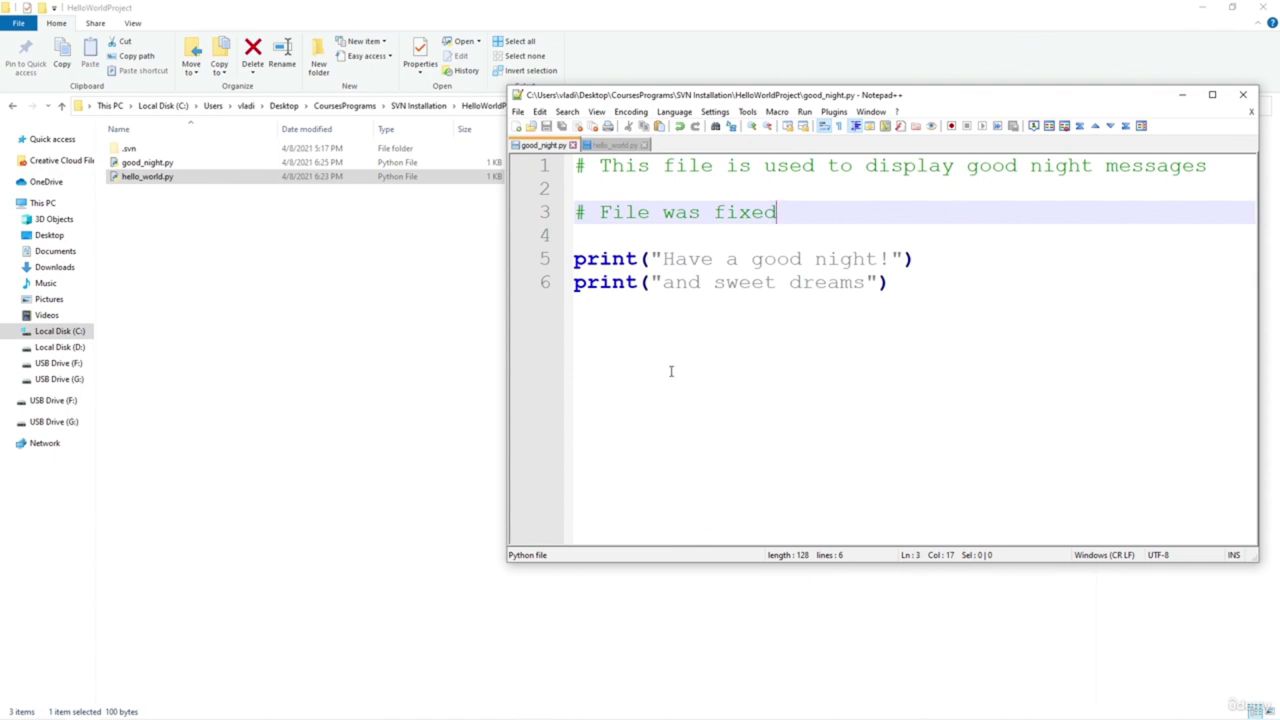
pyautogui.click(617, 146)
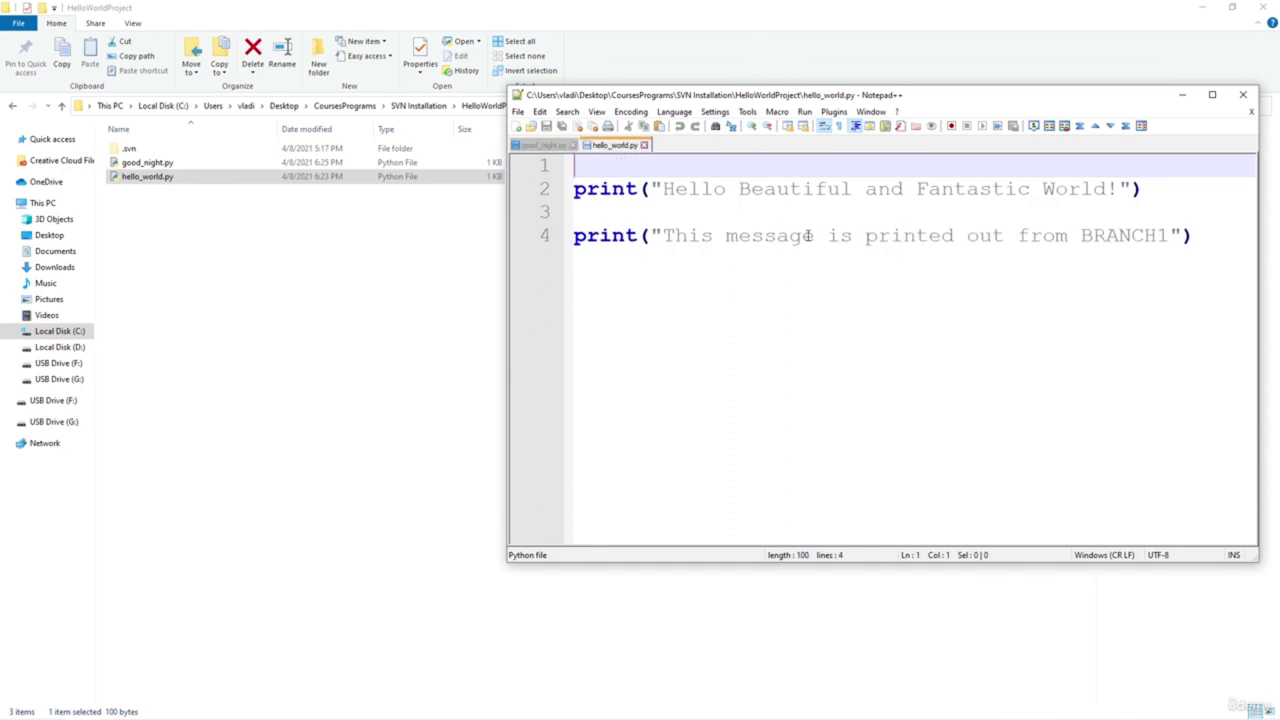
# Return to the SVN Installation folder and start an SVN commit for HelloWorldProject
pyautogui.click(355, 316)
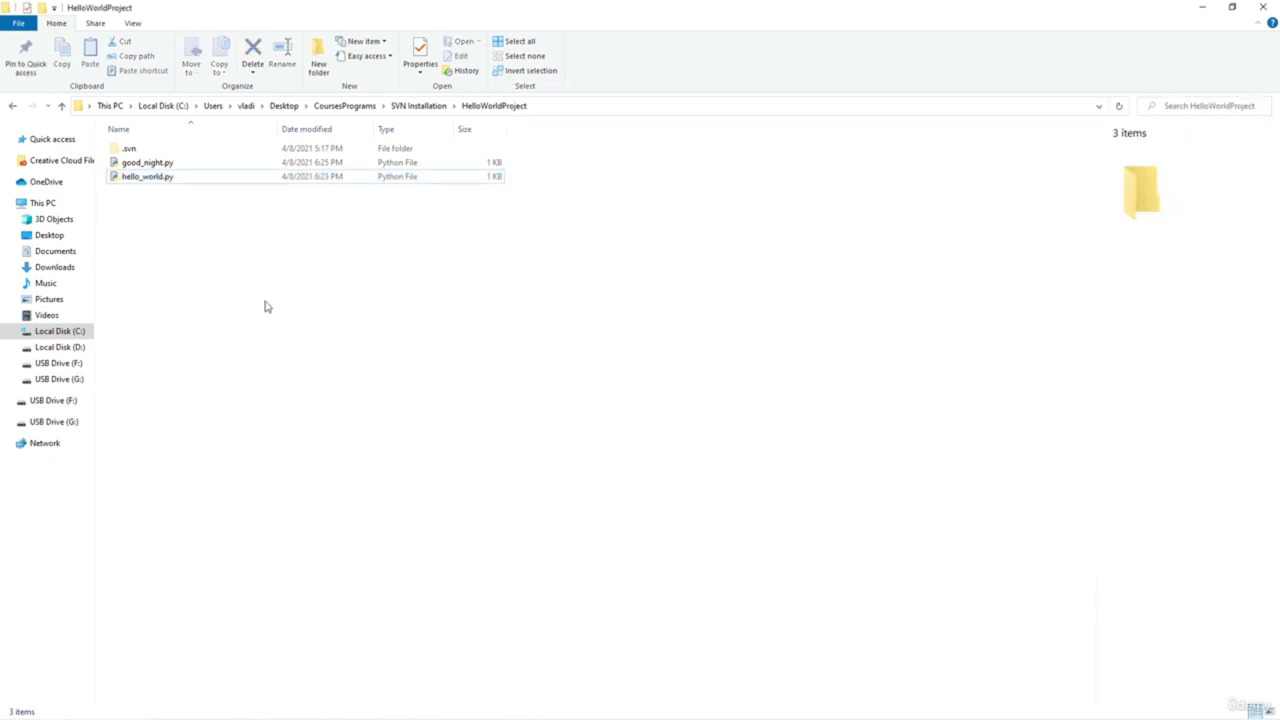
pyautogui.click(419, 107)
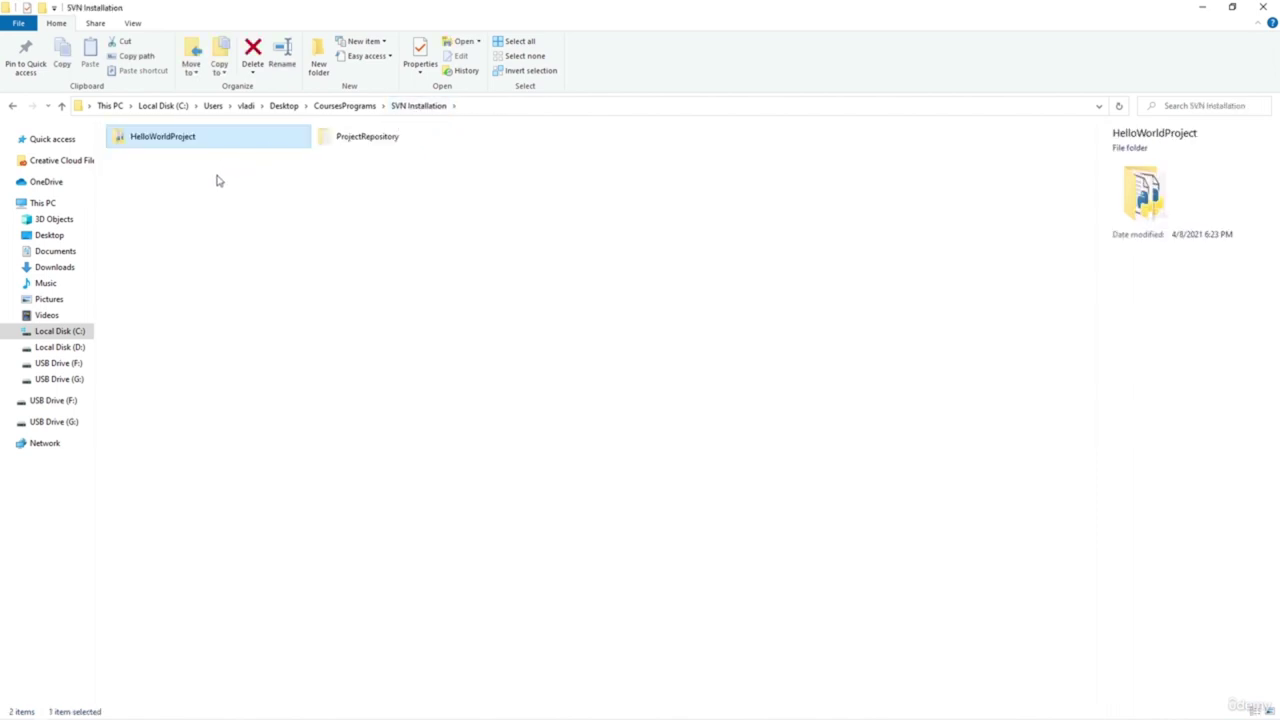
pyautogui.rightClick(219, 142)
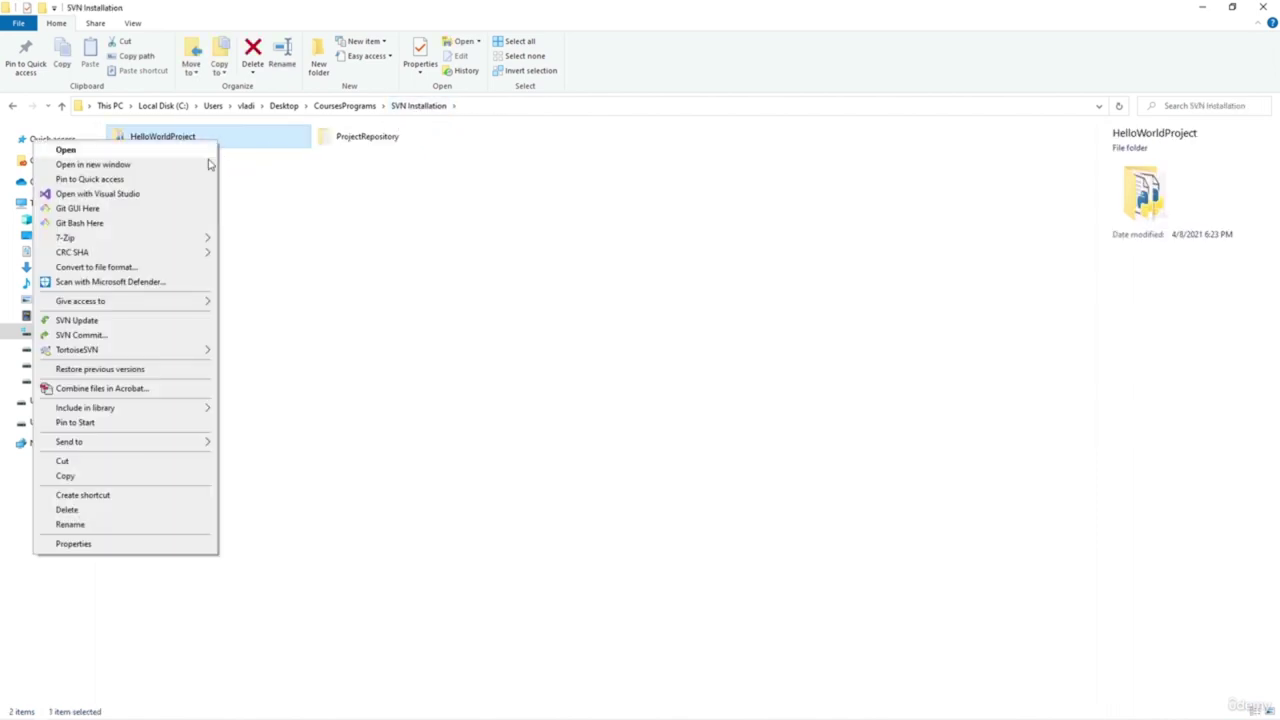
pyautogui.moveTo(138, 355)
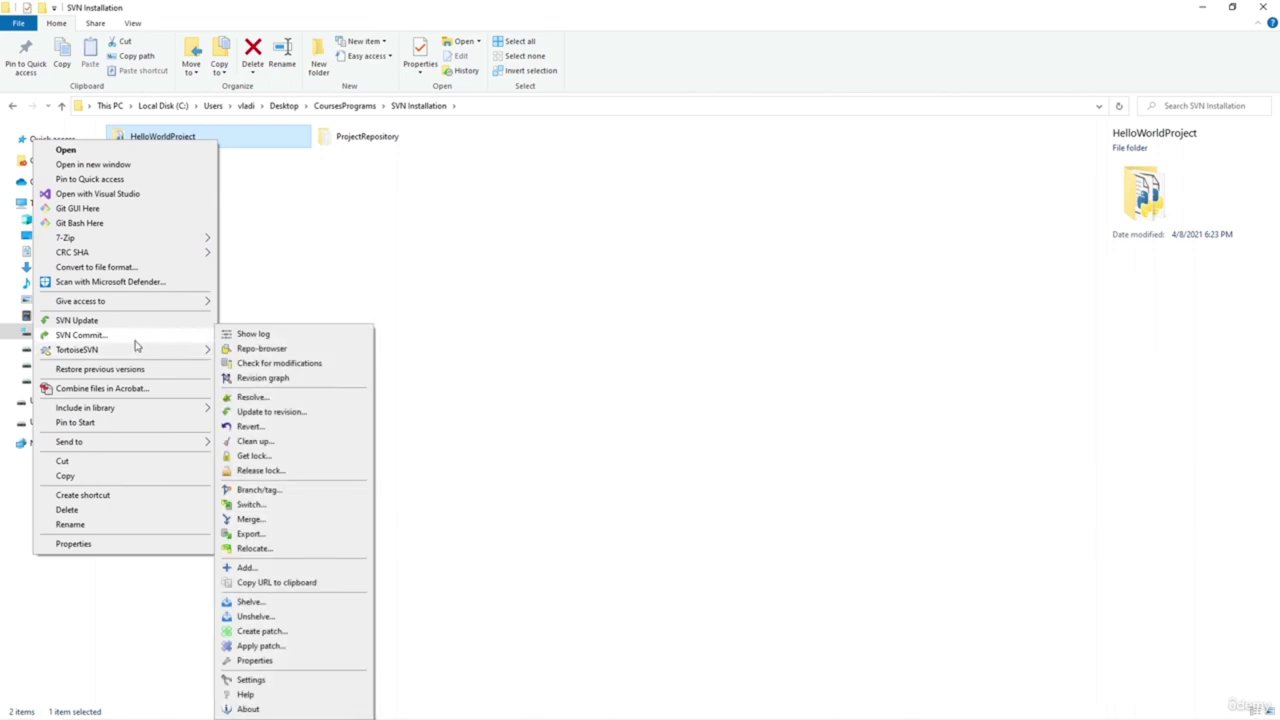
pyautogui.click(136, 340)
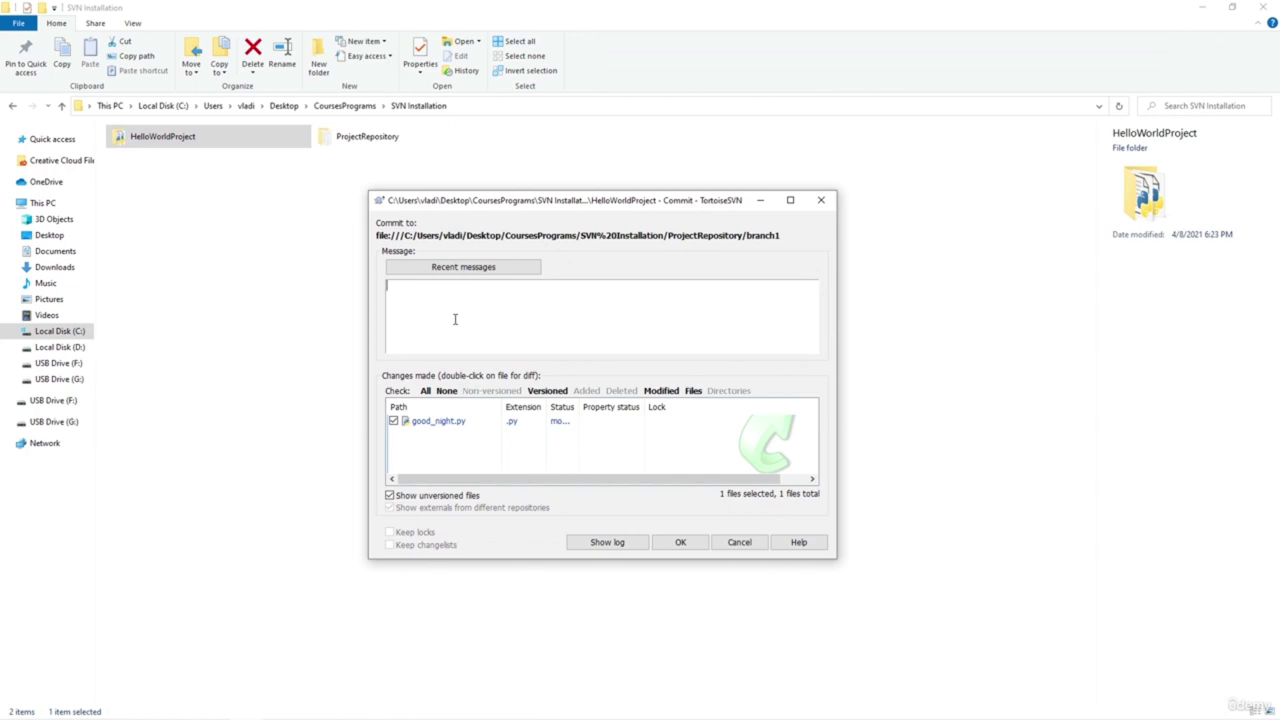
# Commit the modified good_night.py to branch1 with the message "Modified good night on branch1" and dismiss the finished report
pyautogui.write('Modified ')
pyautogui.write('good night')
pyautogui.write(' and')
pyautogui.press('BackSpace')
pyautogui.press('BackSpace')
pyautogui.press('BackSpace')
pyautogui.press('BackSpace')
pyautogui.write('on branch1')
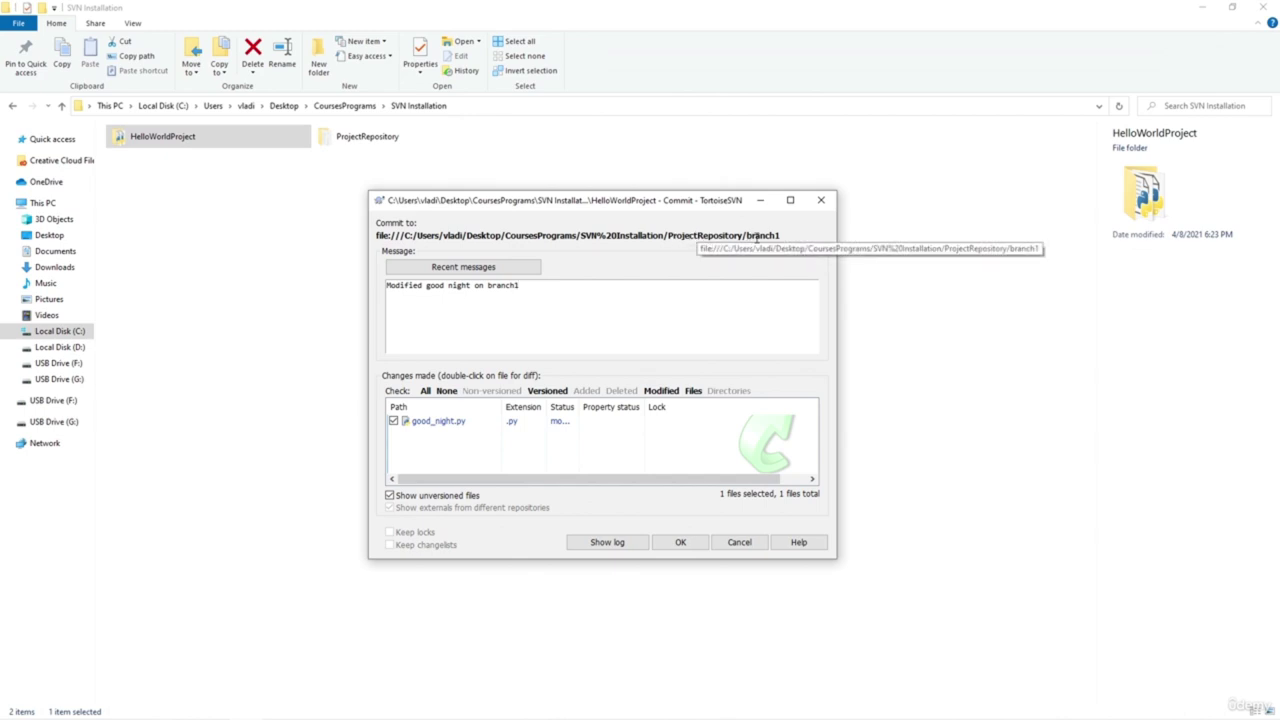
pyautogui.click(681, 544)
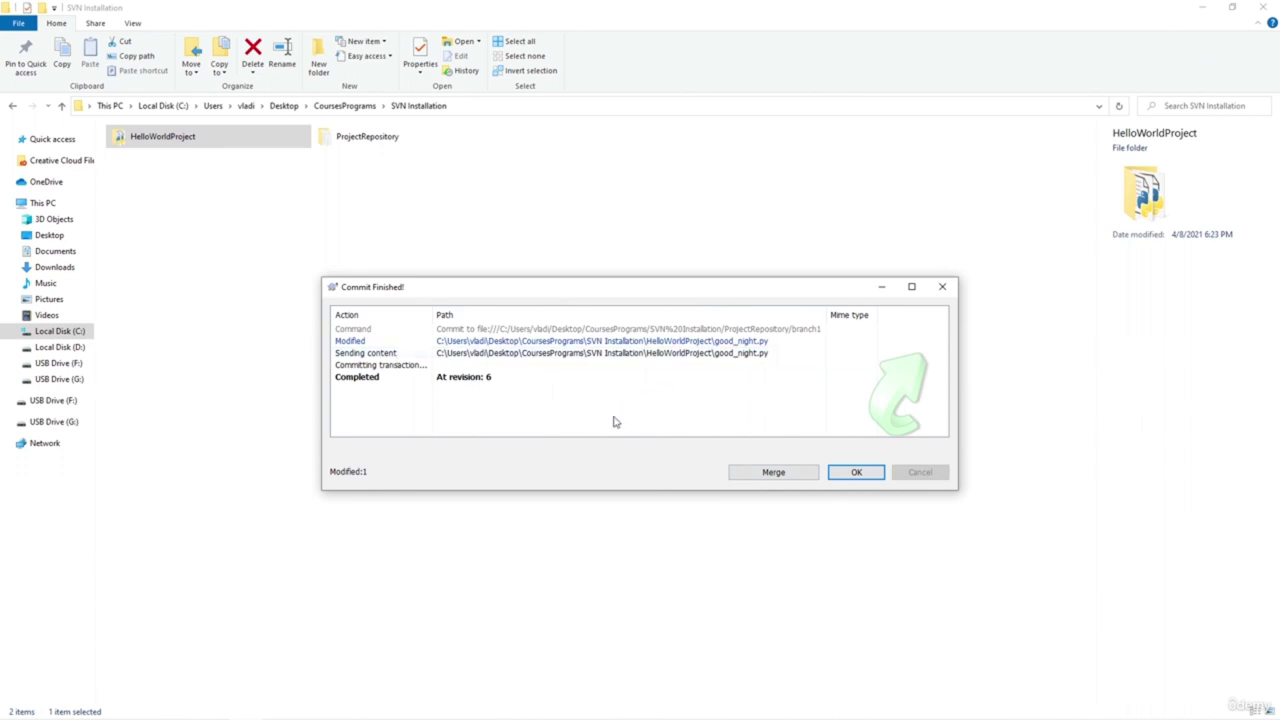
pyautogui.click(855, 473)
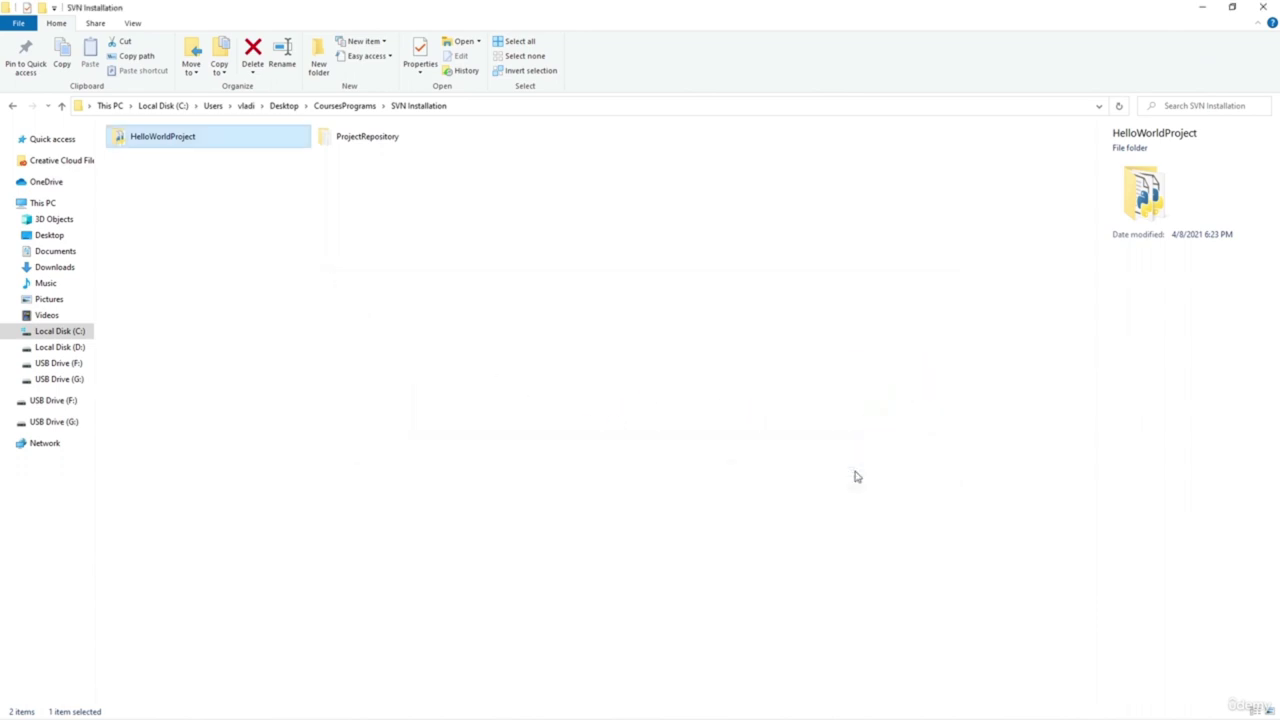
pyautogui.rightClick(203, 145)
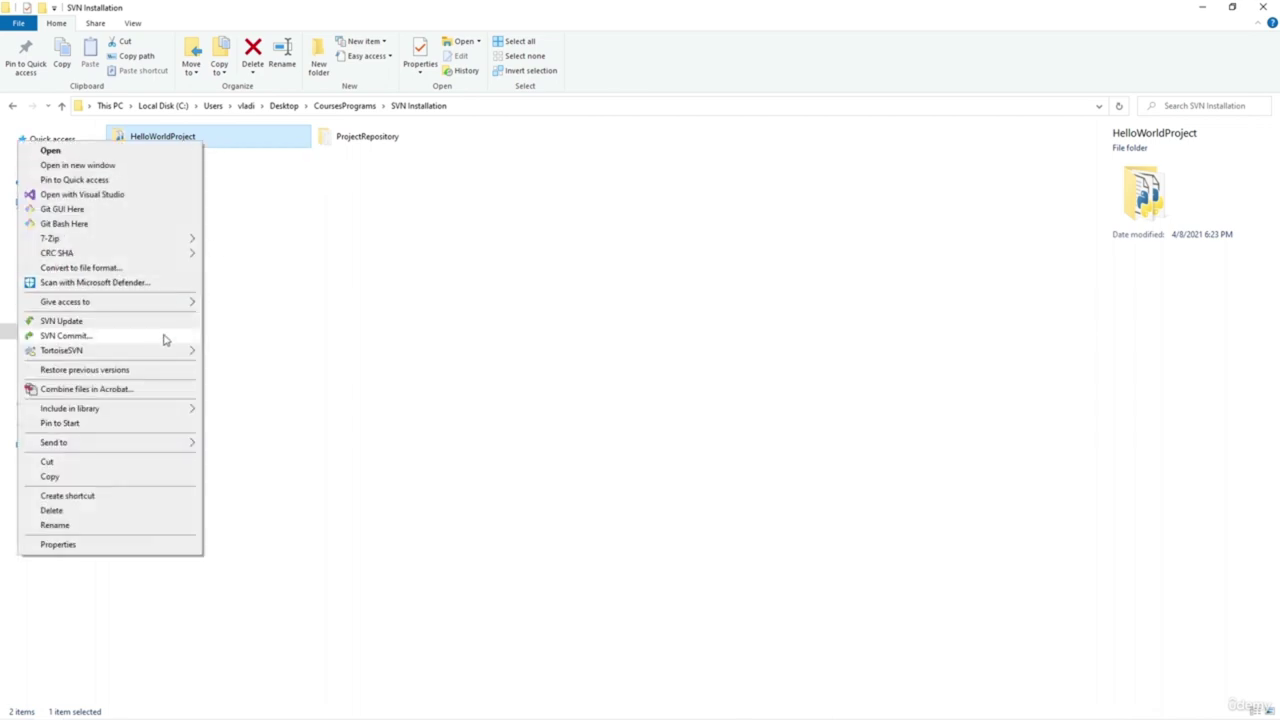
pyautogui.moveTo(163, 349)
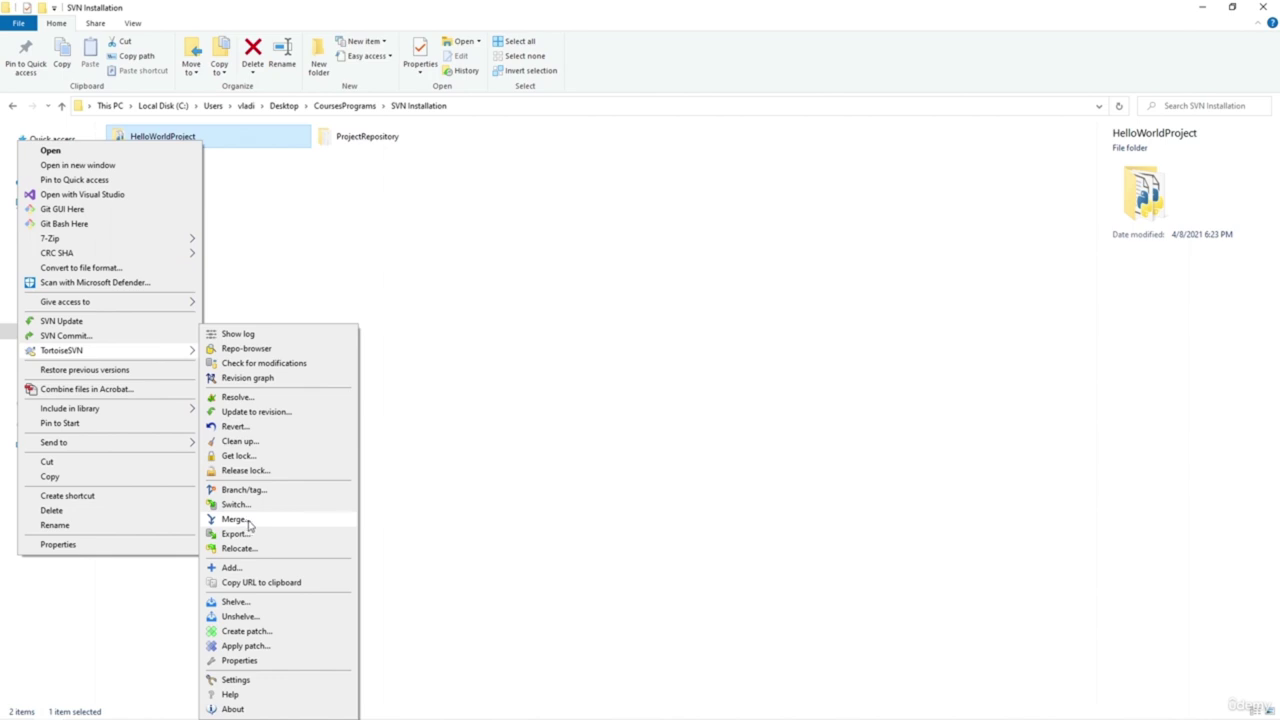
pyautogui.click(433, 412)
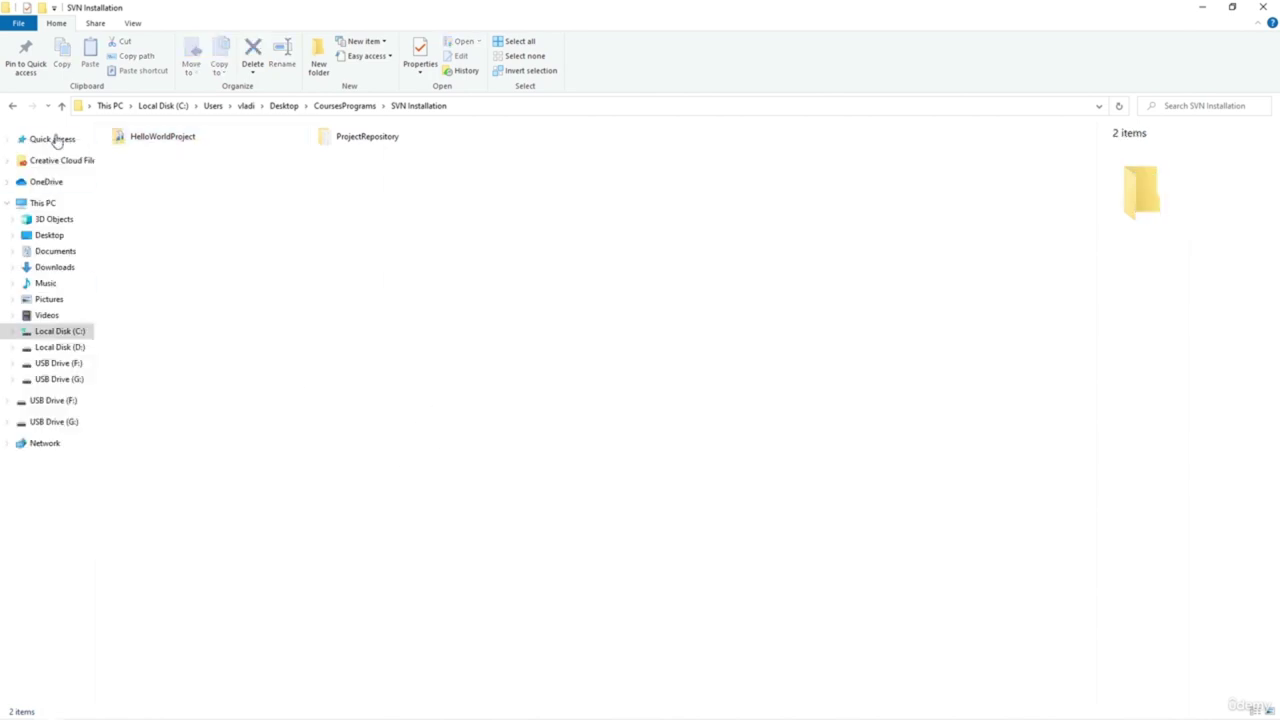
# Switch the HelloWorldProject working copy back to the main repository at the HEAD revision and dismiss the finished report
pyautogui.rightClick(172, 149)
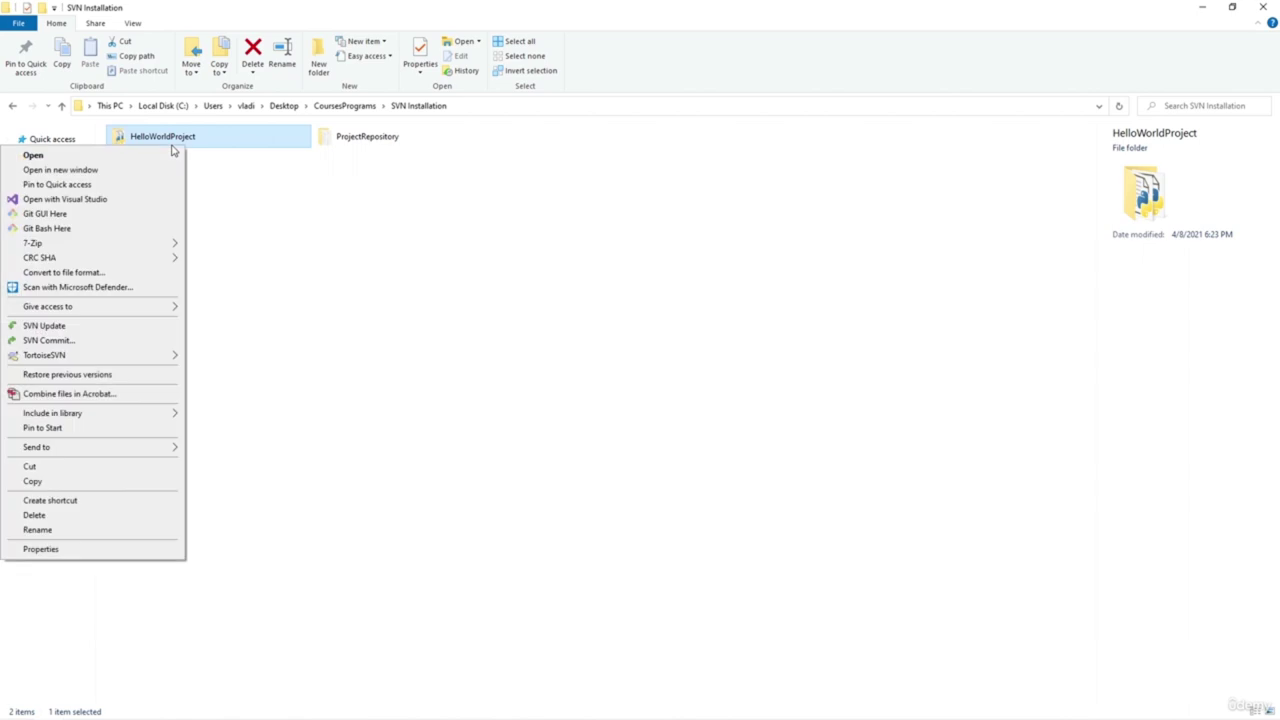
pyautogui.moveTo(149, 355)
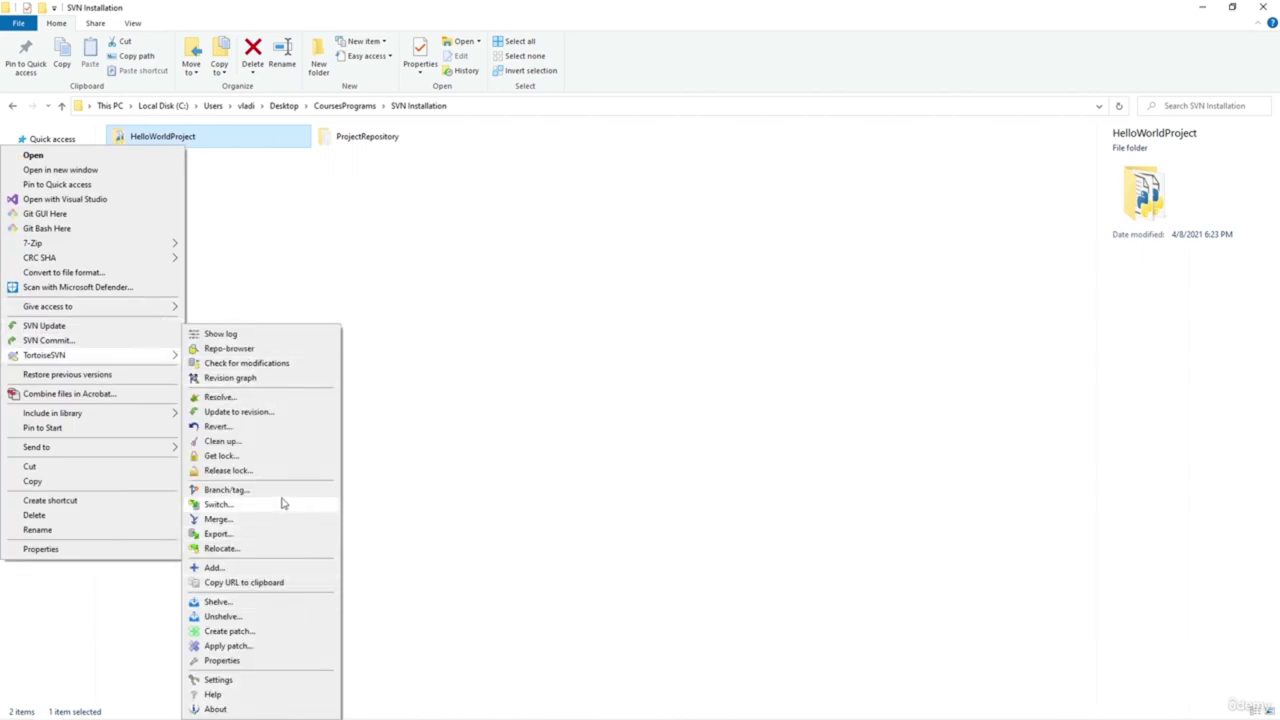
pyautogui.click(430, 444)
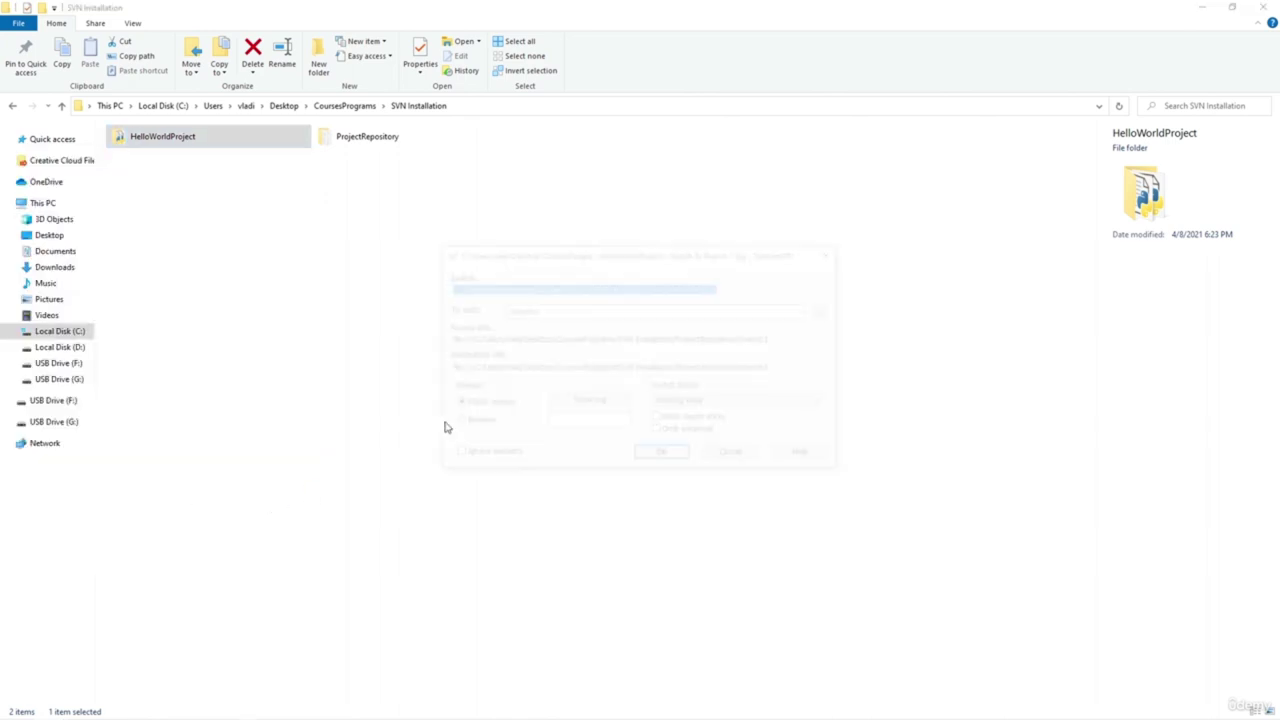
pyautogui.click(545, 318)
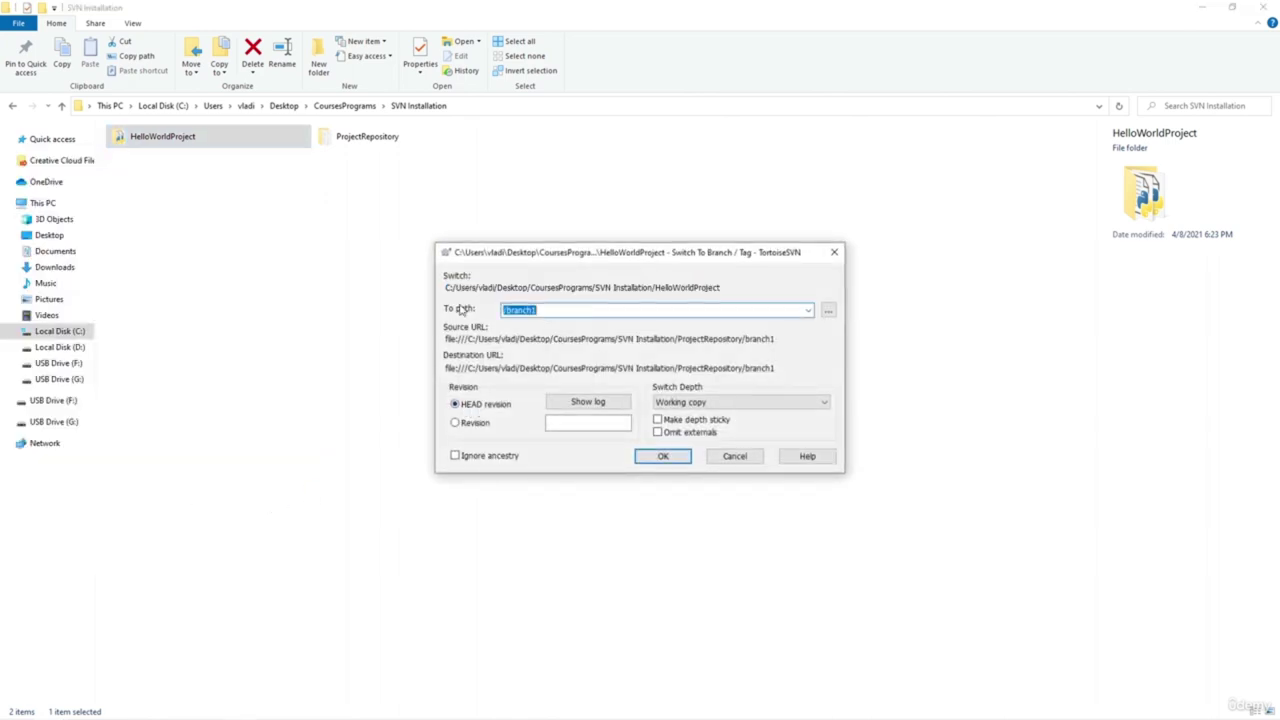
pyautogui.click(665, 456)
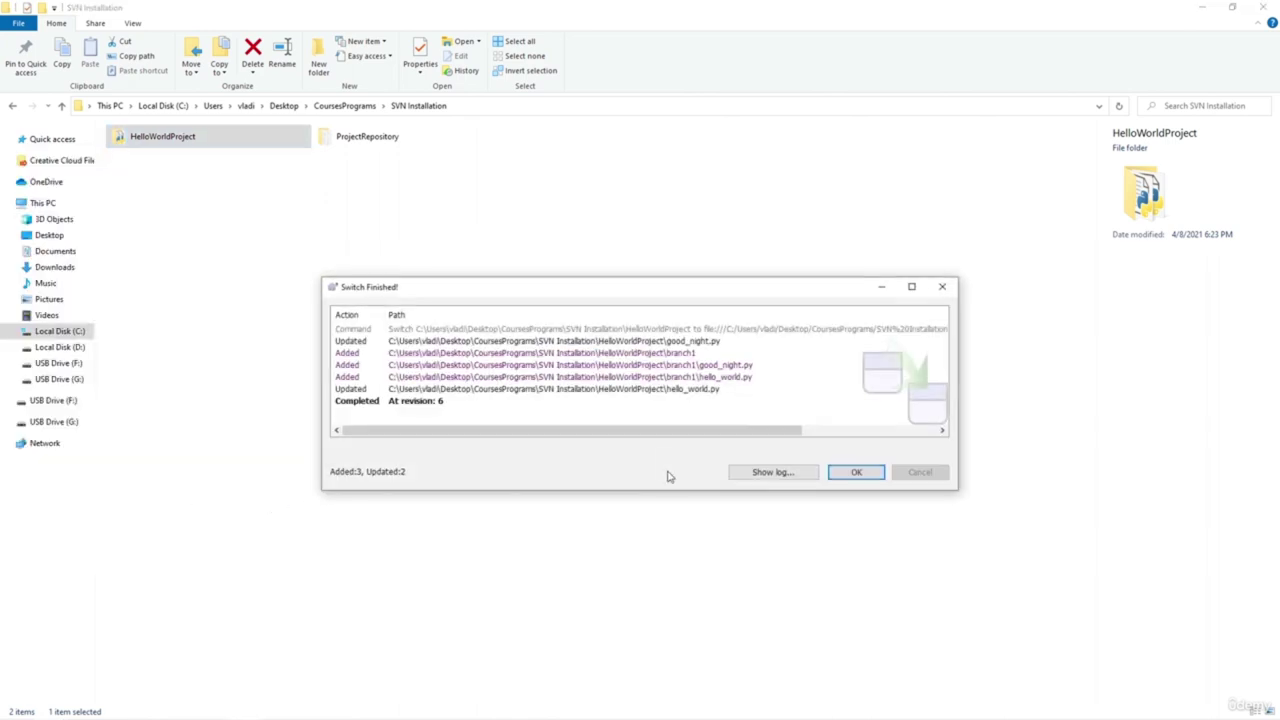
pyautogui.click(840, 470)
# Open the HelloWorldProject folder, decline reloading the changed files in Notepad++, and close the outdated hello_world.py without saving
pyautogui.doubleClick(270, 143)
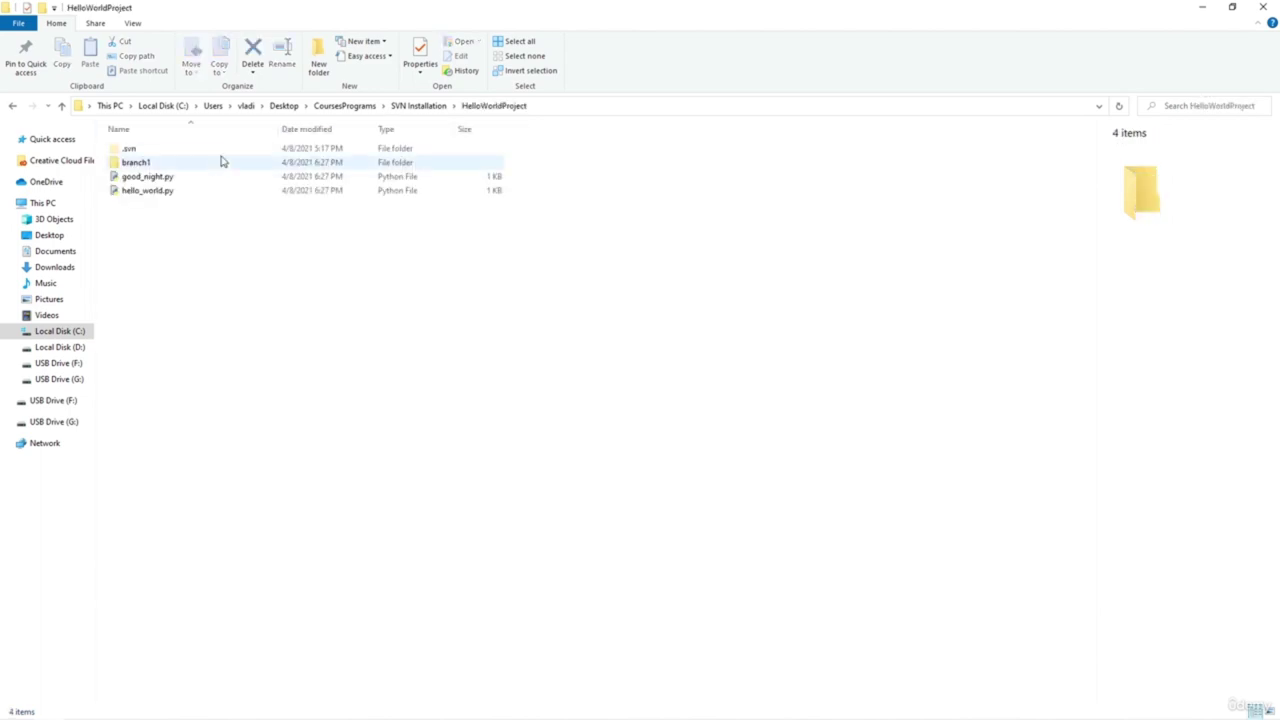
pyautogui.doubleClick(195, 180)
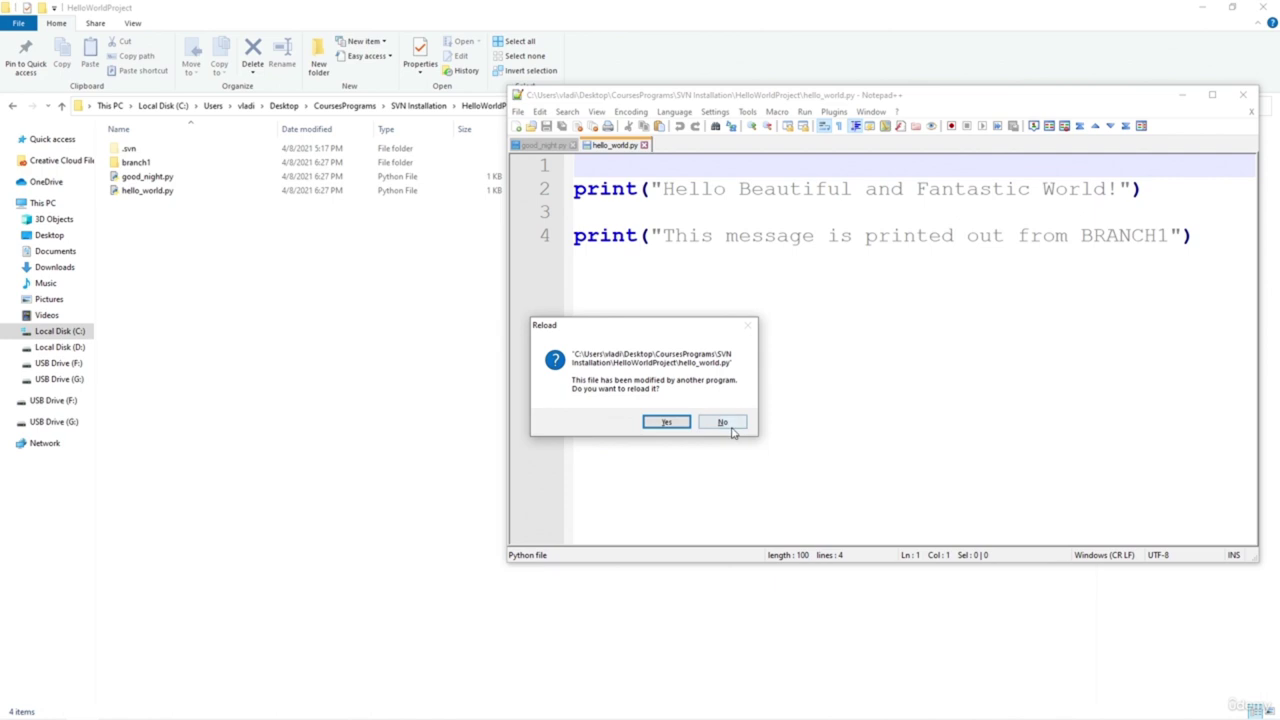
pyautogui.click(727, 423)
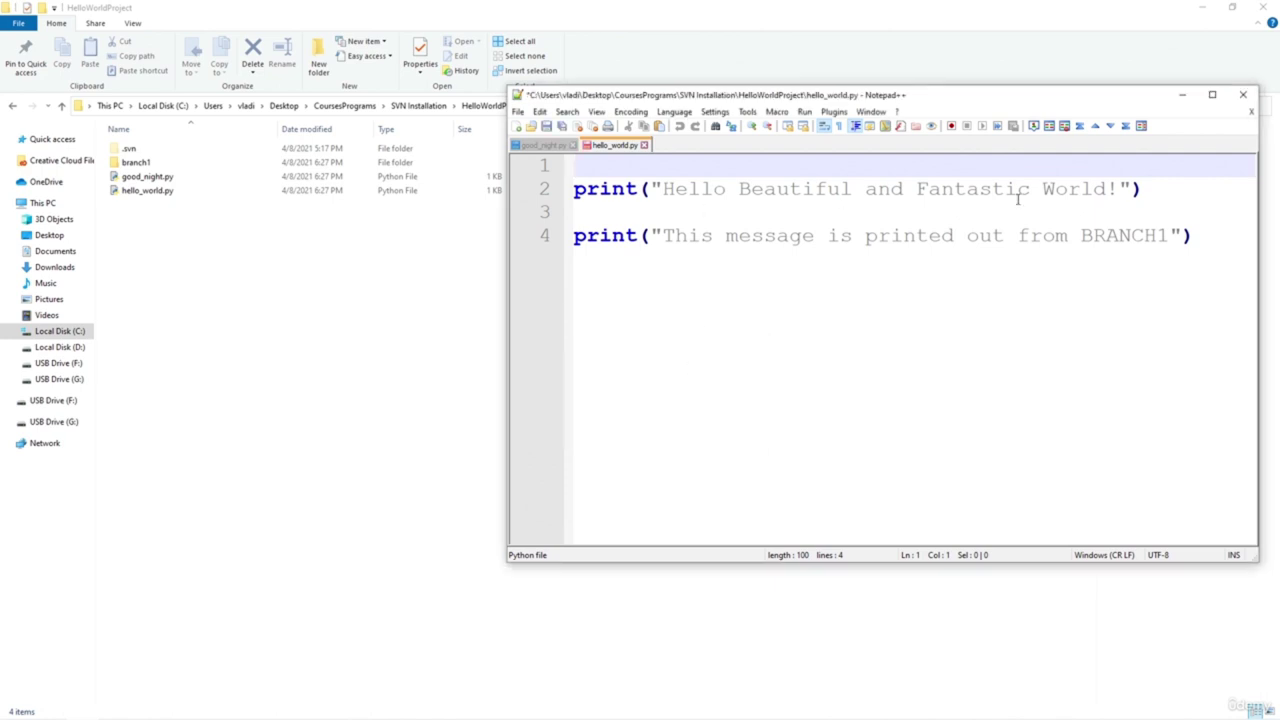
pyautogui.click(644, 145)
pyautogui.click(679, 411)
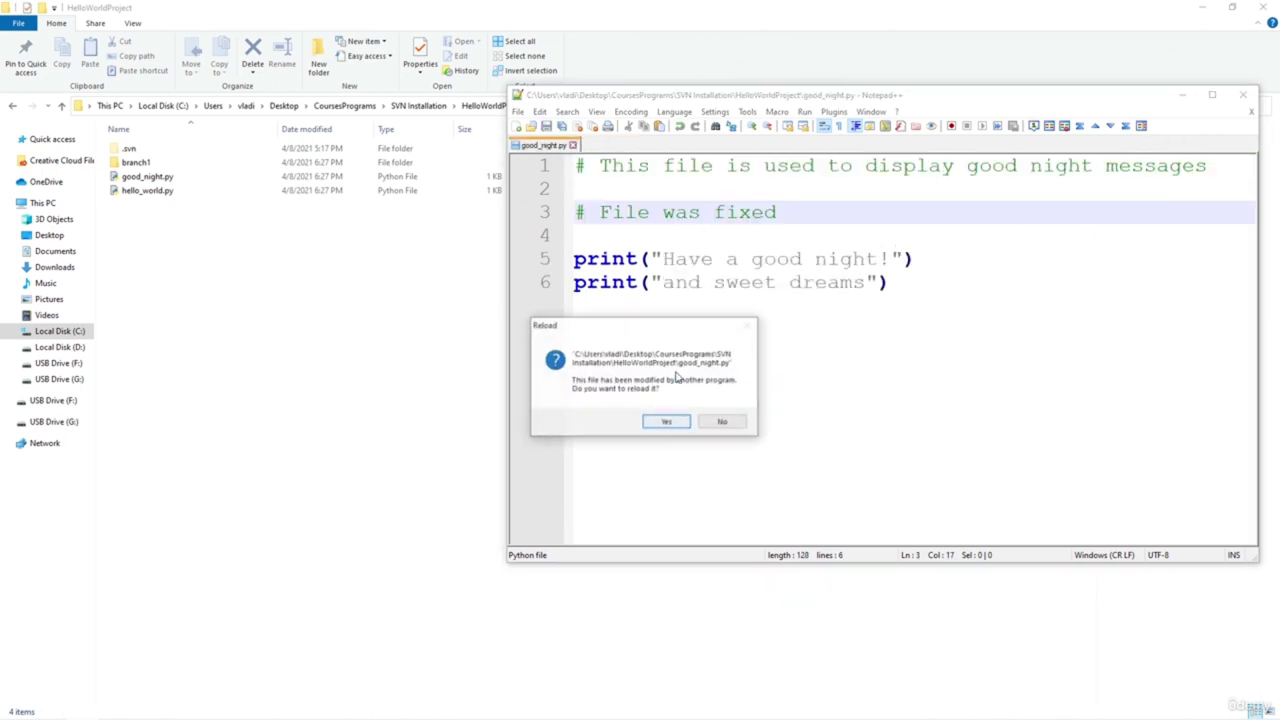
pyautogui.moveTo(723, 424); pyautogui.dragTo(734, 340)
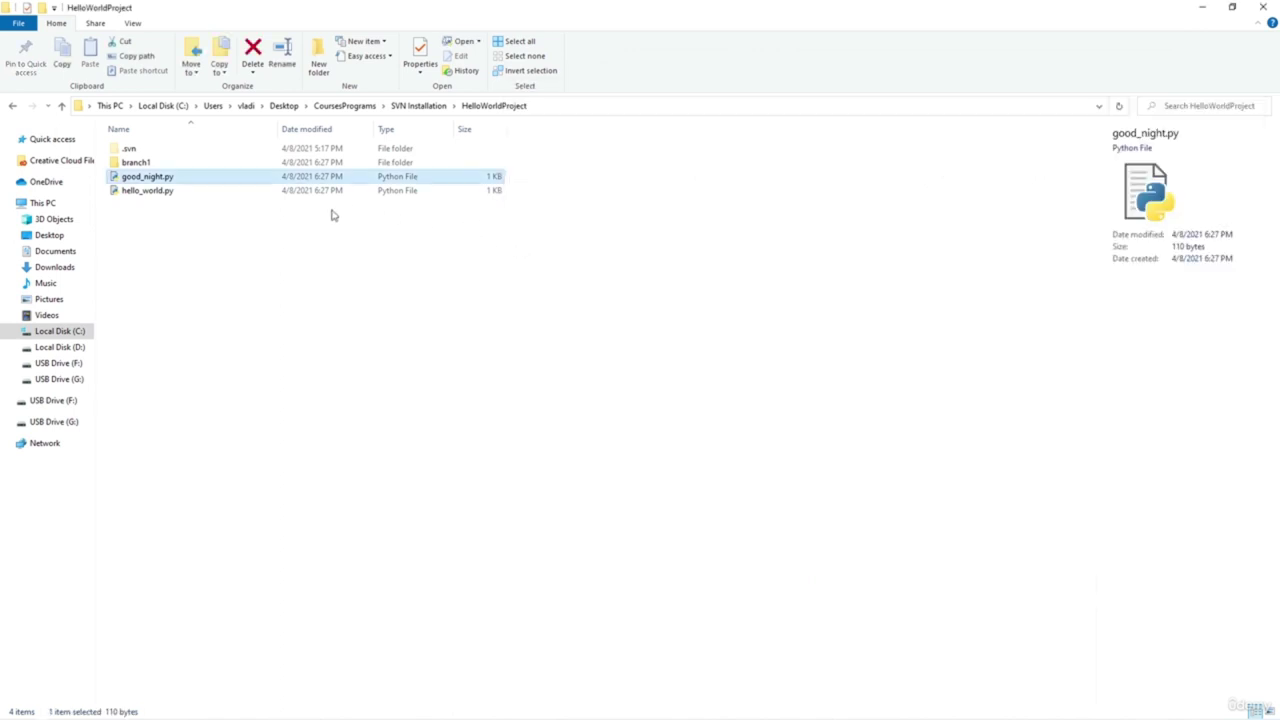
# Examine the contents of the branch1 subfolder and return to the HelloWorldProject folder
pyautogui.click(174, 213)
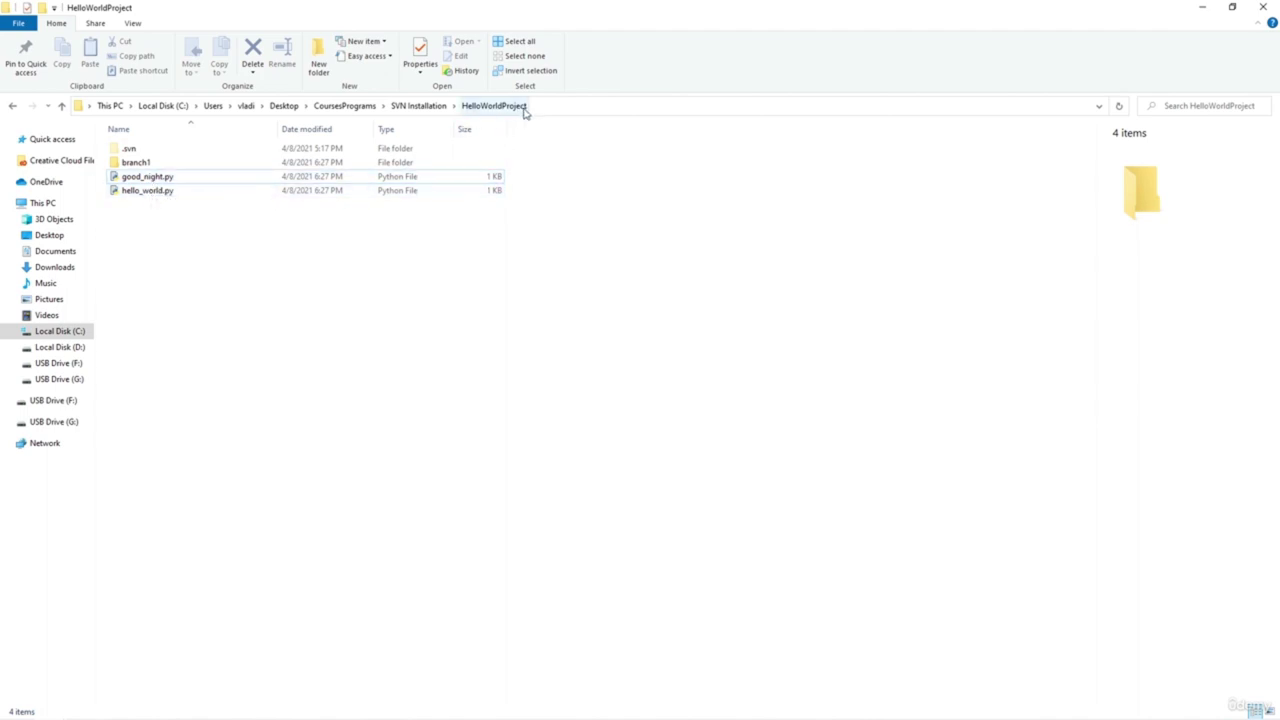
pyautogui.doubleClick(163, 165)
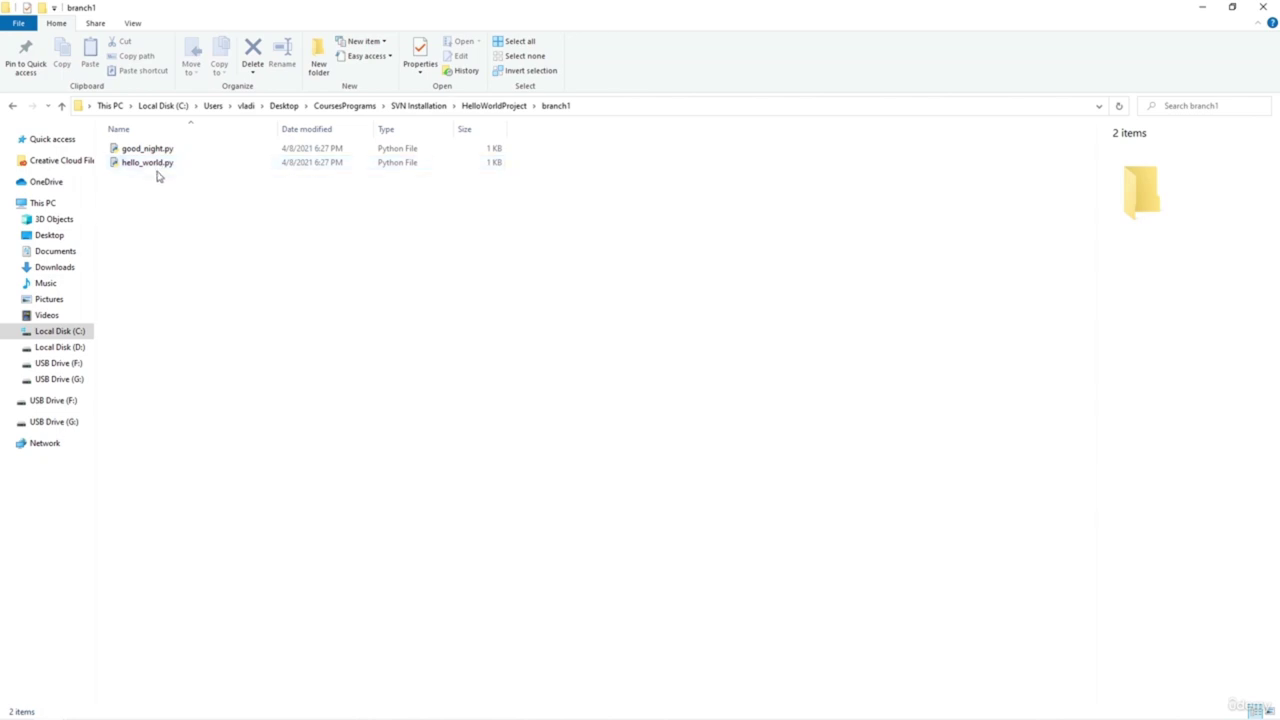
pyautogui.click(500, 110)
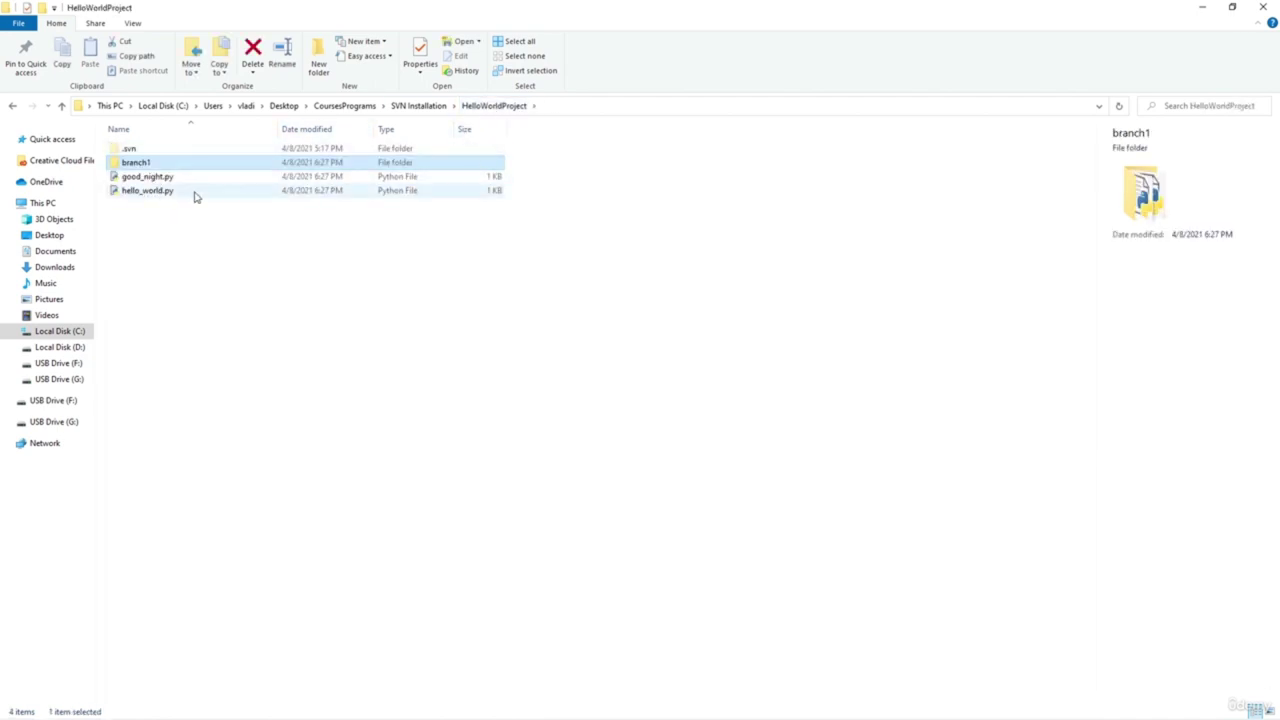
# Open the main good_night.py from HelloWorldProject in Notepad++, read its print statements, and close the editor
pyautogui.click(155, 180)
pyautogui.rightClick(157, 182)
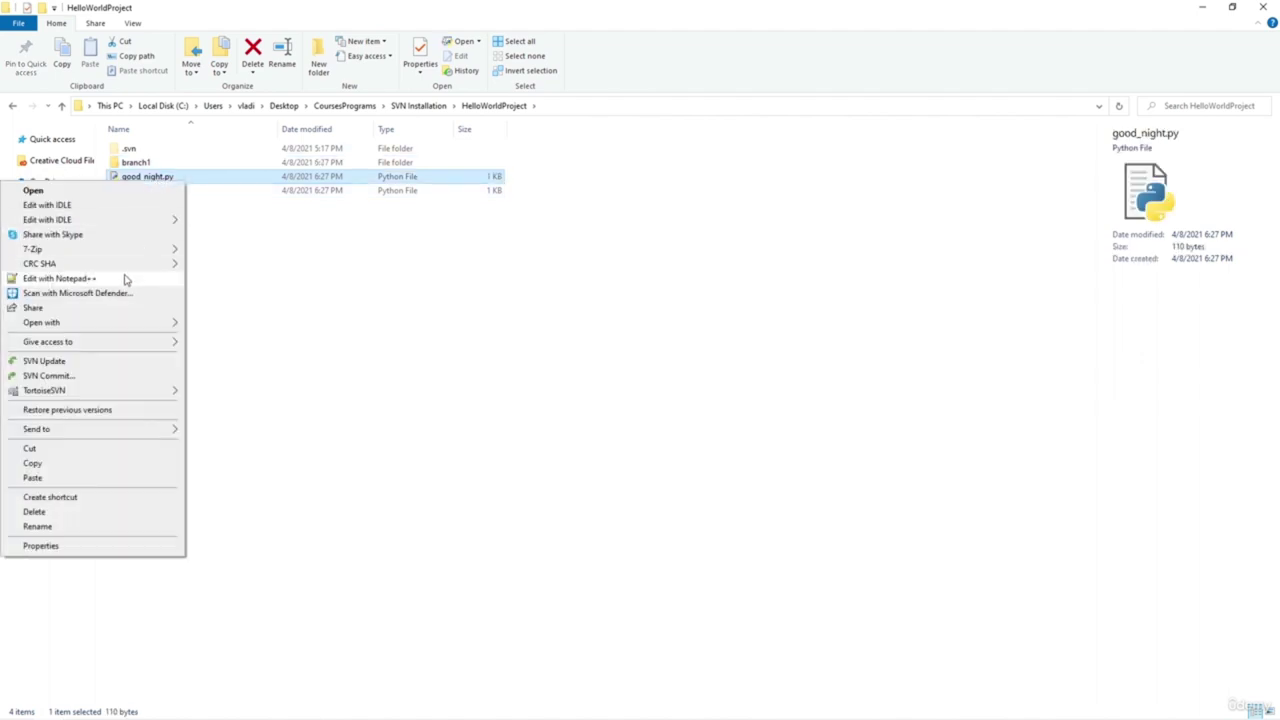
pyautogui.click(60, 278)
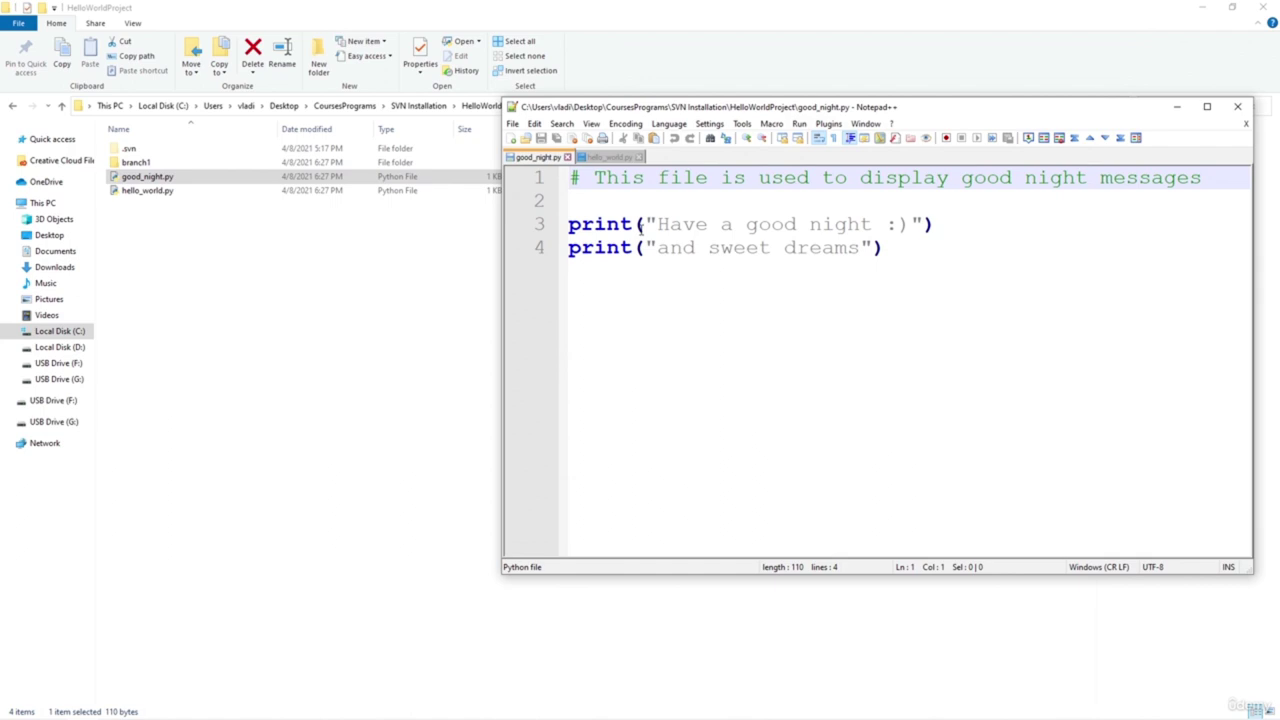
pyautogui.click(1237, 108)
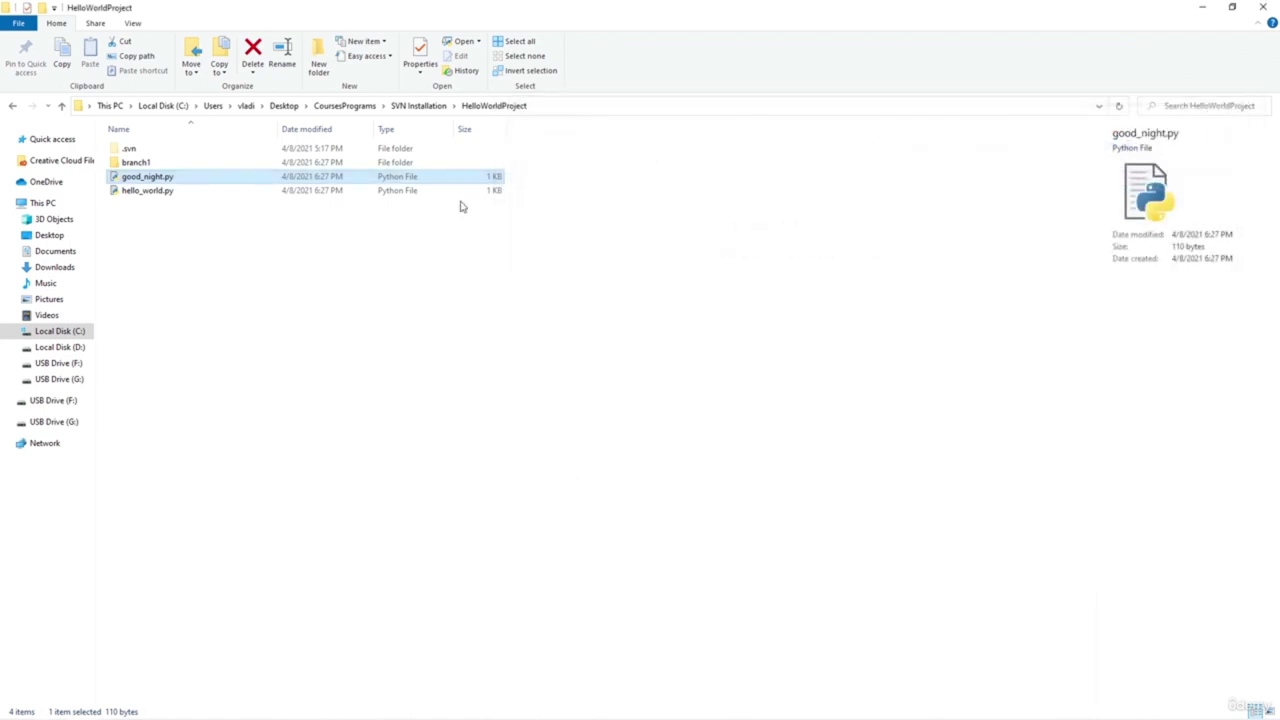
# Open good_night.py from the branch1 subfolder in Notepad++, compare it with the main version, and close the editor
pyautogui.doubleClick(318, 163)
pyautogui.click(171, 149)
pyautogui.rightClick(172, 150)
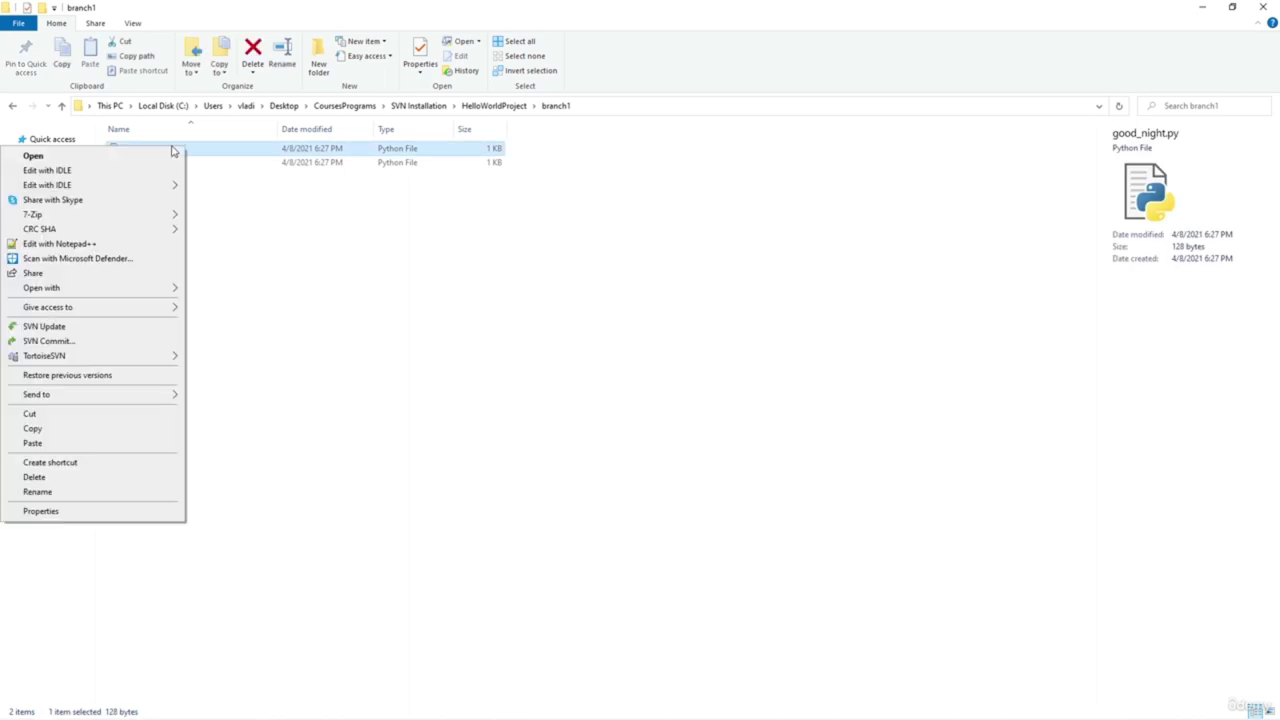
pyautogui.click(139, 244)
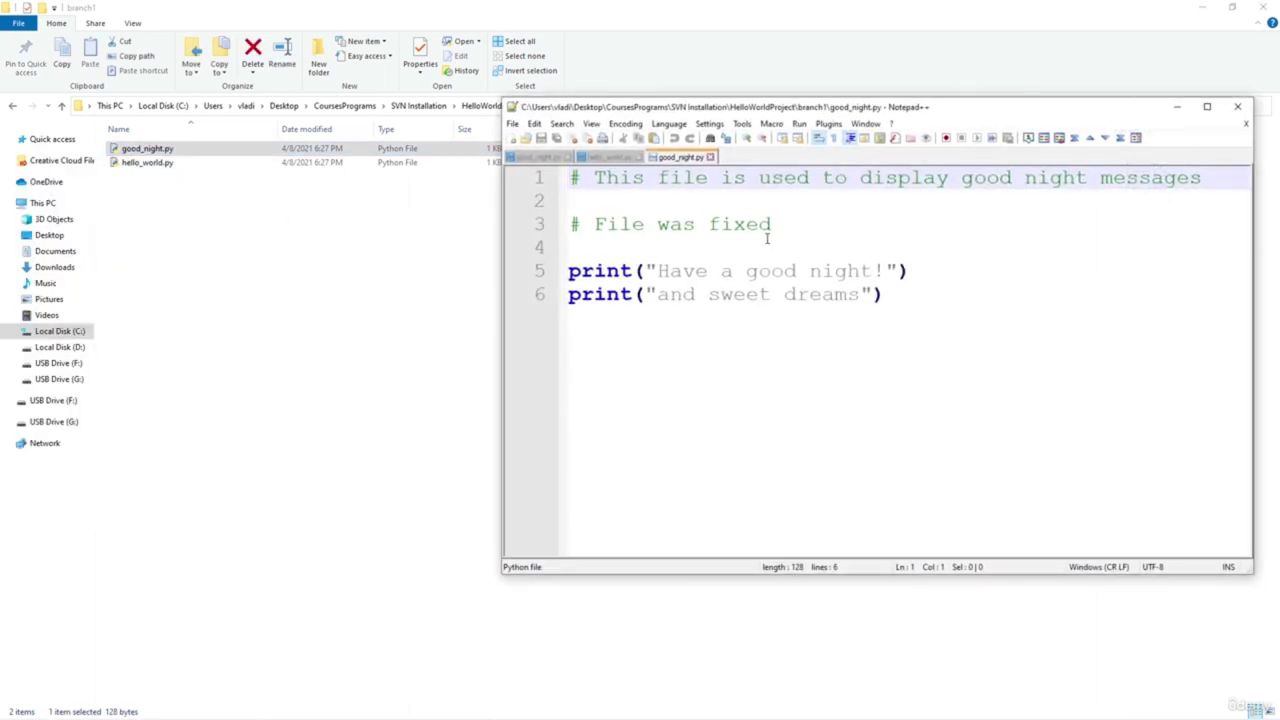
pyautogui.click(1237, 107)
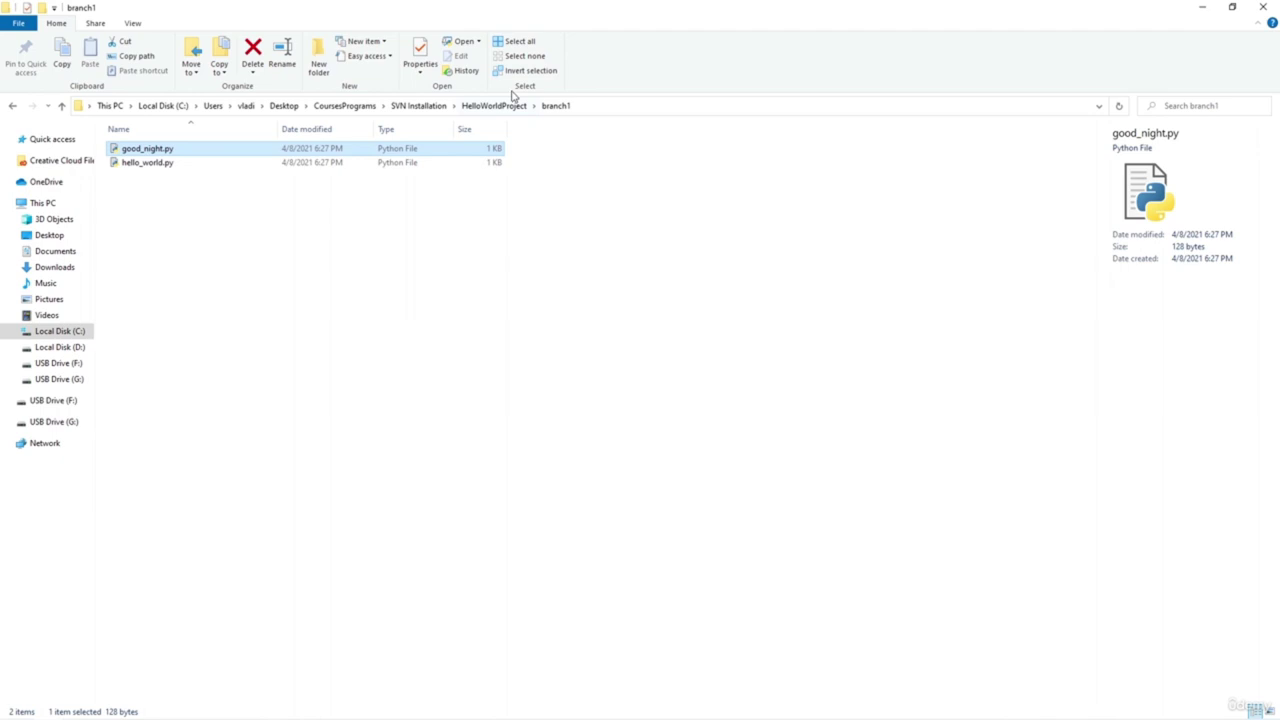
# Return to the SVN Installation folder, switch the HelloWorldProject working copy to branch1, and dismiss the finished report
pyautogui.click(510, 106)
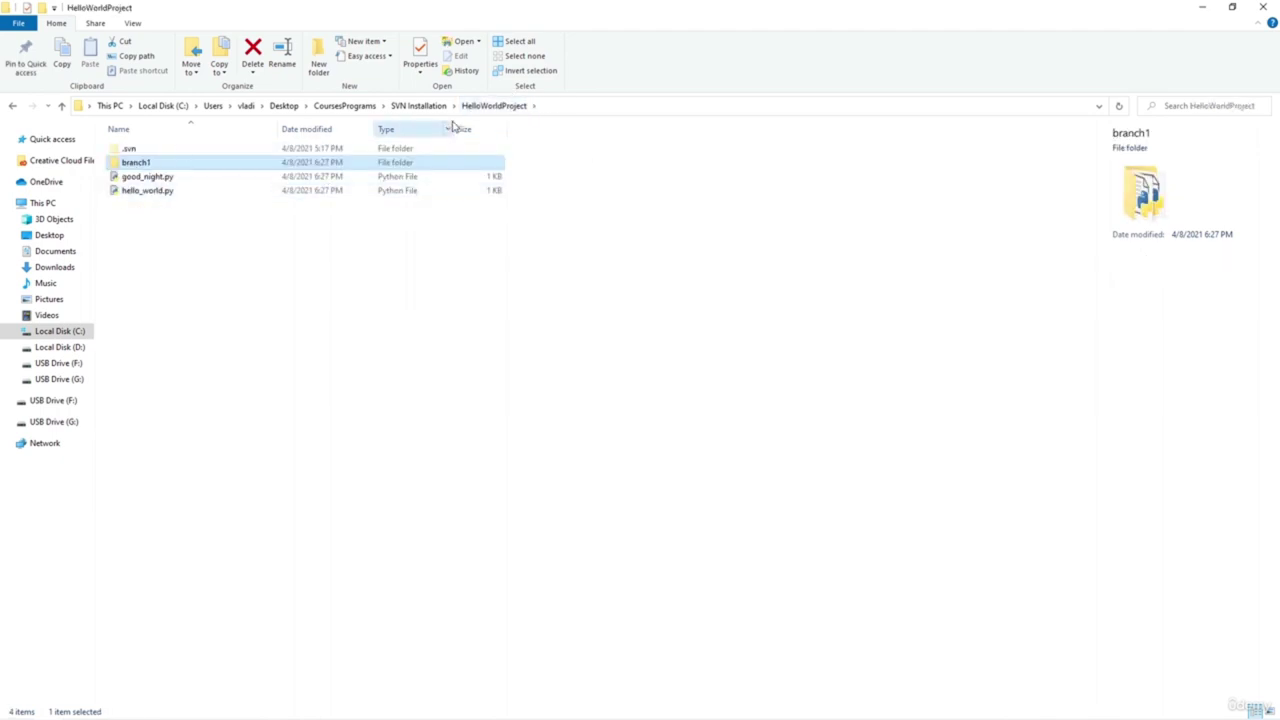
pyautogui.click(418, 105)
pyautogui.rightClick(145, 141)
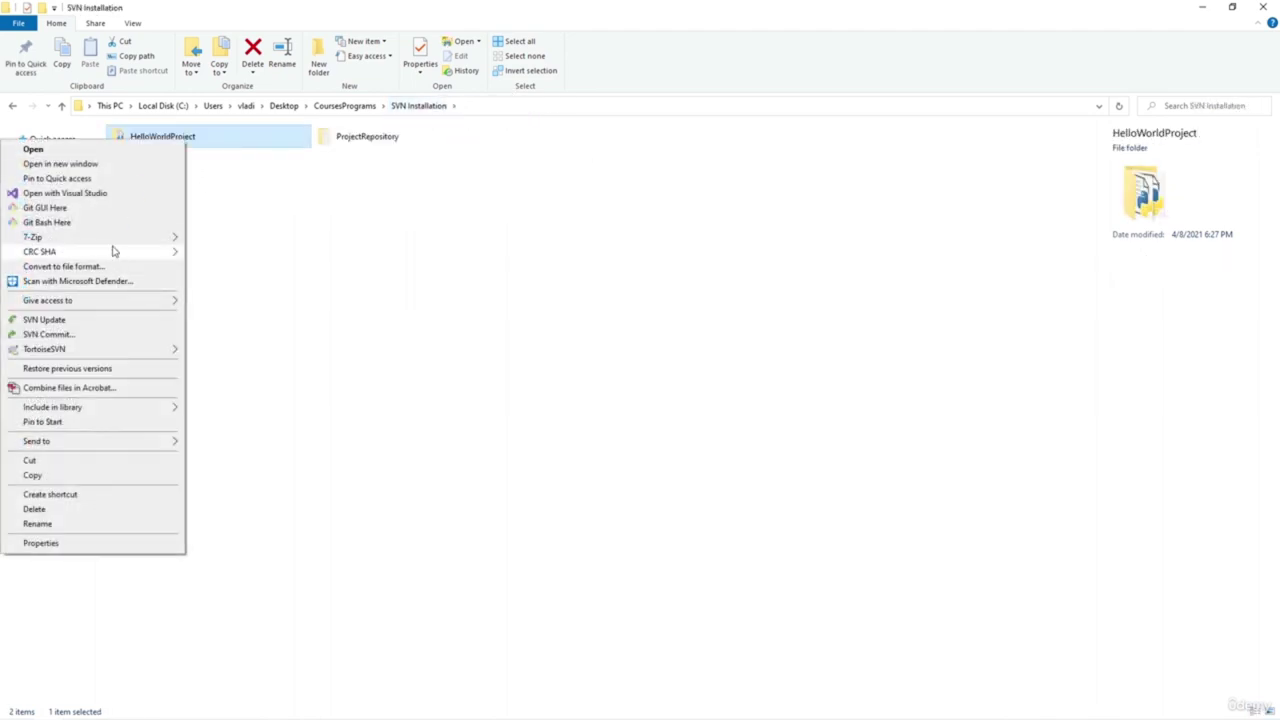
pyautogui.moveTo(120, 349)
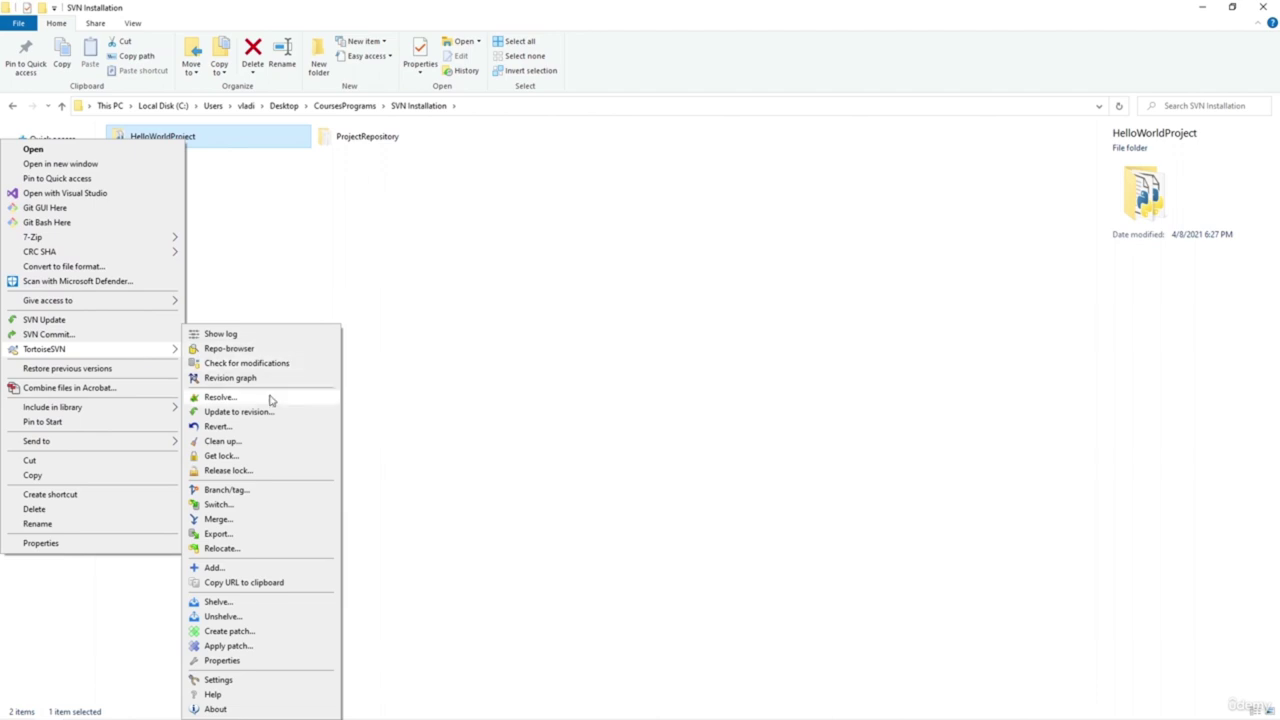
pyautogui.click(238, 507)
pyautogui.click(660, 458)
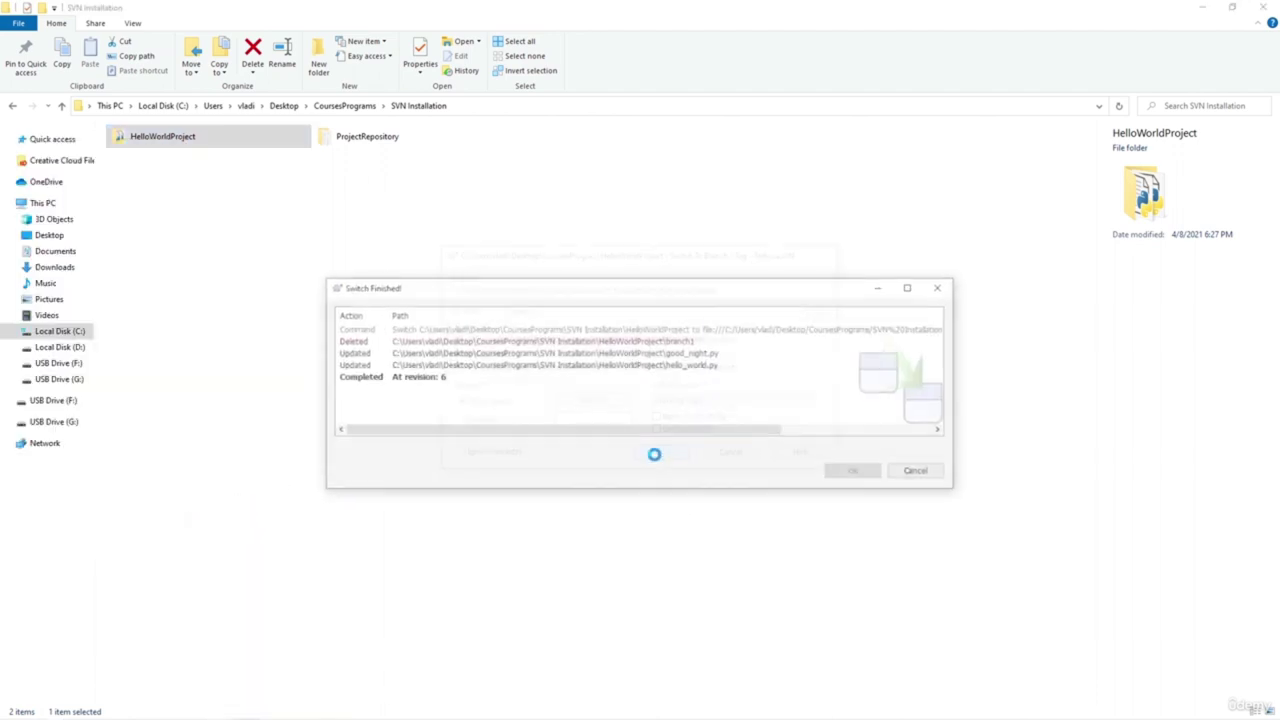
pyautogui.click(849, 474)
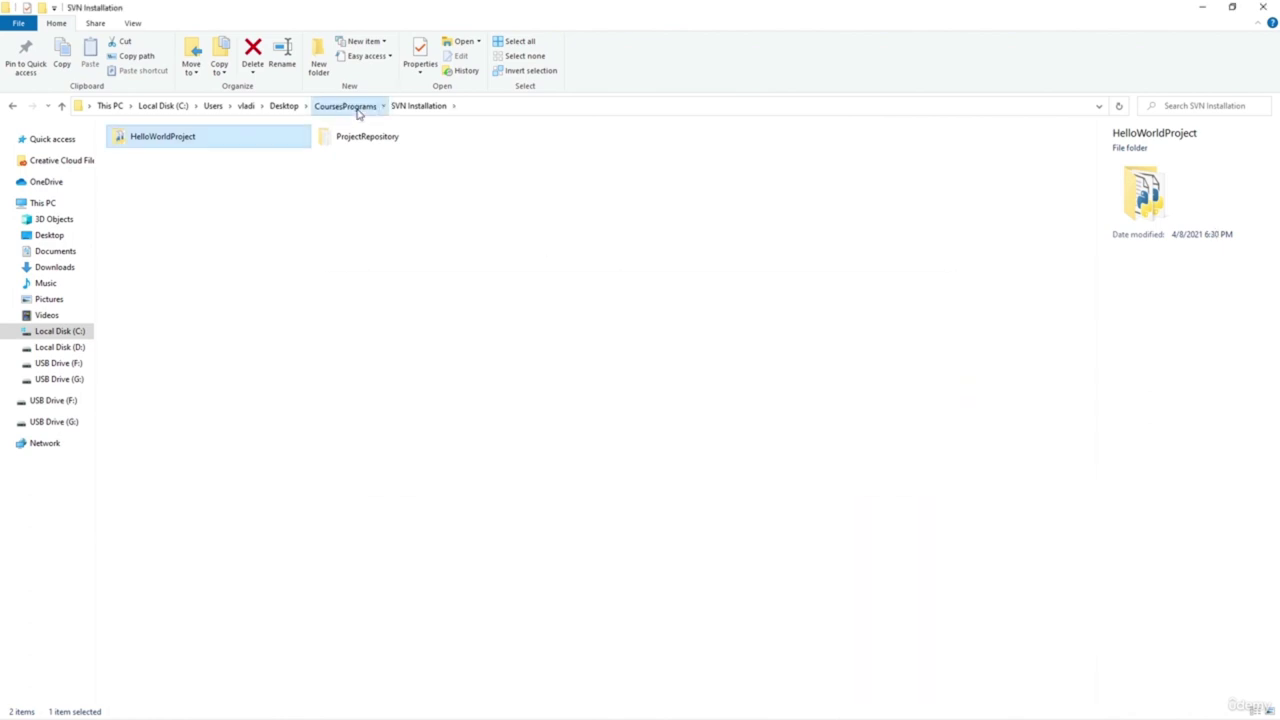
# Open good_night.py from the switched HelloWorldProject folder in Notepad++, read its contents, and close the editor
pyautogui.click(352, 106)
pyautogui.doubleClick(175, 150)
pyautogui.doubleClick(149, 147)
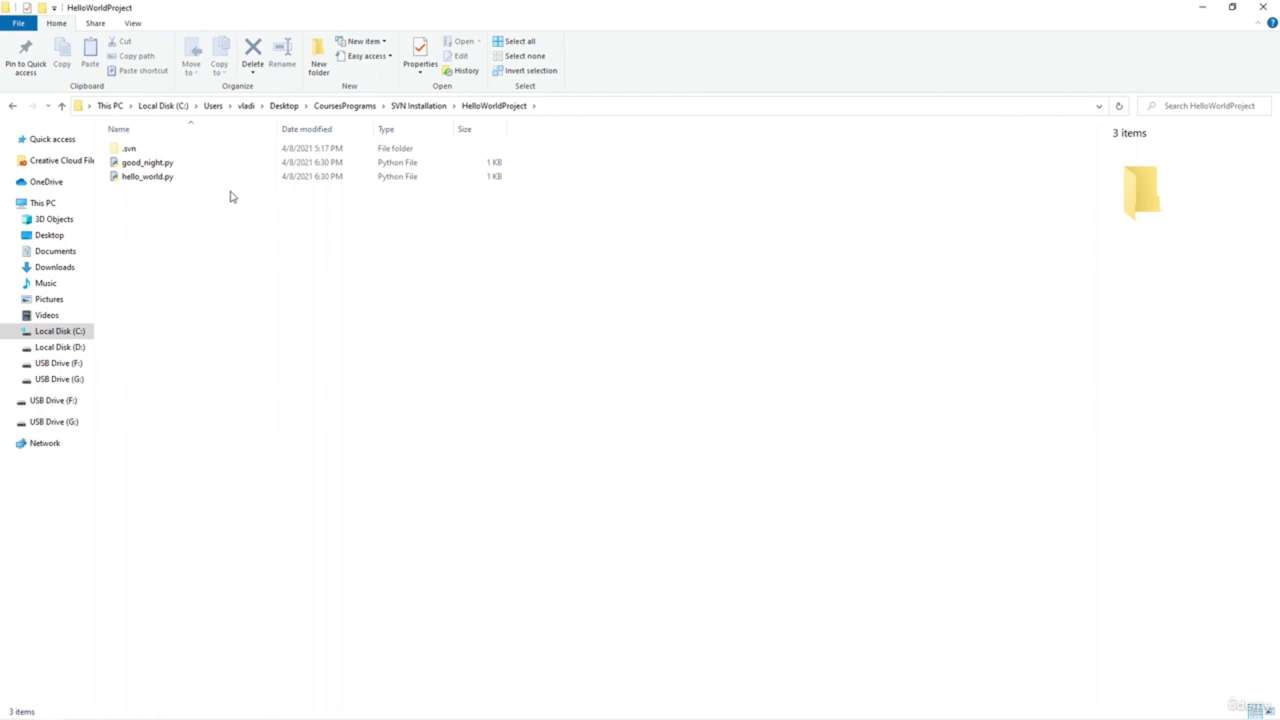
pyautogui.rightClick(273, 163)
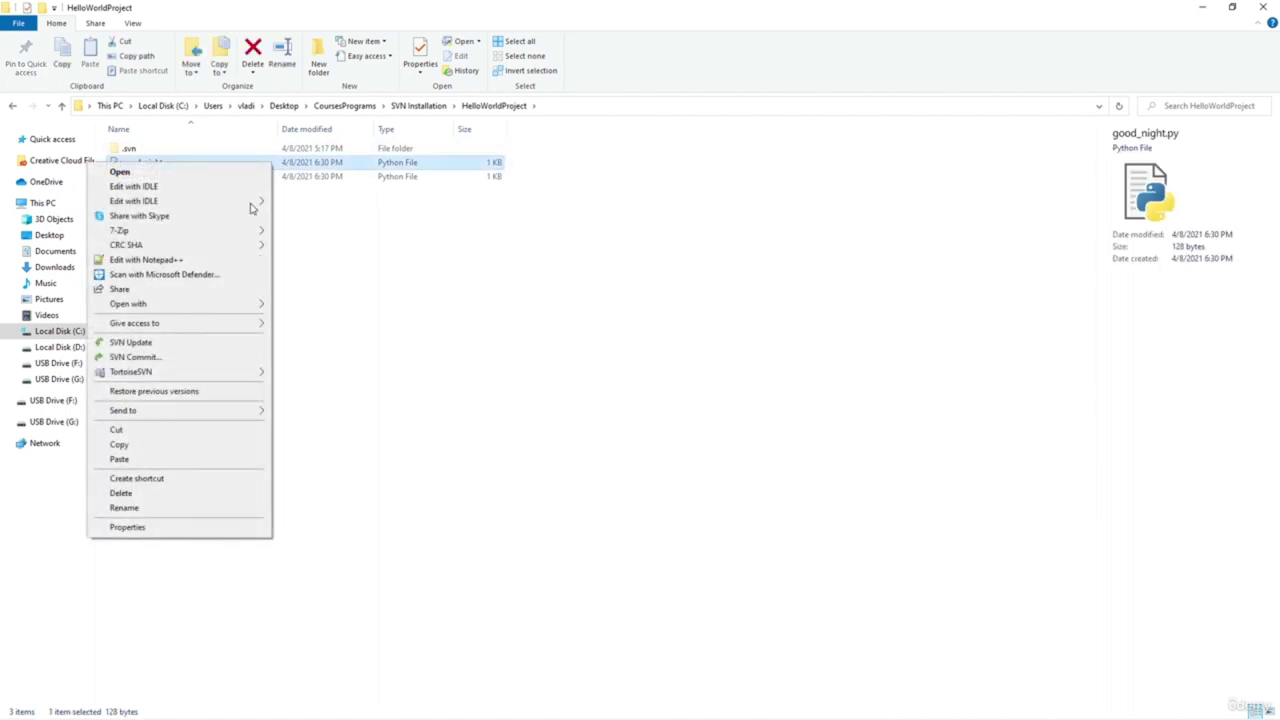
pyautogui.click(175, 260)
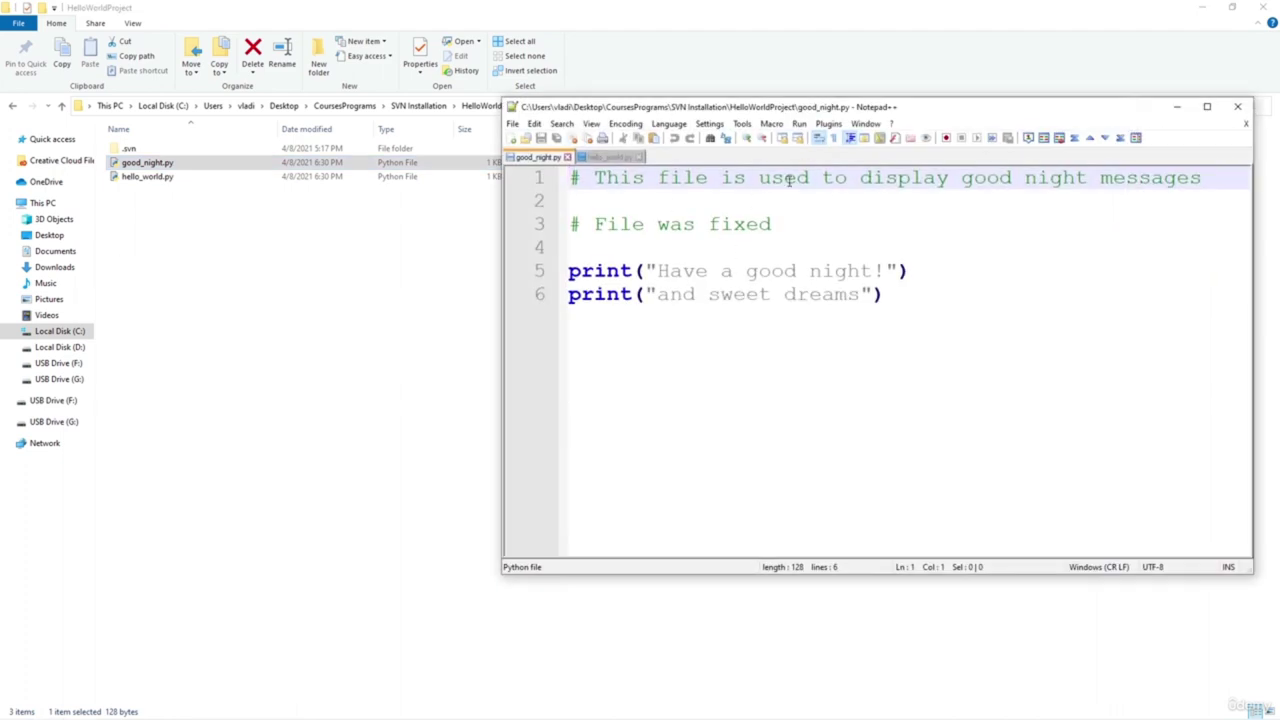
pyautogui.click(1237, 106)
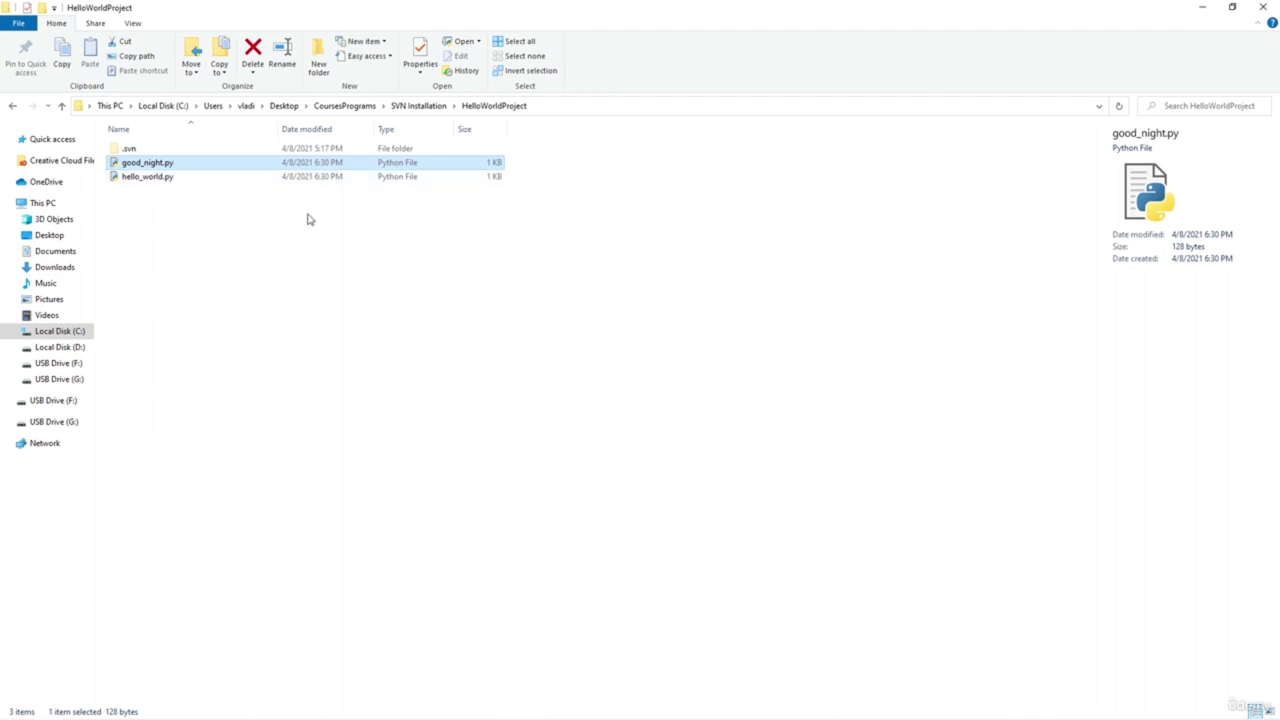
# Return to the SVN Installation folder, switch the HelloWorldProject working copy from branch1 back to the main repository, and dismiss the finished report
pyautogui.click(434, 107)
pyautogui.rightClick(168, 136)
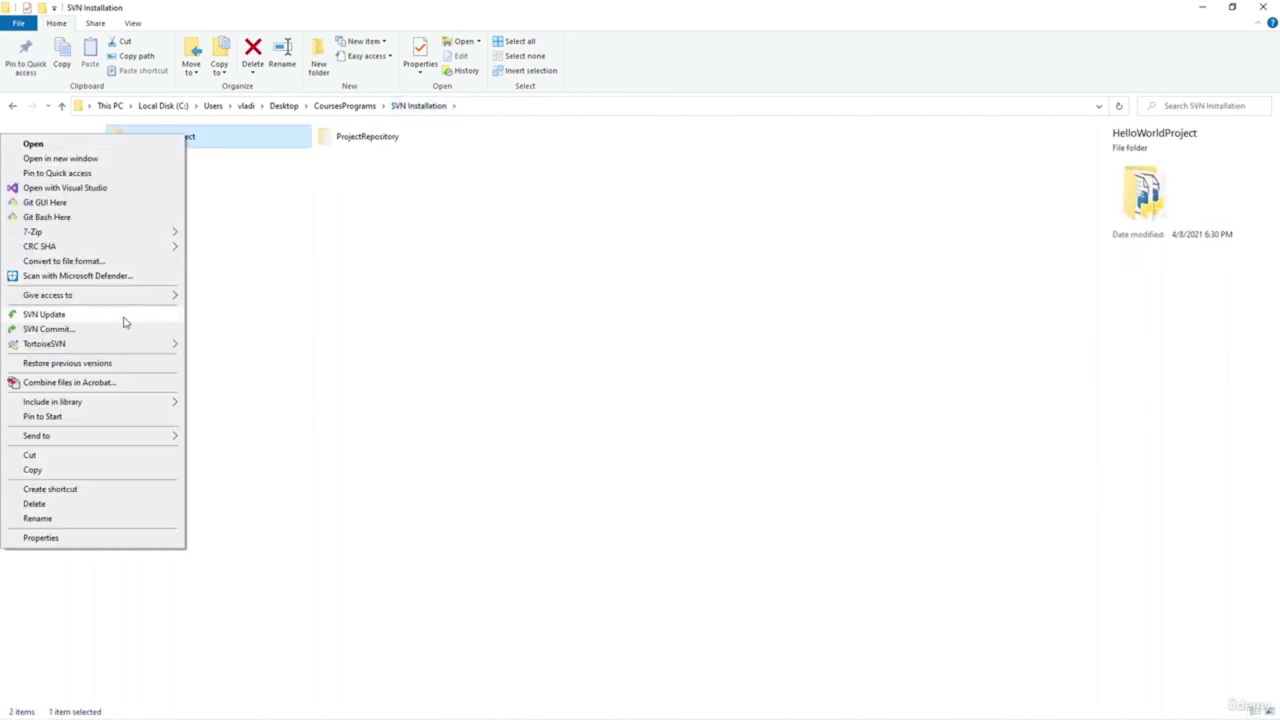
pyautogui.moveTo(110, 345)
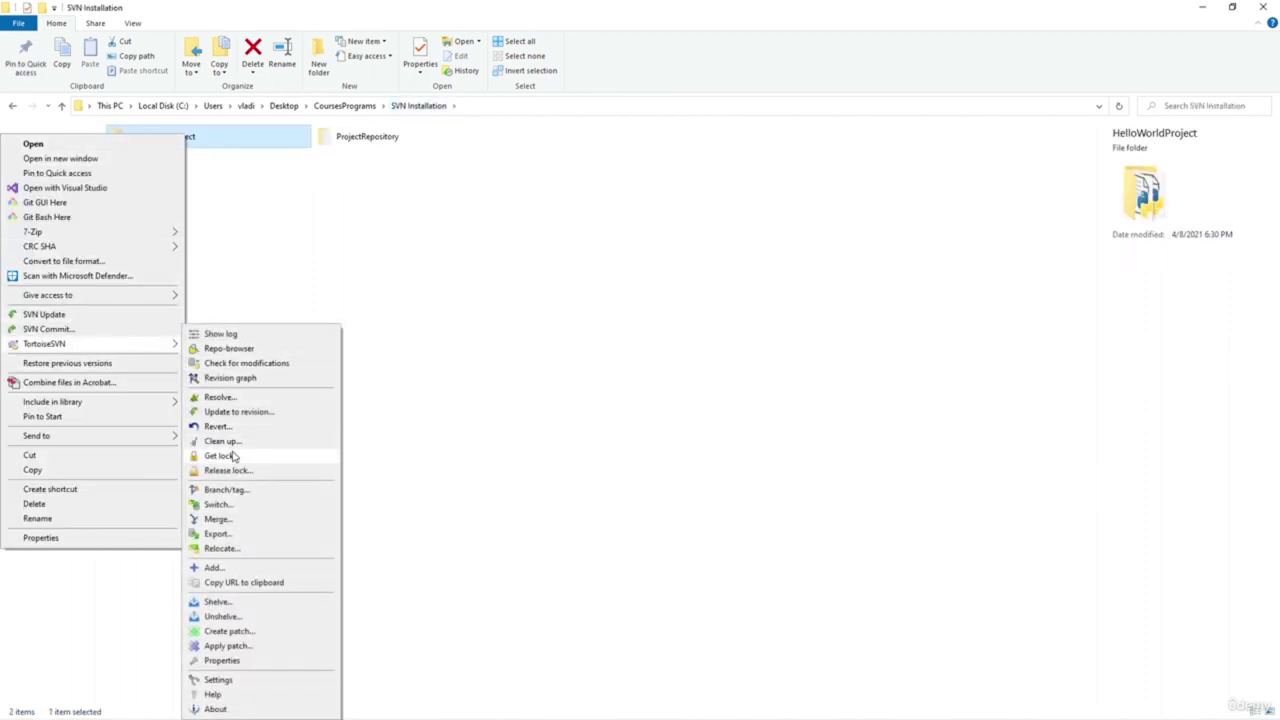
pyautogui.click(220, 504)
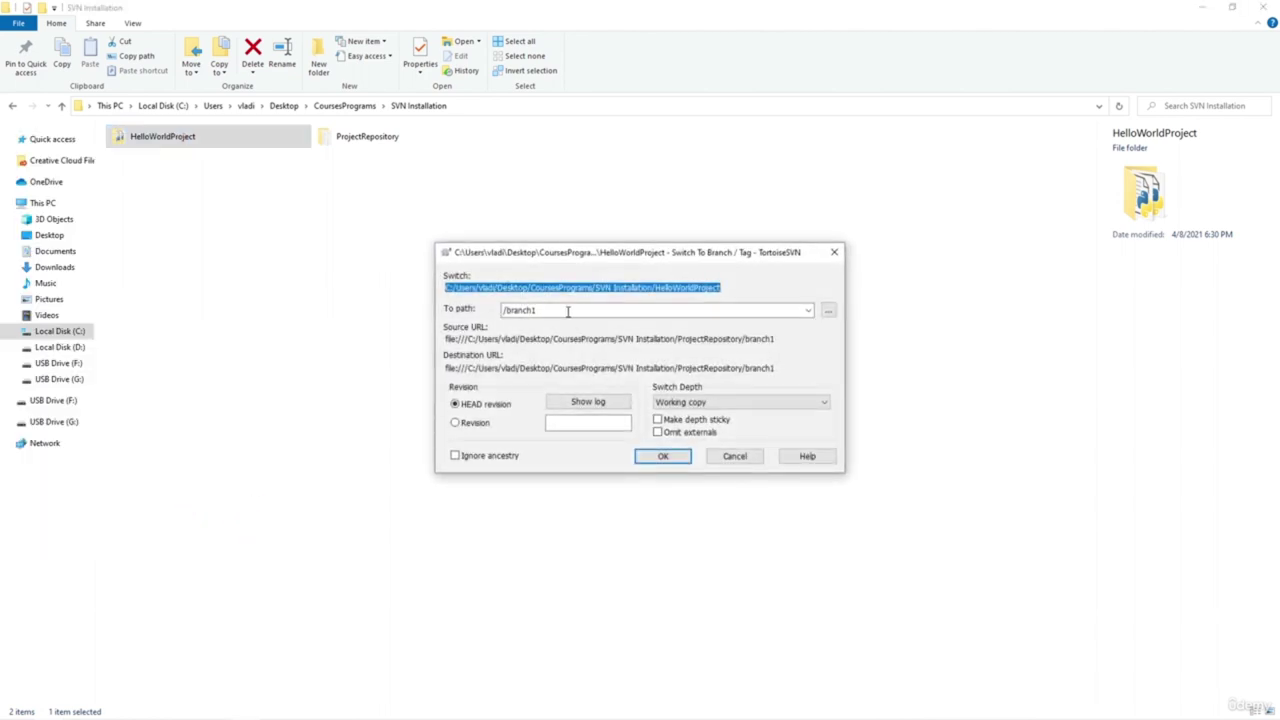
pyautogui.click(568, 312)
pyautogui.click(665, 458)
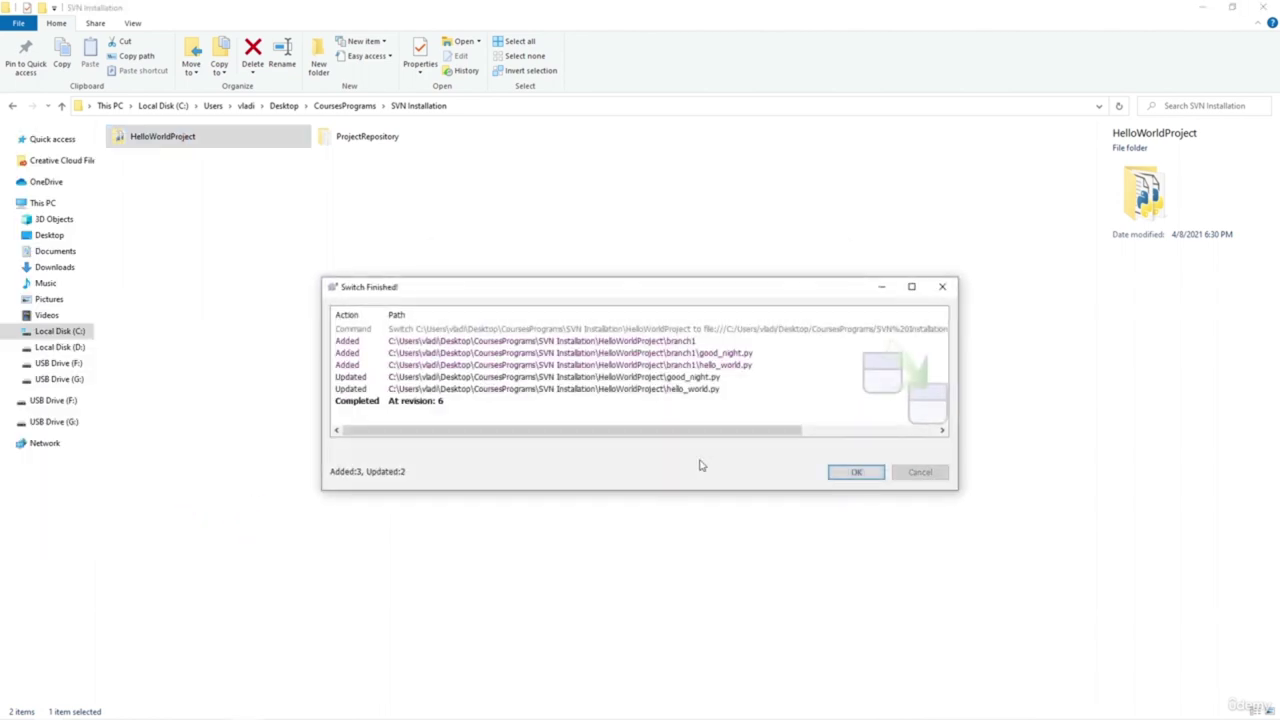
pyautogui.click(870, 476)
# Open HelloWorldProject, check the contents of its branch1 subfolder, and return to the HelloWorldProject folder
pyautogui.doubleClick(212, 138)
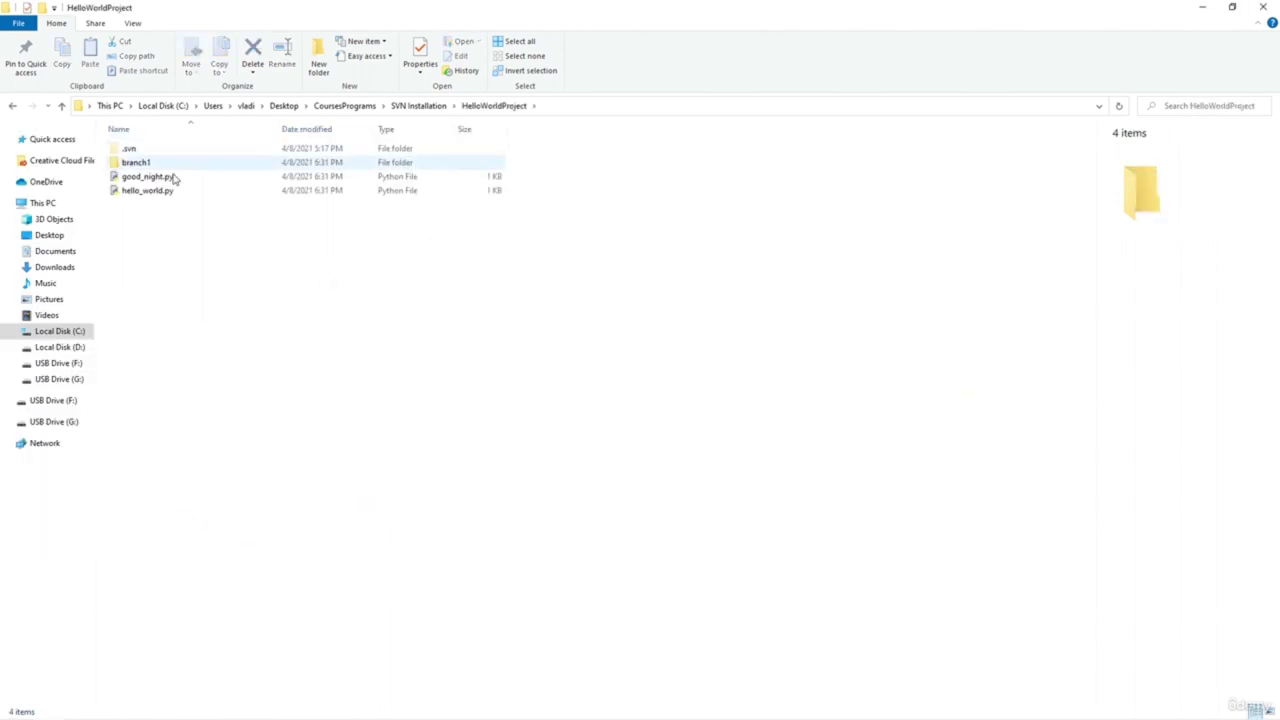
pyautogui.click(139, 166)
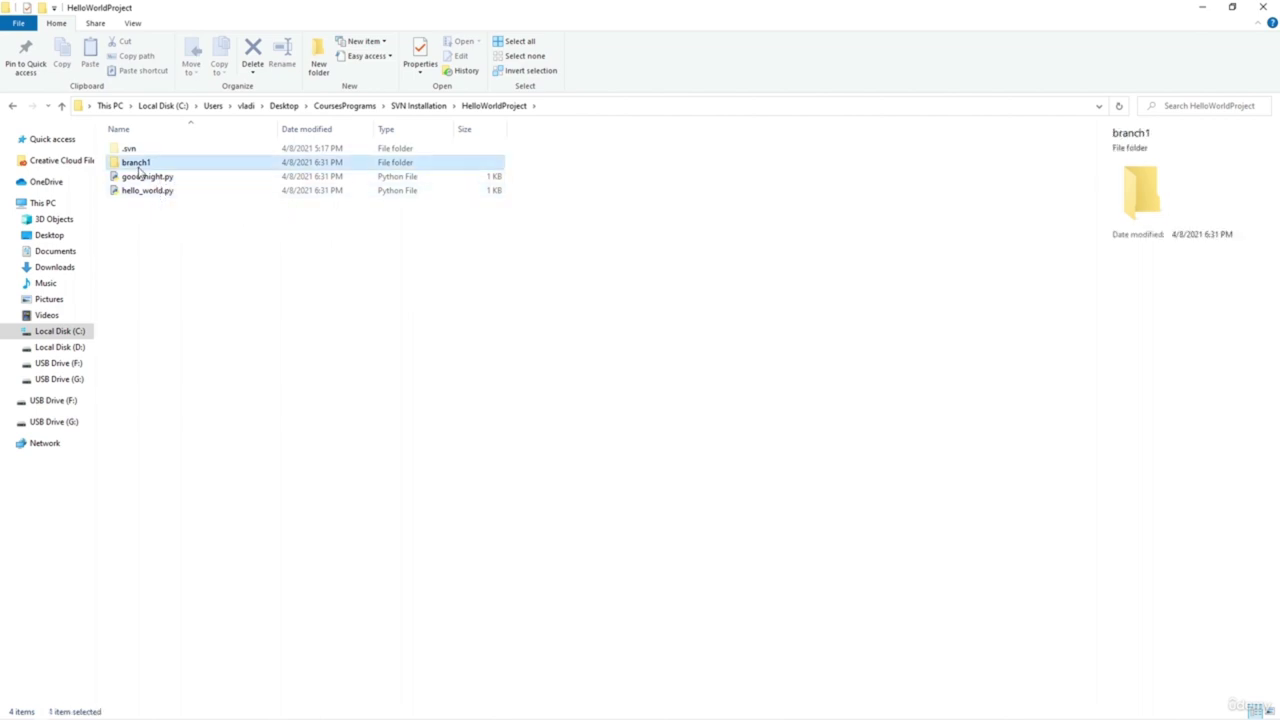
pyautogui.doubleClick(140, 168)
pyautogui.hotkey('alt', 'Left')
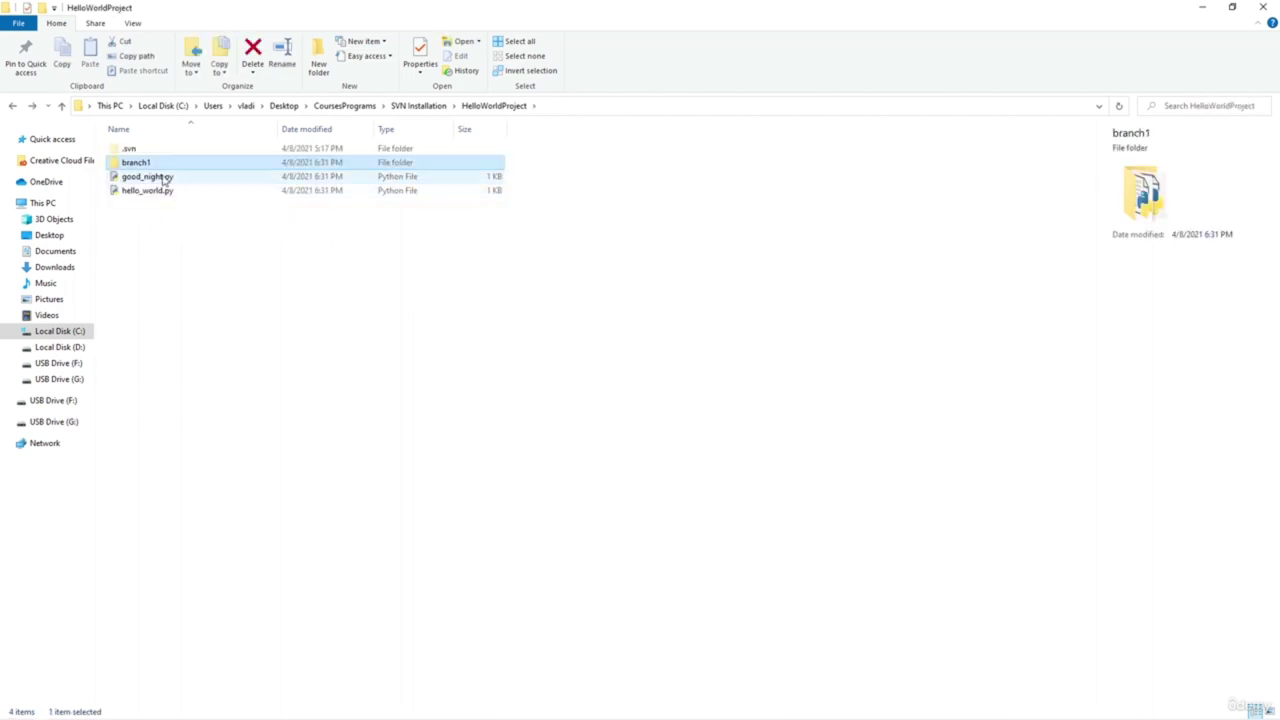
# Create a text document named README.txt in the HelloWorldProject folder and open it in Notepad
pyautogui.click(172, 225)
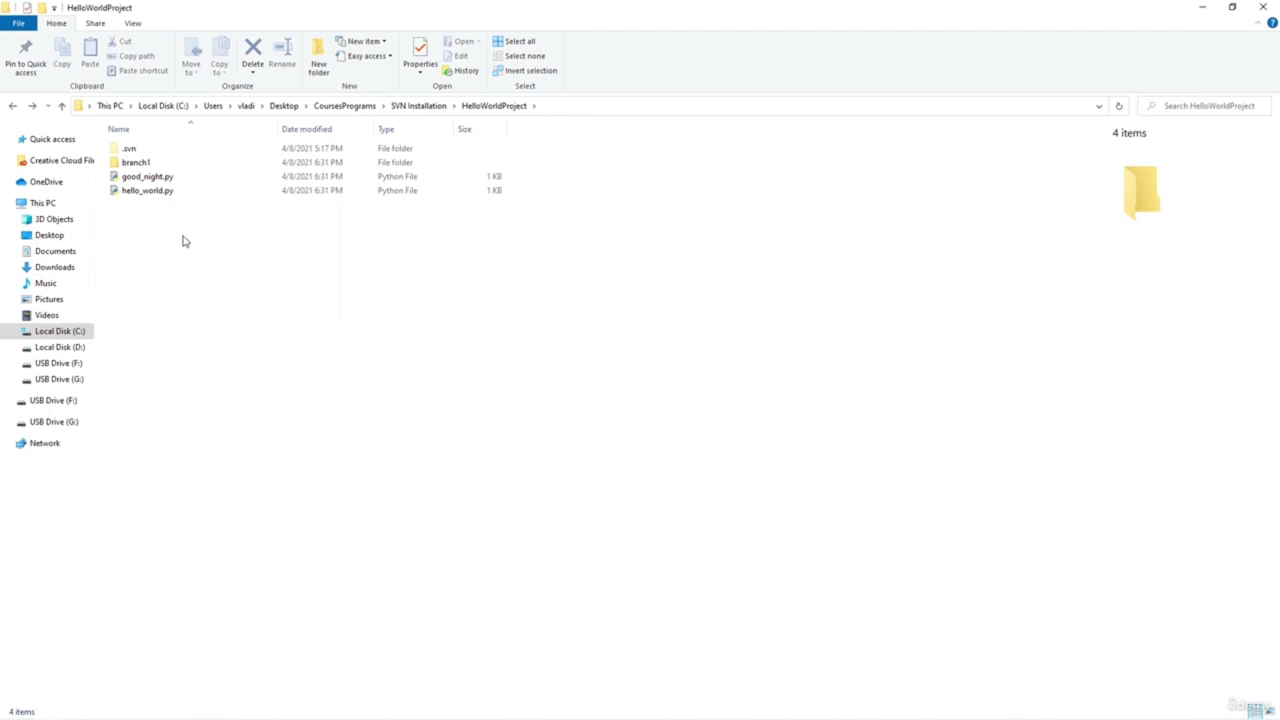
pyautogui.rightClick(184, 230)
pyautogui.moveTo(123, 477)
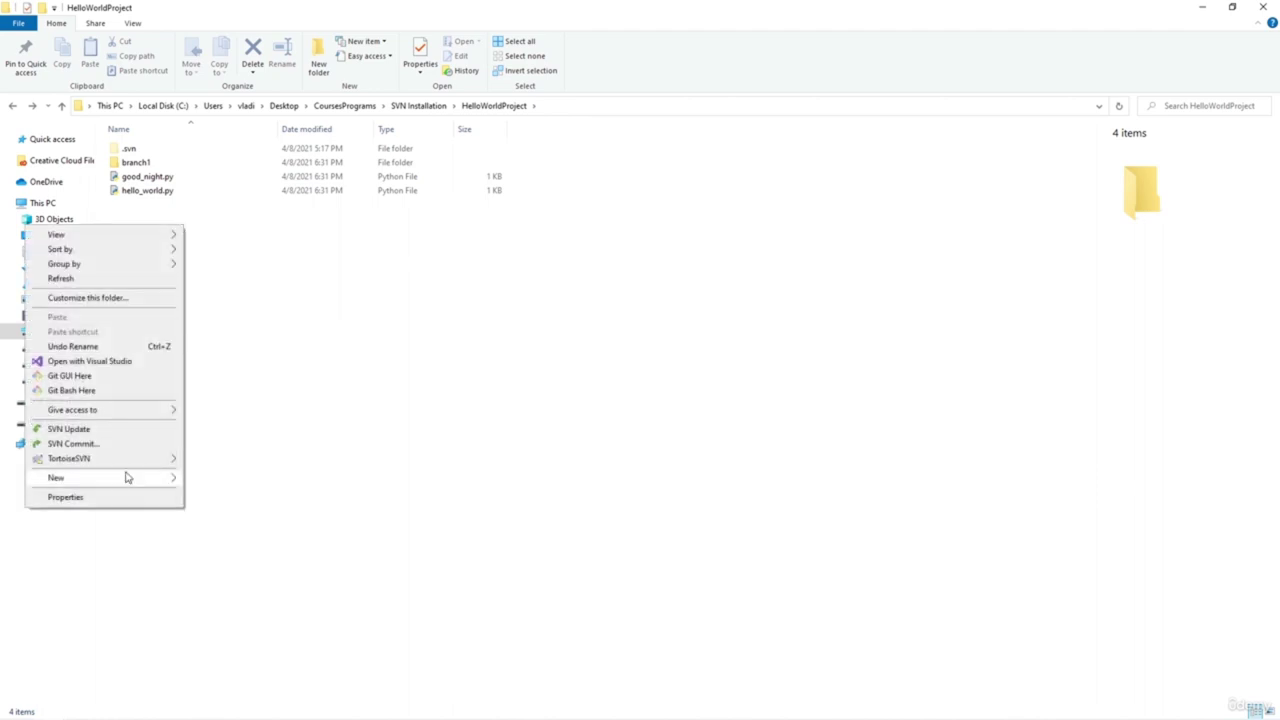
pyautogui.click(240, 601)
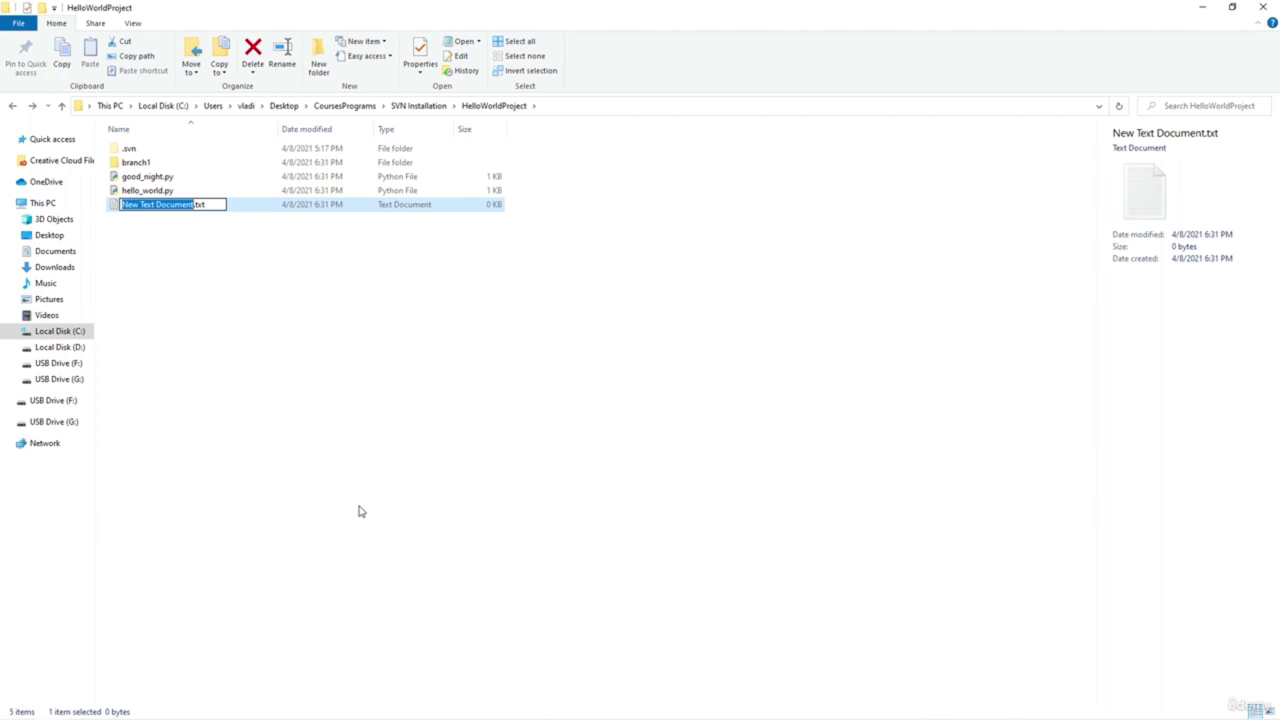
pyautogui.write('README')
pyautogui.press('Return')
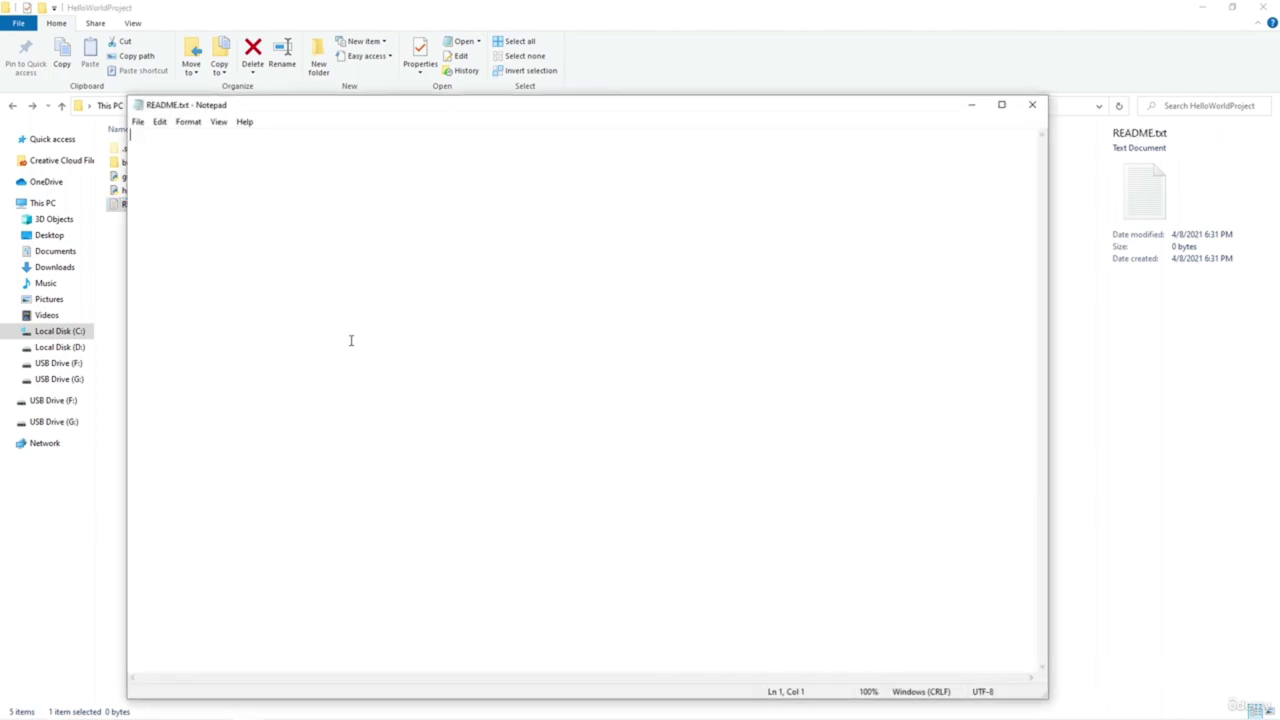
# Write a message starting with "Hey! I'm from the main branch." in README.txt, save the file, and close Notepad
pyautogui.write("Hey! I'm from the main branch.")
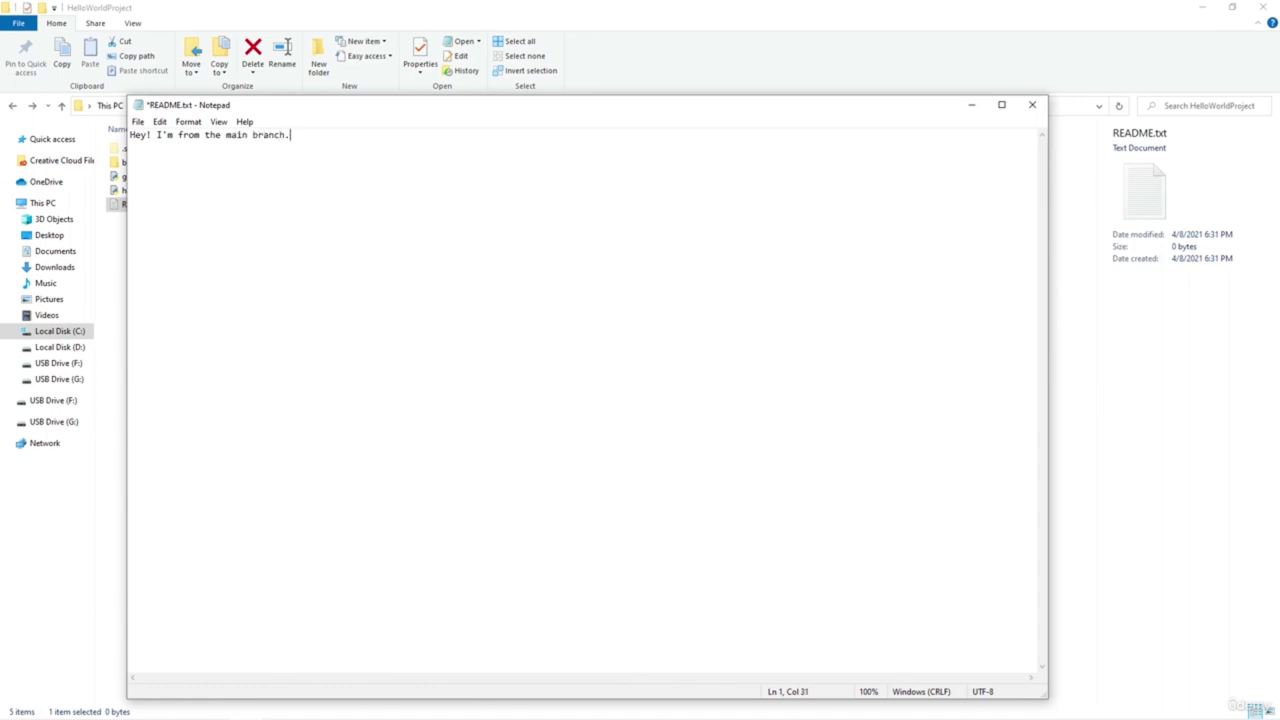
pyautogui.press('BackSpace')
pyautogui.press('BackSpace')
pyautogui.write('you')
pyautogui.hotkey('ctrl', 's')
pyautogui.hotkey('alt', 'F4')
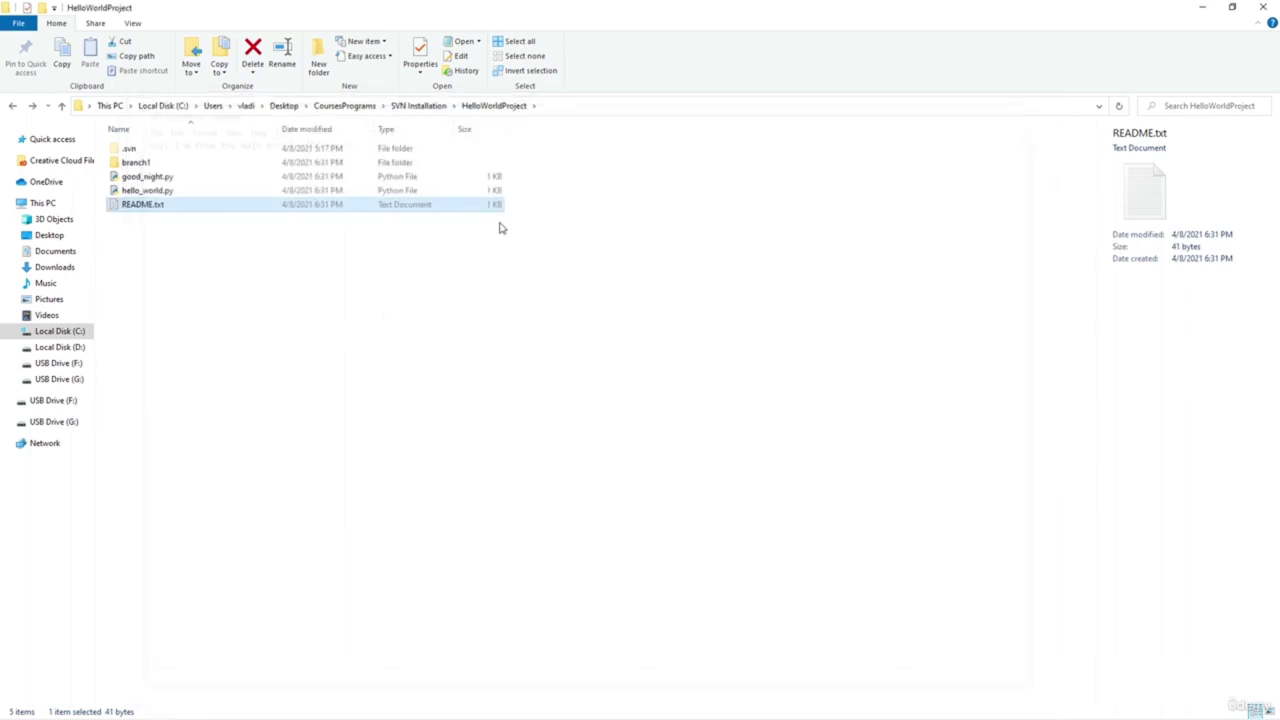
pyautogui.click(186, 258)
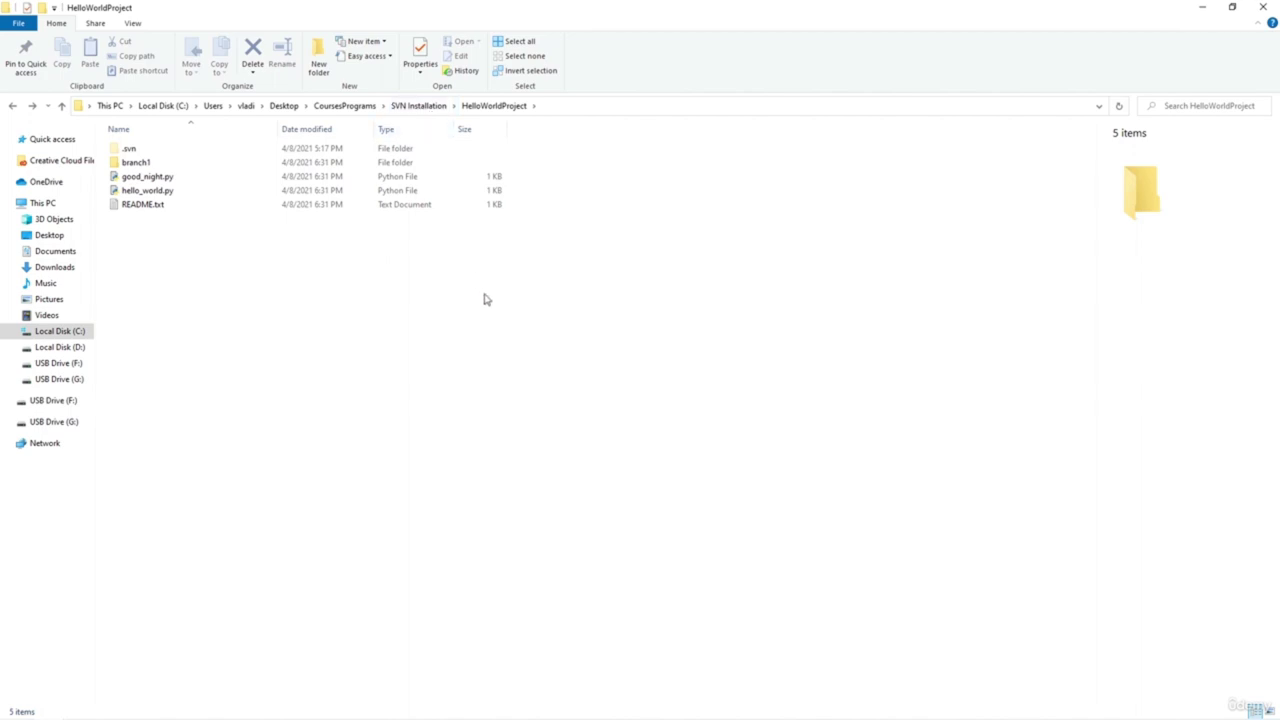
# Review the files in HelloWorldProject and return to the SVN Installation folder
pyautogui.moveTo(208, 256); pyautogui.dragTo(156, 182)
pyautogui.click(189, 251)
pyautogui.click(408, 108)
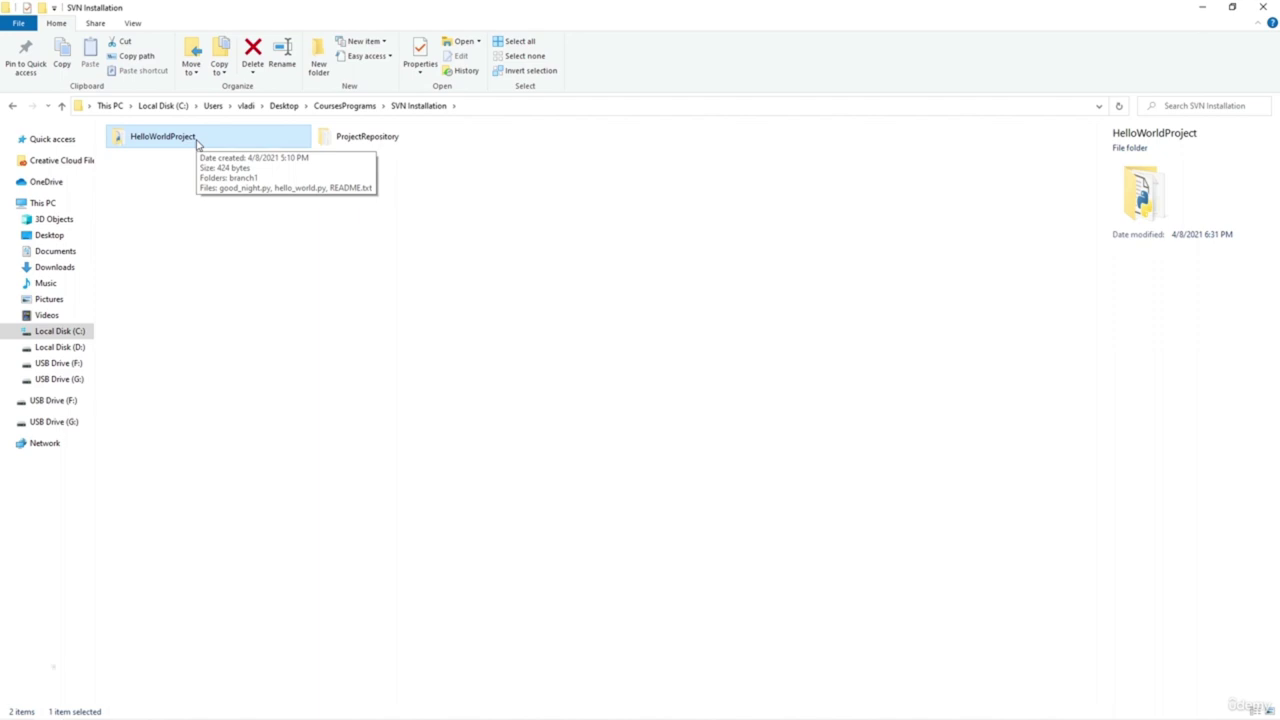
pyautogui.rightClick(197, 143)
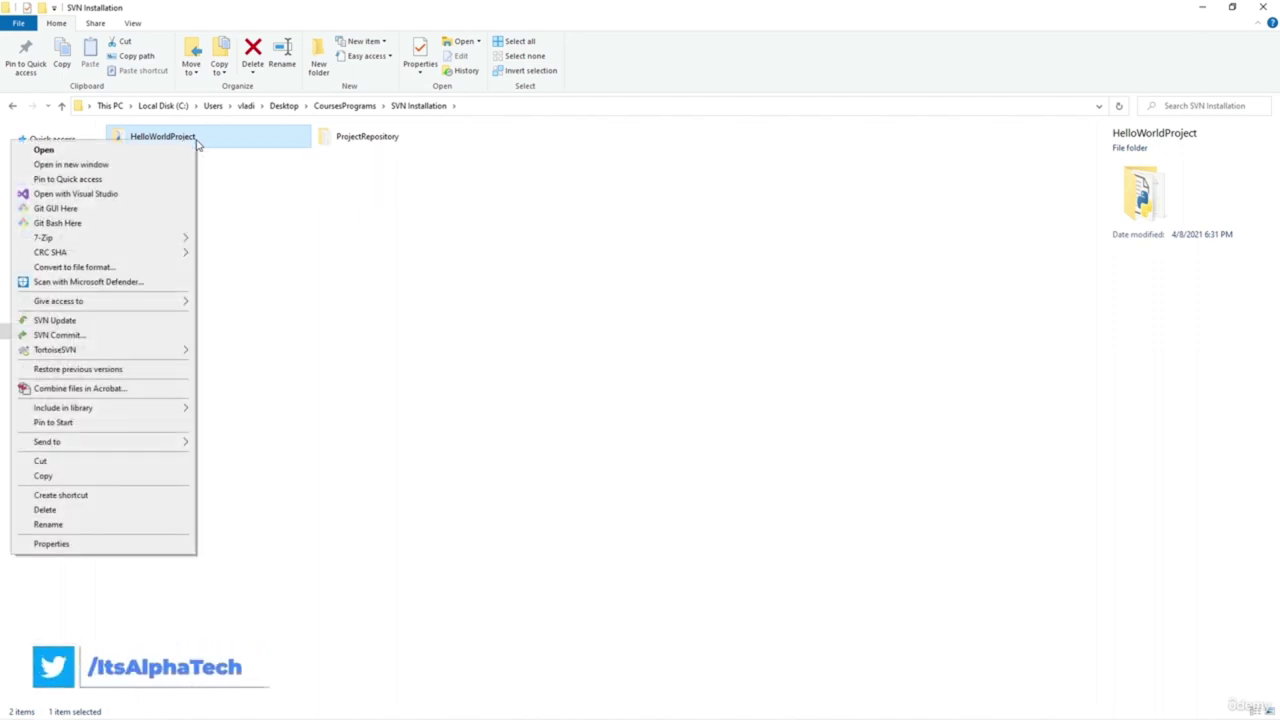
pyautogui.moveTo(155, 352)
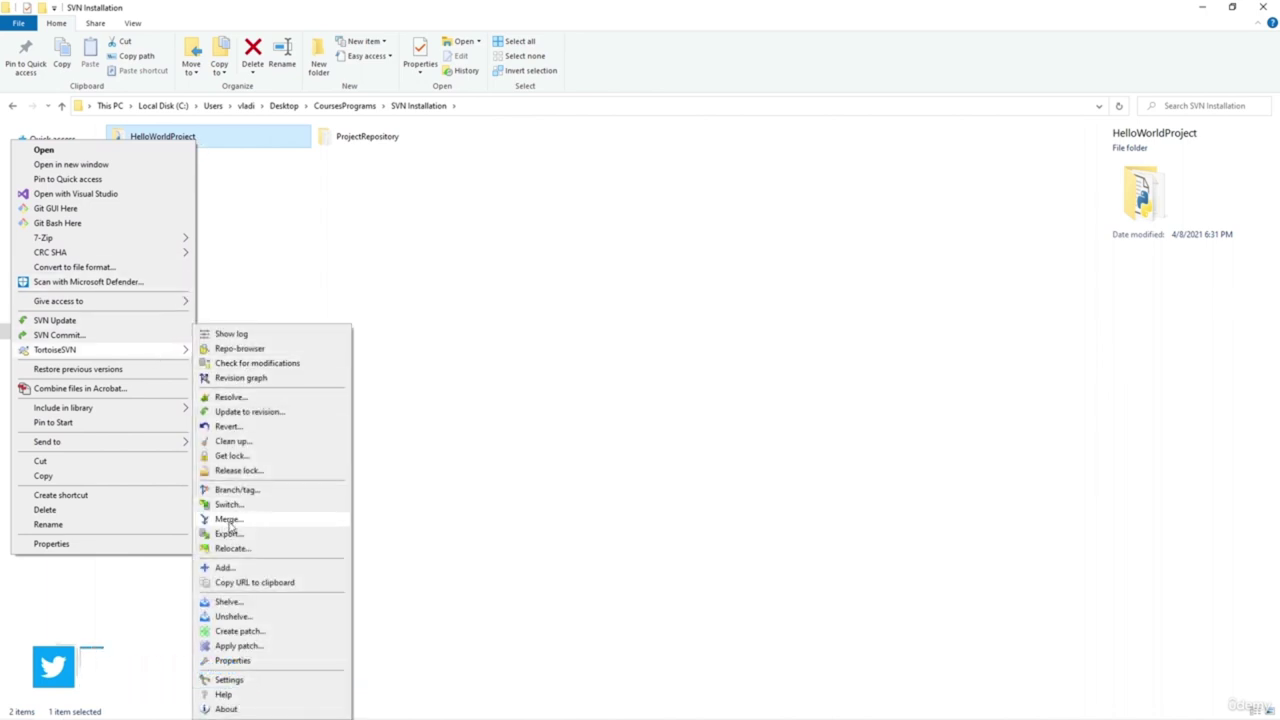
pyautogui.click(343, 190)
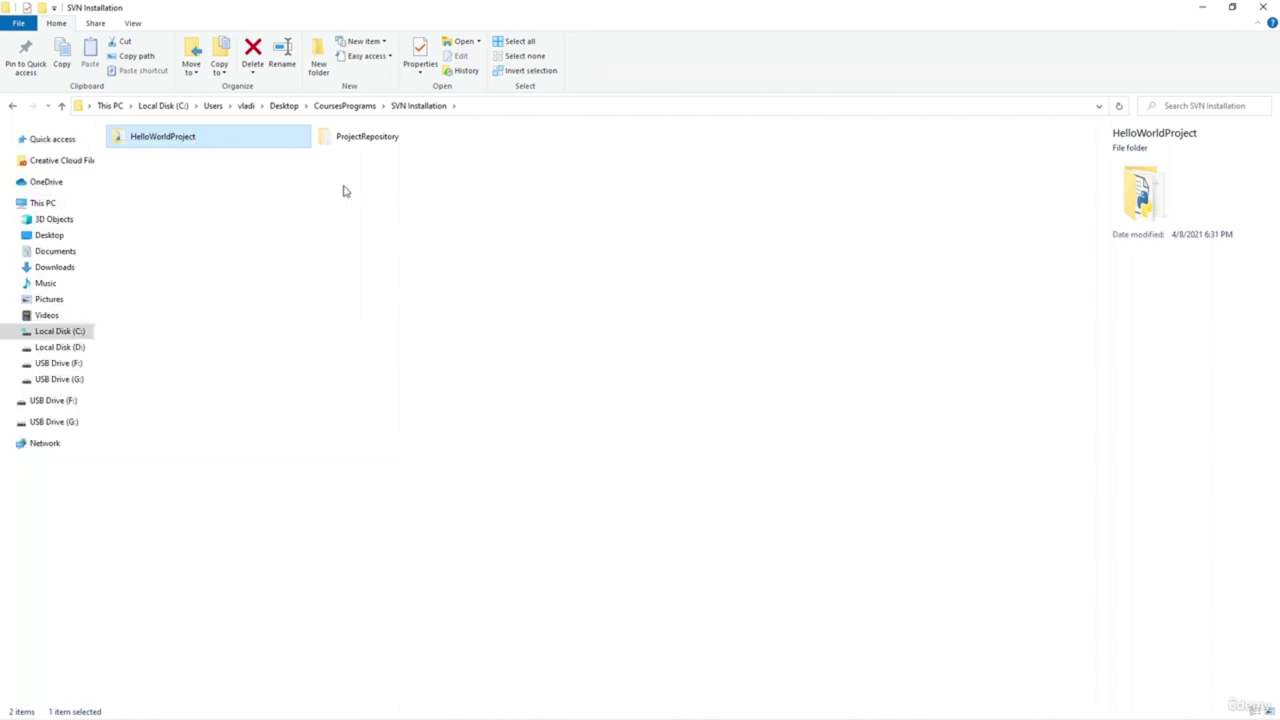
# Start a TortoiseSVN merge on HelloWorldProject using the "Merge two different trees" type
pyautogui.rightClick(194, 141)
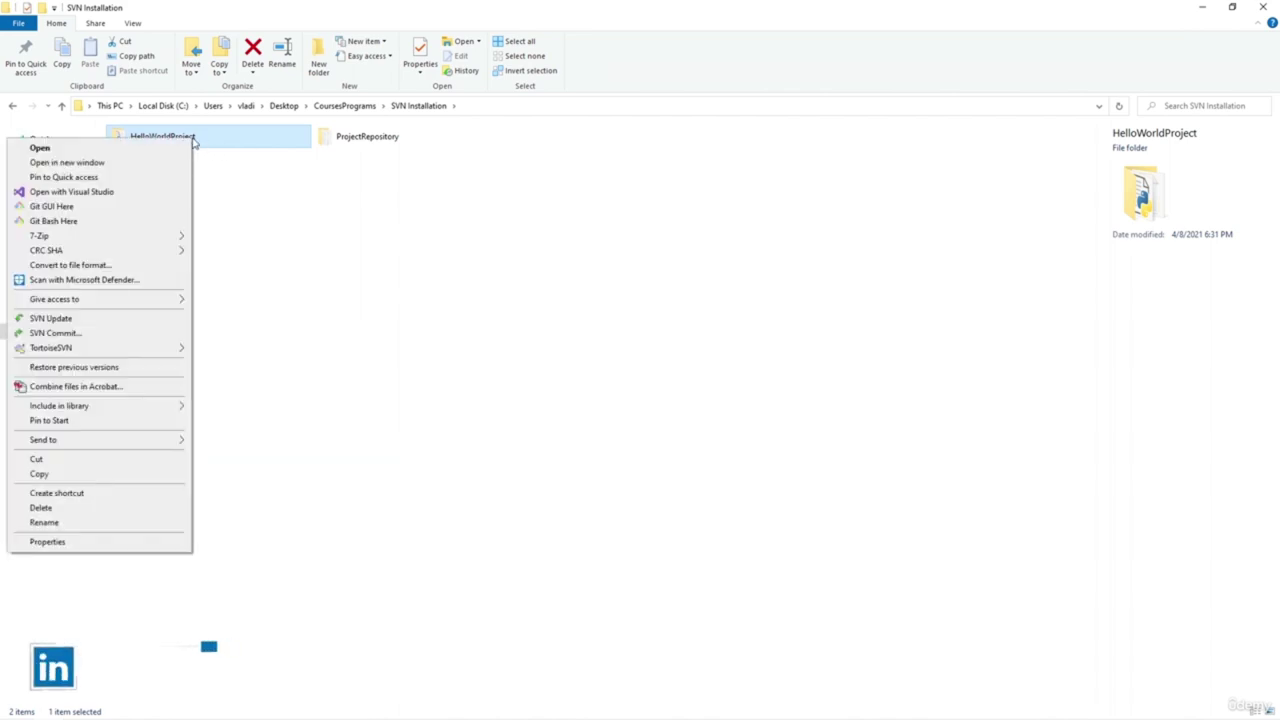
pyautogui.moveTo(140, 350)
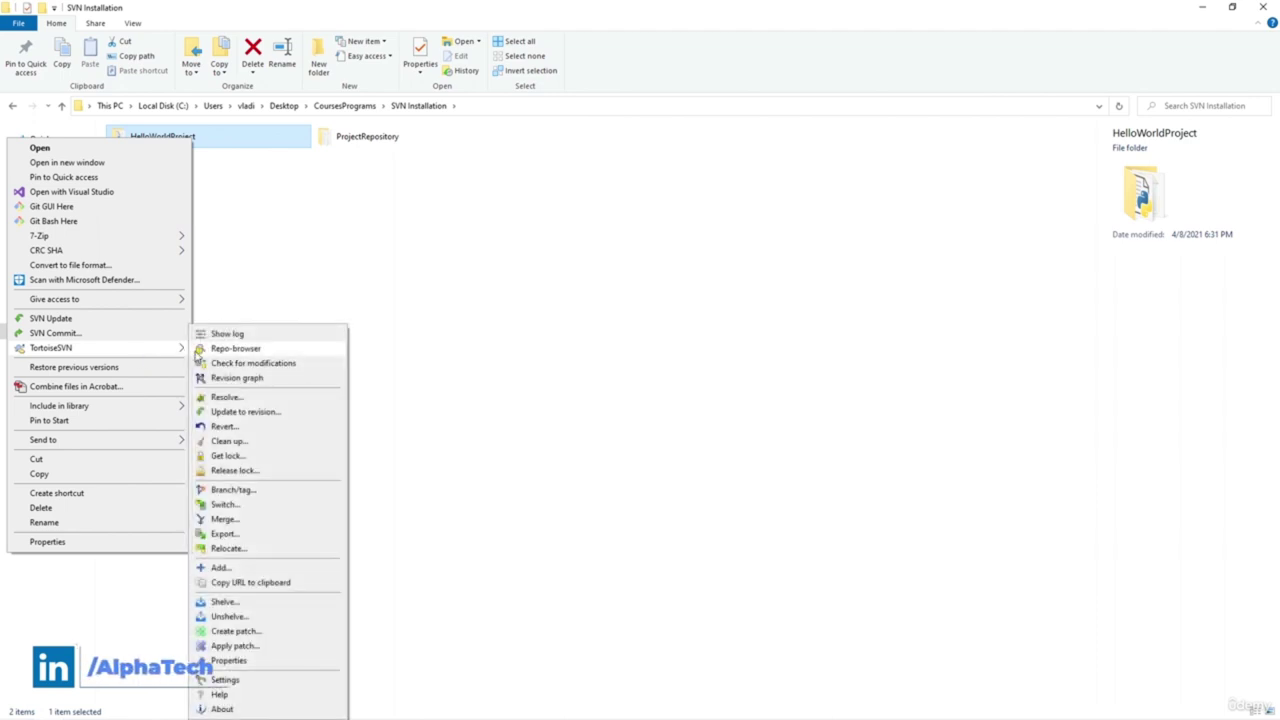
pyautogui.click(240, 519)
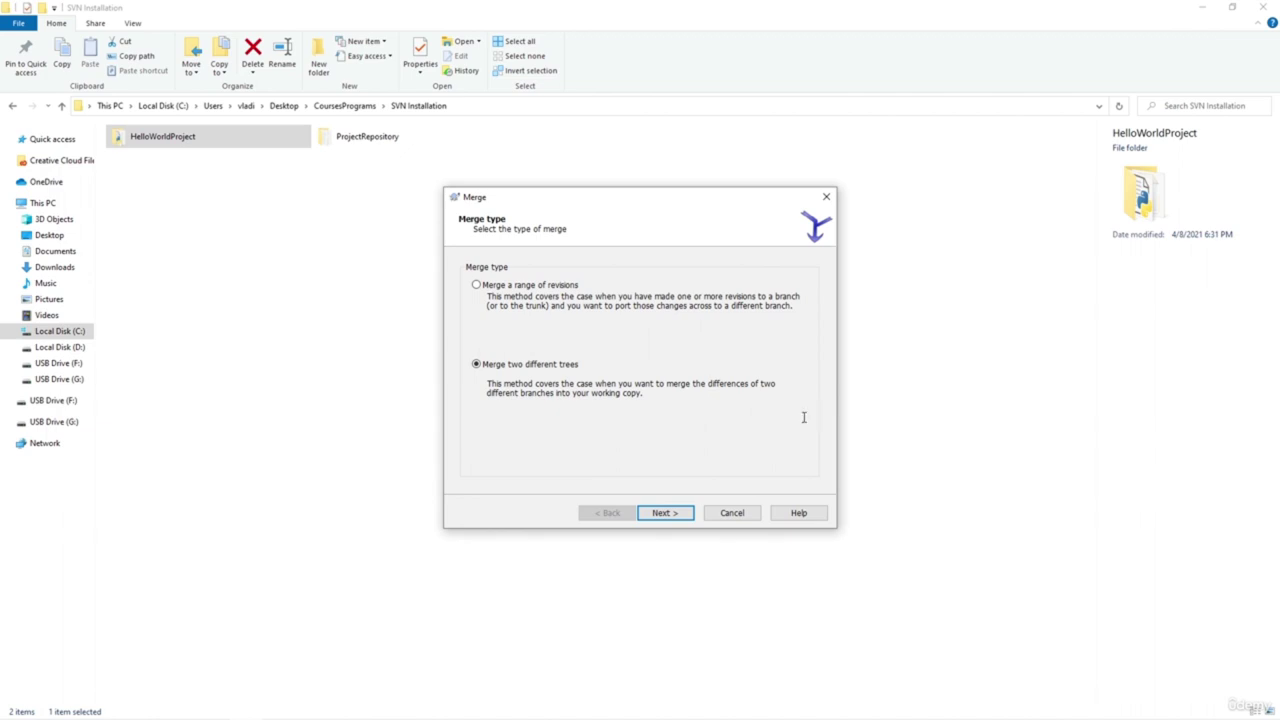
pyautogui.click(680, 515)
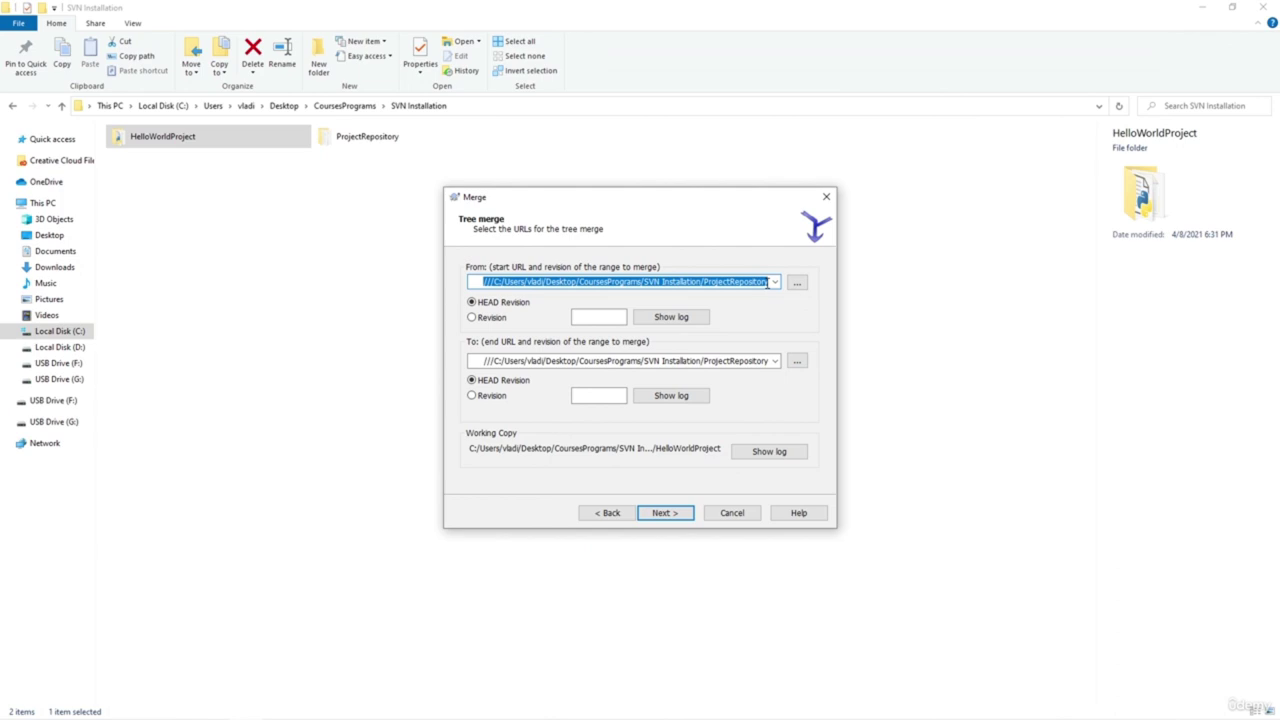
# Set the merge's end URL to ProjectRepository/branch1, run the merge with the default options, and dismiss the finished report
pyautogui.click(760, 282)
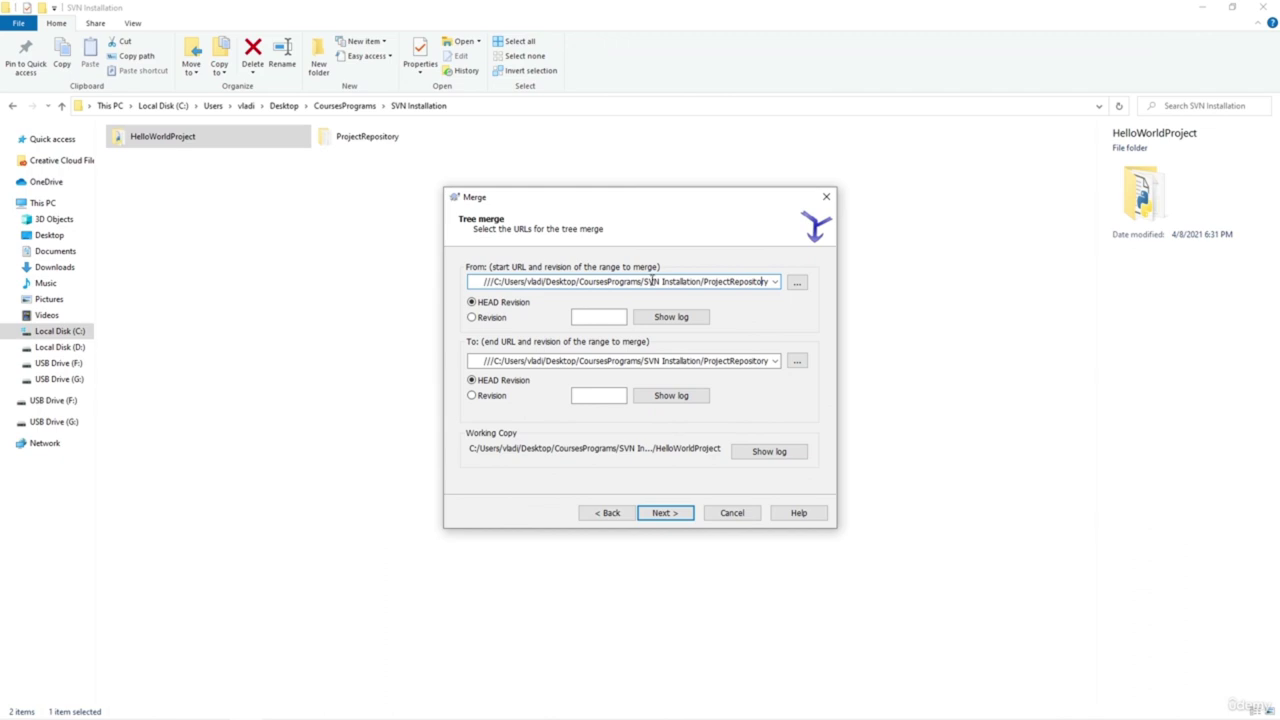
pyautogui.click(745, 362)
pyautogui.click(751, 362)
pyautogui.write('/branch1')
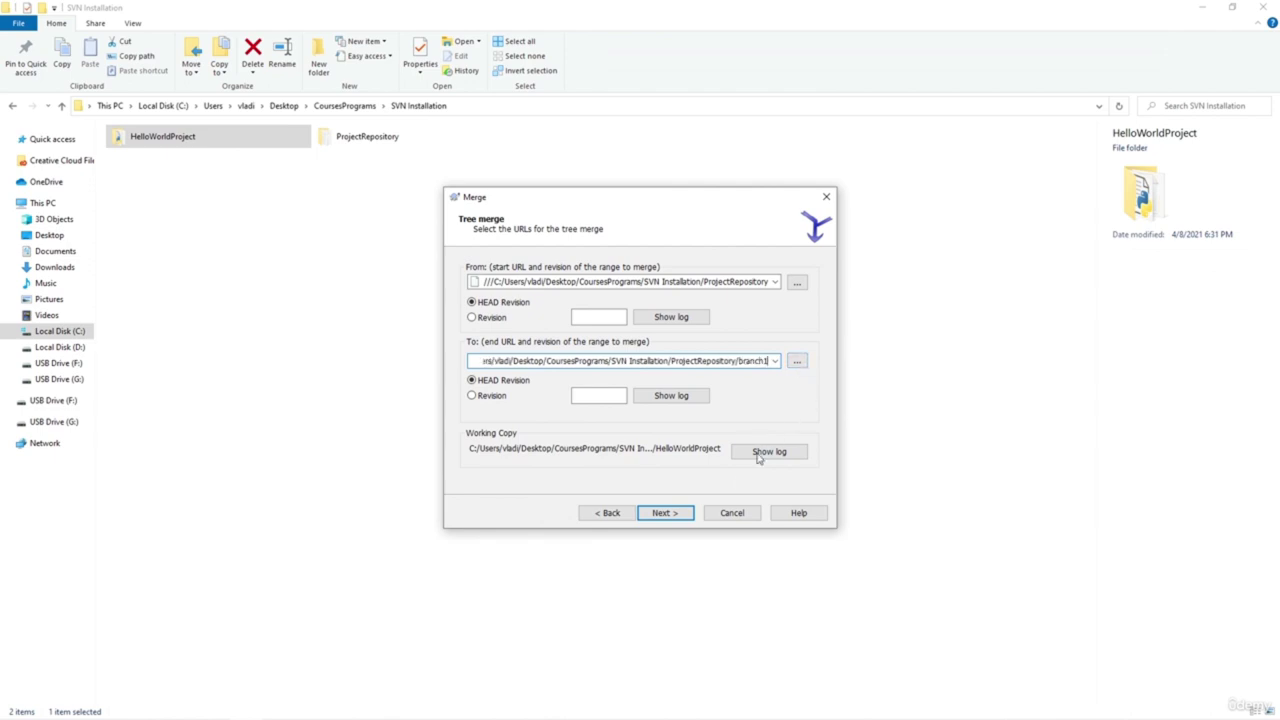
pyautogui.click(684, 518)
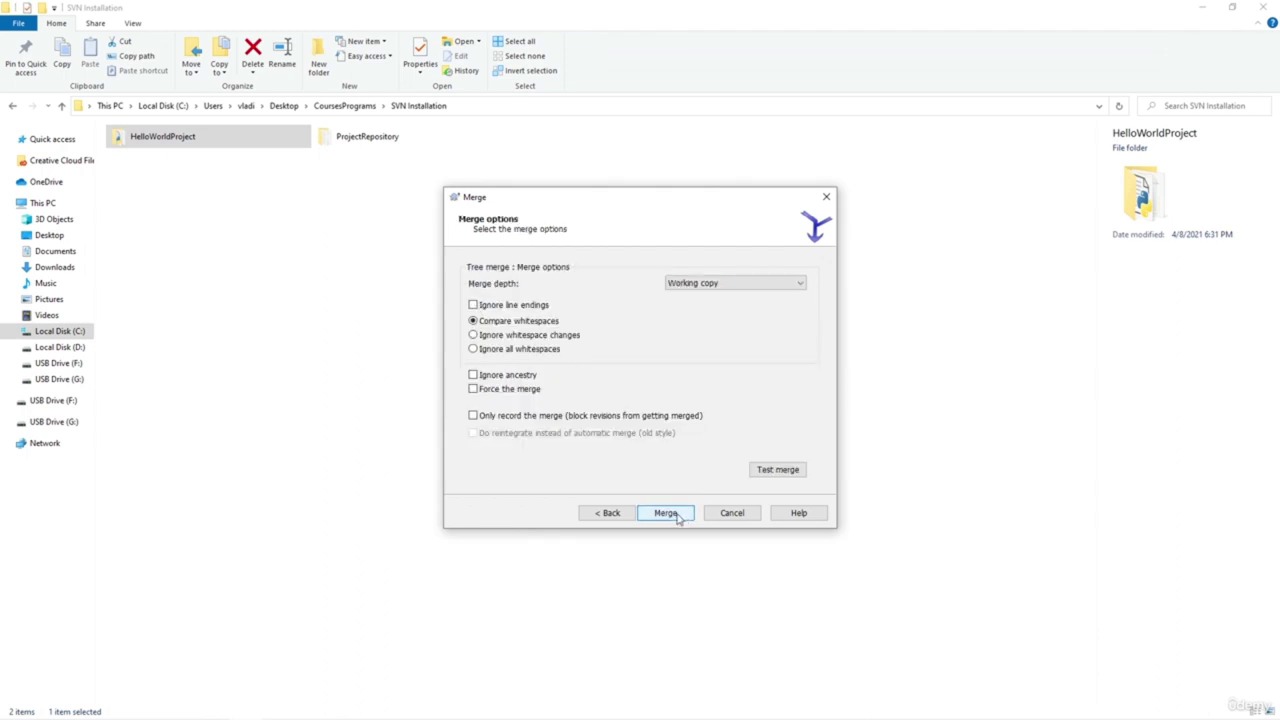
pyautogui.click(677, 518)
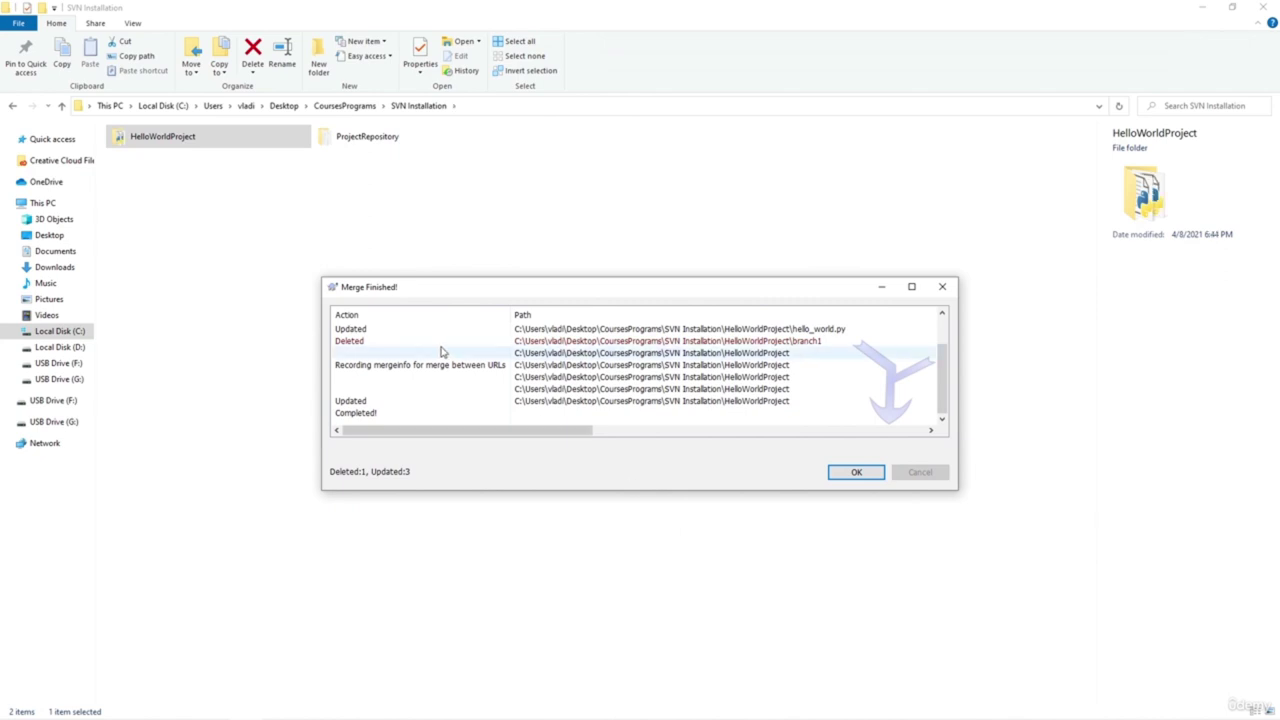
pyautogui.click(844, 473)
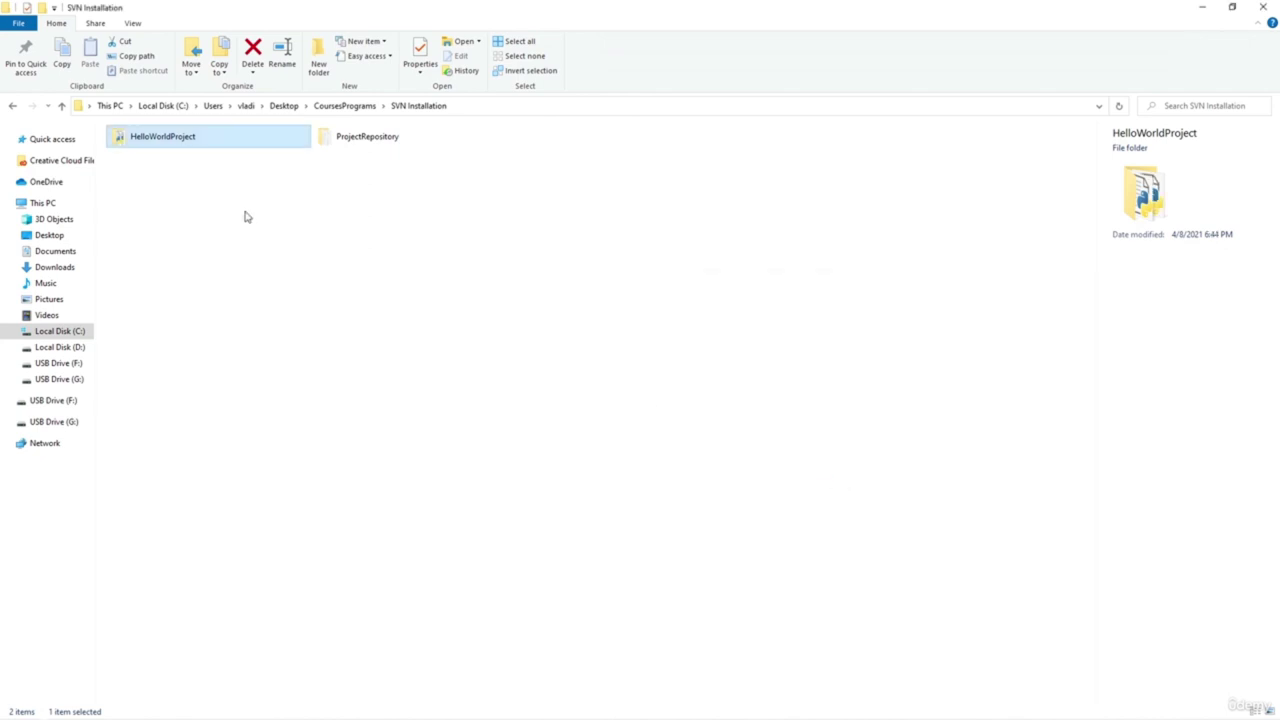
# Check the merged files in HelloWorldProject and its list of pending SVN commit changes, closing the commit dialog without committing
pyautogui.doubleClick(206, 146)
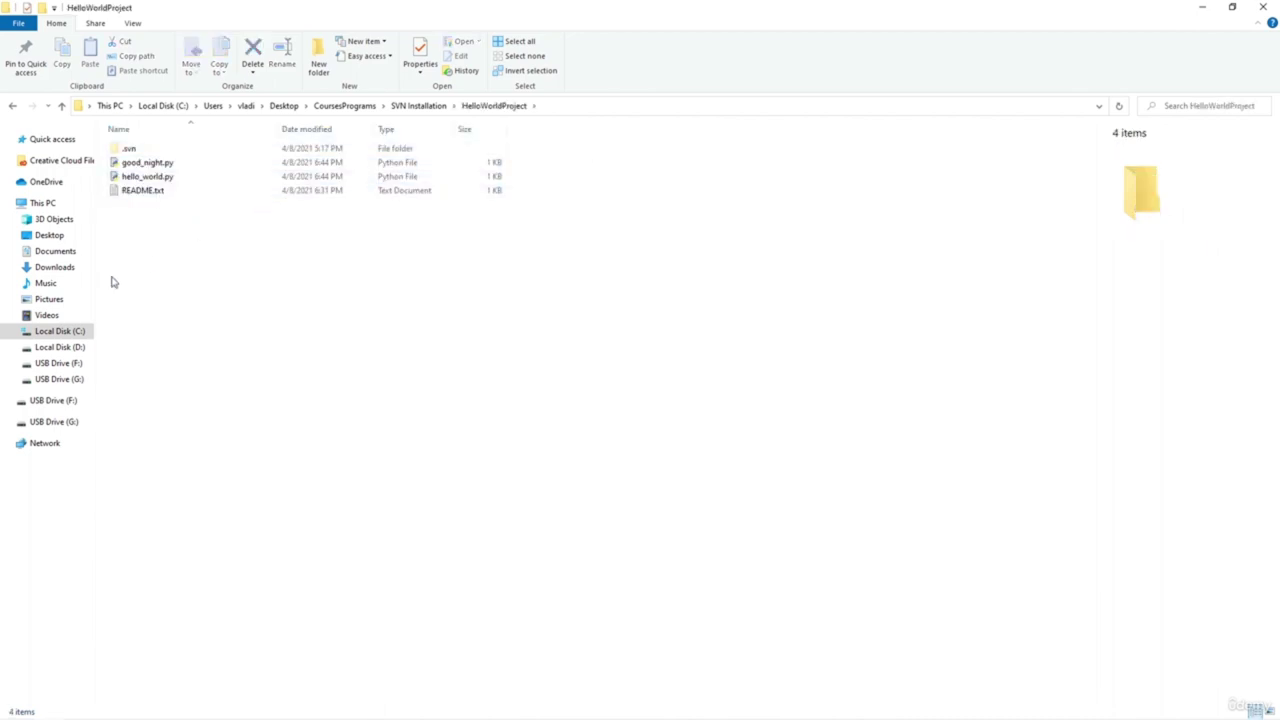
pyautogui.click(420, 105)
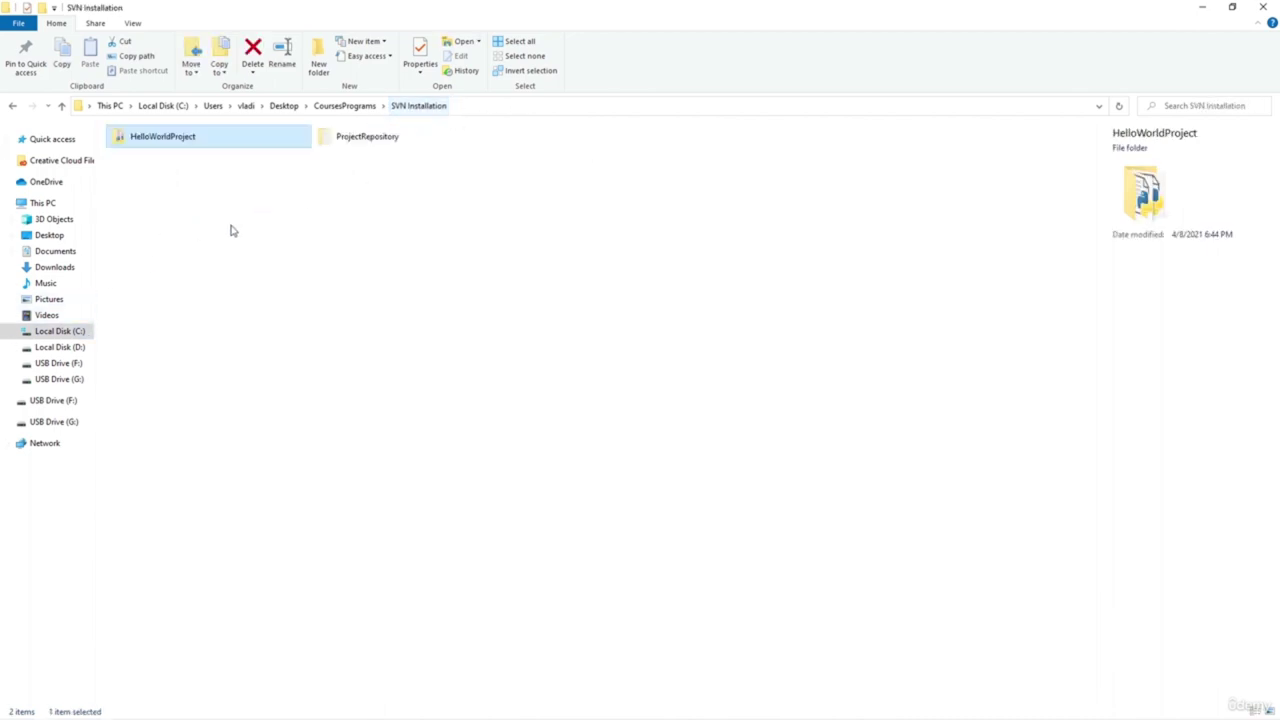
pyautogui.rightClick(204, 145)
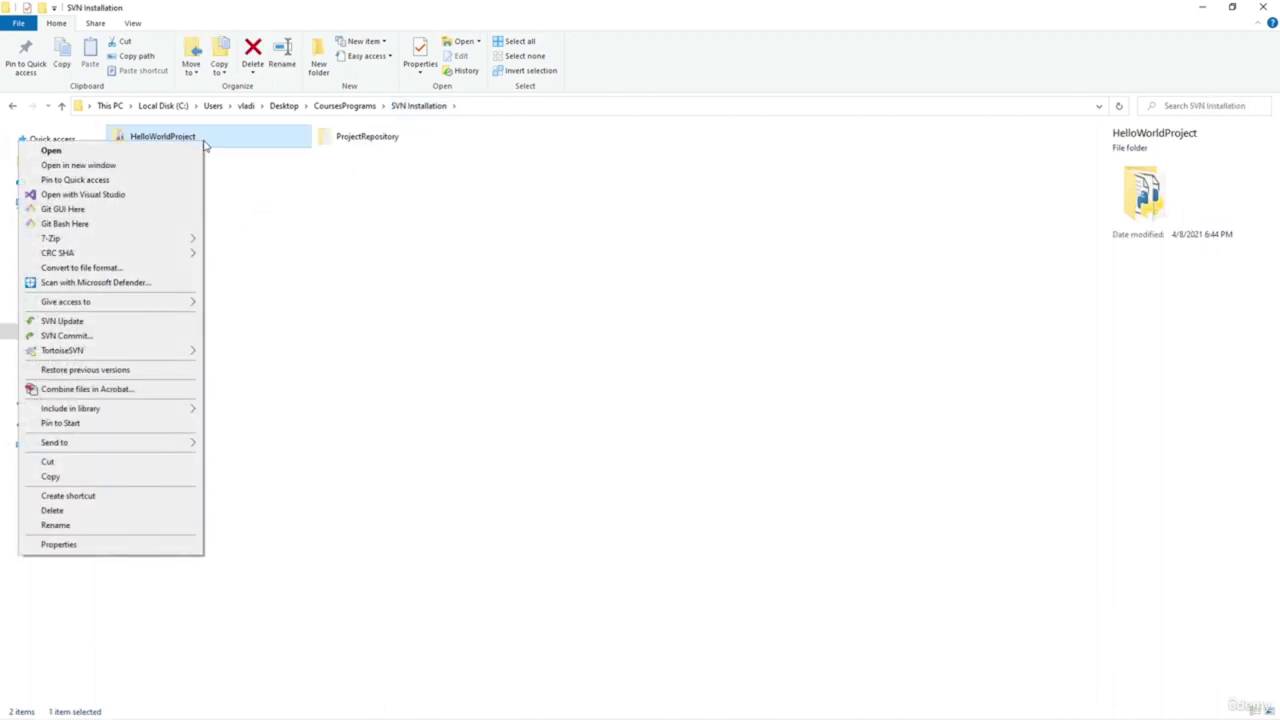
pyautogui.click(160, 336)
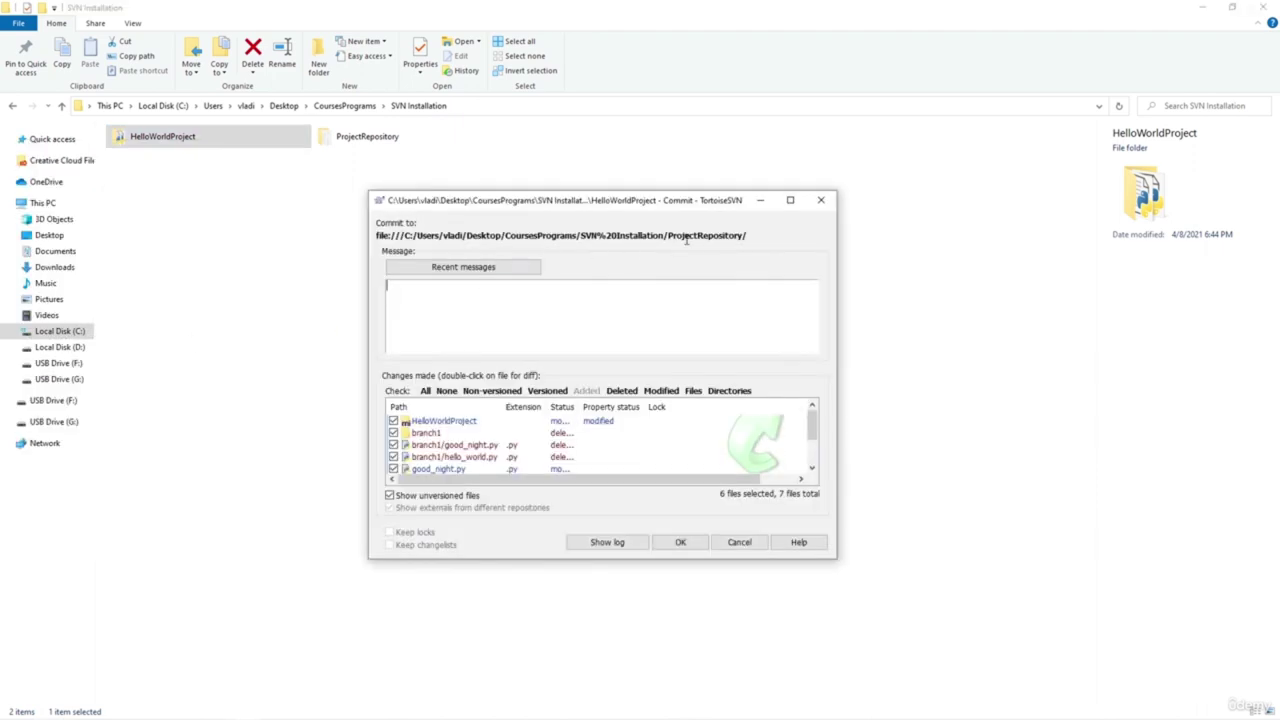
pyautogui.click(825, 201)
# Review the contents of good_night.py and hello_world.py in Notepad++ and README.txt in Notepad, all inside HelloWorldProject, closing each file
pyautogui.doubleClick(194, 137)
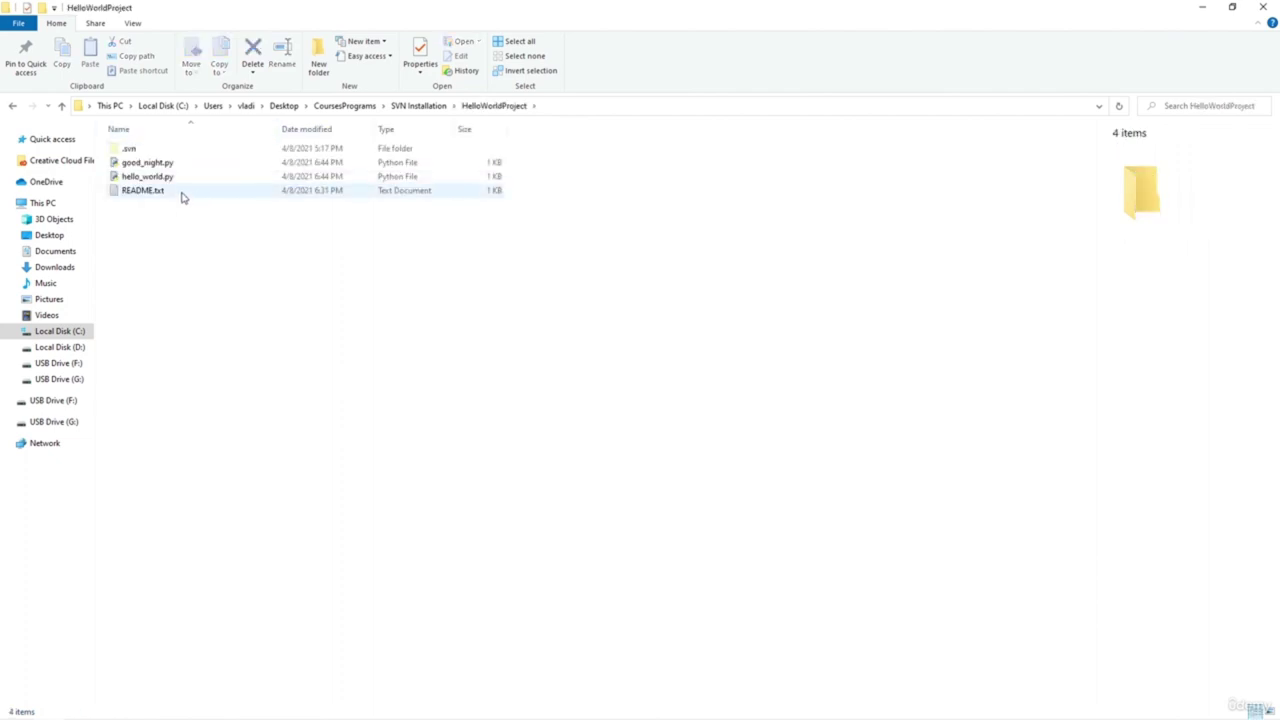
pyautogui.rightClick(183, 164)
pyautogui.click(140, 264)
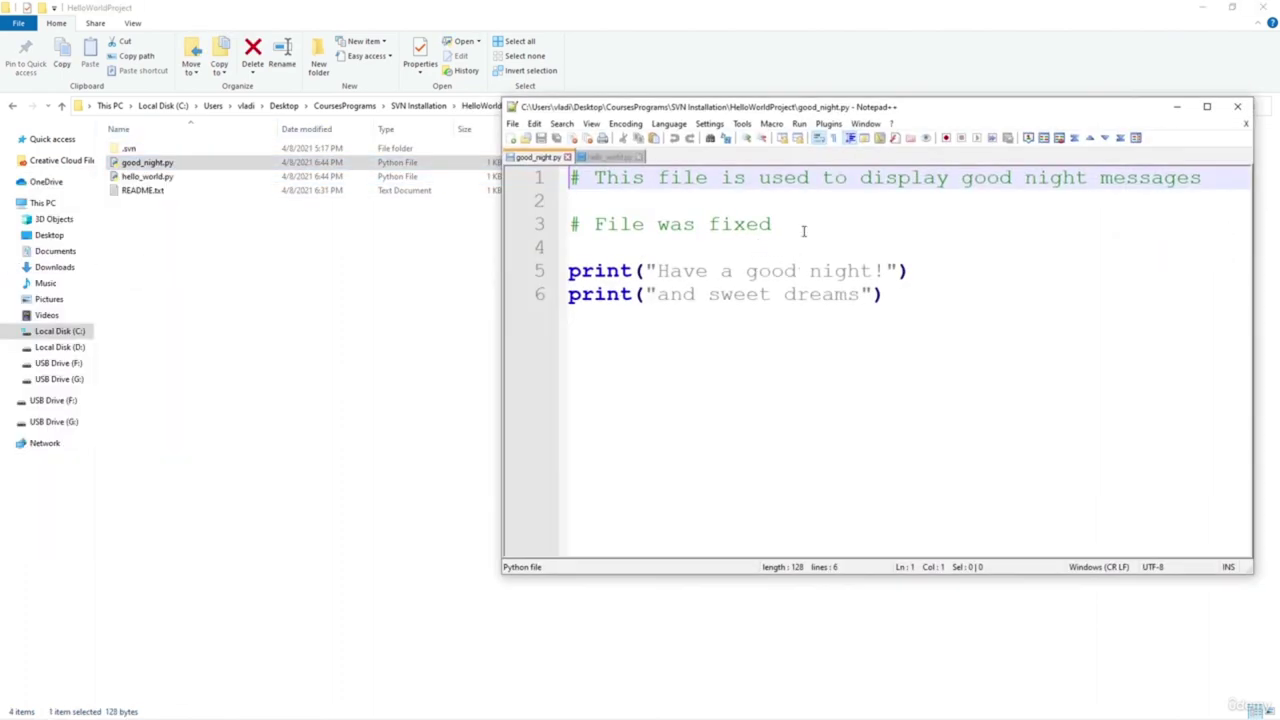
pyautogui.click(1237, 106)
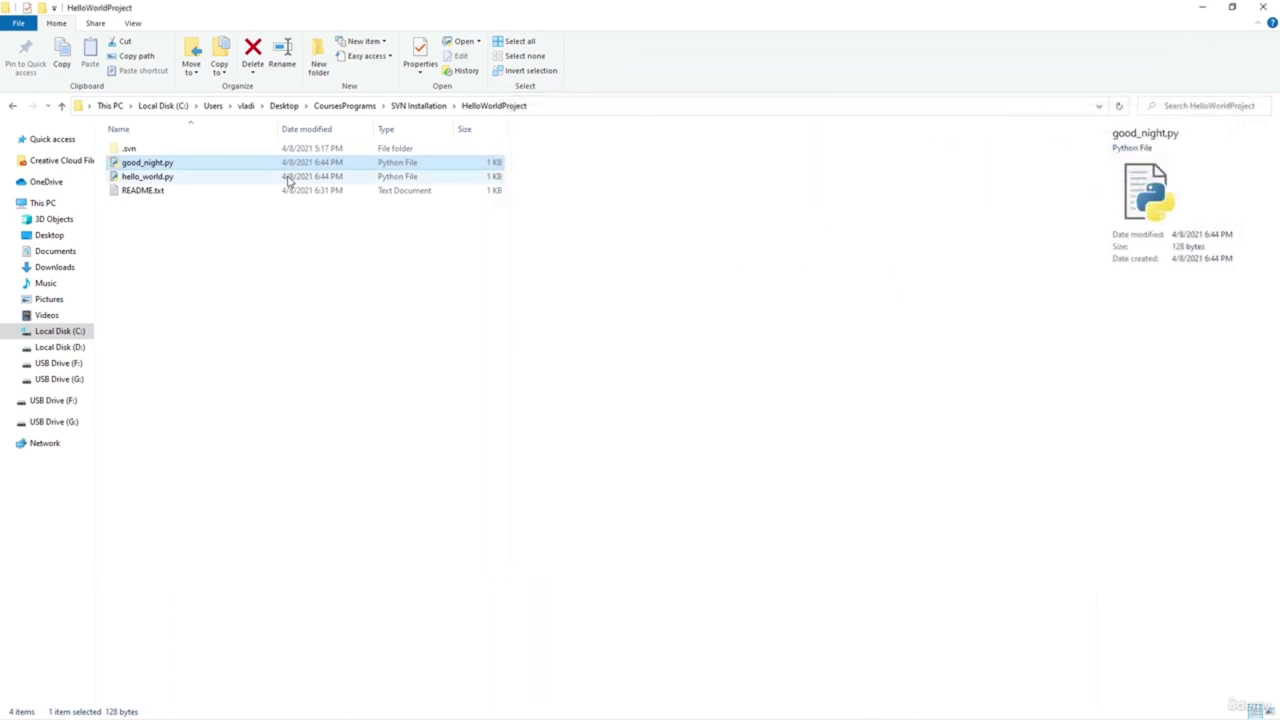
pyautogui.rightClick(116, 177)
pyautogui.click(192, 274)
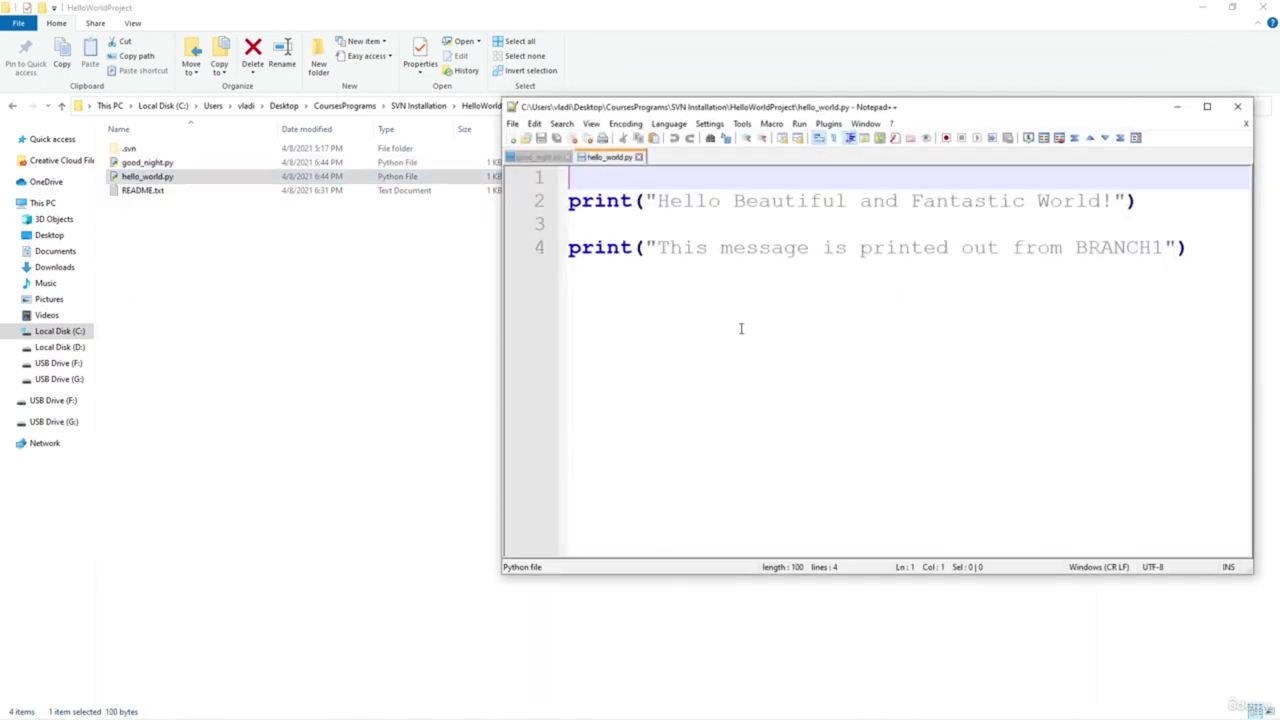
pyautogui.click(1237, 106)
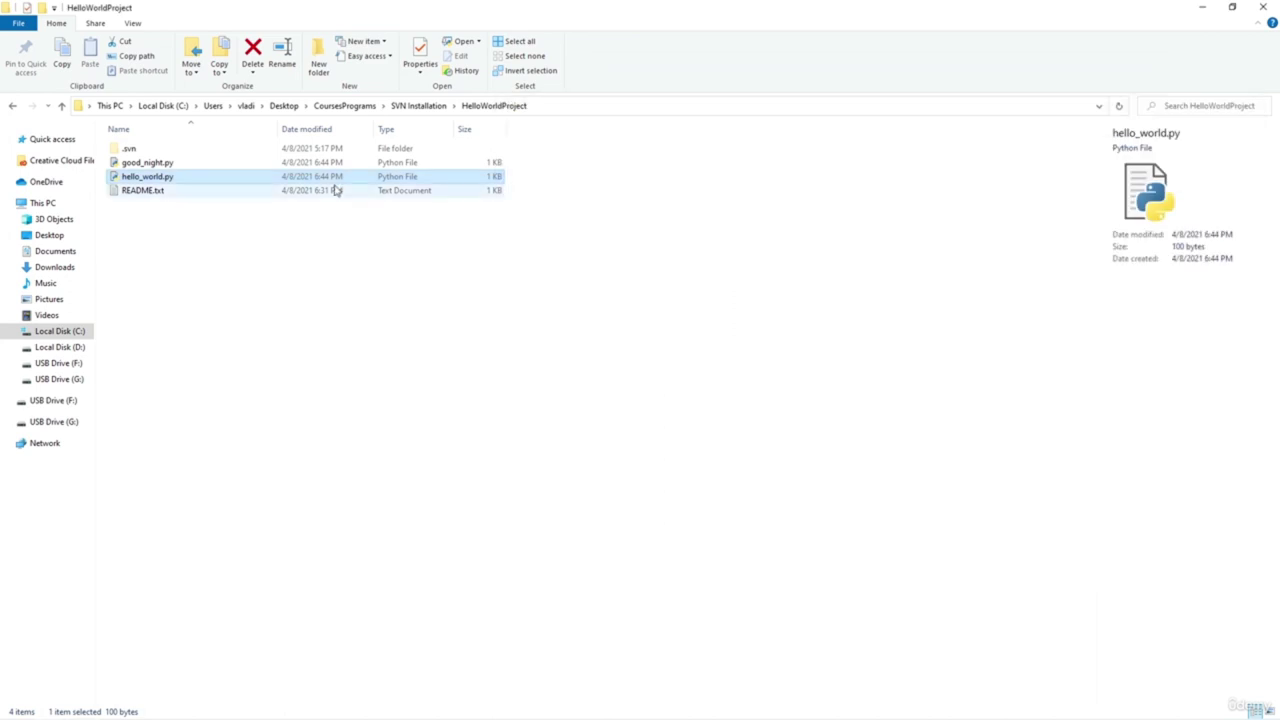
pyautogui.doubleClick(260, 191)
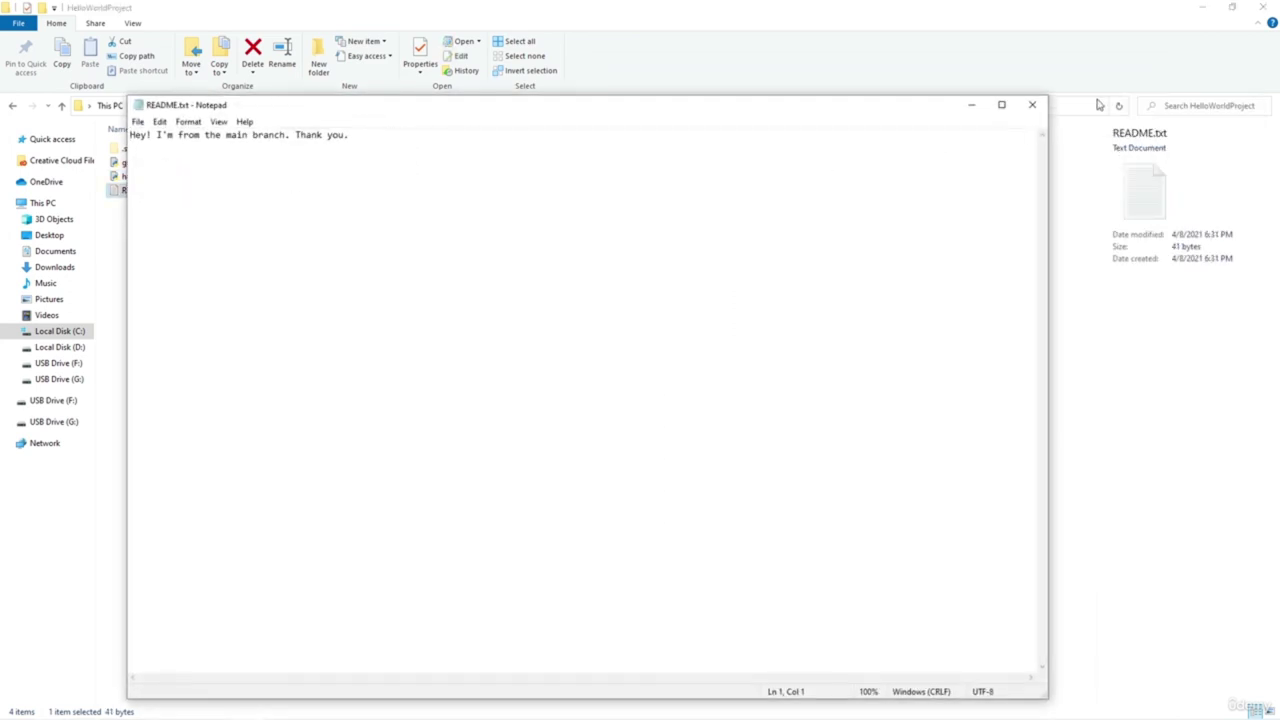
pyautogui.click(1032, 106)
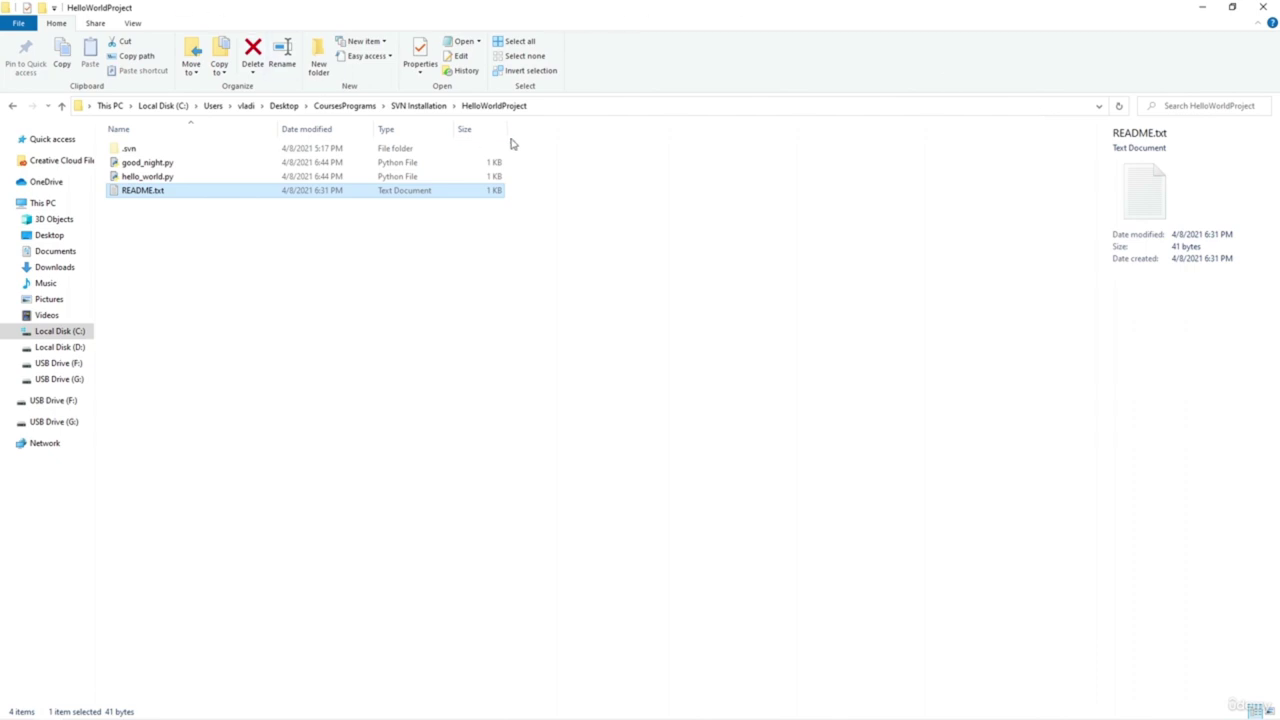
# Return to the SVN Installation folder and bring up the TortoiseSVN commands for HelloWorldProject
pyautogui.click(420, 106)
pyautogui.rightClick(187, 135)
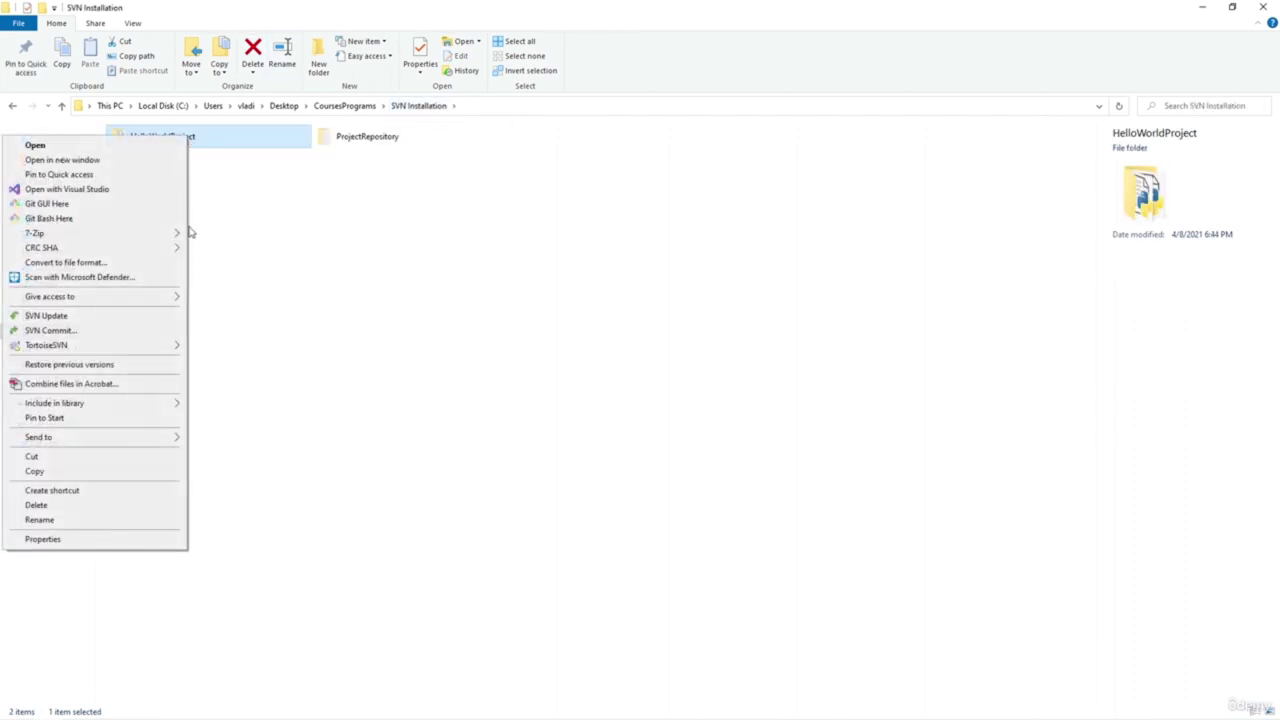
pyautogui.moveTo(141, 352)
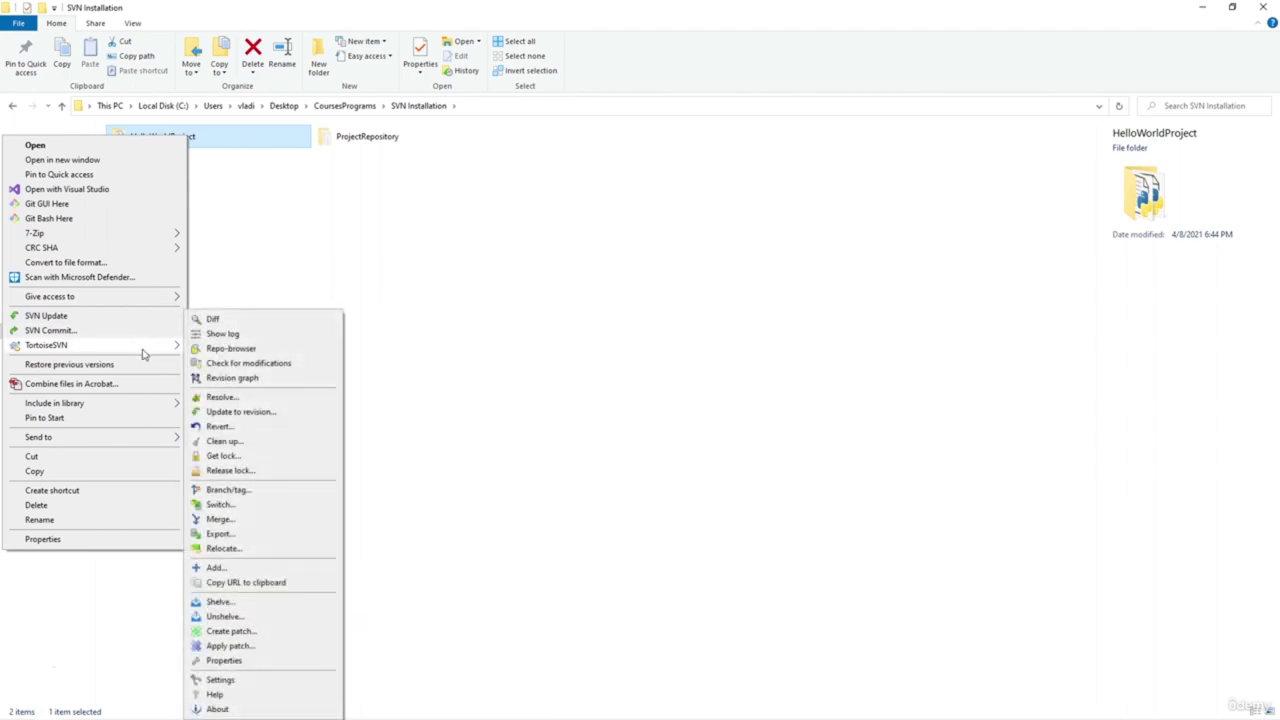